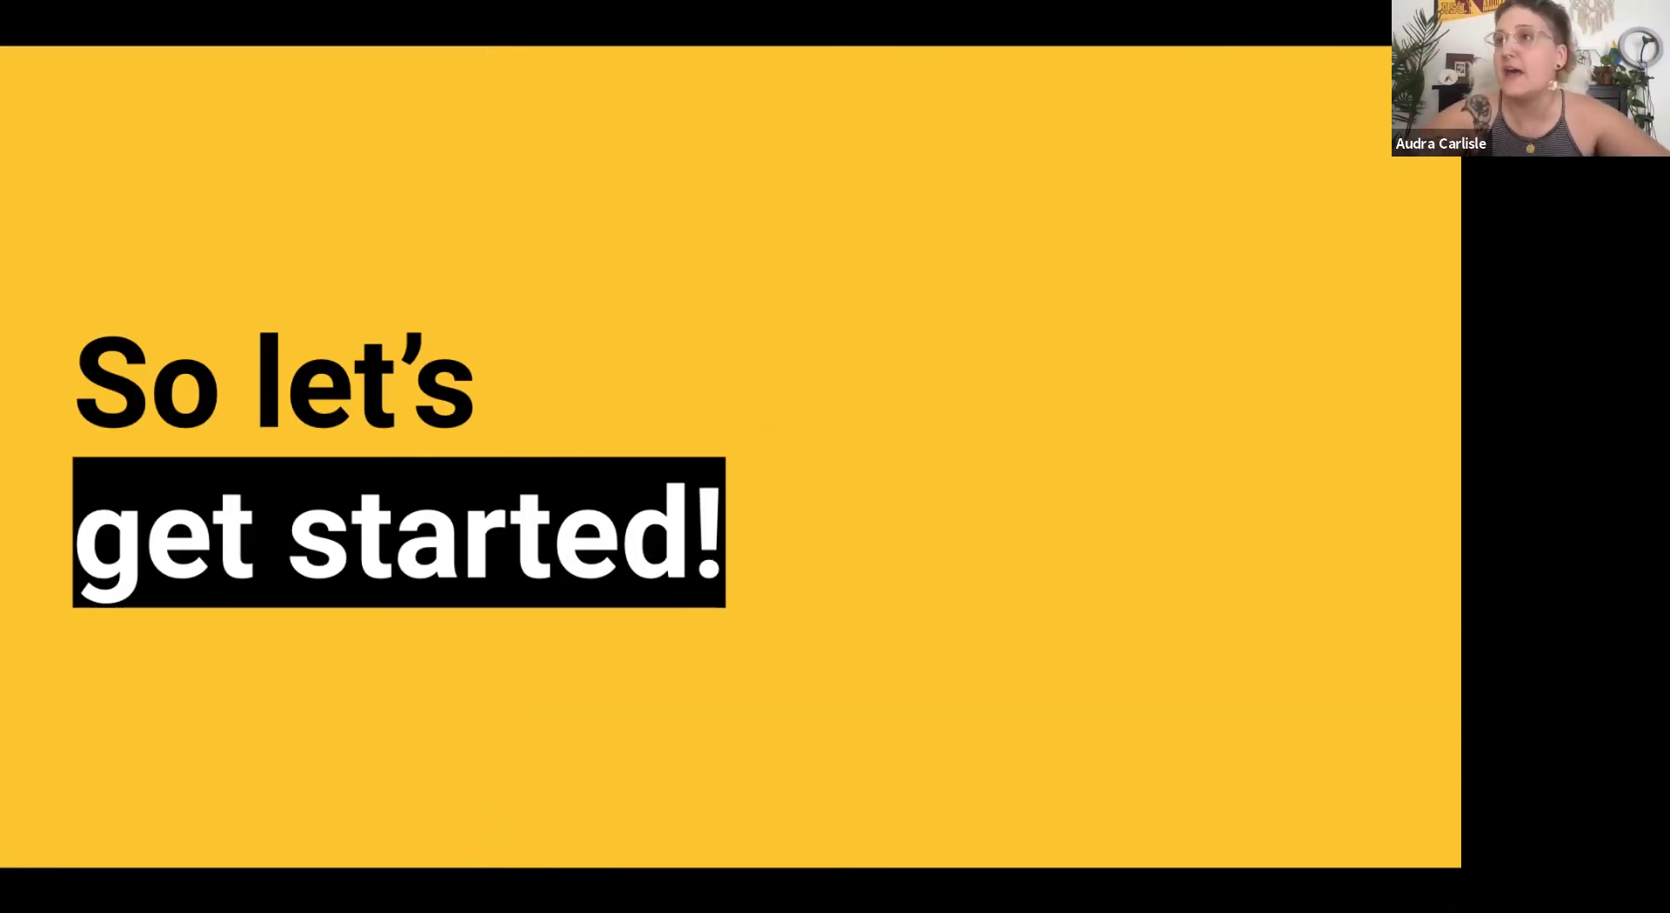
Step: Leave the slideshow and examine the Spark Portfolio Sample page from its cover through the project sections to the contact links
key(Escape)
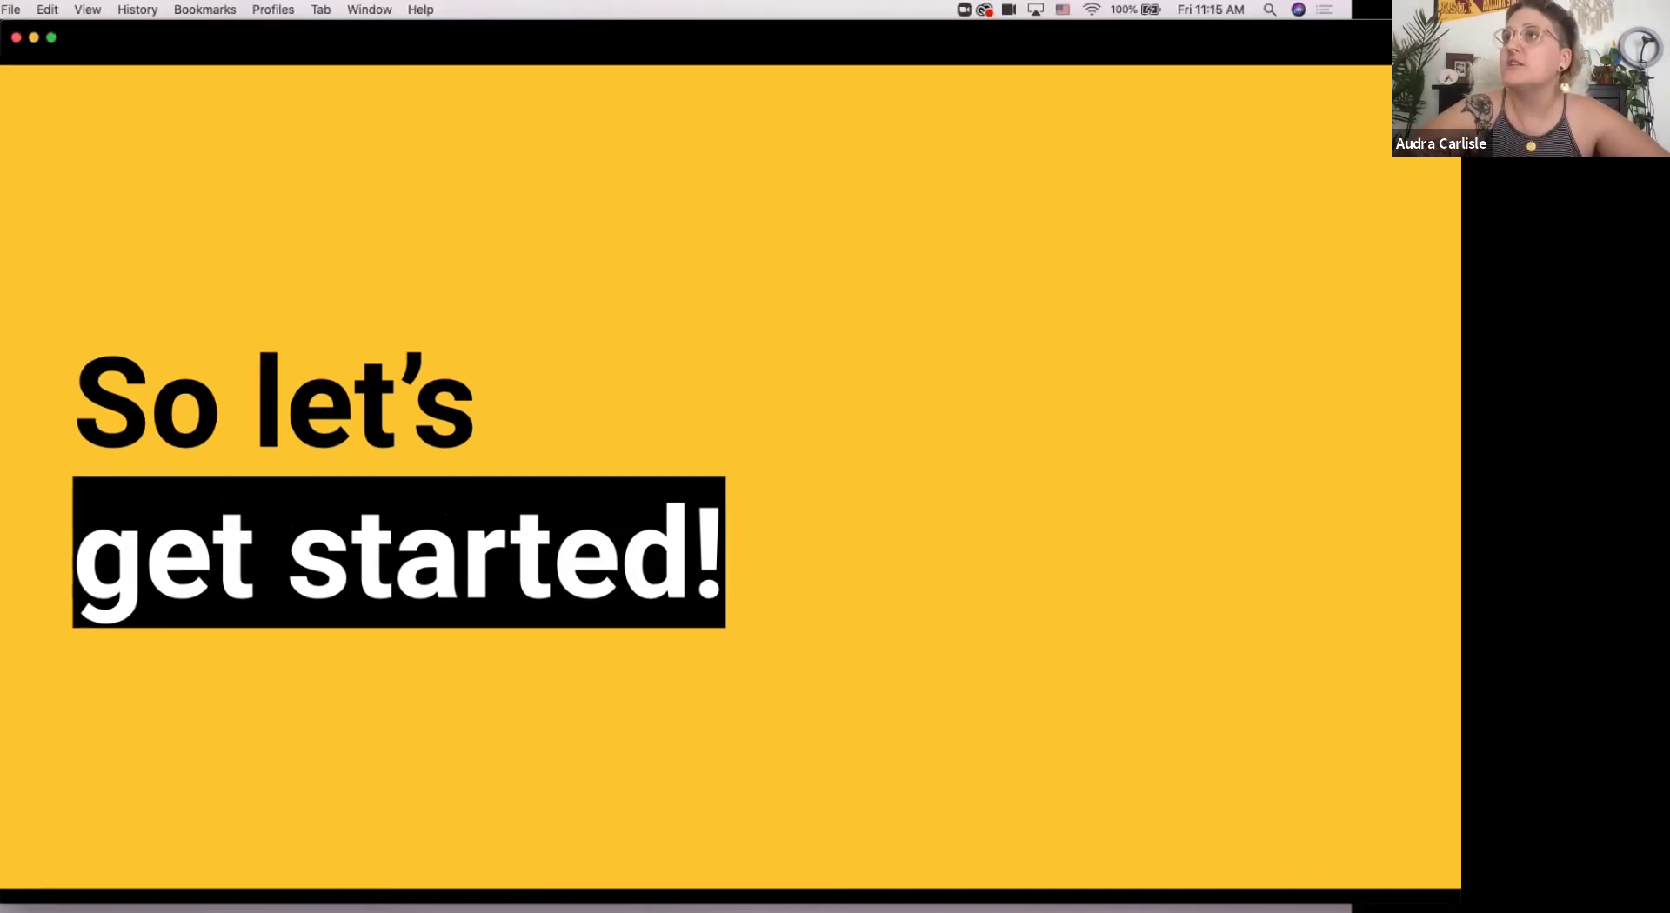
key(ctrl+Tab)
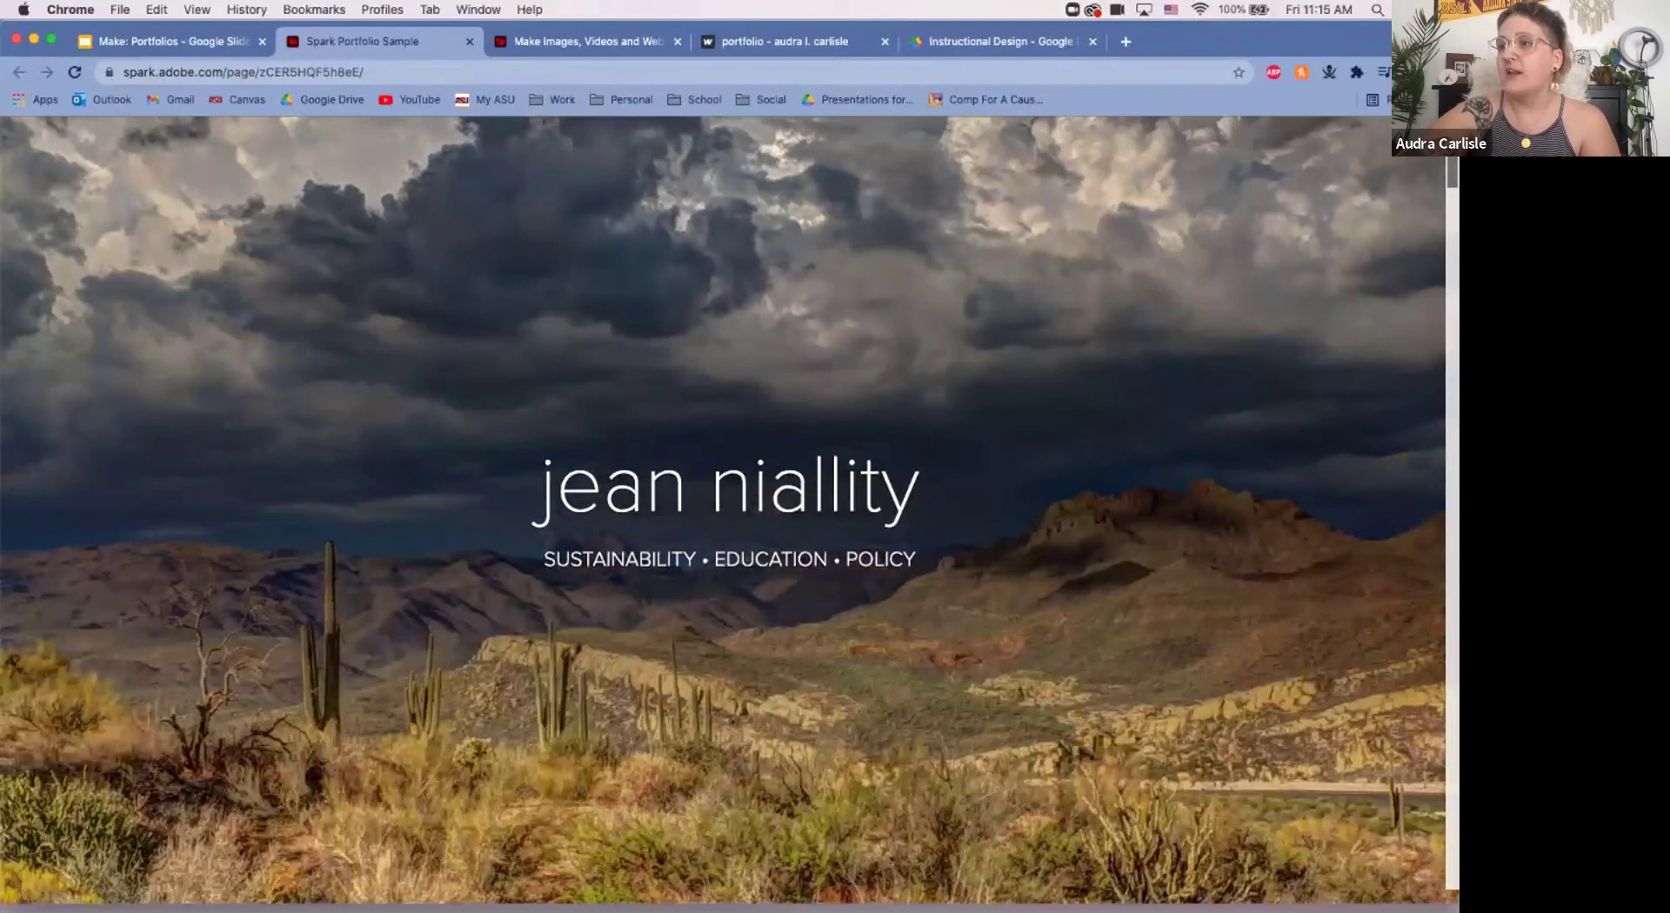
scroll(729, 510, down, 5)
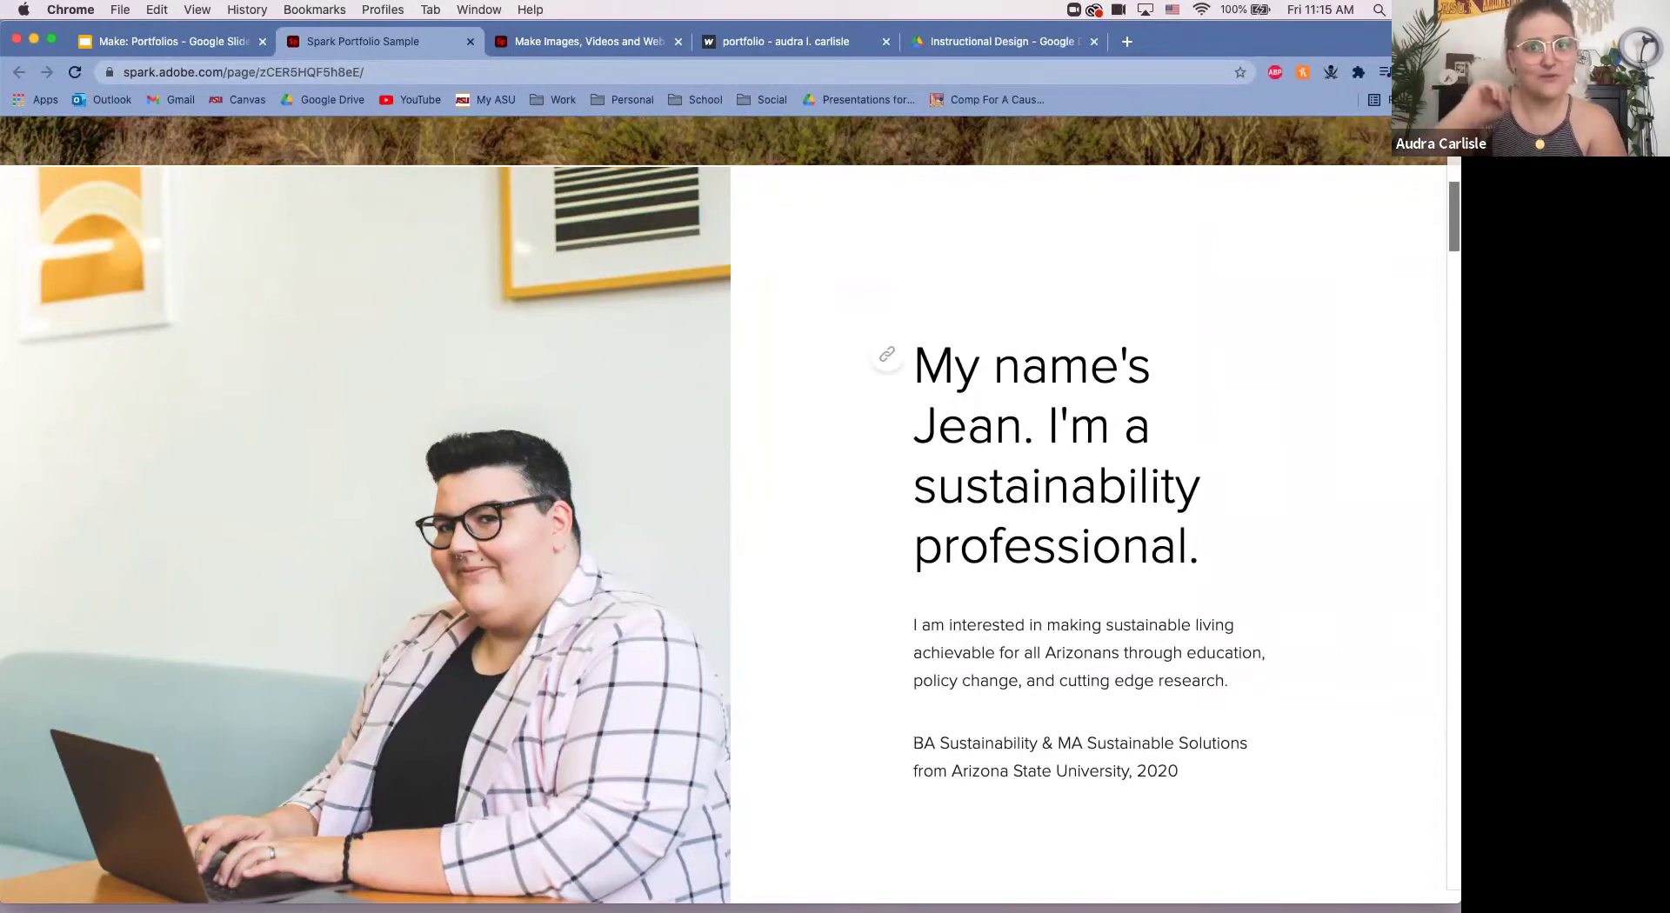
scroll(730, 510, down, 5)
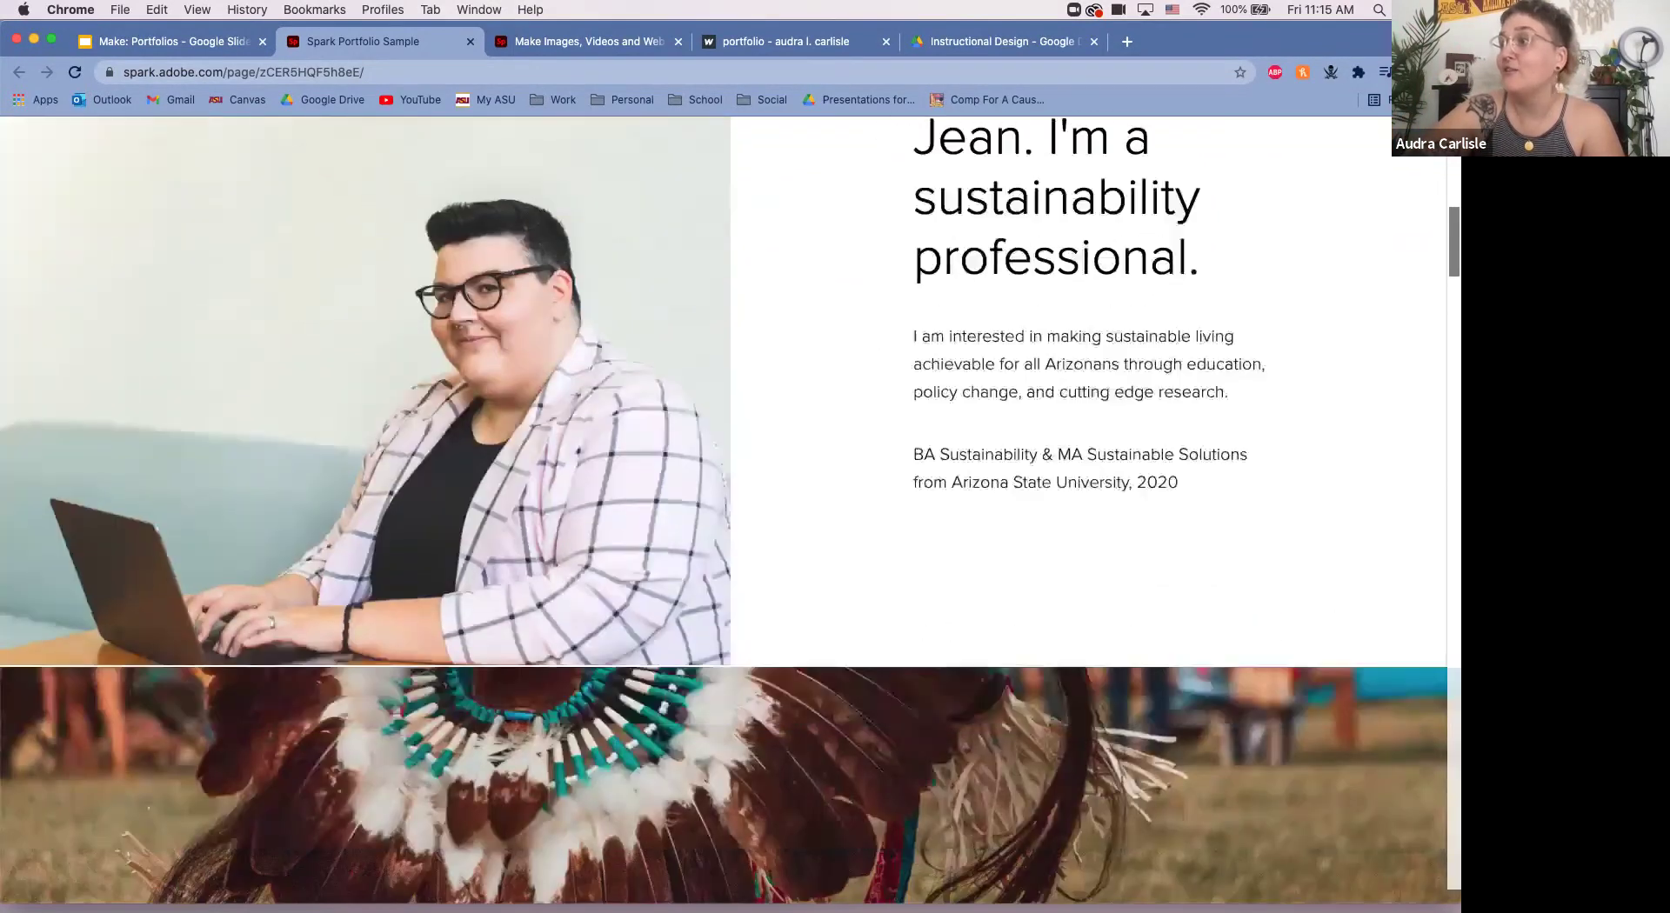
scroll(730, 510, down, 6)
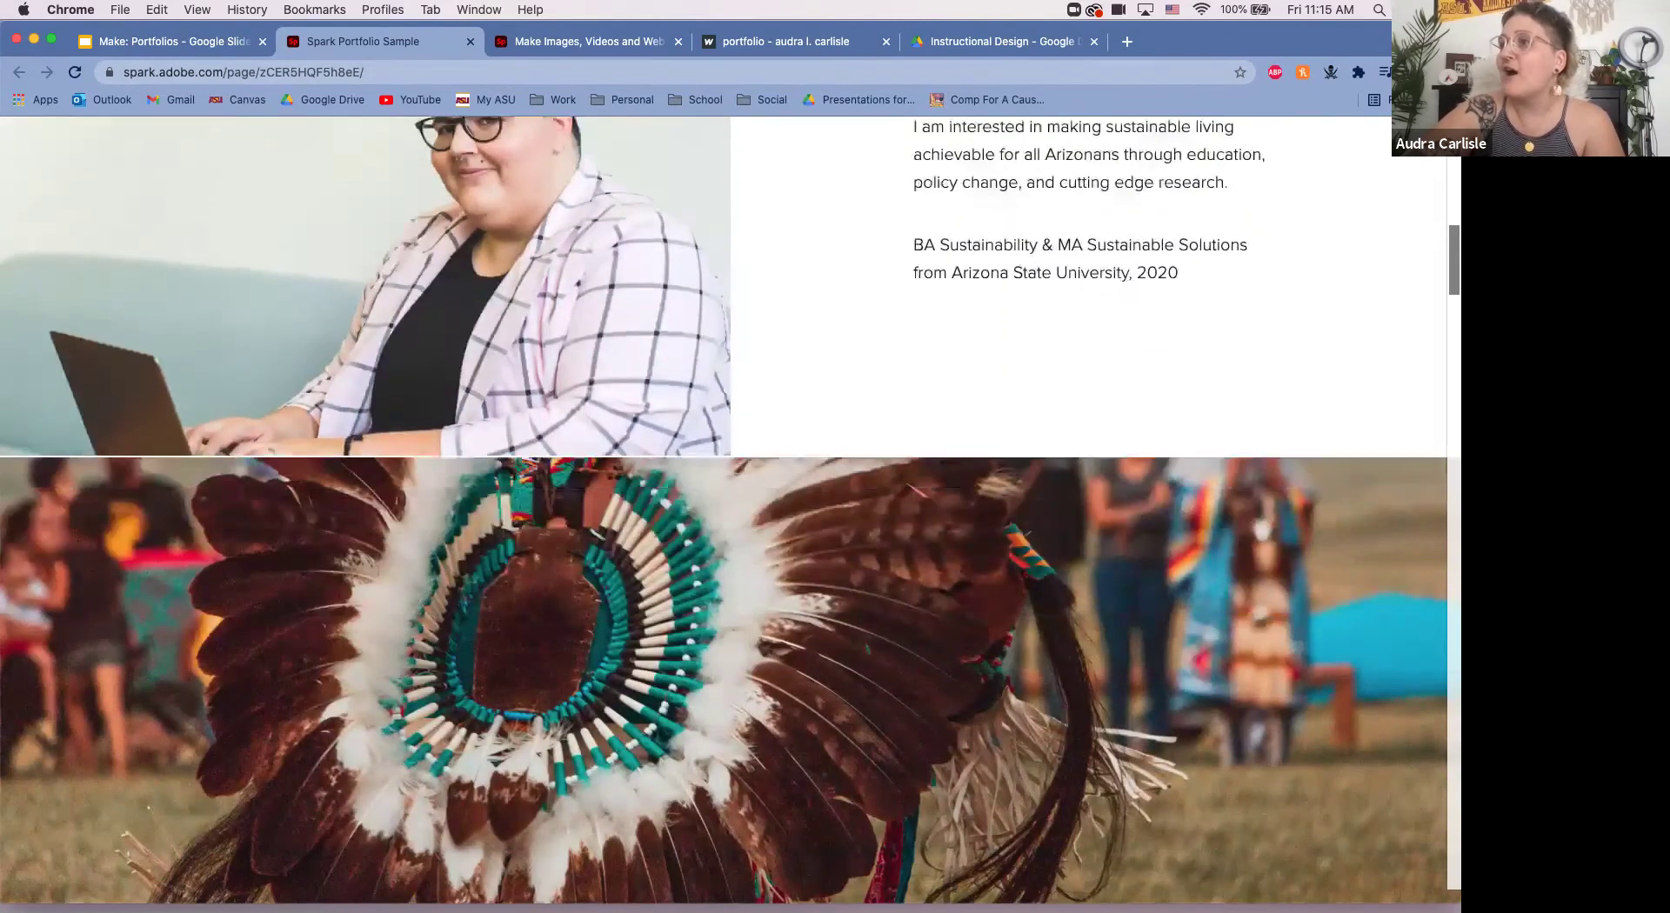
scroll(731, 510, down, 5)
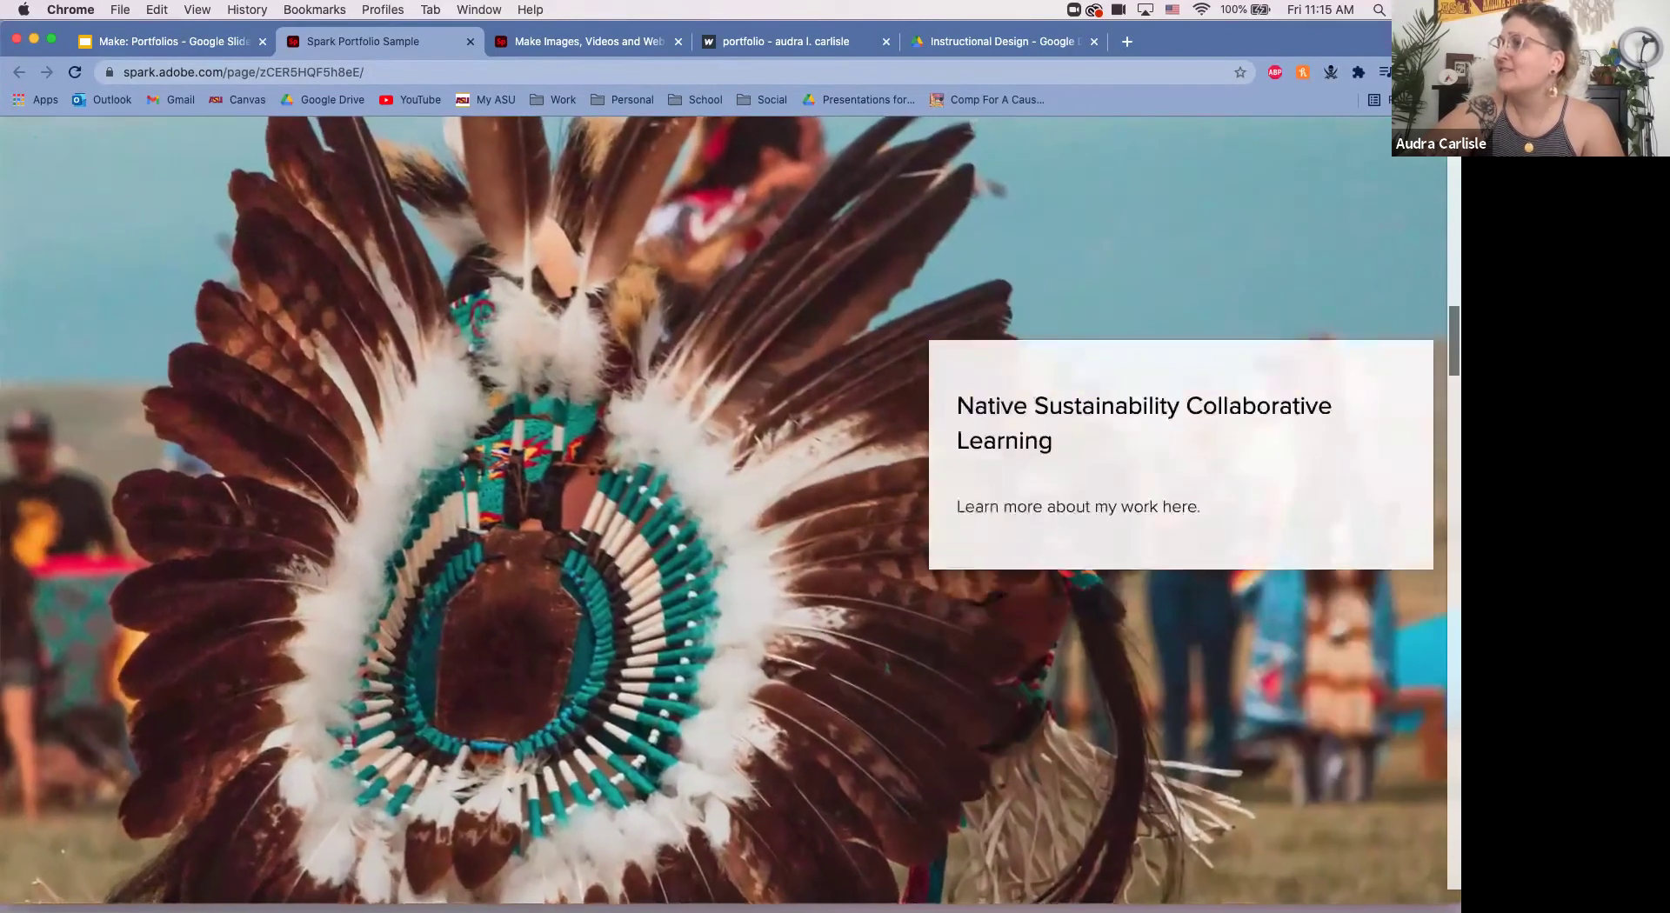
scroll(731, 510, down, 5)
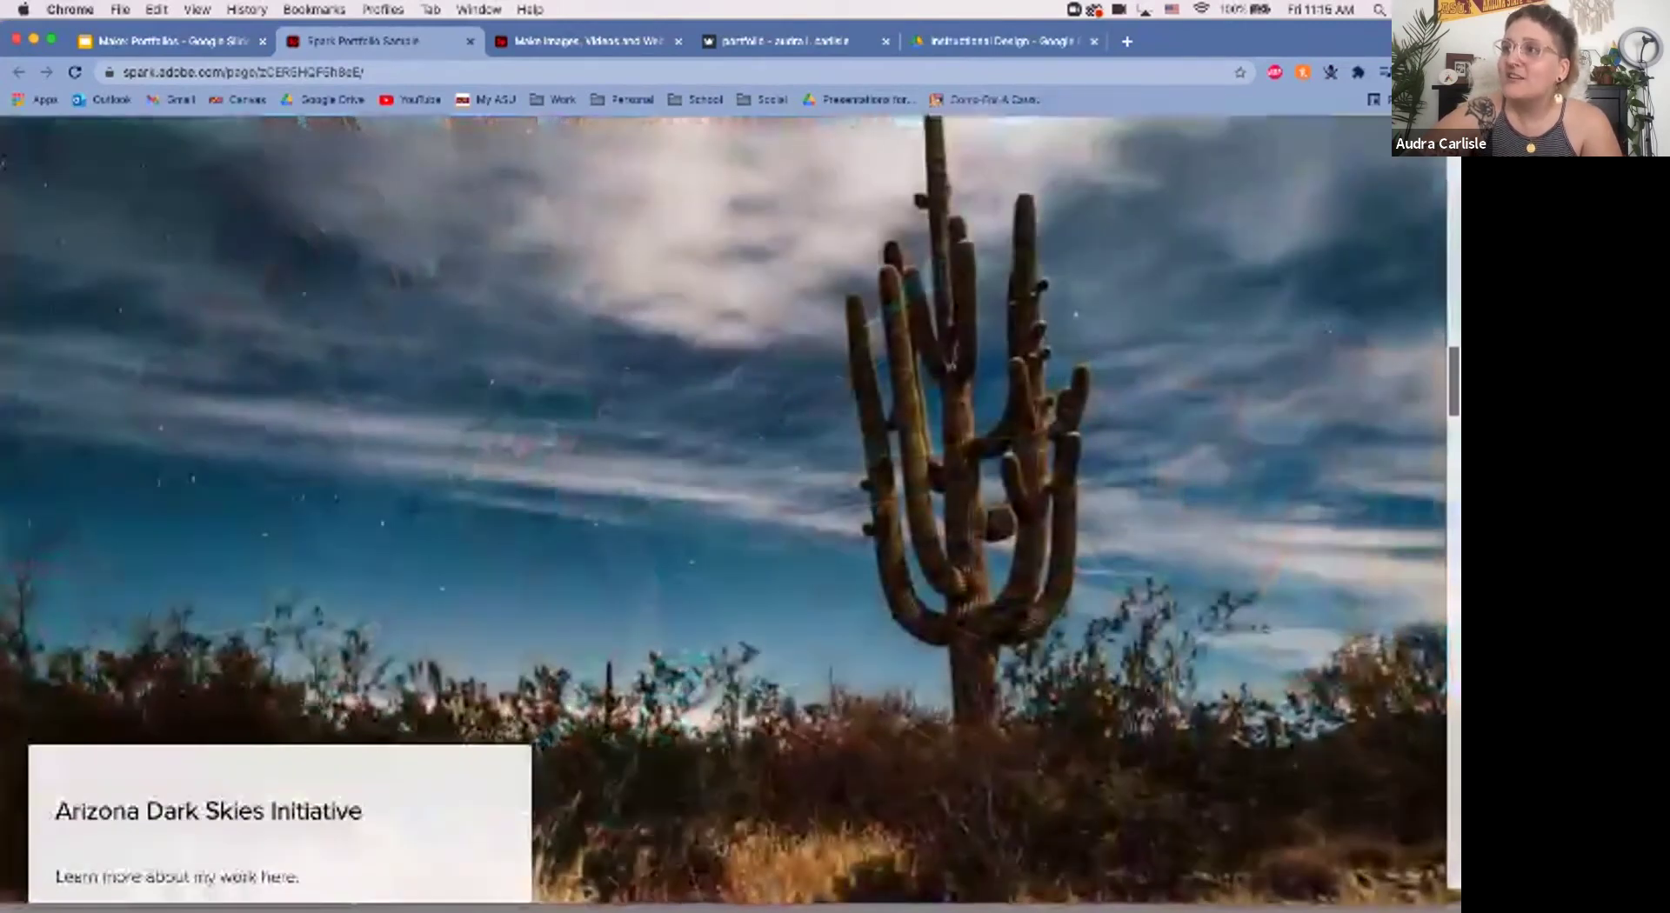
scroll(731, 510, down, 10)
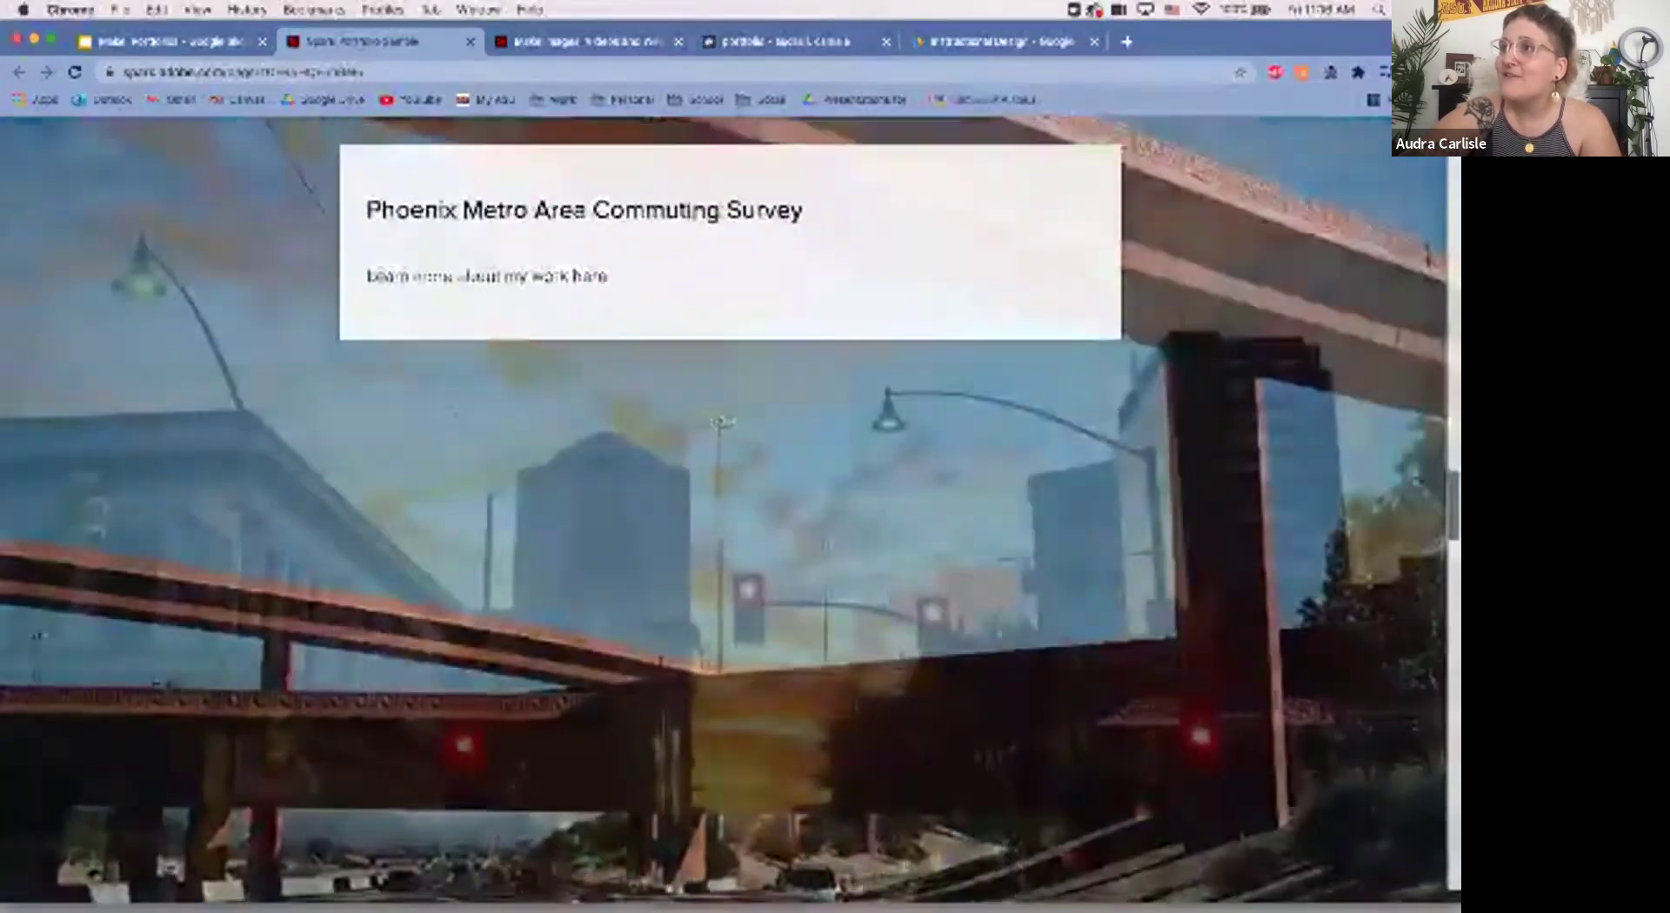
scroll(730, 510, down, 10)
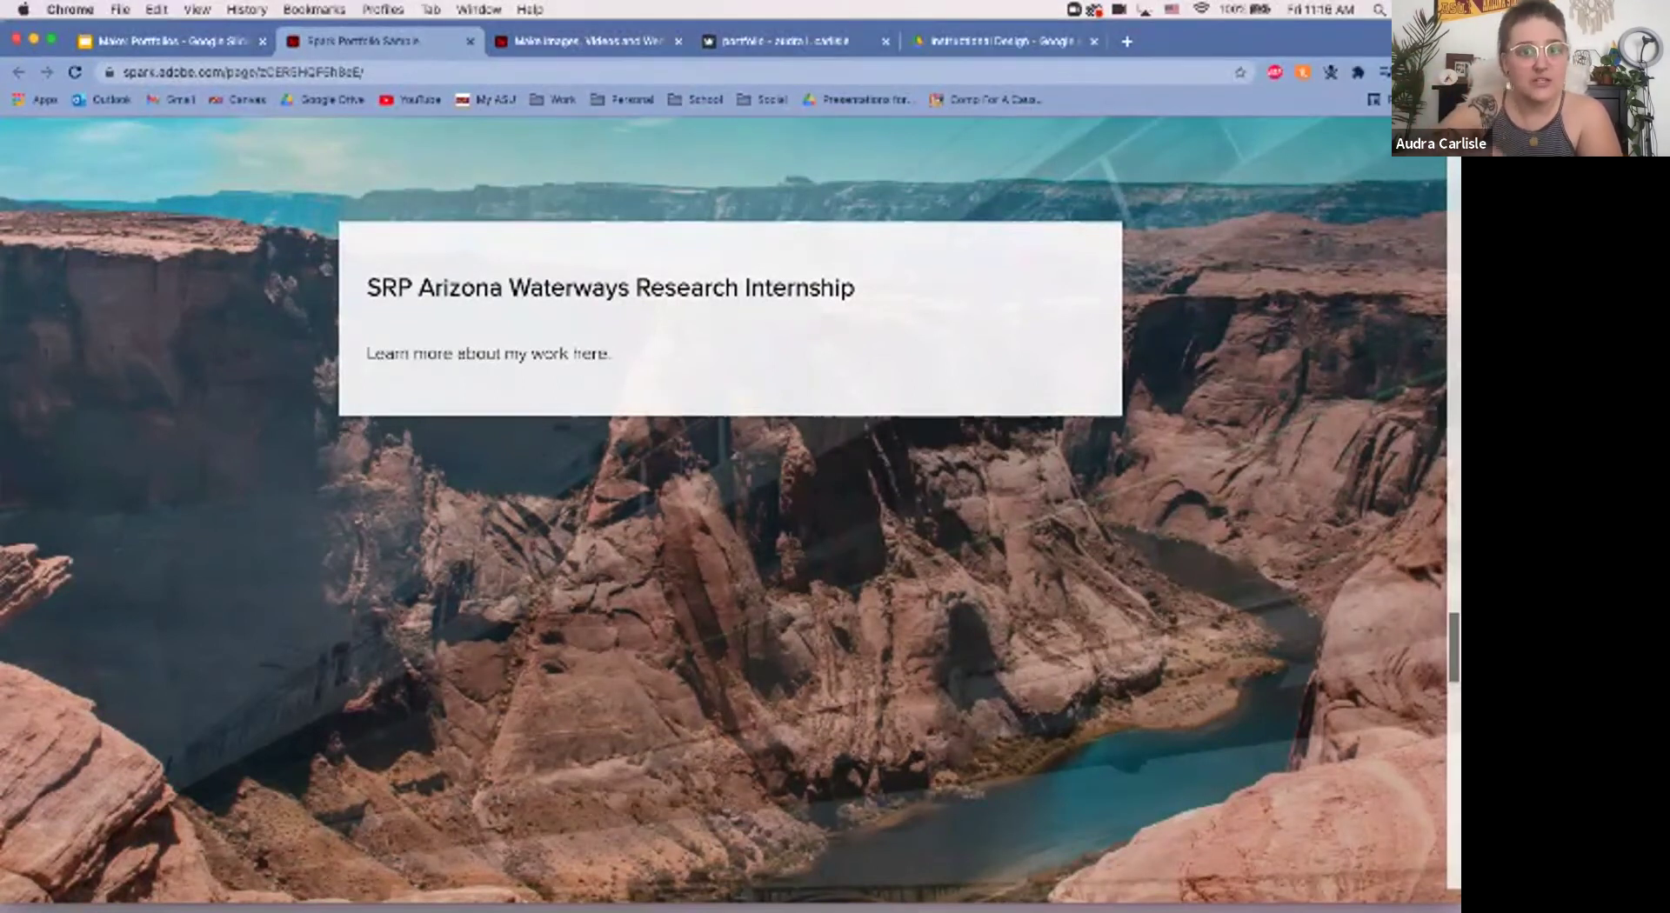
scroll(731, 509, down, 10)
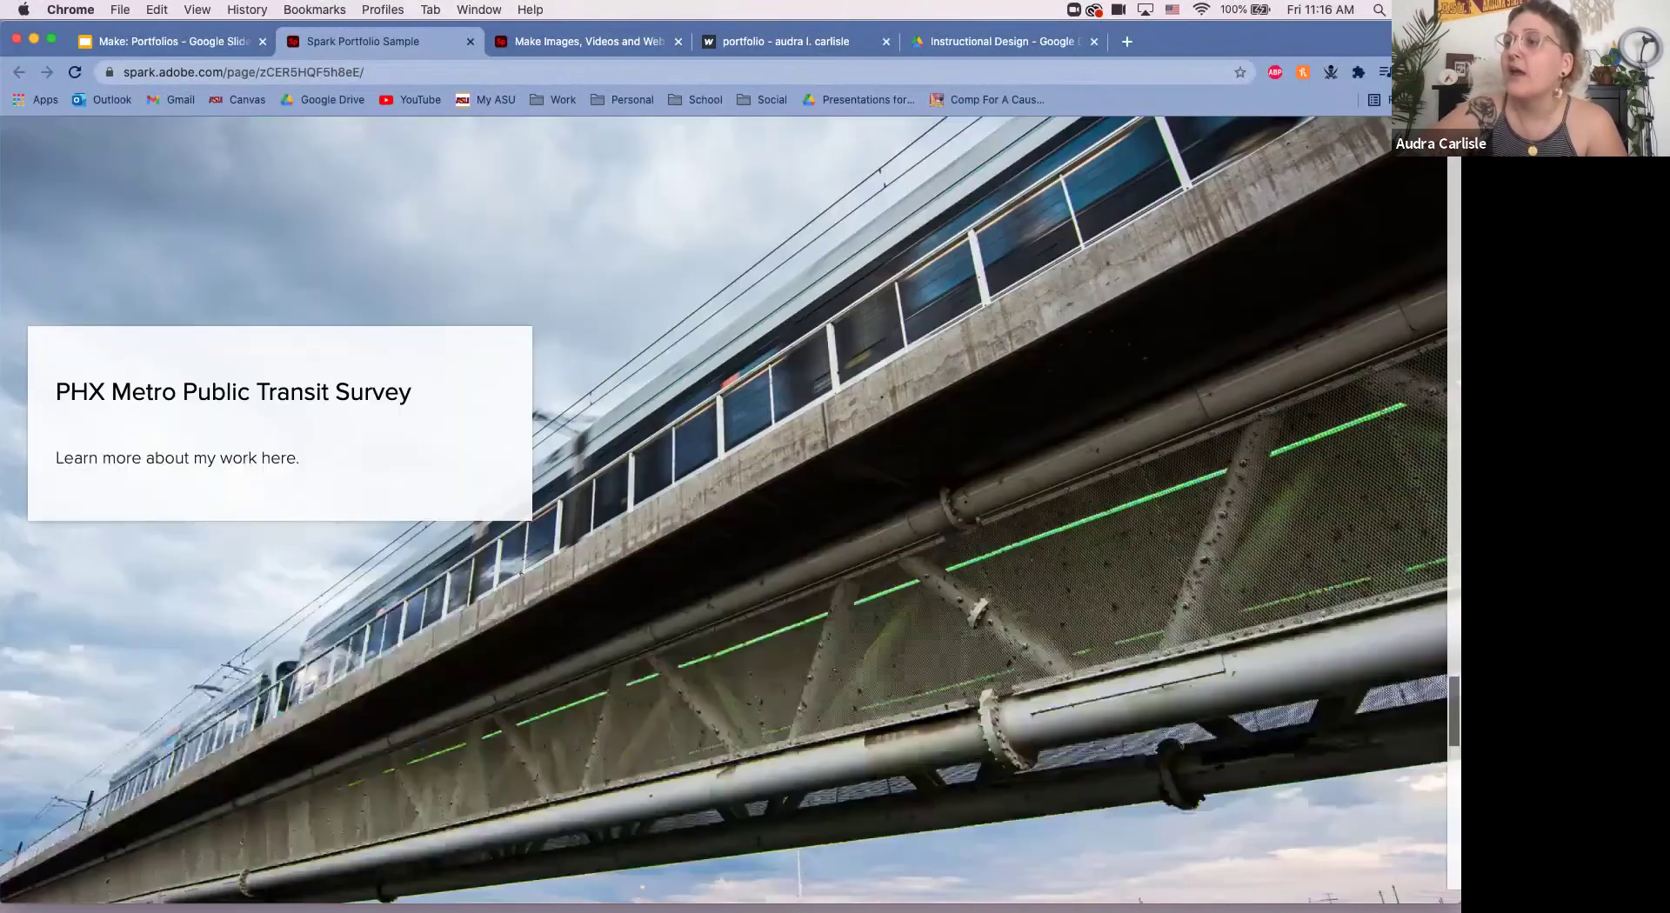
scroll(731, 508, down, 7)
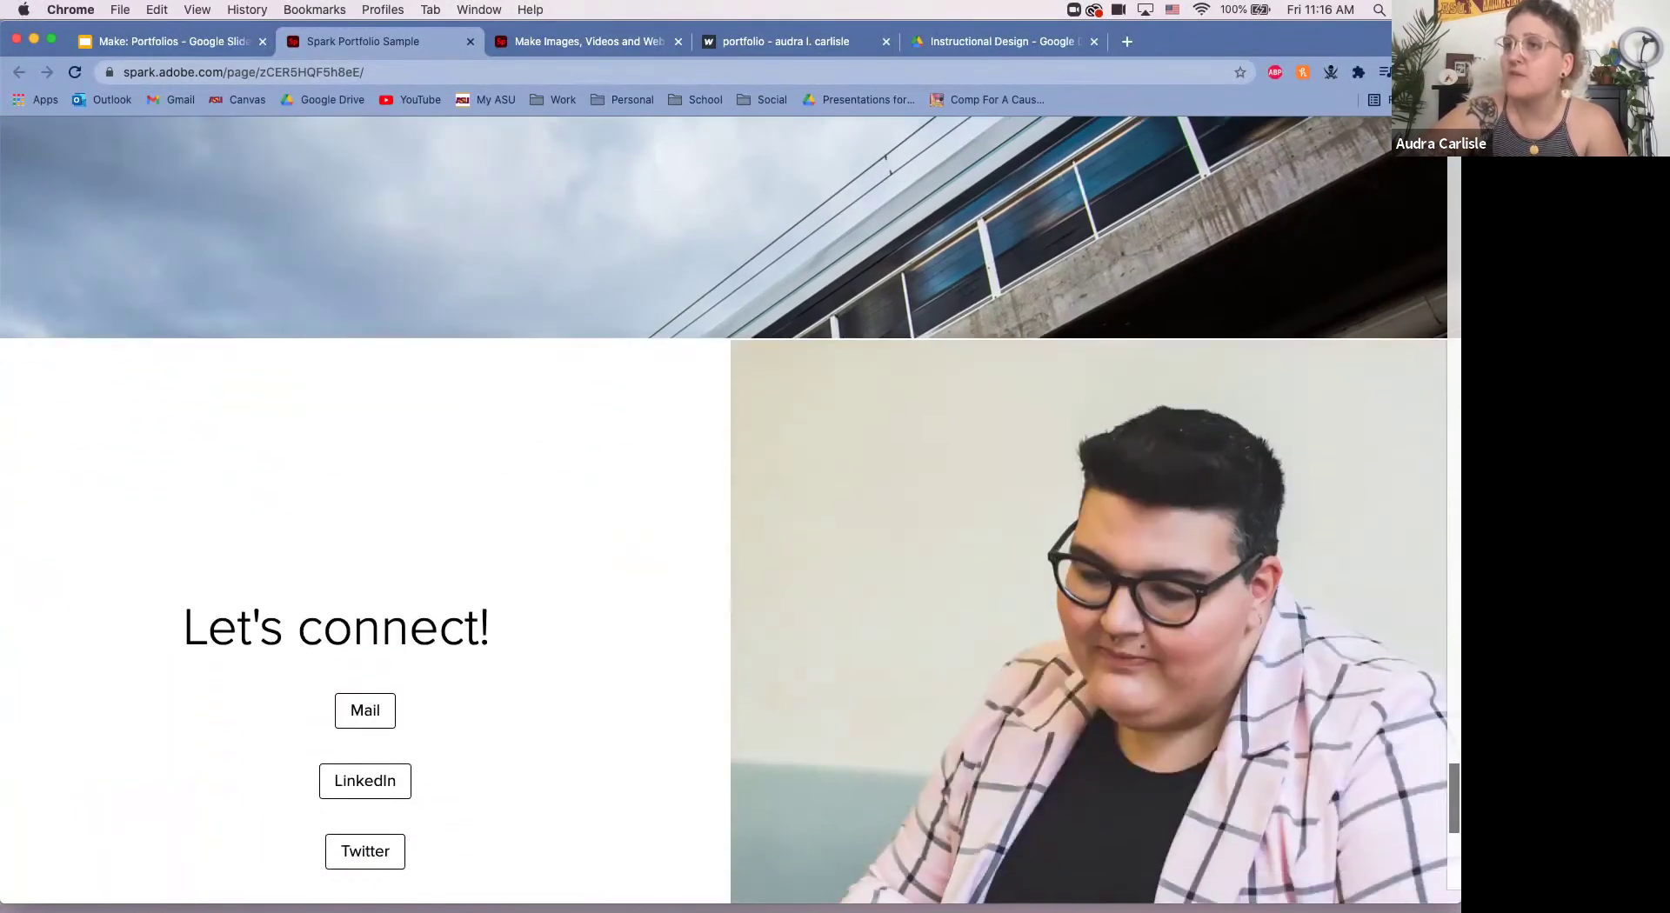
scroll(731, 508, up, 1)
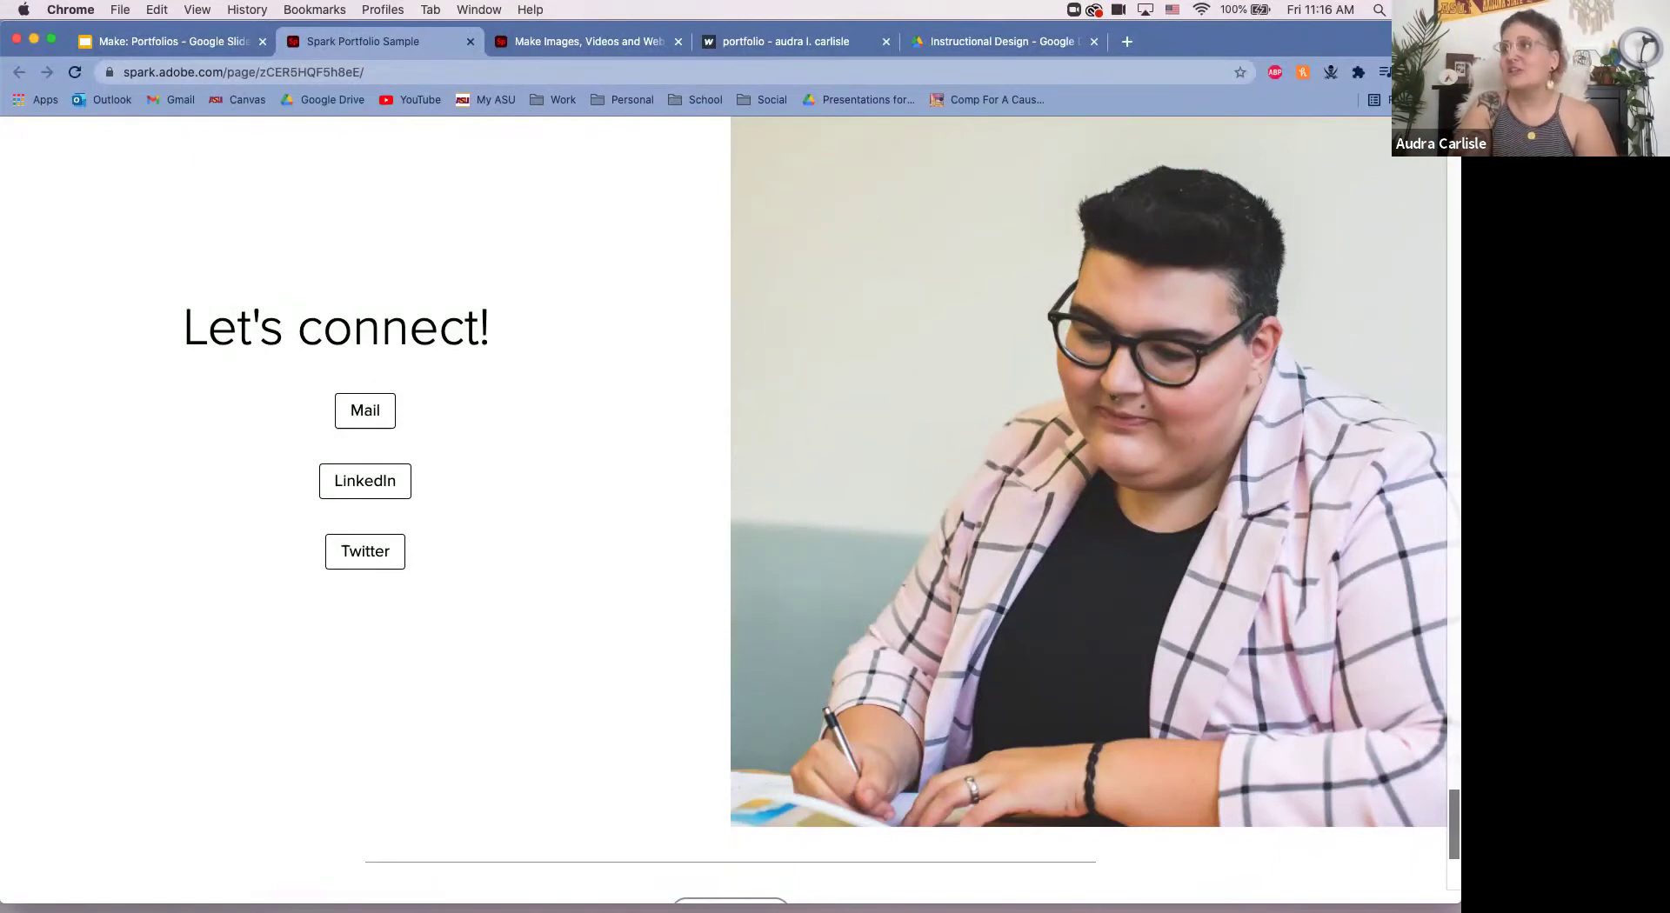
Step: Review the sample portfolio's project sections and introduction again, back up to its cover
scroll(731, 510, up, 10)
scroll(731, 509, up, 5)
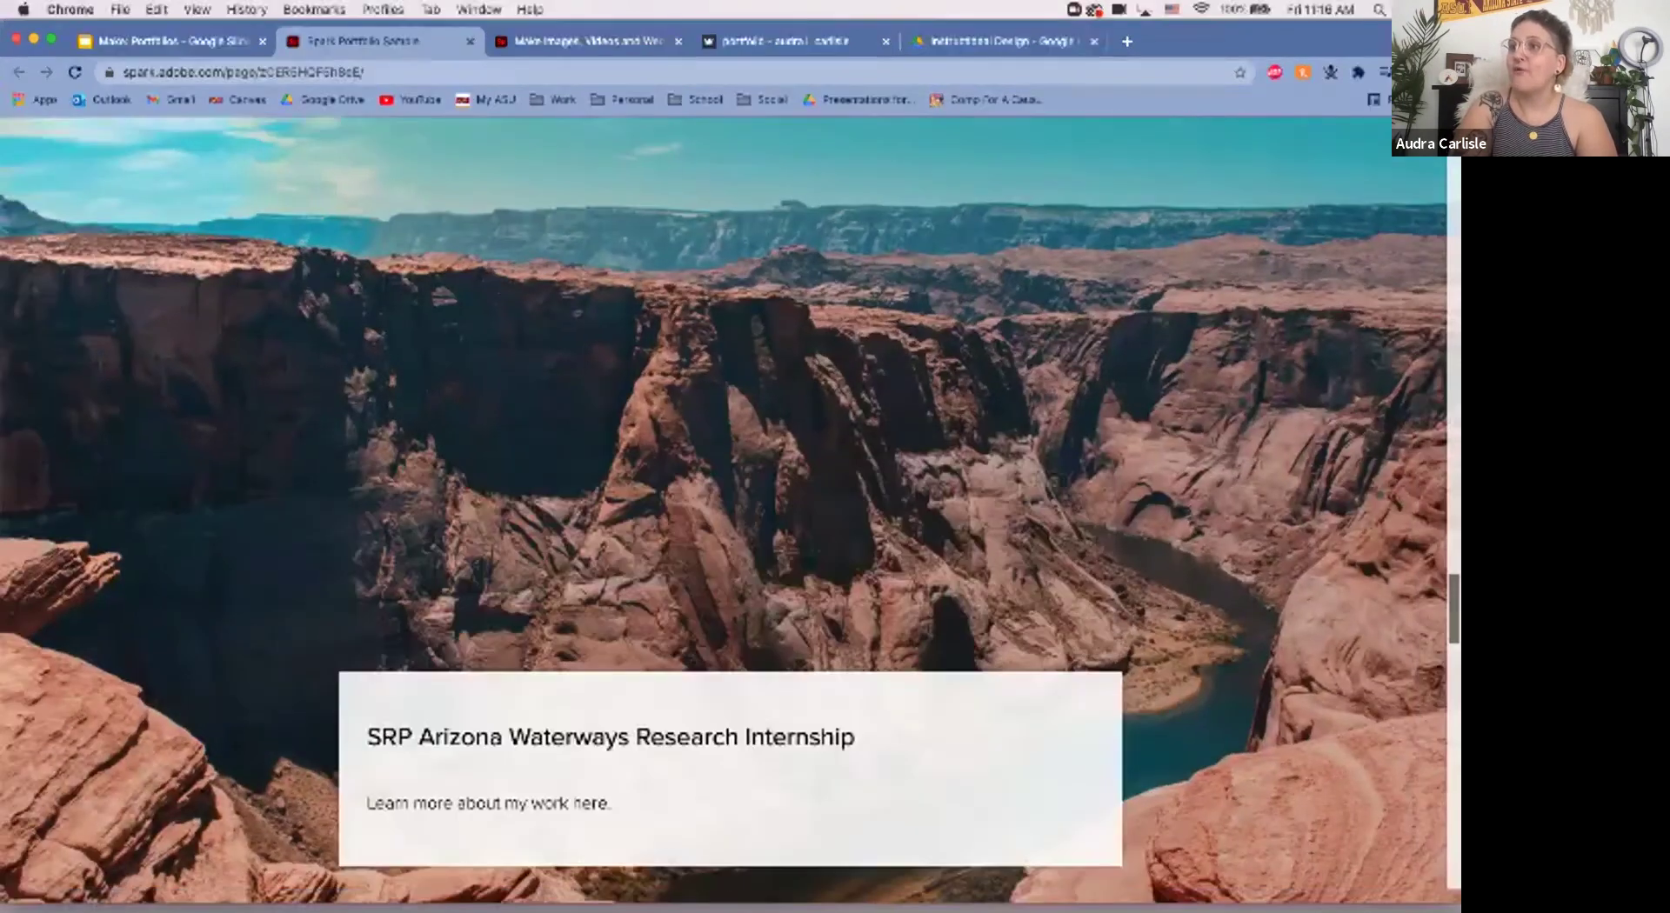
scroll(731, 510, up, 5)
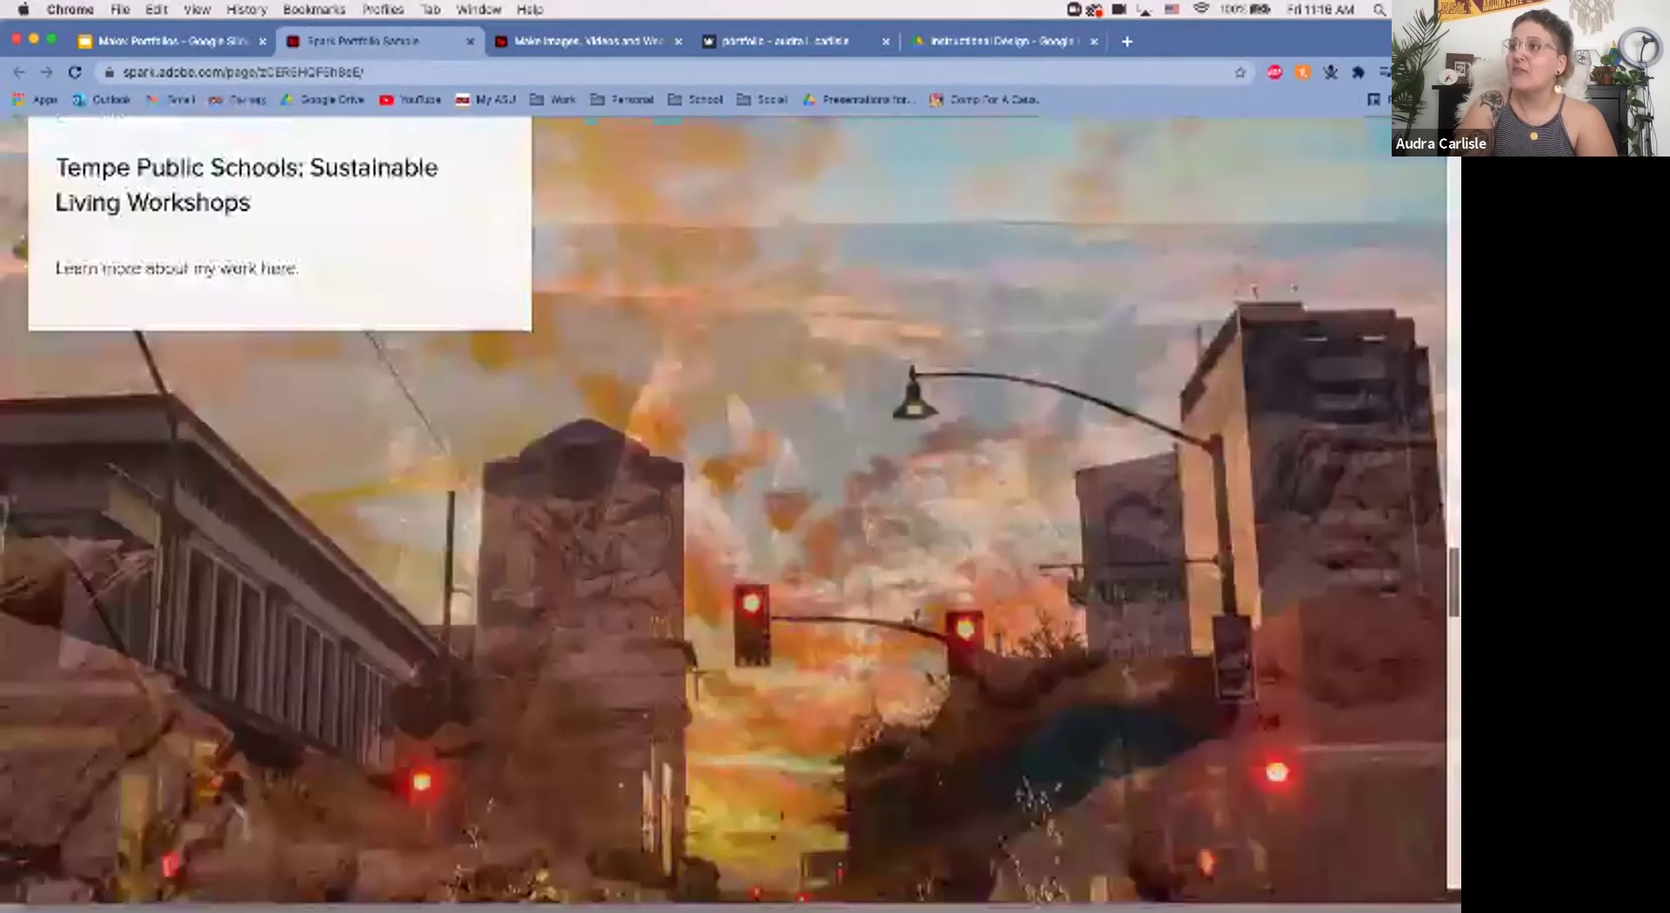
scroll(731, 509, up, 15)
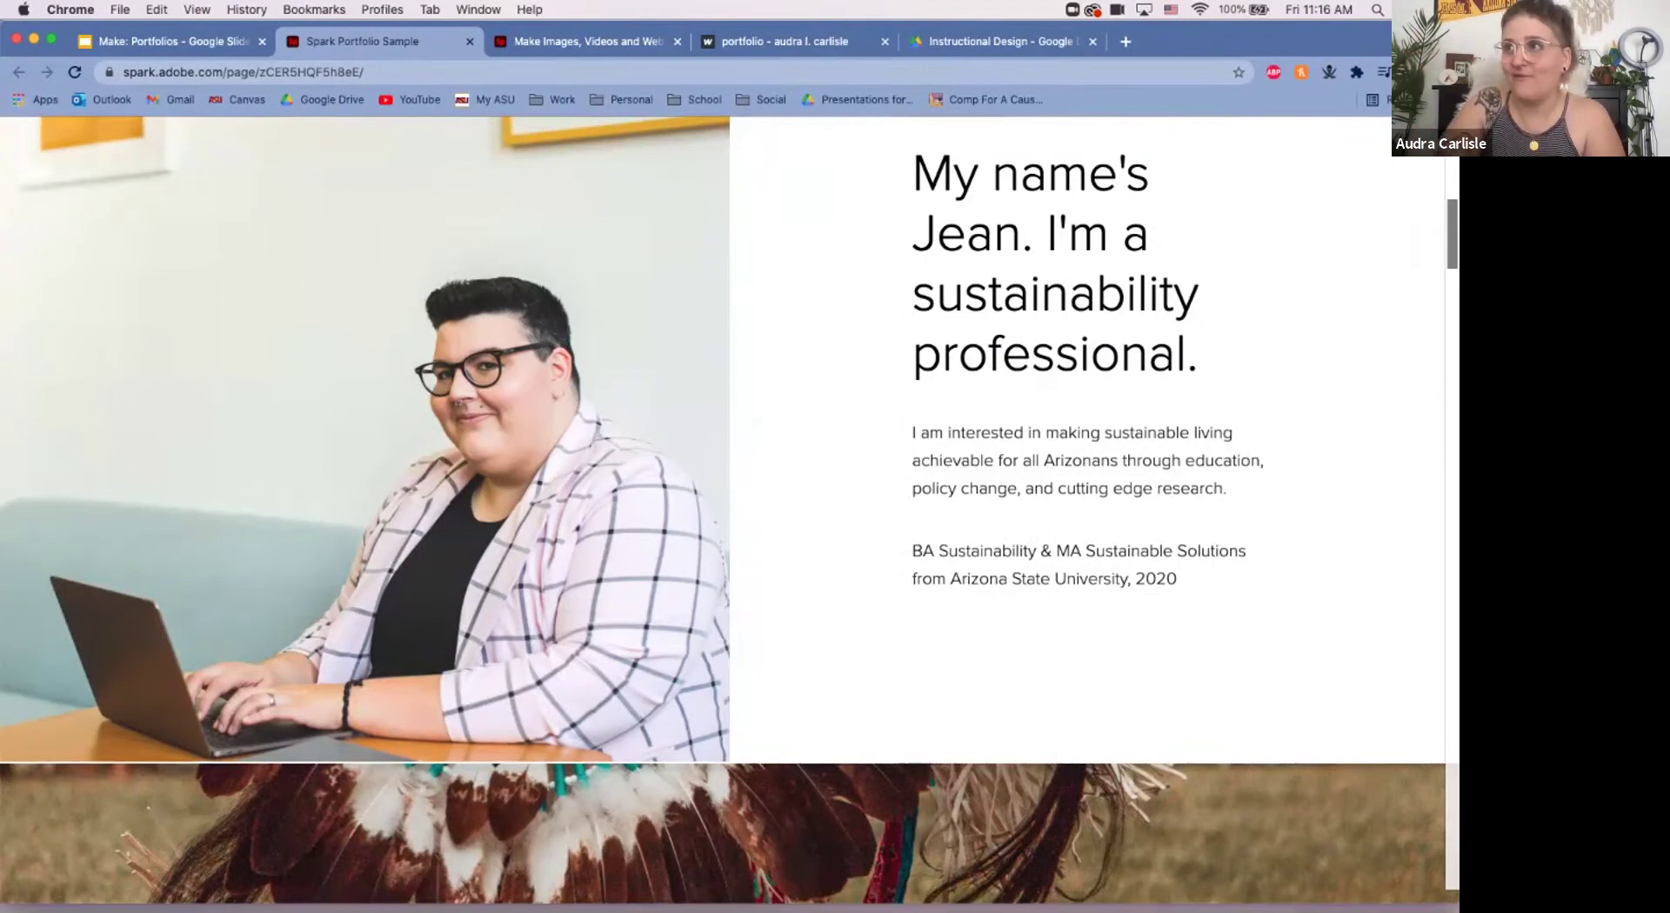
scroll(731, 510, up, 10)
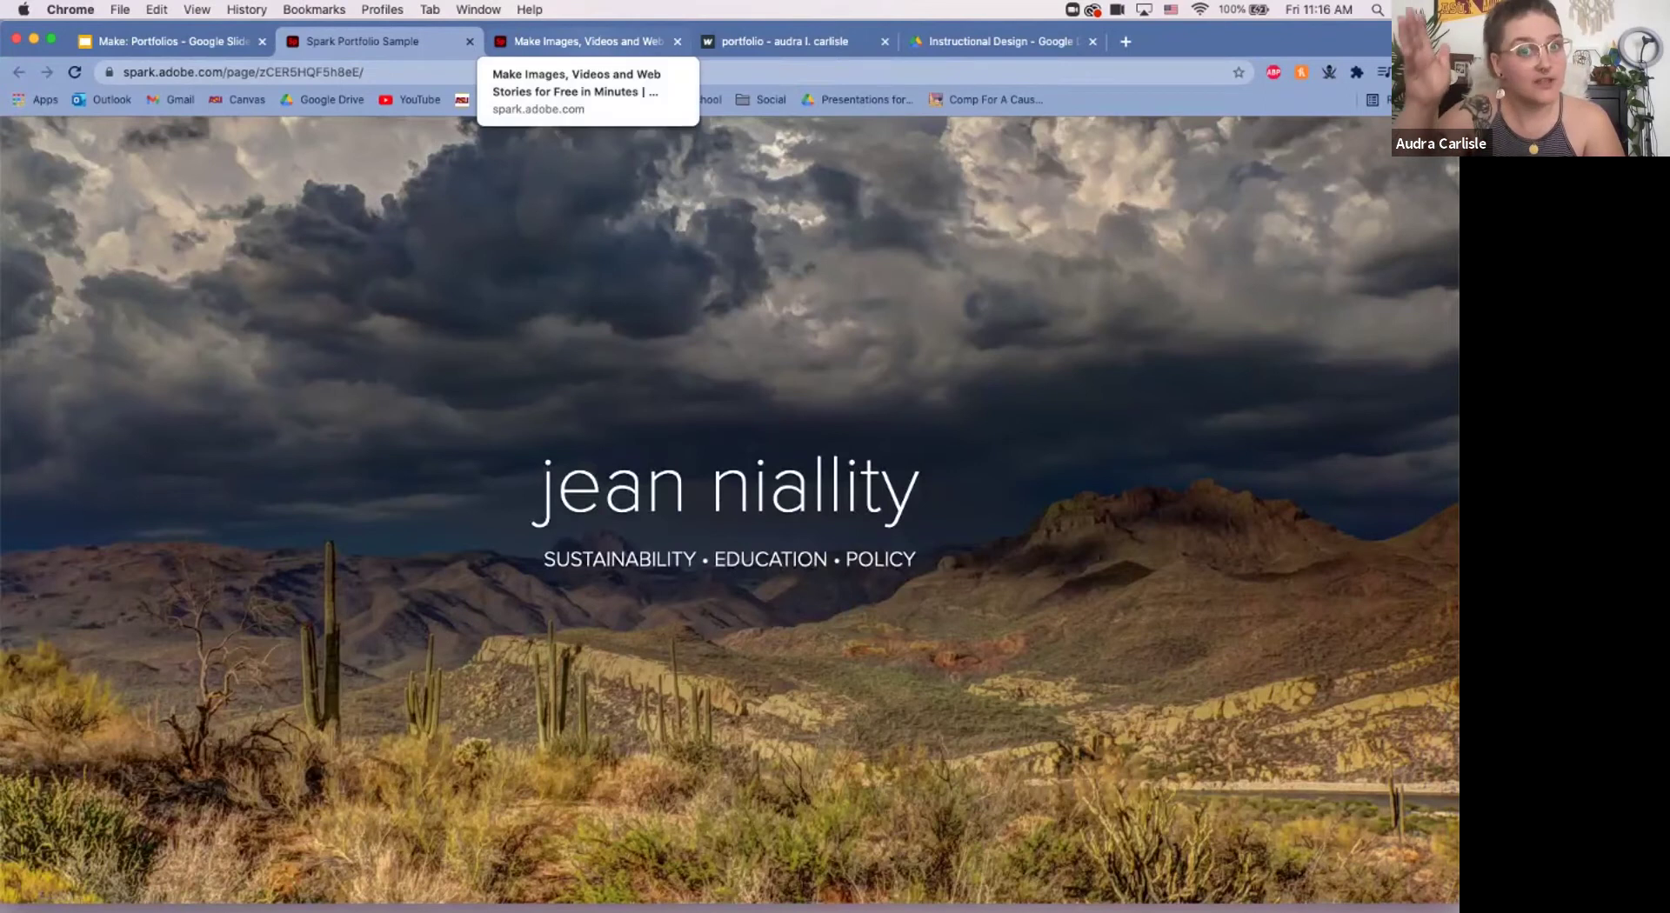
Step: Switch to the Adobe Spark home page and create a new web page project
click(578, 41)
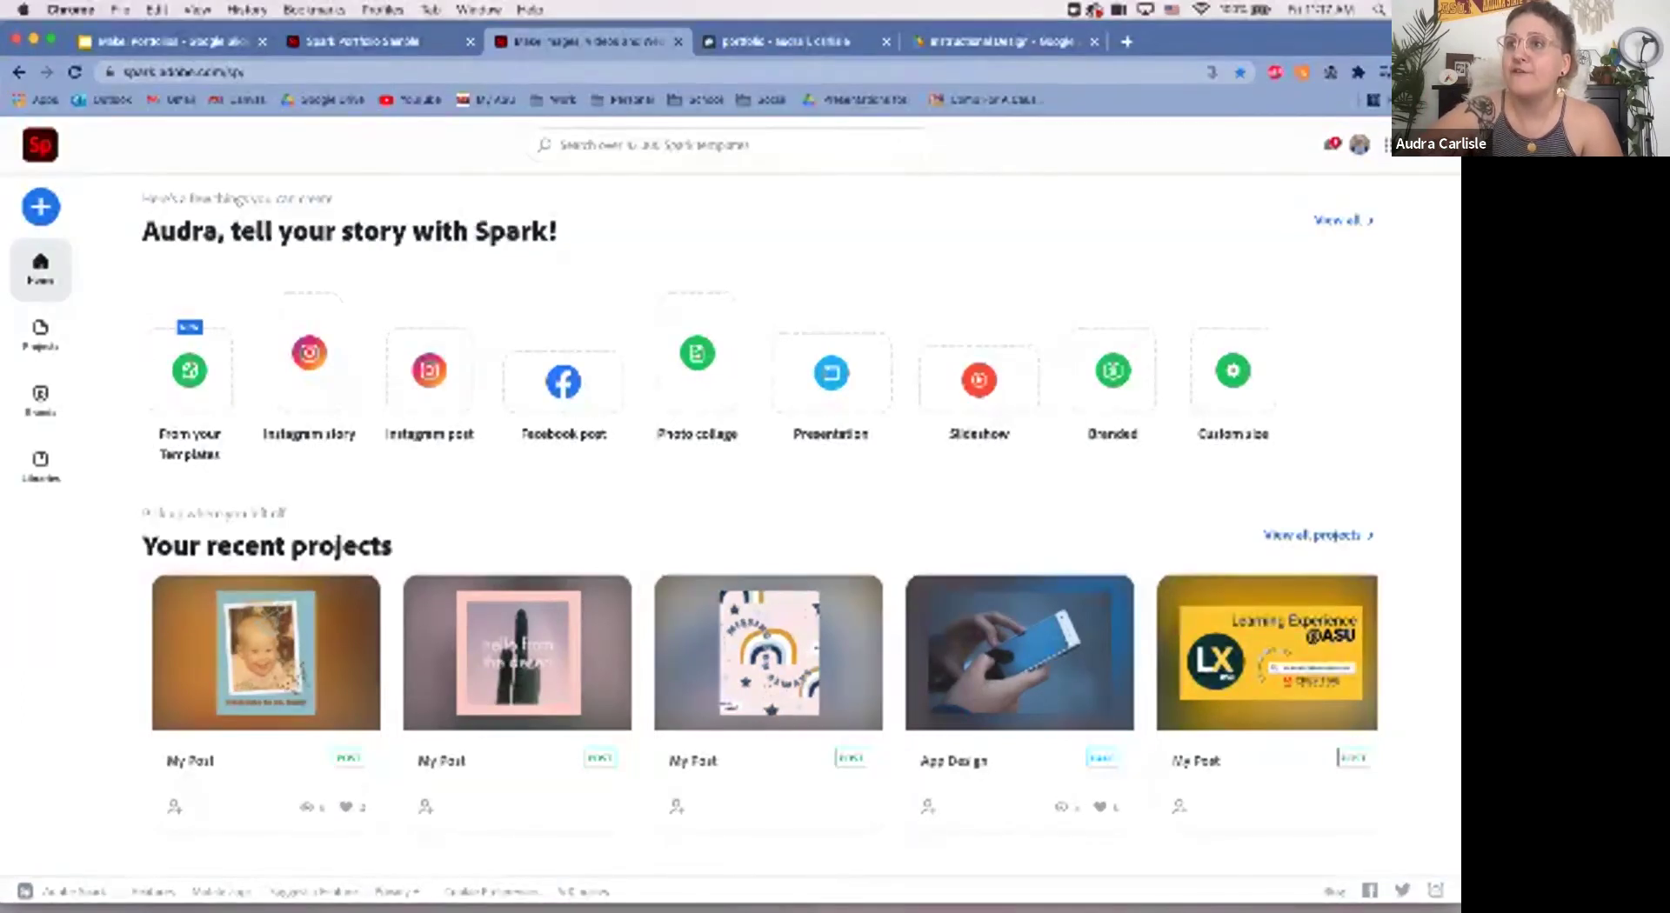
click(40, 206)
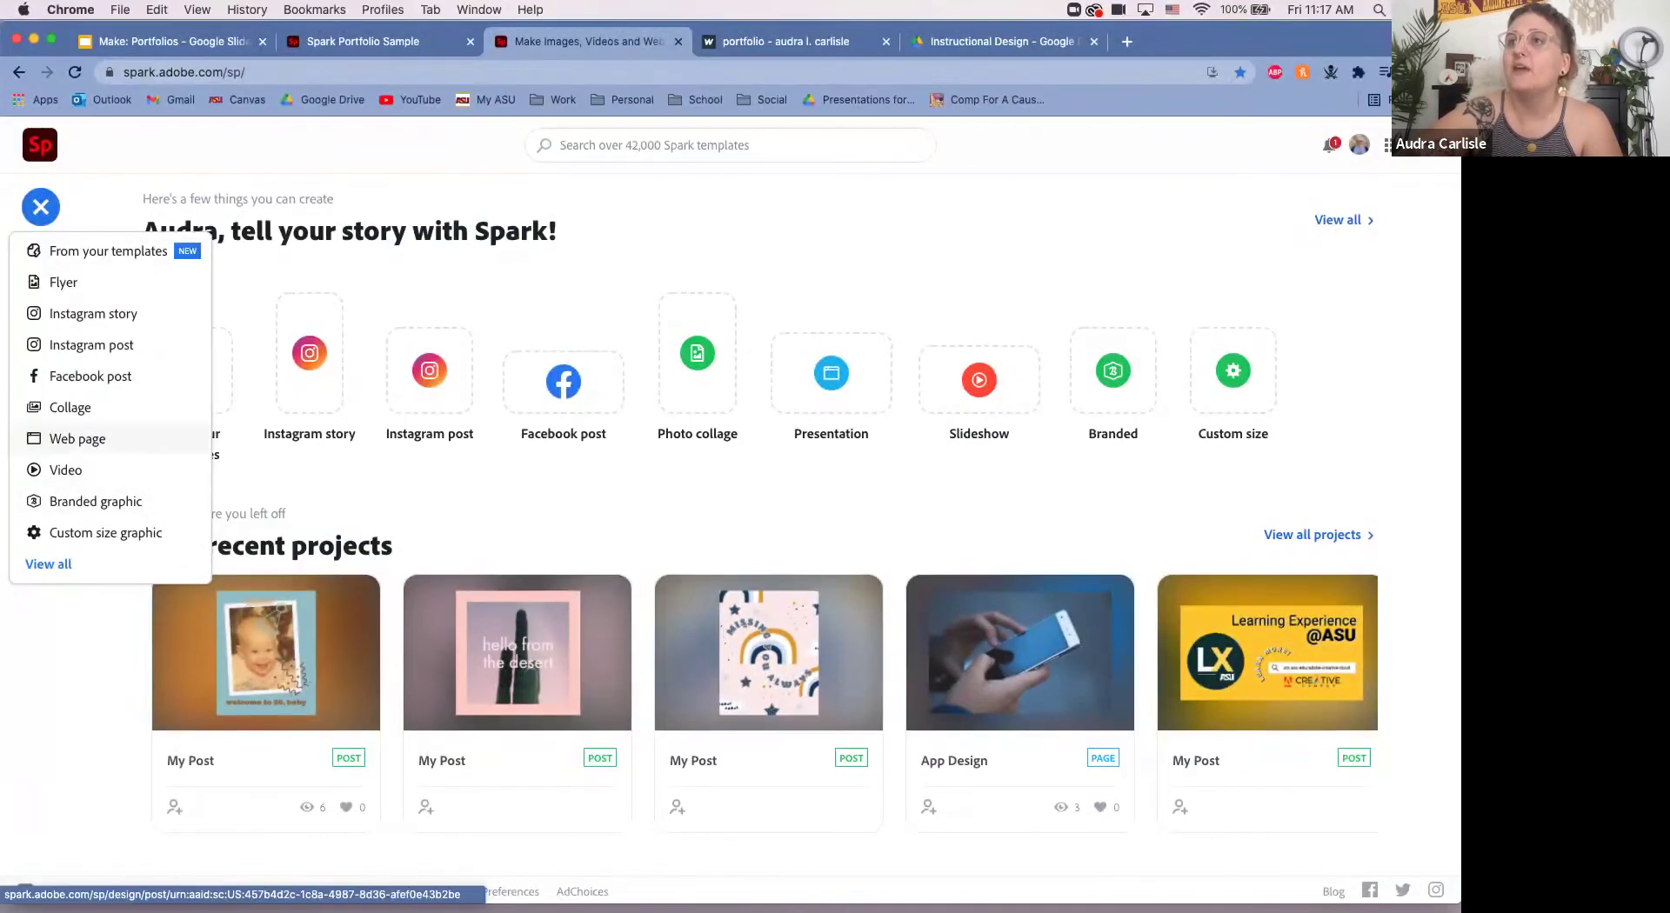
click(78, 438)
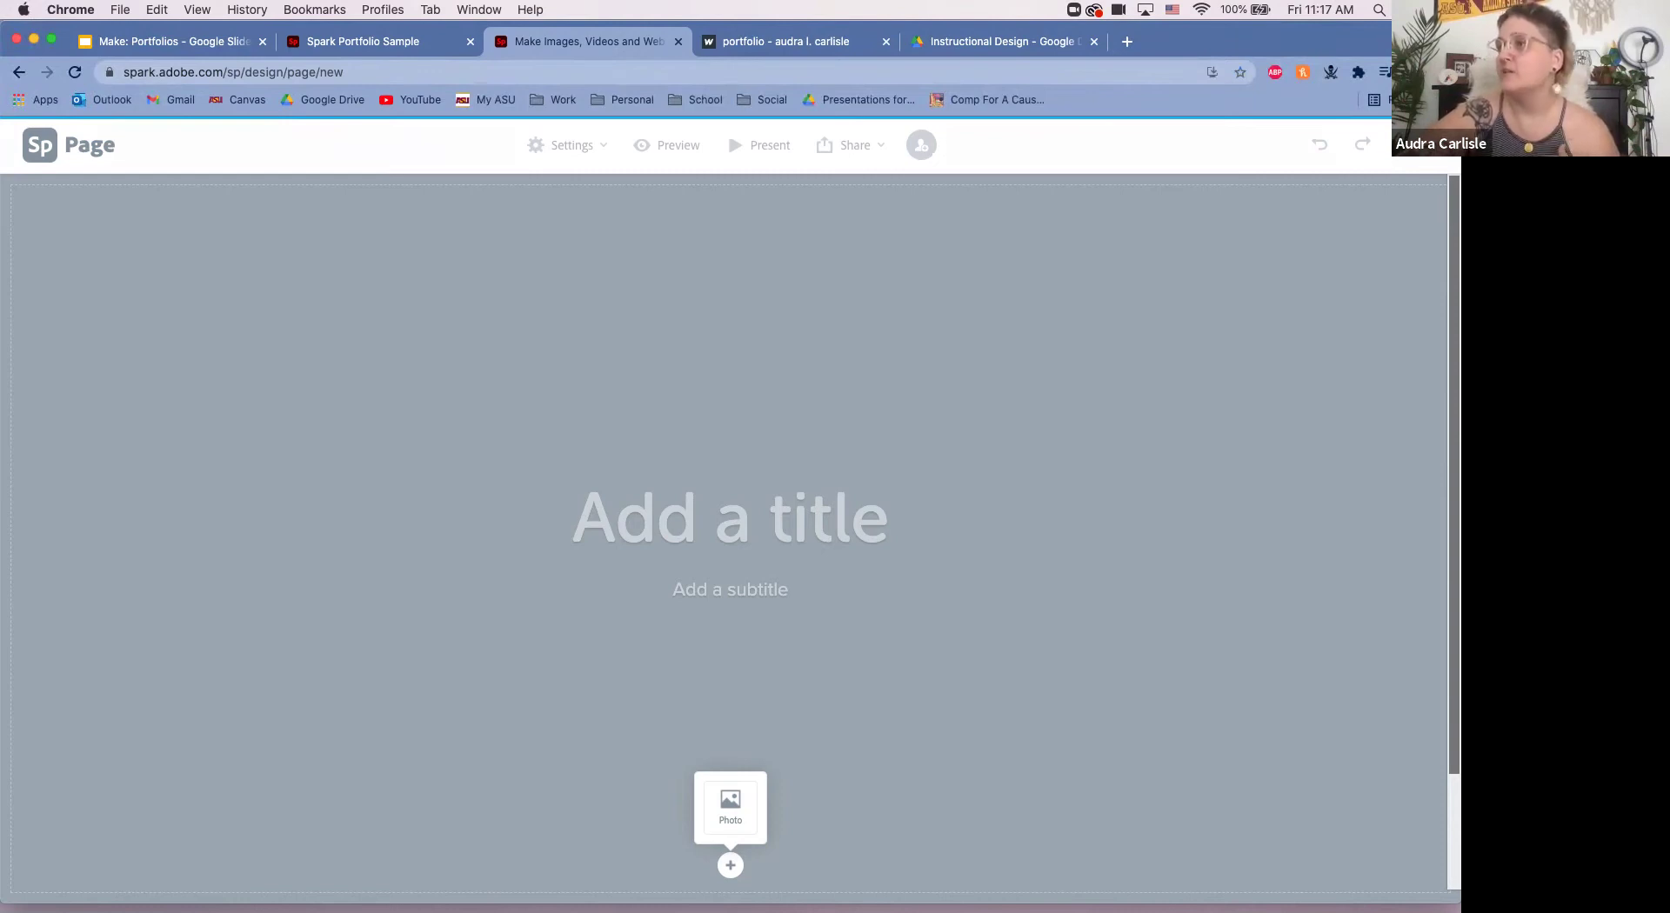
Step: Enter the portfolio owner's full name in lowercase as the page title
click(572, 516)
text(a)
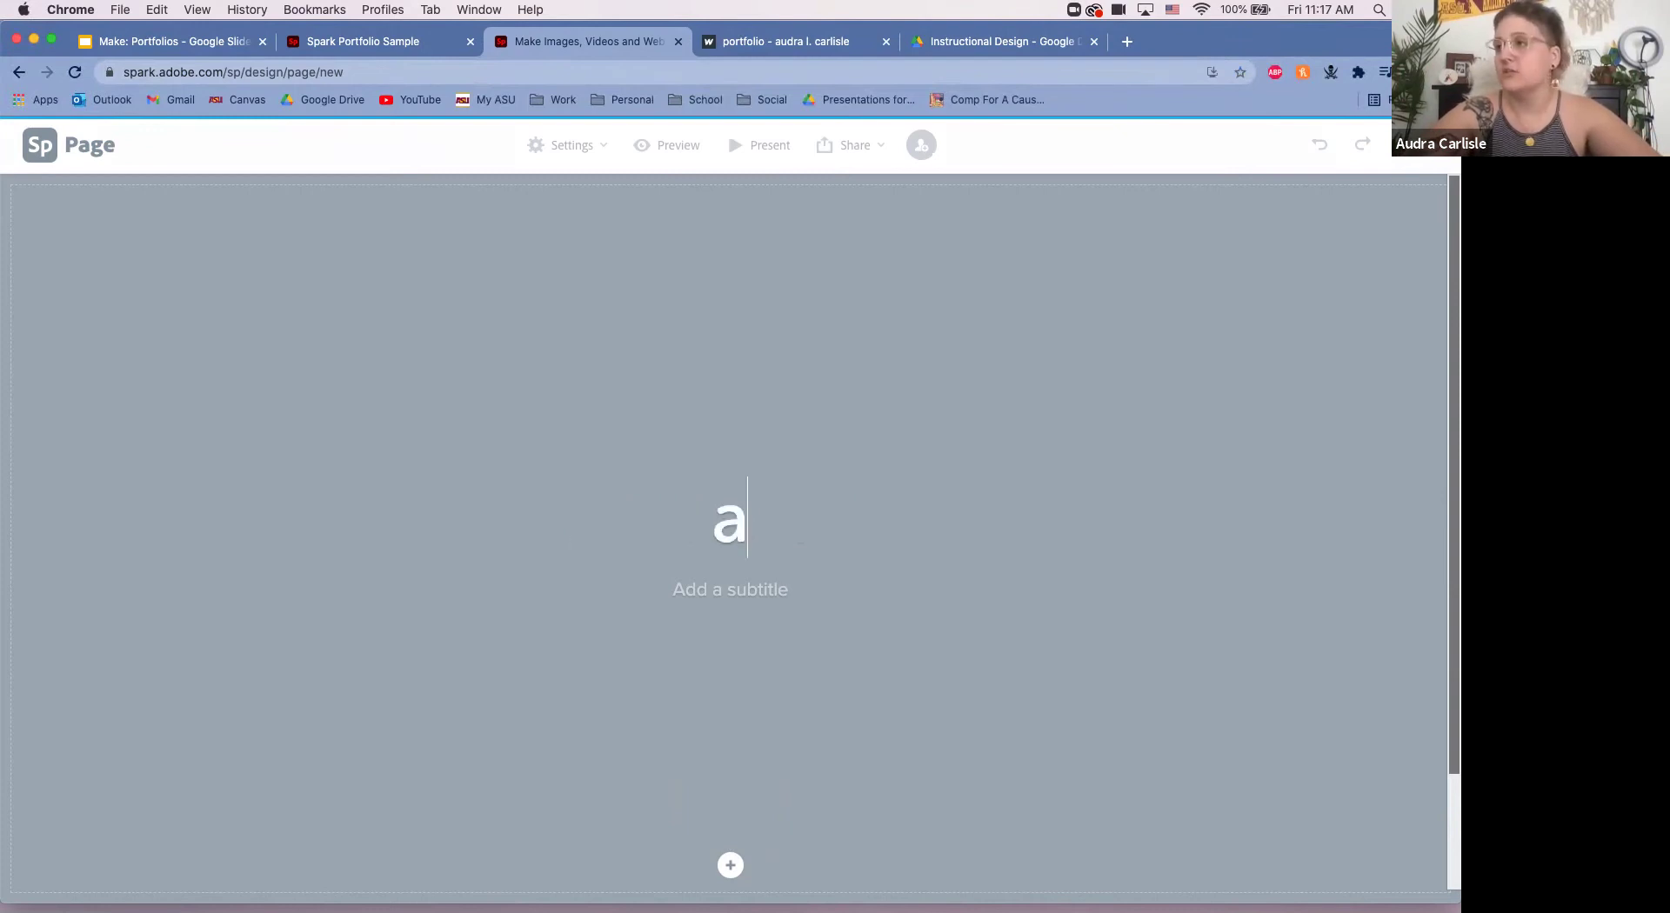
text(udra l)
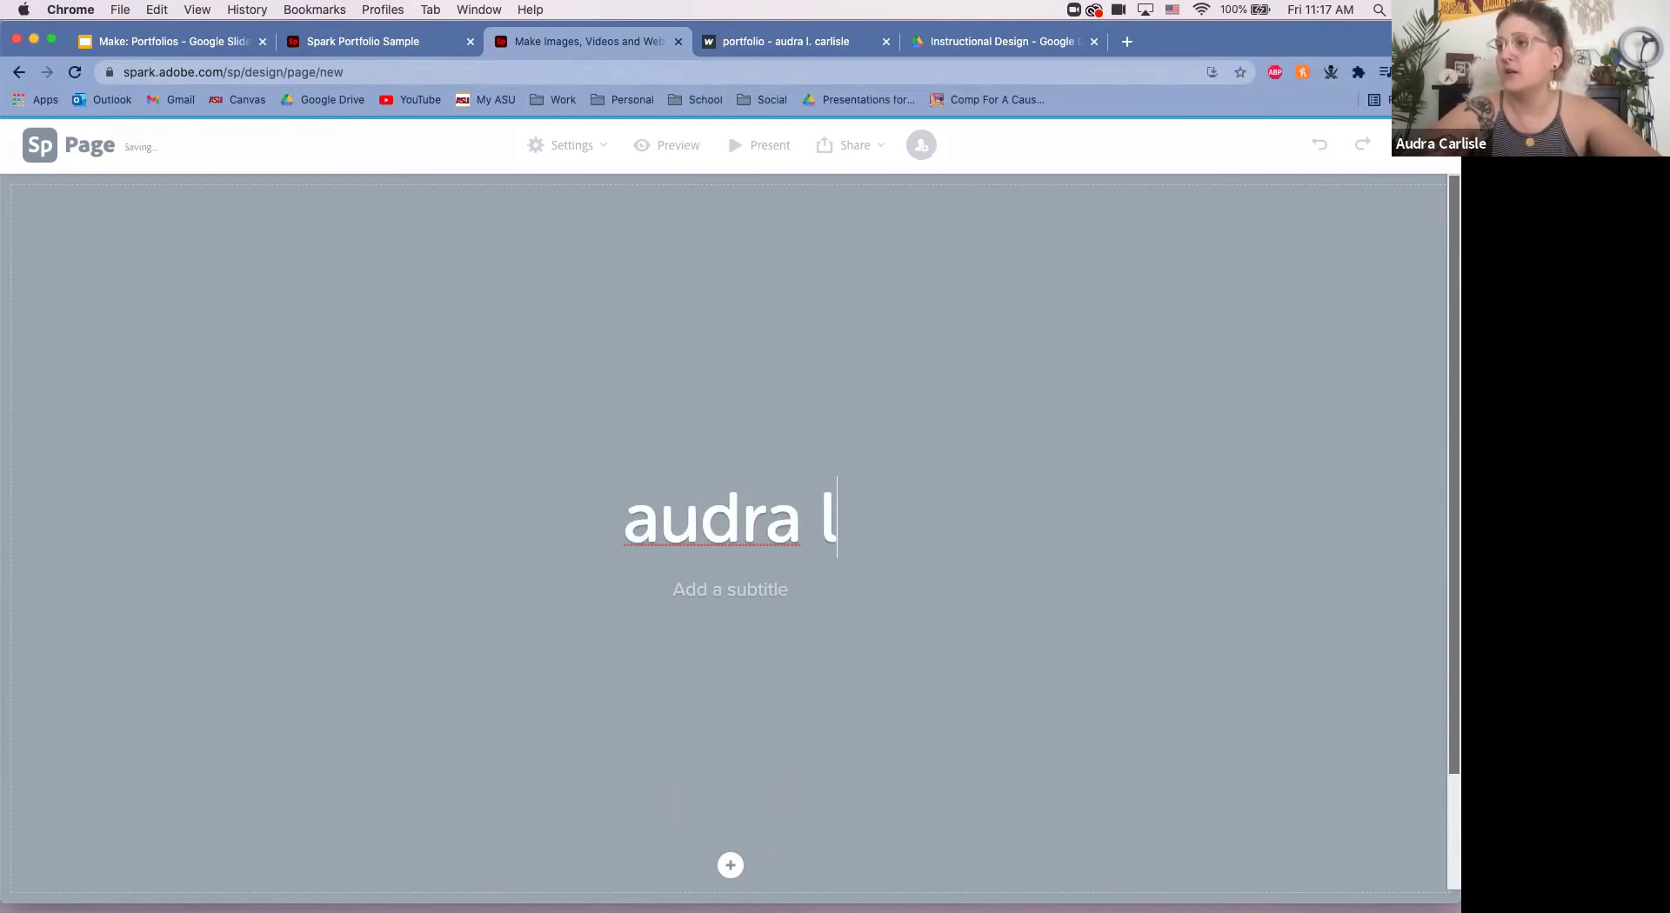
text(. carlisle)
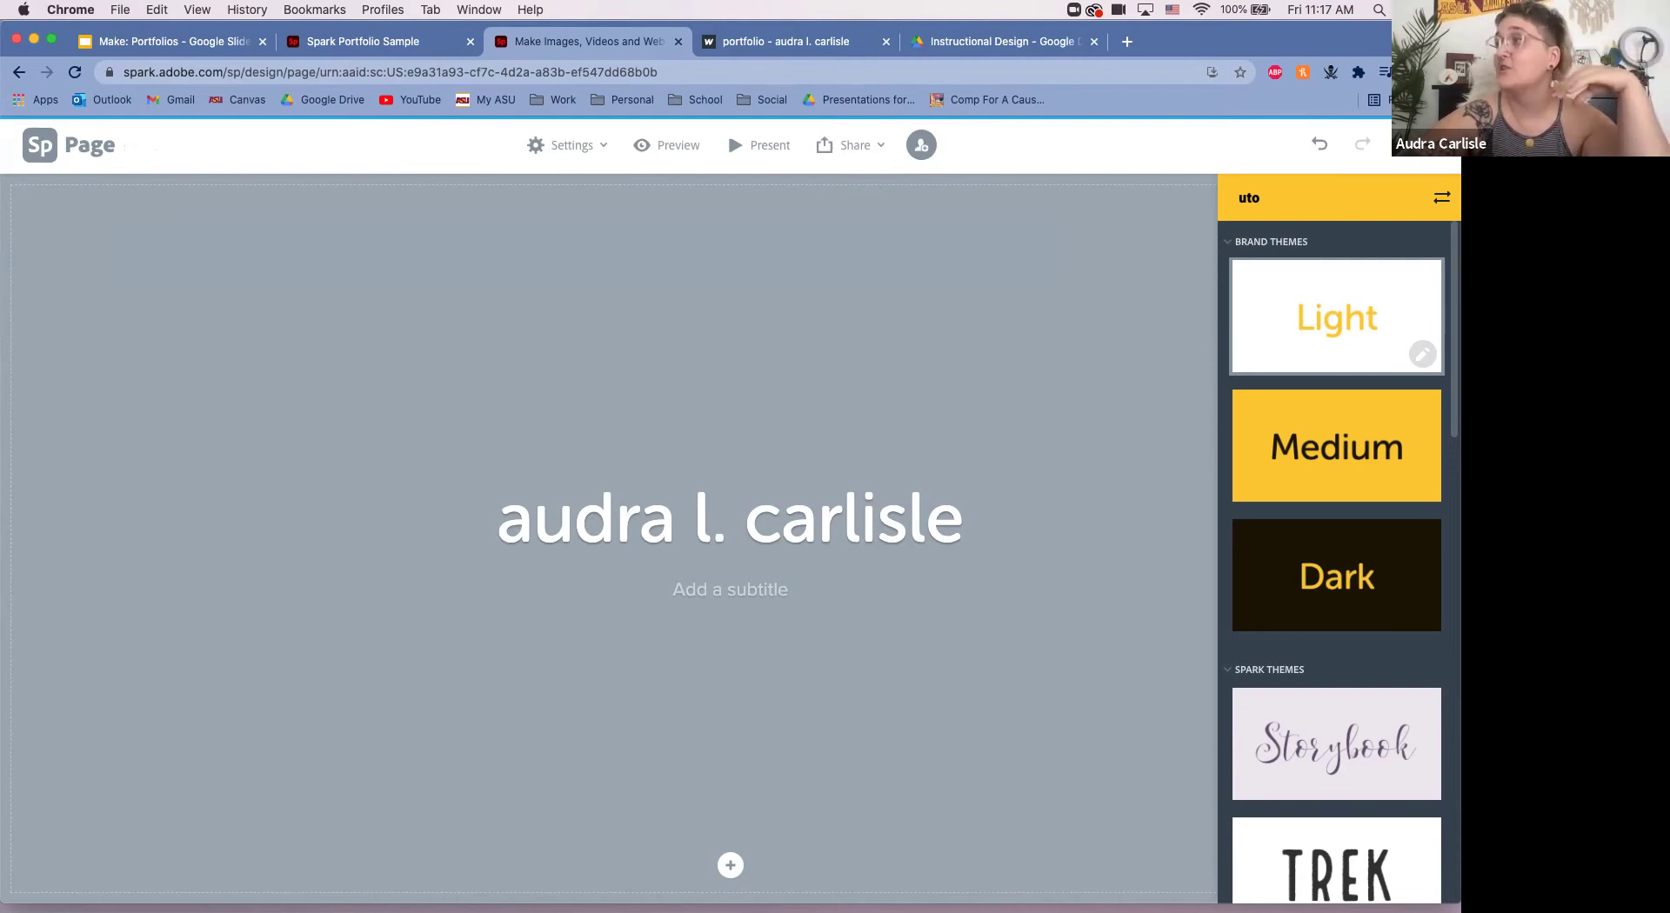
Step: Browse the Spark themes and apply the Chic theme to the page
scroll(1337, 565, down, 5)
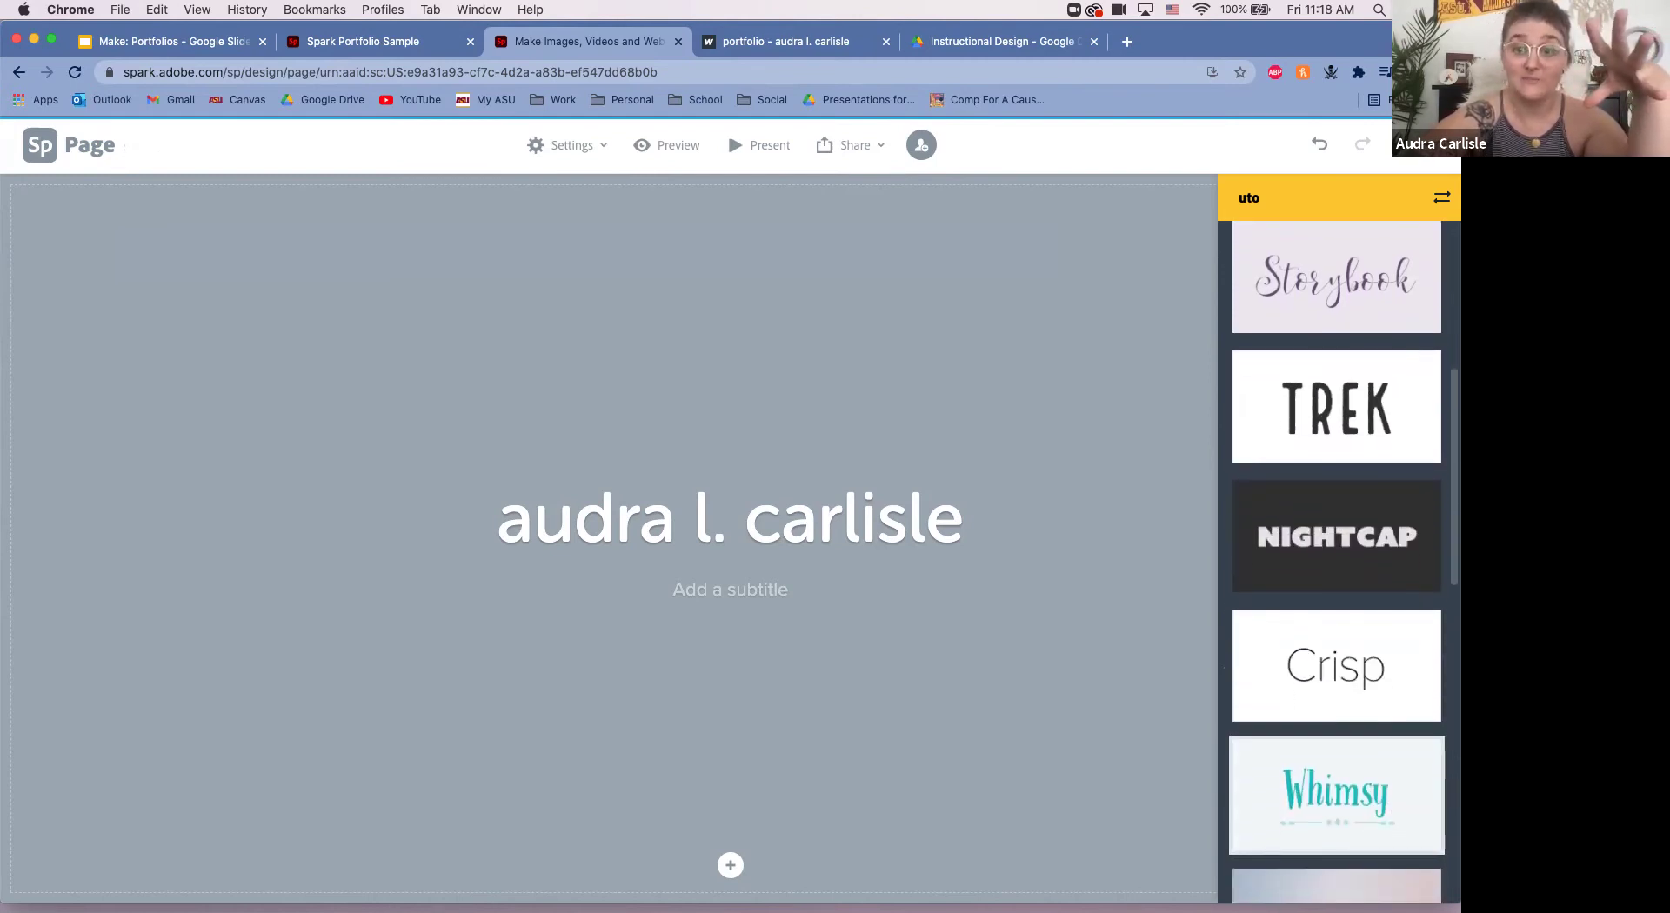
scroll(1337, 827, down, 3)
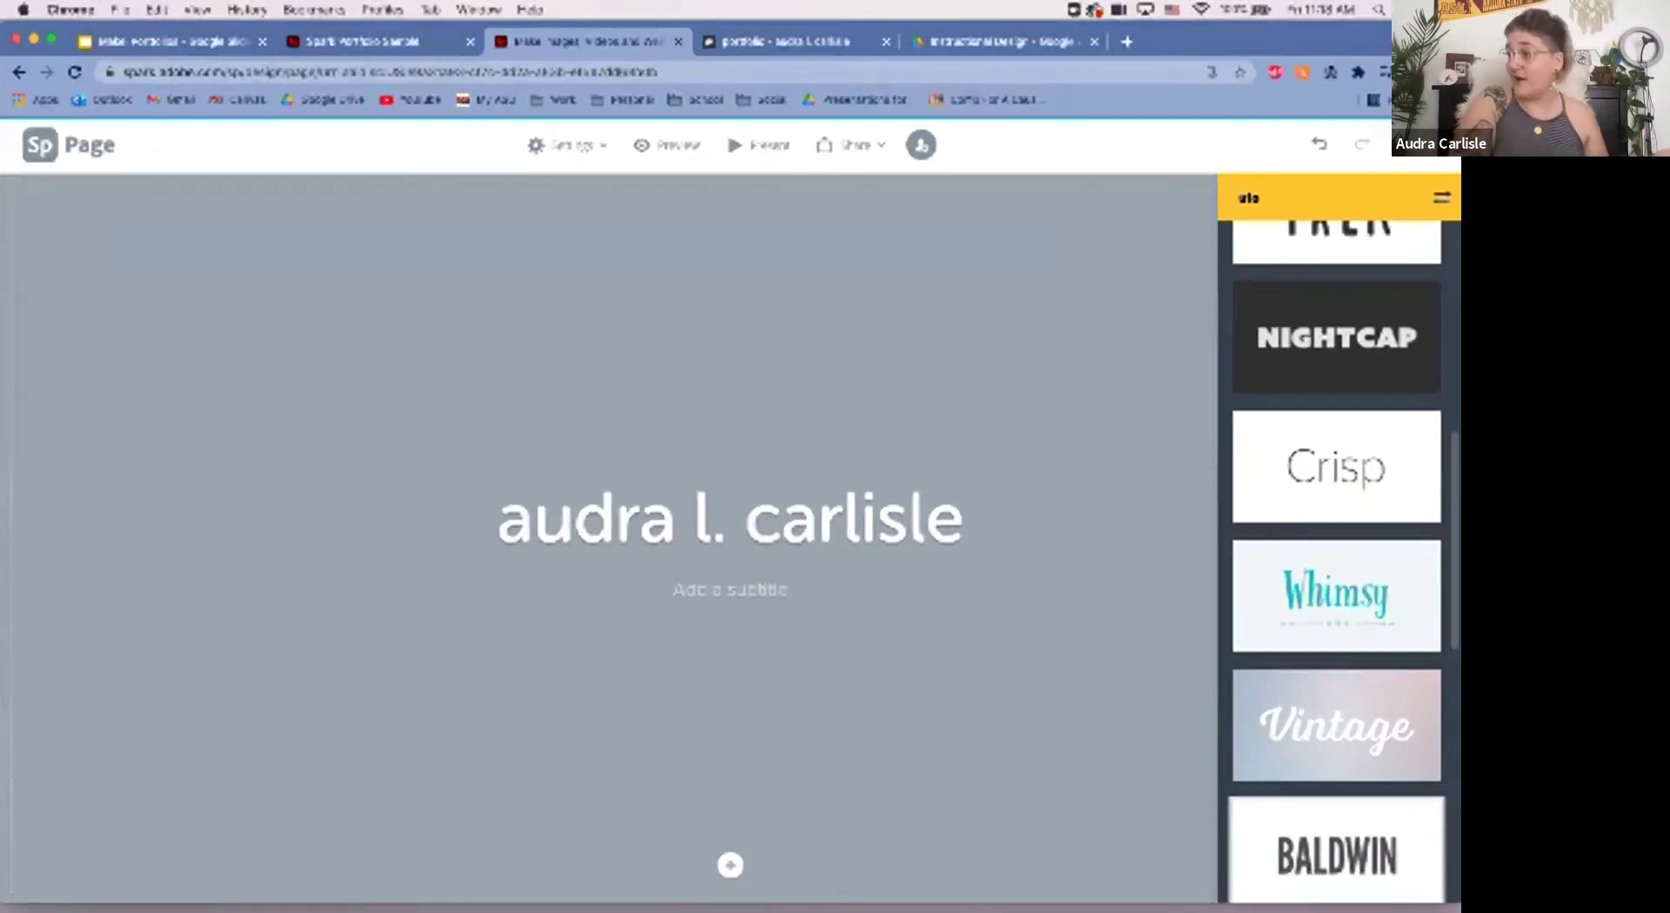
scroll(1337, 561, down, 6)
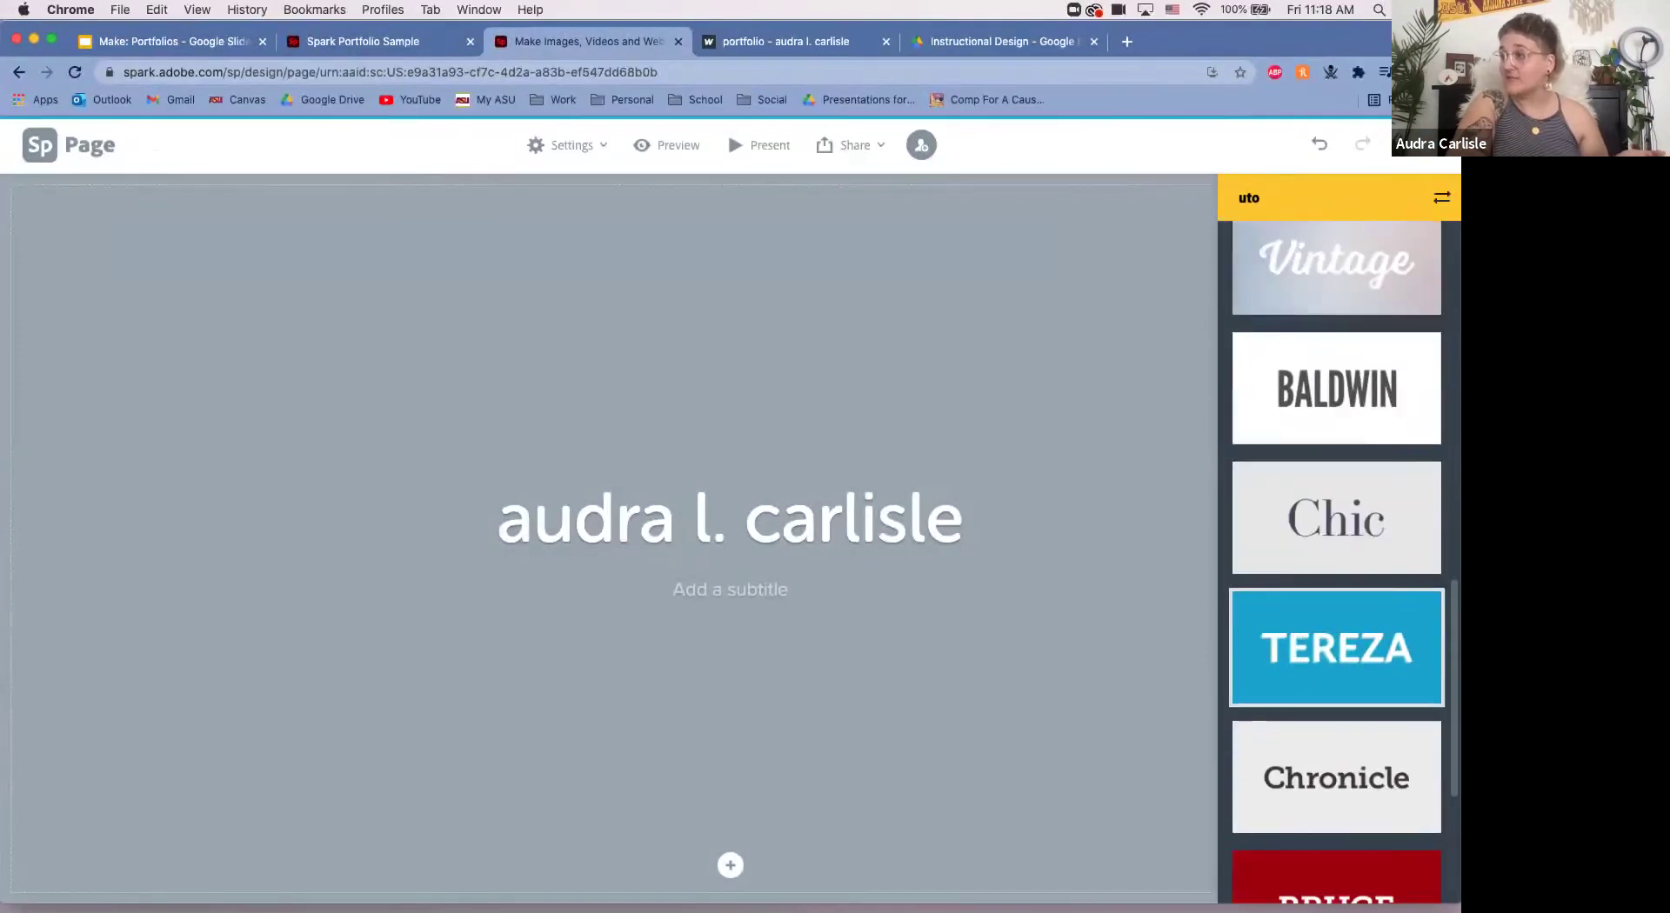
scroll(1337, 561, down, 3)
scroll(1337, 561, up, 4)
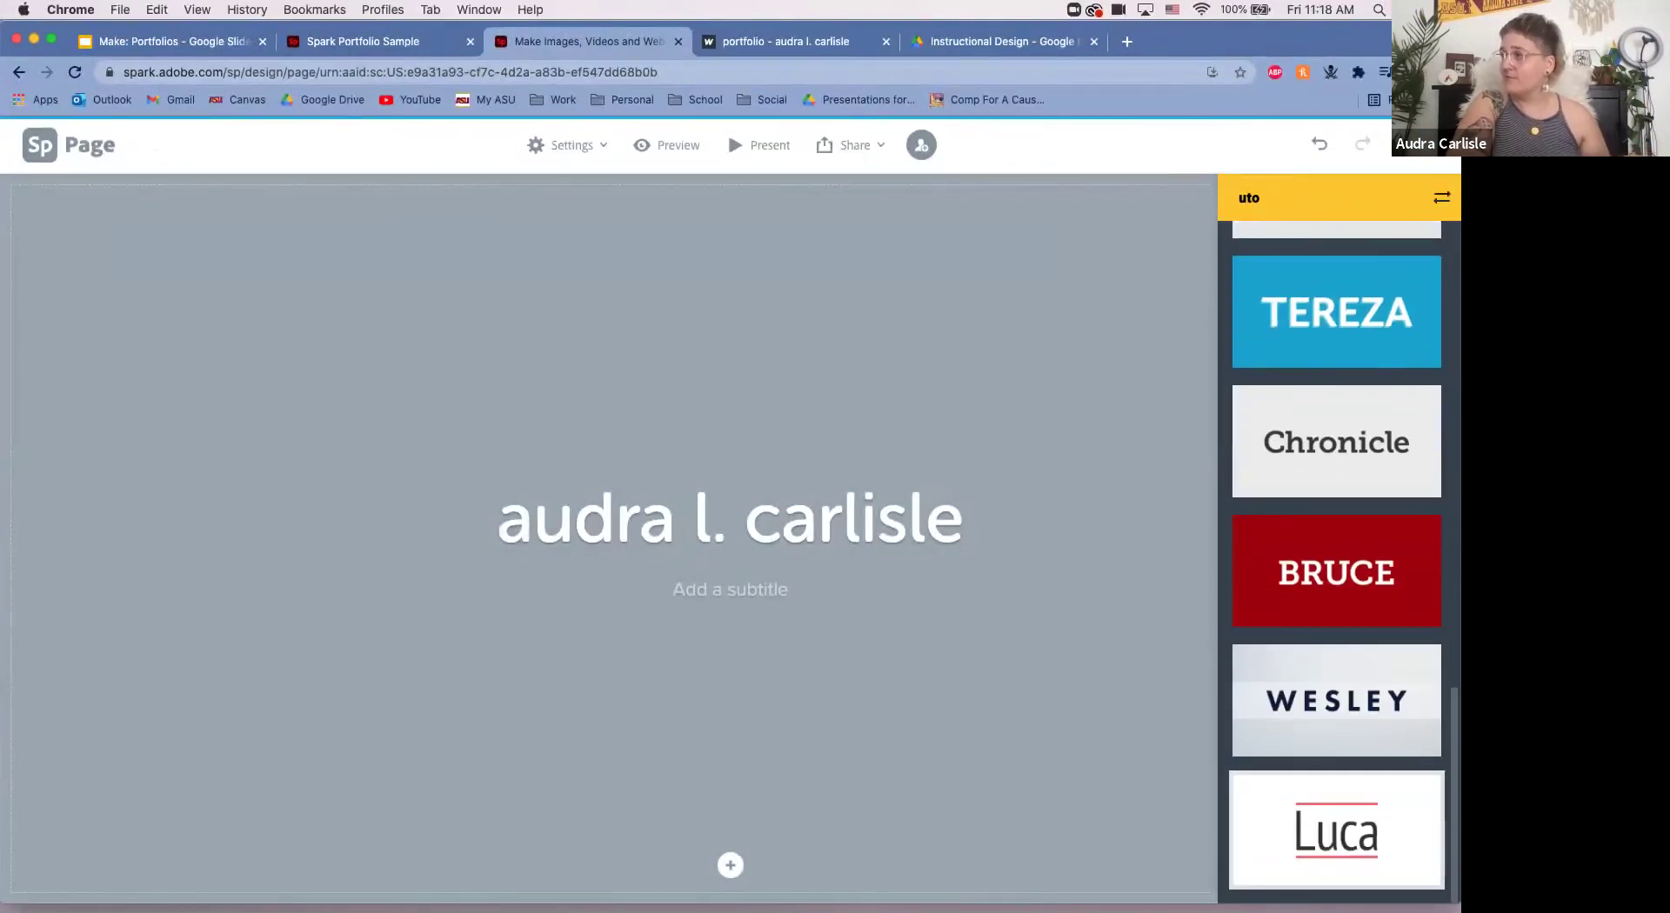
scroll(1337, 560, up, 6)
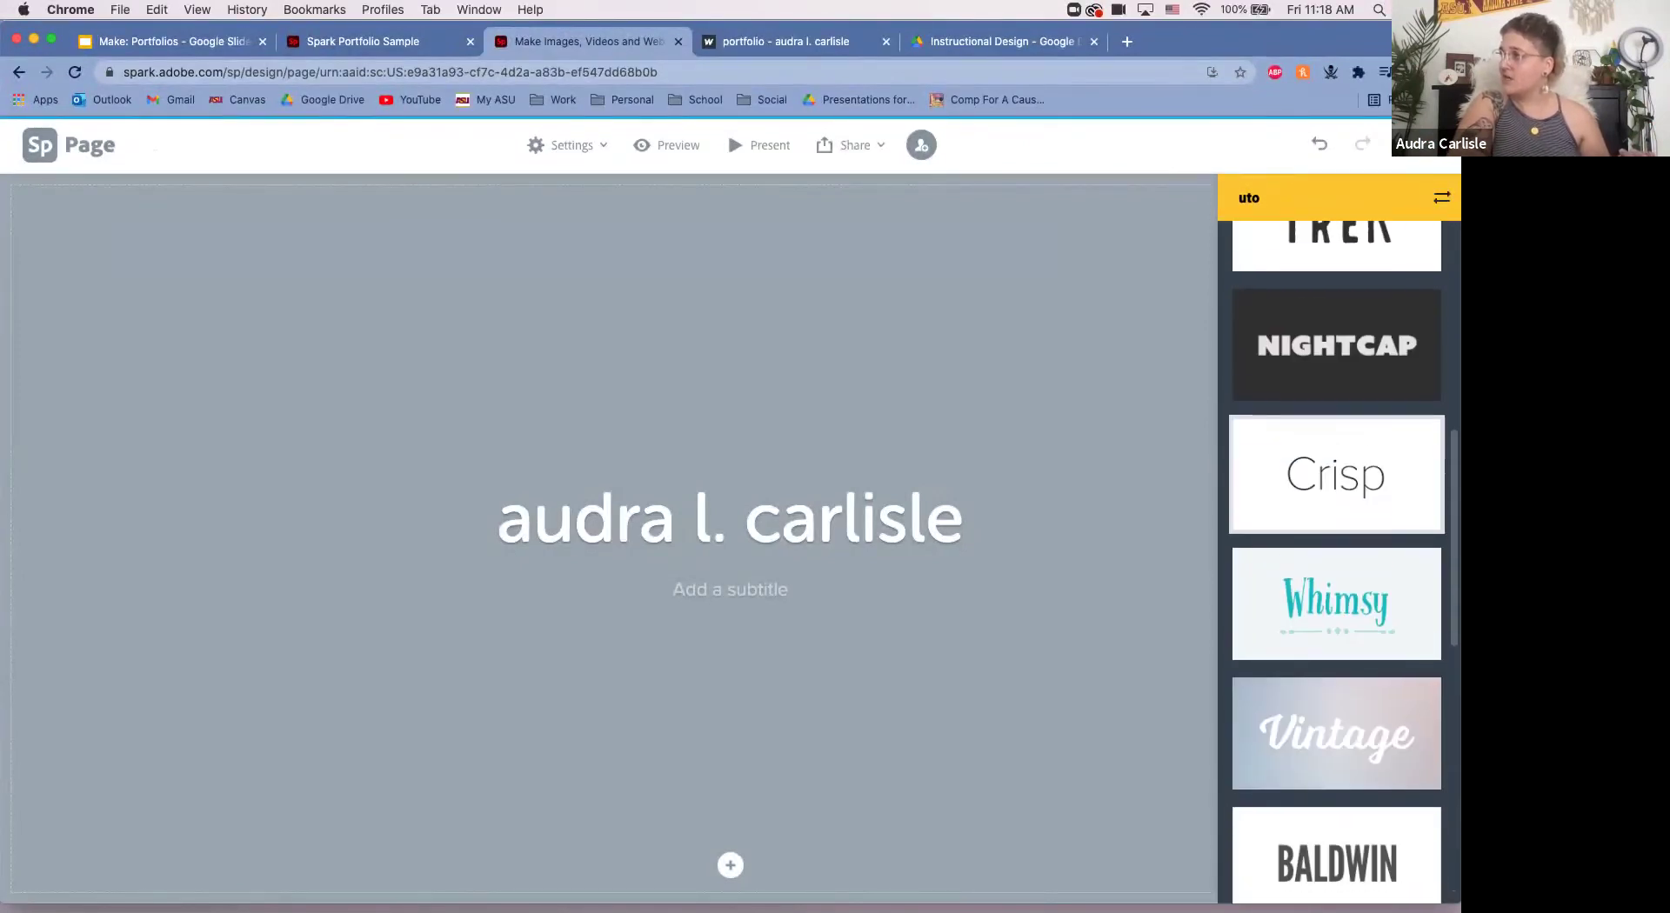
scroll(1337, 561, up, 5)
scroll(1337, 561, down, 6)
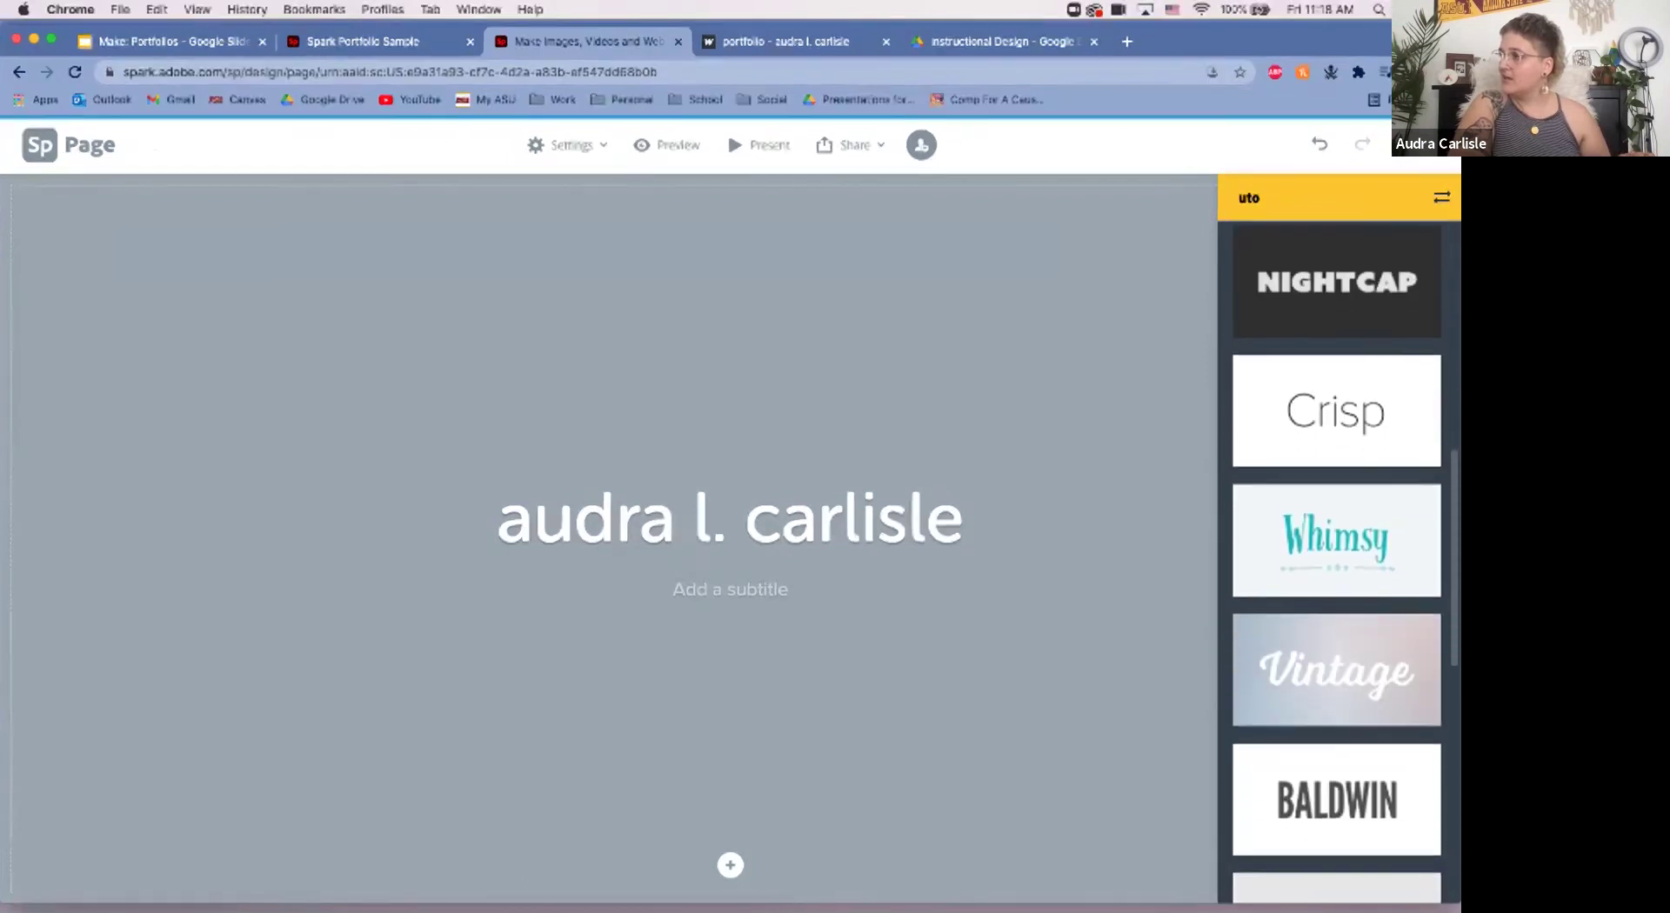
scroll(1336, 857, down, 2)
click(1337, 735)
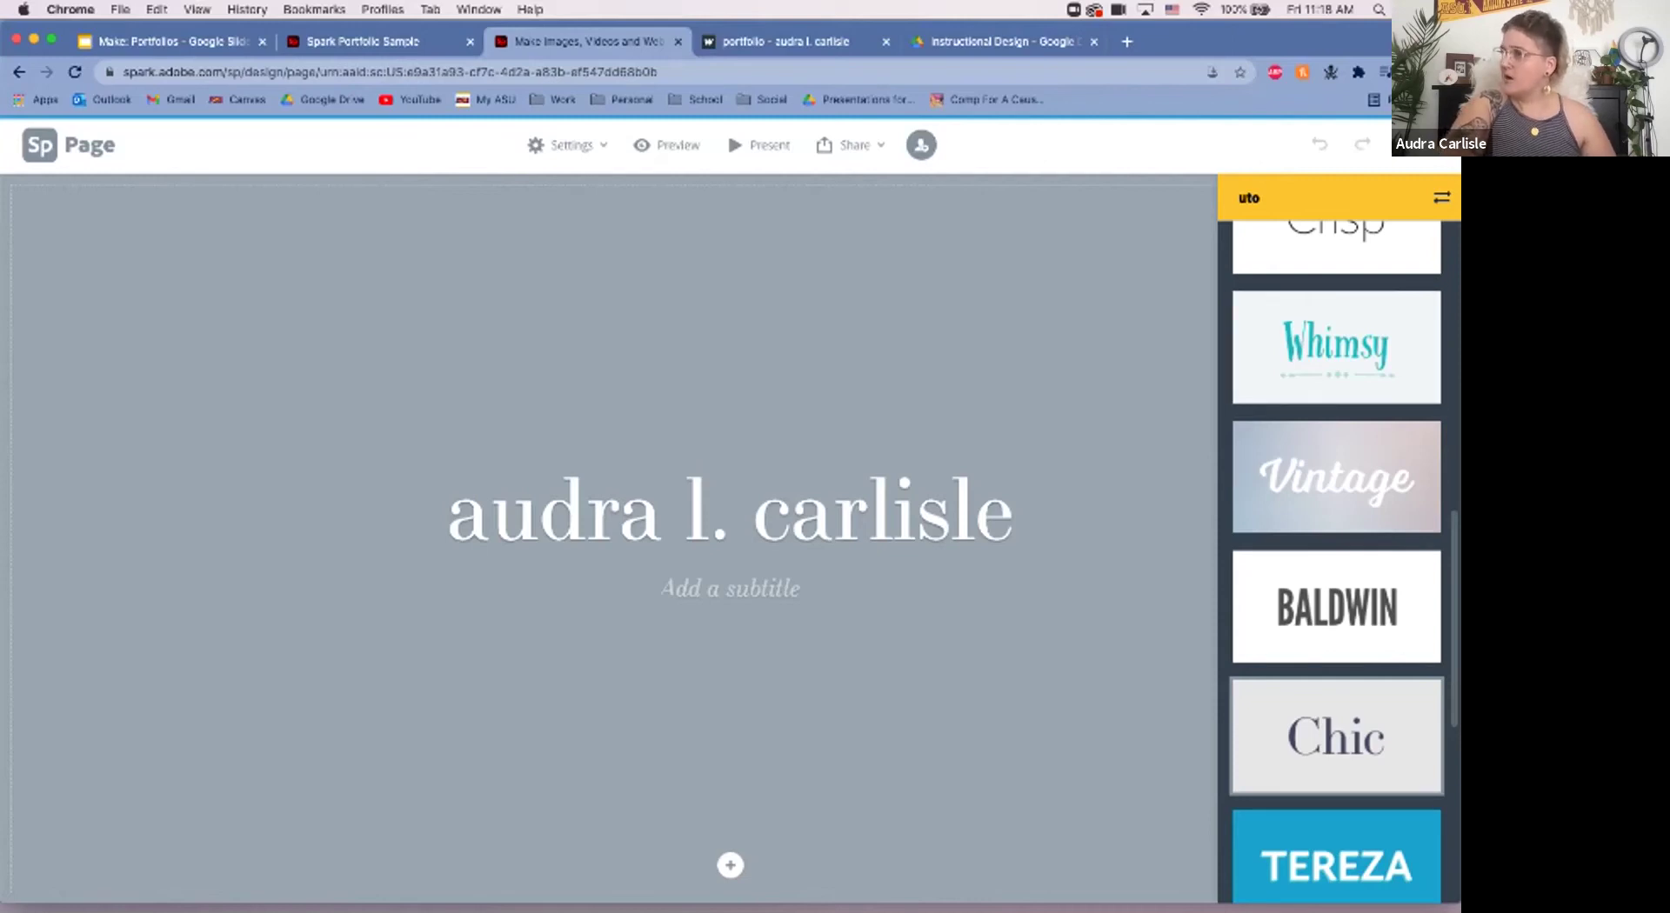
click(730, 865)
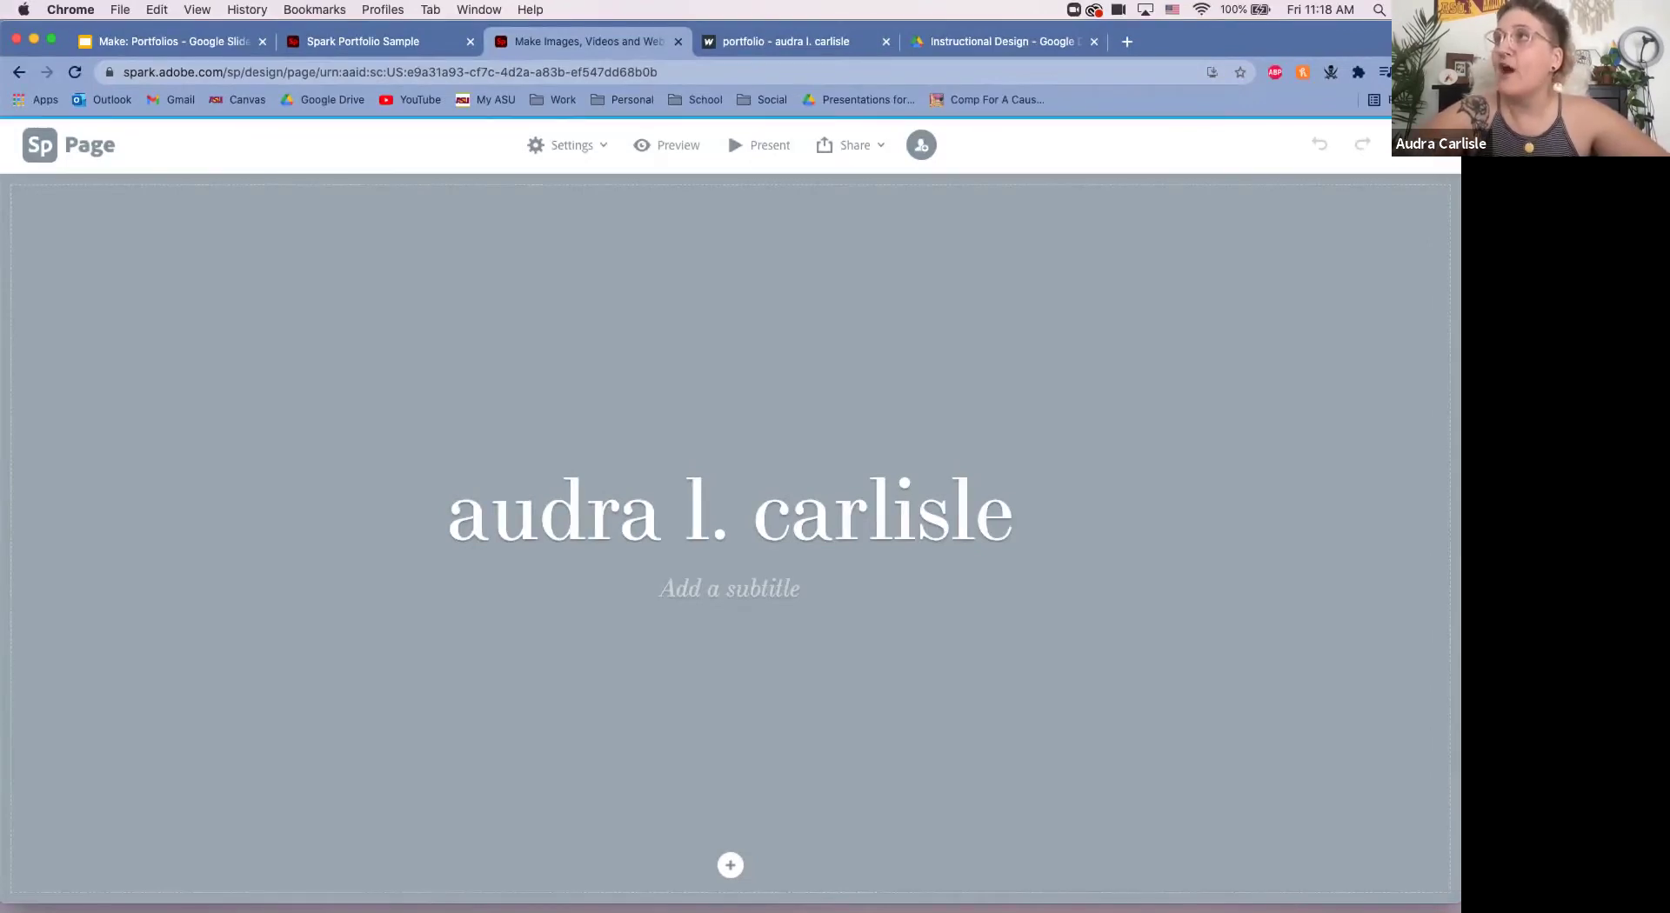
Step: Copy the tagline "designer • maker • talker • teacher" from the portfolio website's about page and return to the Spark page
click(774, 40)
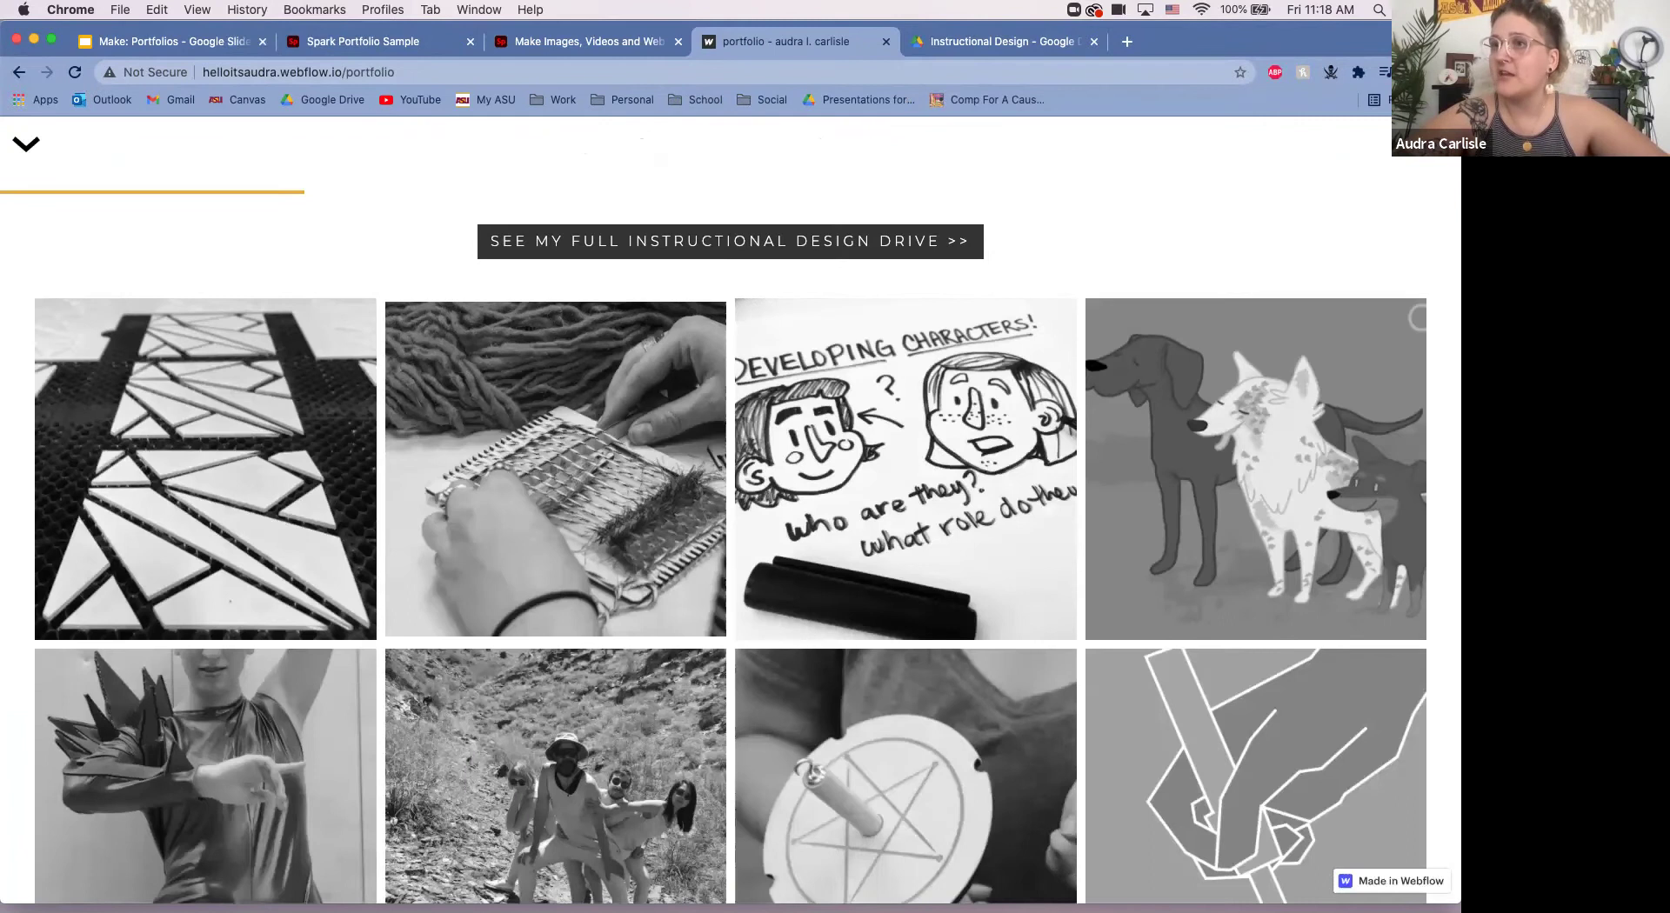
click(26, 144)
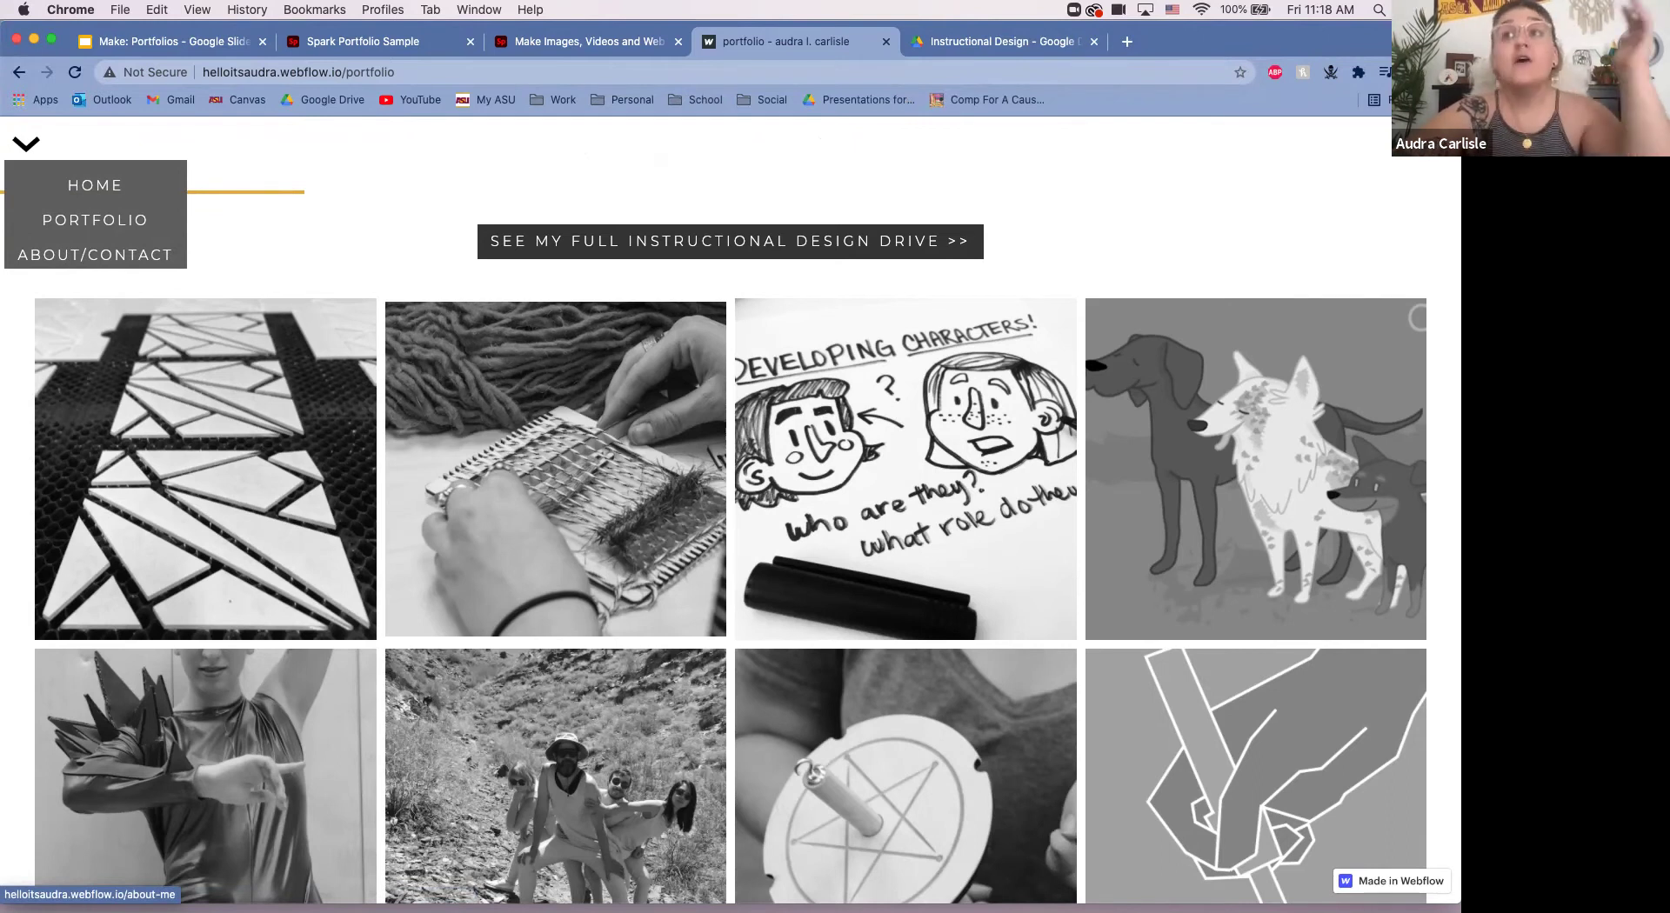
click(95, 254)
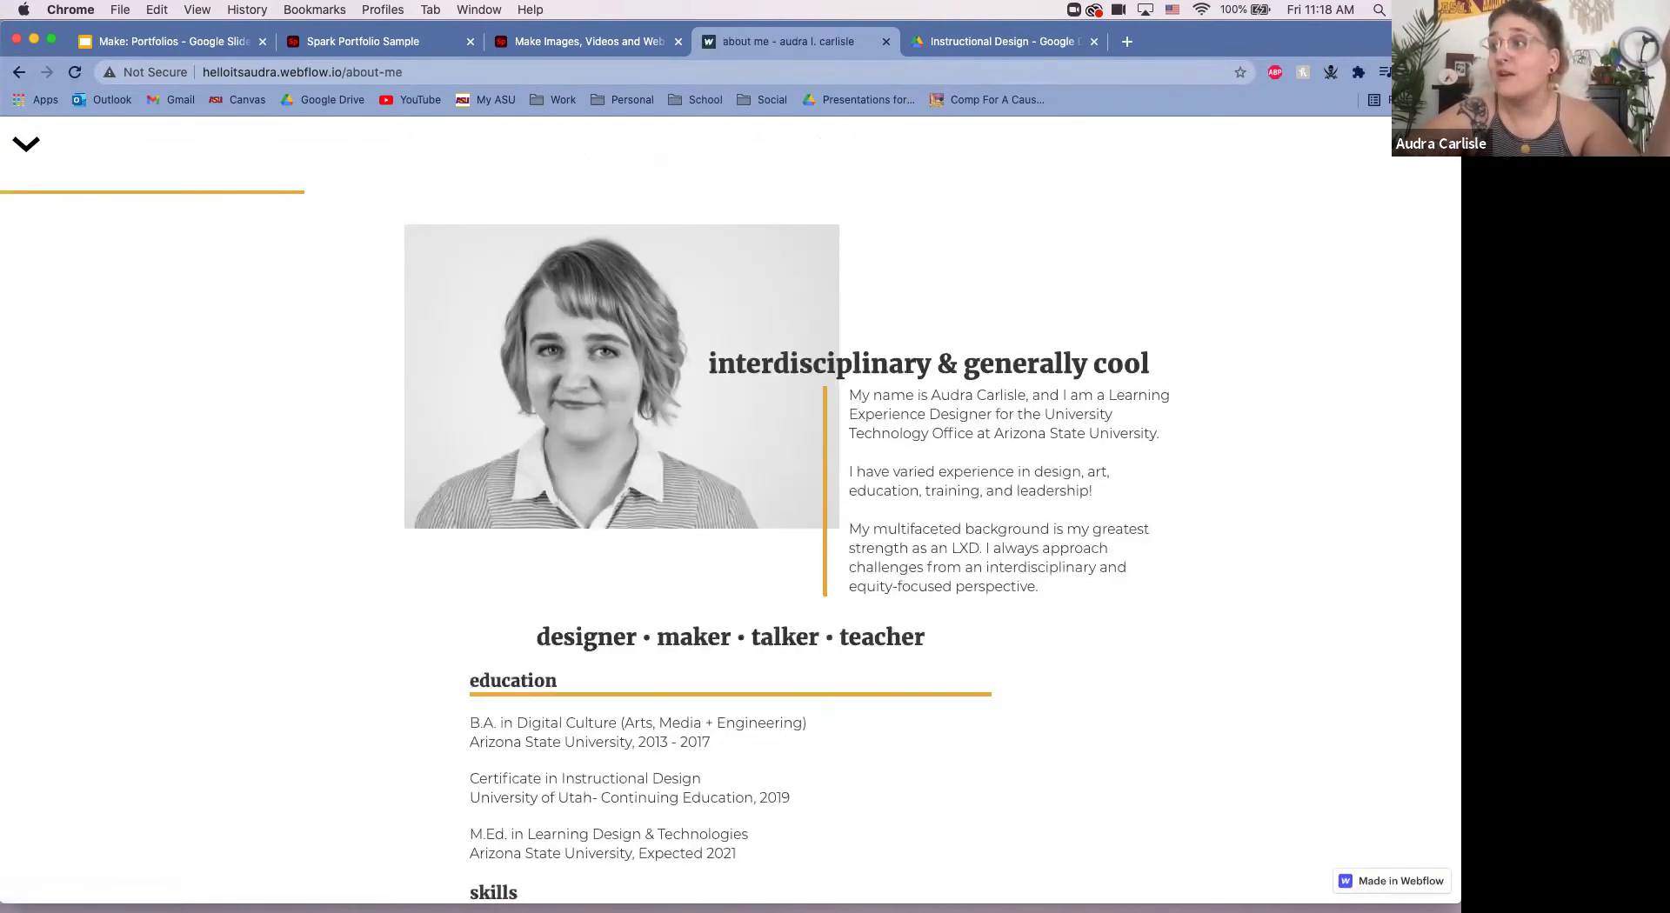
drag(535, 545, 927, 545)
key(super+c)
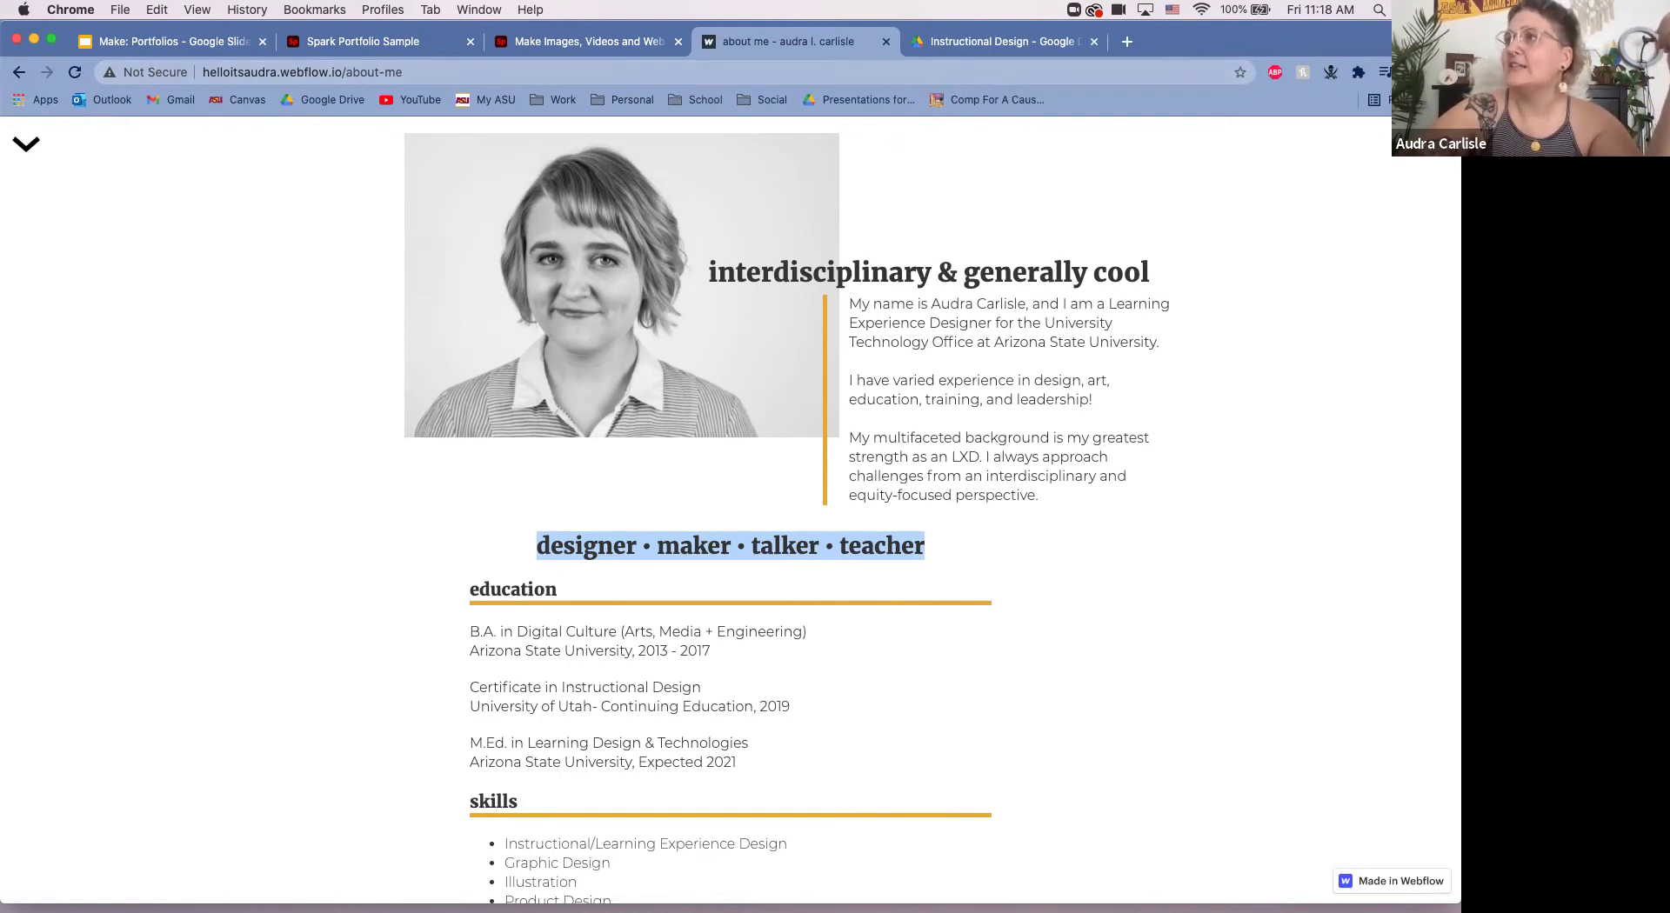
key(ctrl+shift+Tab)
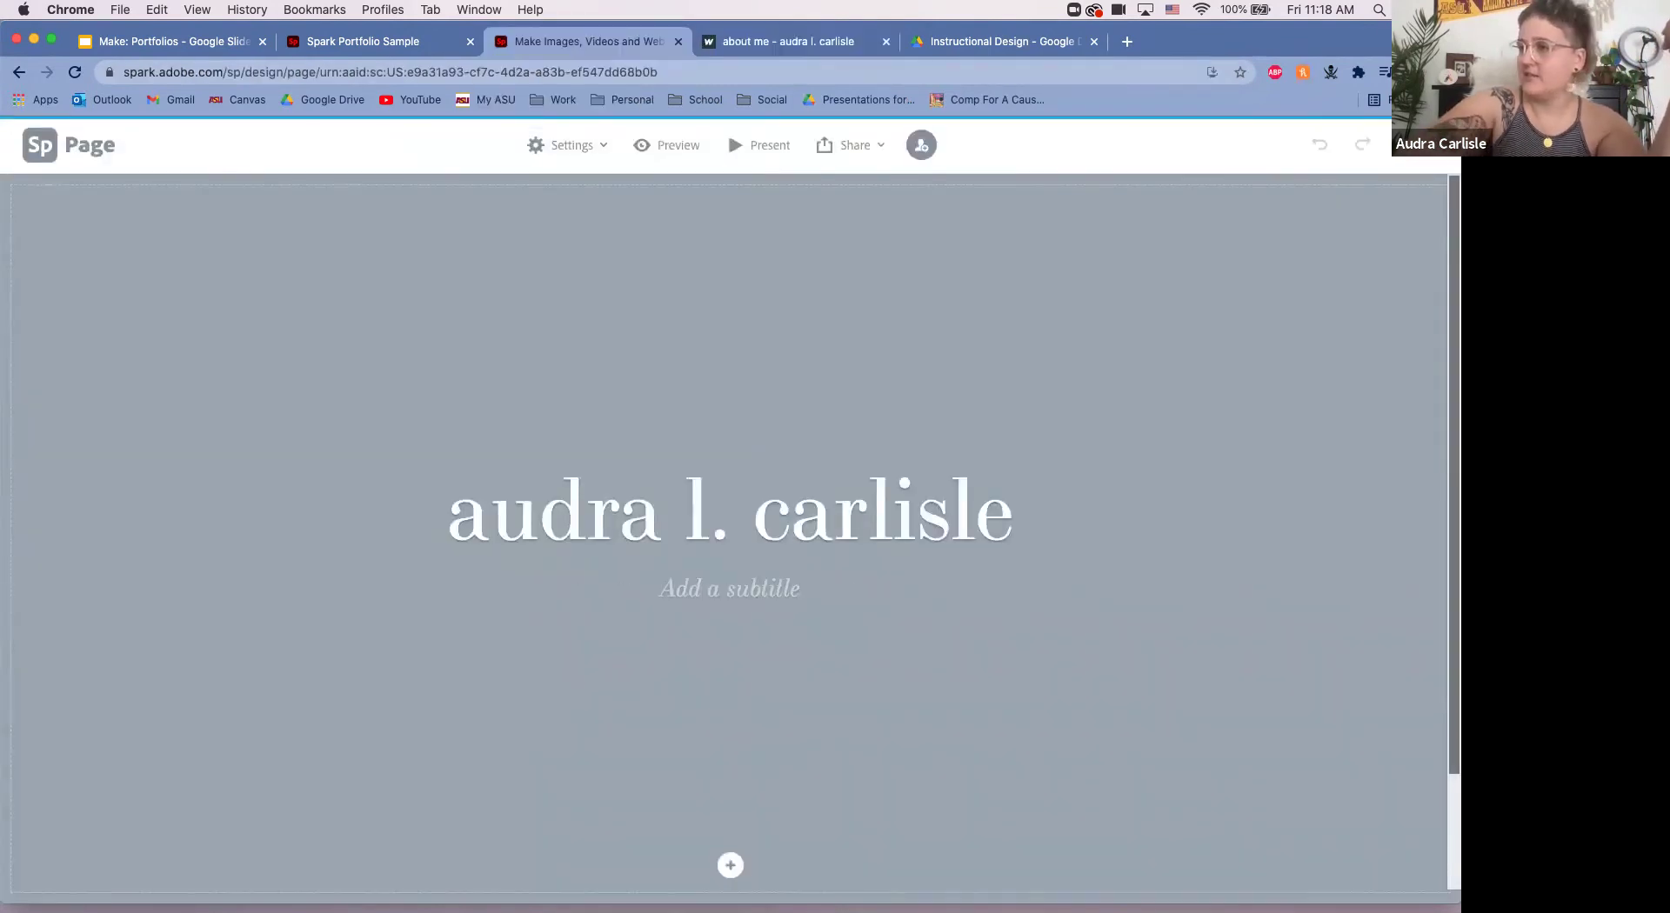
Step: Paste the copied tagline as the subtitle and use an orange slot-canyon image from a free-photo search for "arizona" as the title background
key(super+v)
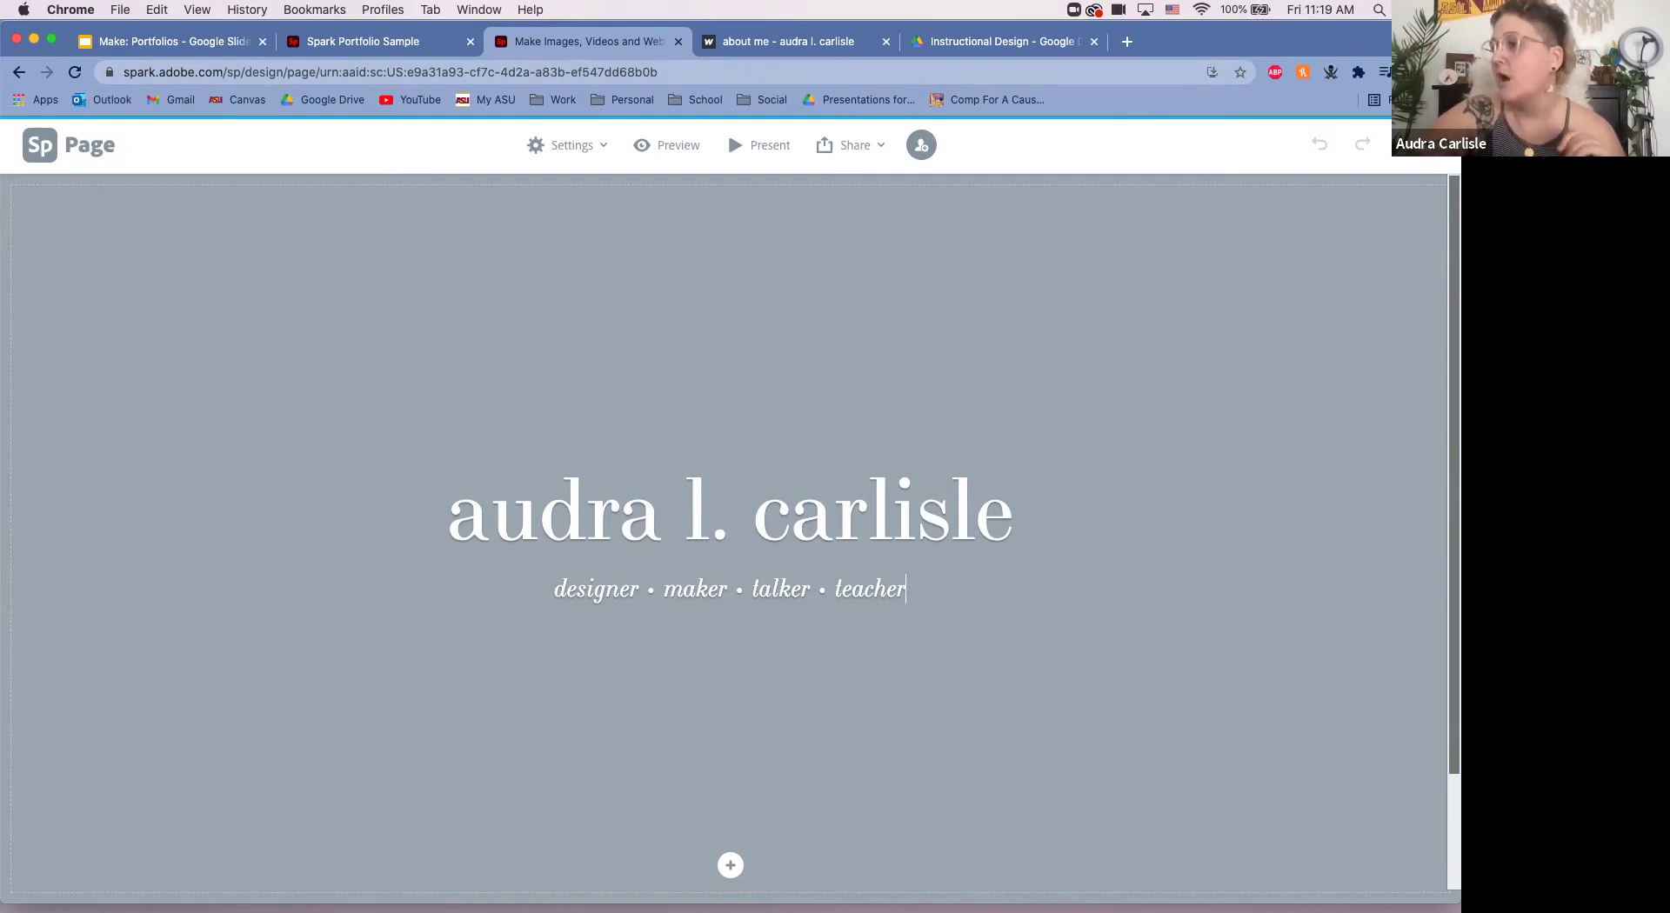
mouse_move(731, 865)
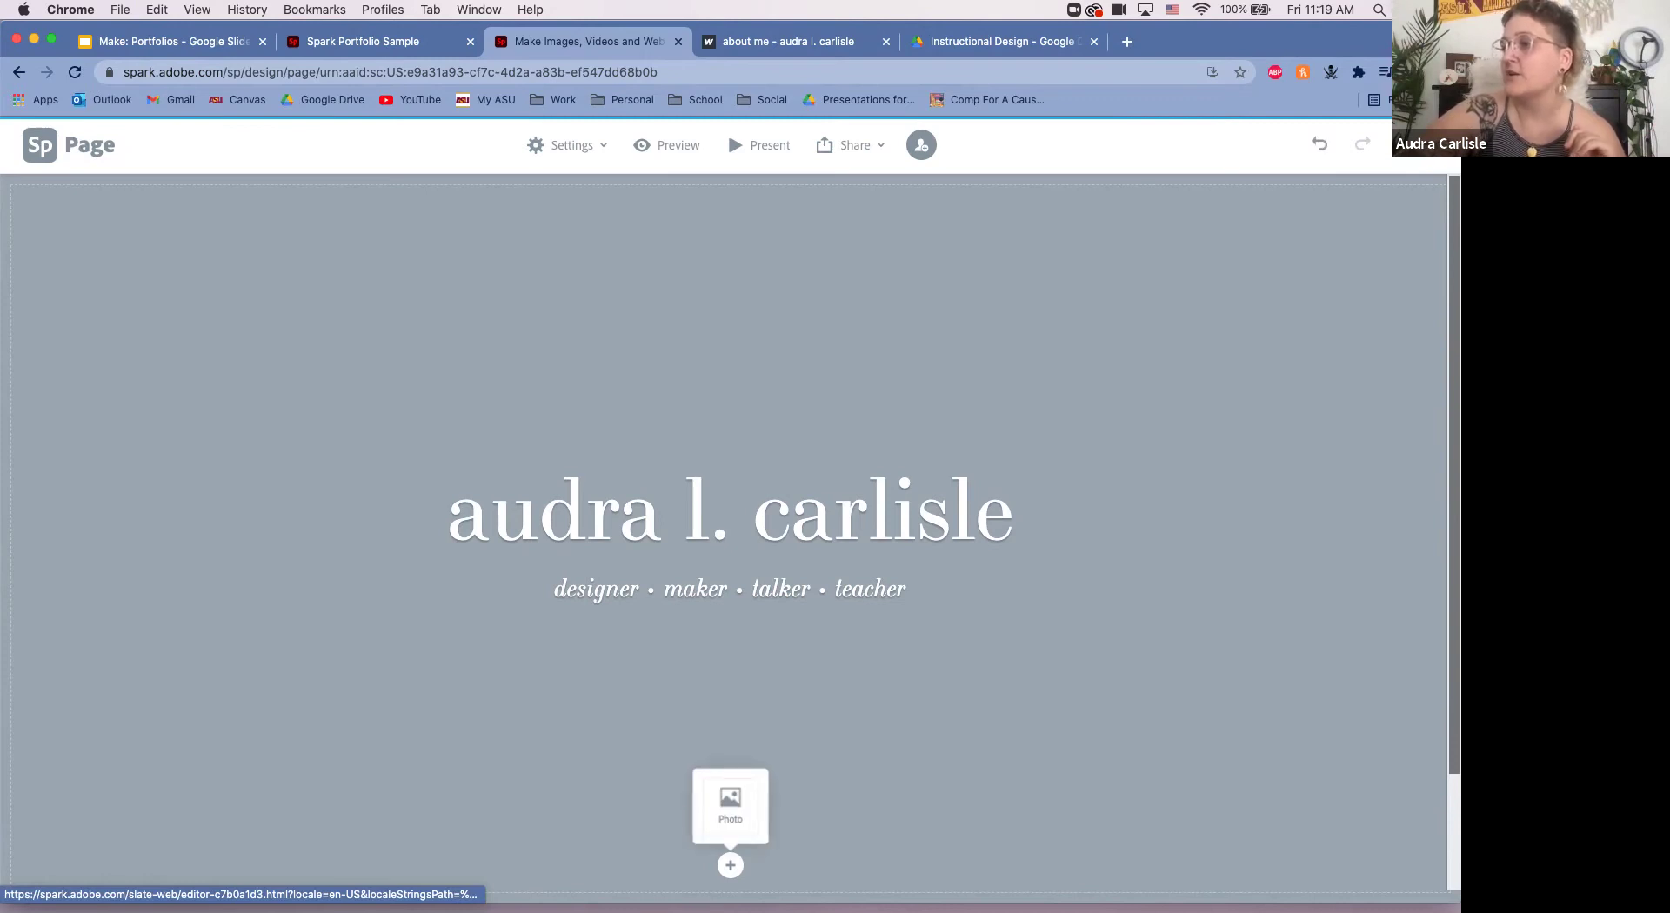
click(731, 805)
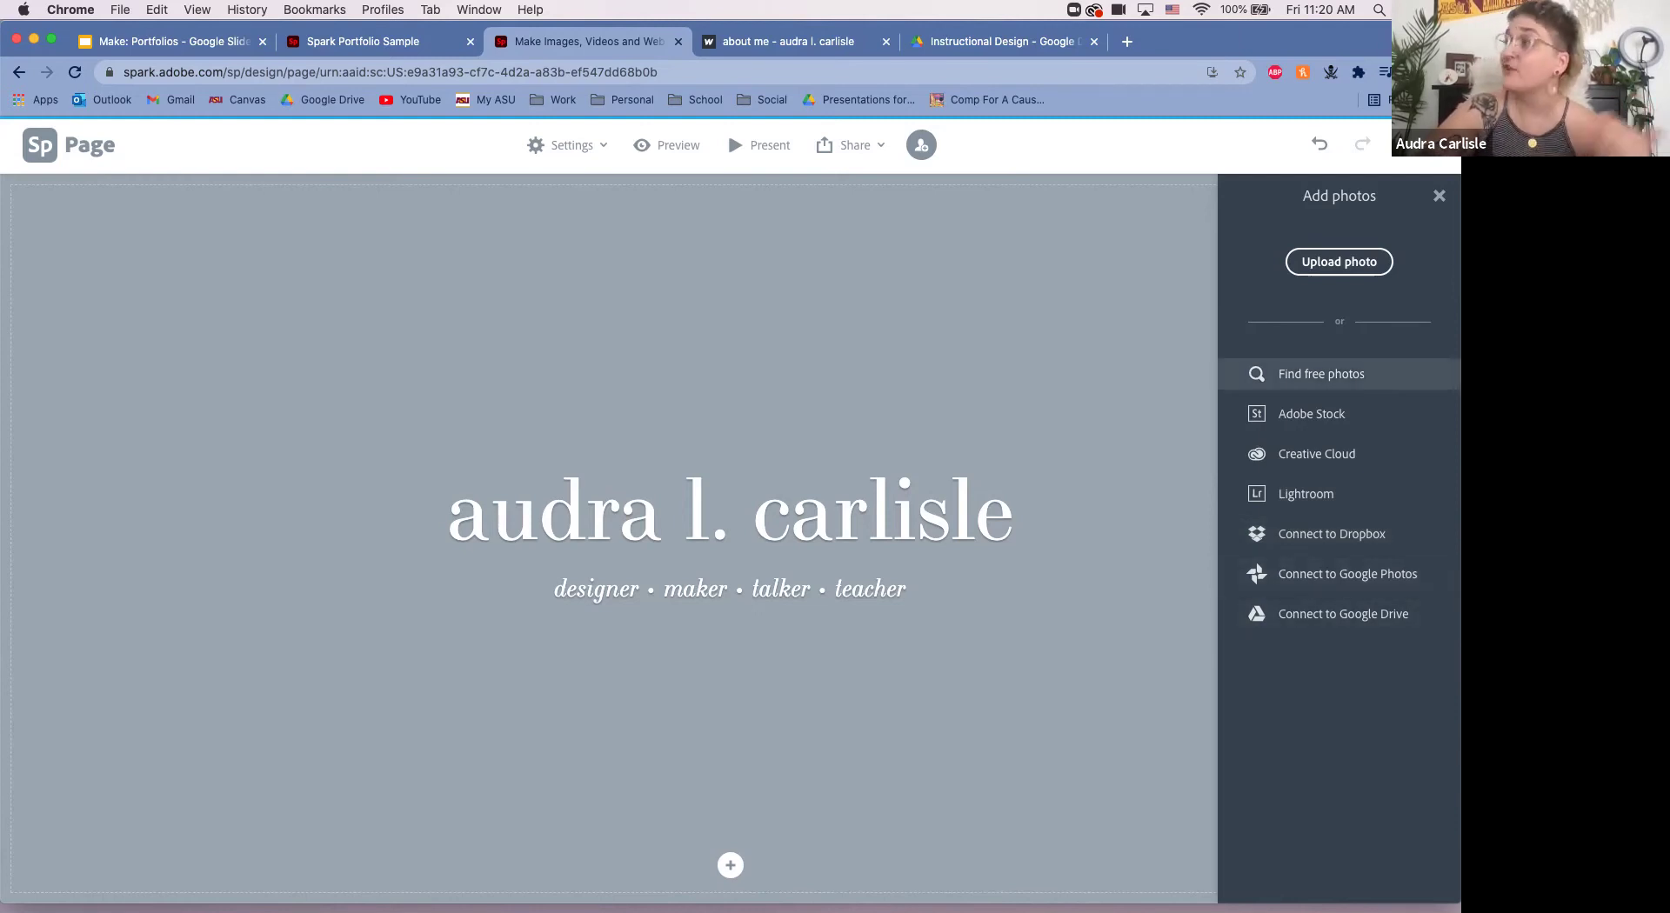
click(1321, 374)
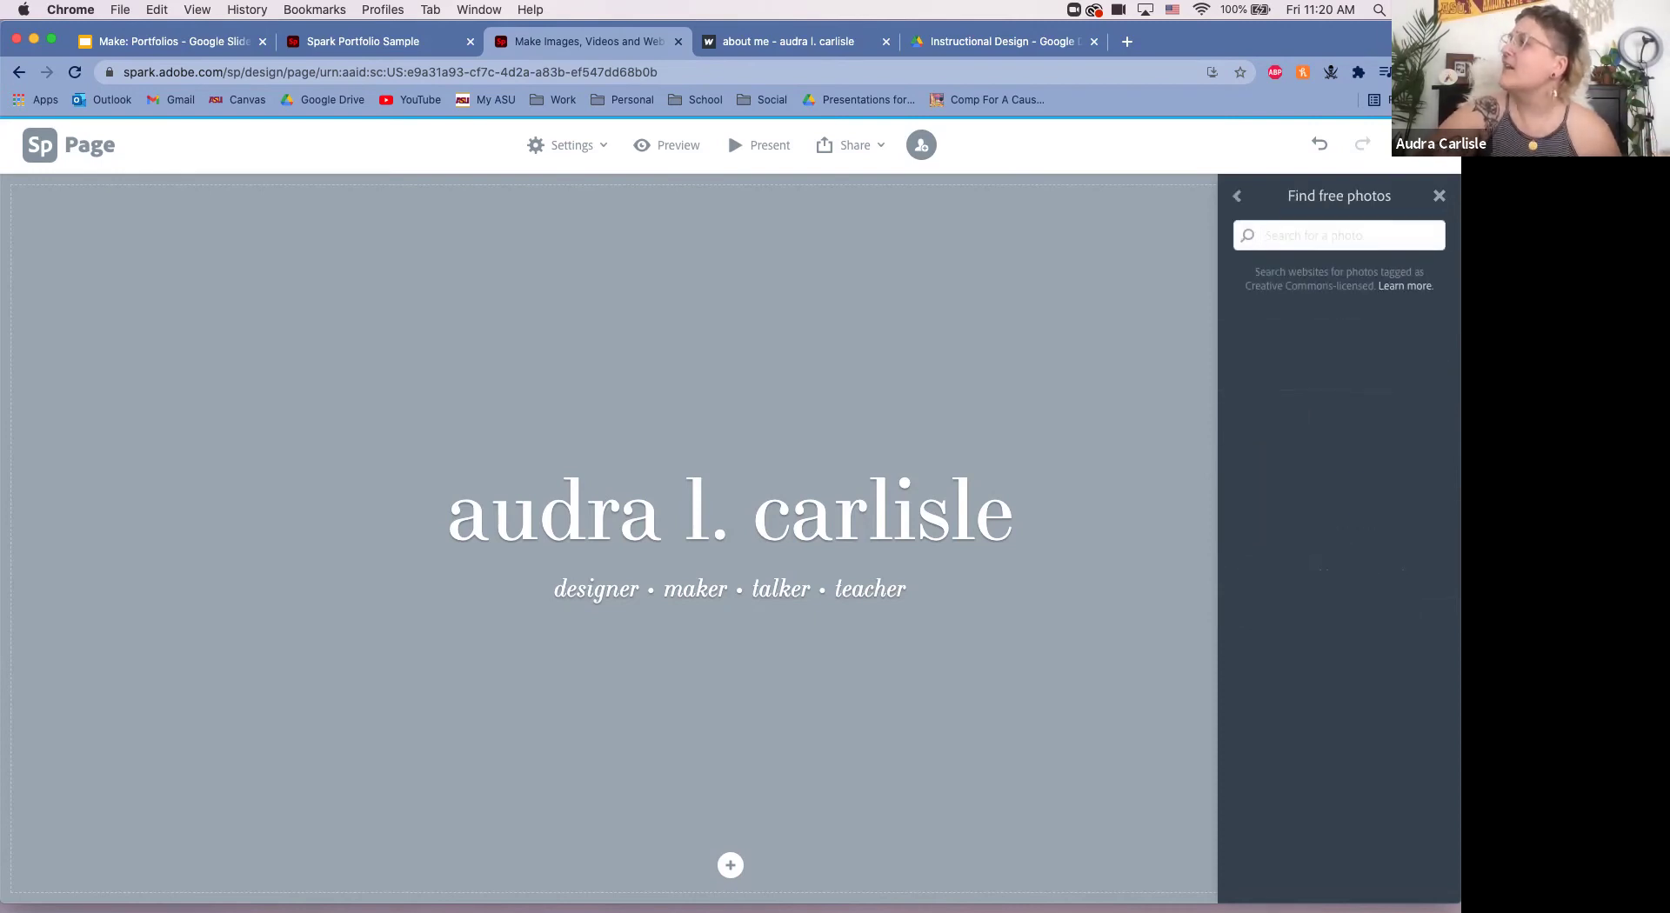
text(arizona)
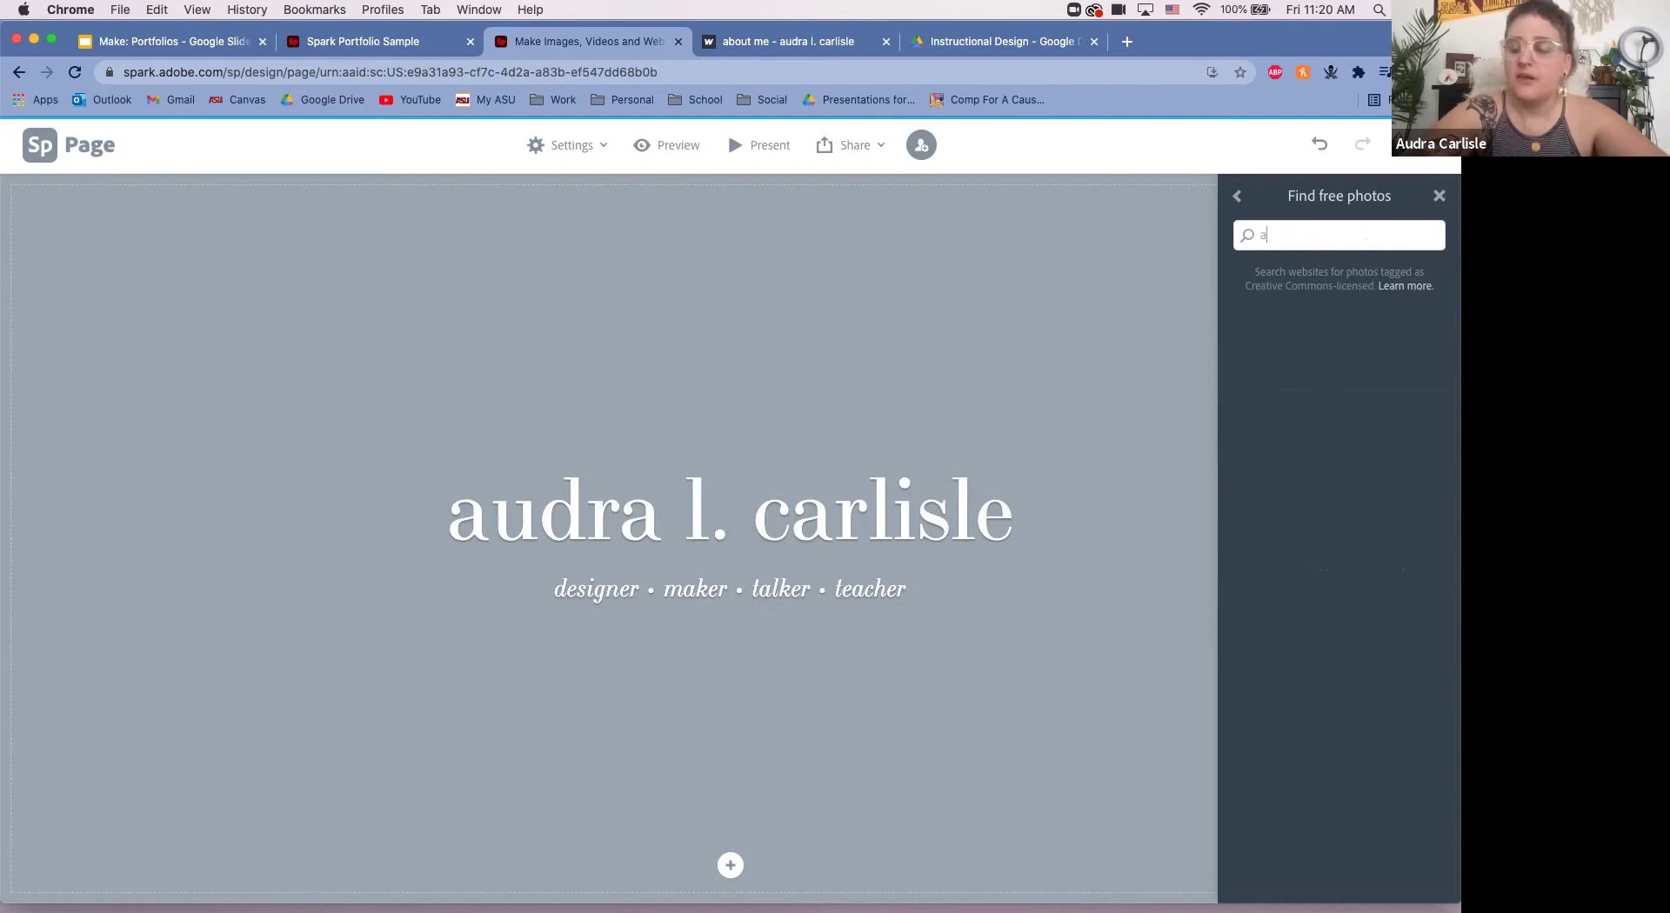
key(Return)
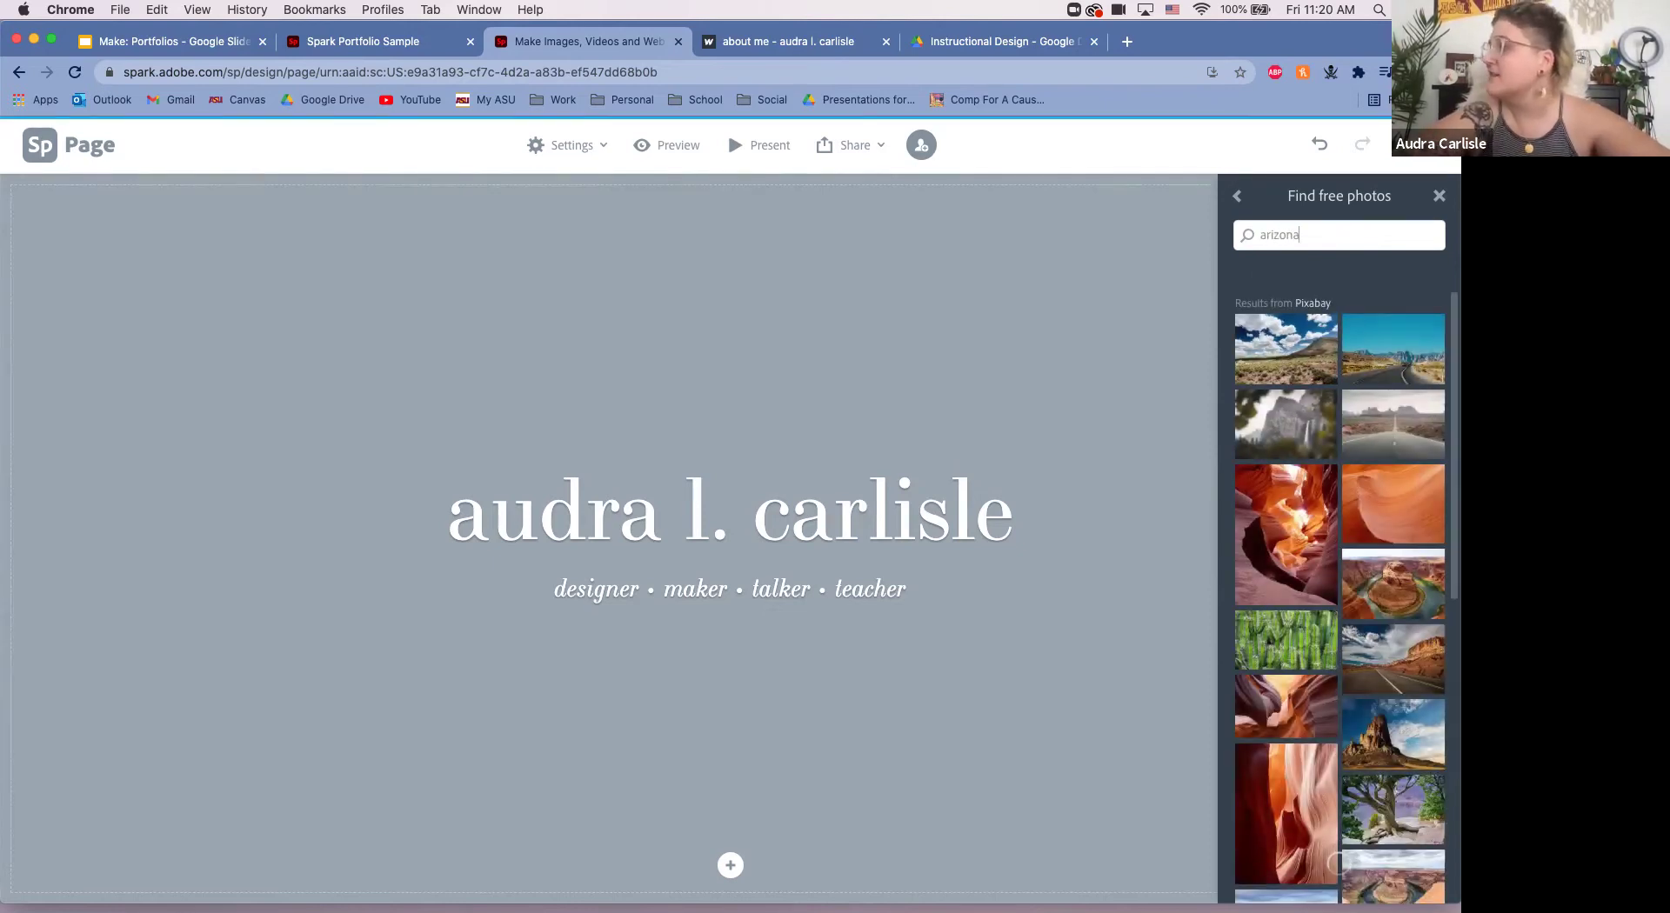
scroll(1296, 727, down, 3)
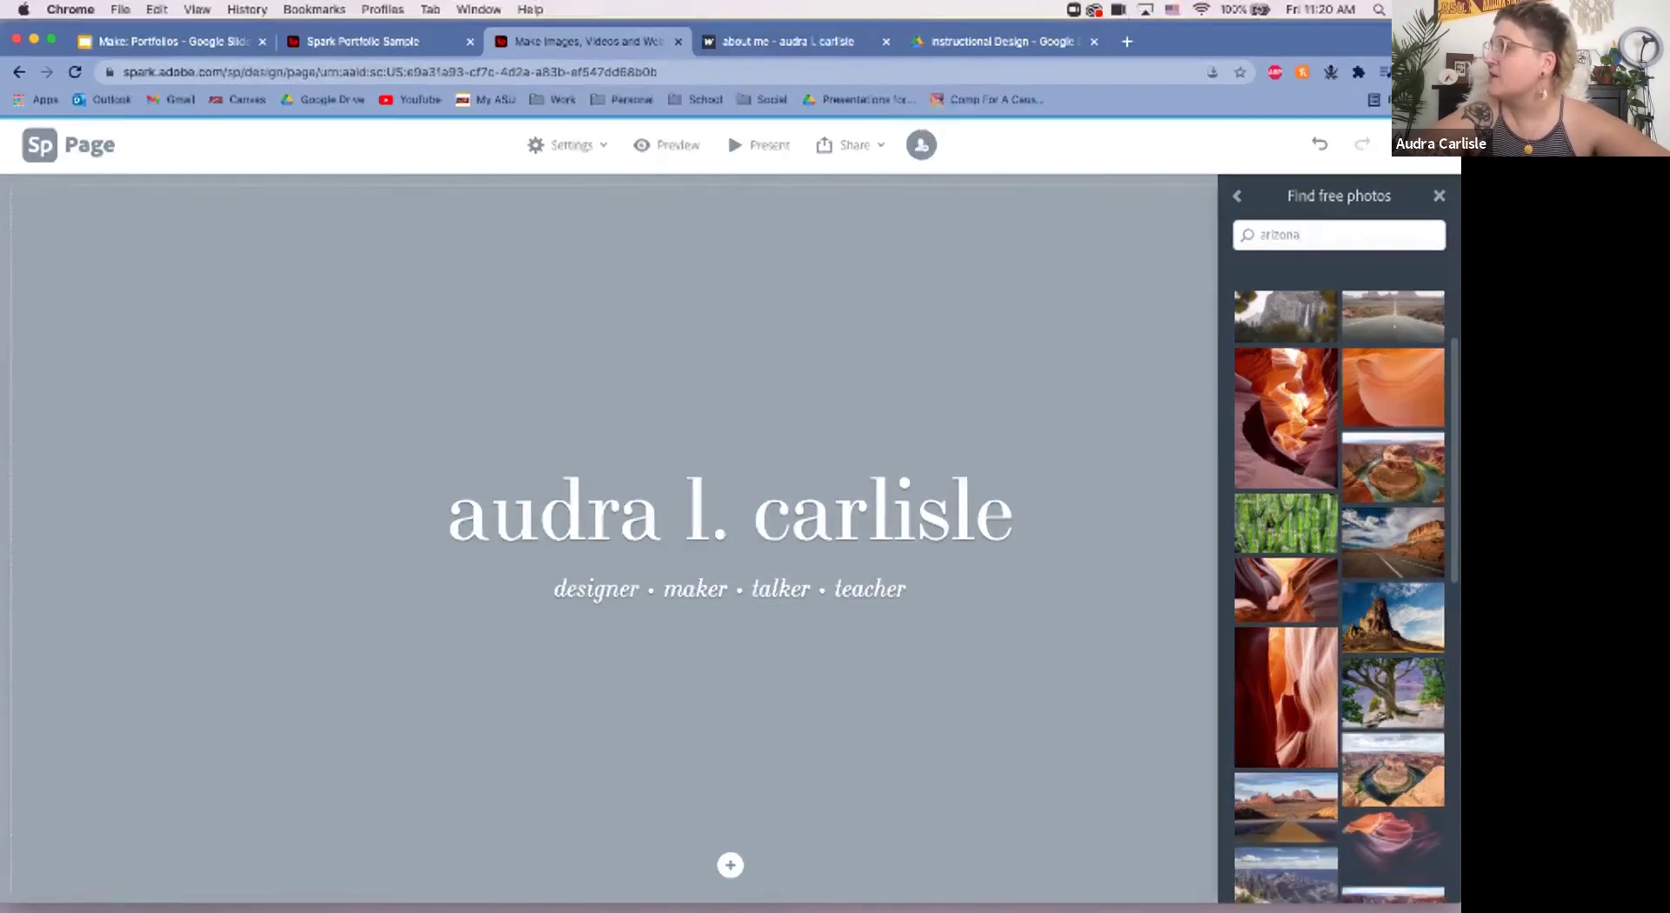
click(1295, 470)
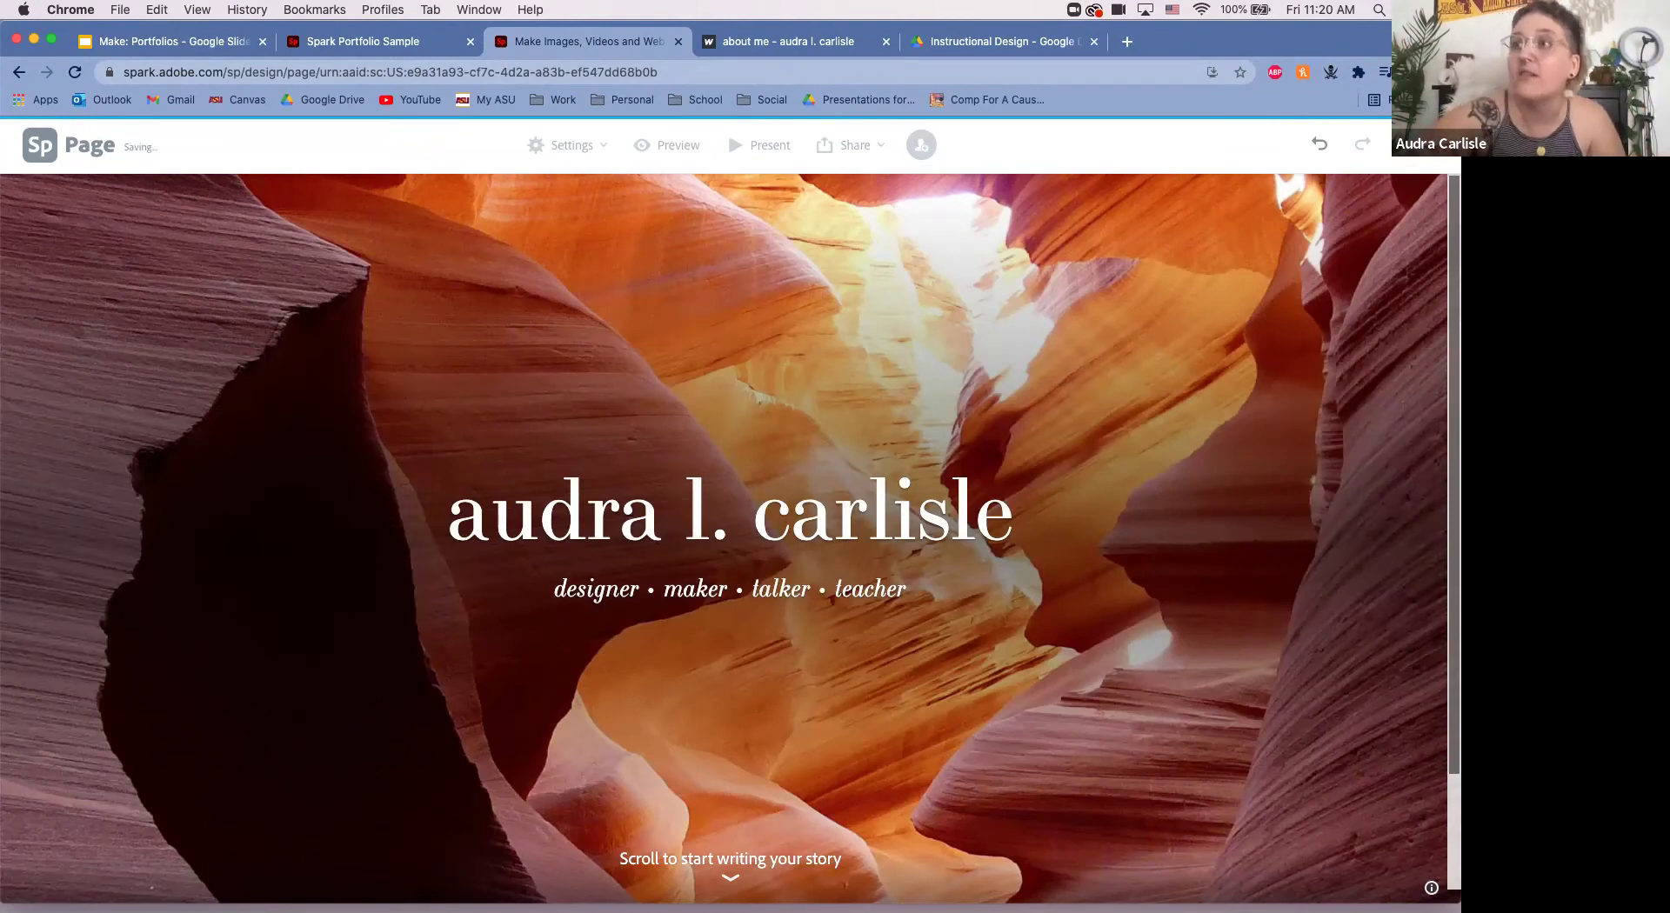
Step: Add a split layout section below the title photo and try swapping its image and content sides
scroll(731, 539, down, 3)
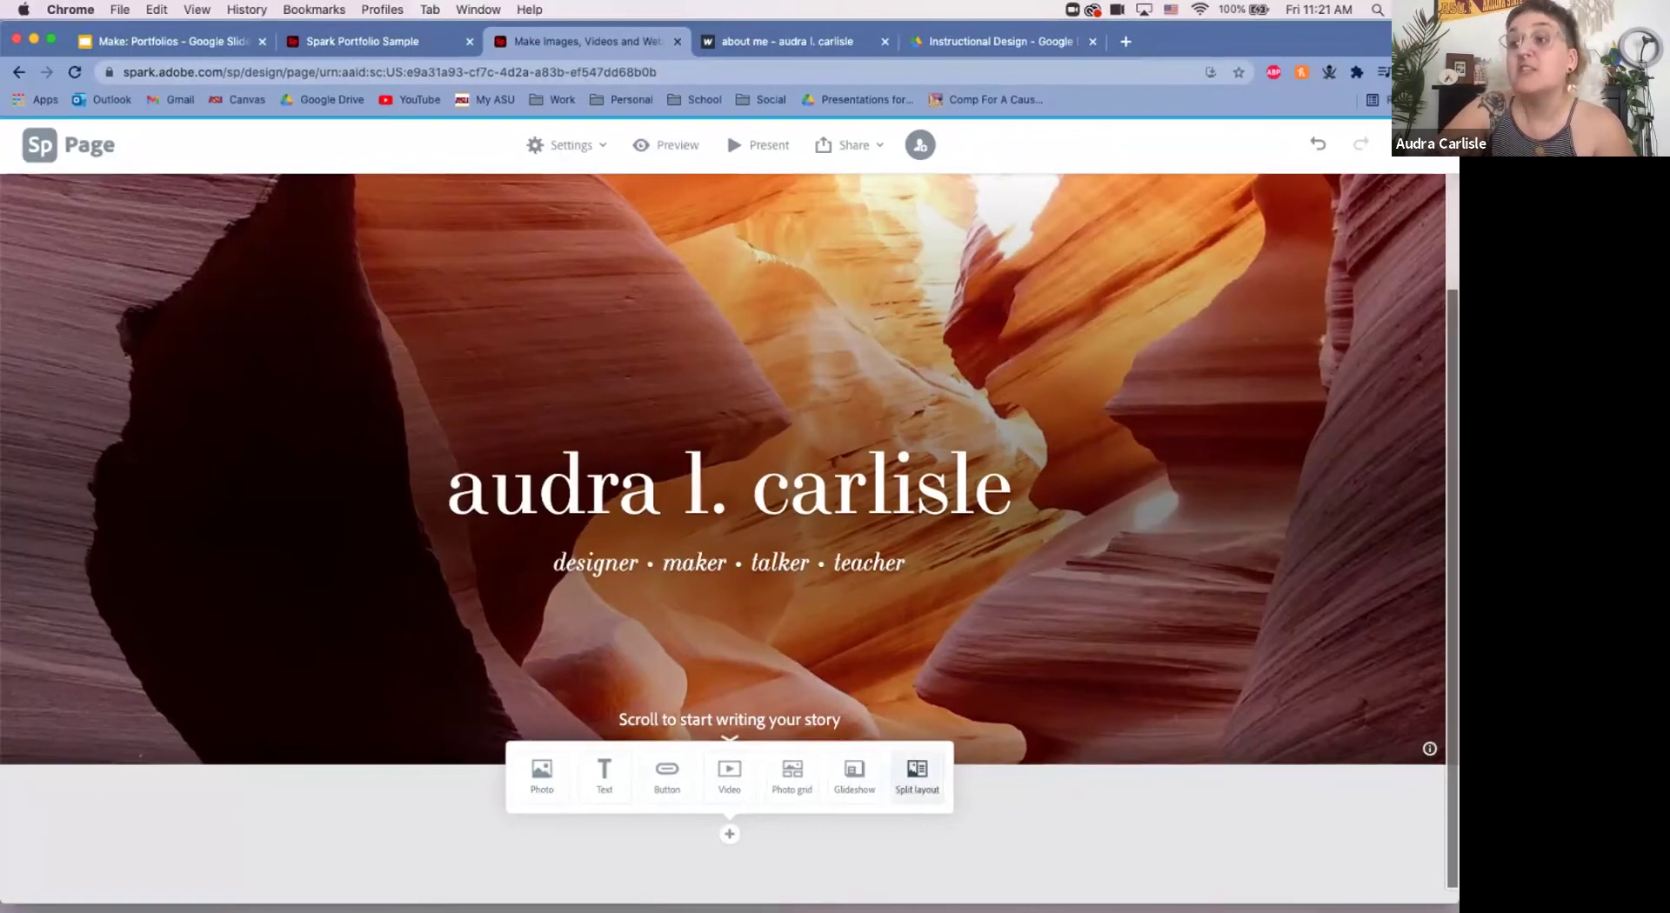
click(917, 777)
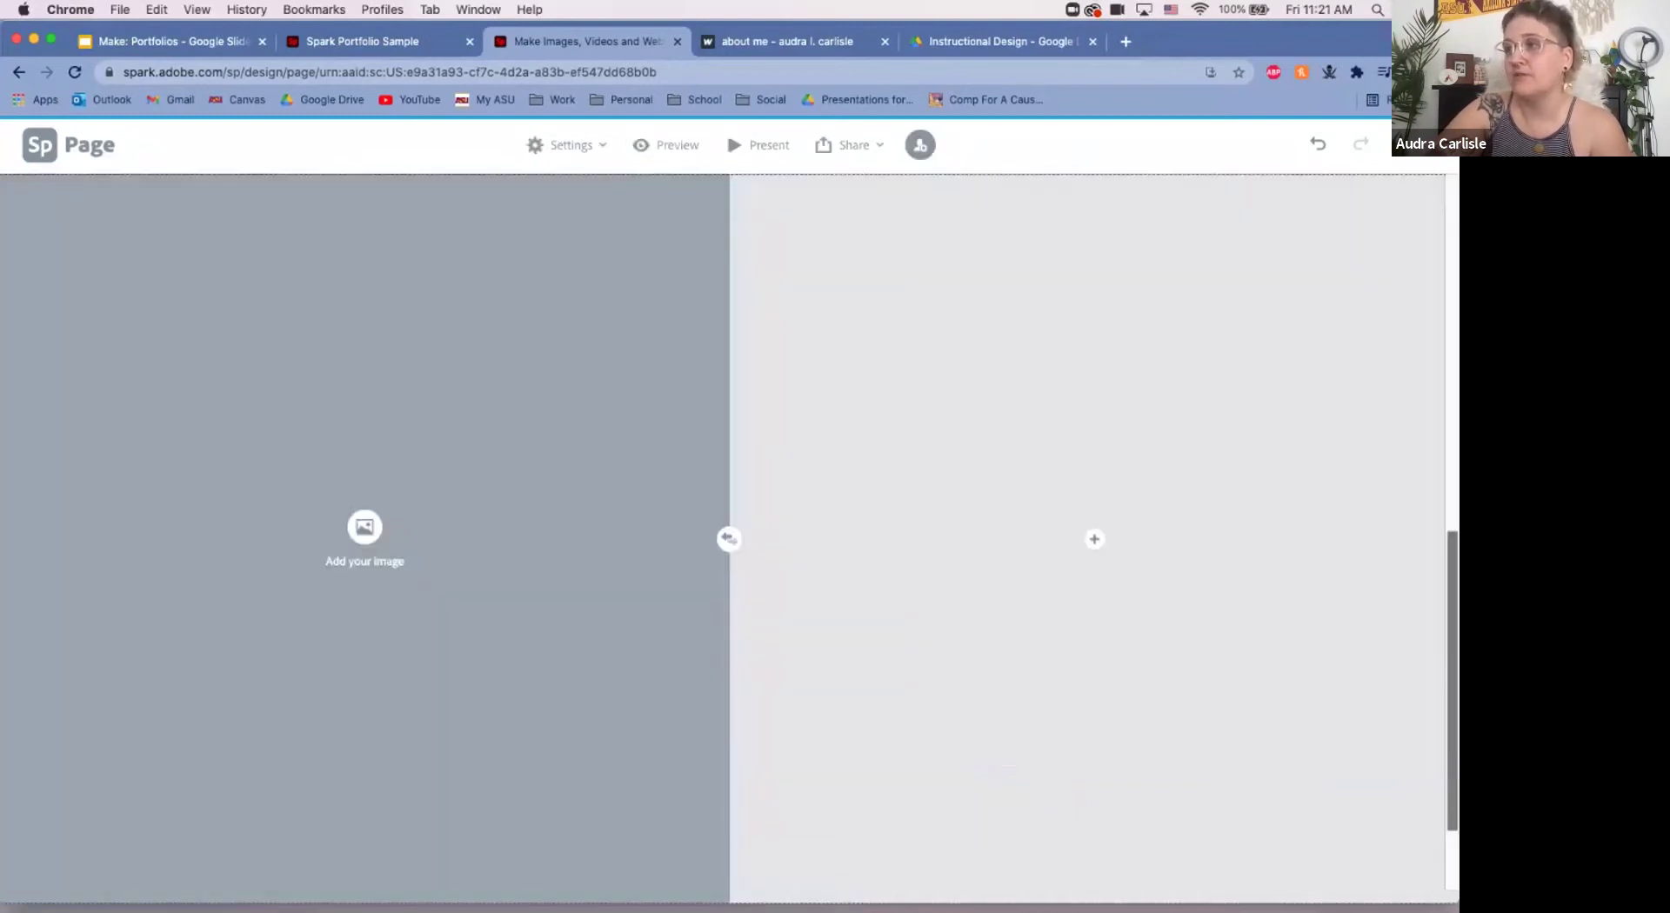
click(729, 539)
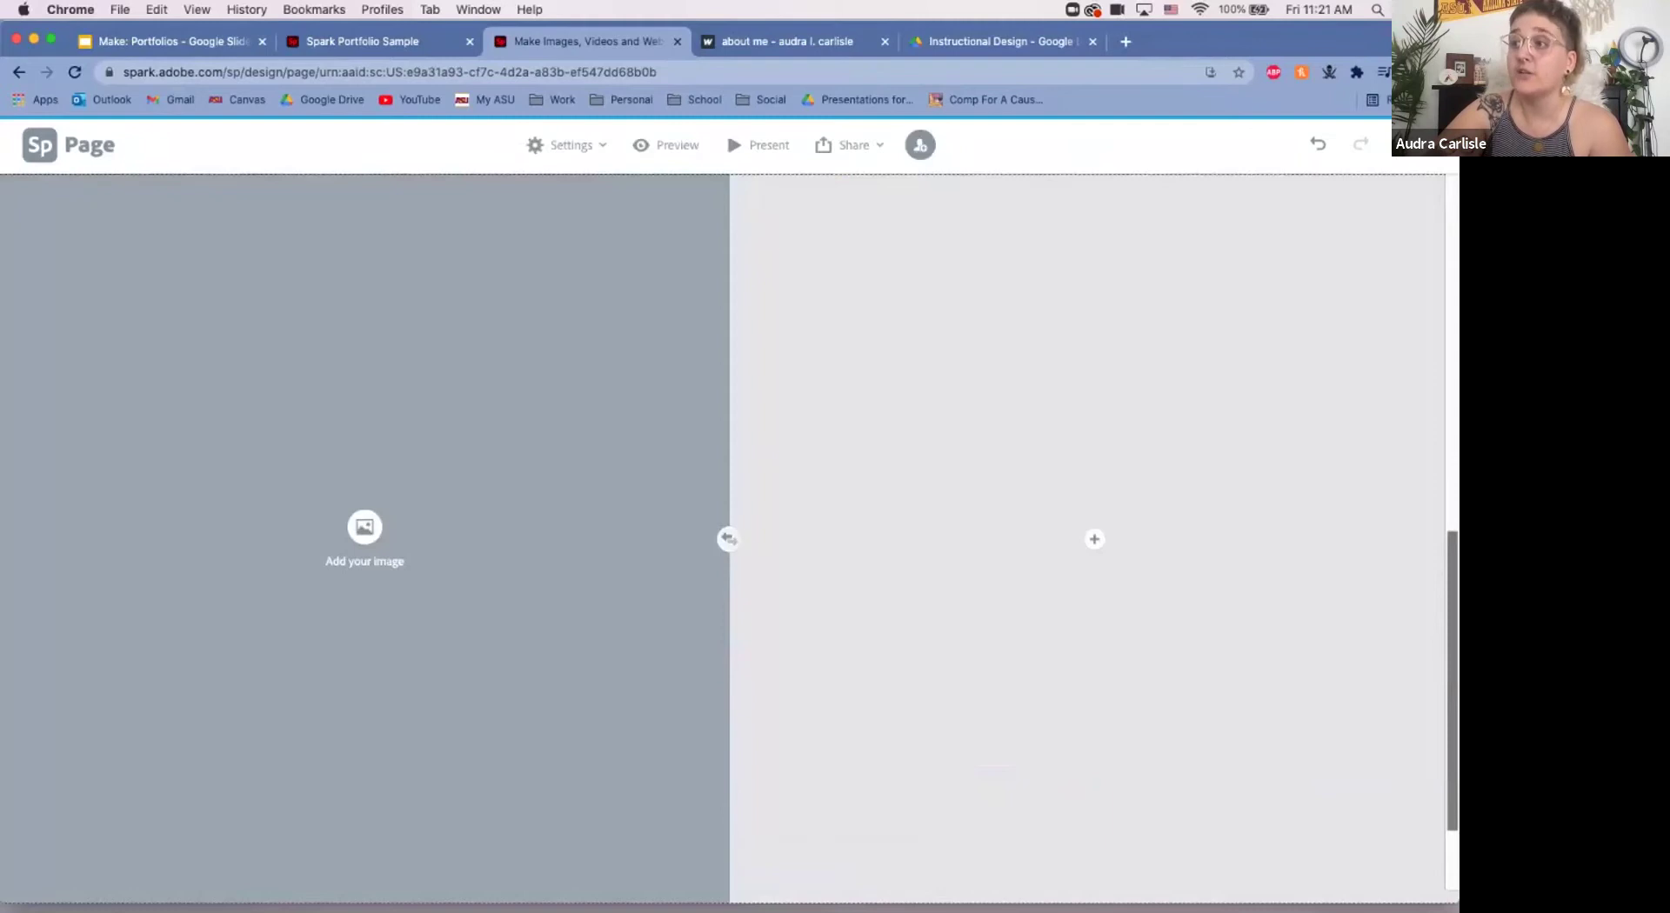
click(730, 539)
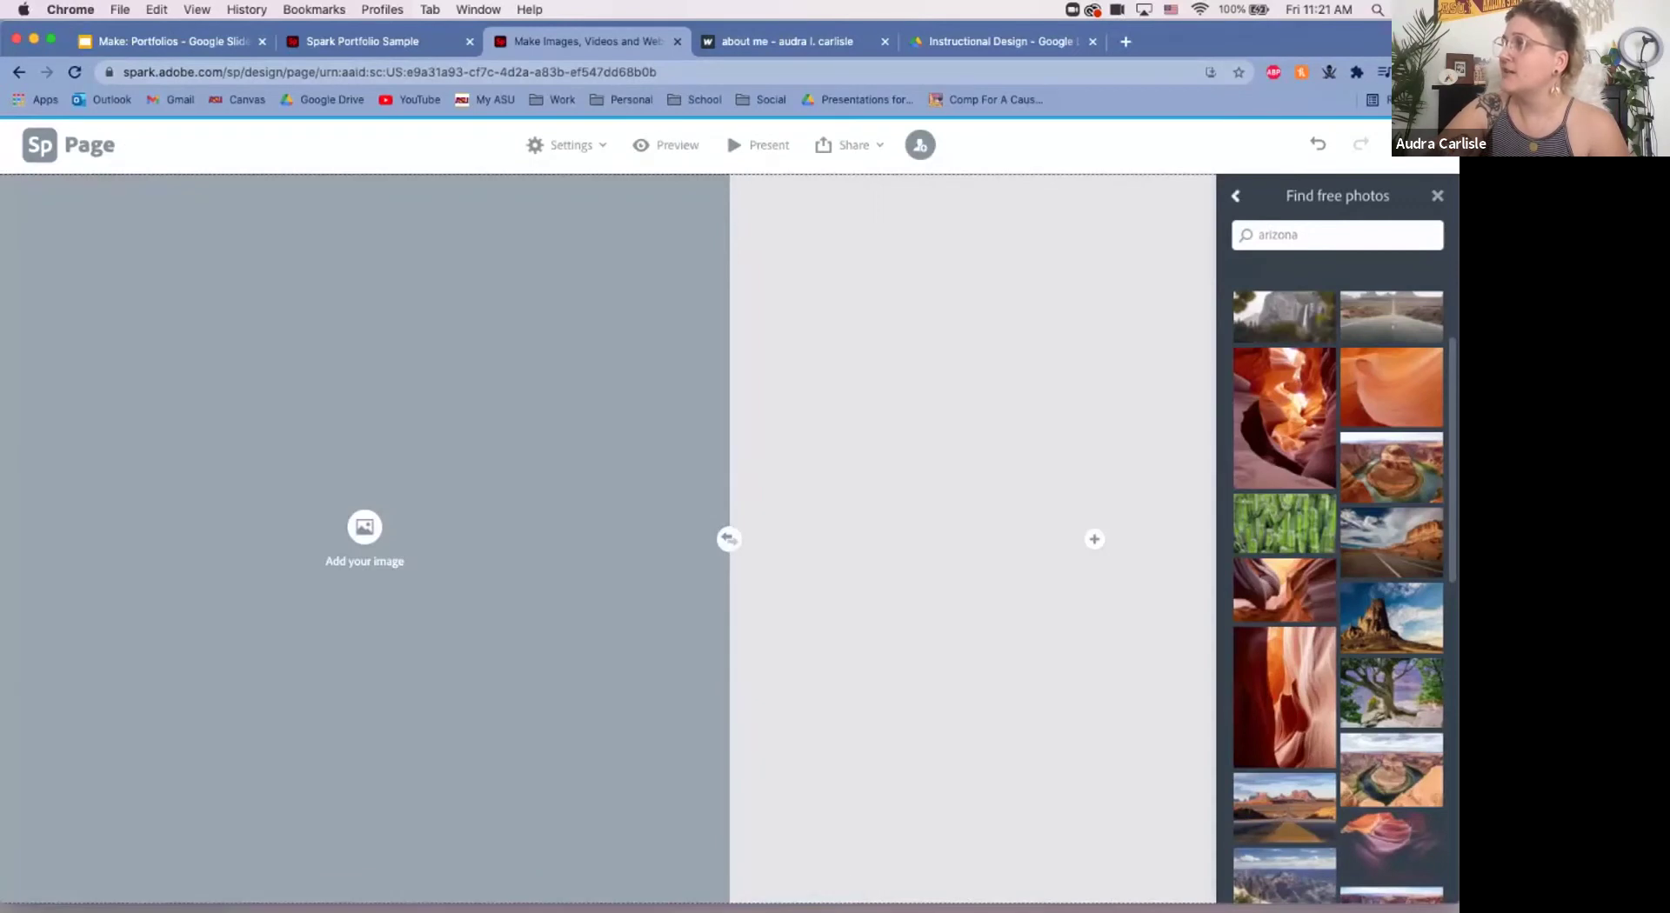
Step: Upload IMG_5037 from the desktop's Portfolio Materials folder as the split layout's image
click(1336, 262)
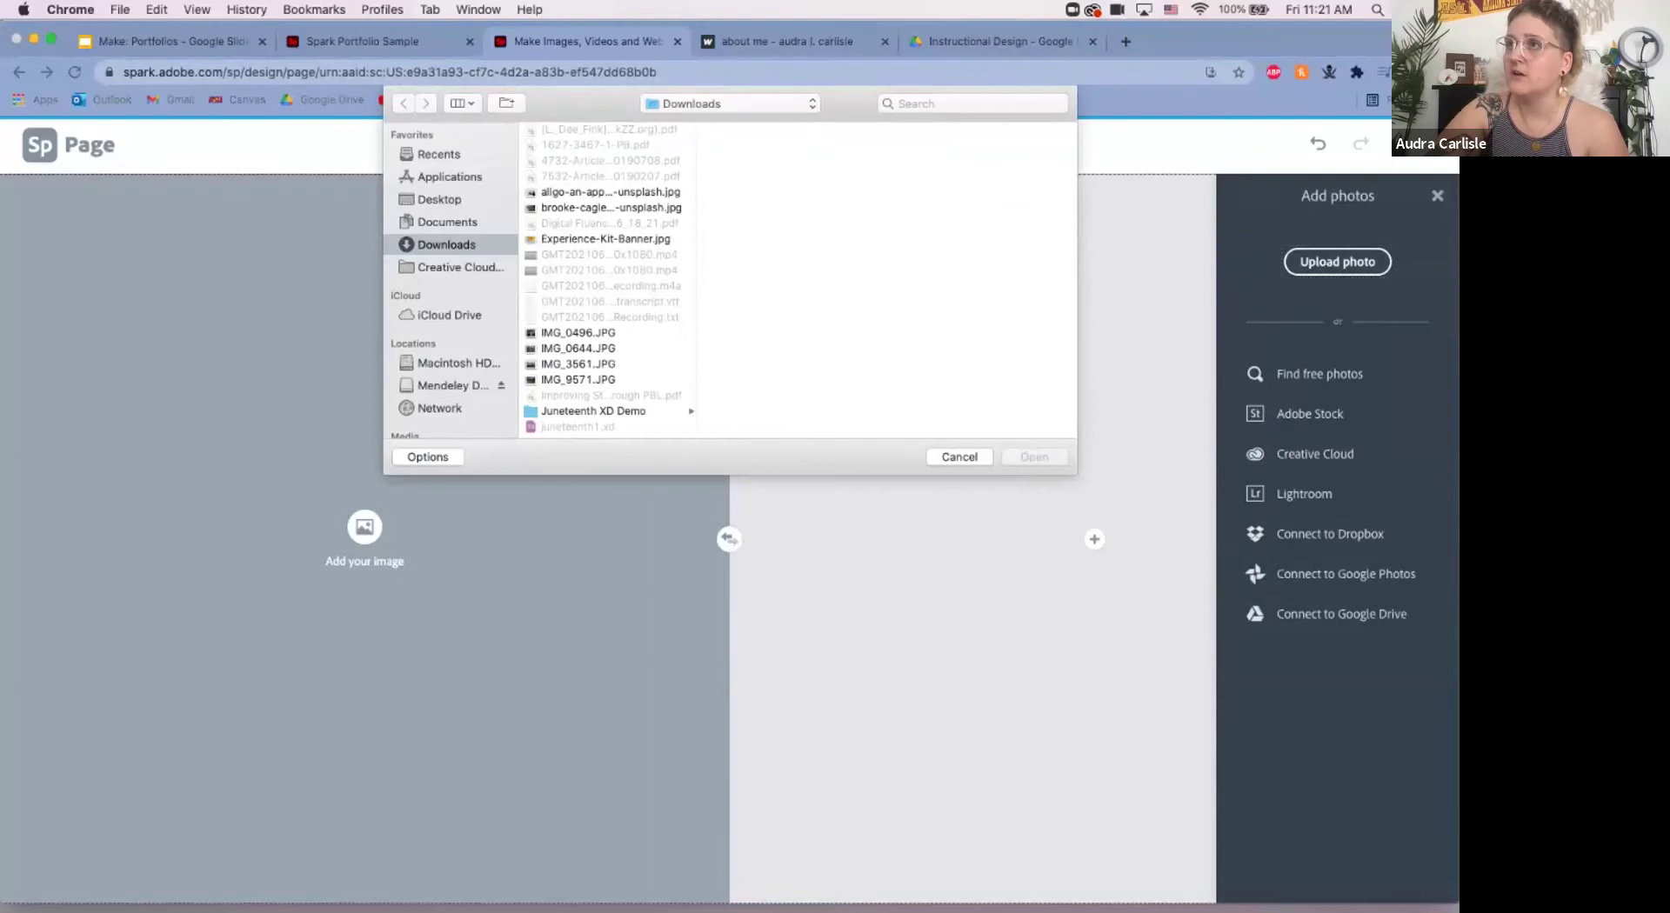
click(439, 199)
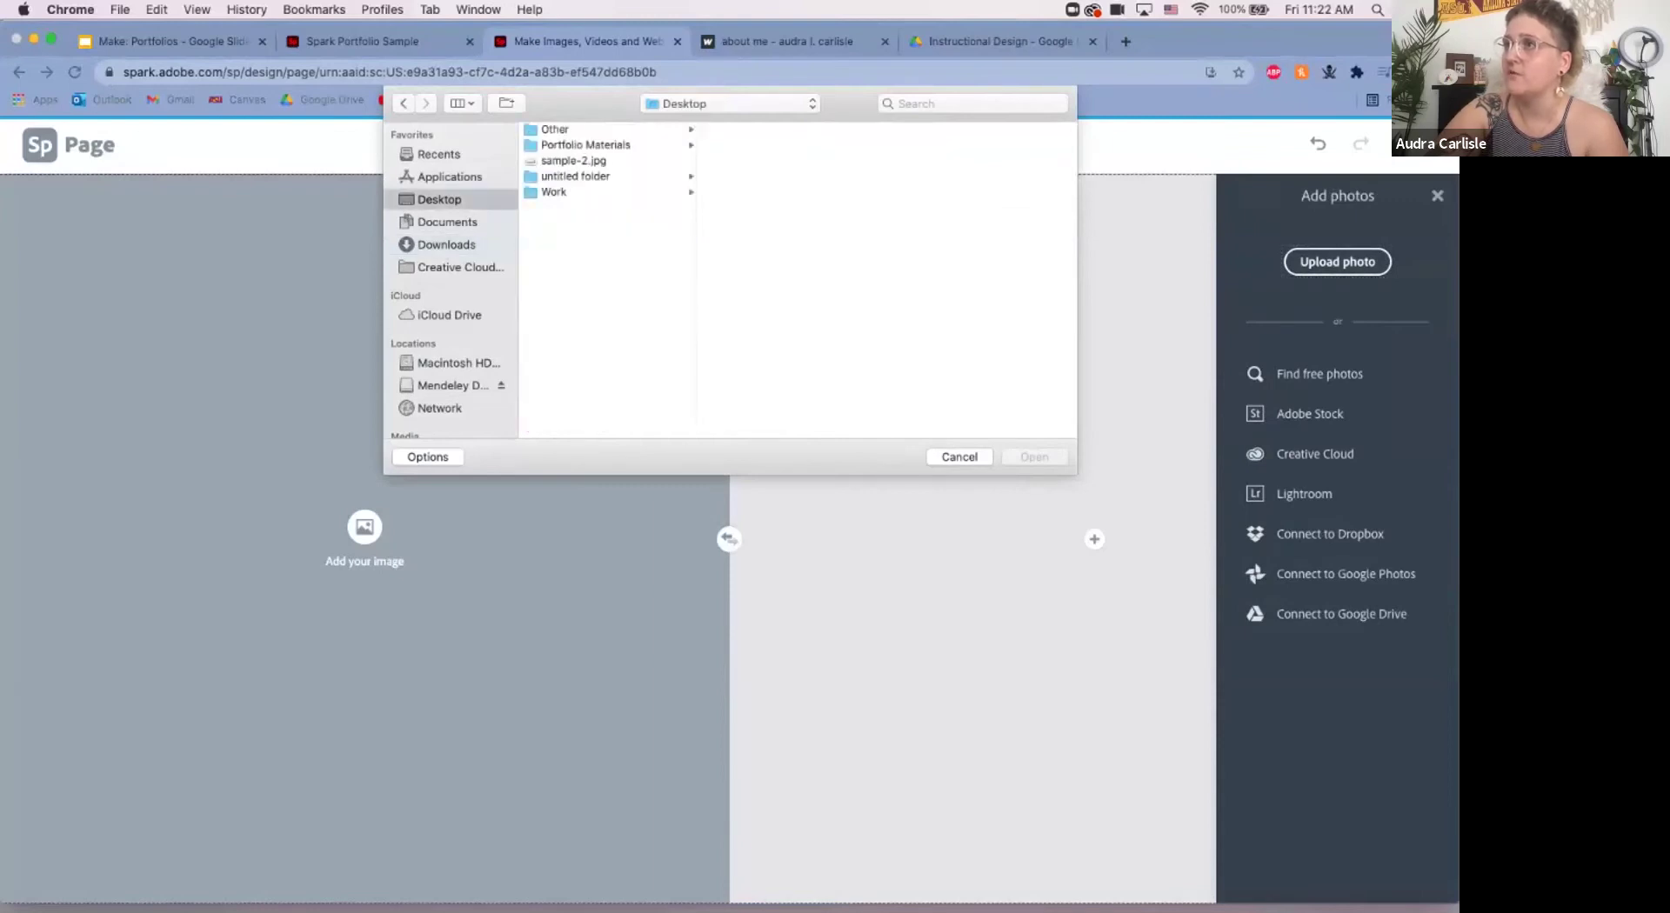
click(586, 145)
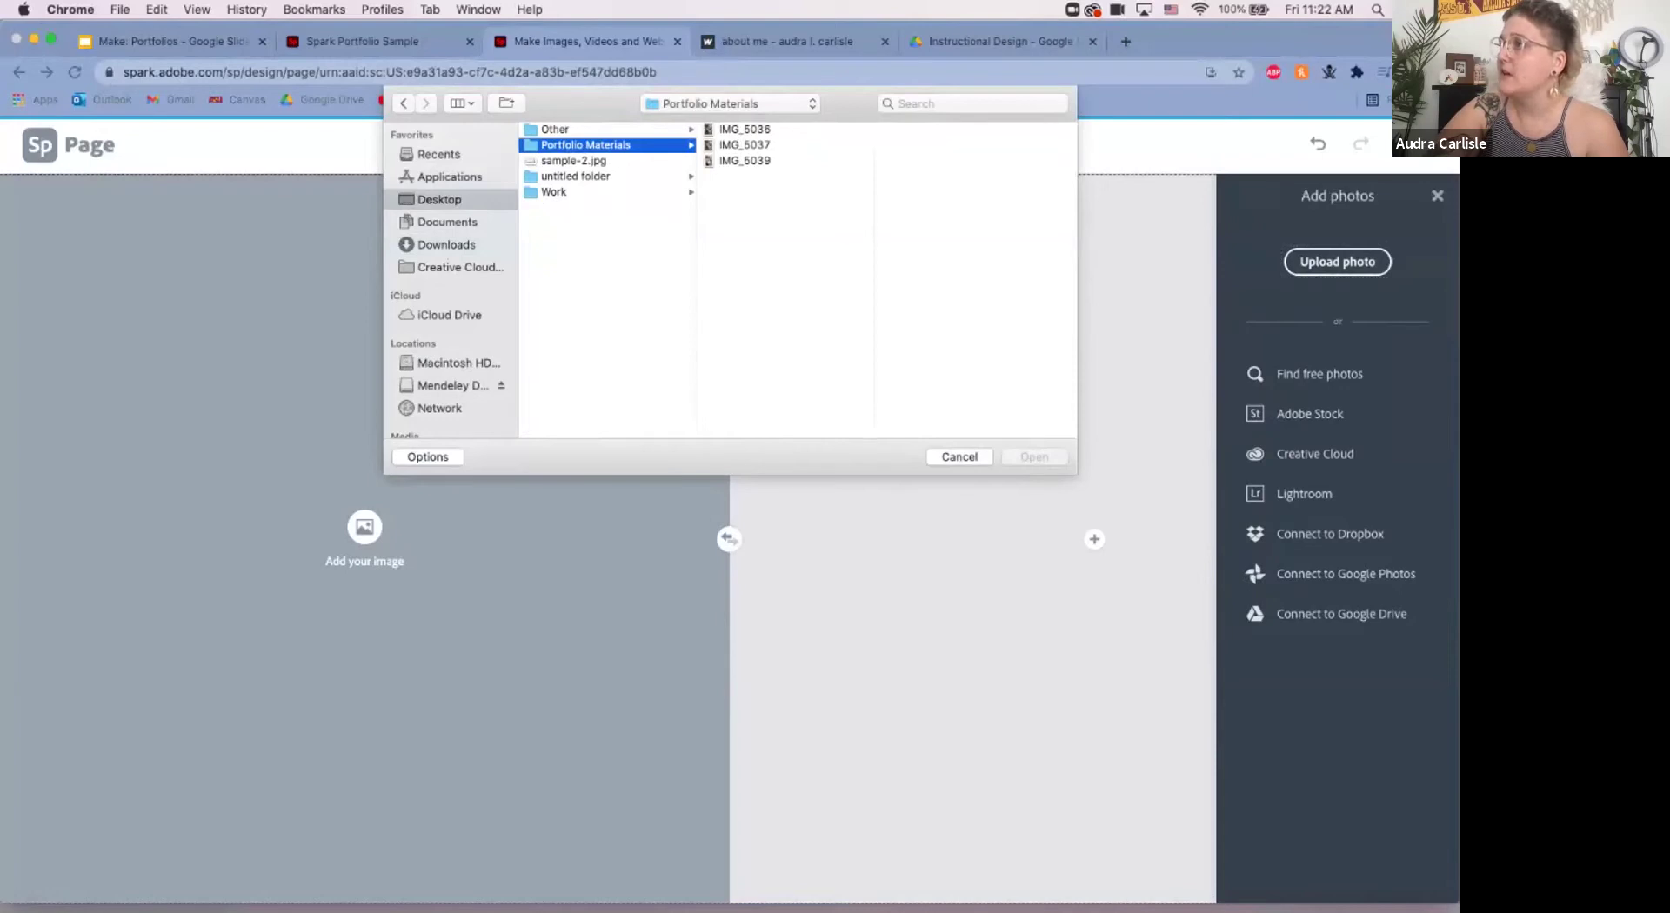
click(745, 144)
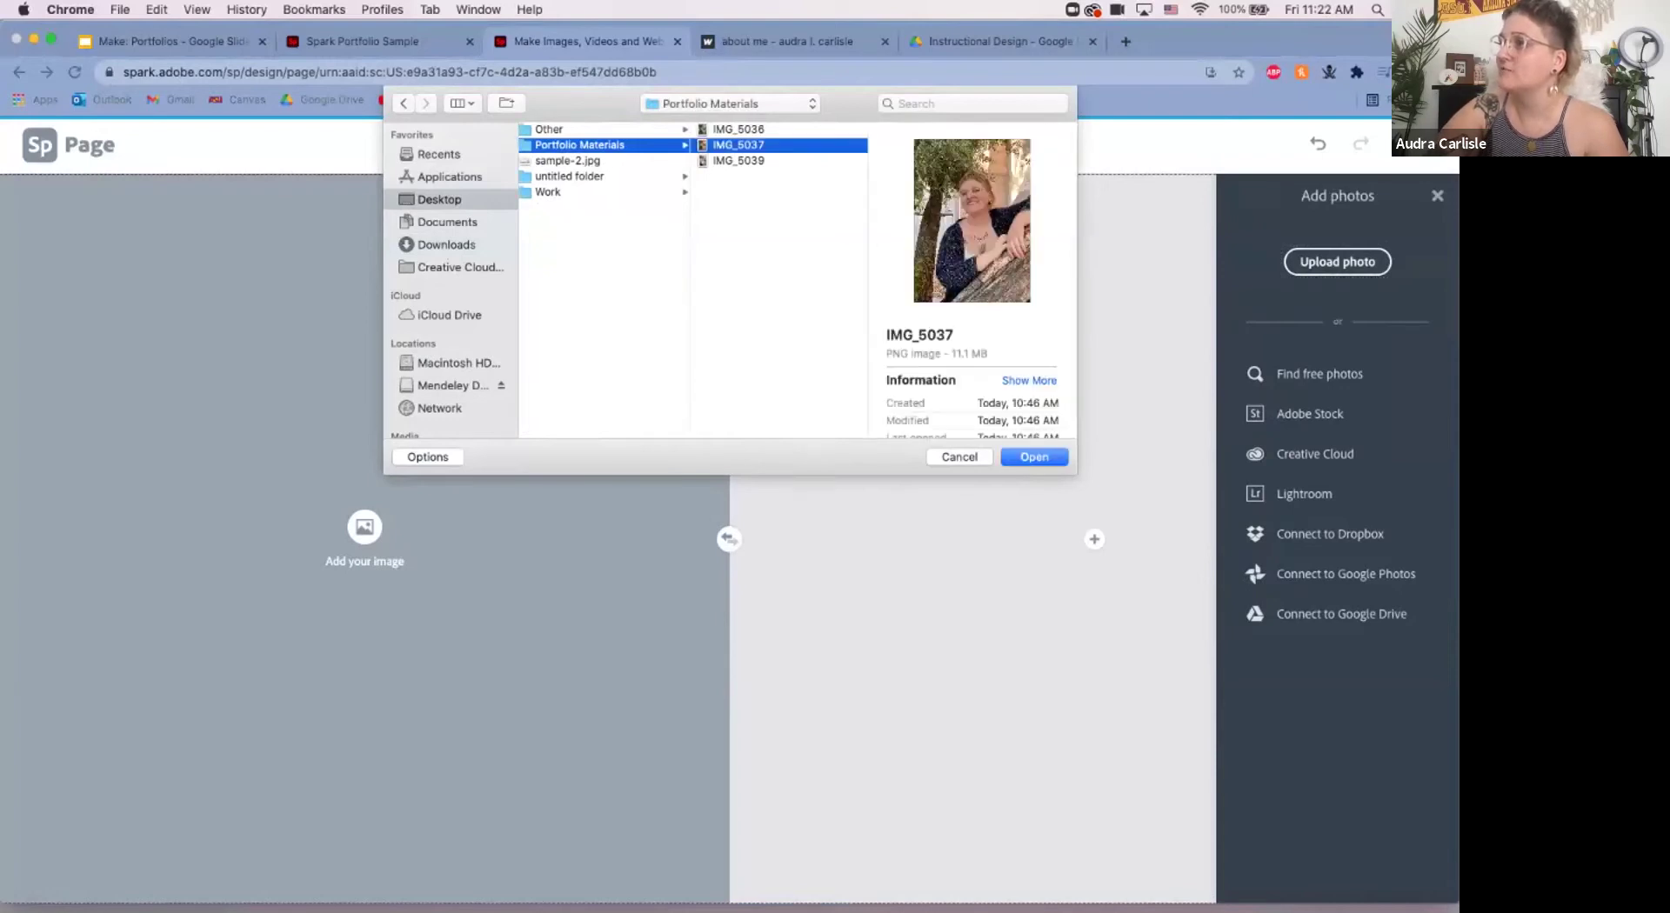
key(Return)
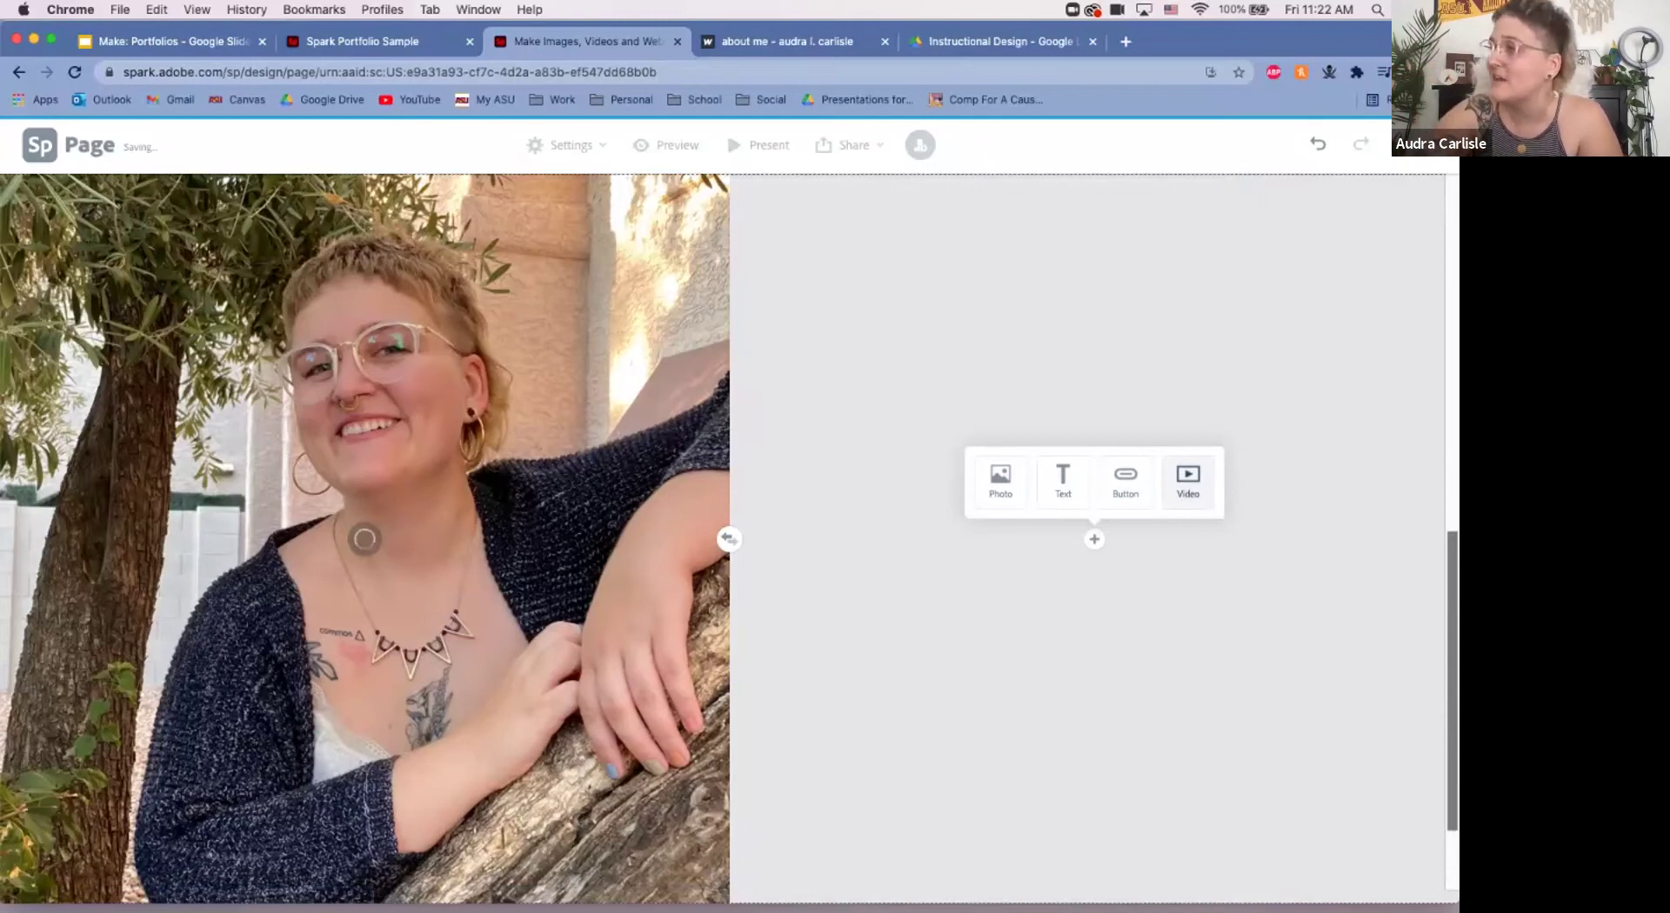
Step: Add the greeting "Hello, my name is" with the owner's first name and an exclamation mark beside the portrait, formatted as an H1 heading
click(1063, 478)
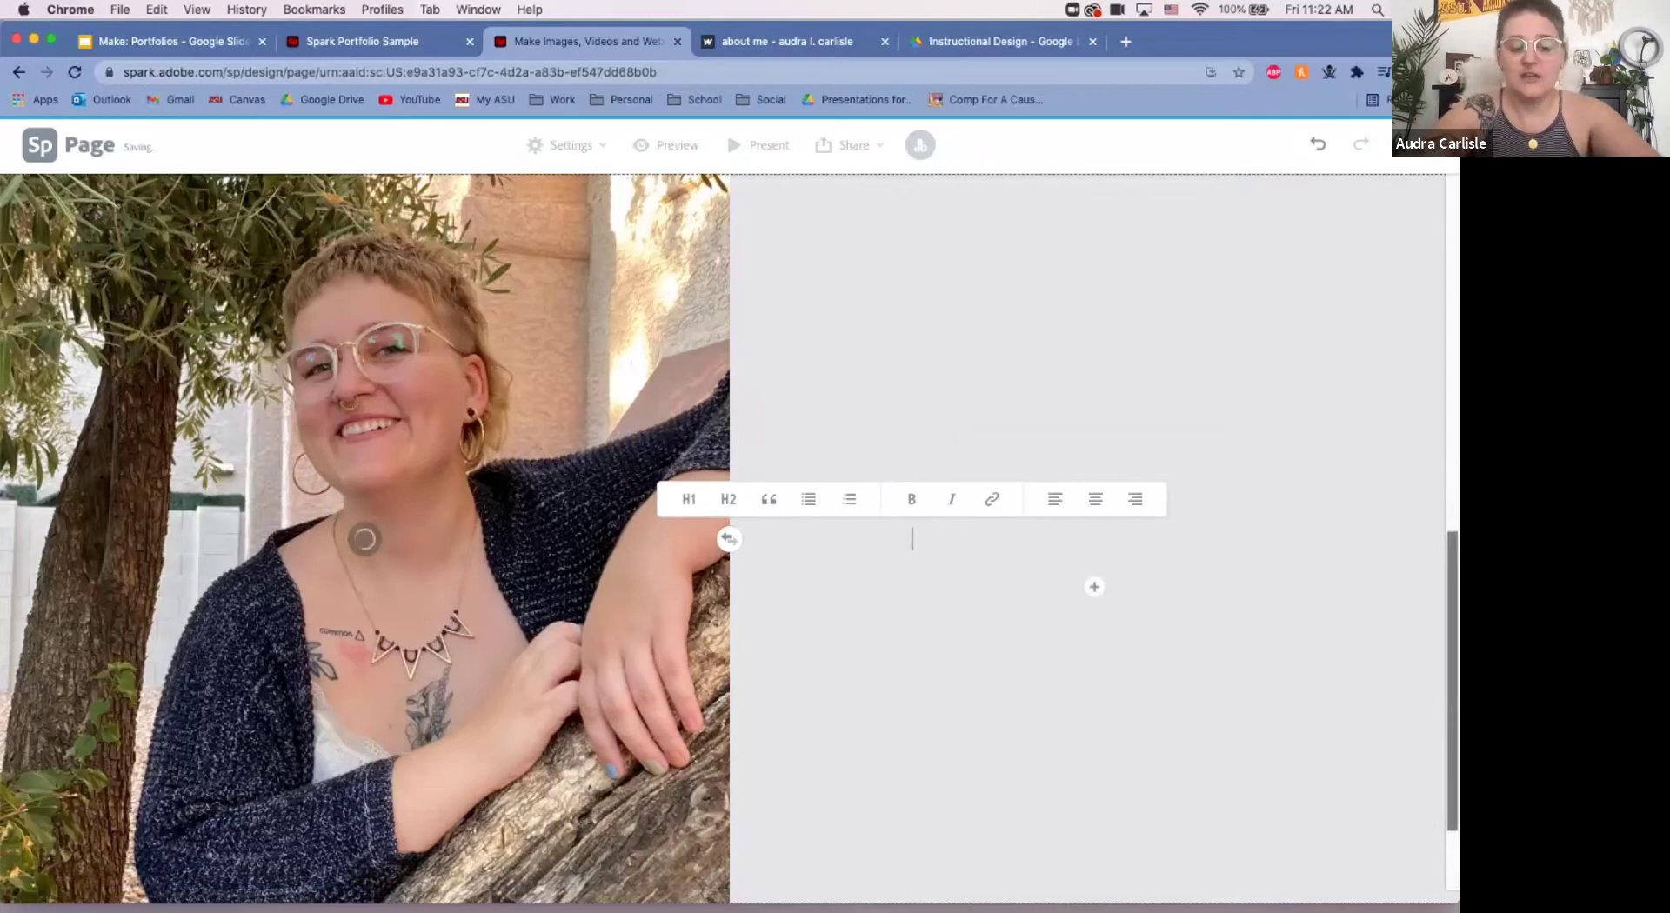
text(Hello, my name is Audra!)
double_click(996, 539)
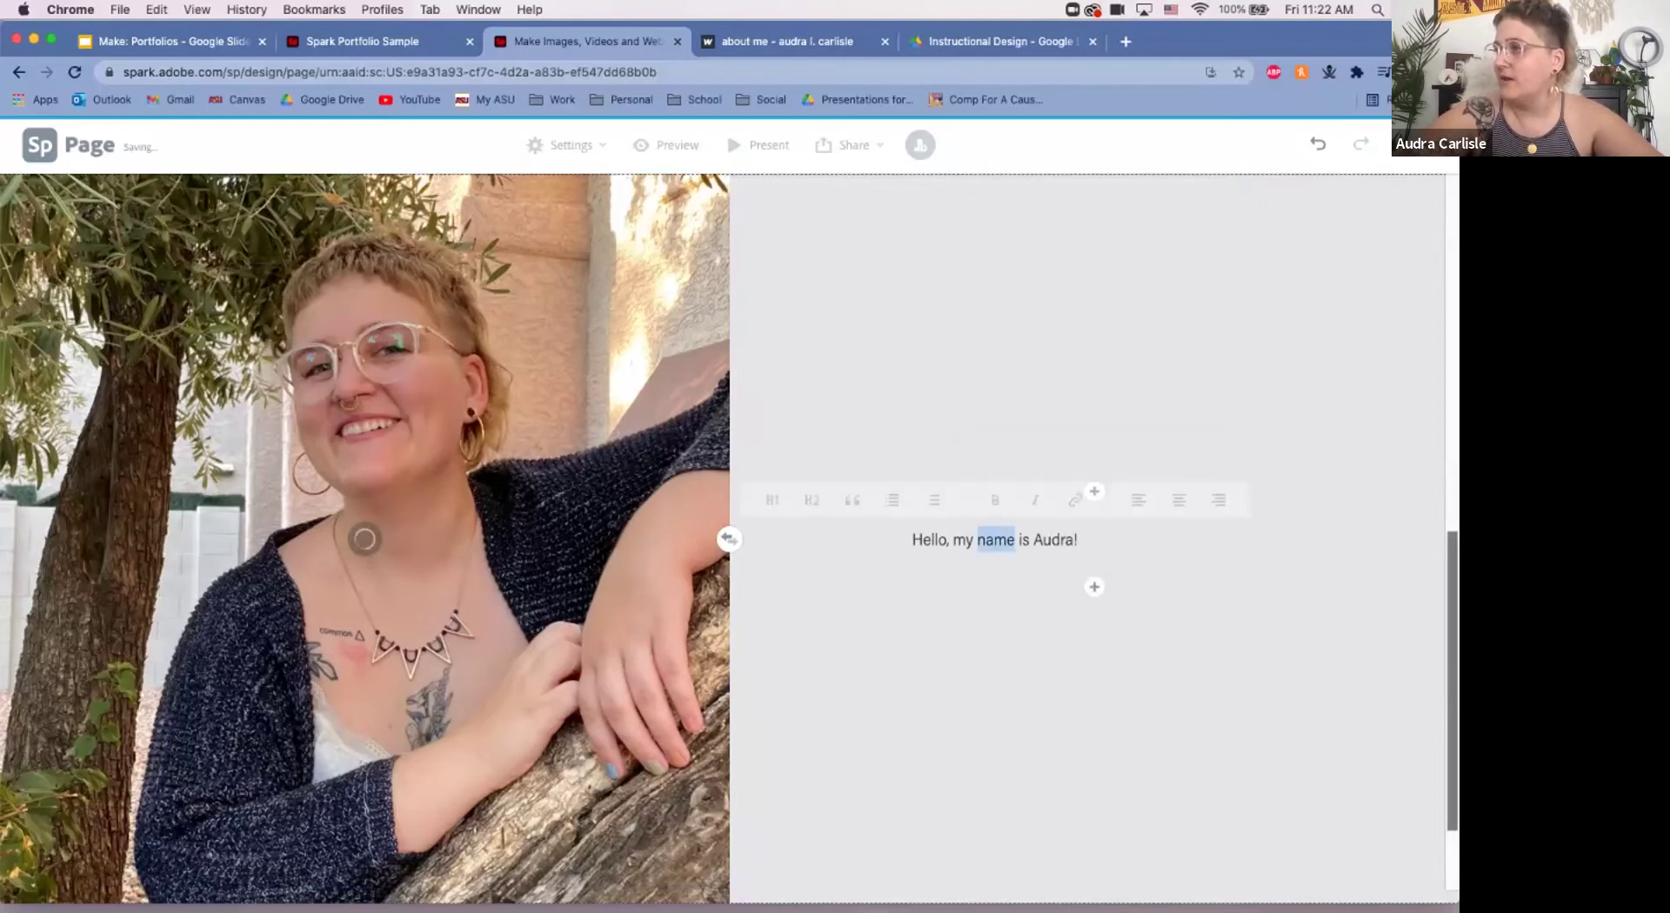
triple_click(996, 539)
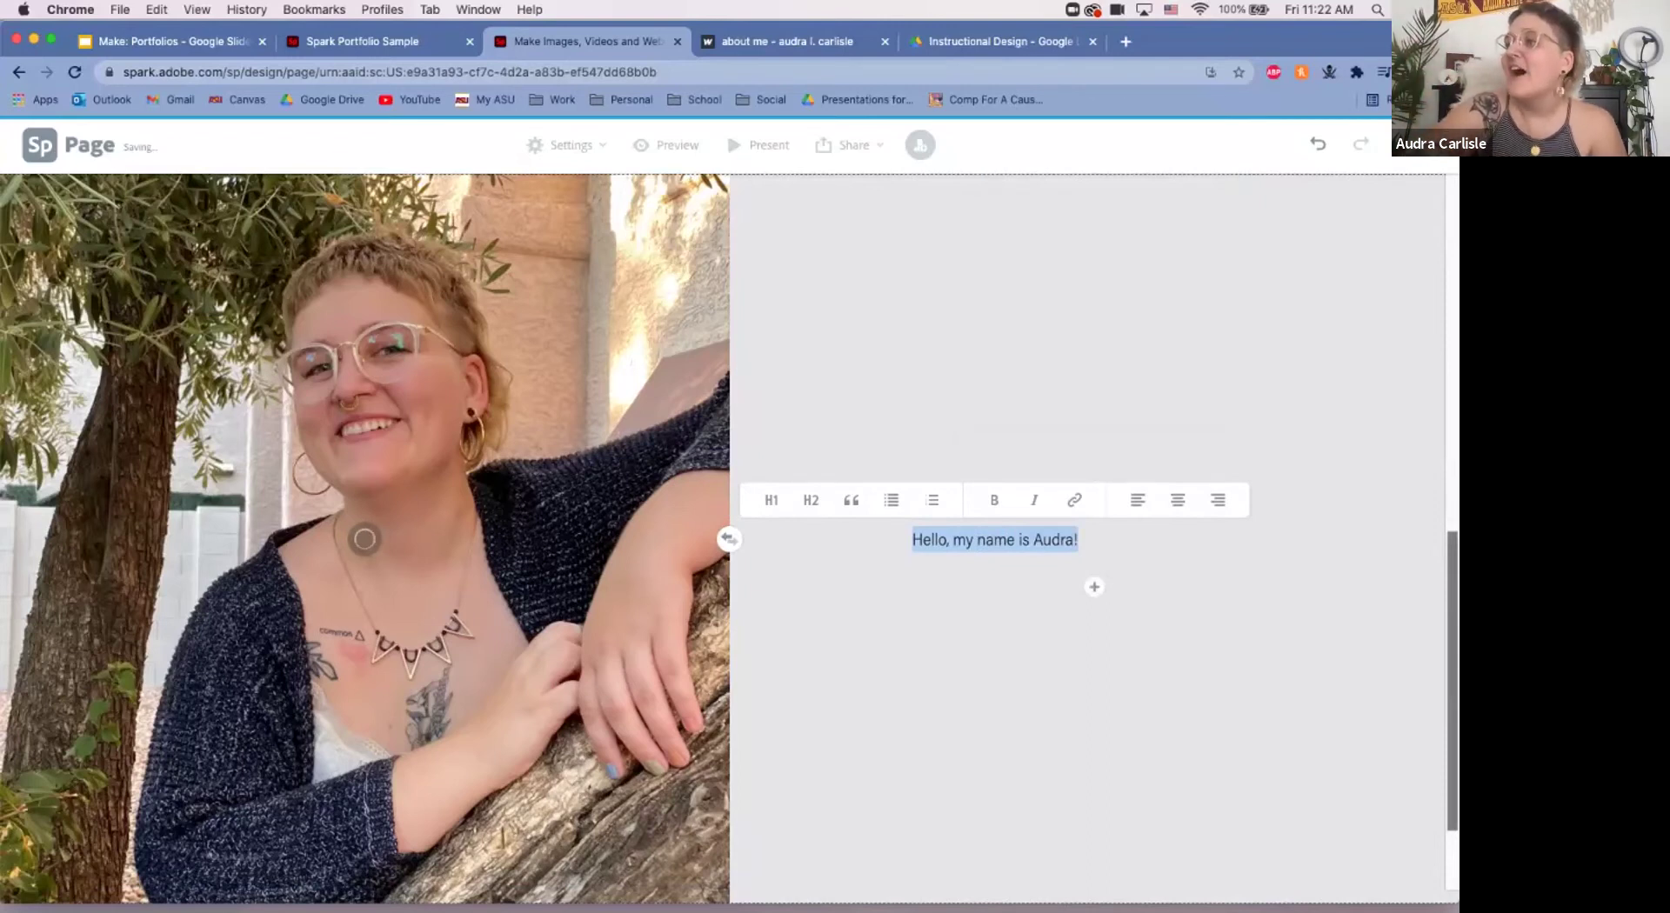
click(771, 500)
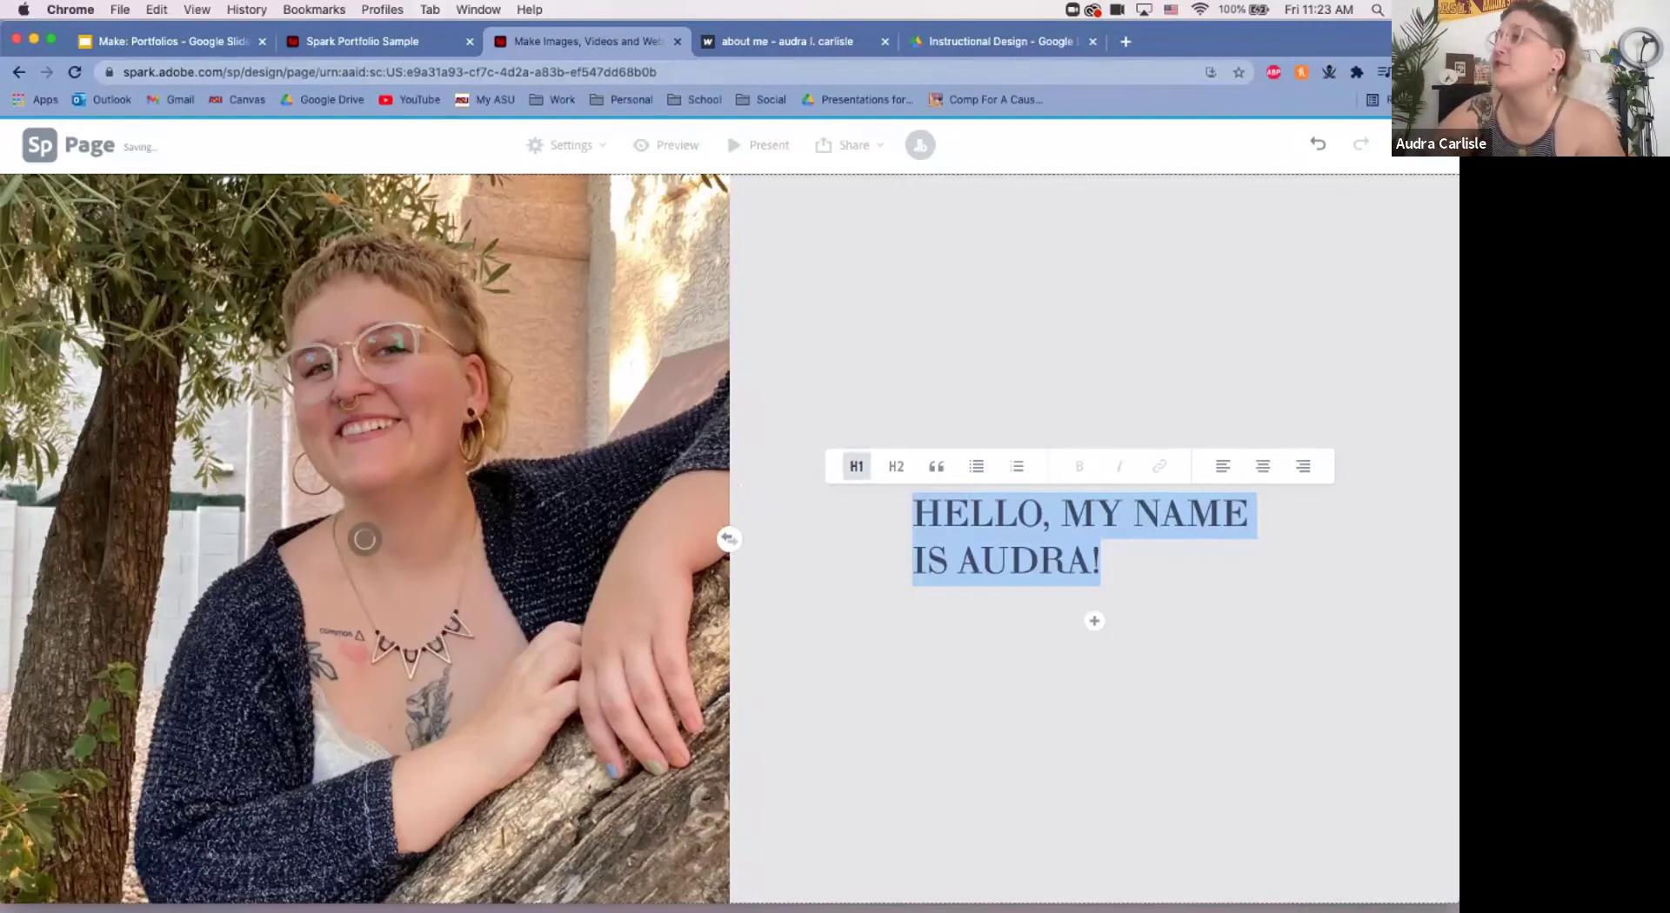
click(896, 466)
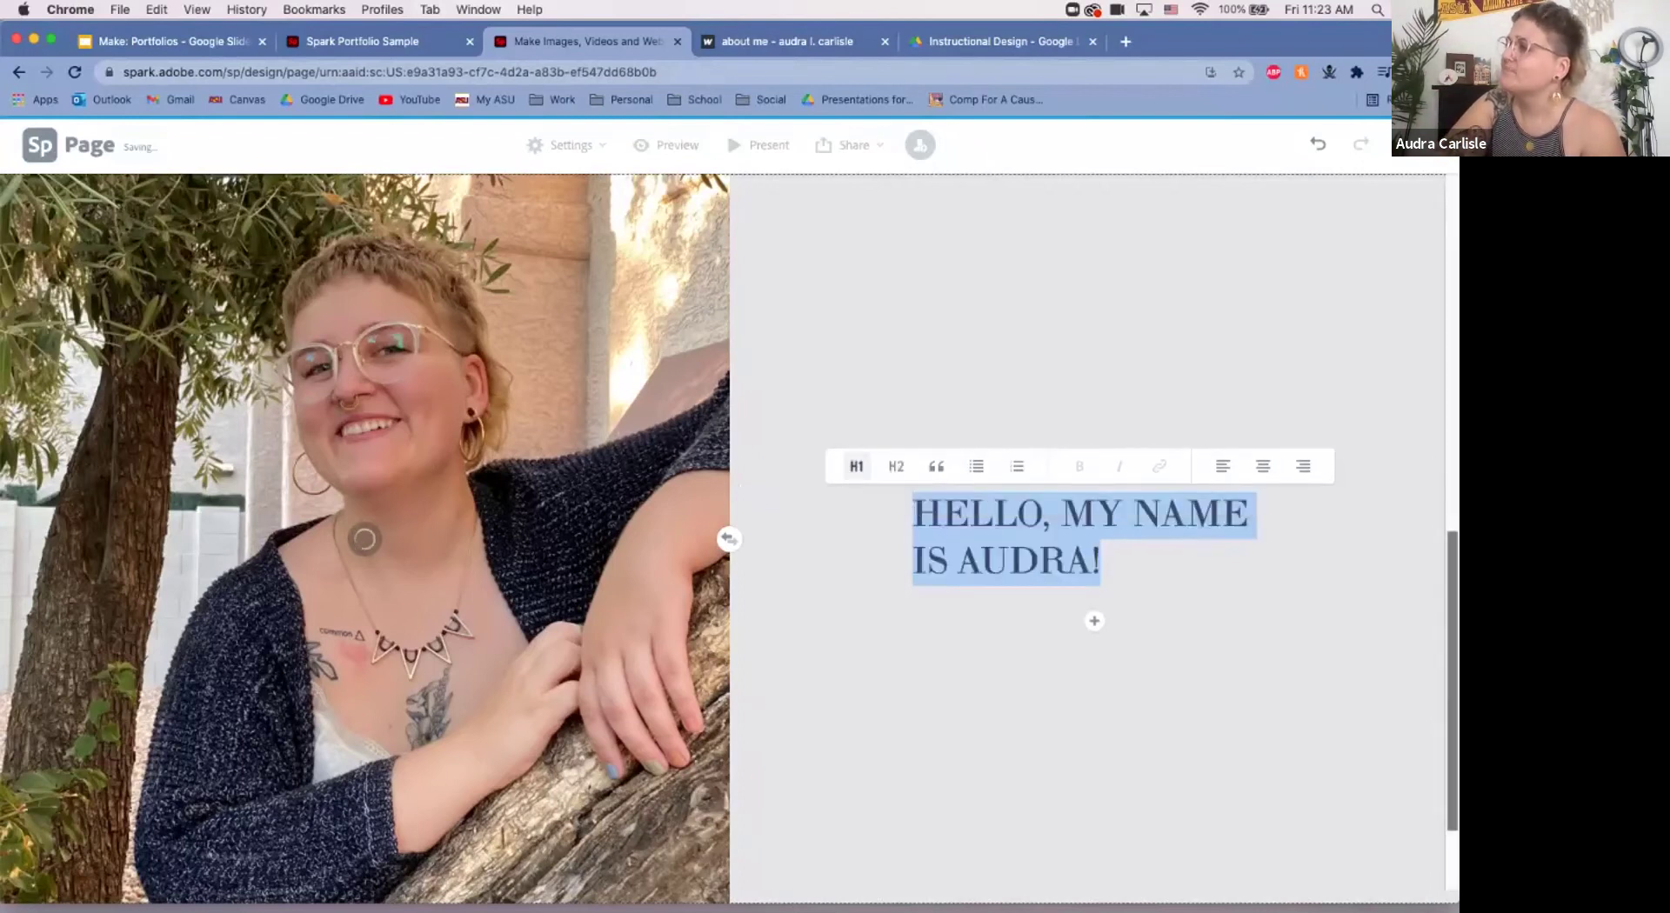
Step: Start a new paragraph under the greeting heading and paste in the biography text from the Notes app
key(Right)
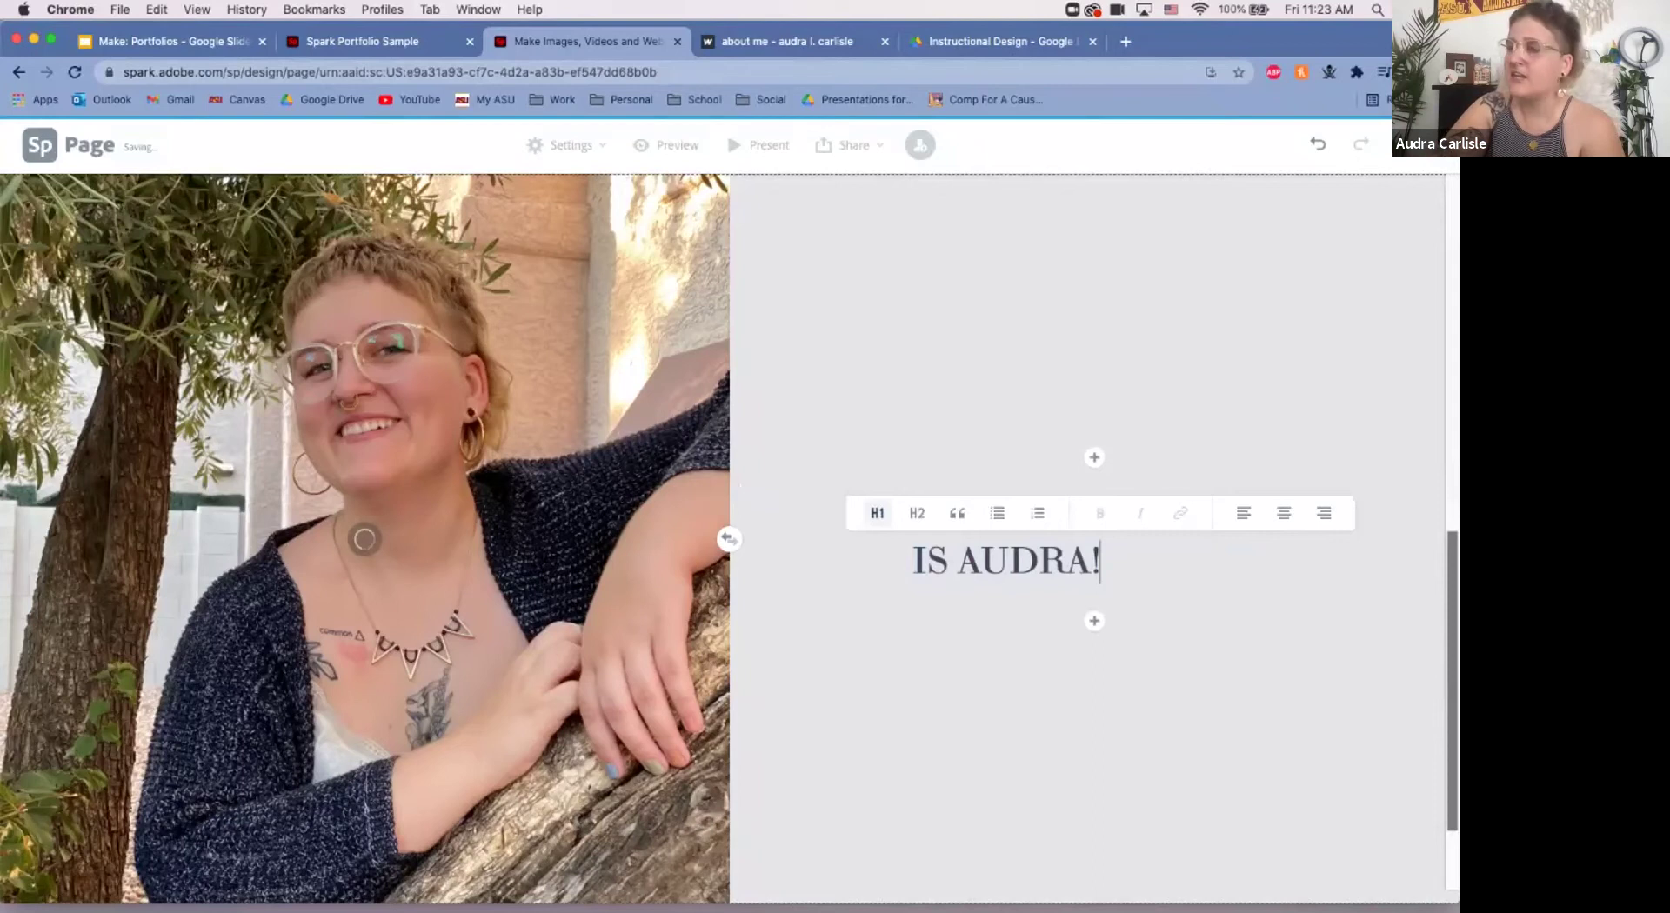
key(Return)
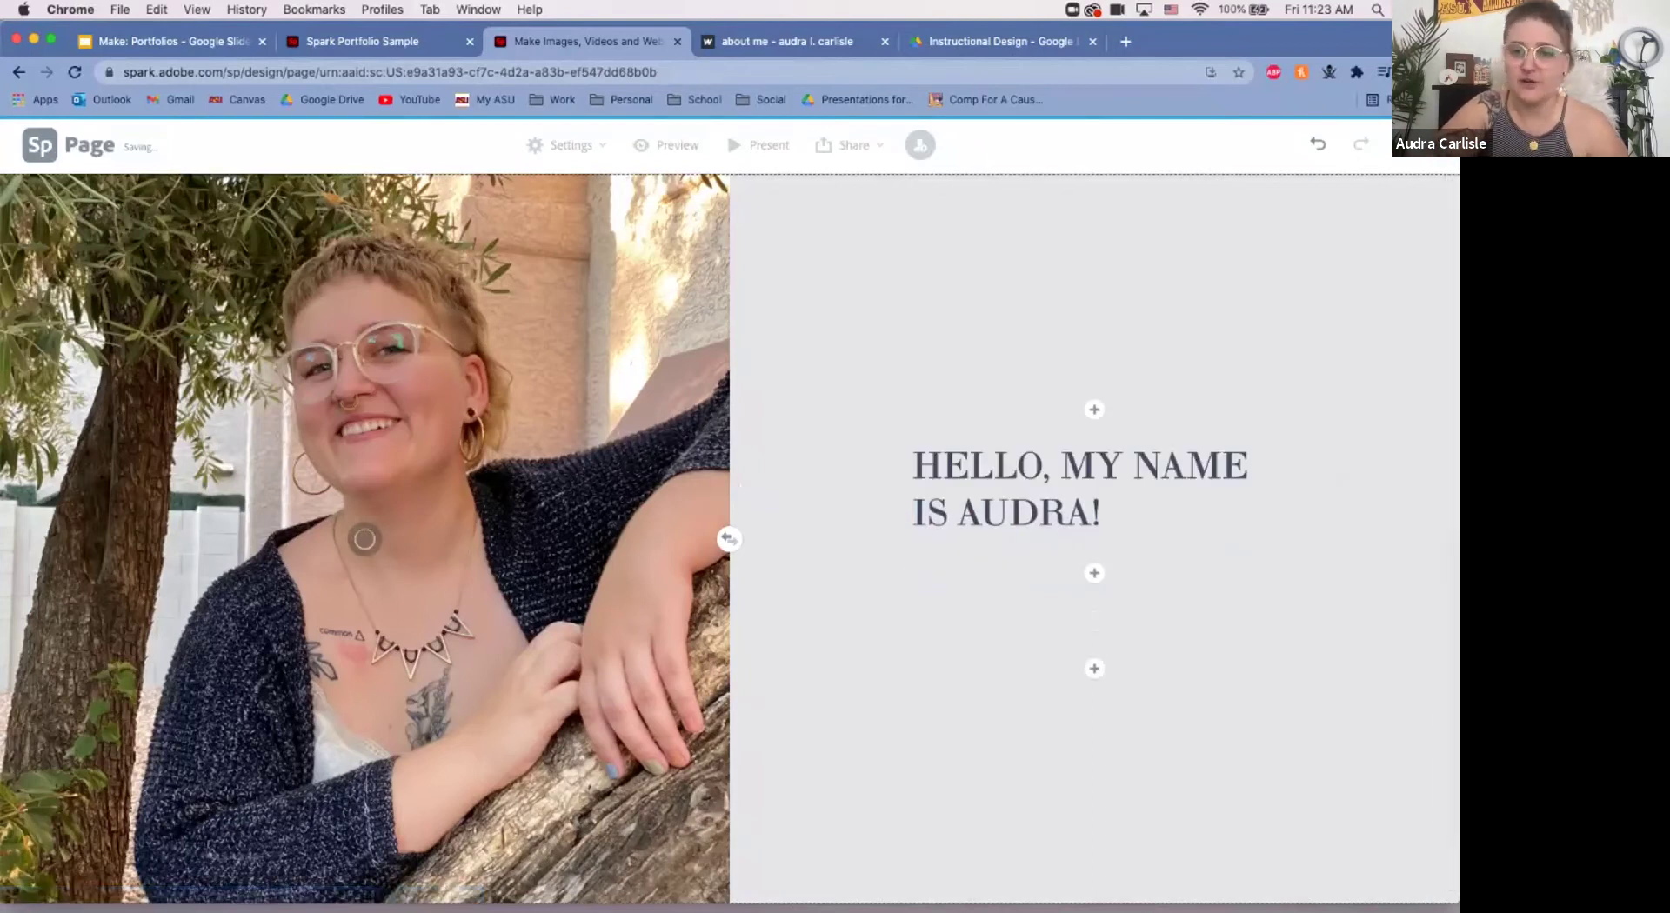
key(super+Tab)
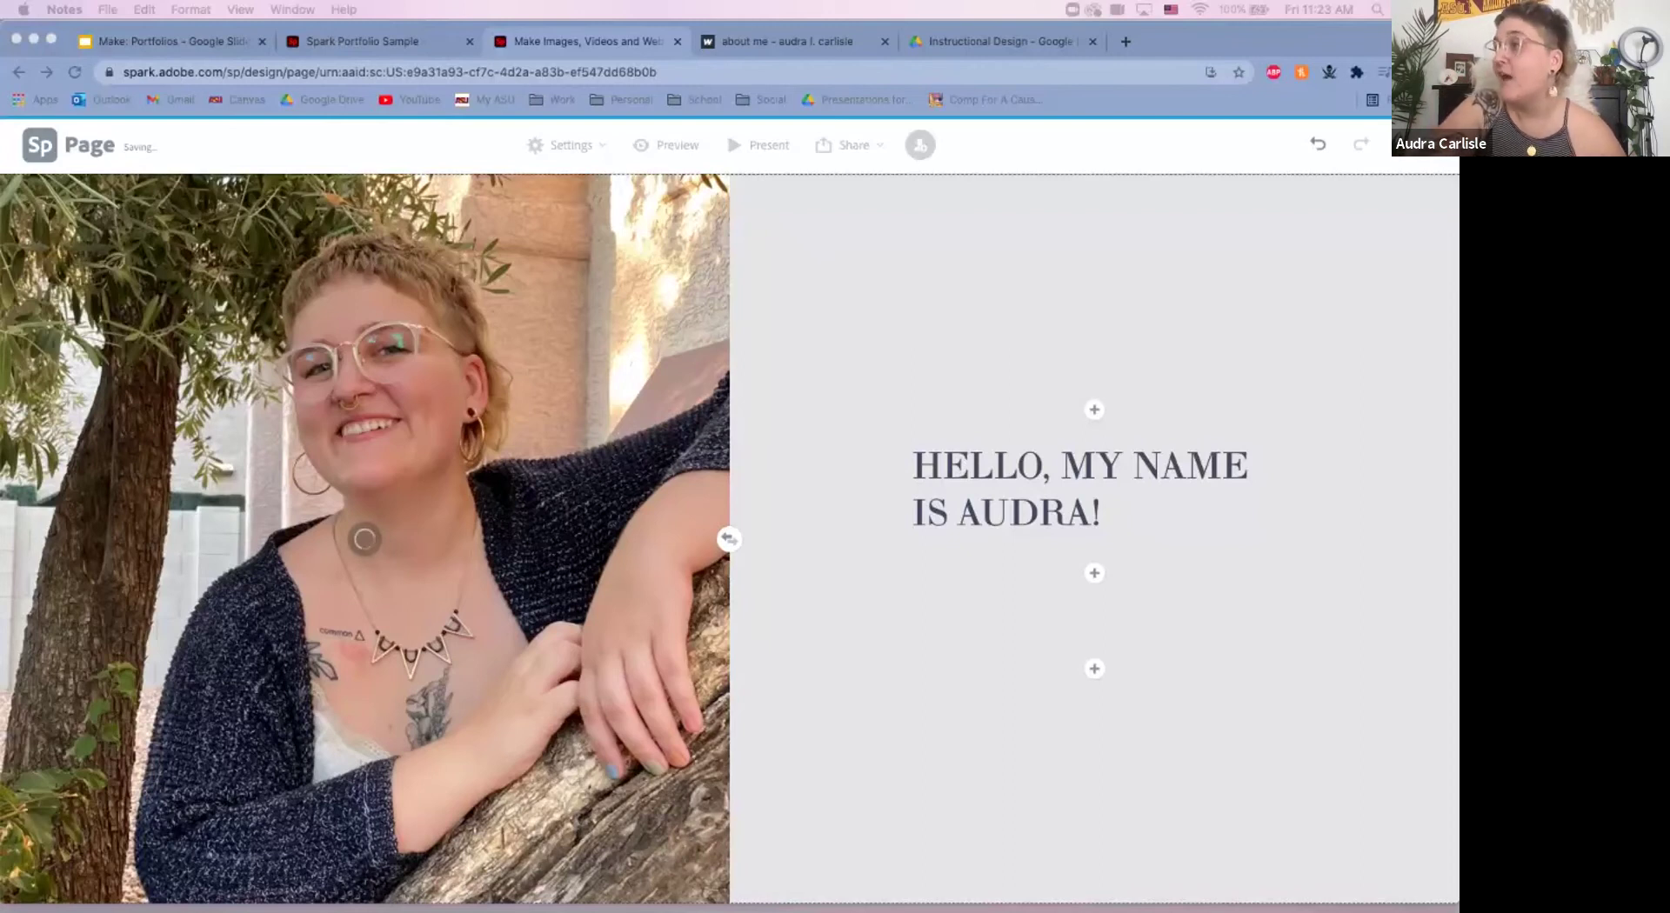
click(913, 621)
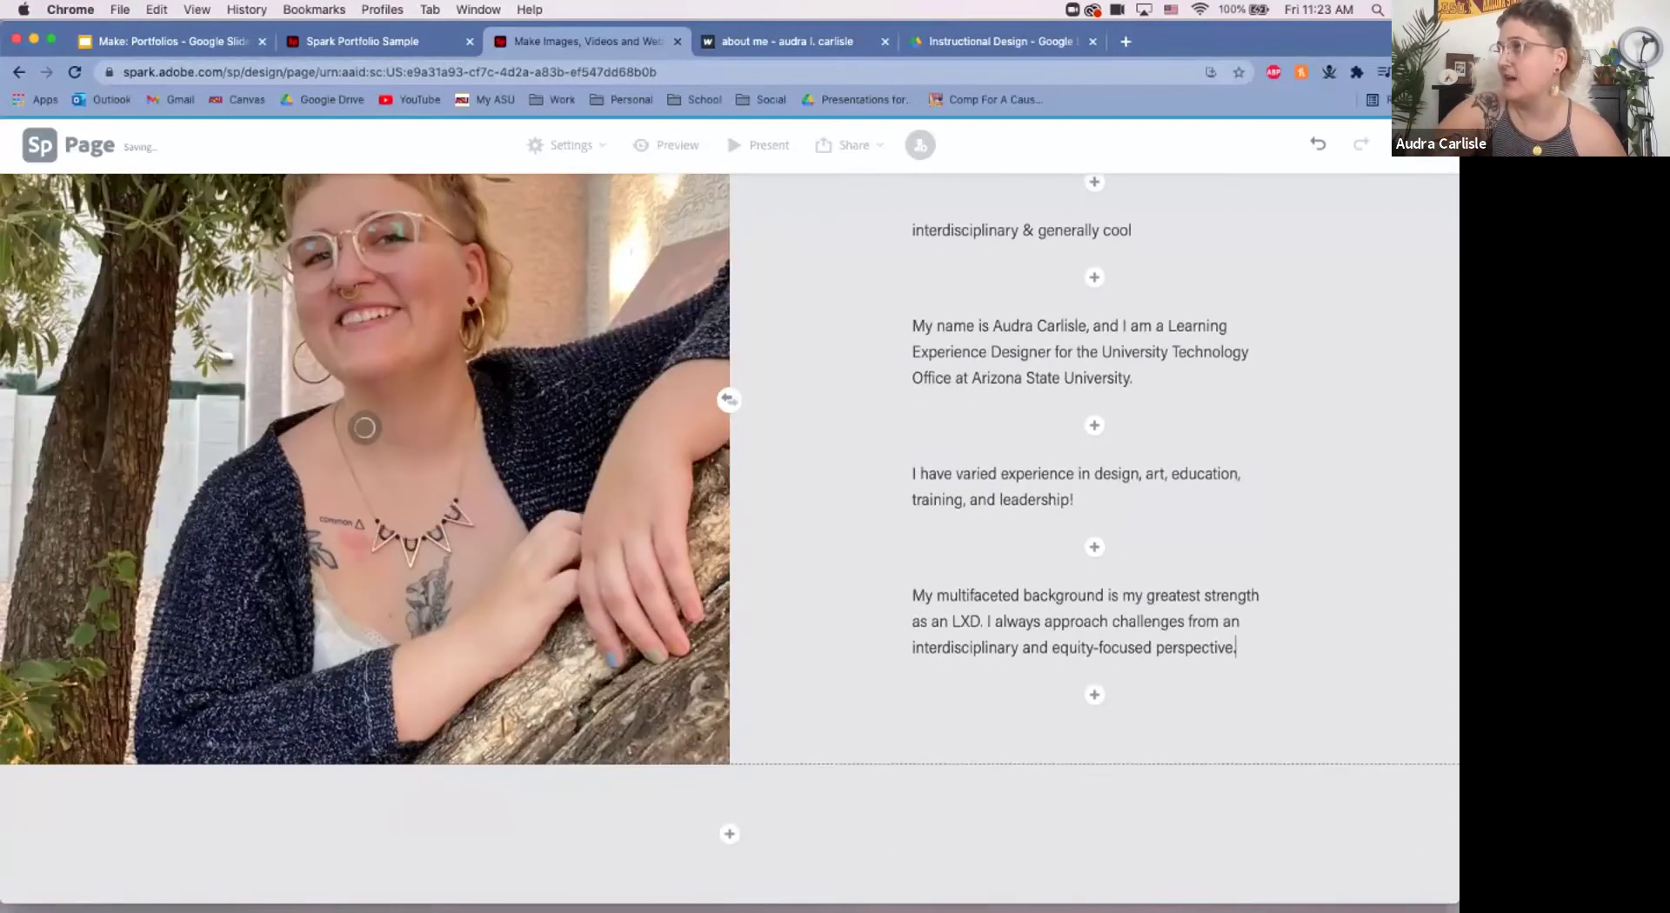
Step: Delete the "interdisciplinary & generally cool" line and its empty paragraph from the biography text
scroll(364, 562, up, 1)
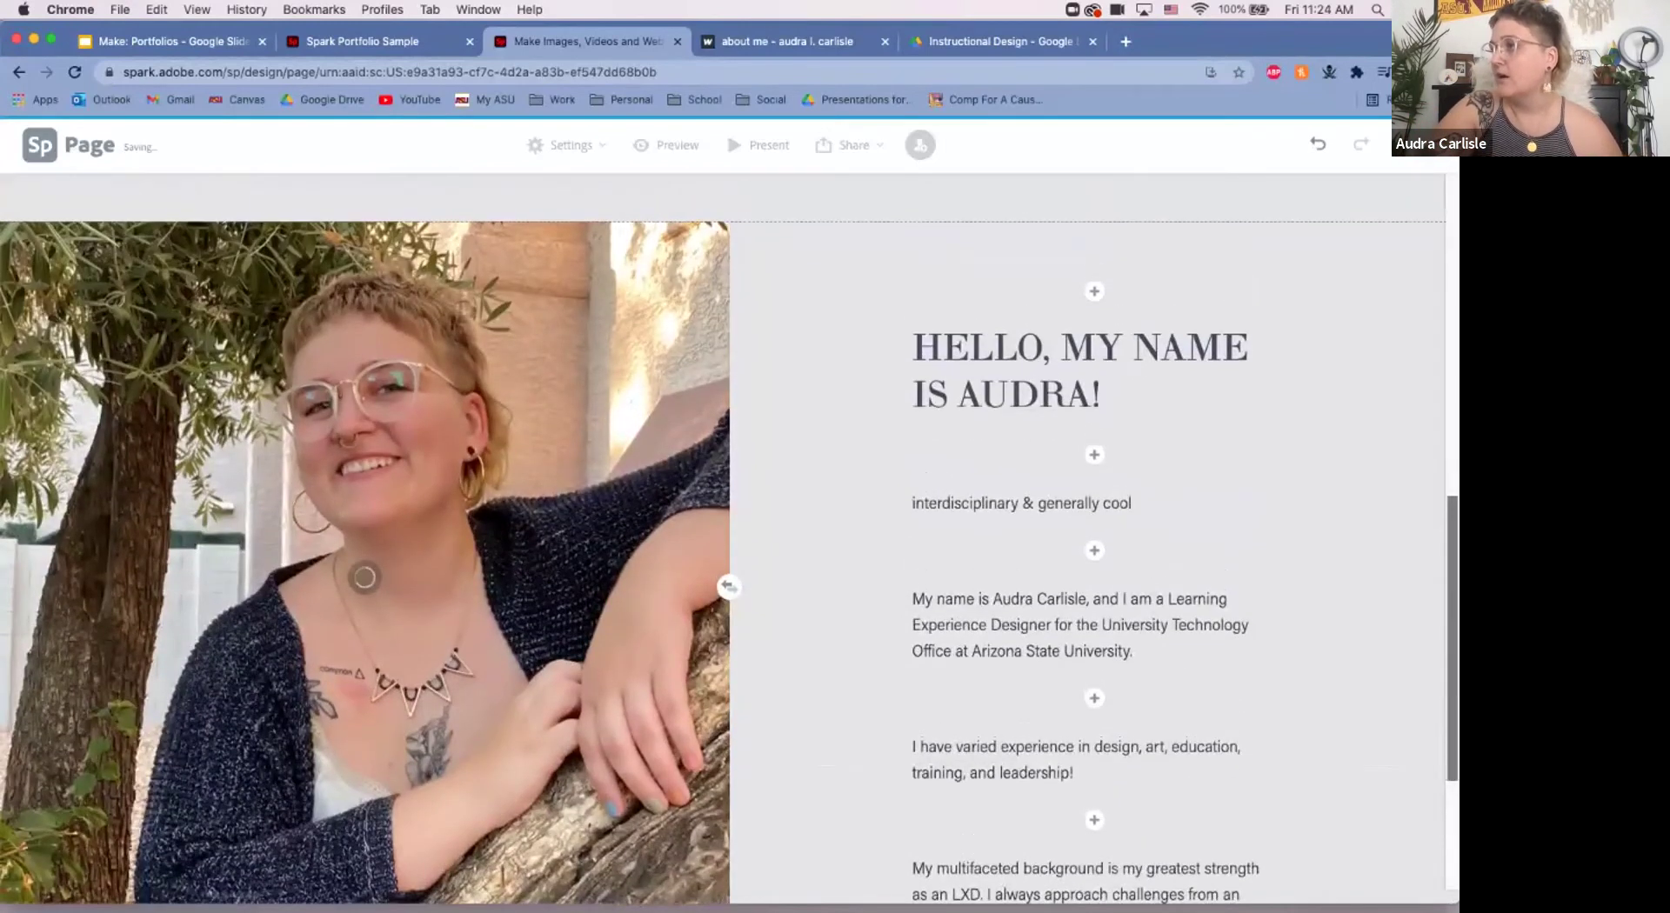
drag(913, 502, 1133, 503)
key(BackSpace)
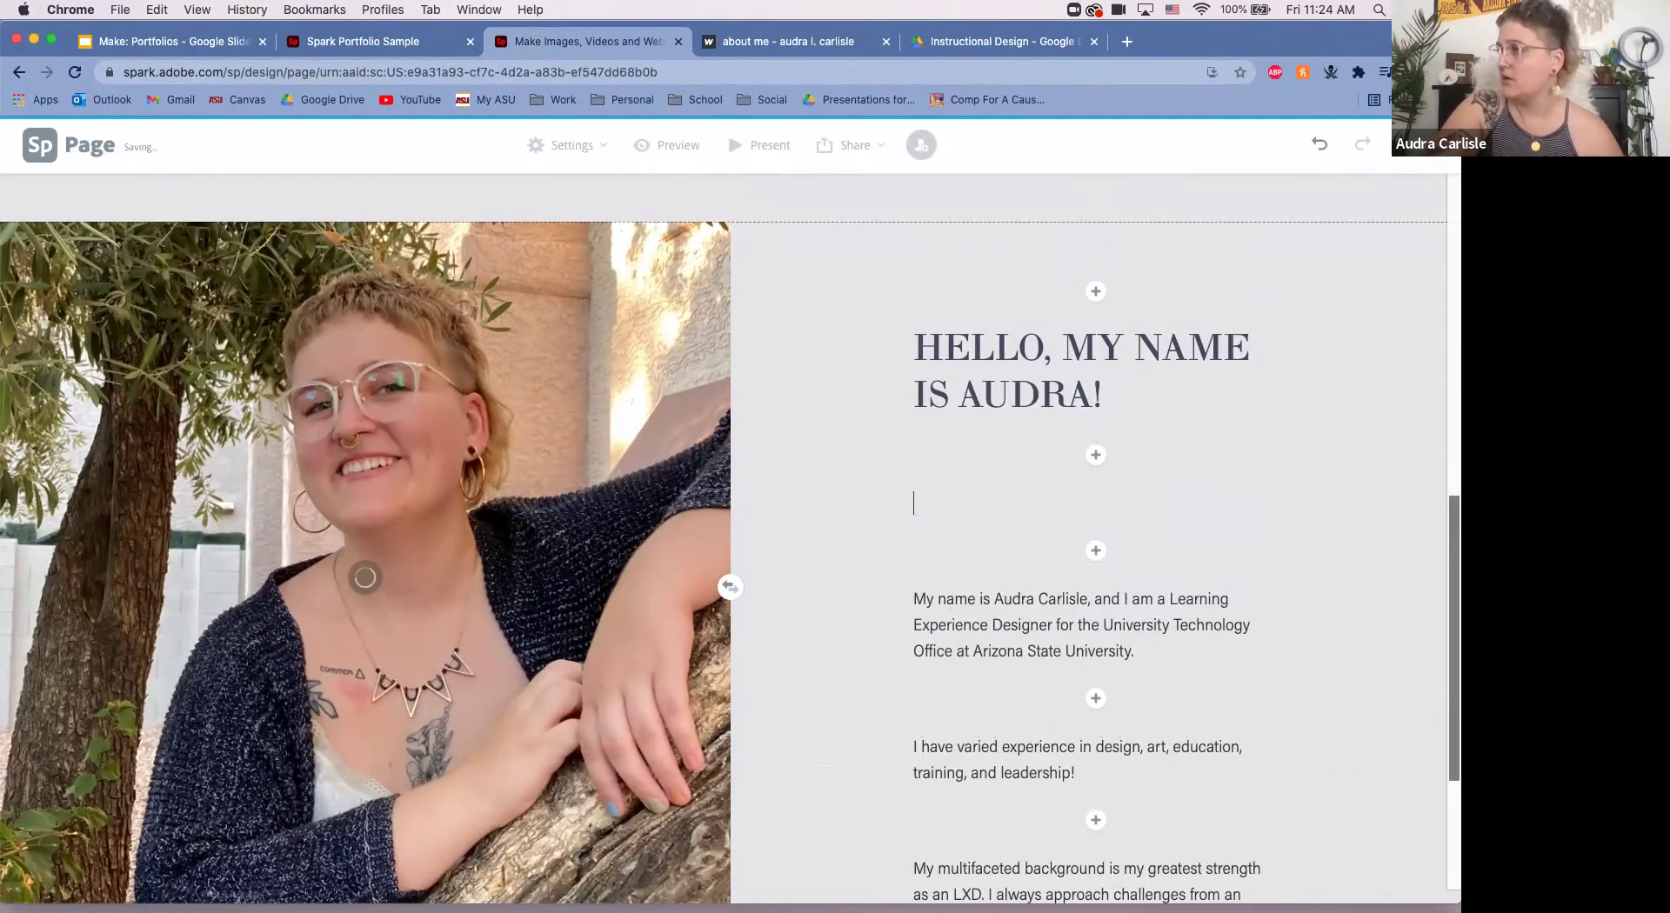
key(BackSpace)
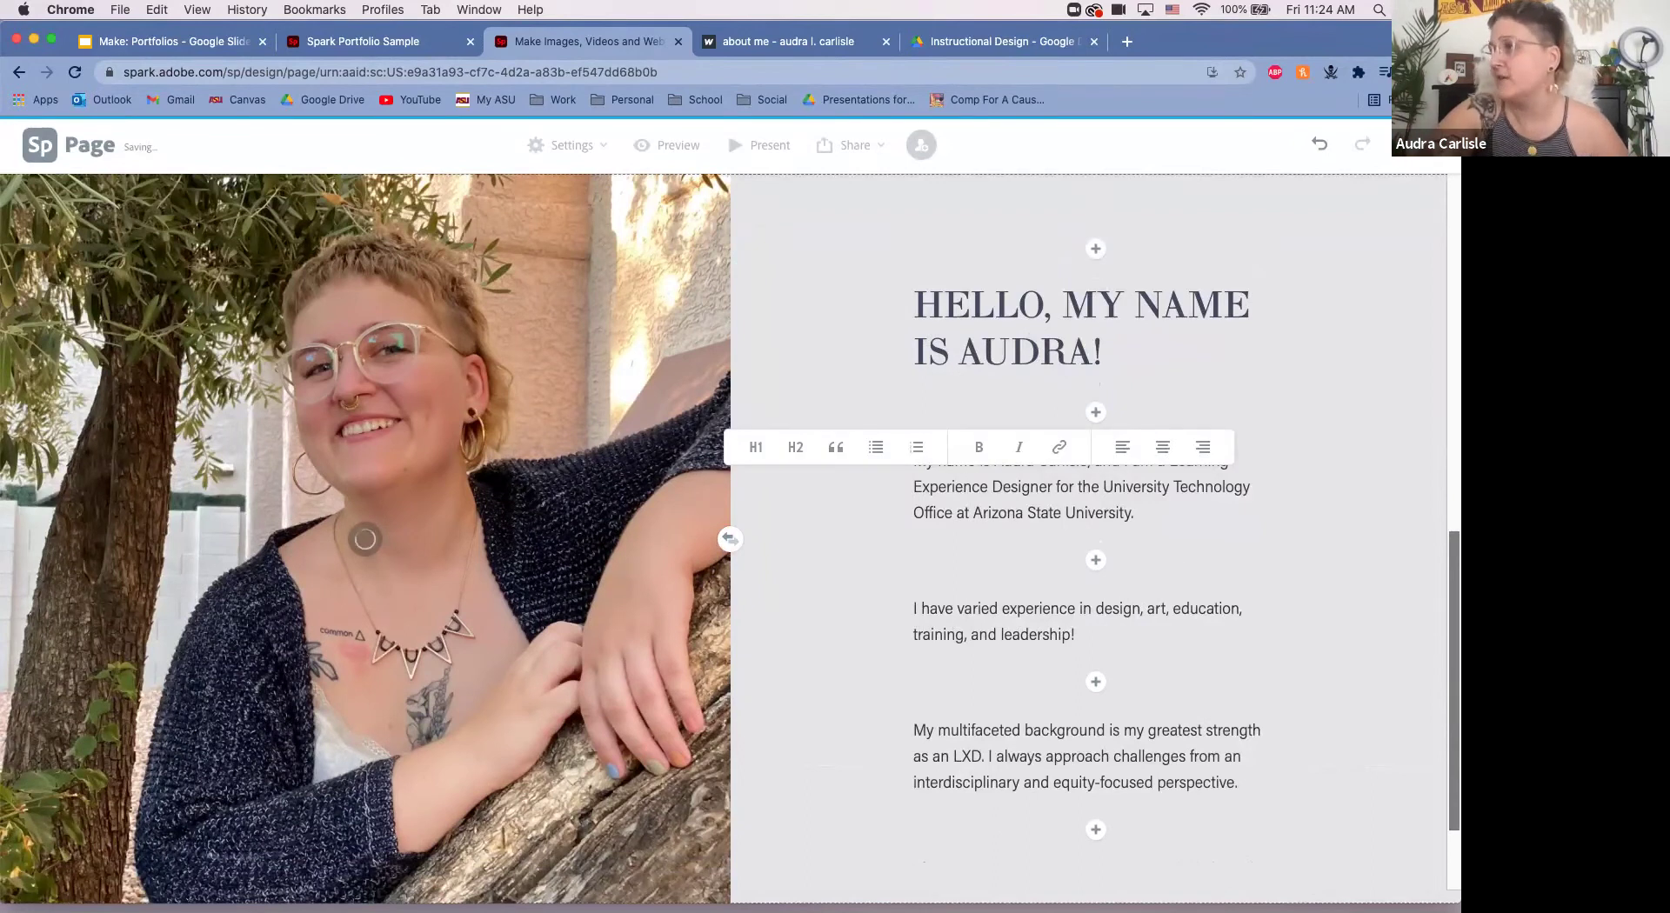
Step: Start a photo grid below the split layout and check the Portfolio Materials folder for photos, uploading none
scroll(365, 539, down, 2)
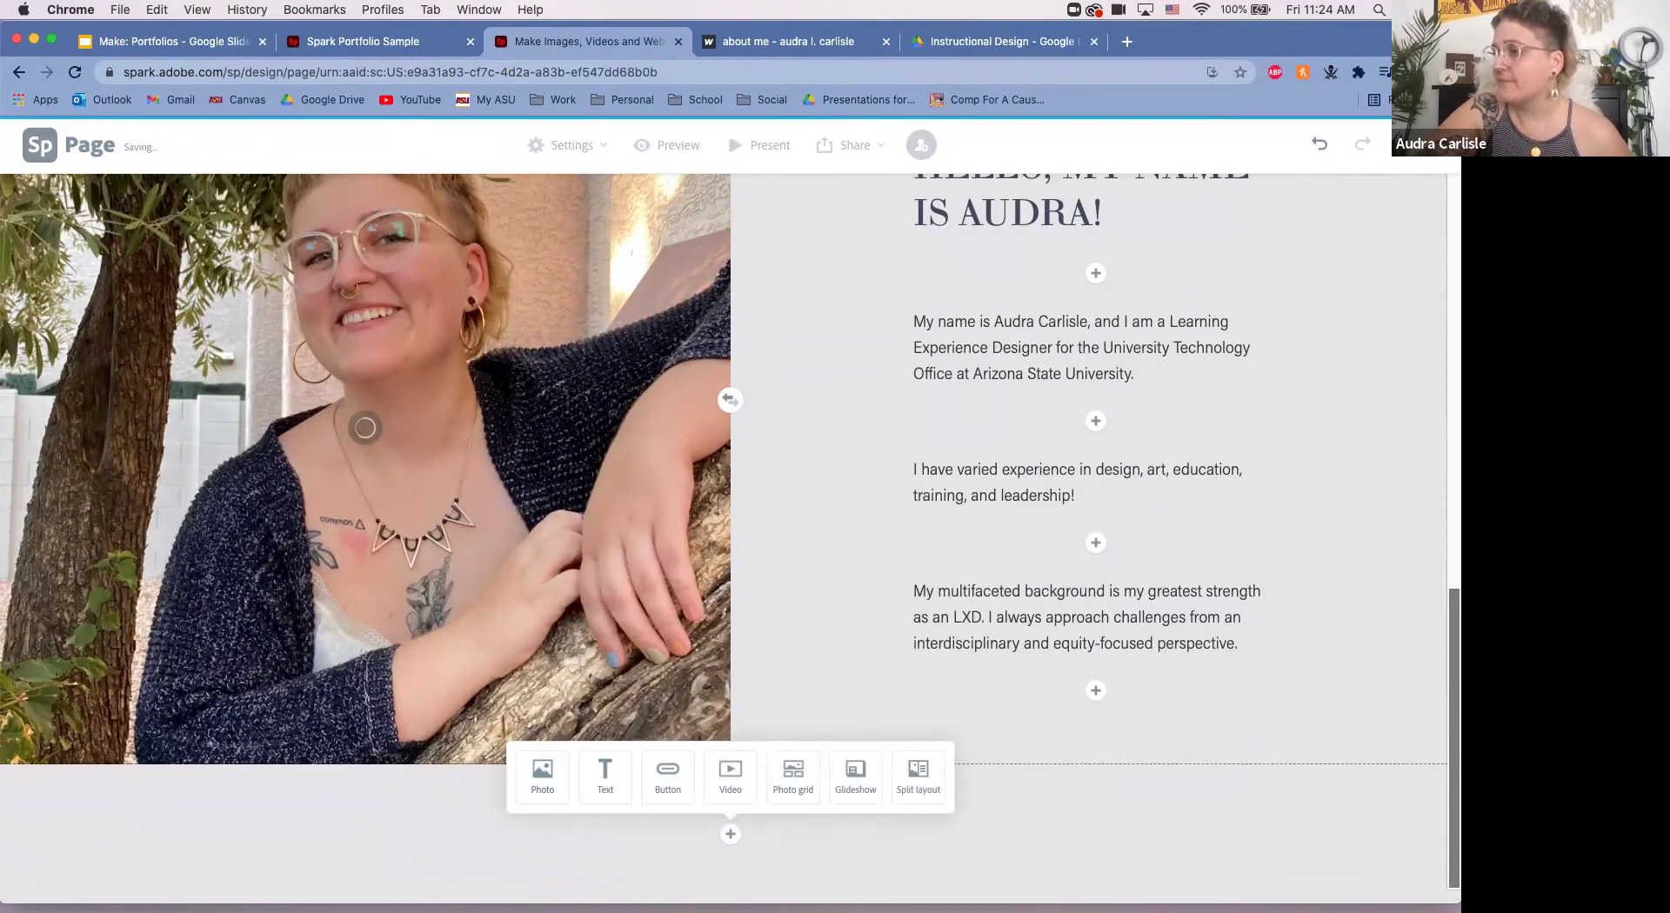
click(792, 777)
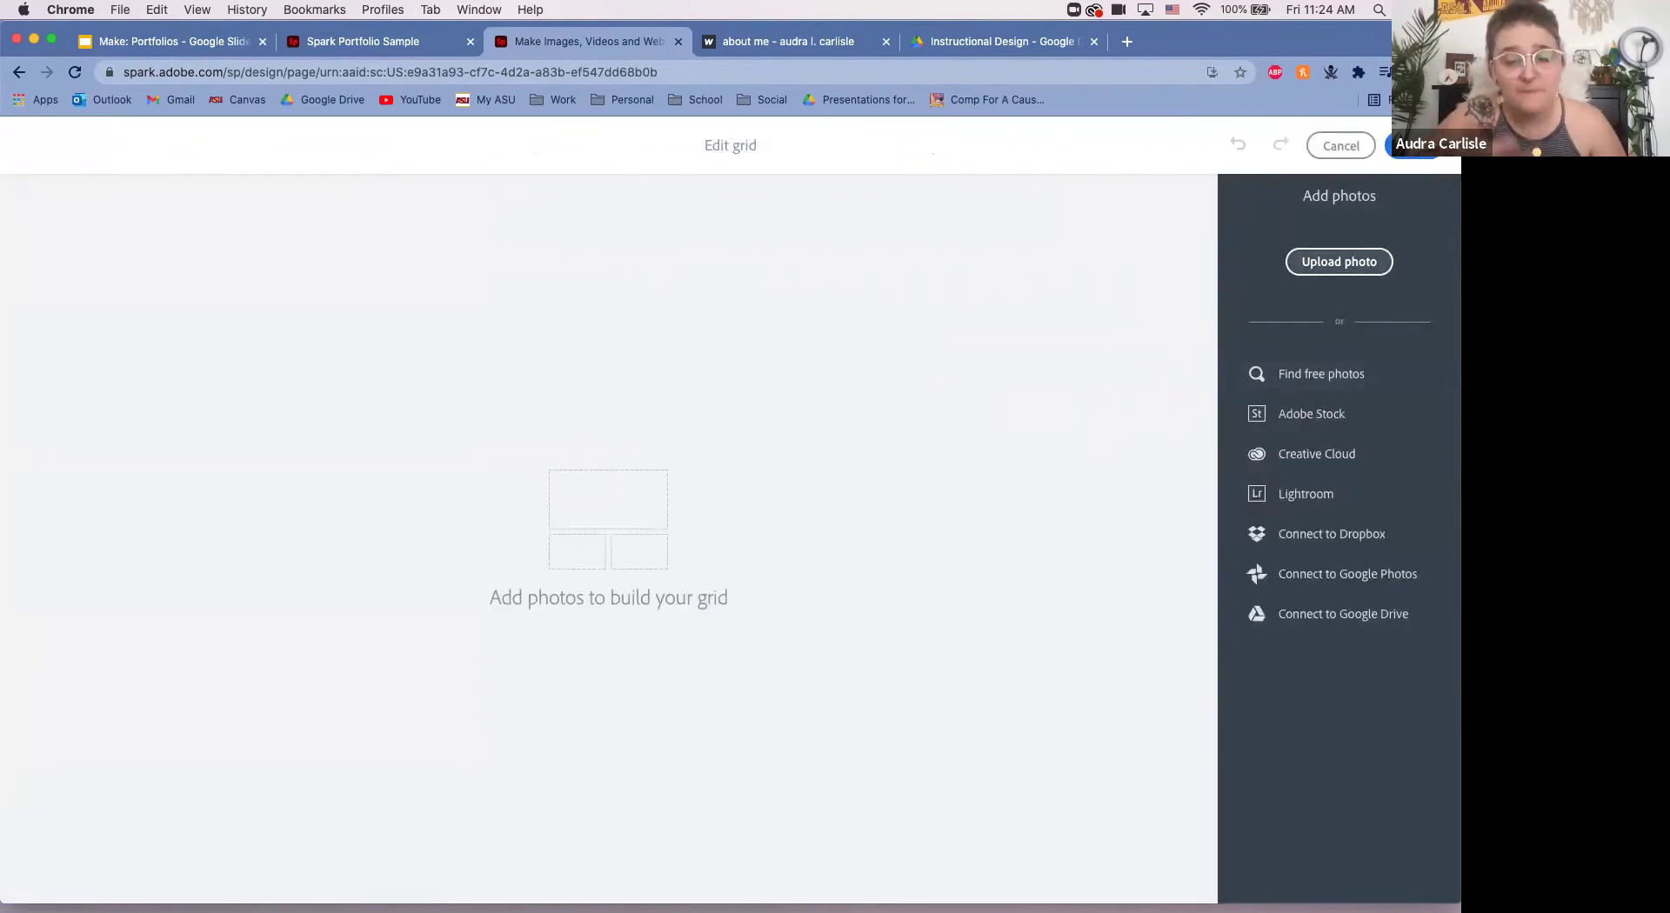
click(1339, 261)
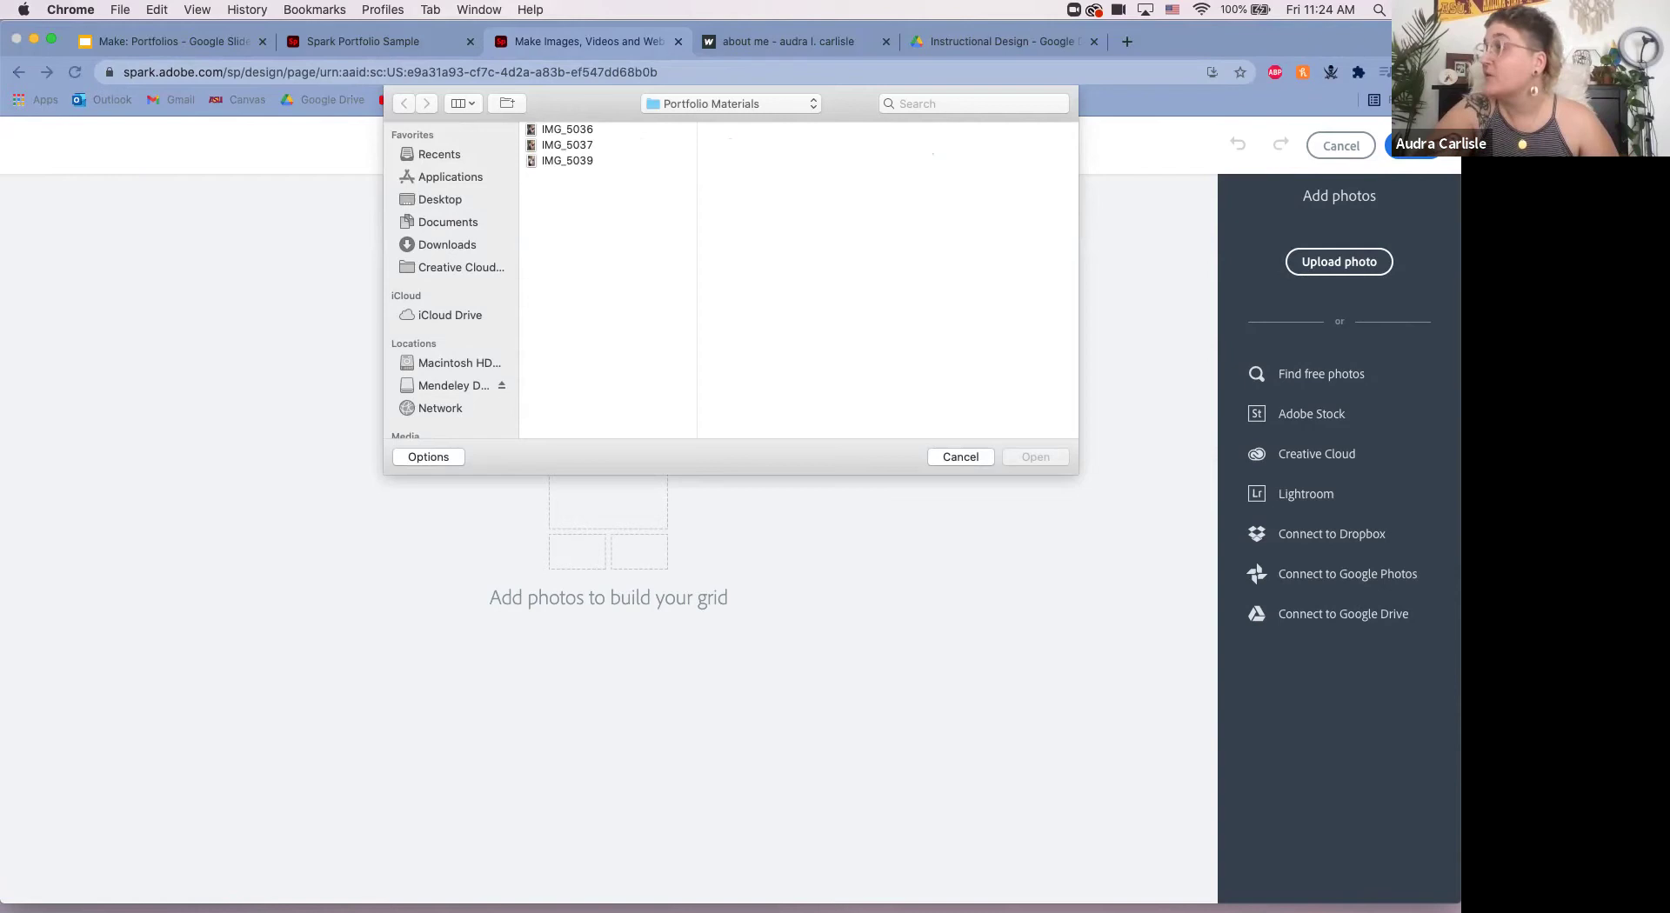
key(Escape)
Step: Search the free photos for "education" and add the photo of hands holding pens and a printed document to the grid
click(1321, 374)
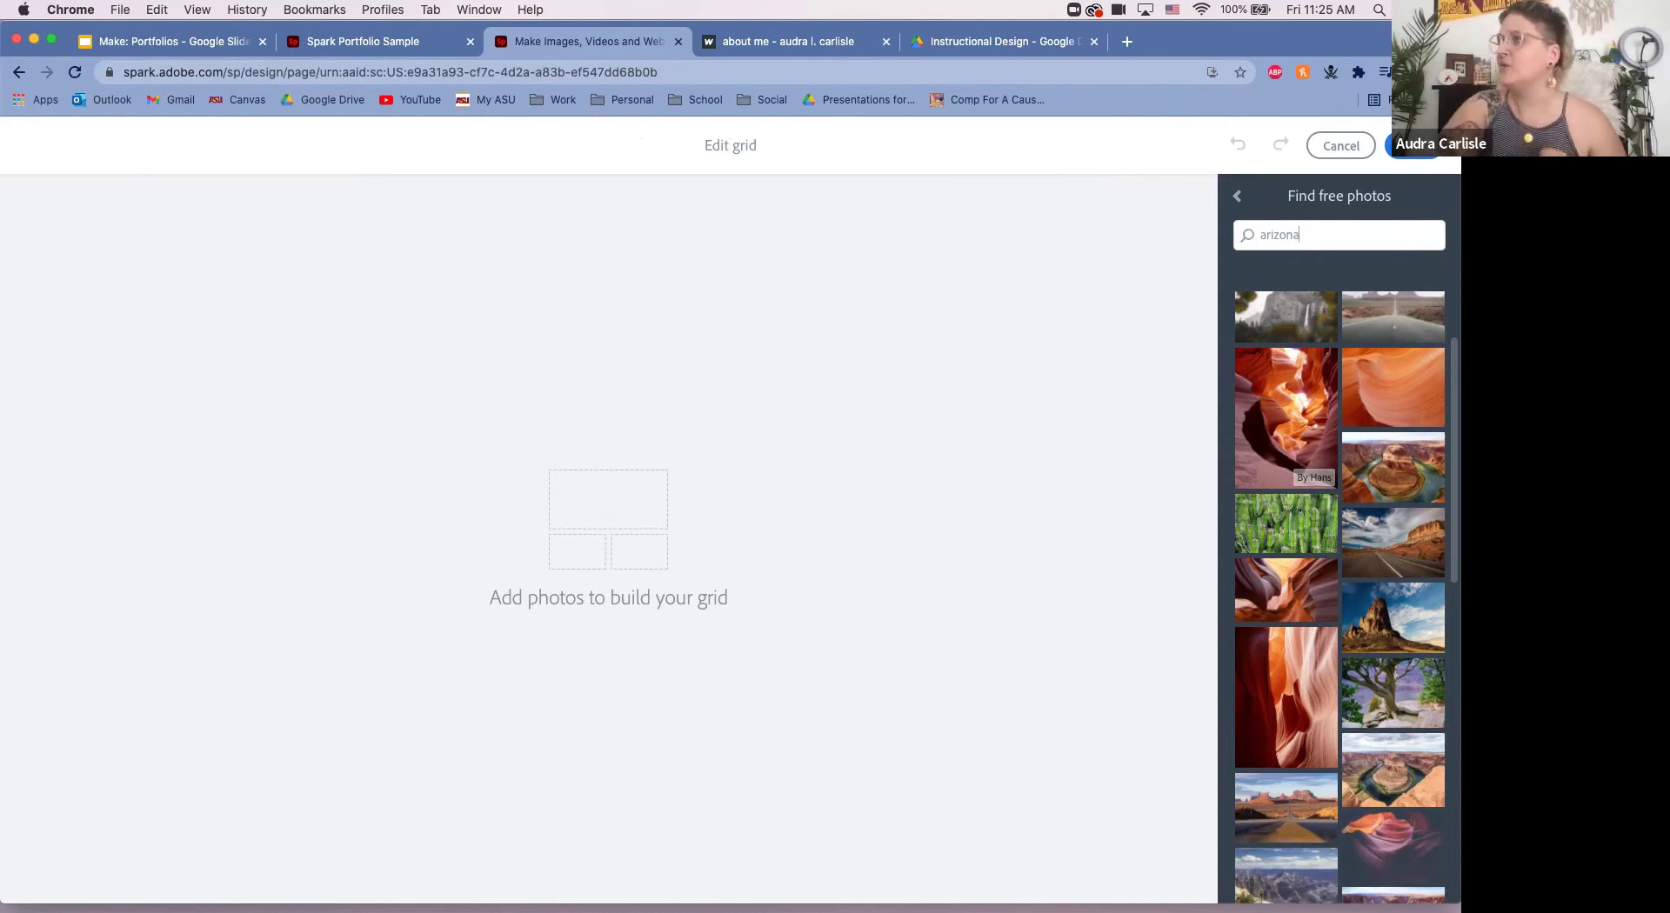
key(super+a)
key(BackSpace)
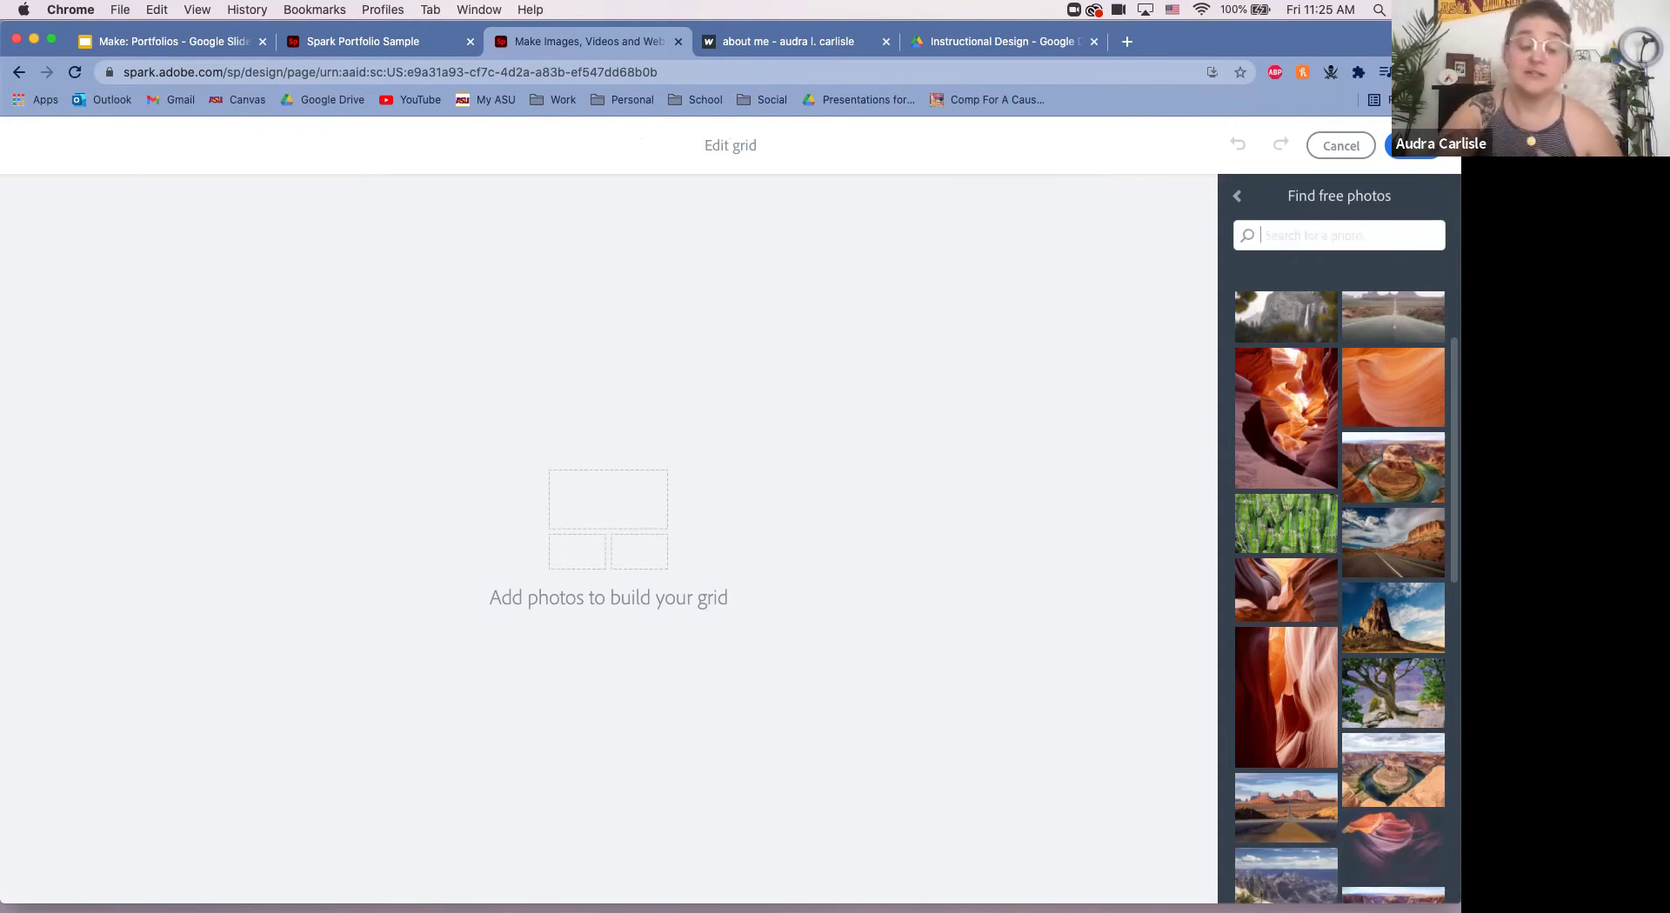
text(education)
key(Return)
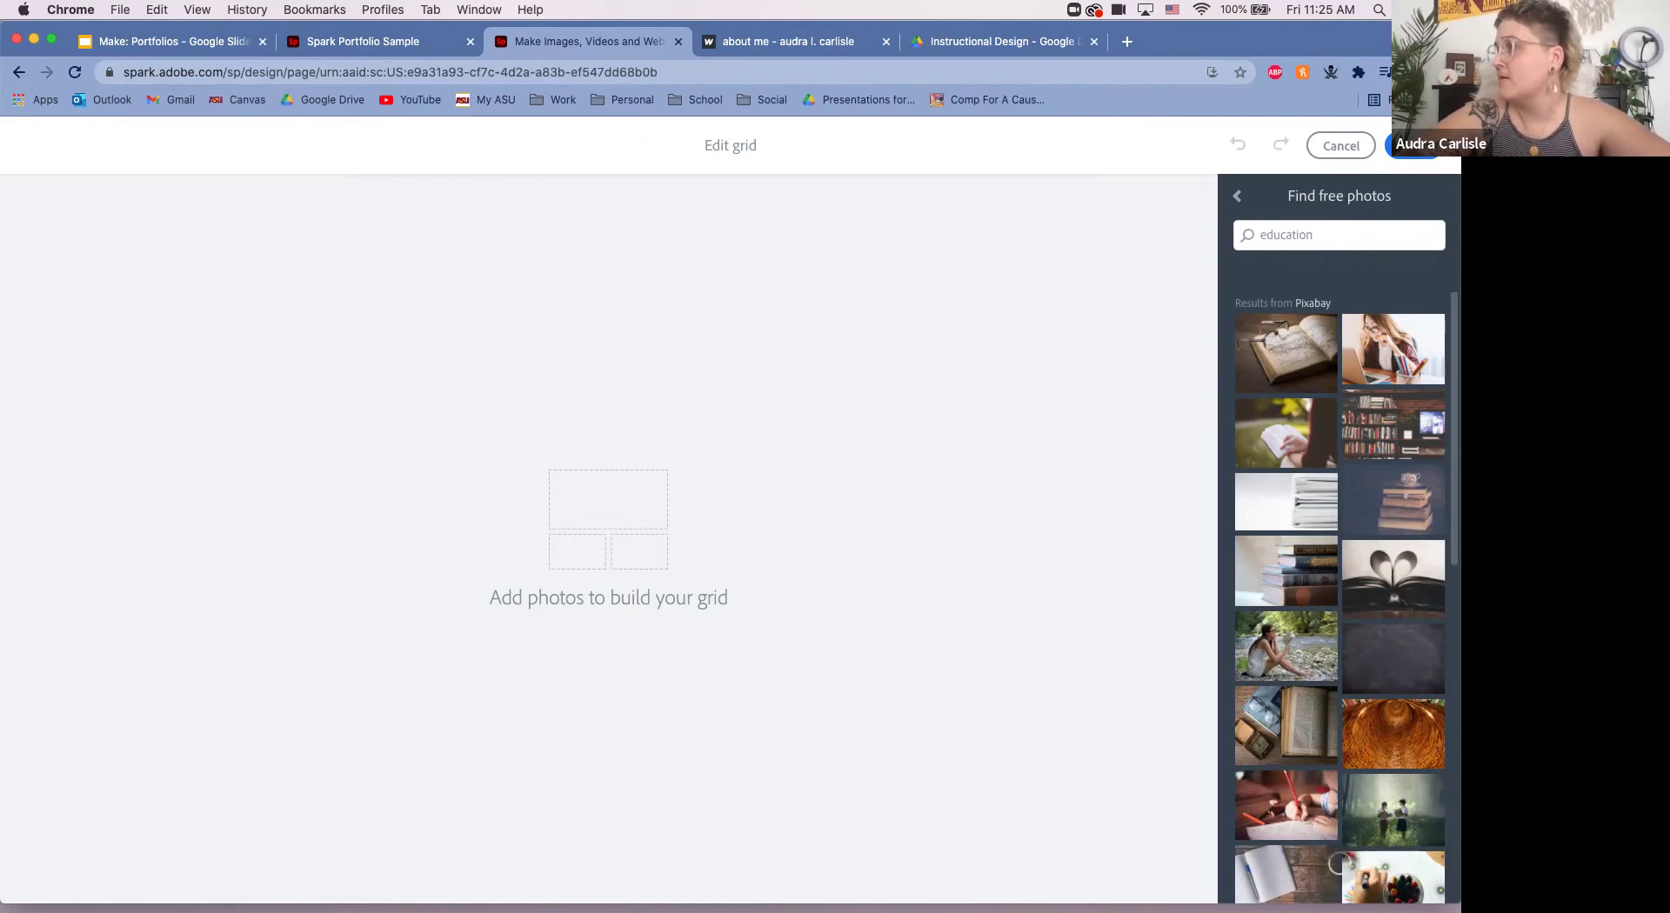
scroll(1339, 600, down, 3)
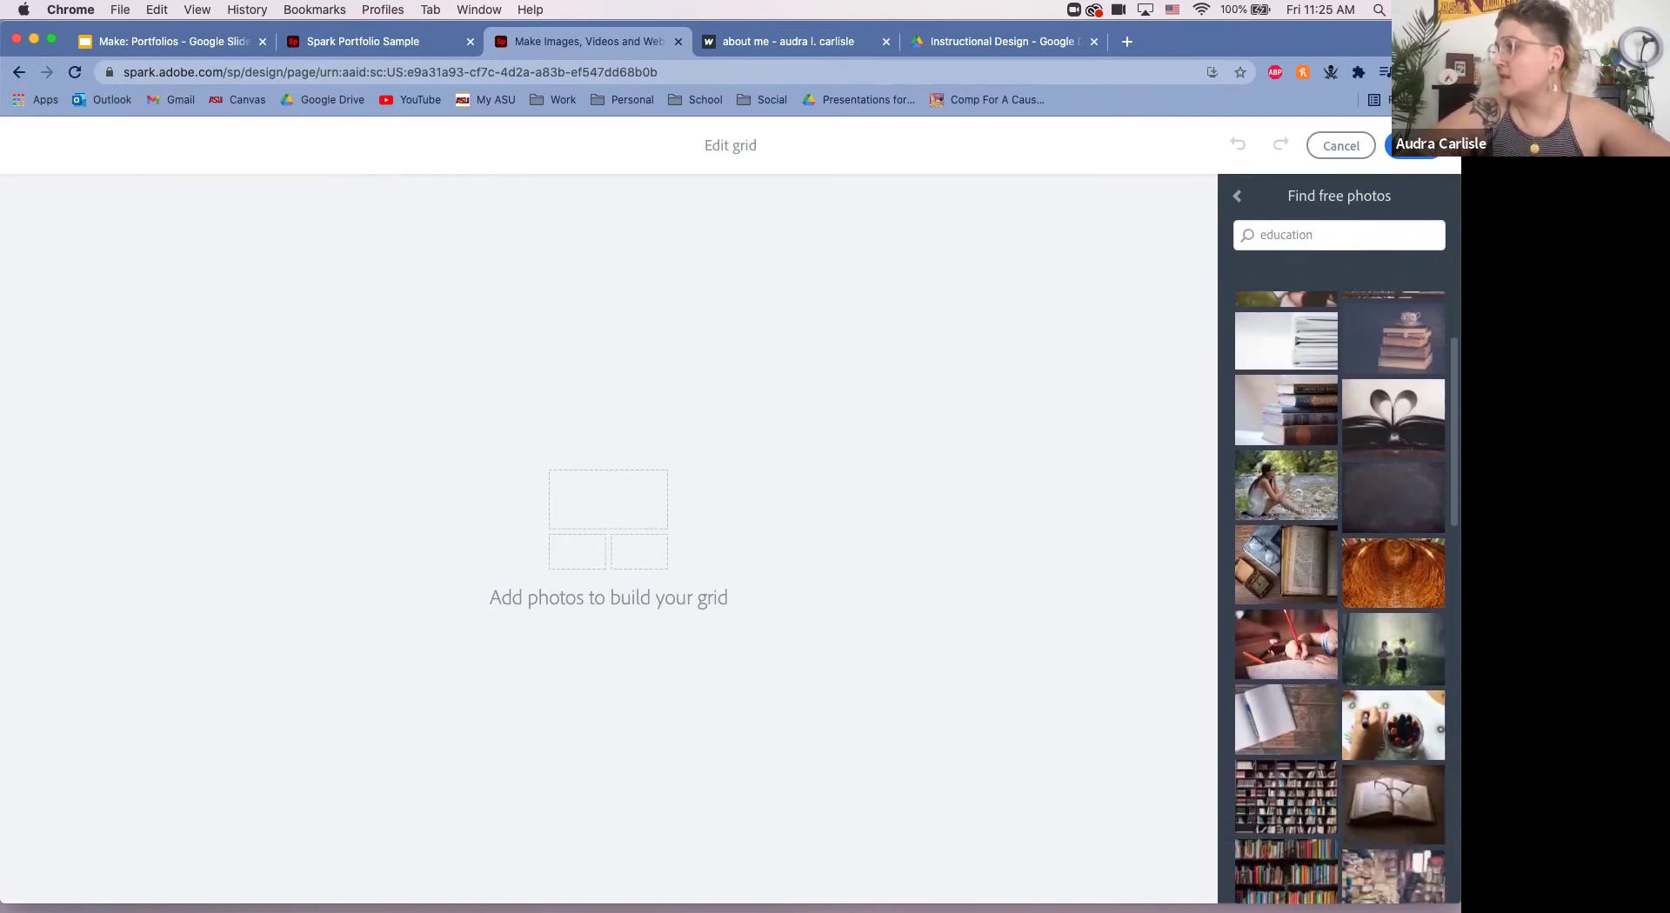
scroll(1287, 539, down, 2)
scroll(1287, 539, down, 2)
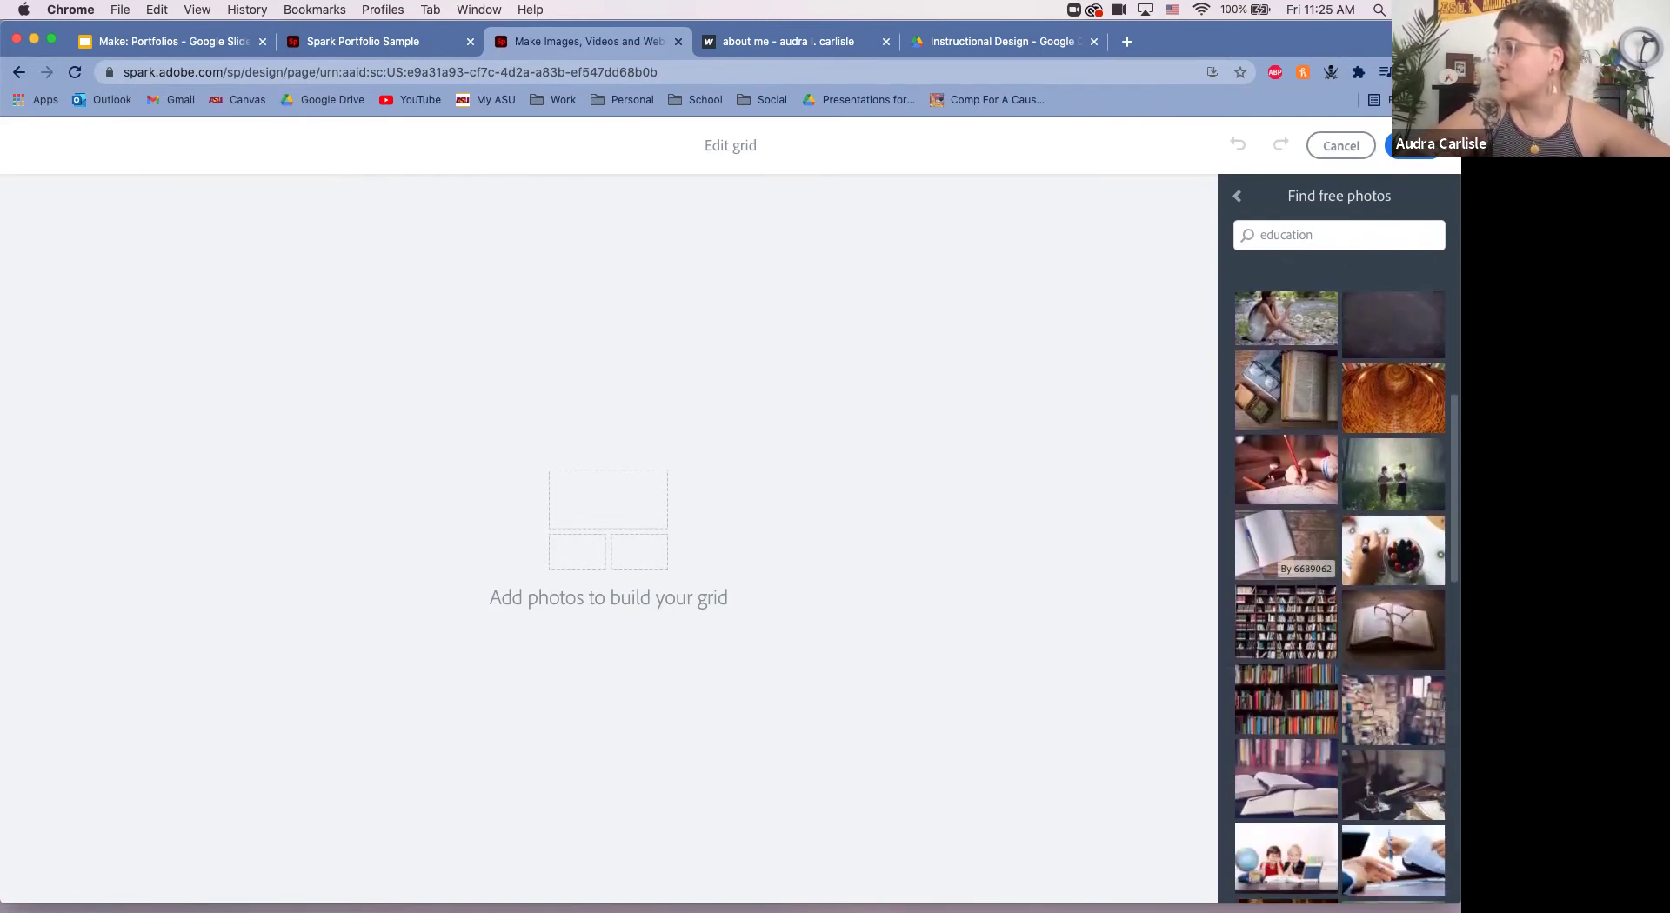
scroll(1287, 566, down, 2)
scroll(1287, 565, down, 2)
scroll(1339, 601, down, 1)
click(1392, 606)
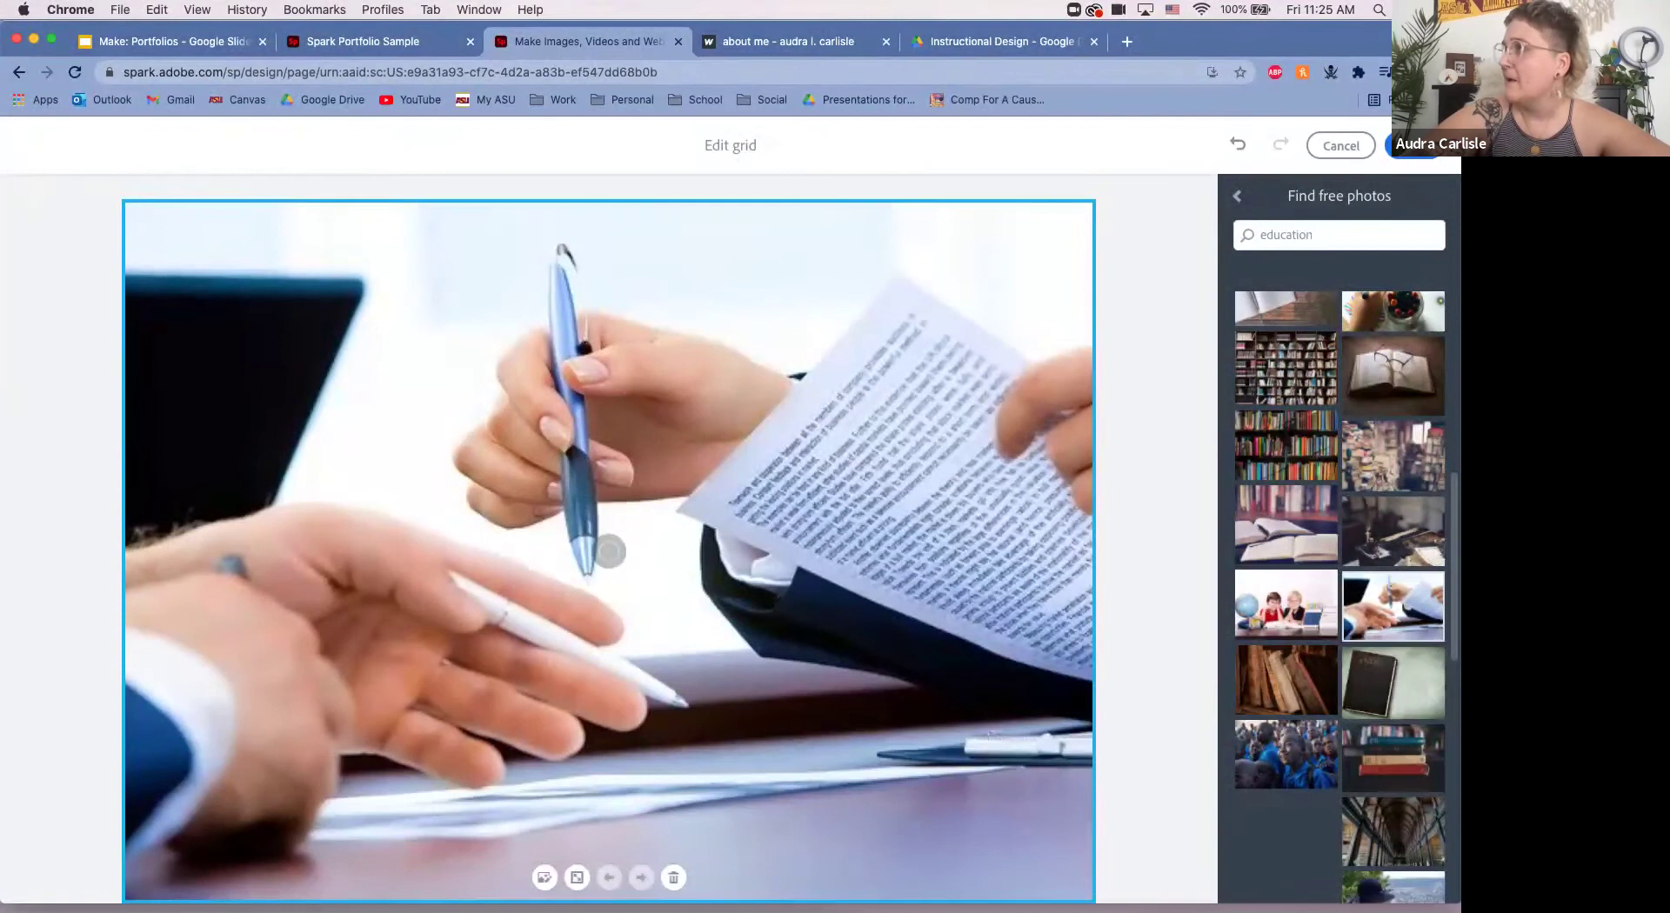
Step: Search the free photos for "design" and add the overhead photo of a laptop, camera and plant on a desk
text(design)
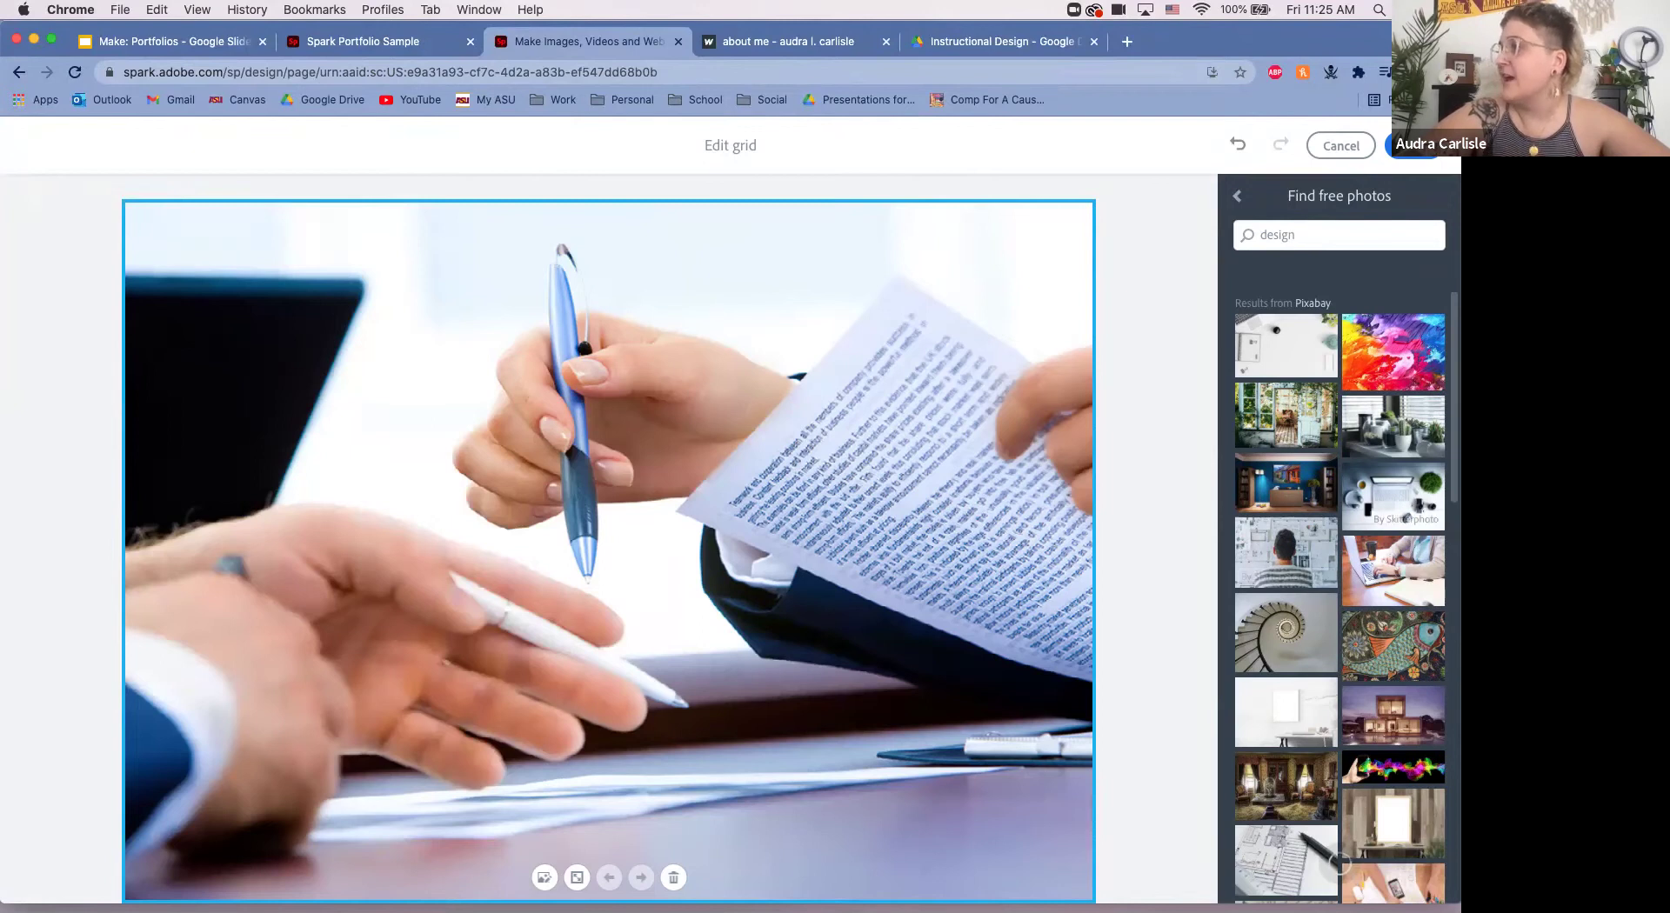
click(1392, 496)
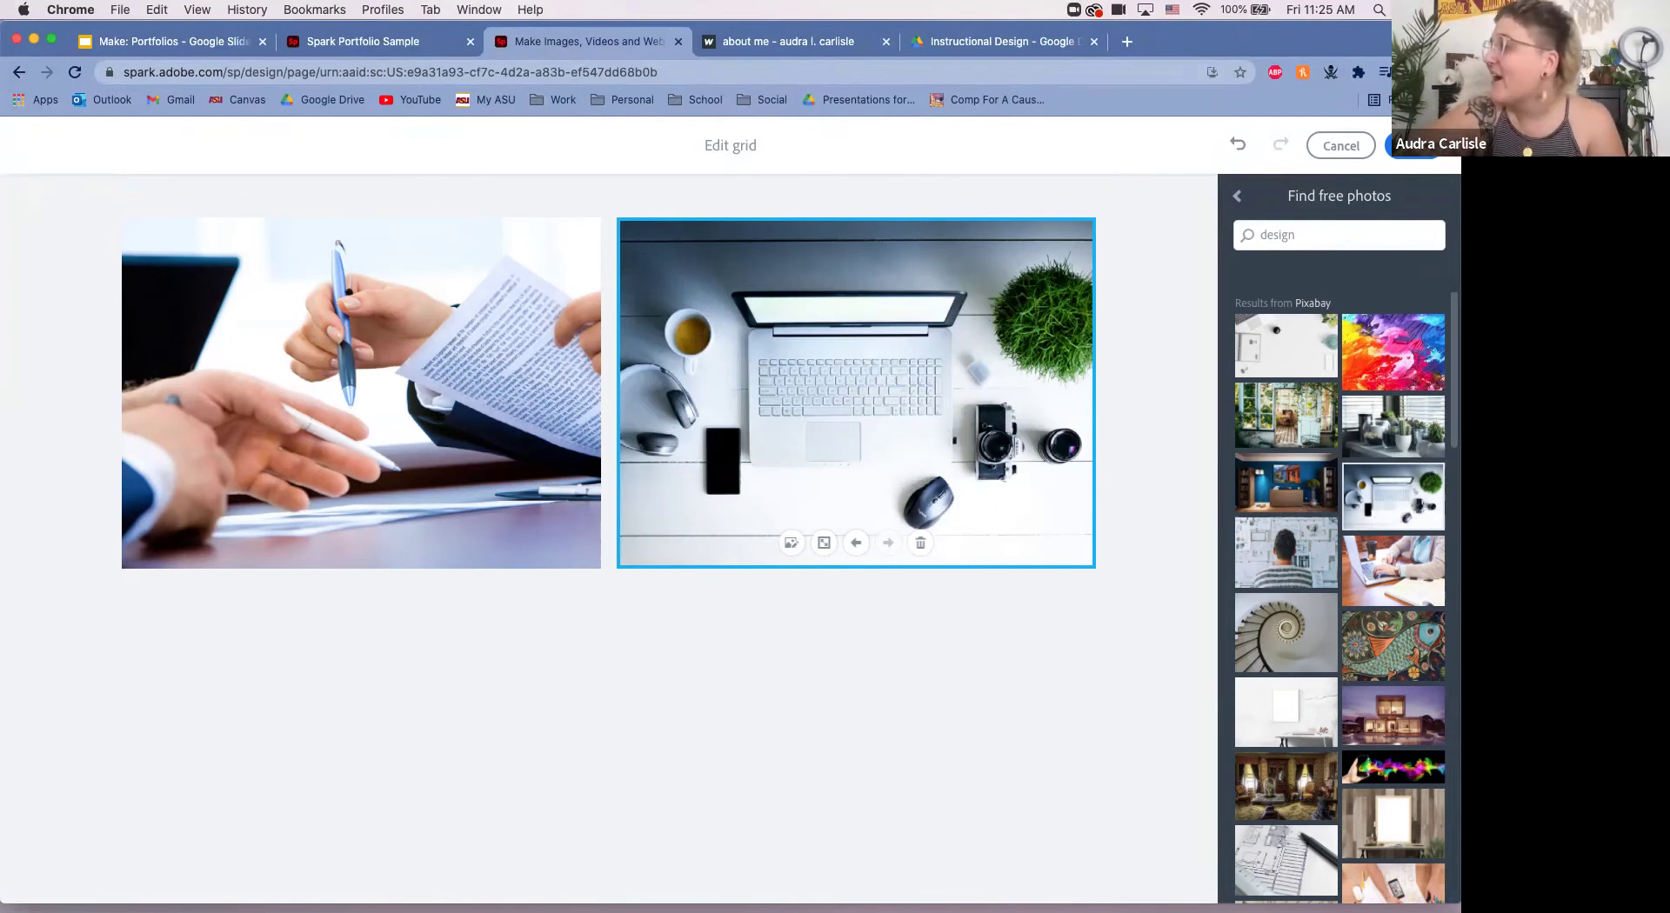
scroll(1287, 748, down, 4)
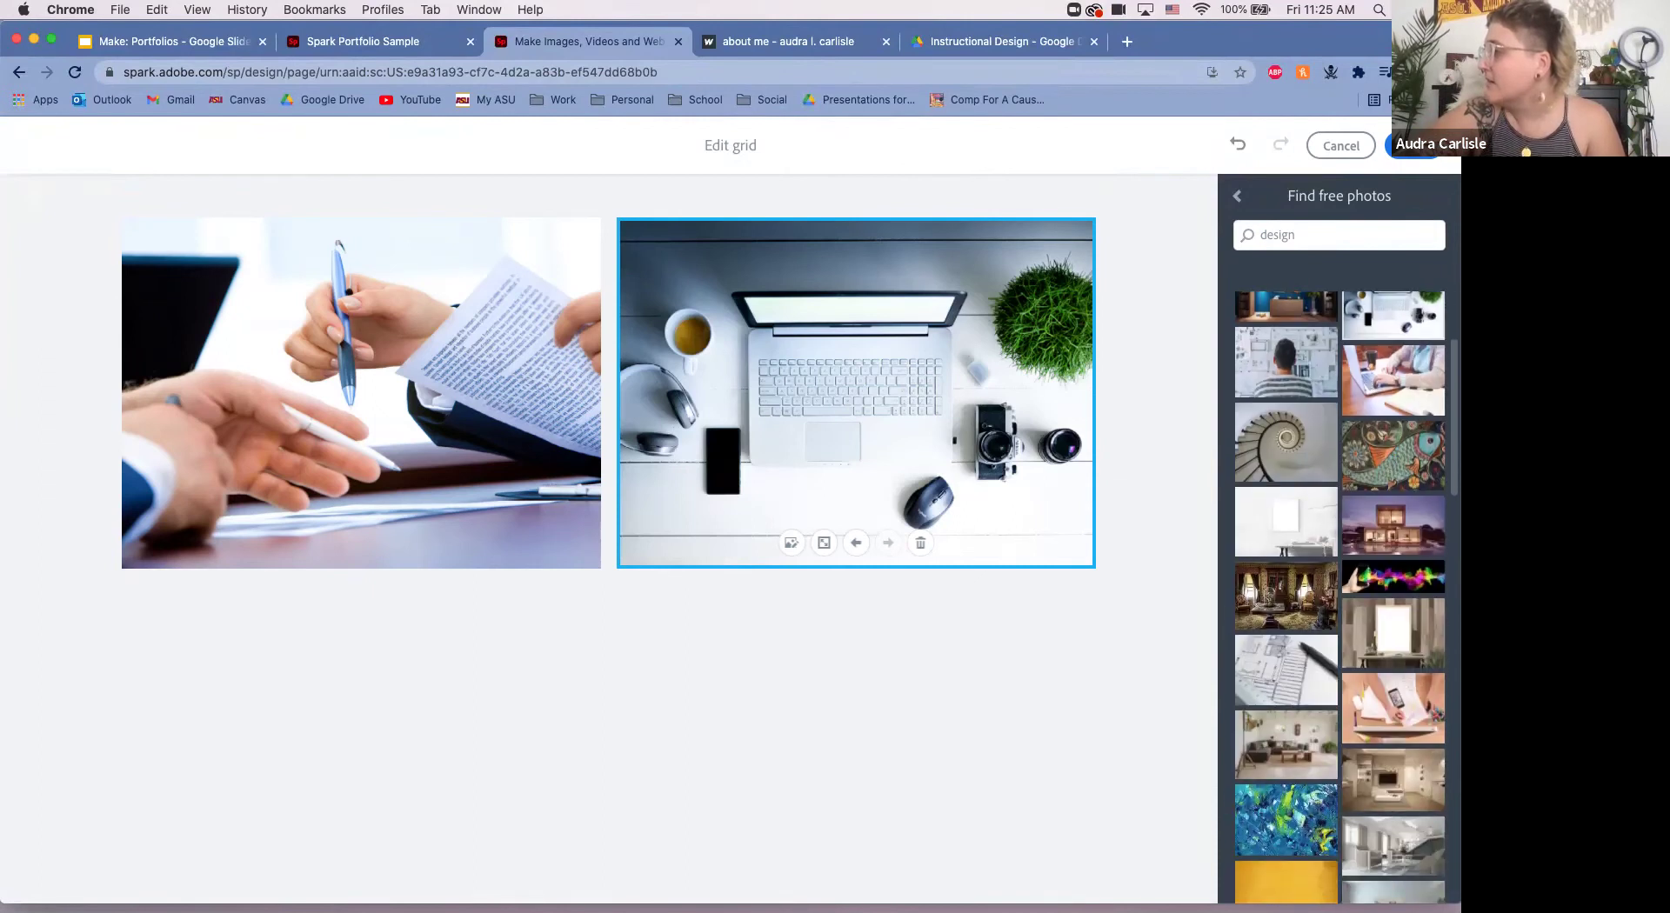
scroll(1287, 748, down, 5)
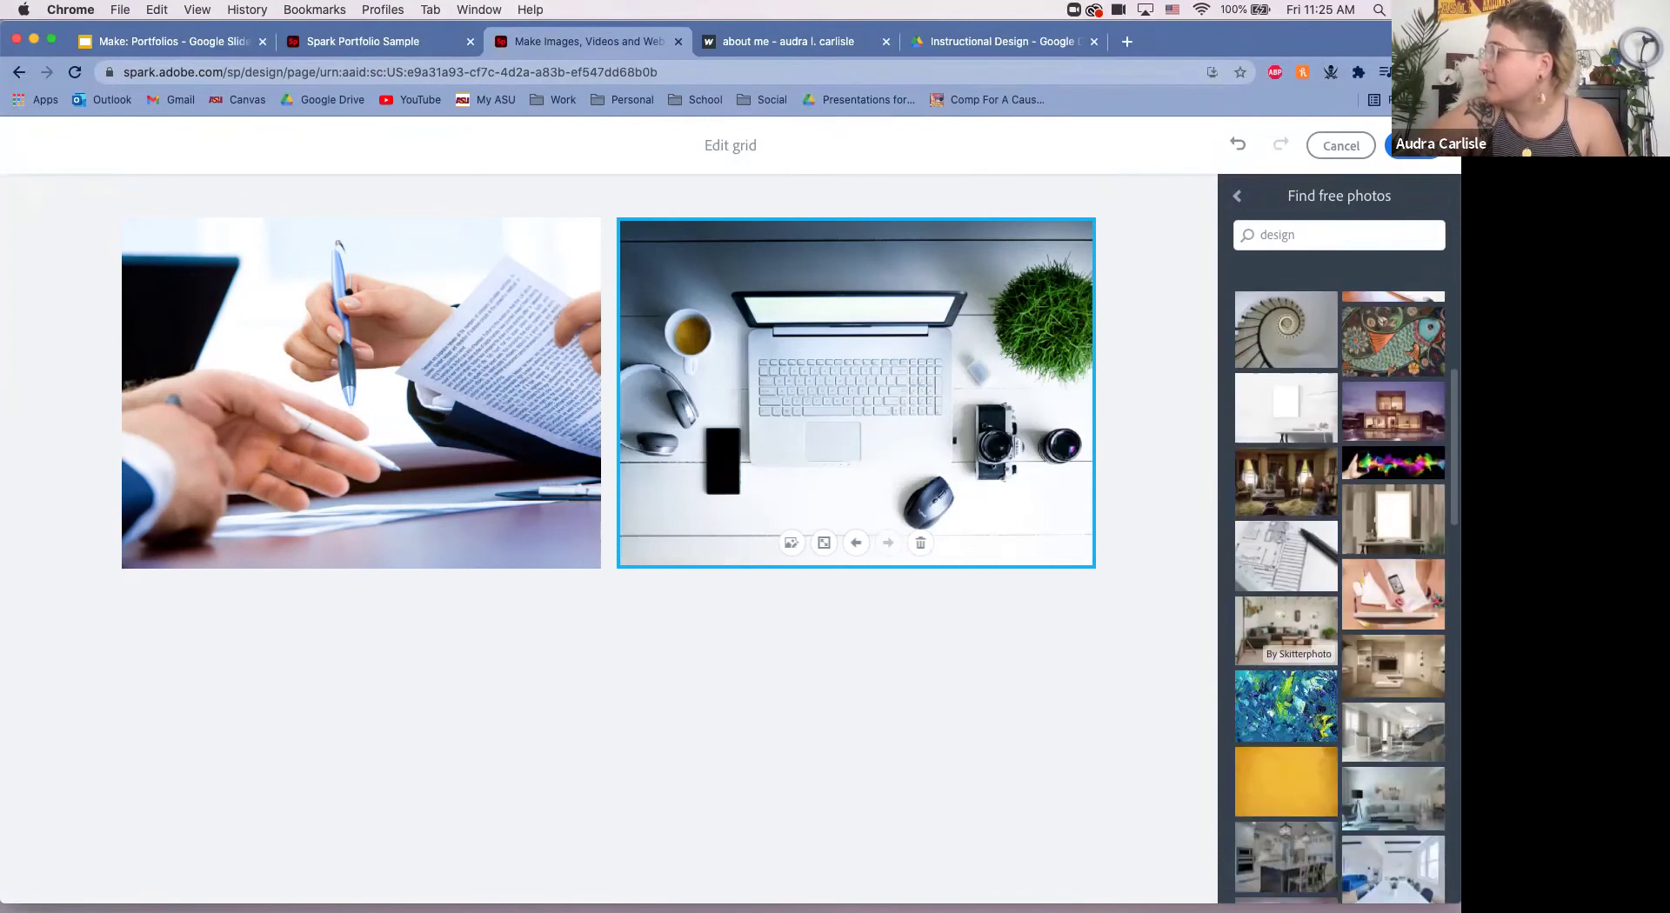
Step: Search the free photos for "teaching" and look through the results for a suitable grid photo
double_click(1276, 235)
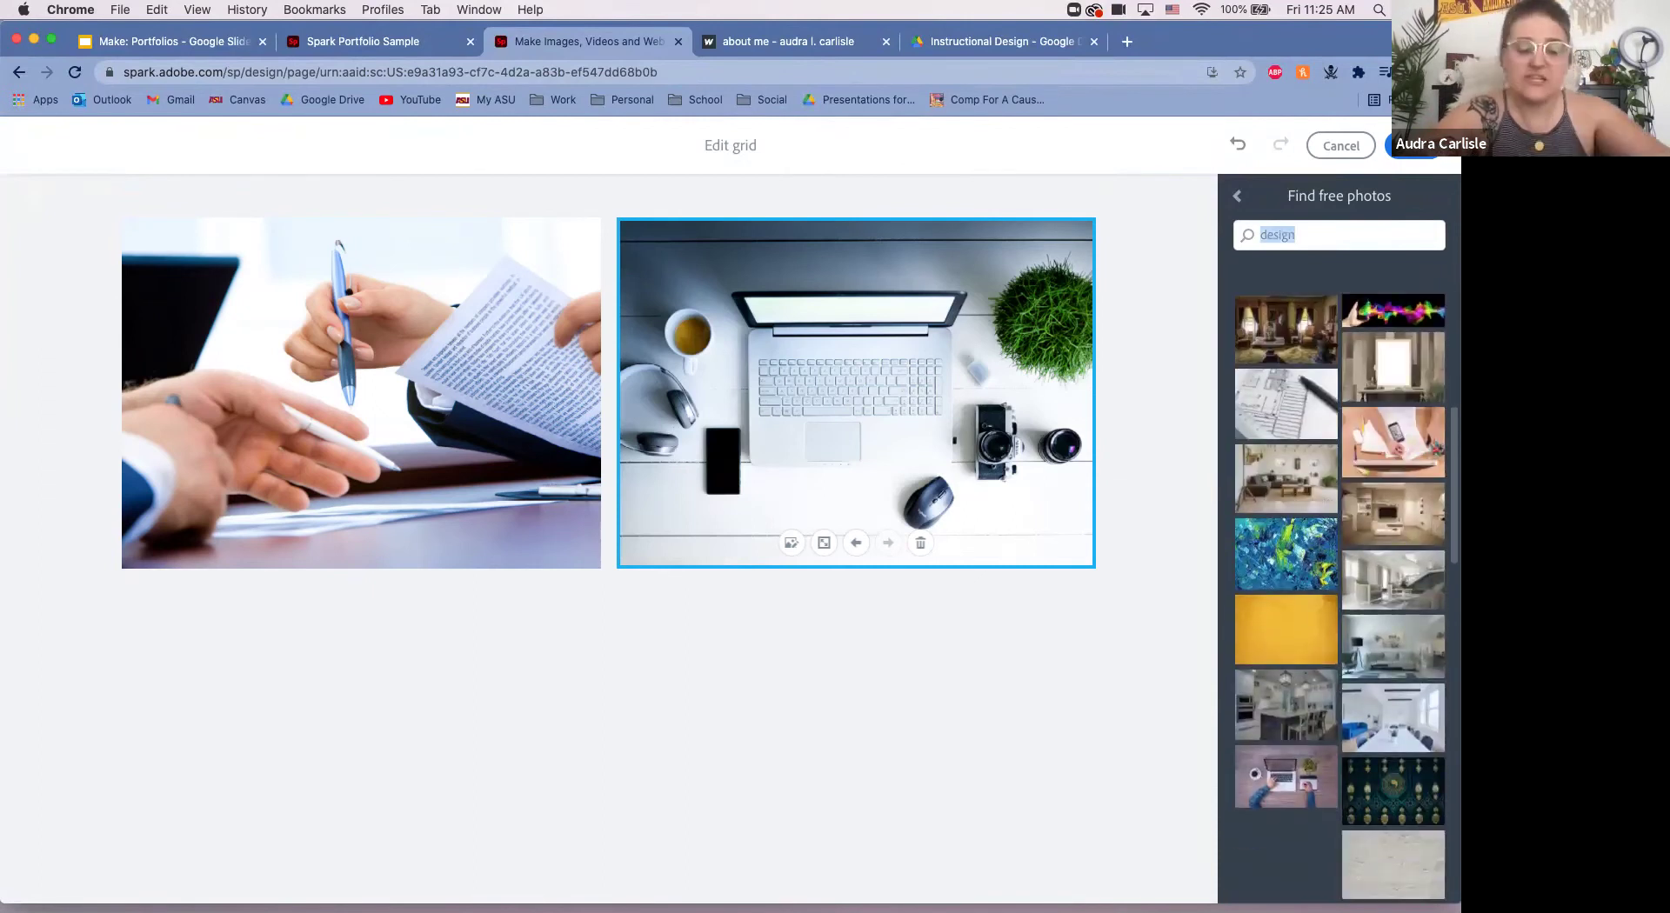
text(teaching)
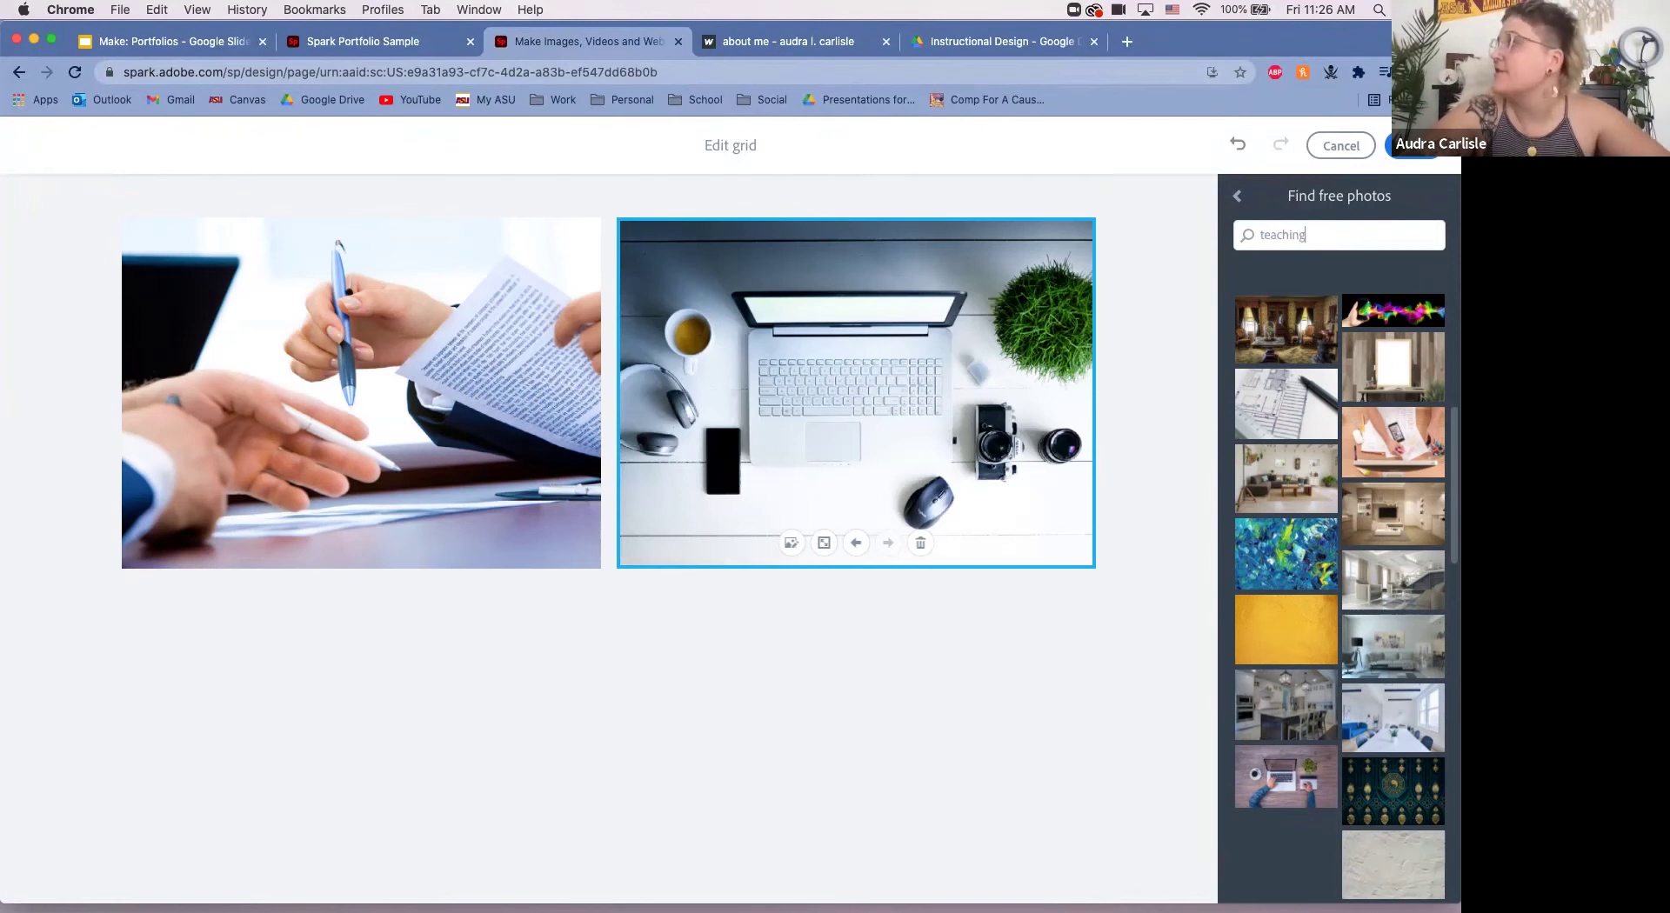
key(Return)
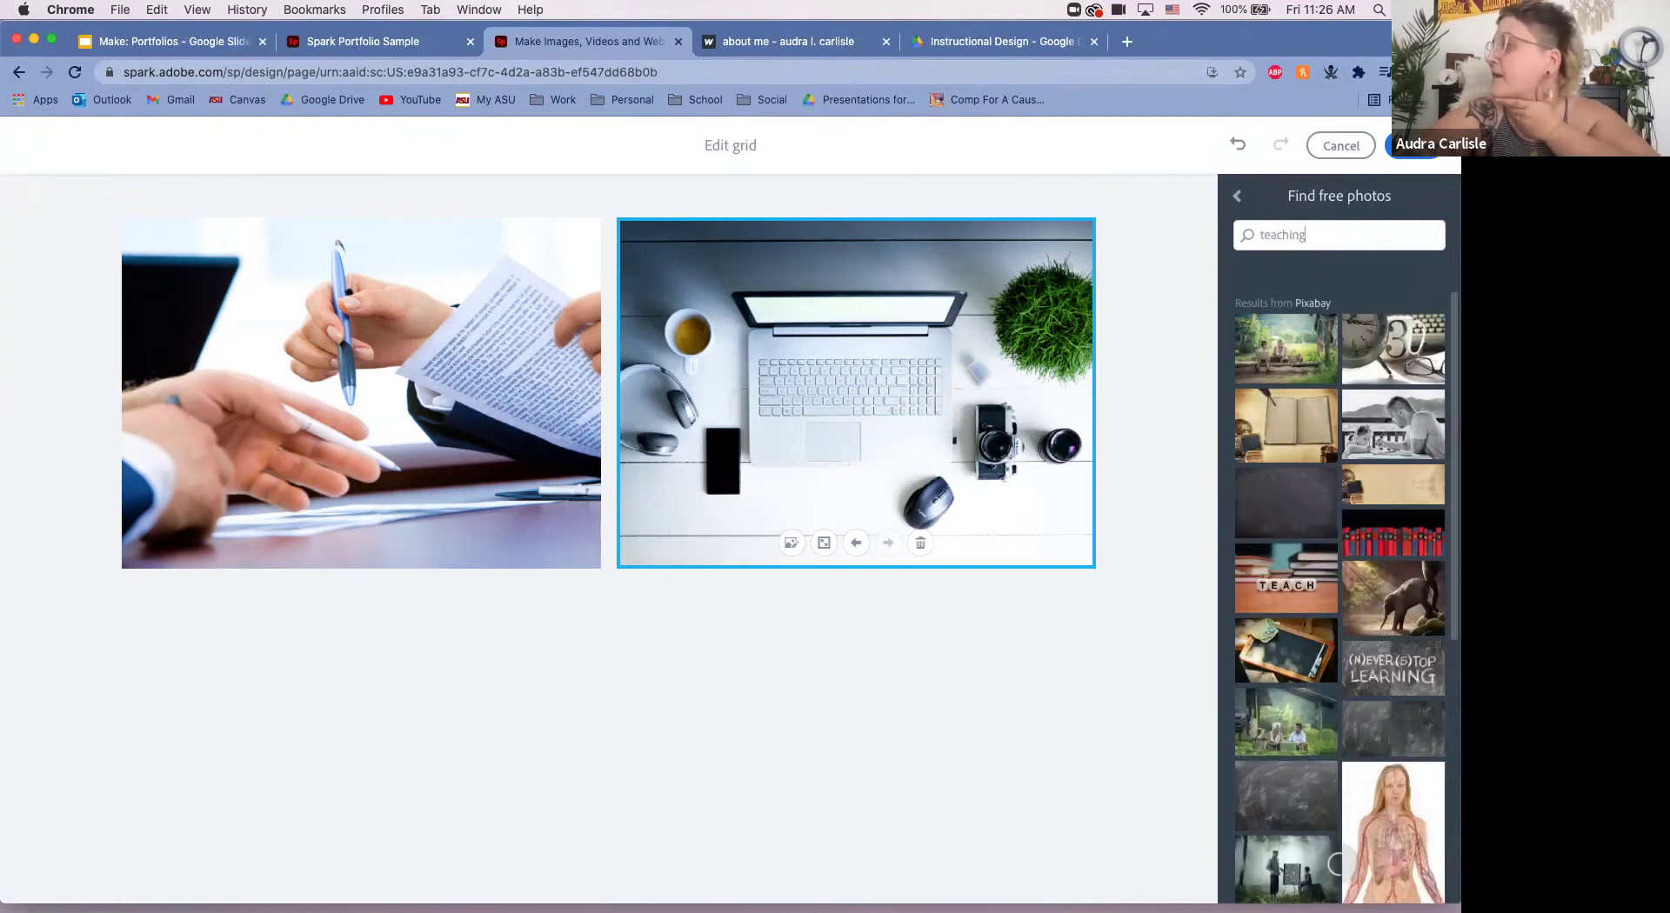
scroll(1339, 600, down, 3)
scroll(1339, 600, down, 4)
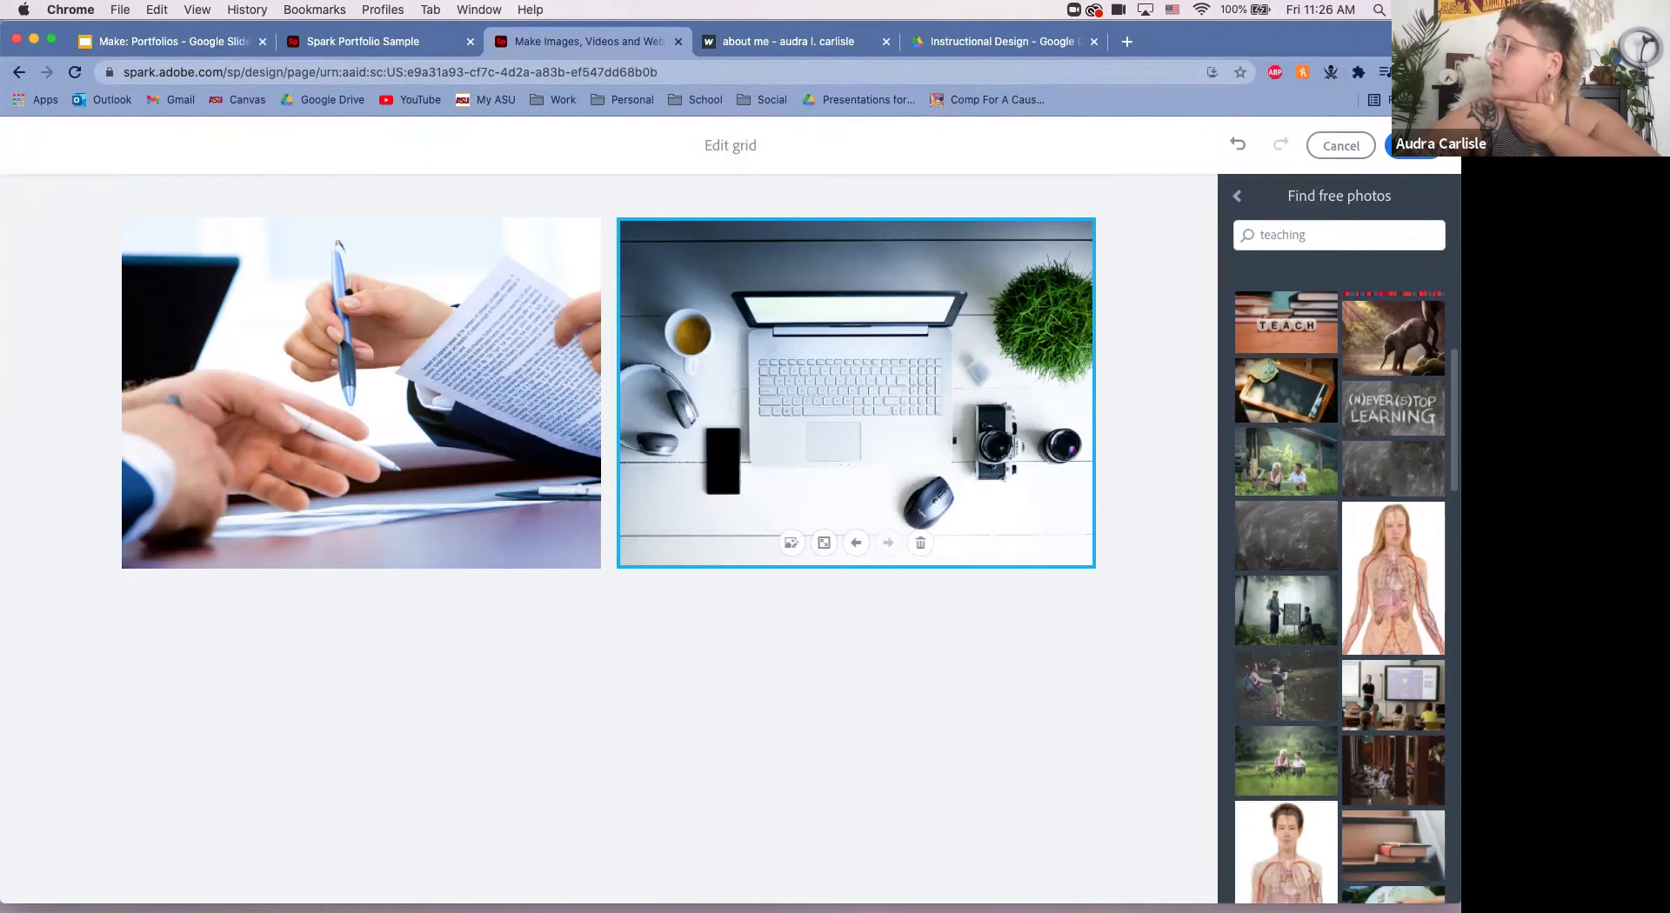
scroll(1339, 600, down, 3)
scroll(1339, 600, down, 5)
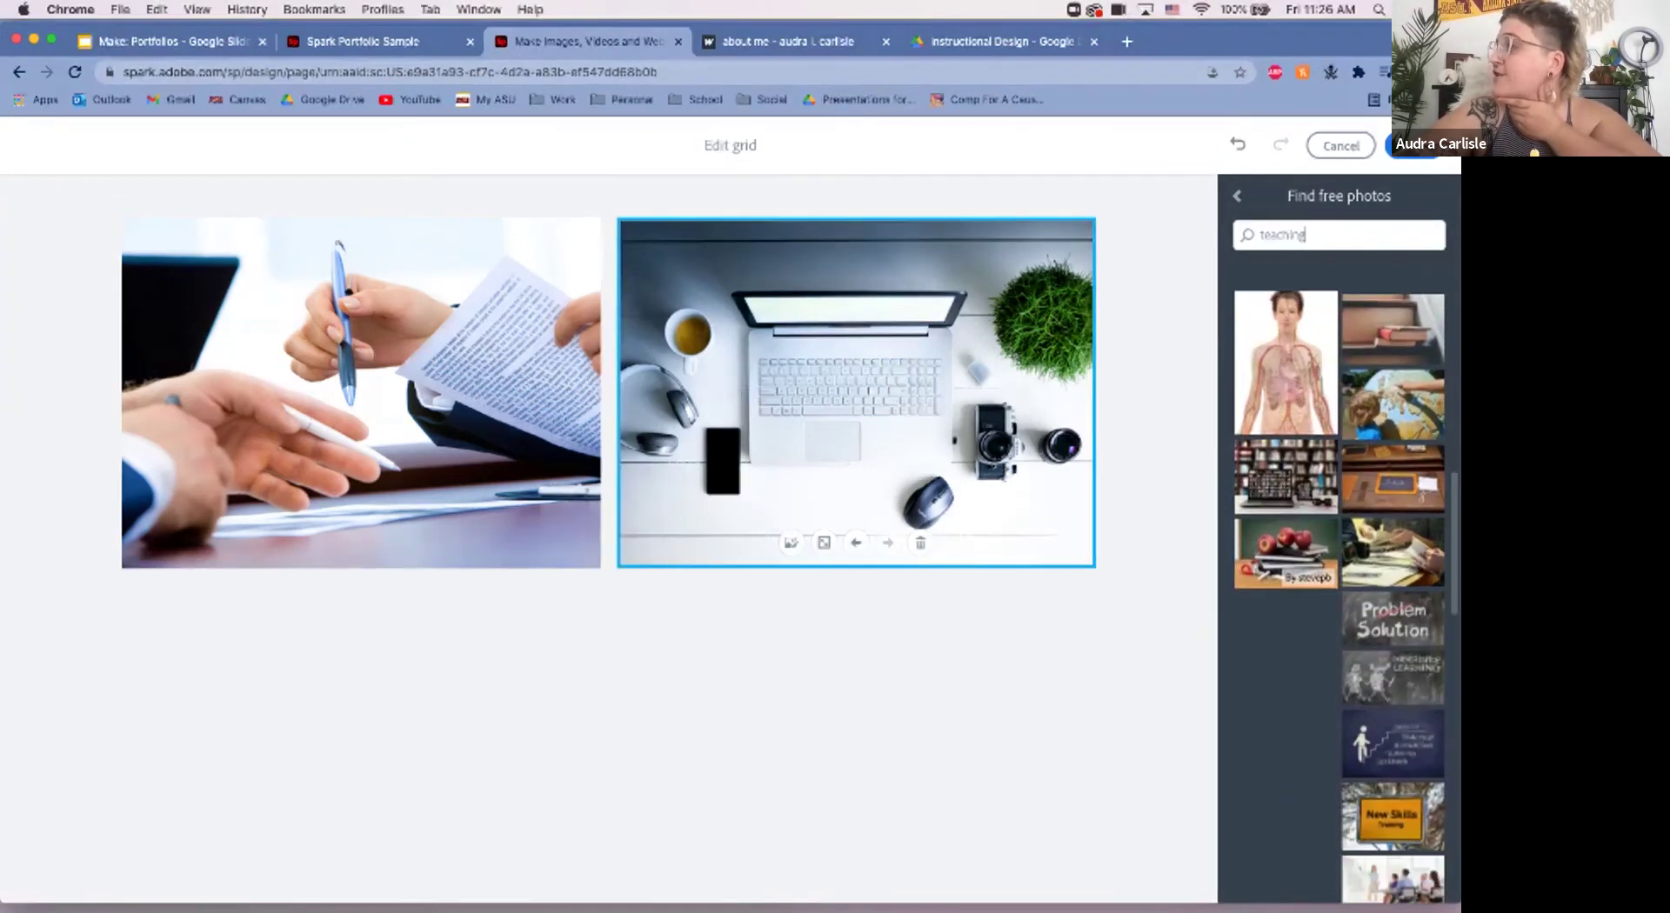
scroll(1339, 600, down, 3)
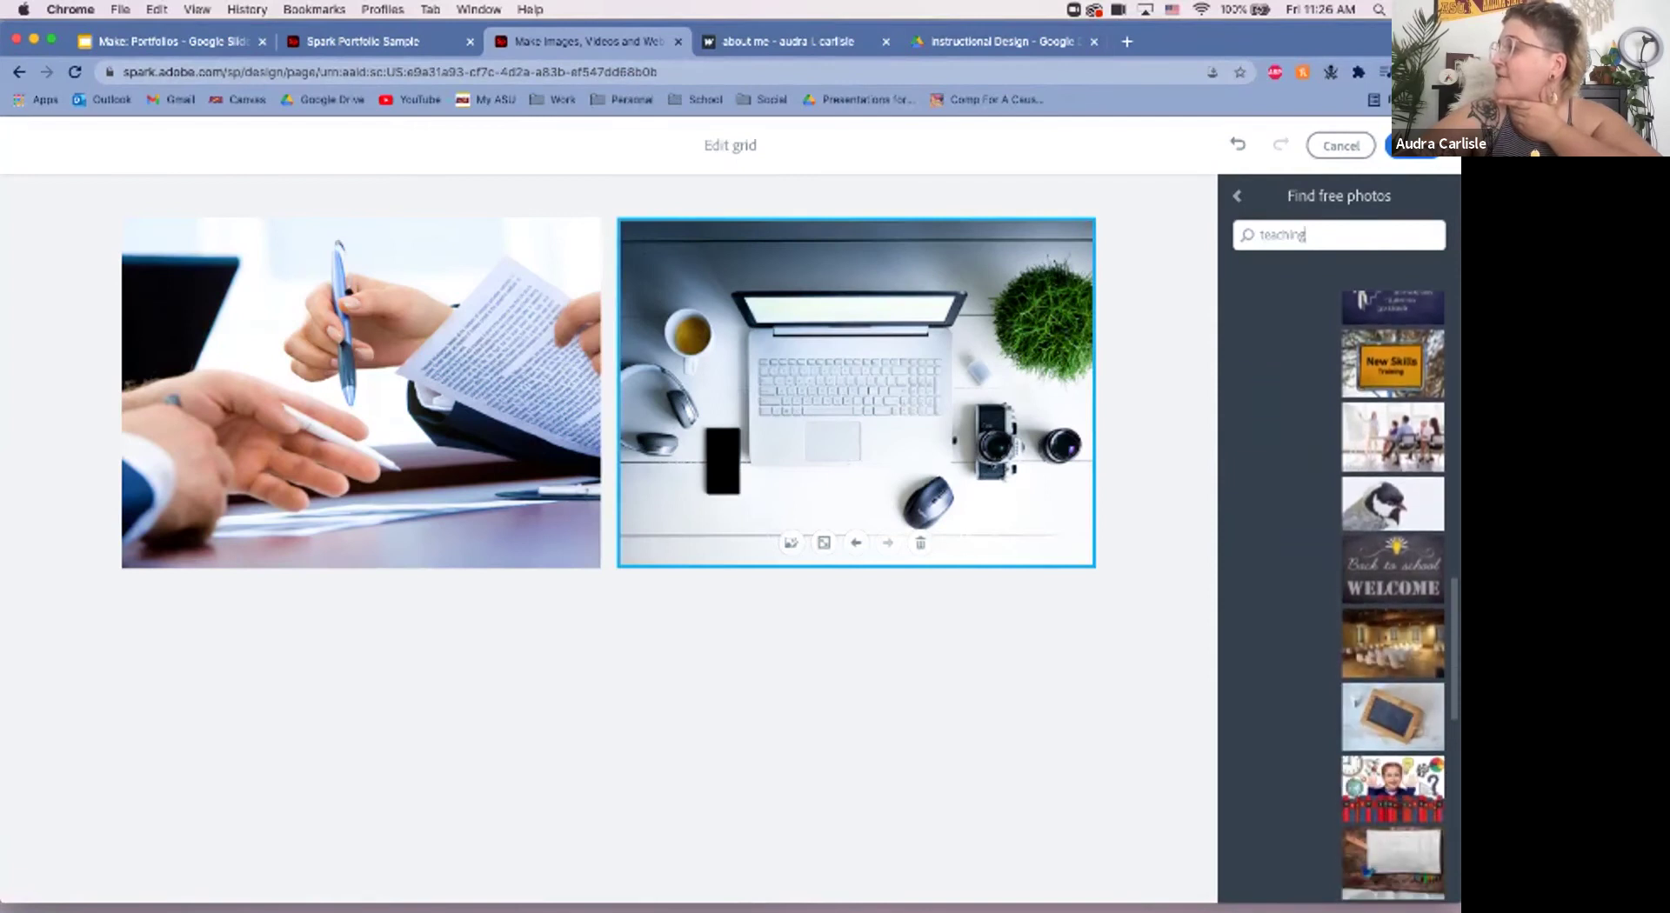
scroll(1339, 863, down, 6)
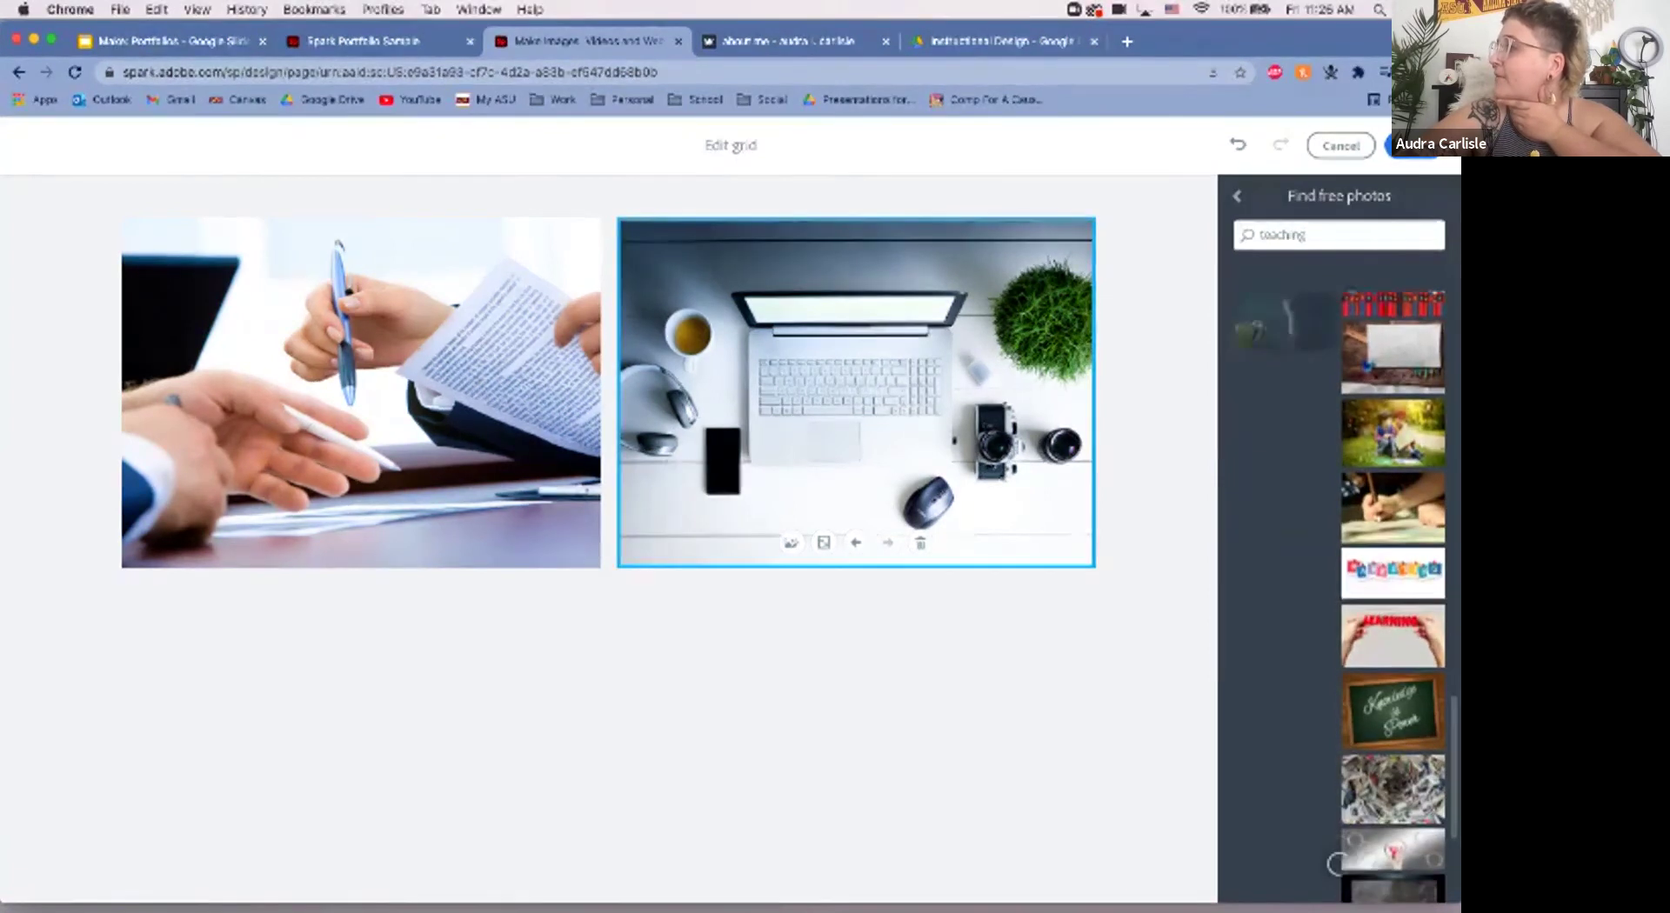
scroll(1339, 862, down, 2)
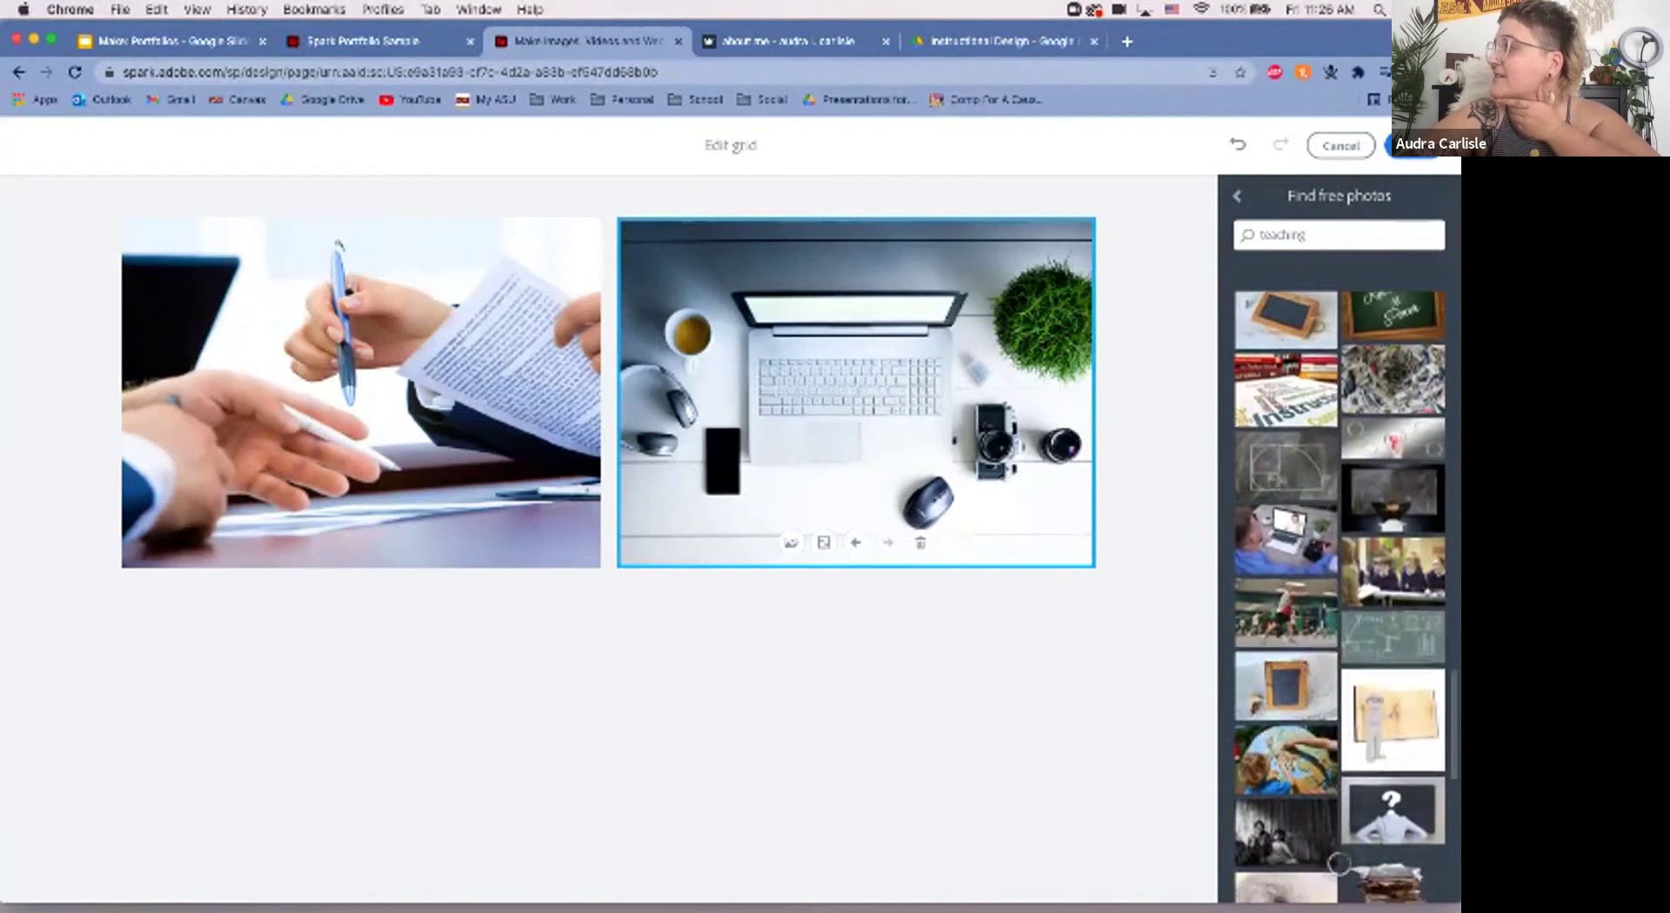
scroll(1340, 600, down, 4)
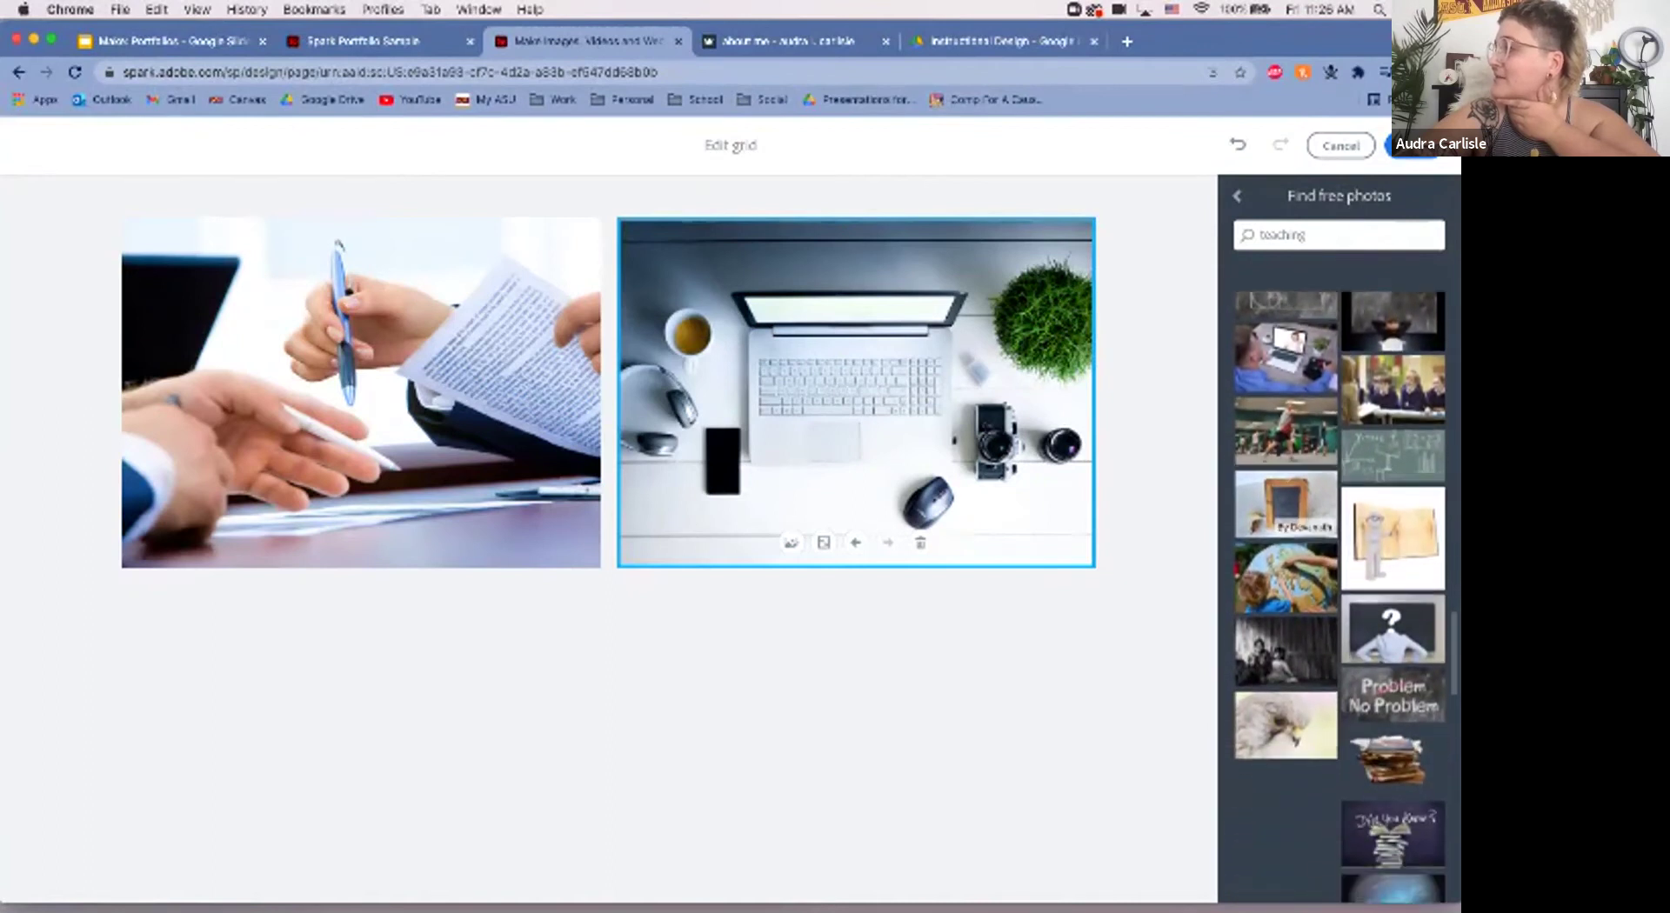
scroll(1340, 600, down, 7)
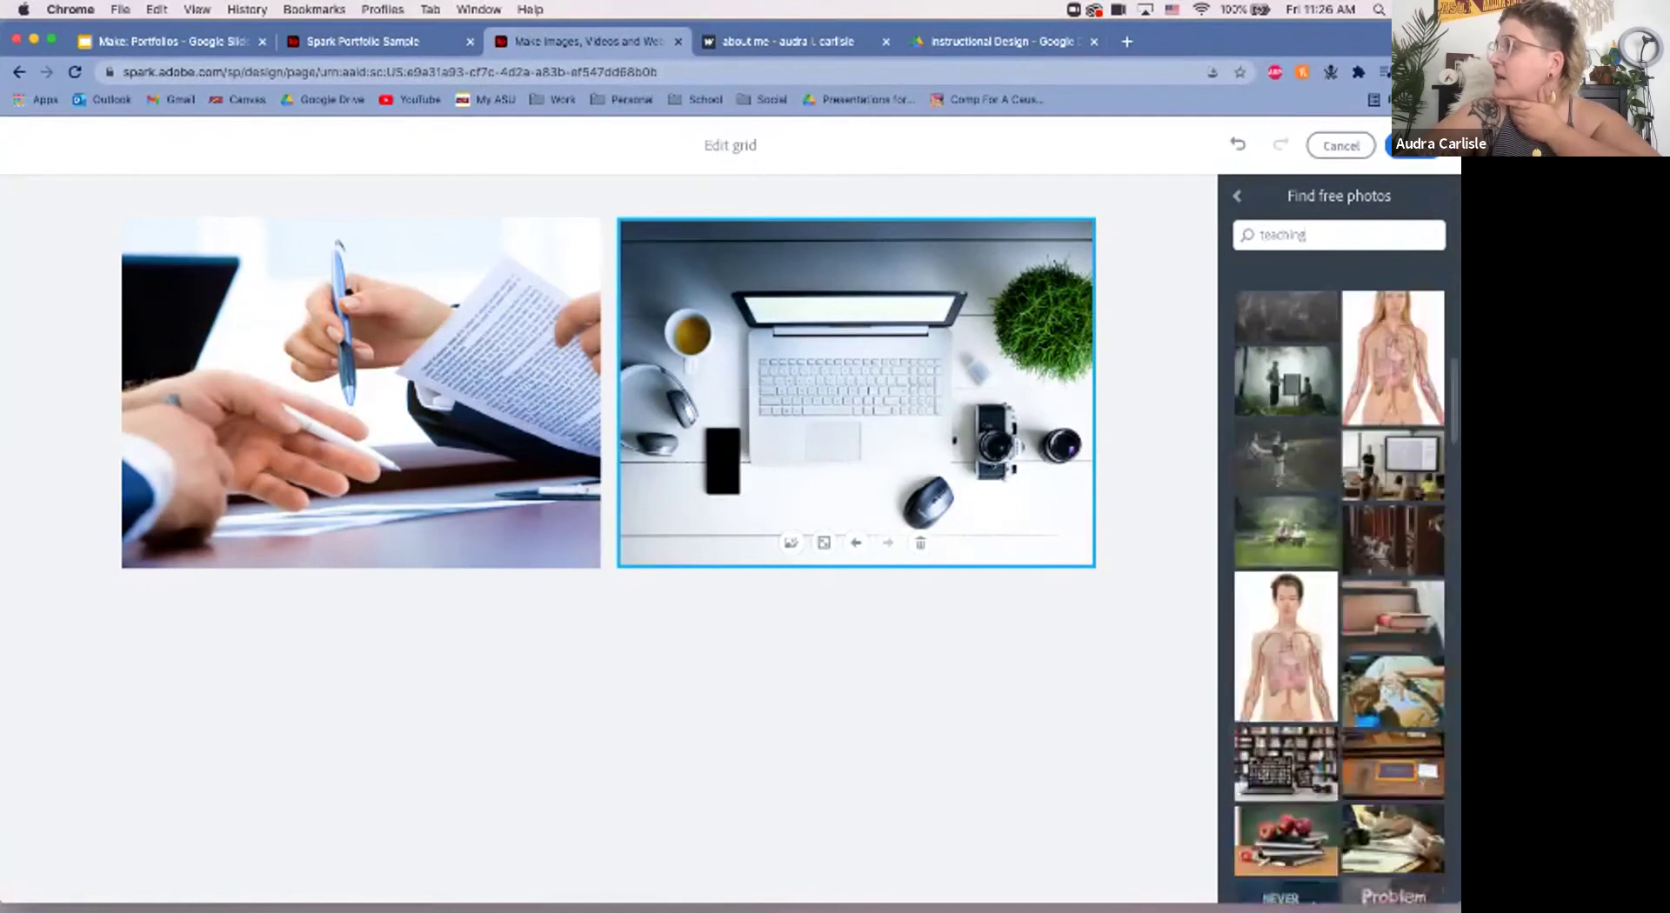
Step: Search the free photos for "teacher" and add the photos of the woman writing on a chalkboard and the man speaking with a microphone
key(BackSpace)
key(BackSpace)
key(BackSpace)
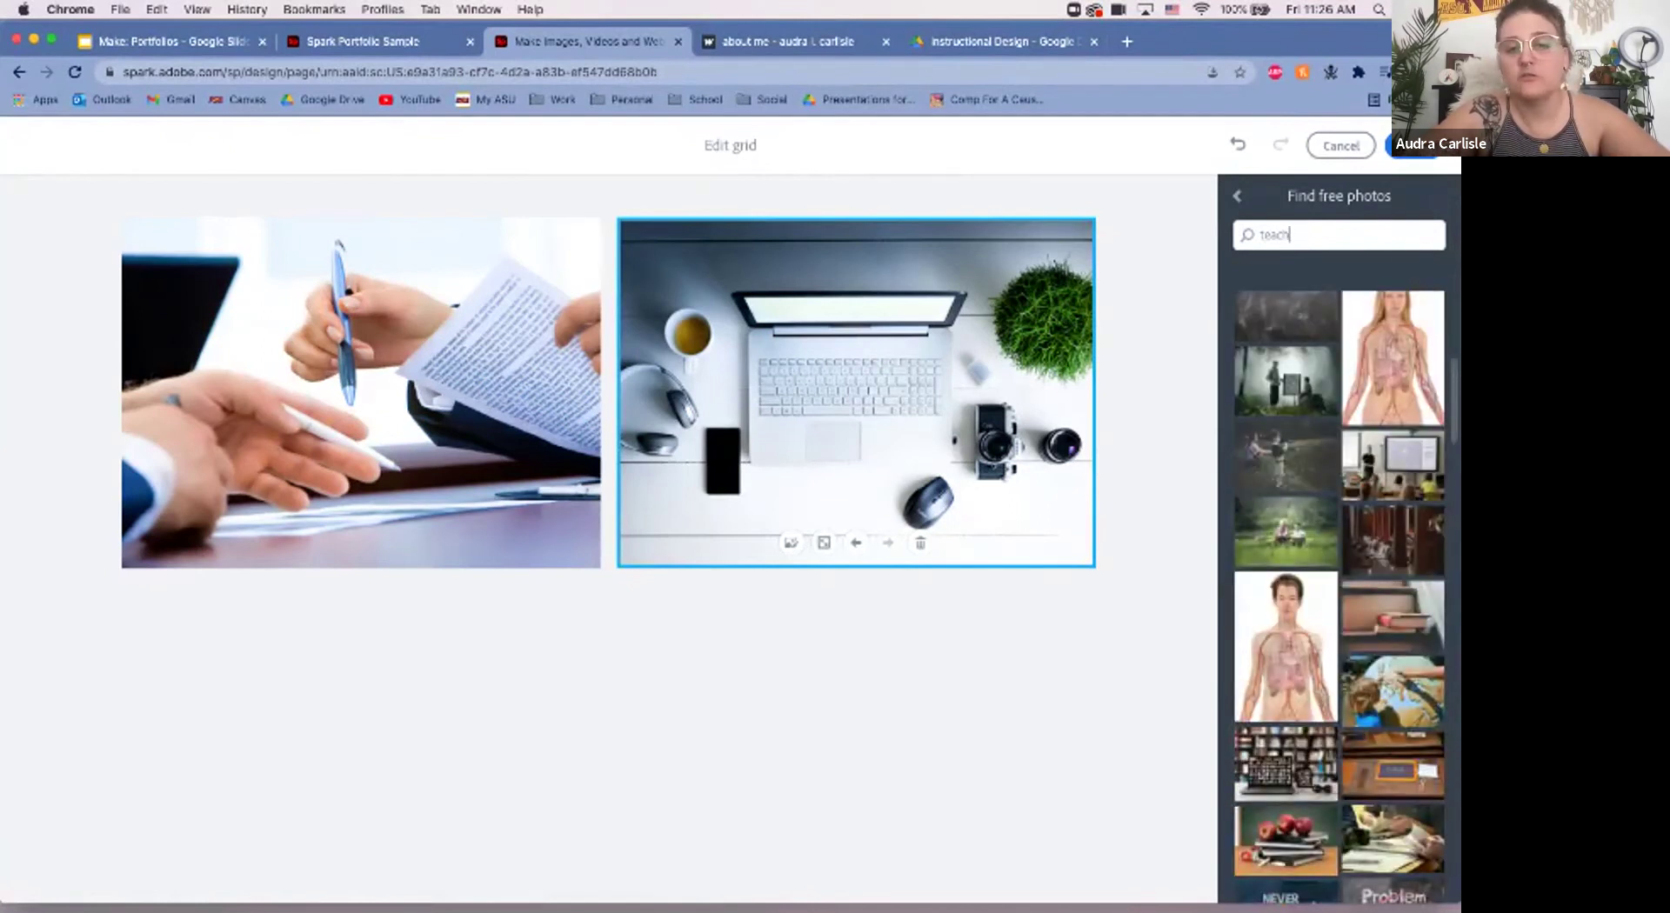
text(er)
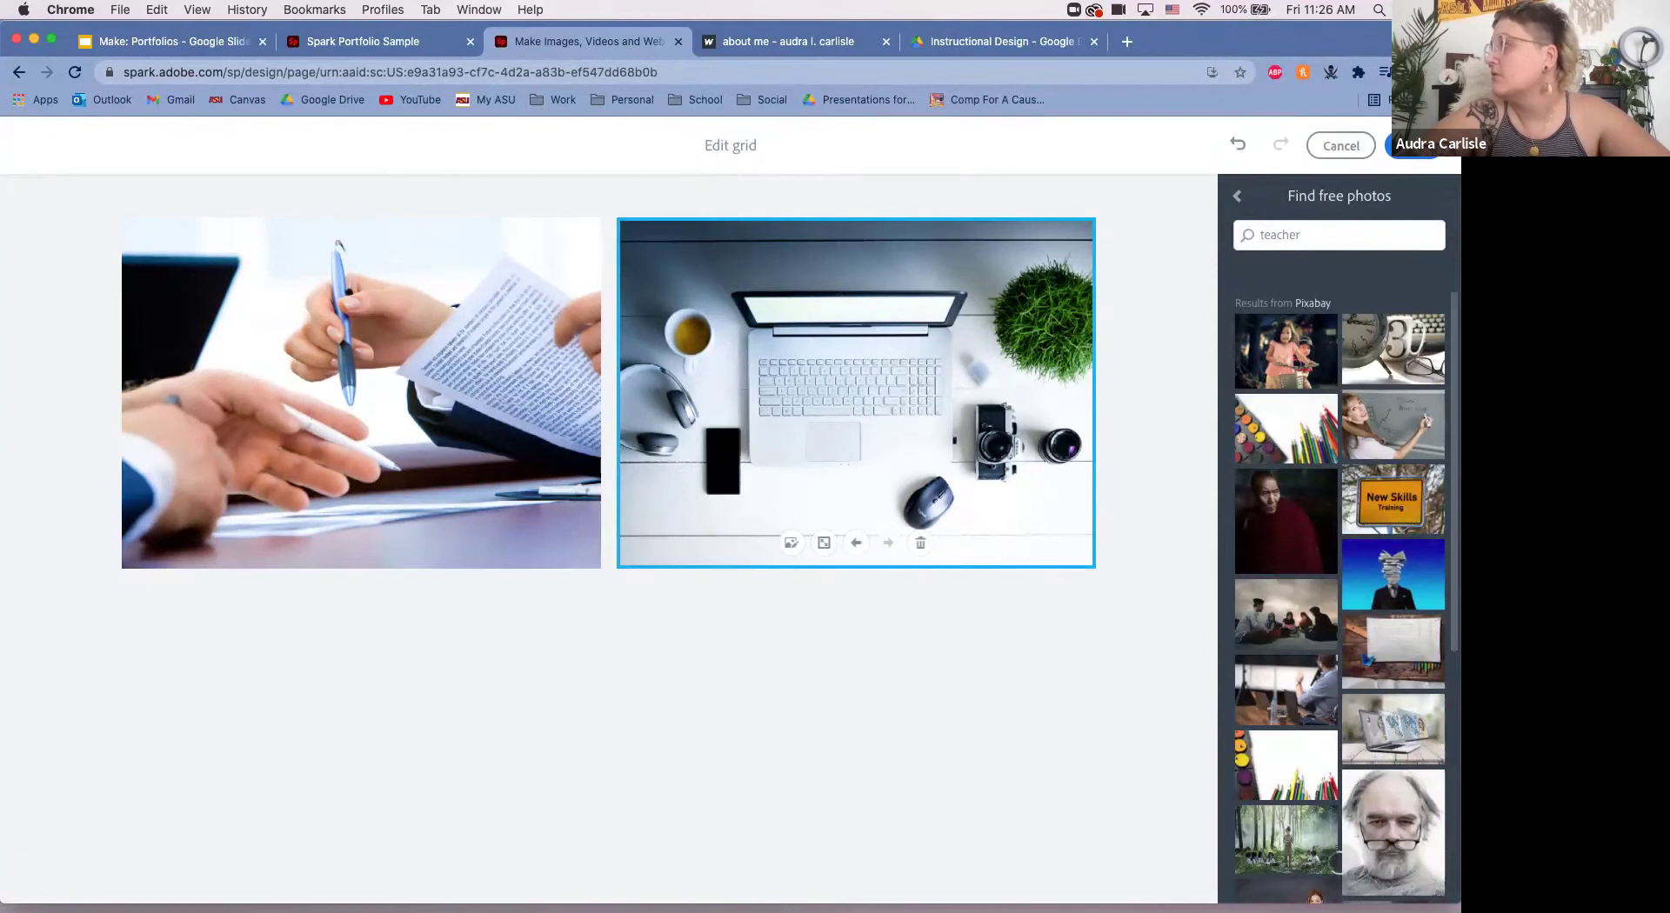
scroll(1340, 600, down, 2)
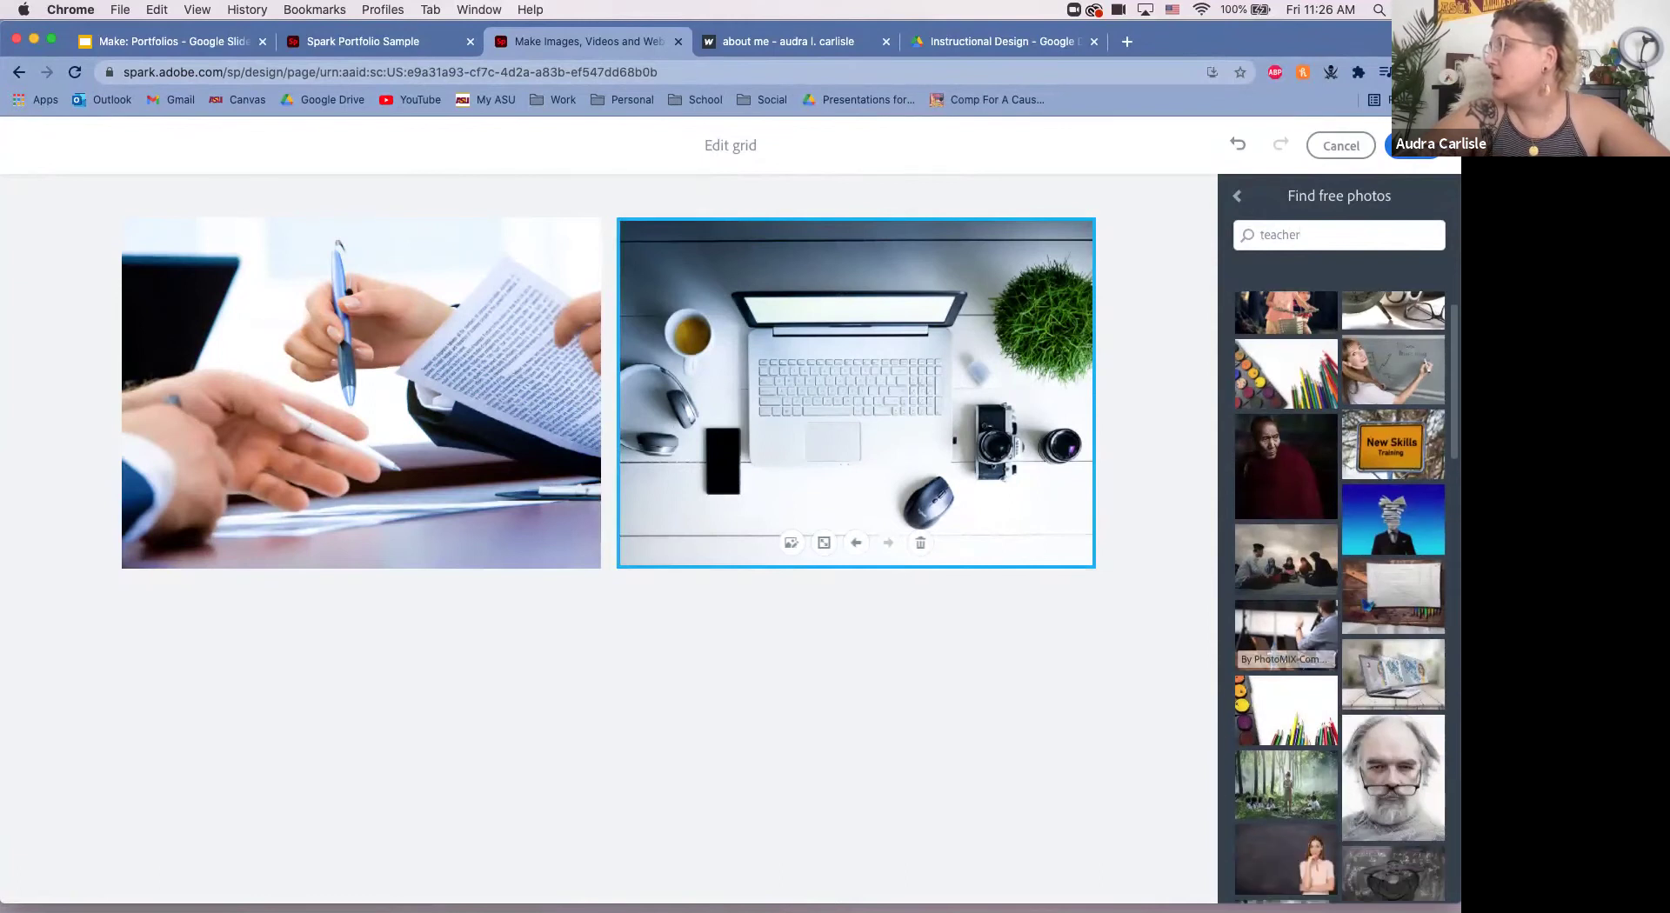
click(1392, 370)
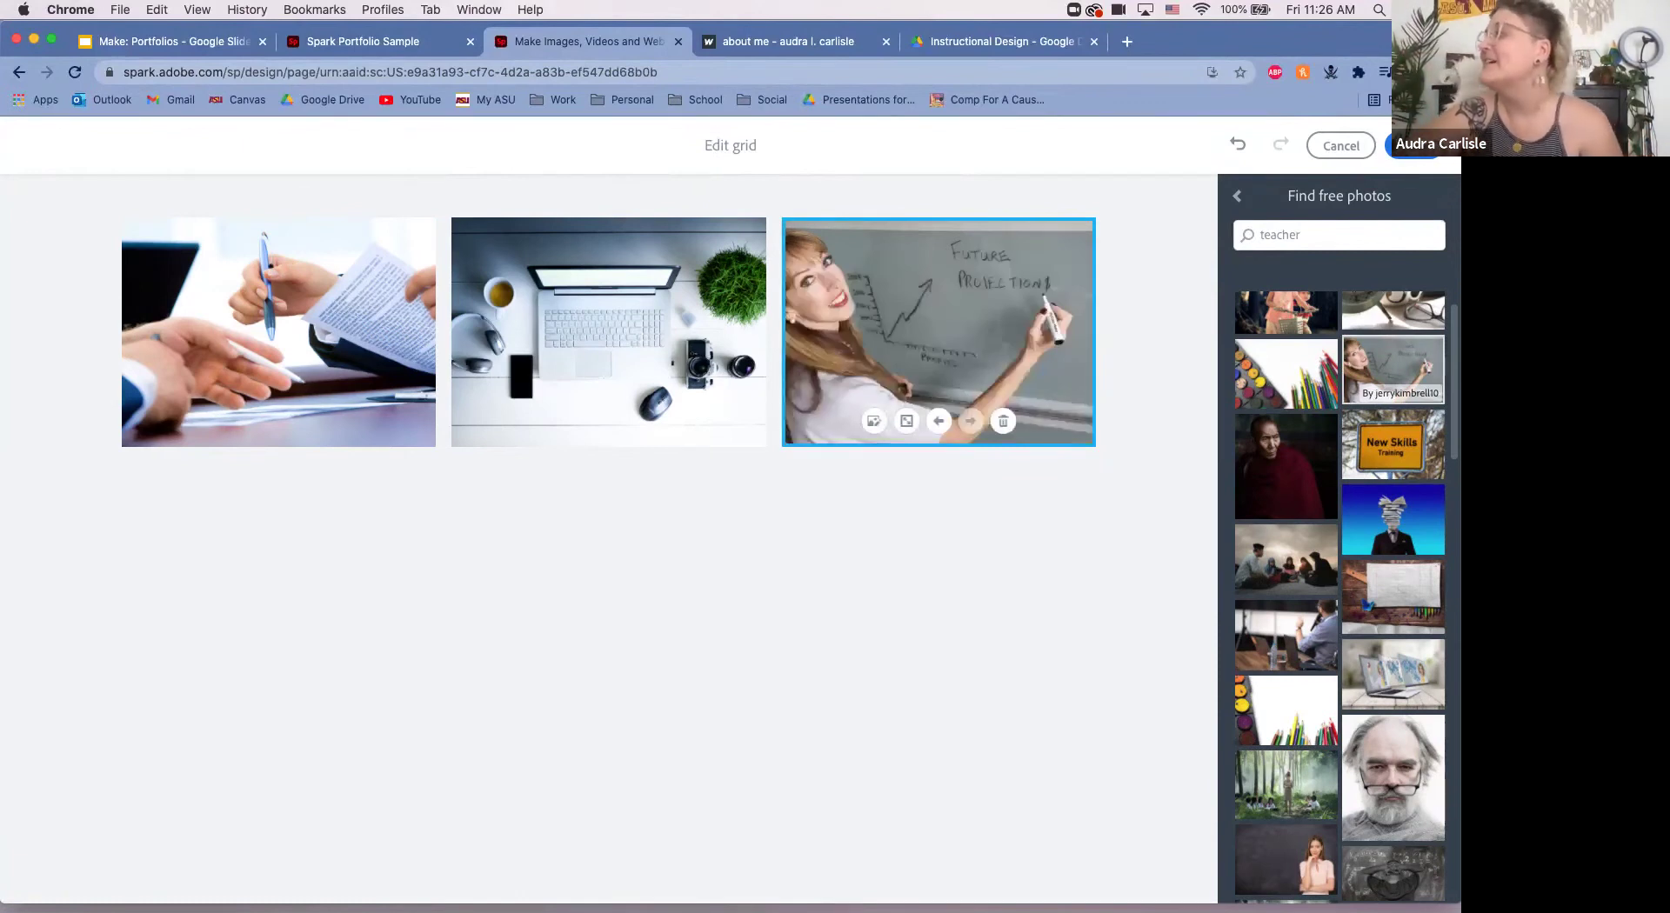
click(1285, 635)
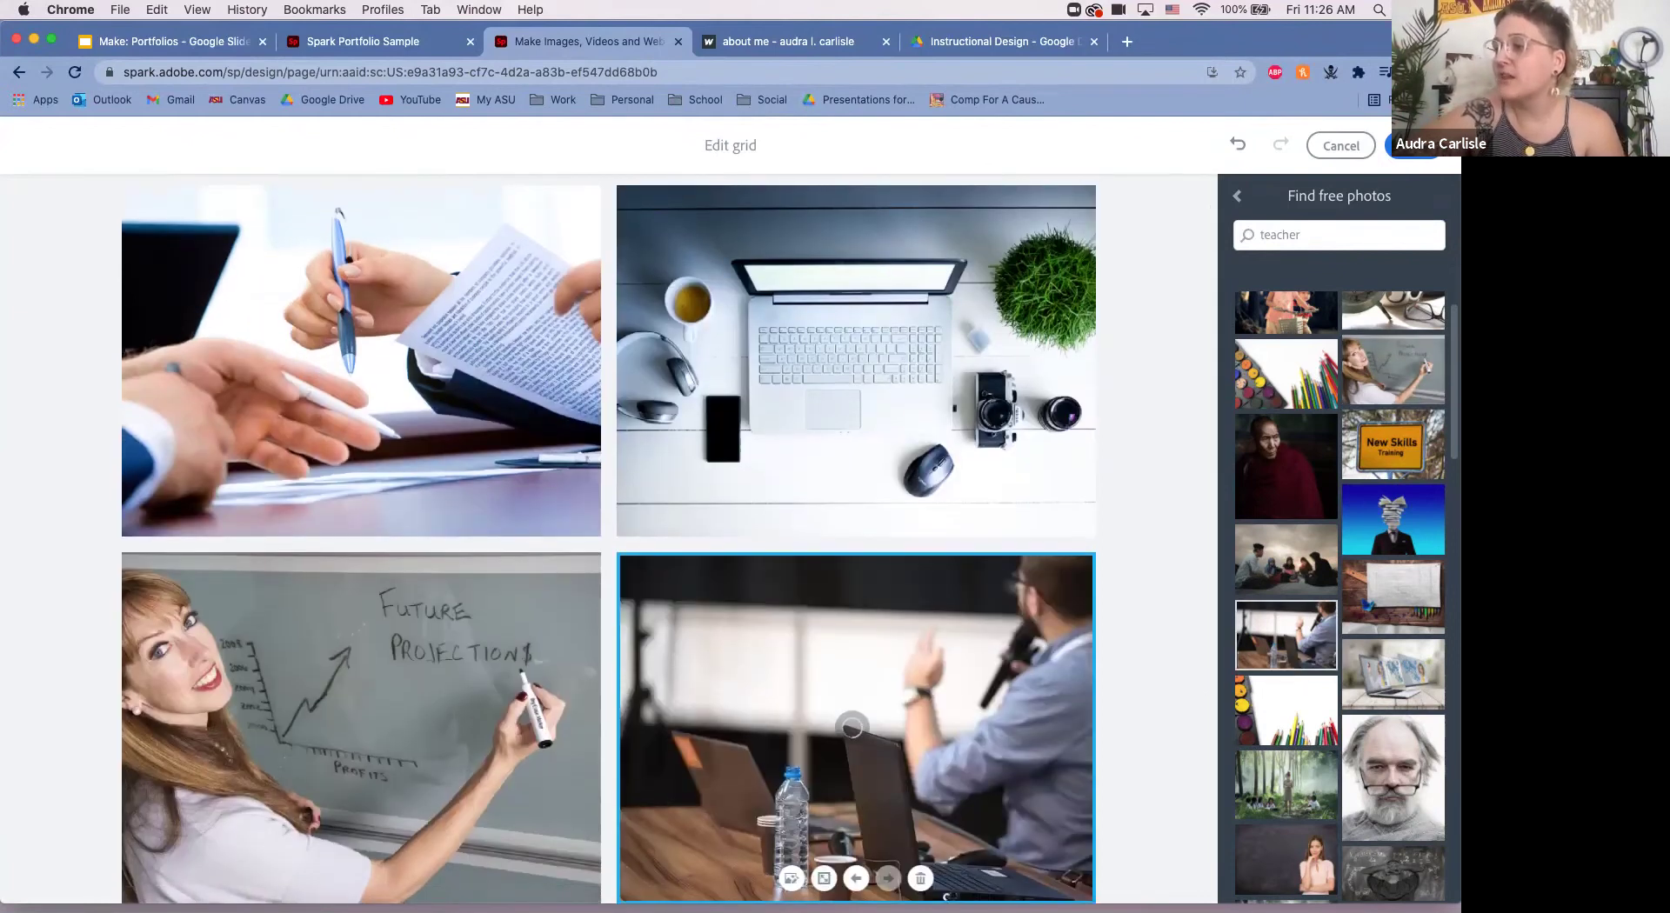
Step: Enlarge the speaker photo to the full grid width and move it forward to directly follow the photo of the hands
scroll(792, 870, down, 1)
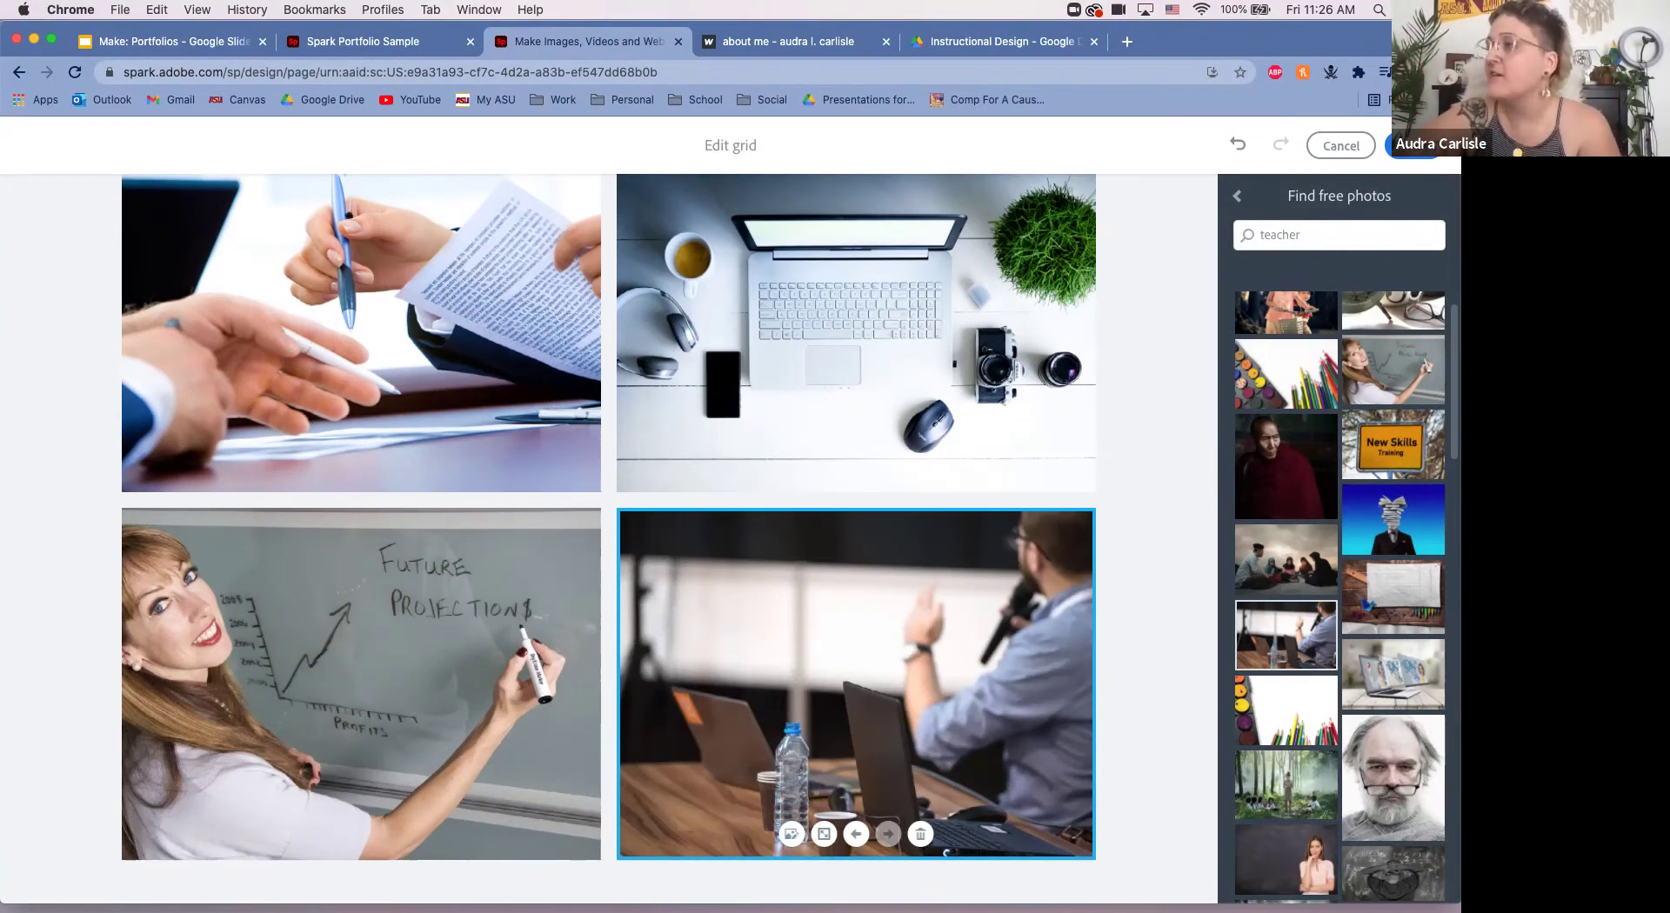
click(823, 834)
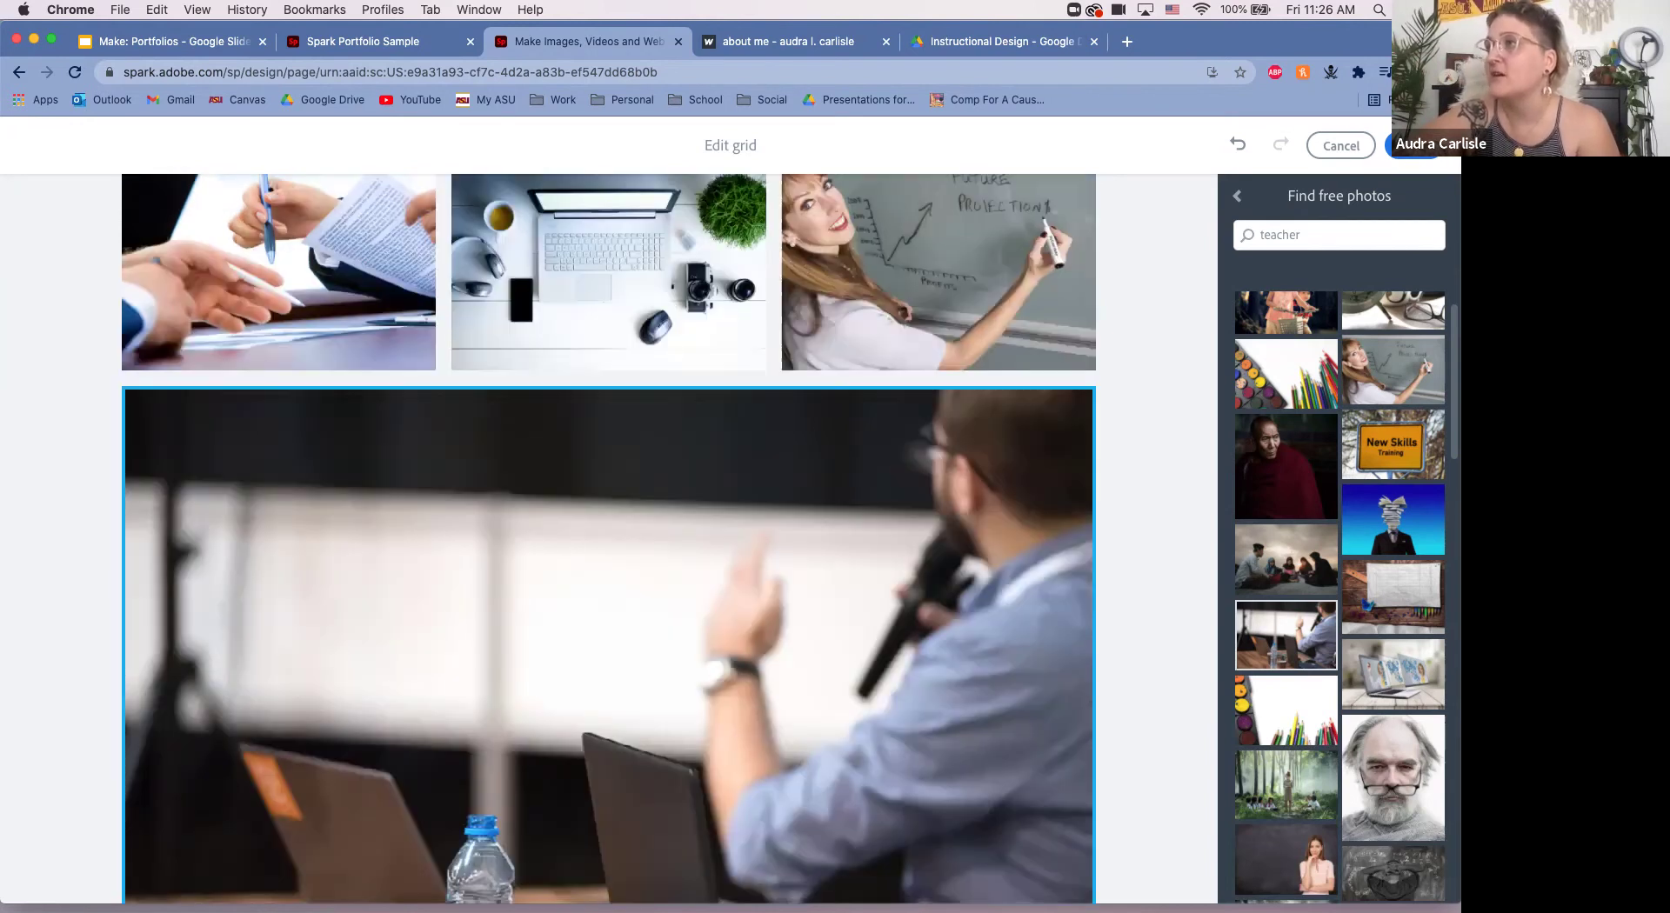
scroll(609, 539, up, 2)
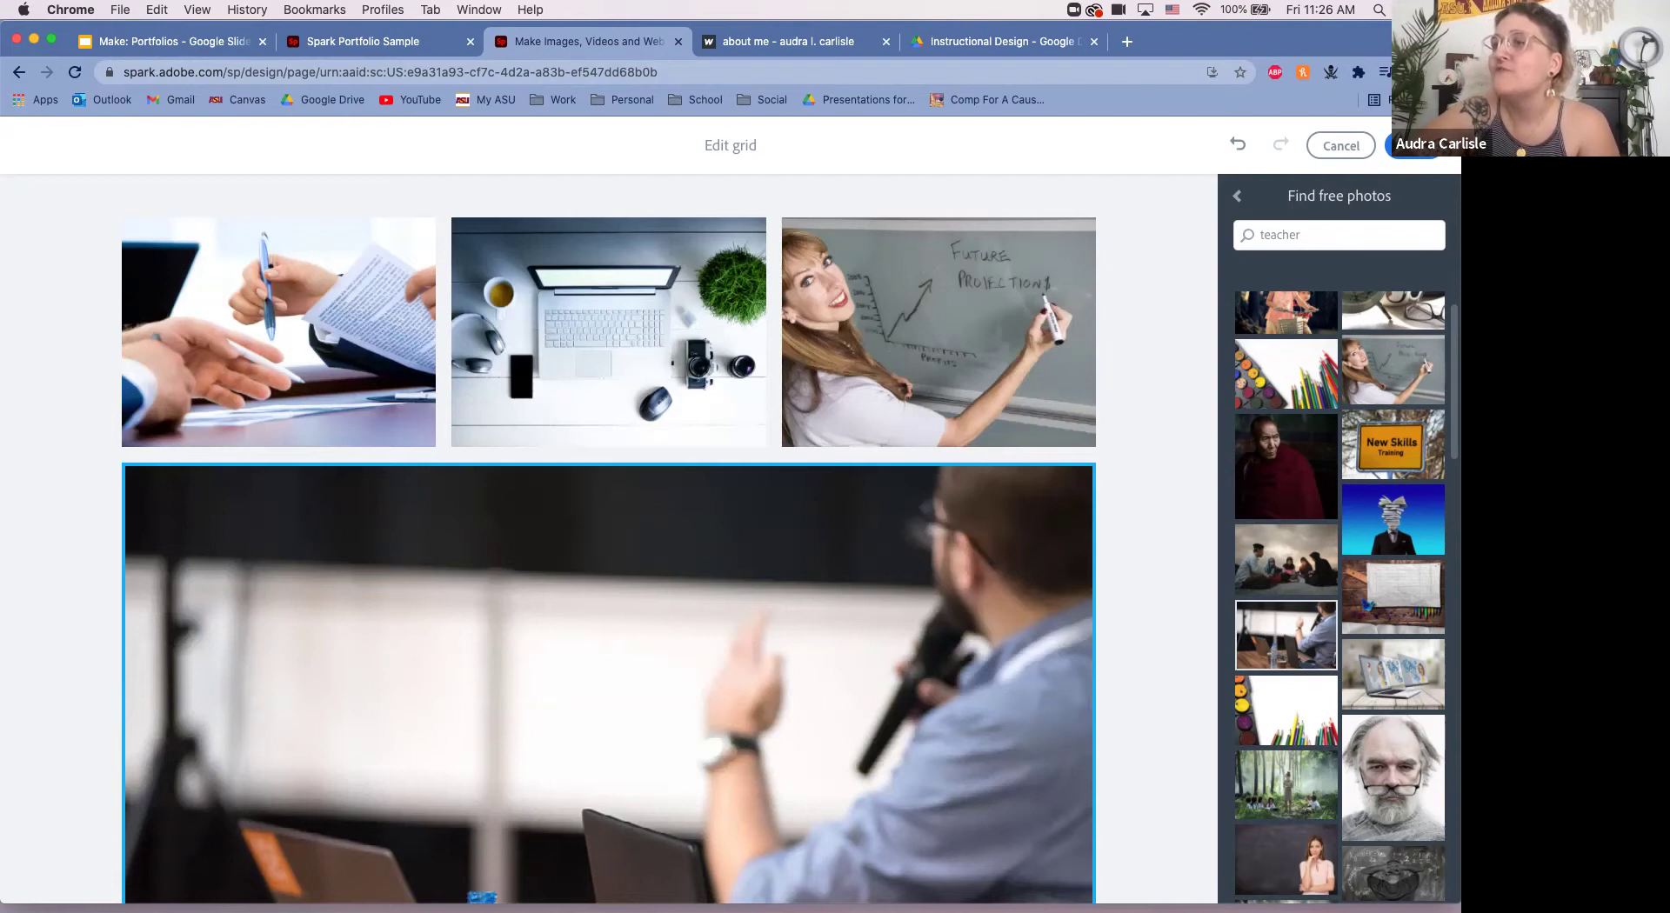
scroll(609, 539, down, 3)
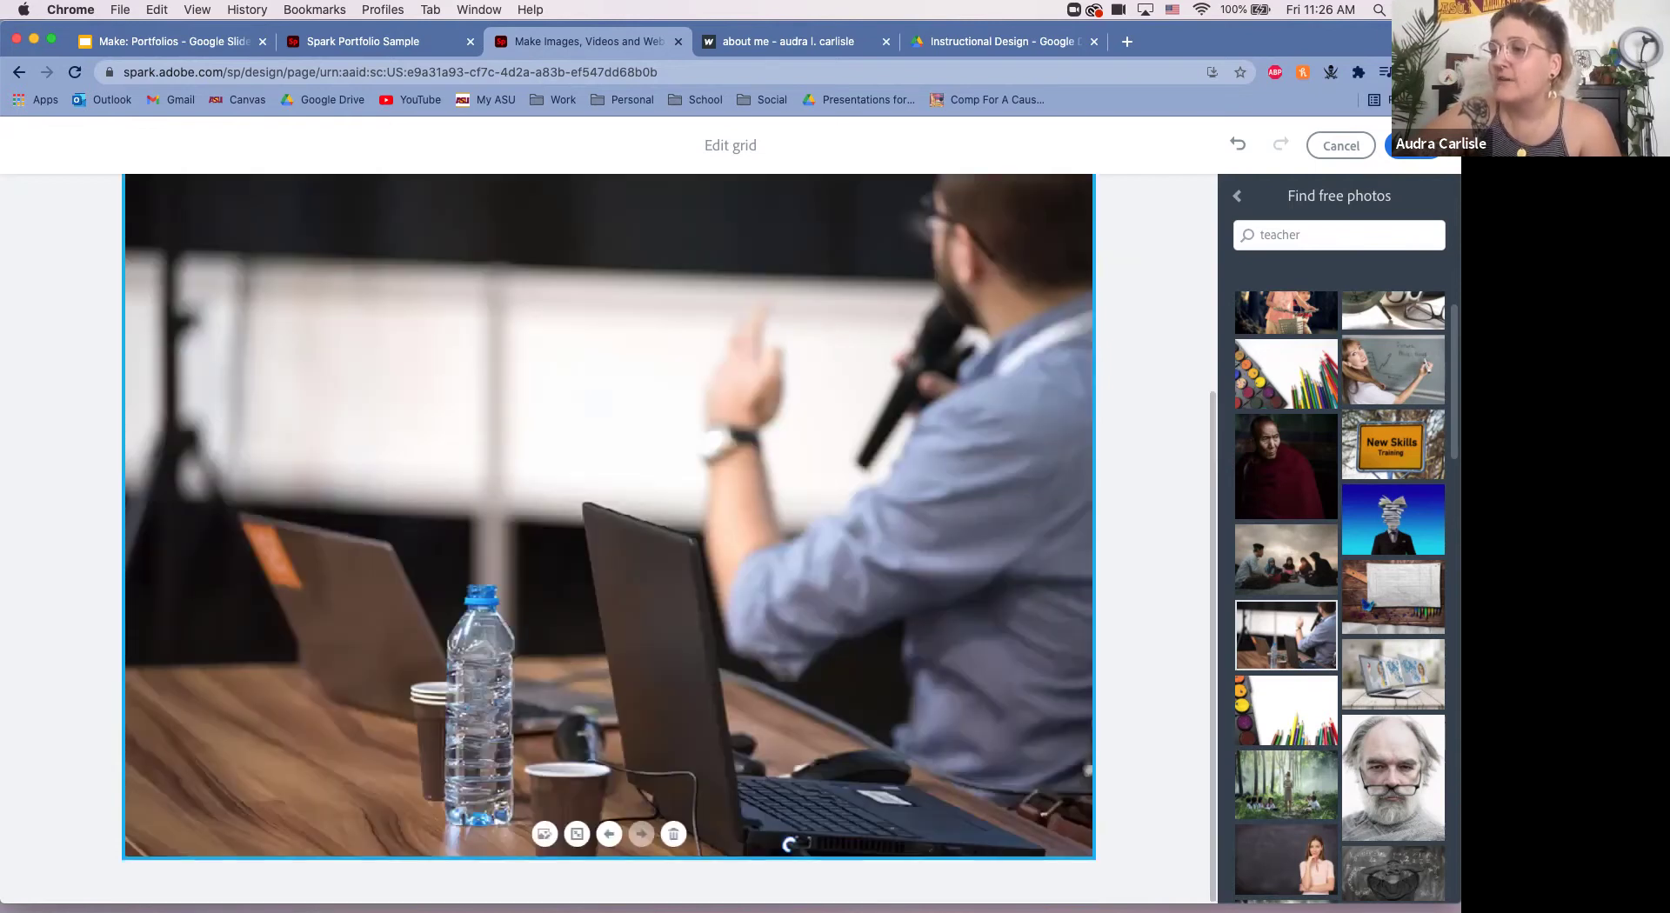
scroll(609, 834, up, 1)
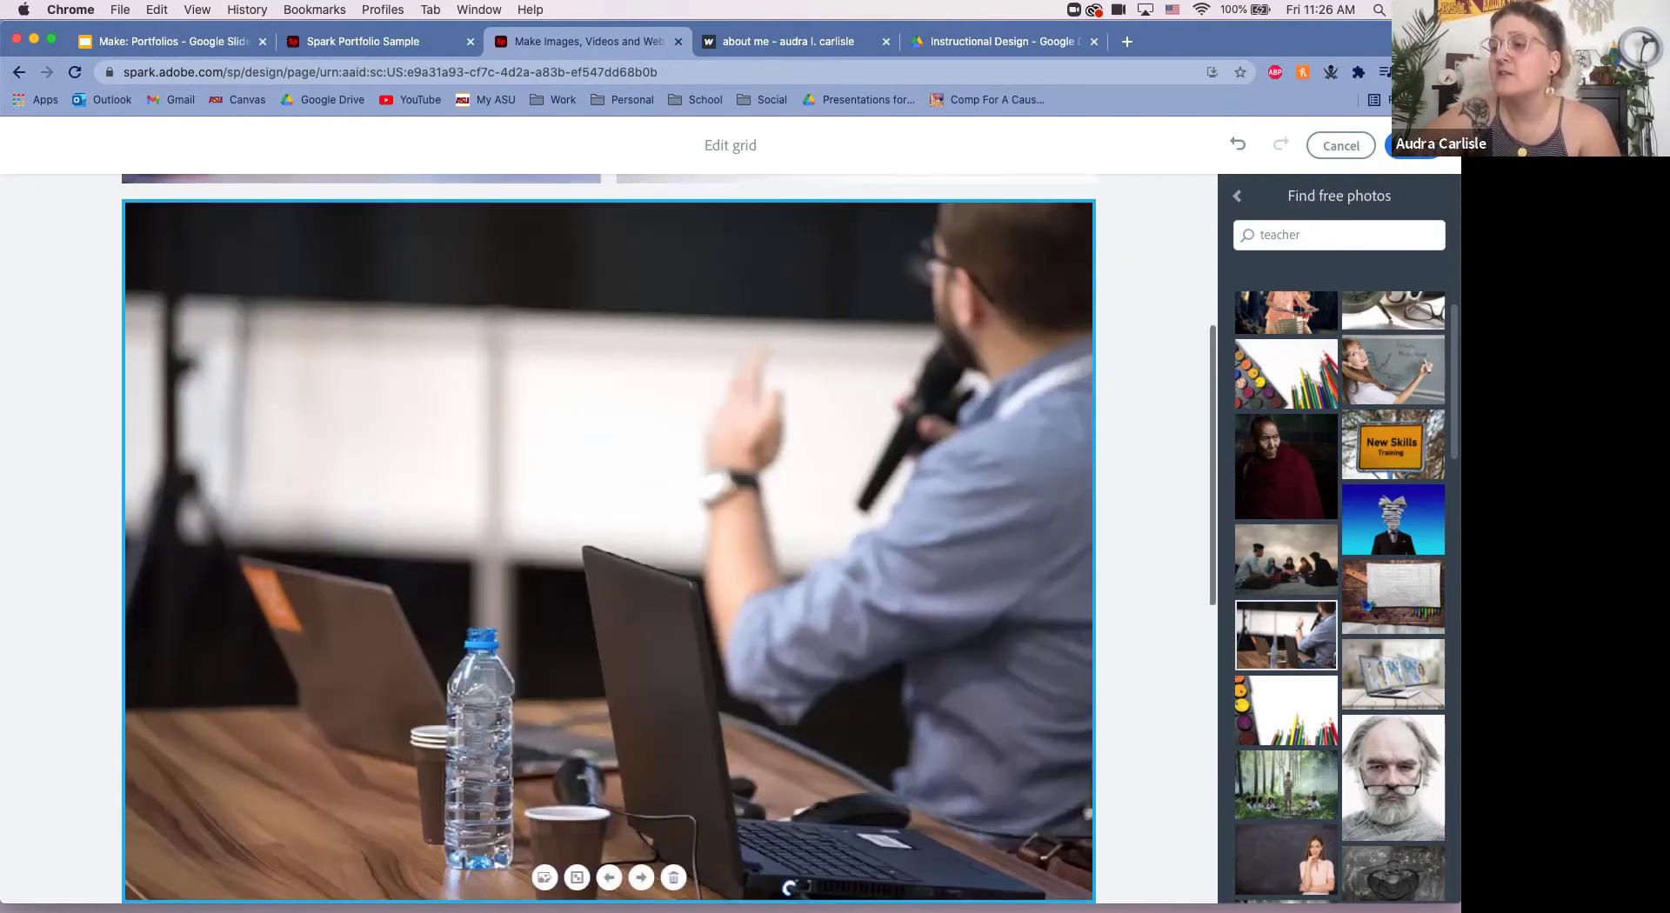
scroll(609, 834, up, 4)
scroll(609, 539, up, 5)
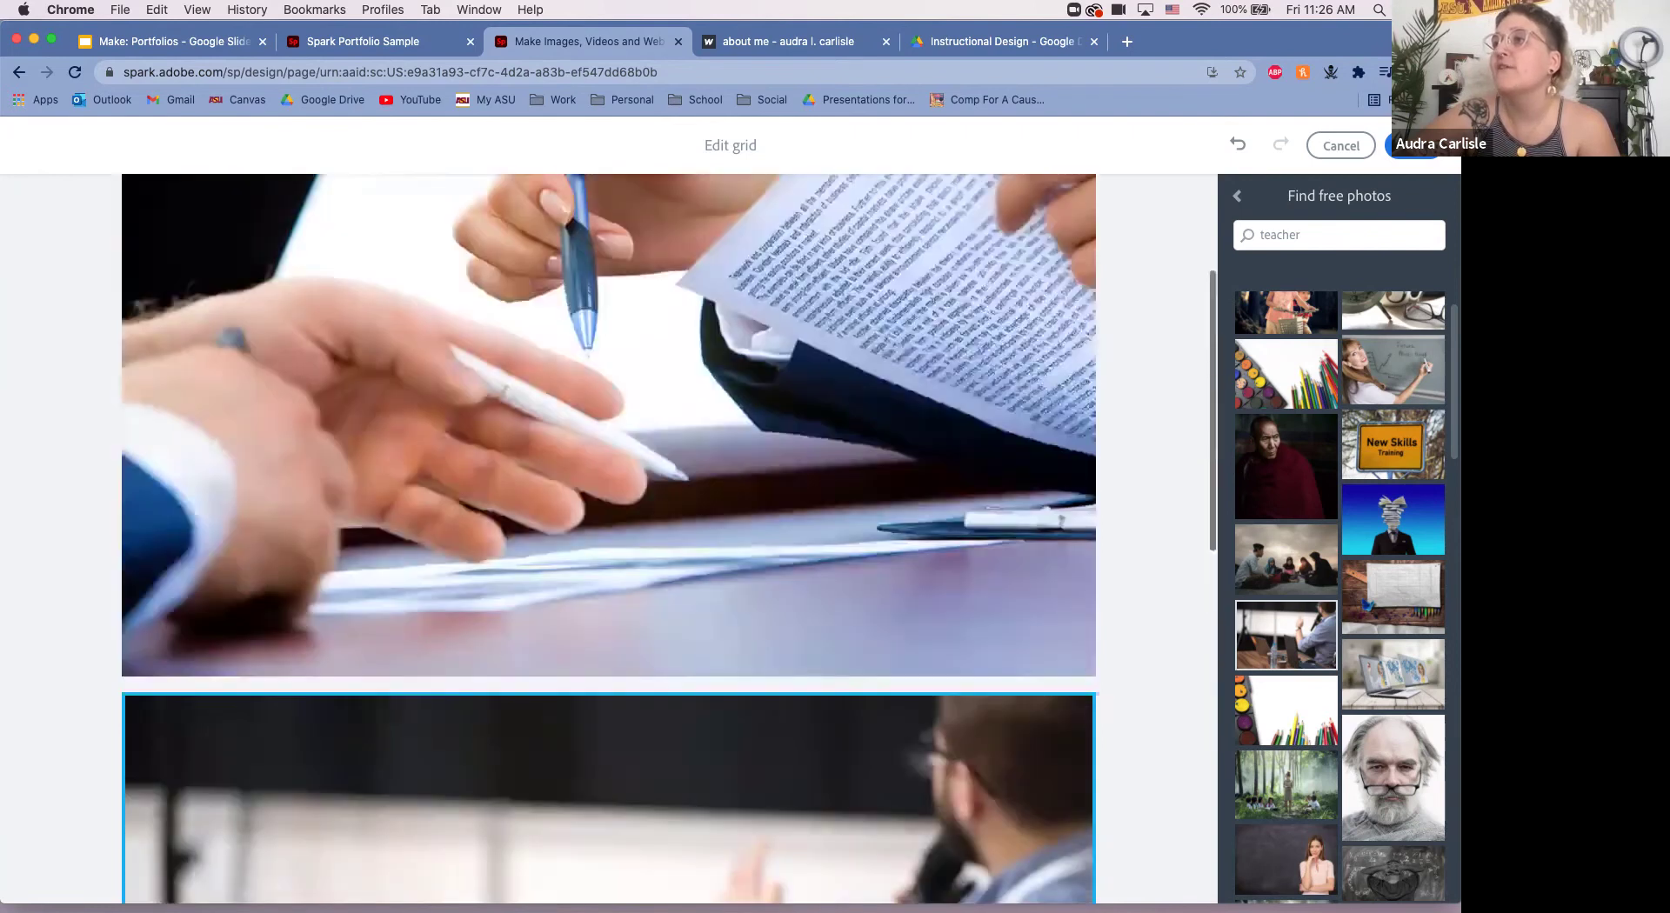
scroll(608, 539, down, 6)
scroll(609, 540, down, 7)
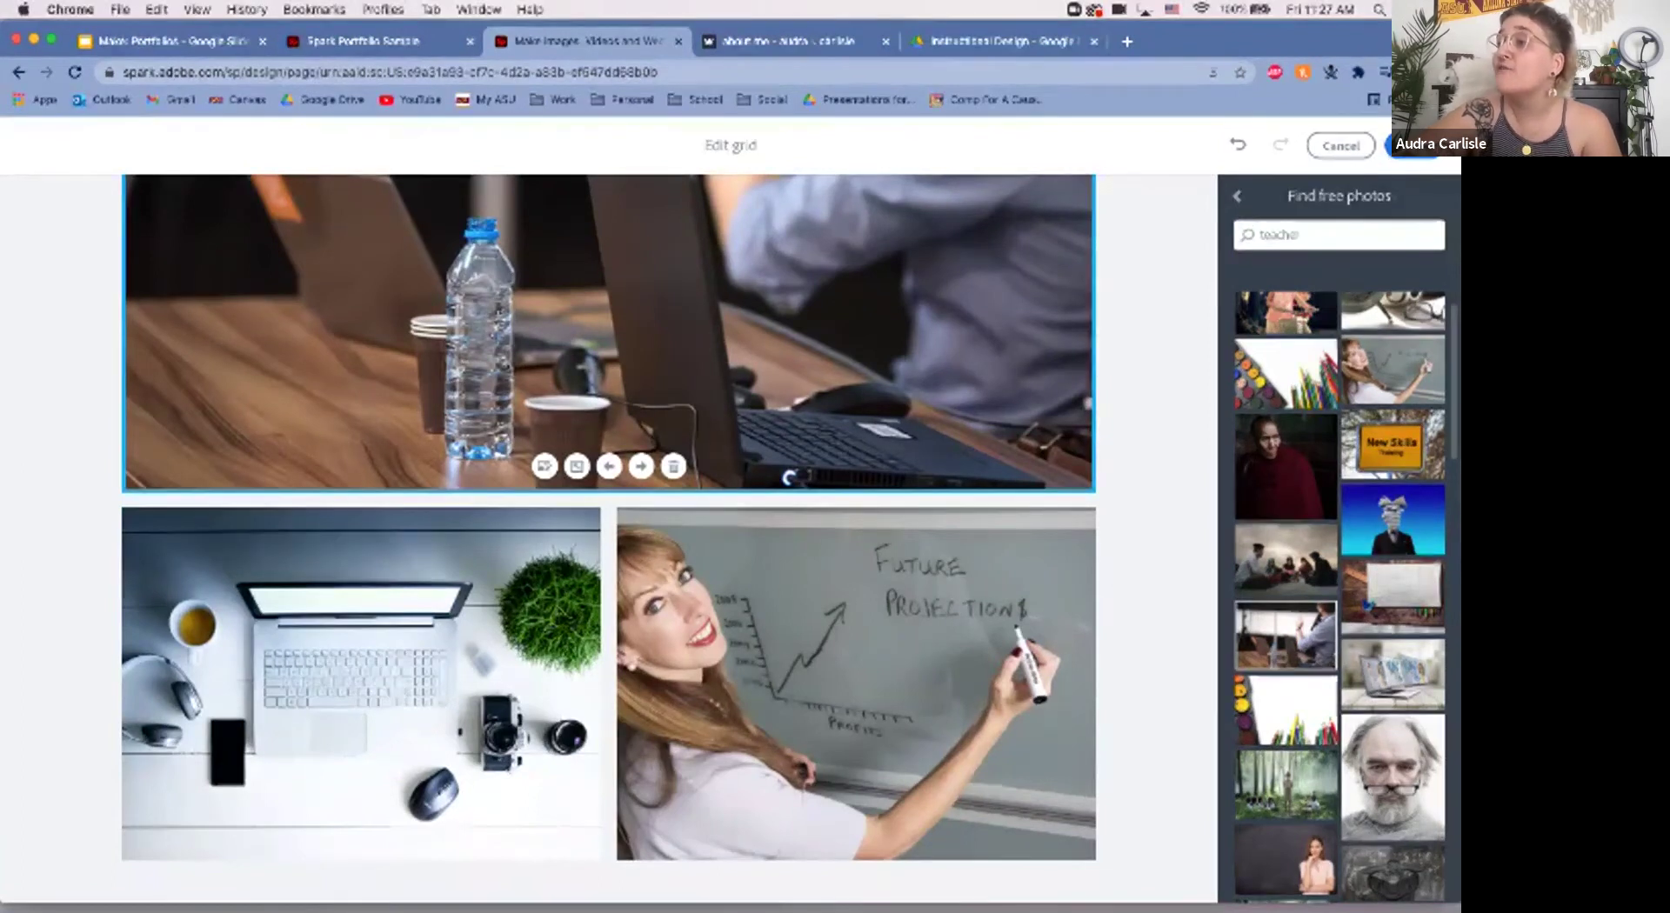
Step: Replace the grid photo of the woman writing on a chalkboard with the classroom photo of a man teaching beside a digital whiteboard
click(857, 685)
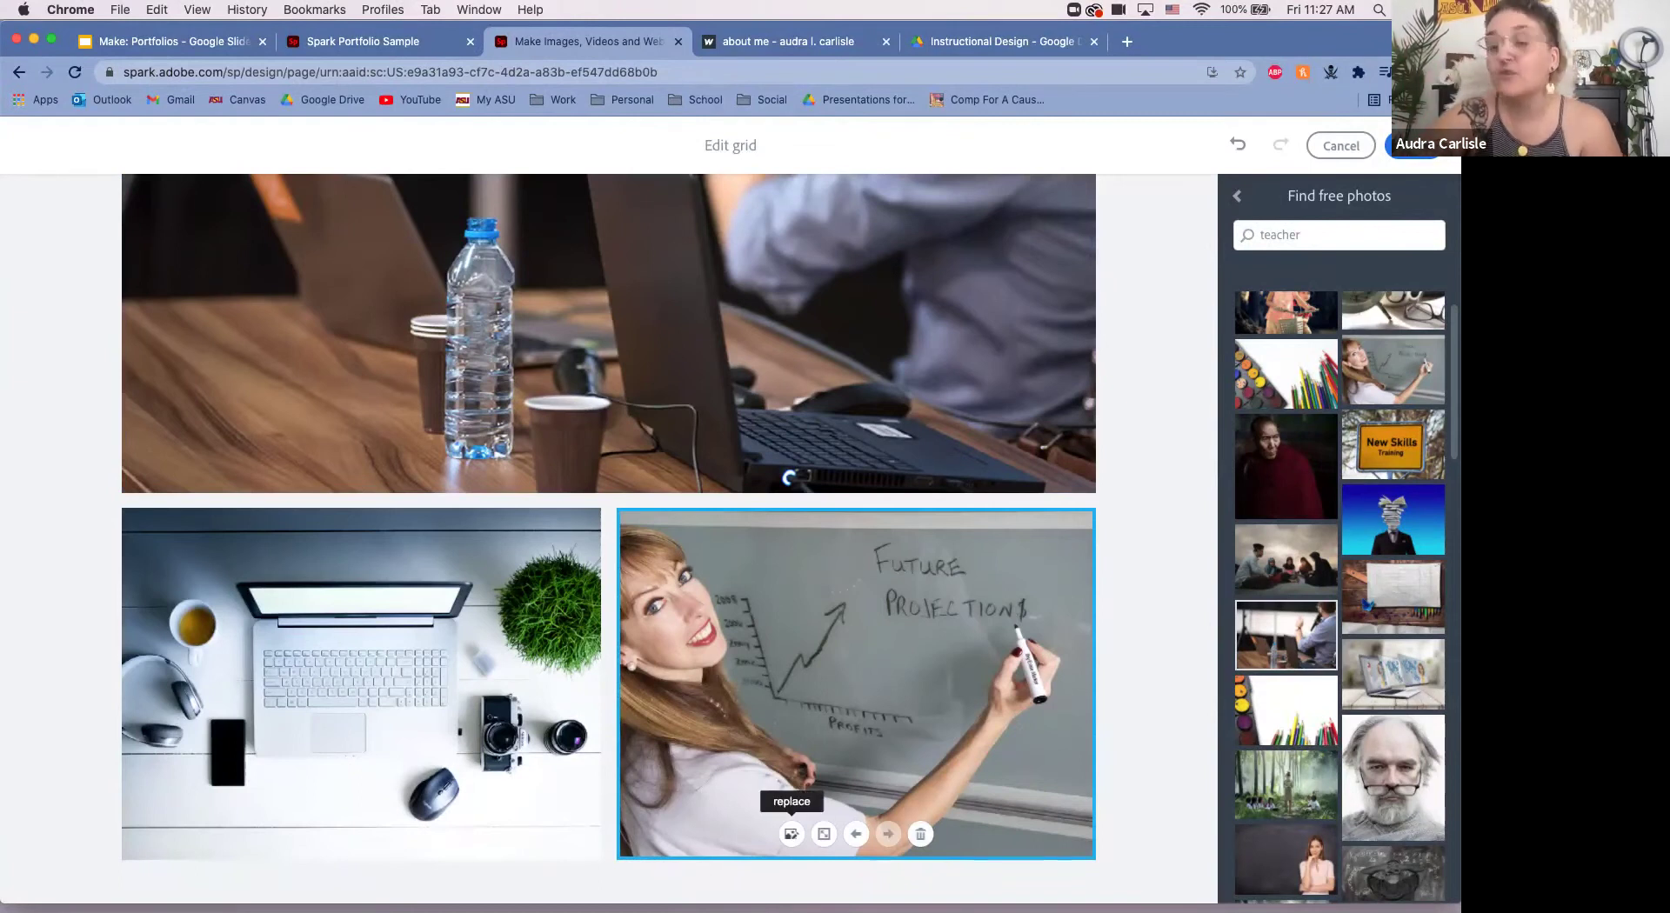
click(792, 834)
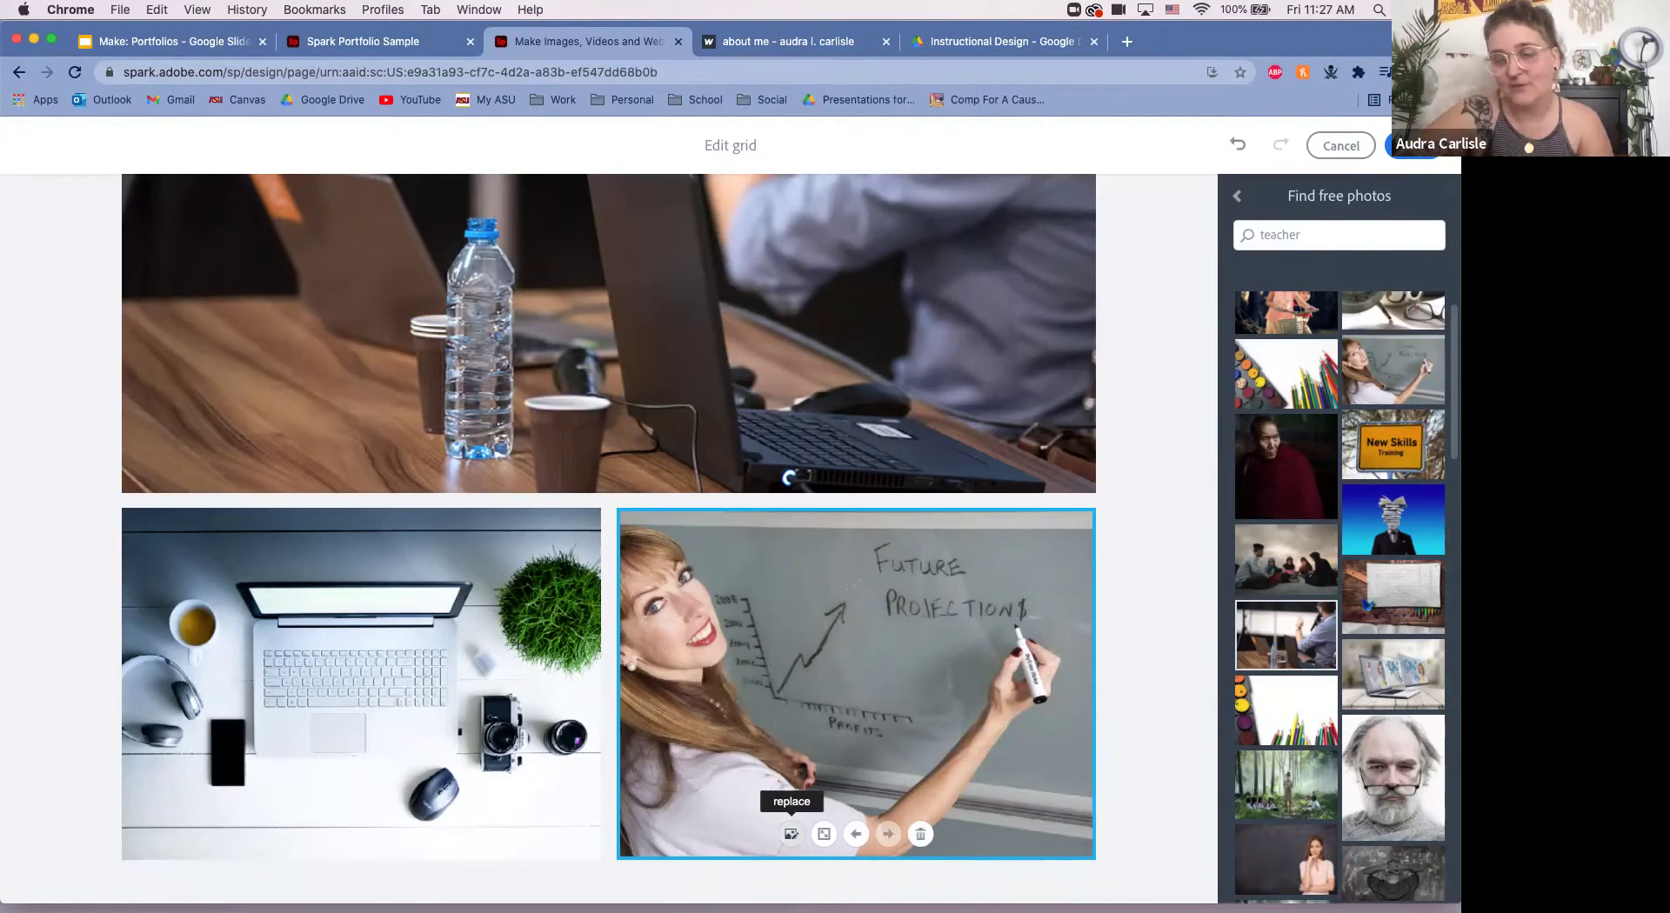
click(791, 834)
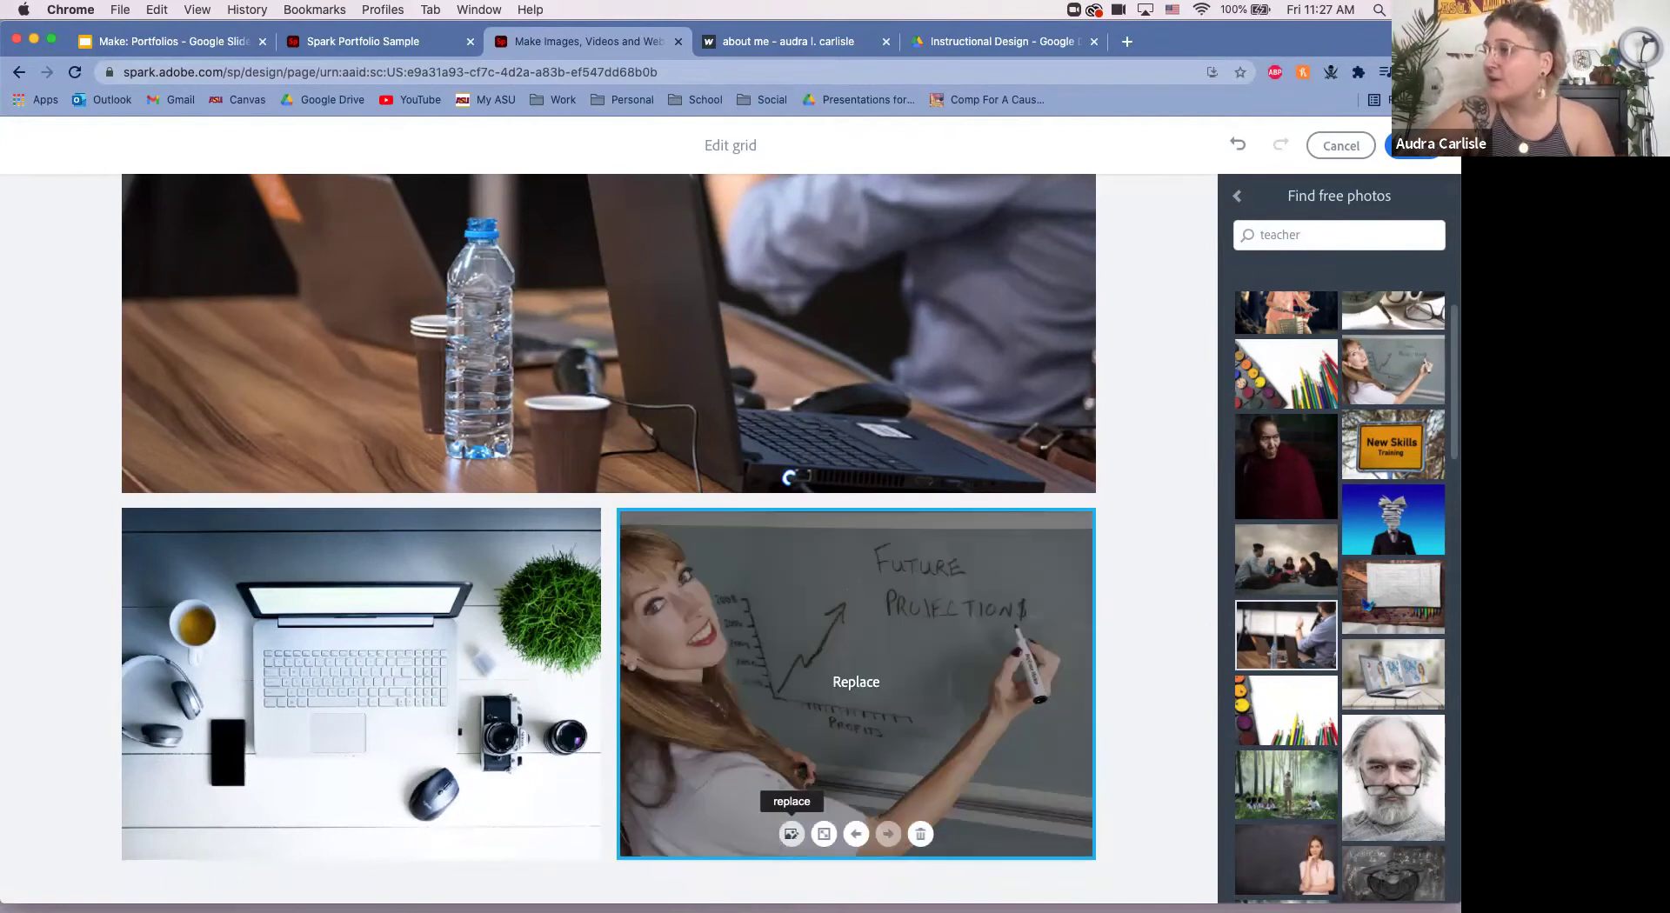
scroll(1340, 600, down, 5)
scroll(1287, 661, down, 3)
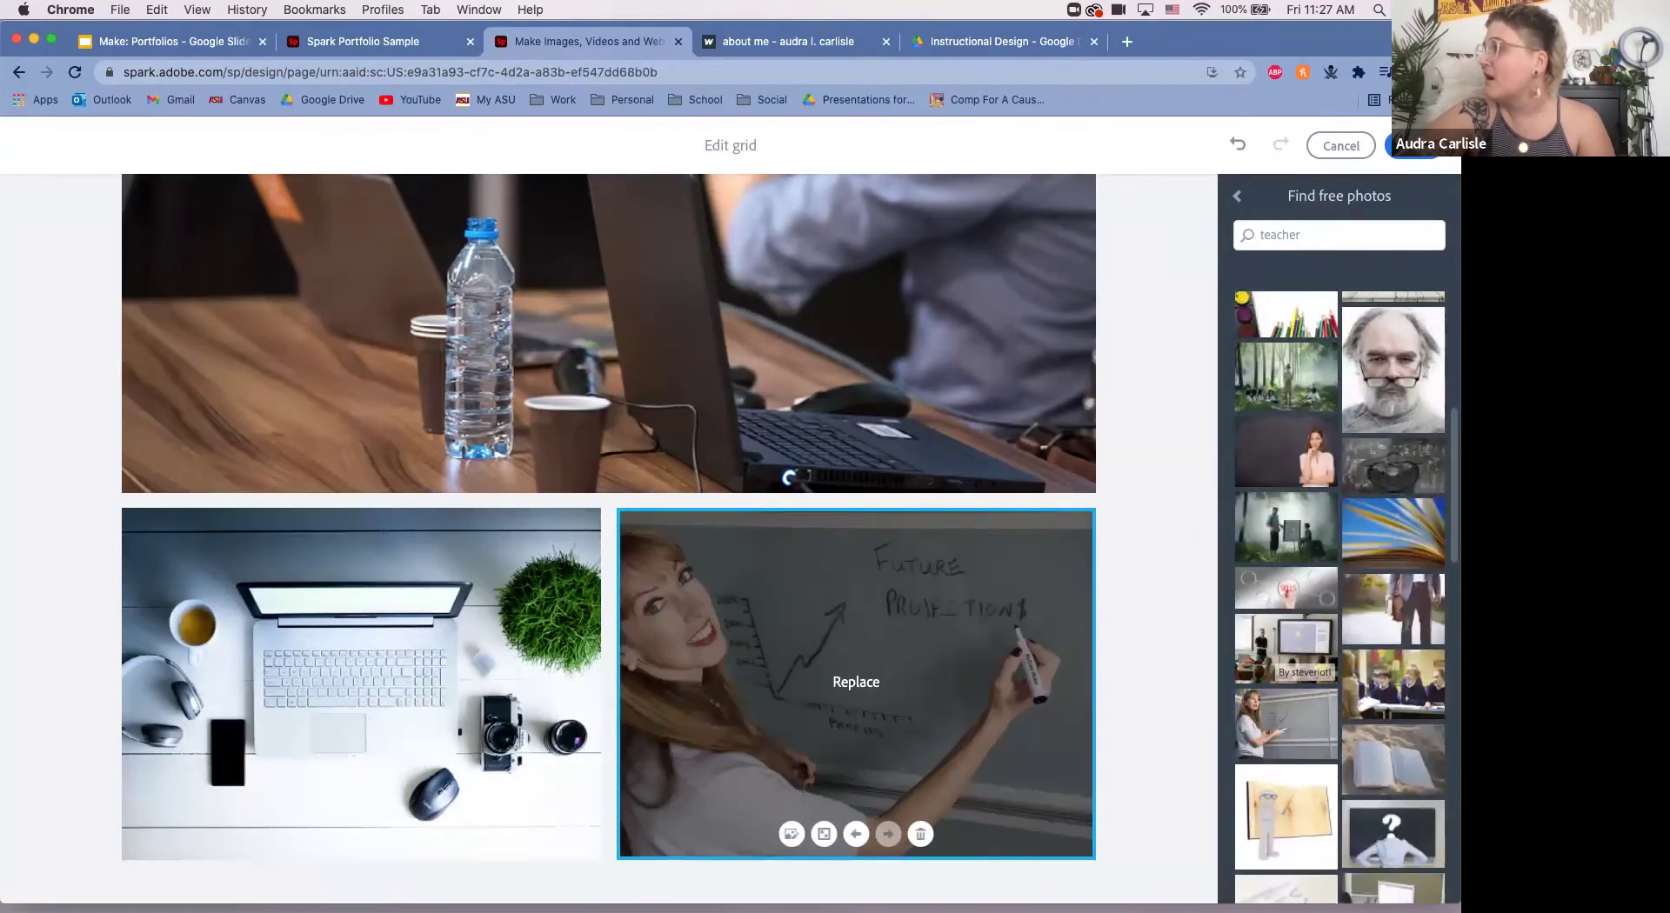
scroll(1287, 661, down, 3)
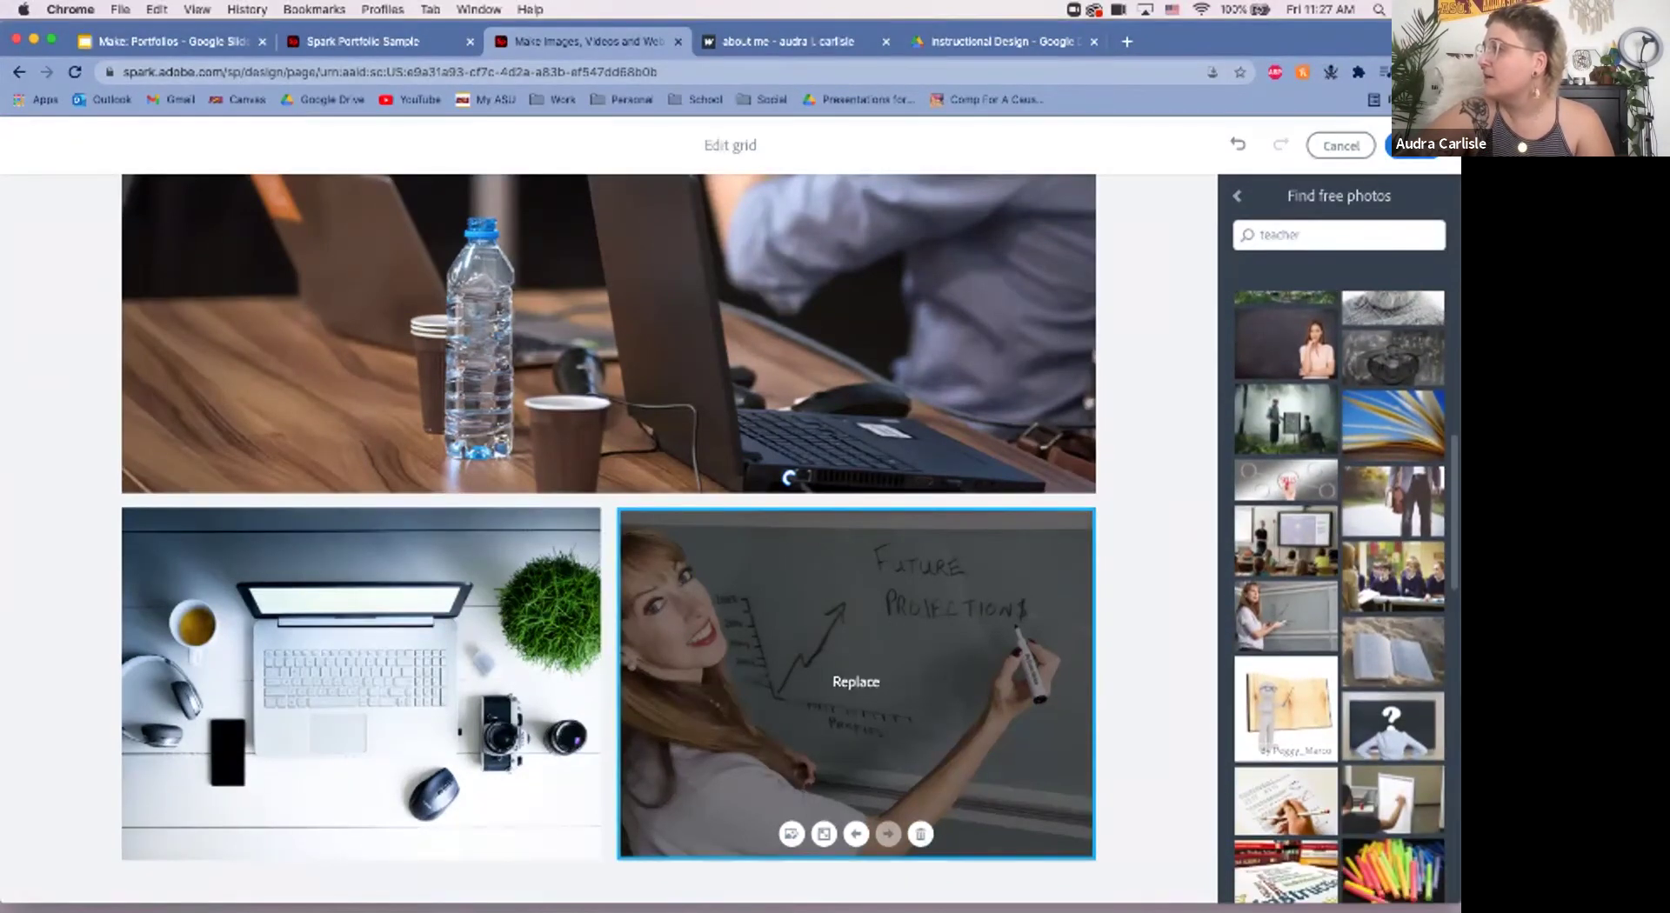
click(1285, 539)
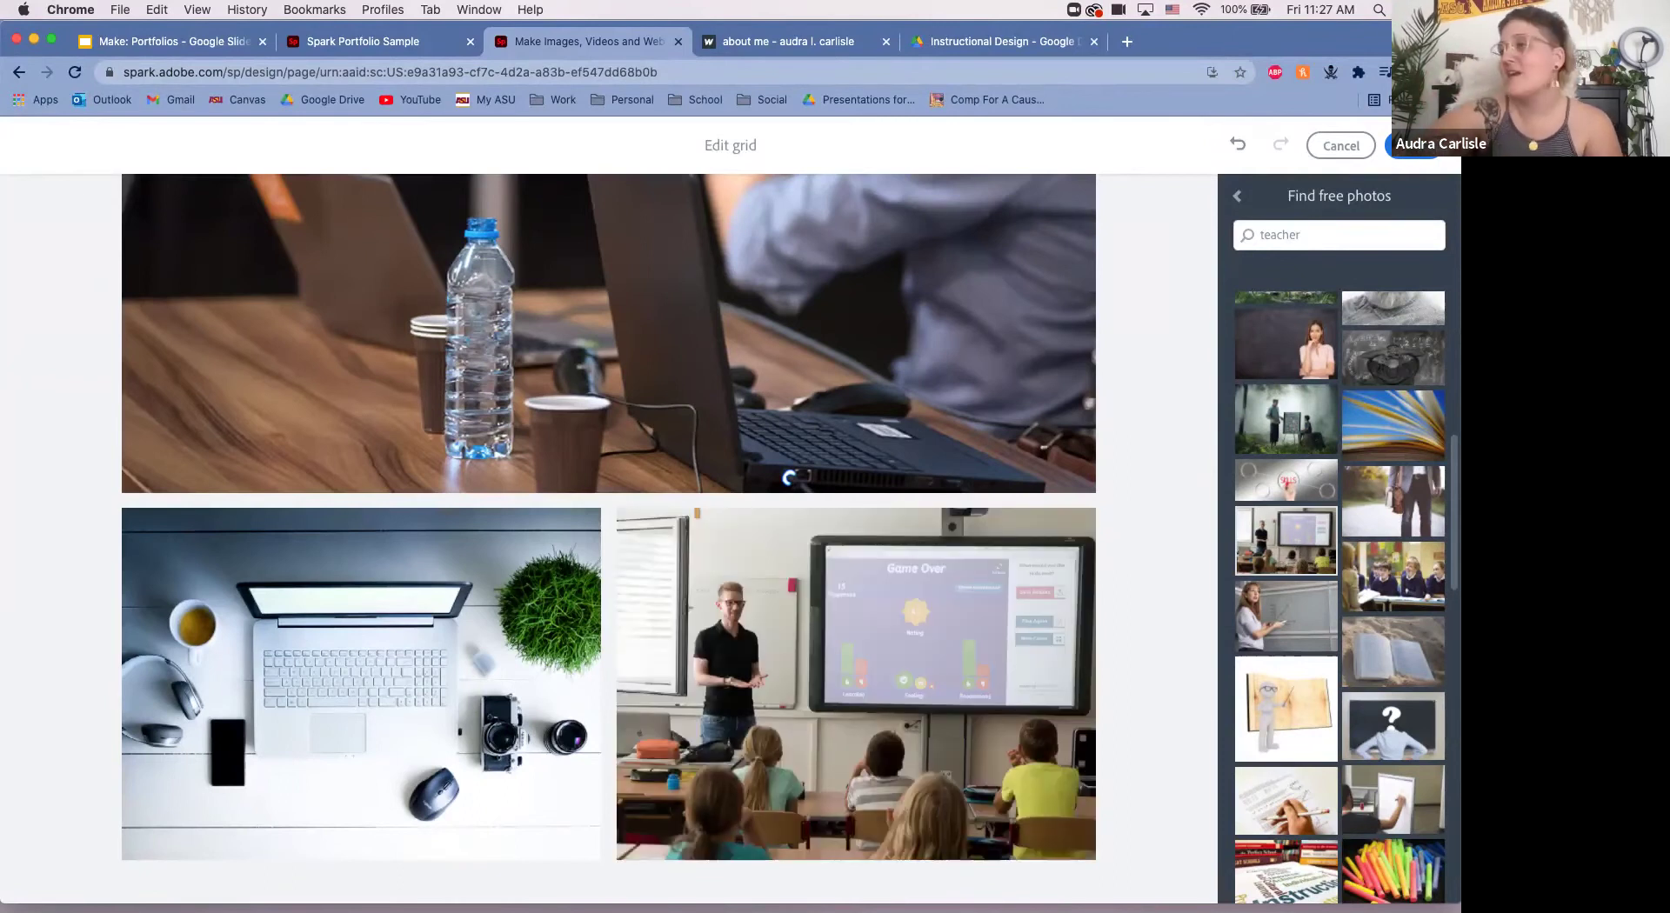
Step: Reduce the speaker photo to a small photo so the grid forms two rows of two, and save the grid
scroll(609, 539, up, 10)
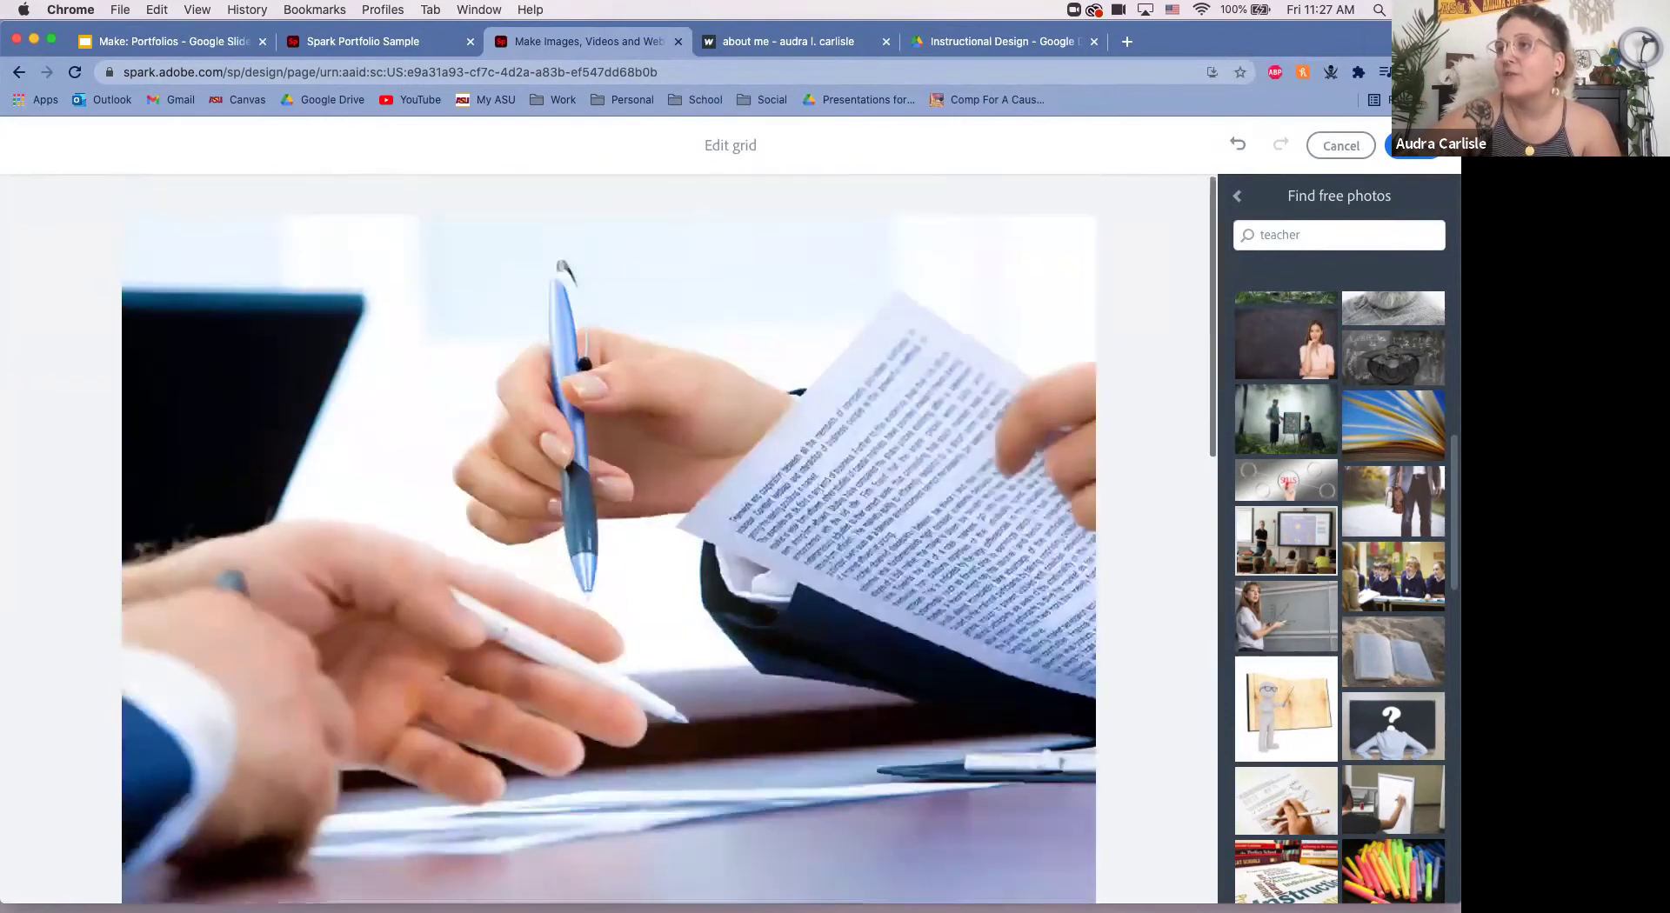
scroll(788, 672, down, 10)
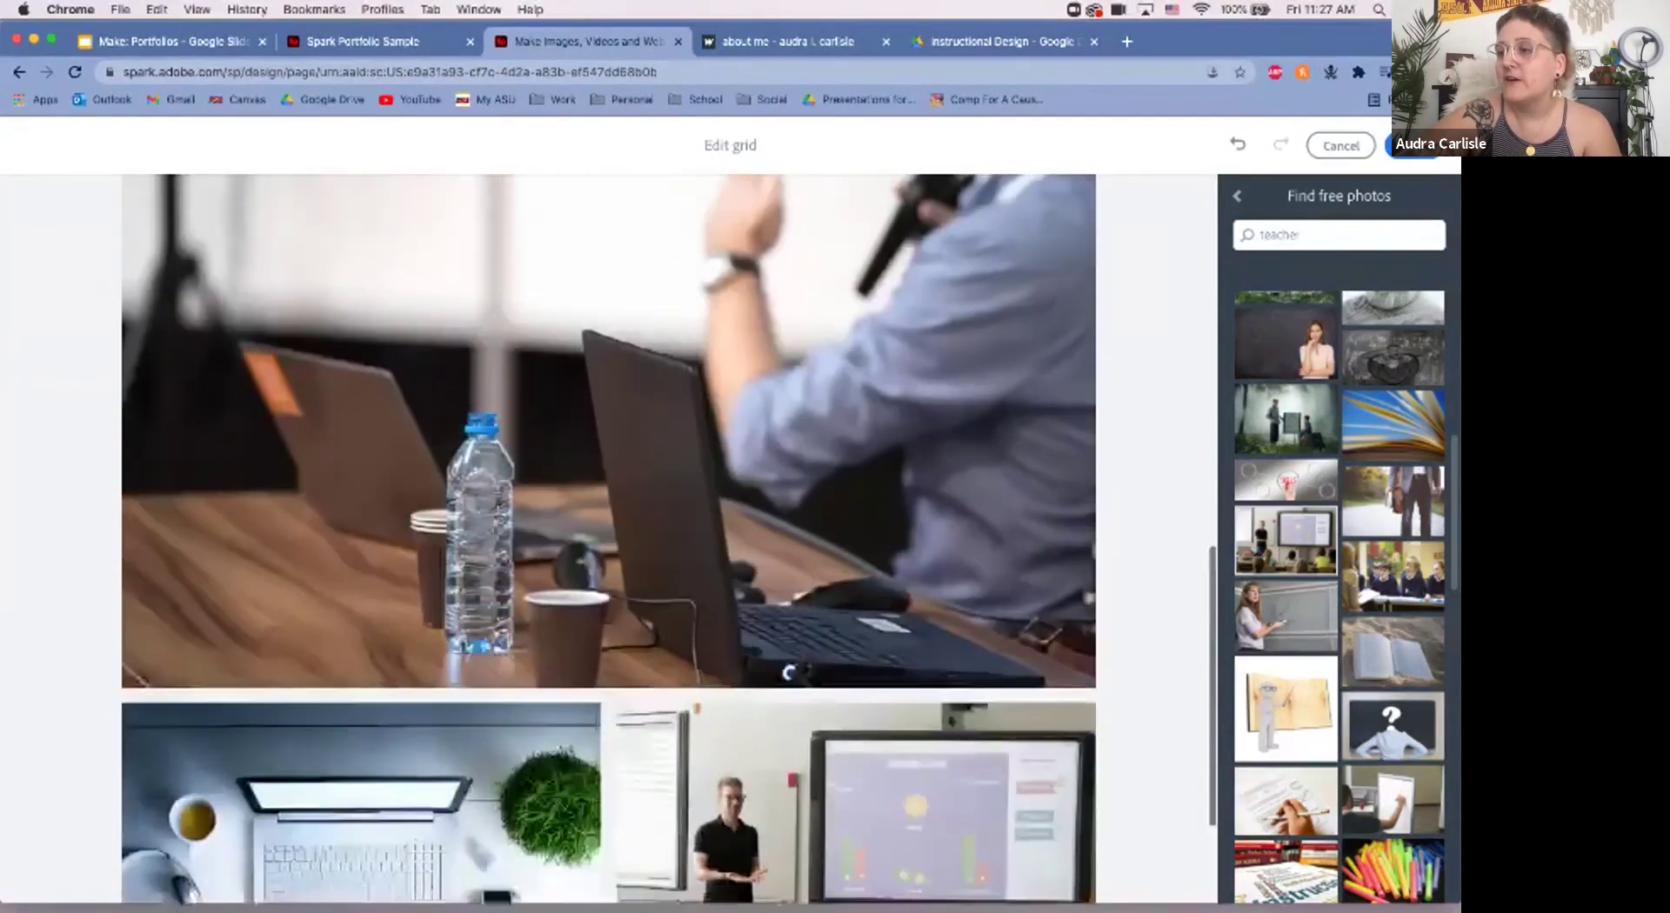
click(788, 672)
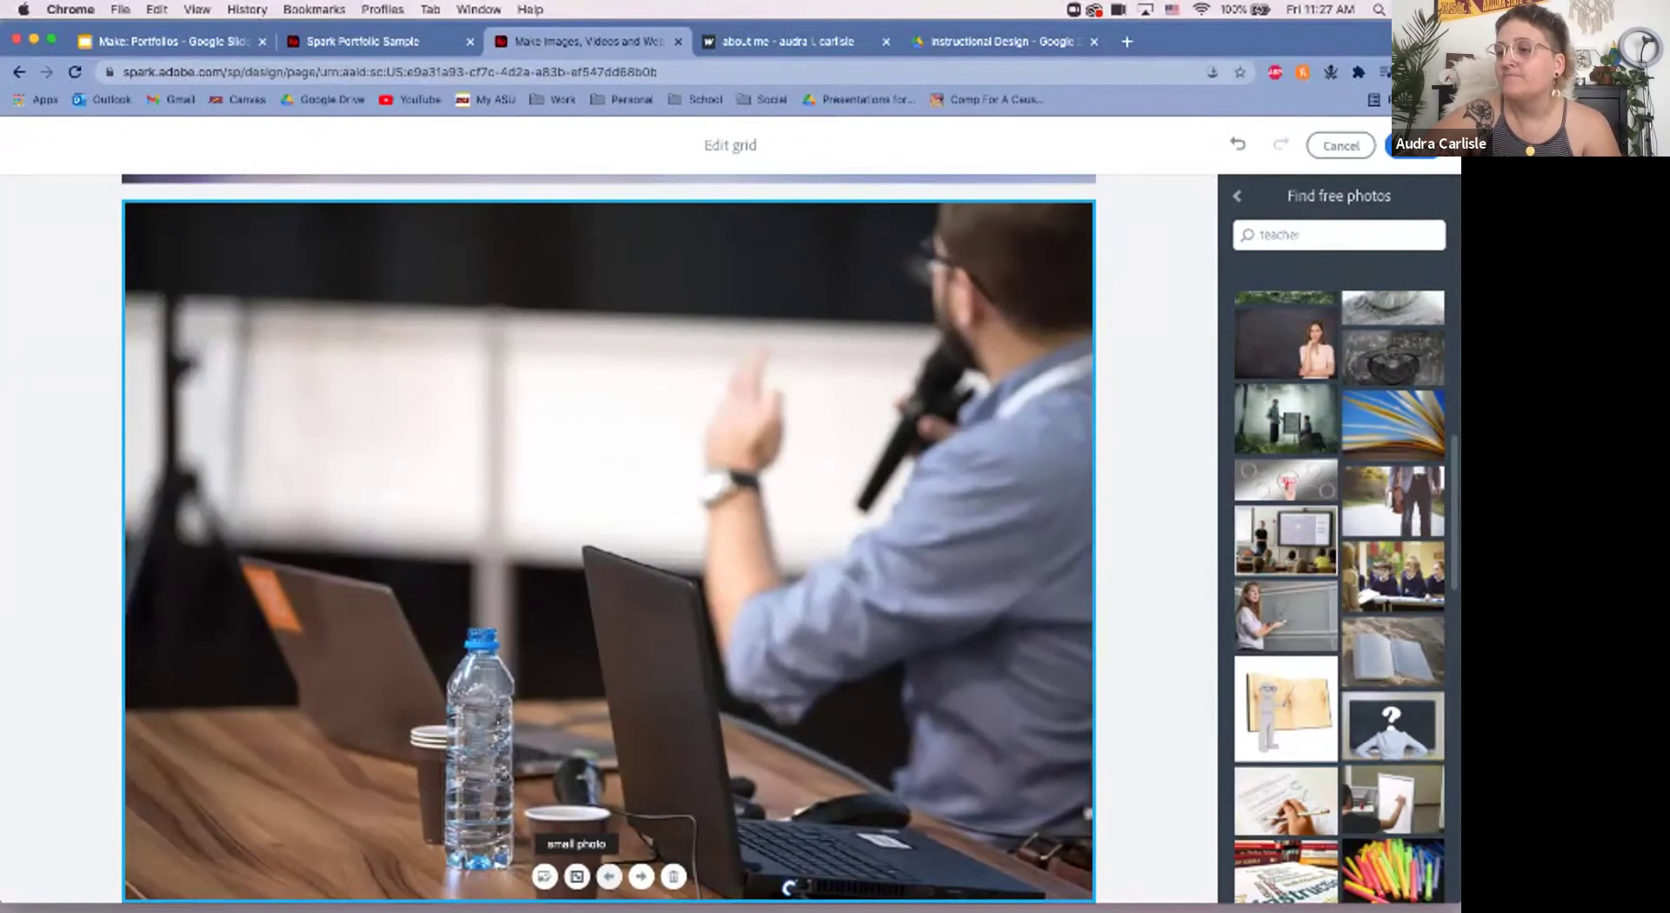
click(576, 876)
scroll(609, 539, up, 1)
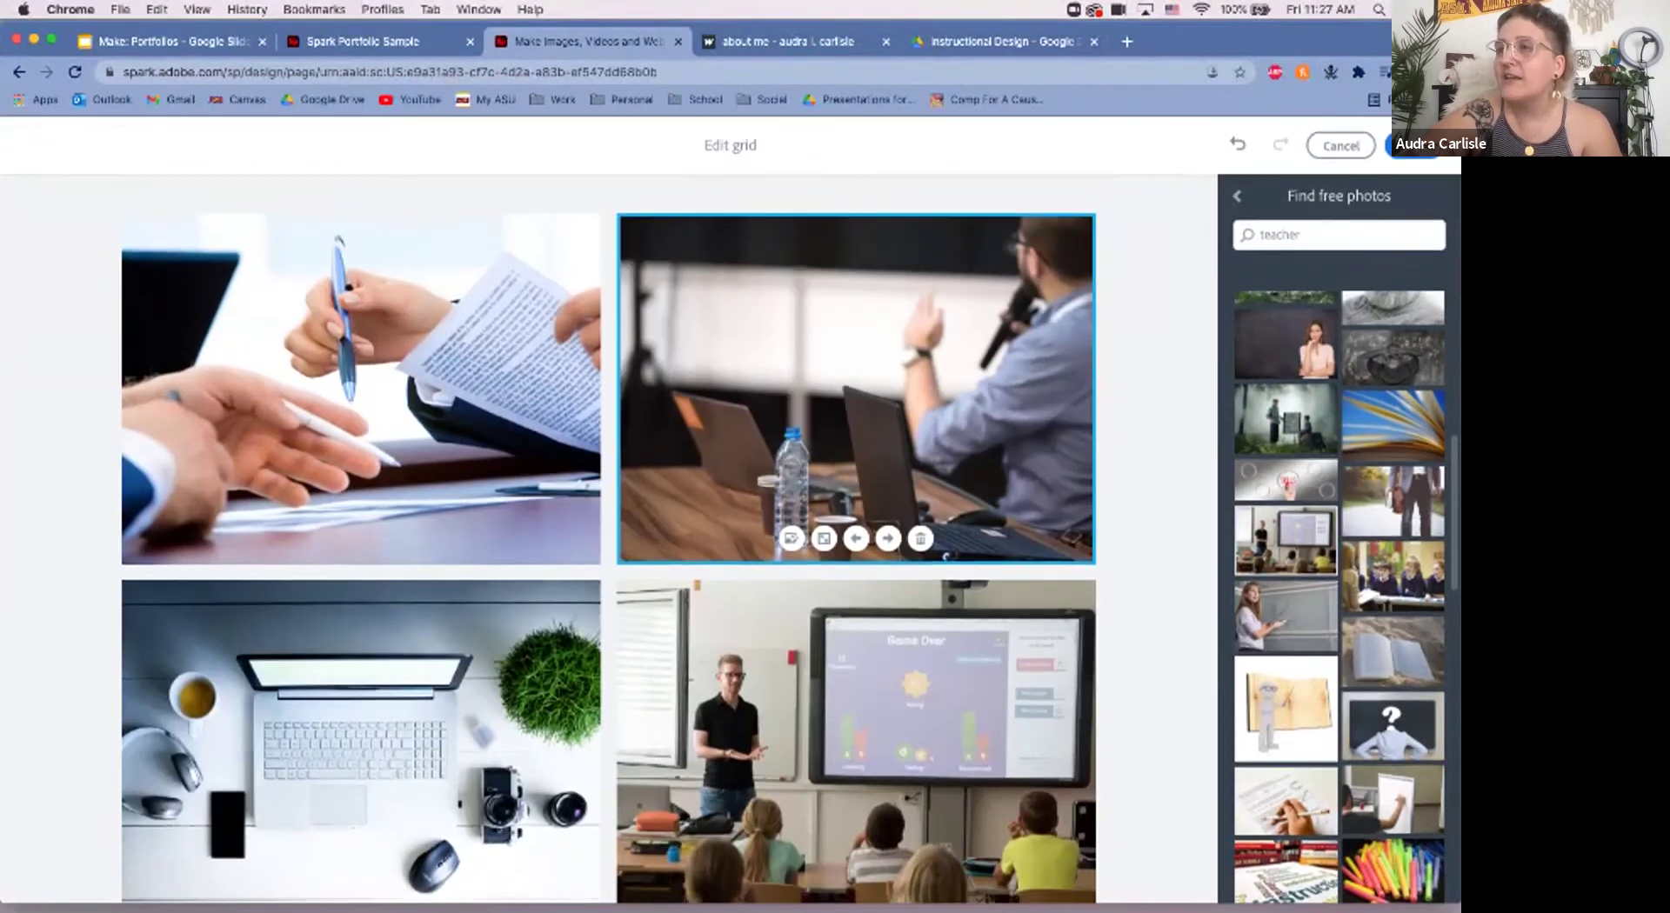
scroll(609, 539, down, 3)
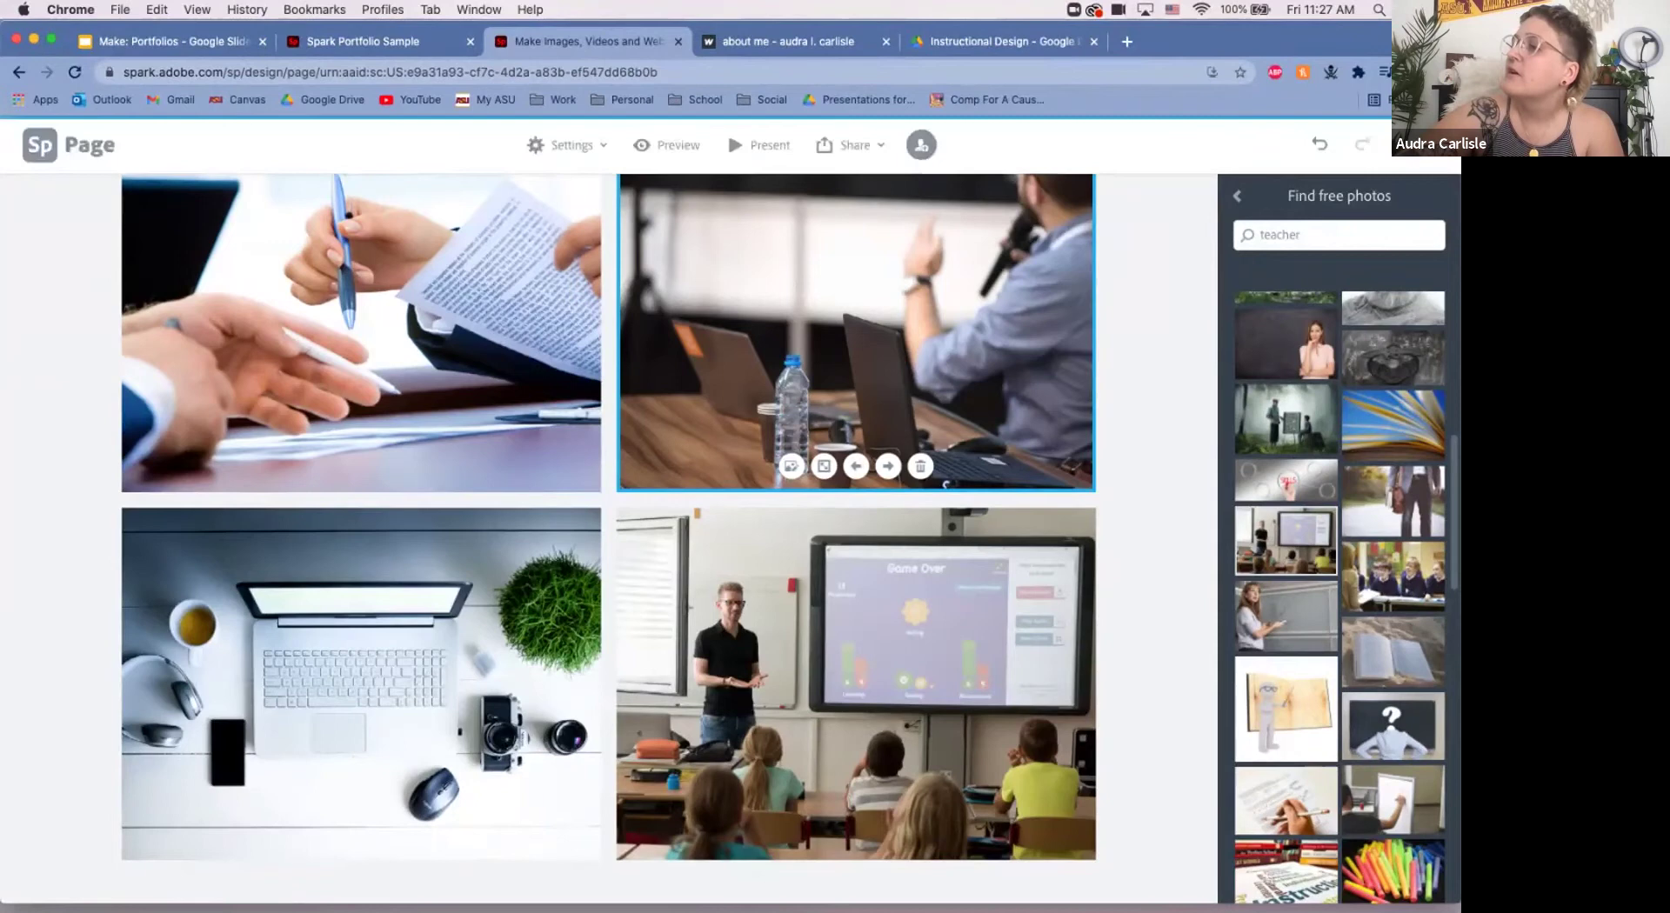
Step: Review the page from the title photo through the about-me split layout down to the photo grid
scroll(730, 539, up, 10)
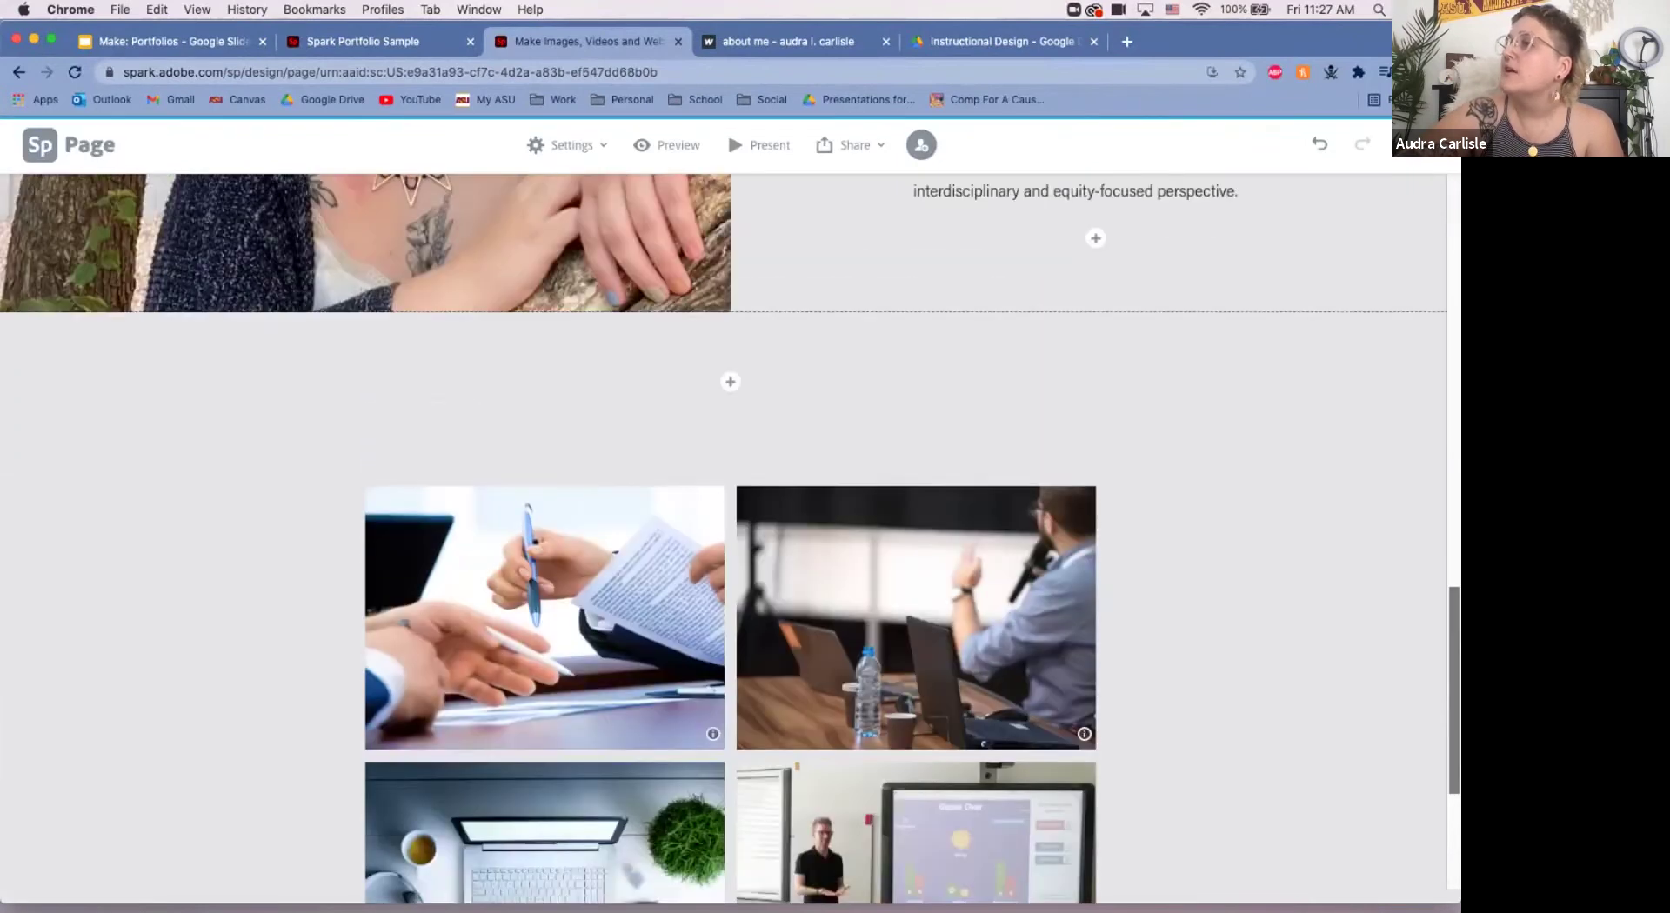
scroll(731, 539, up, 10)
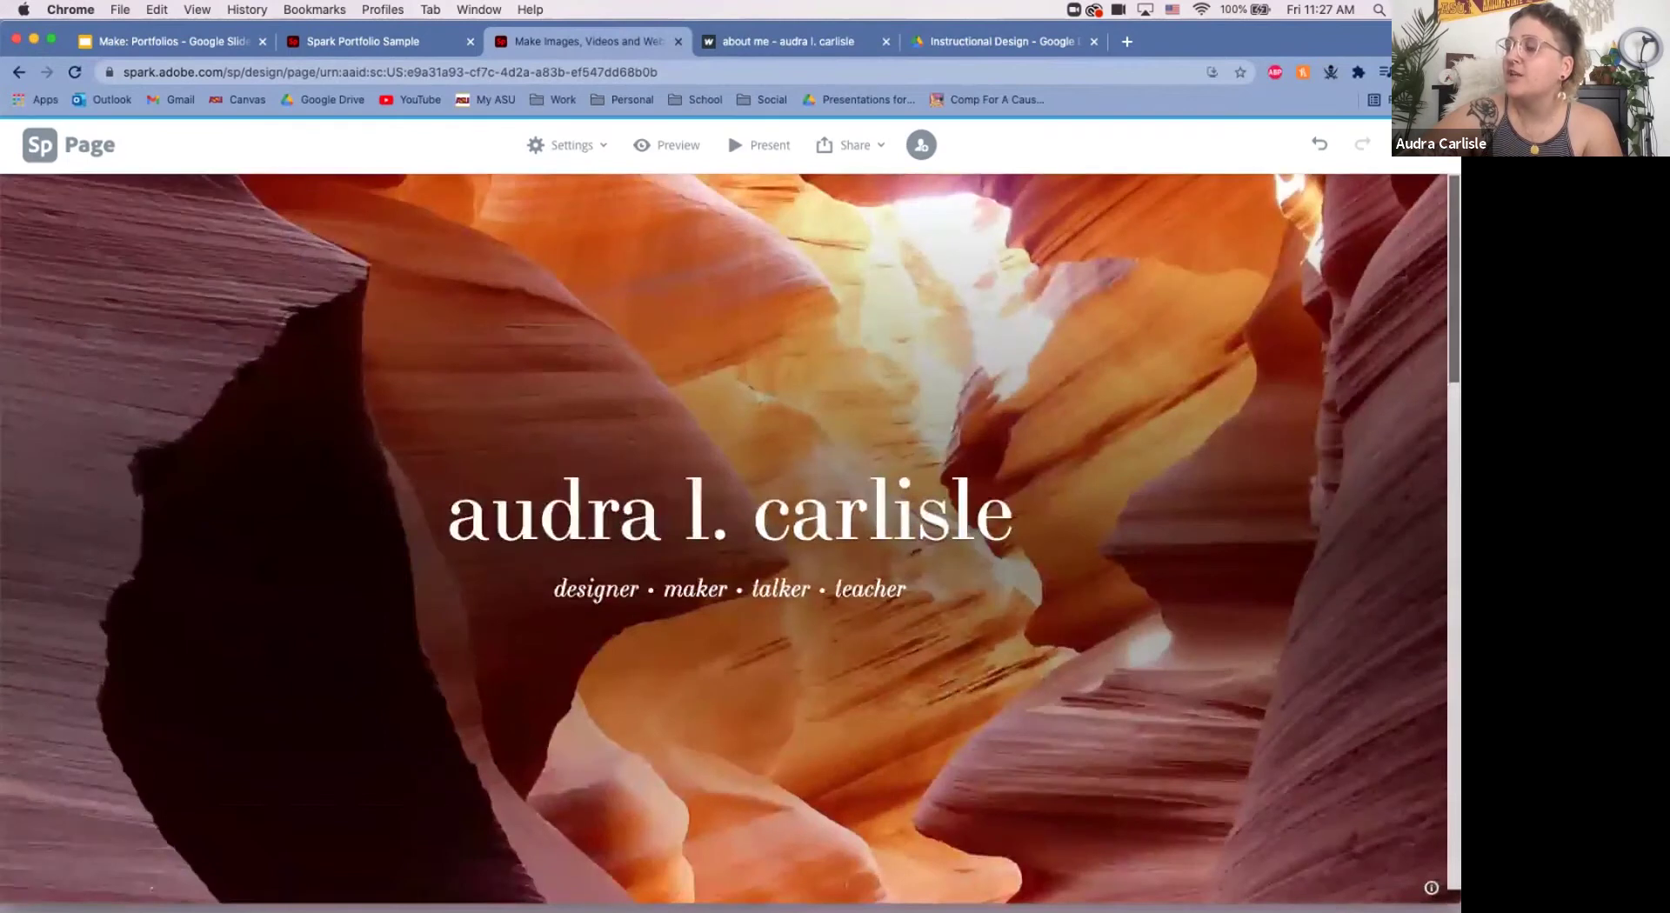
scroll(730, 540, down, 8)
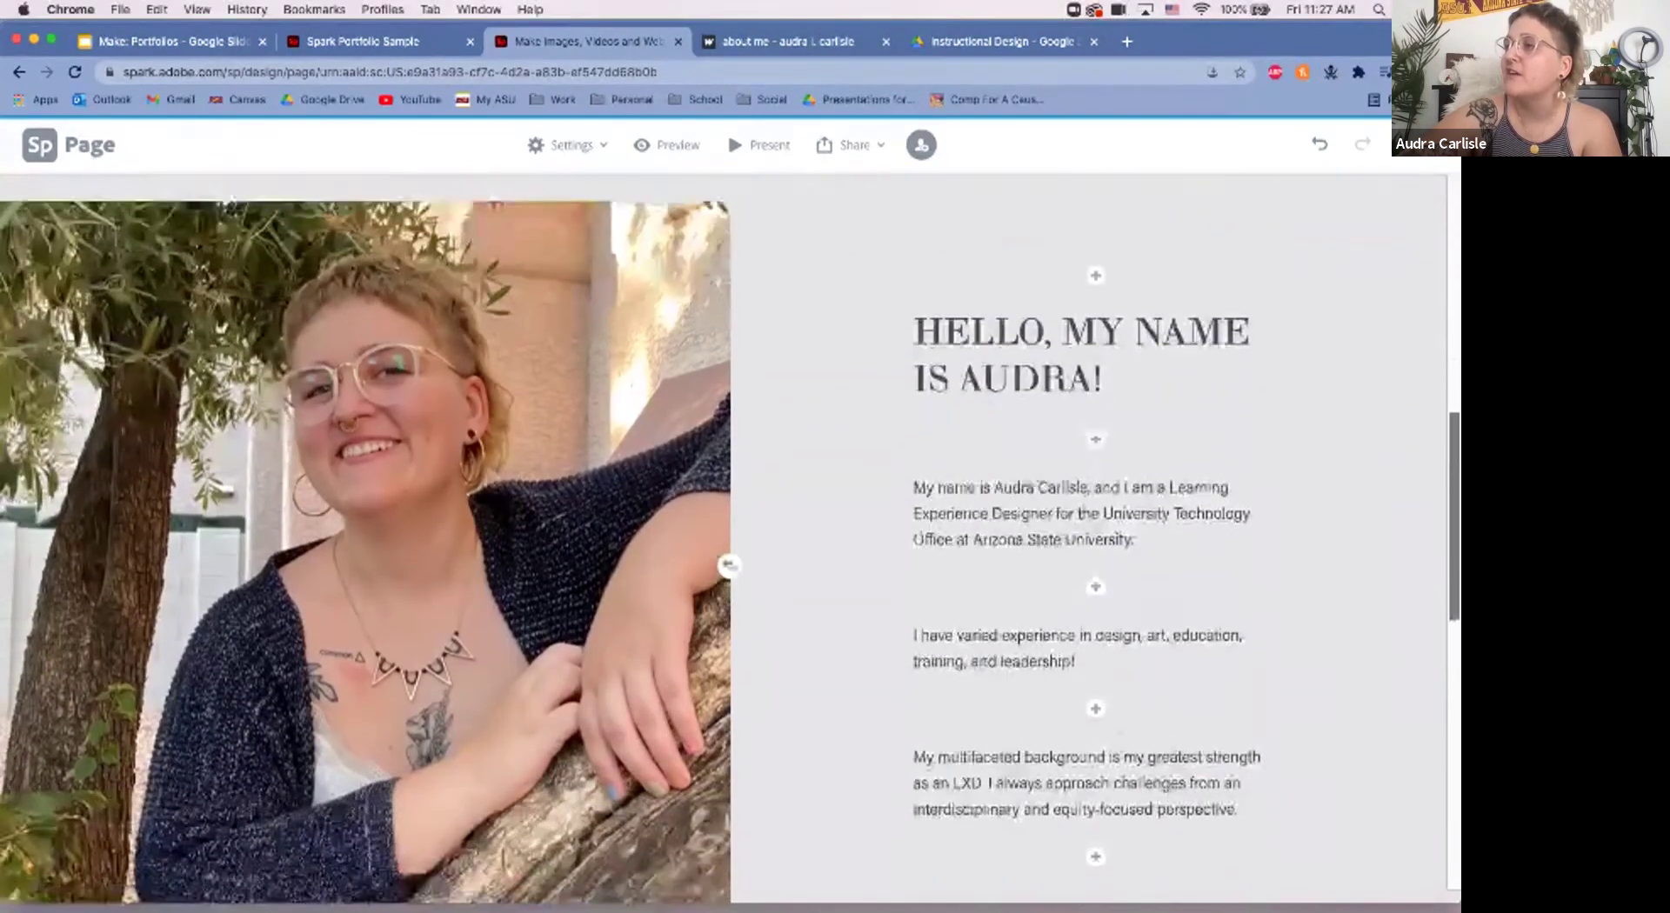
scroll(731, 539, down, 3)
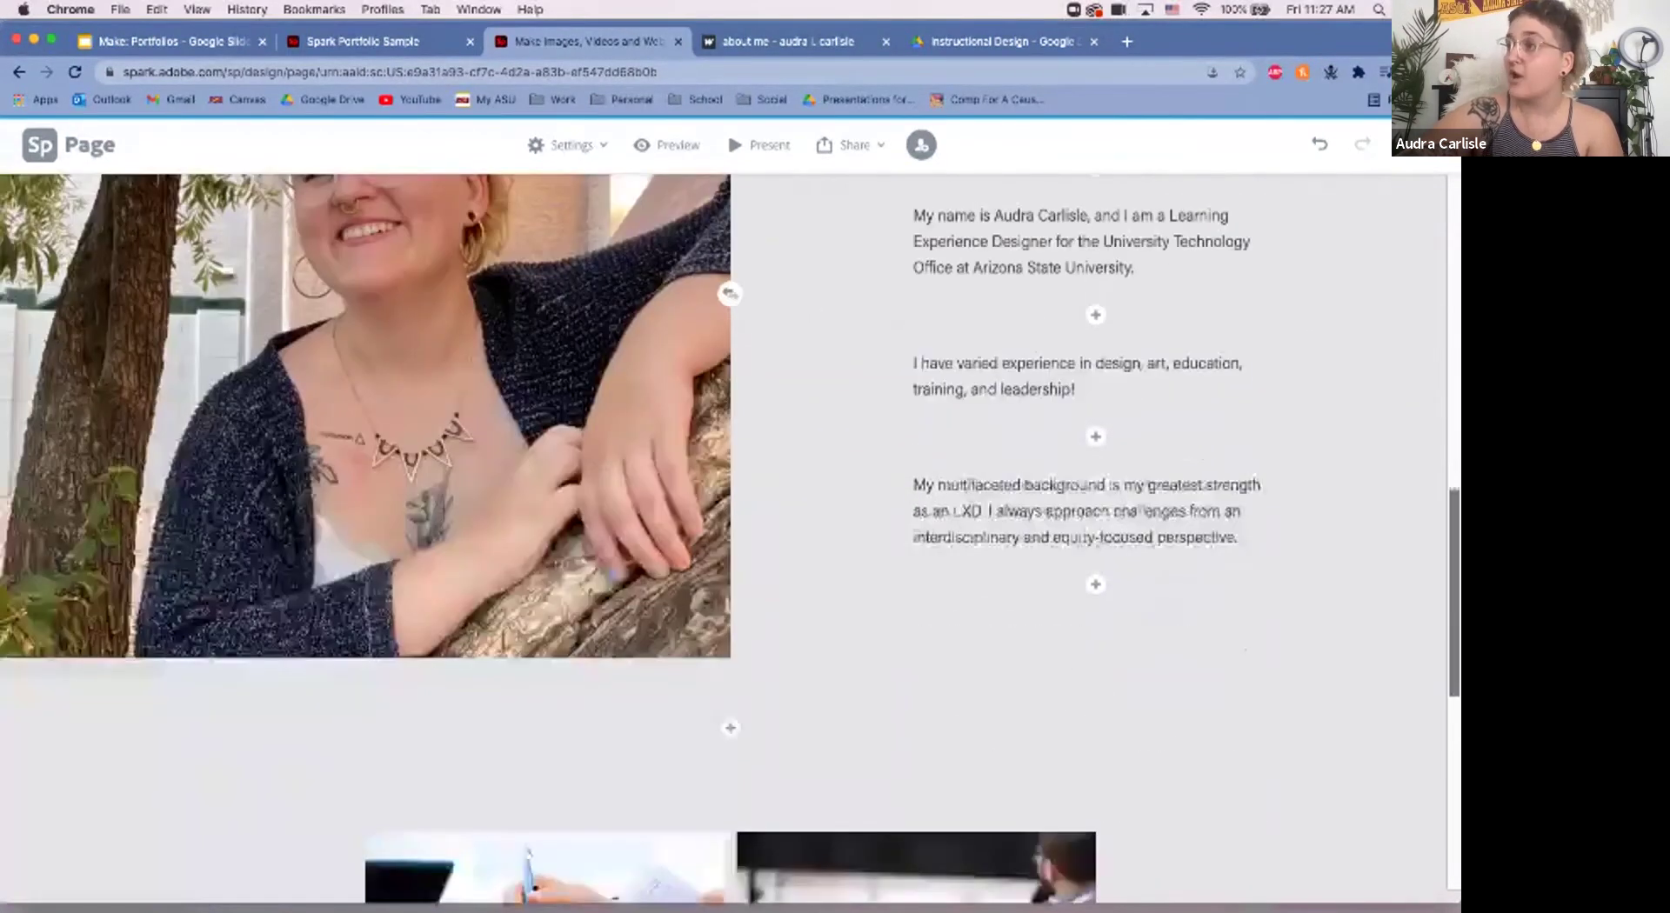
scroll(730, 540, down, 1)
scroll(728, 271, down, 5)
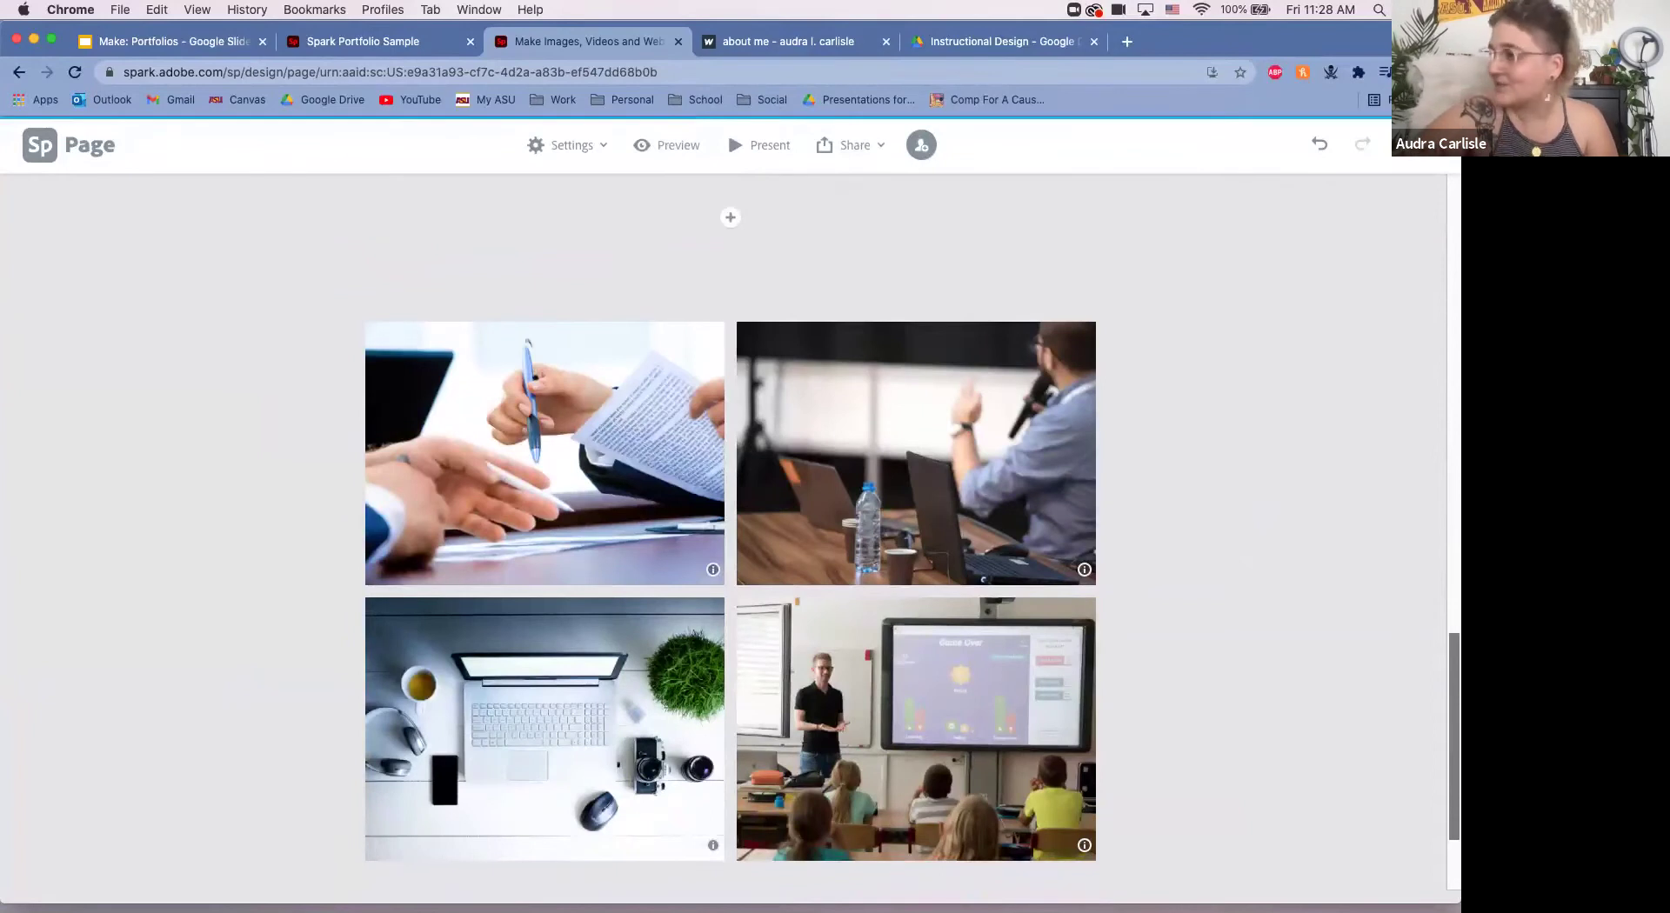
Step: Insert a glideshow below the photo grid and look through the "teacher" free photos for a background
scroll(731, 517, down, 2)
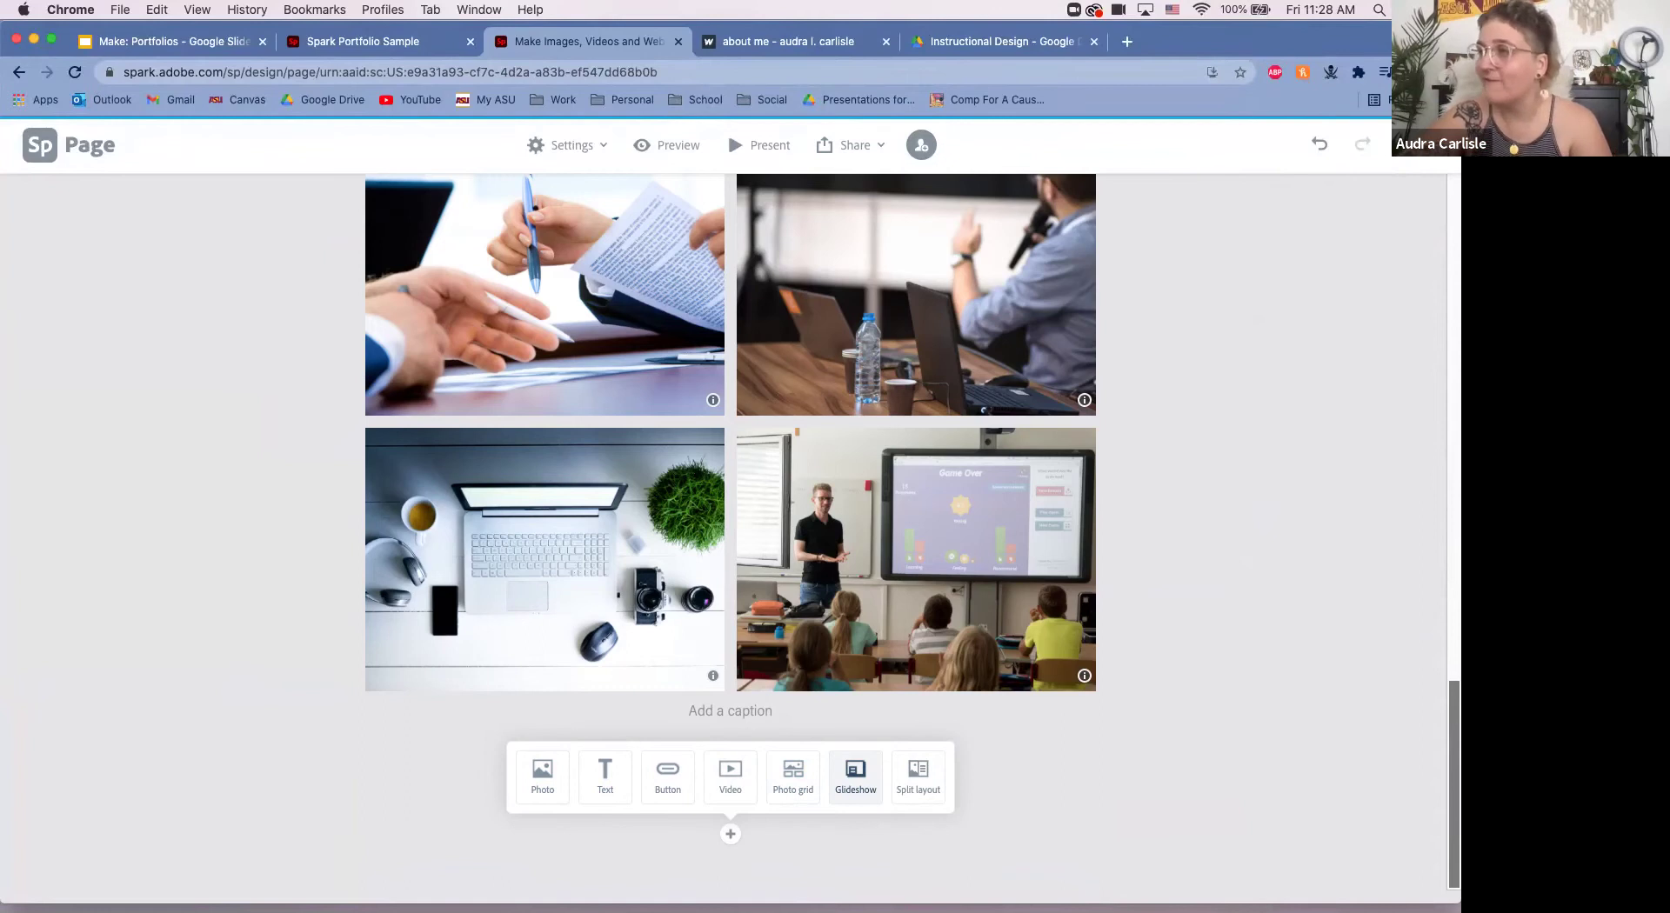
click(856, 774)
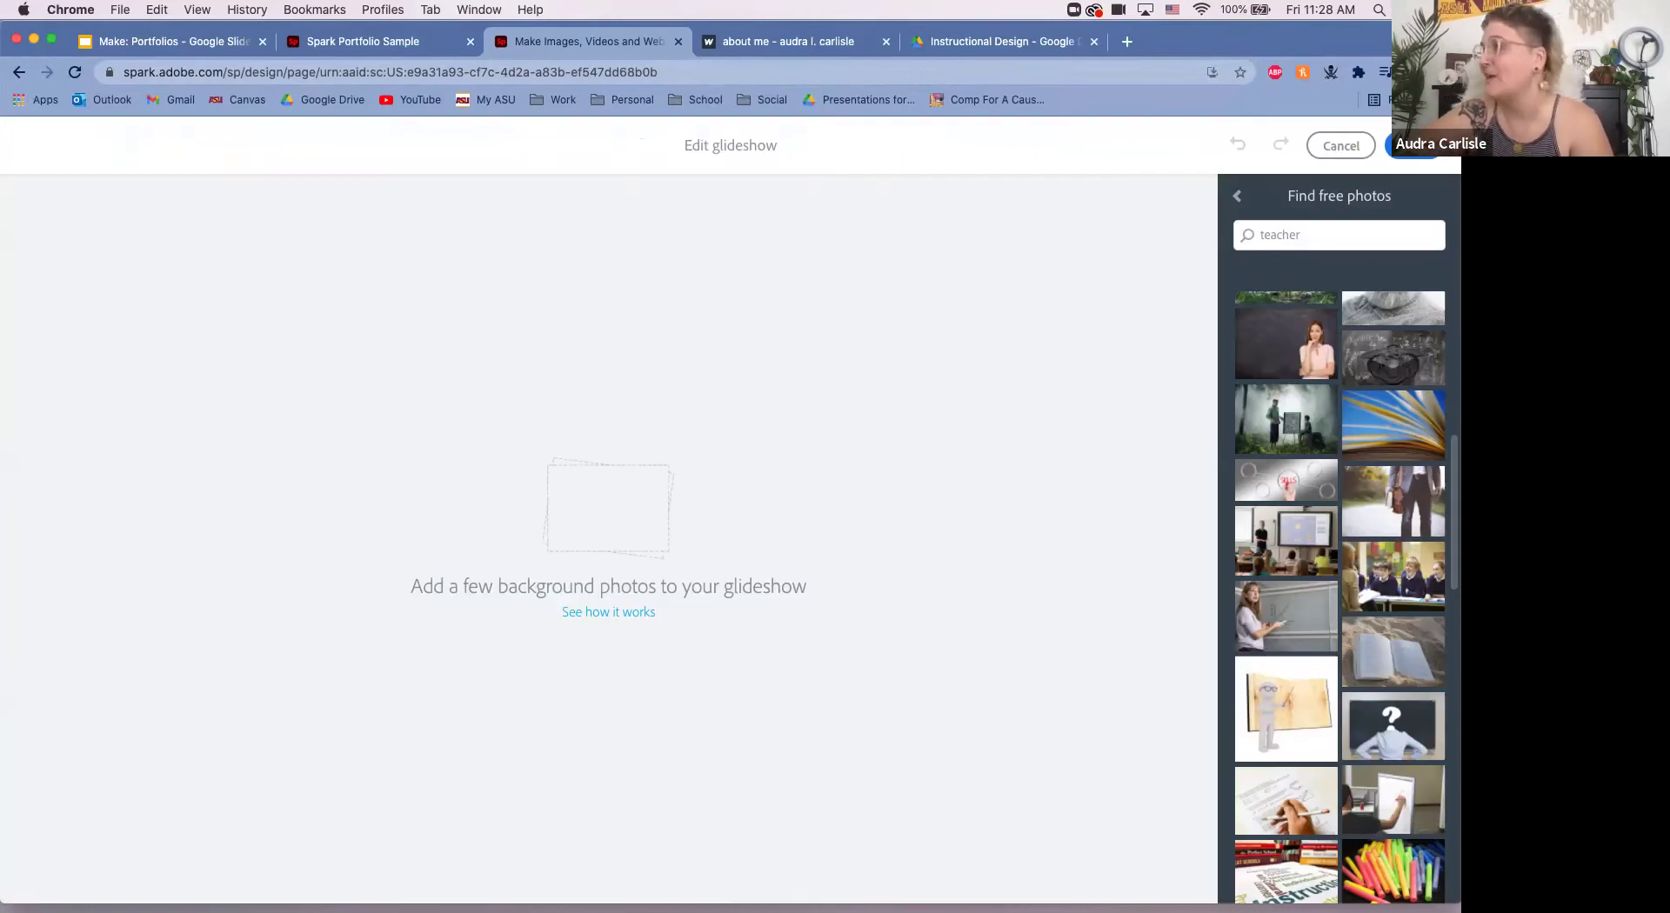
scroll(1339, 598, down, 5)
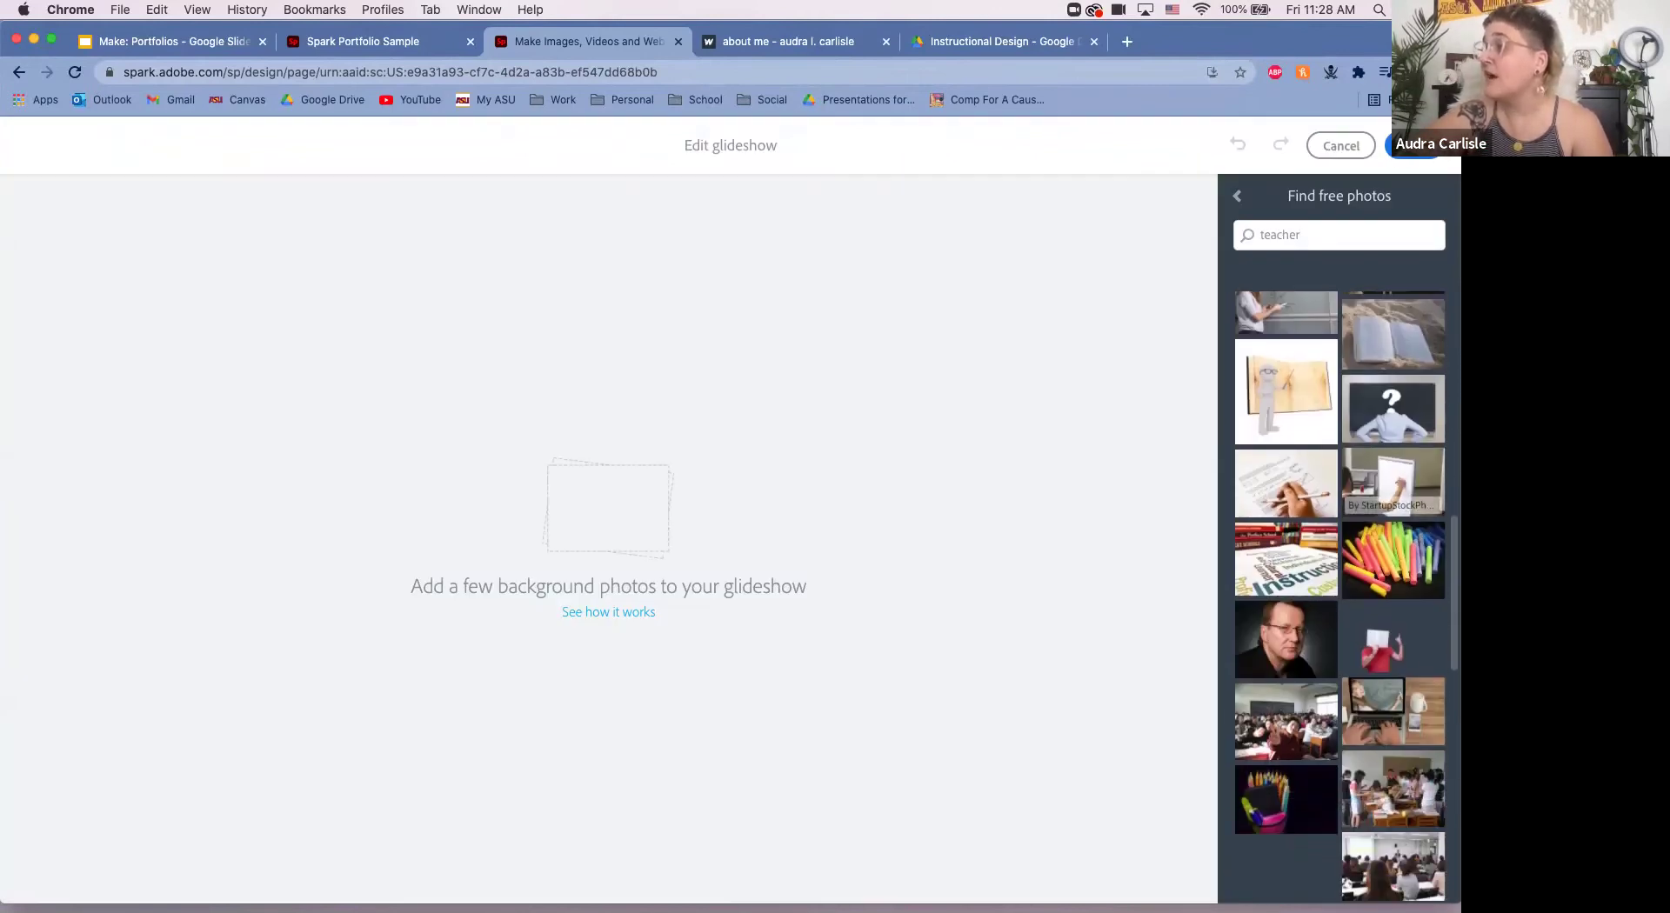
scroll(1339, 597, down, 3)
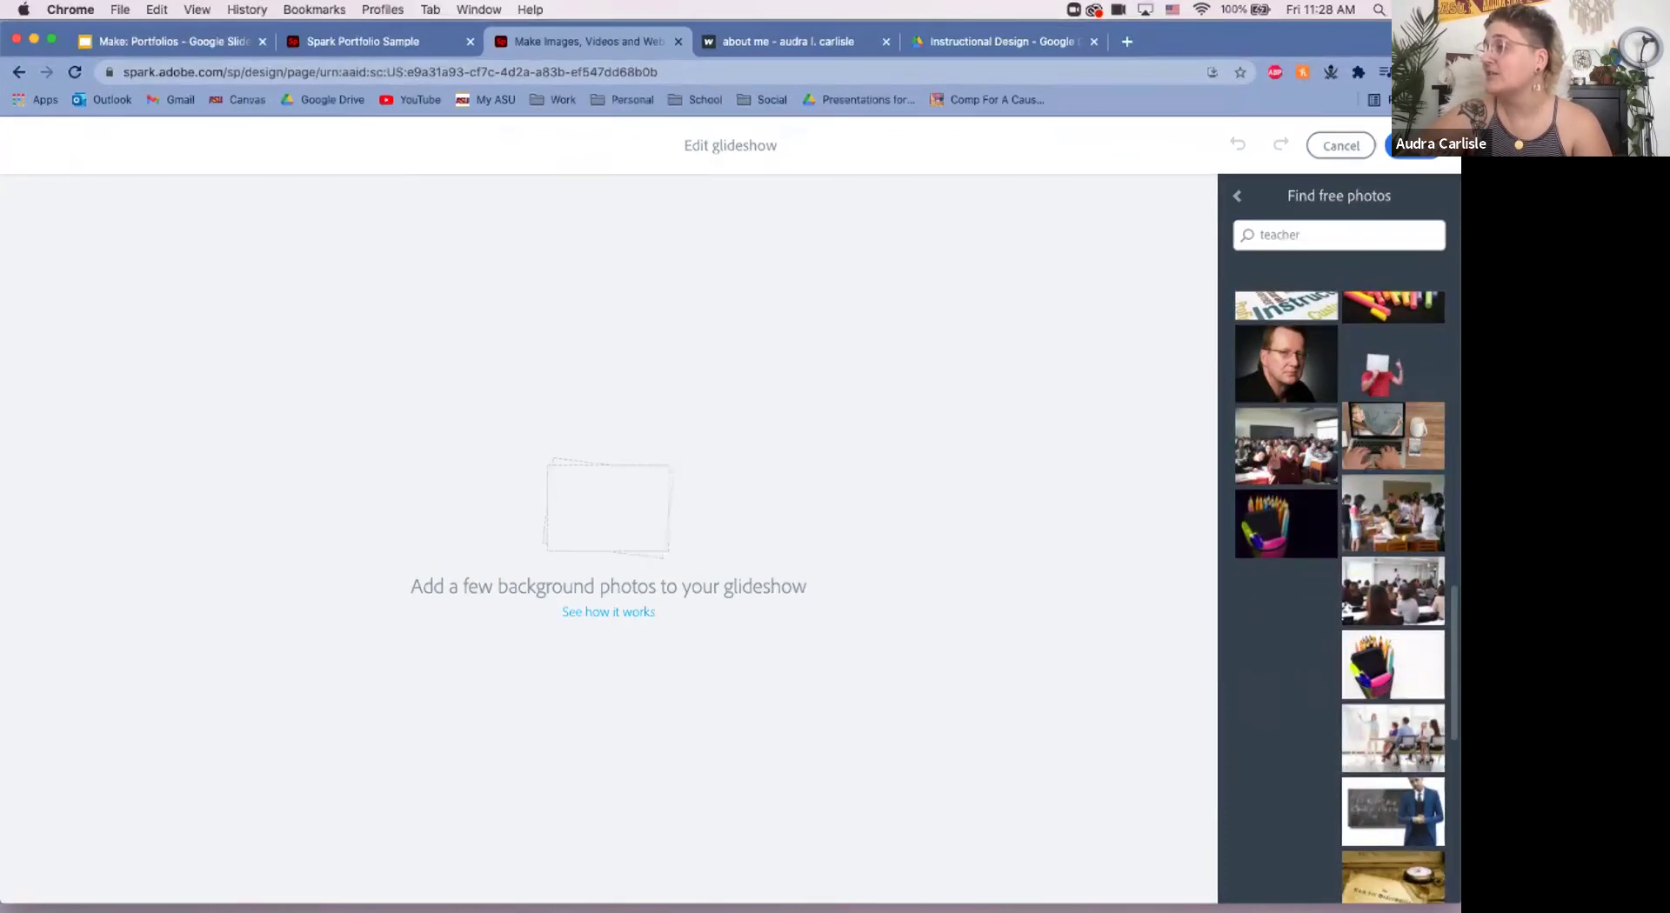
scroll(1338, 864, down, 5)
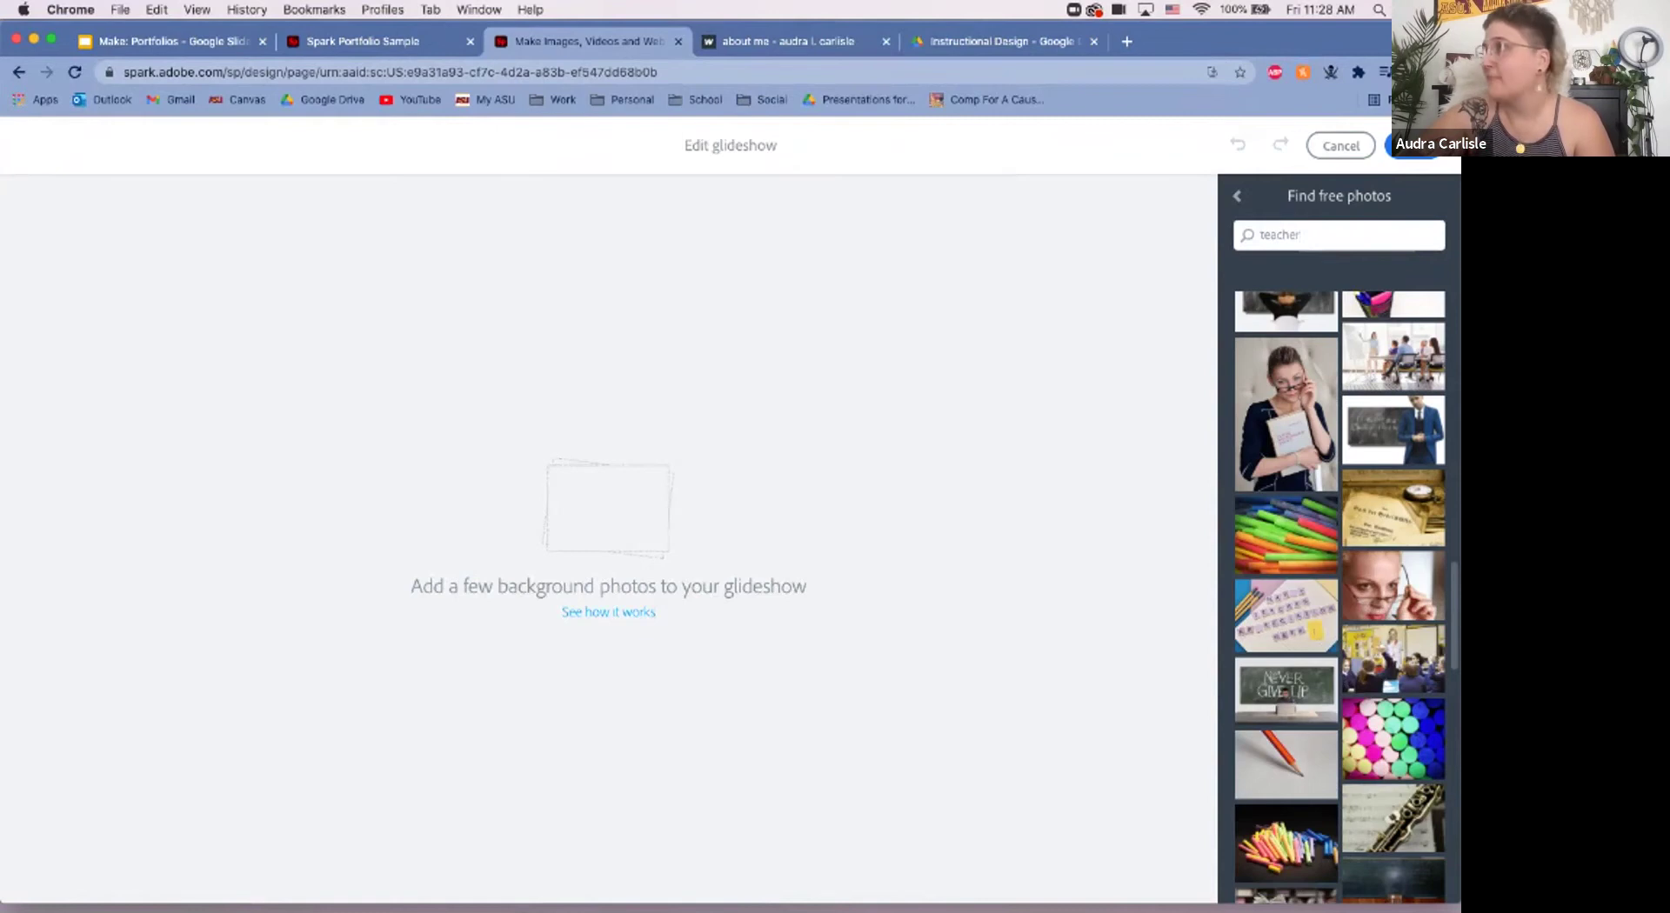
Step: Search the free photos for "mountain", add the mountain sunset and the lake with rowboats as glideshow backgrounds, and save the glideshow
double_click(1280, 234)
text(mountain)
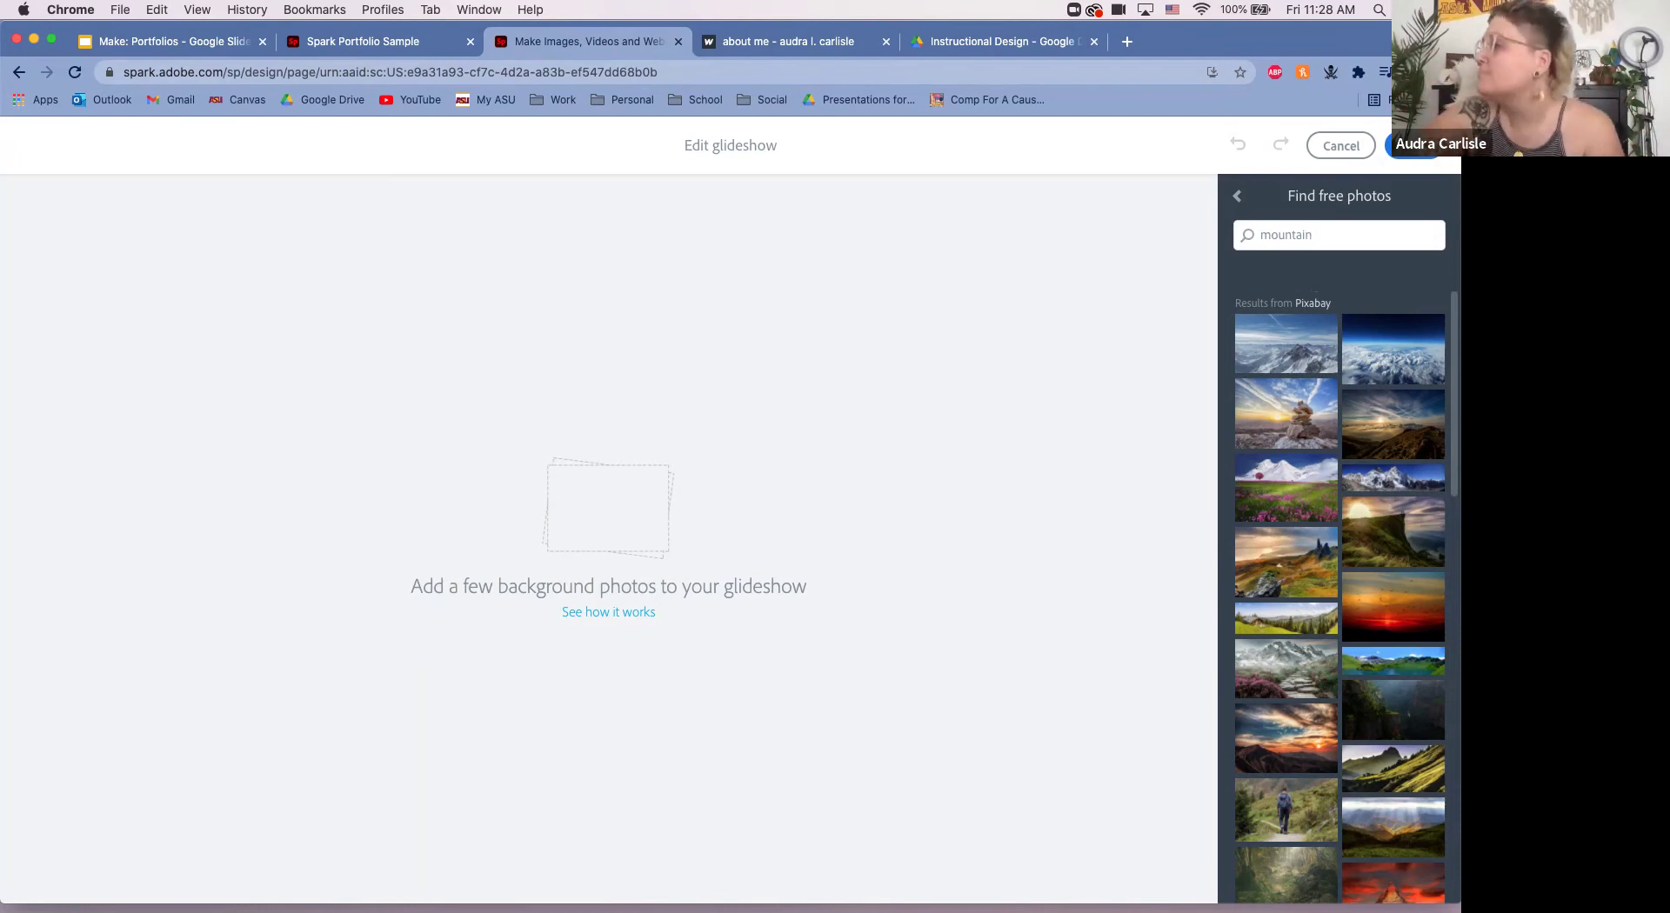
scroll(1339, 600, down, 3)
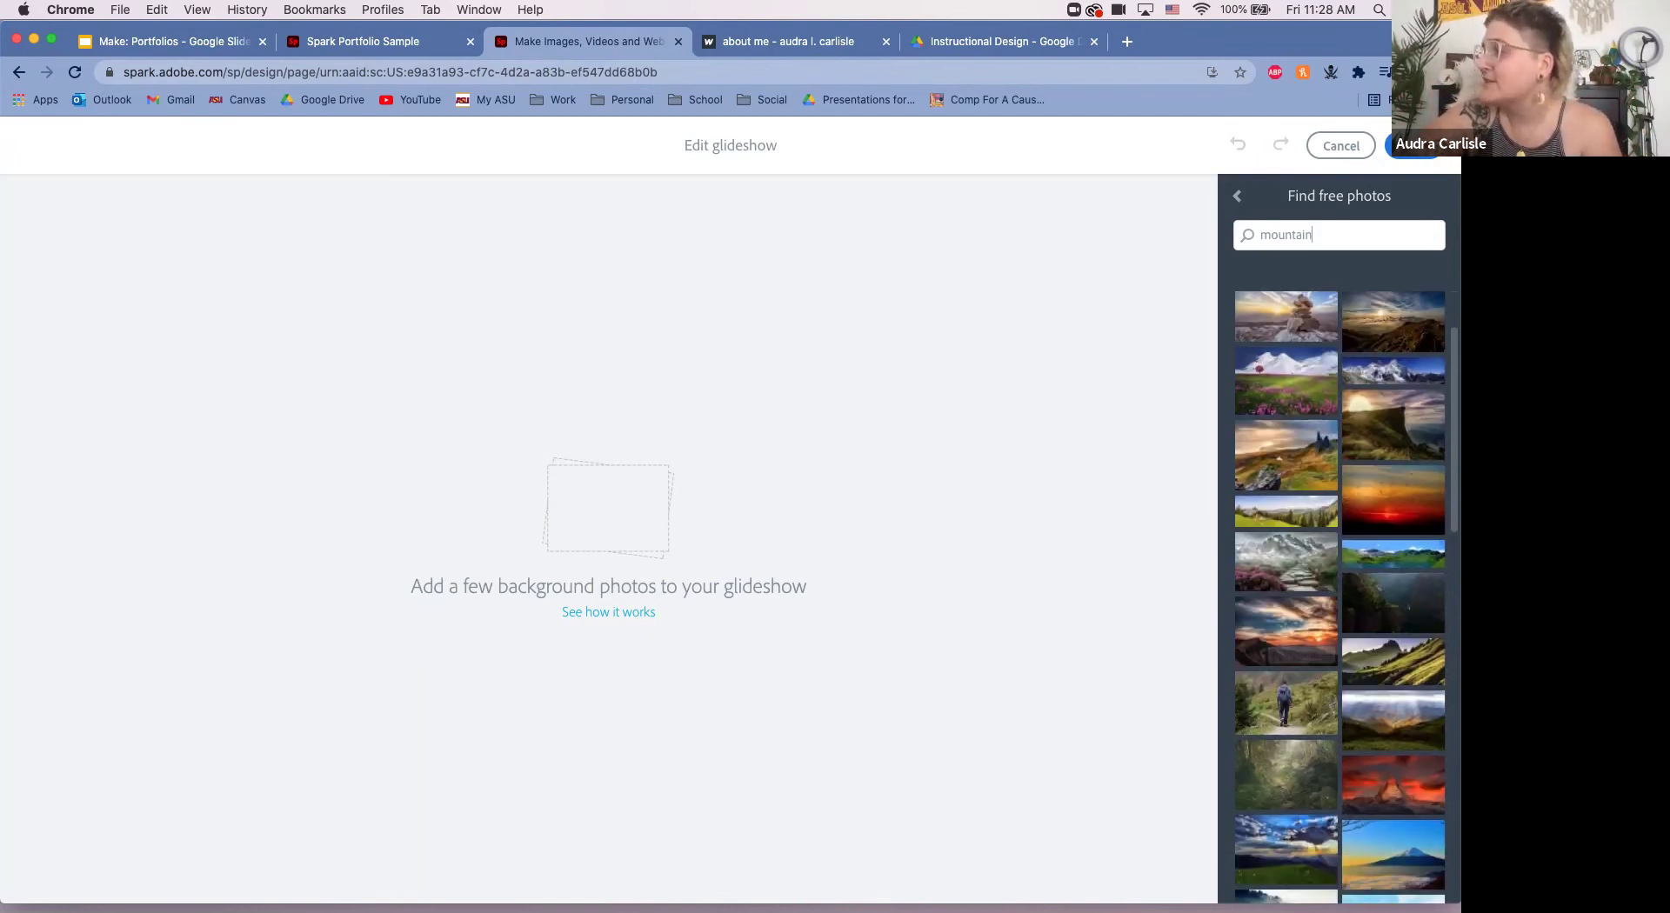
click(1286, 631)
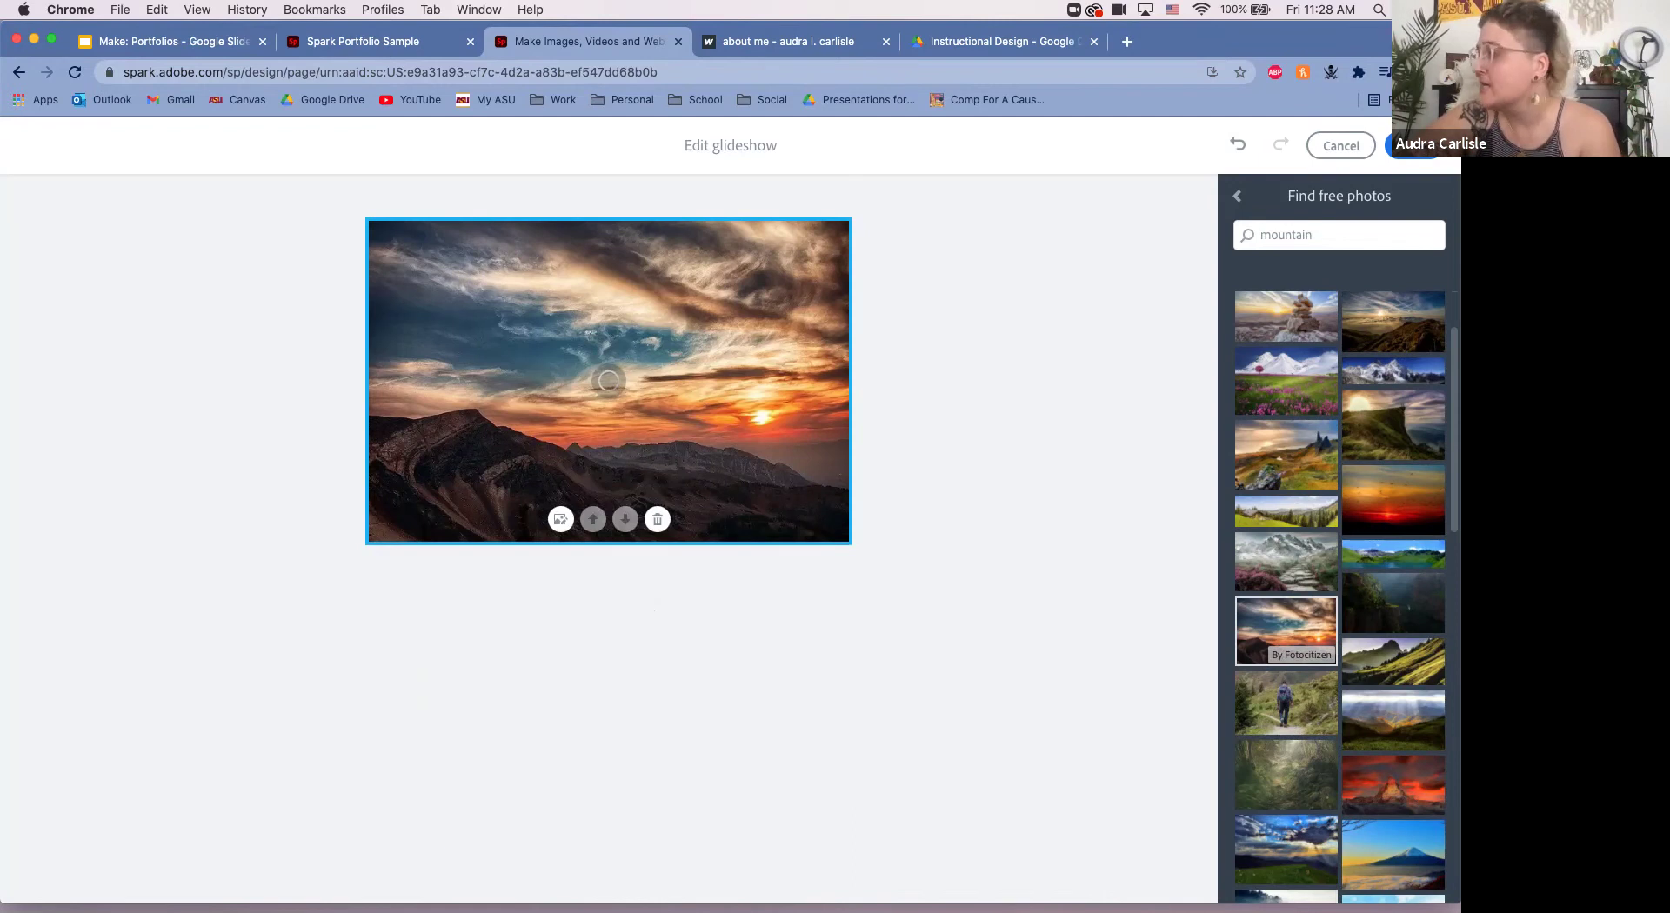
scroll(1339, 598, down, 8)
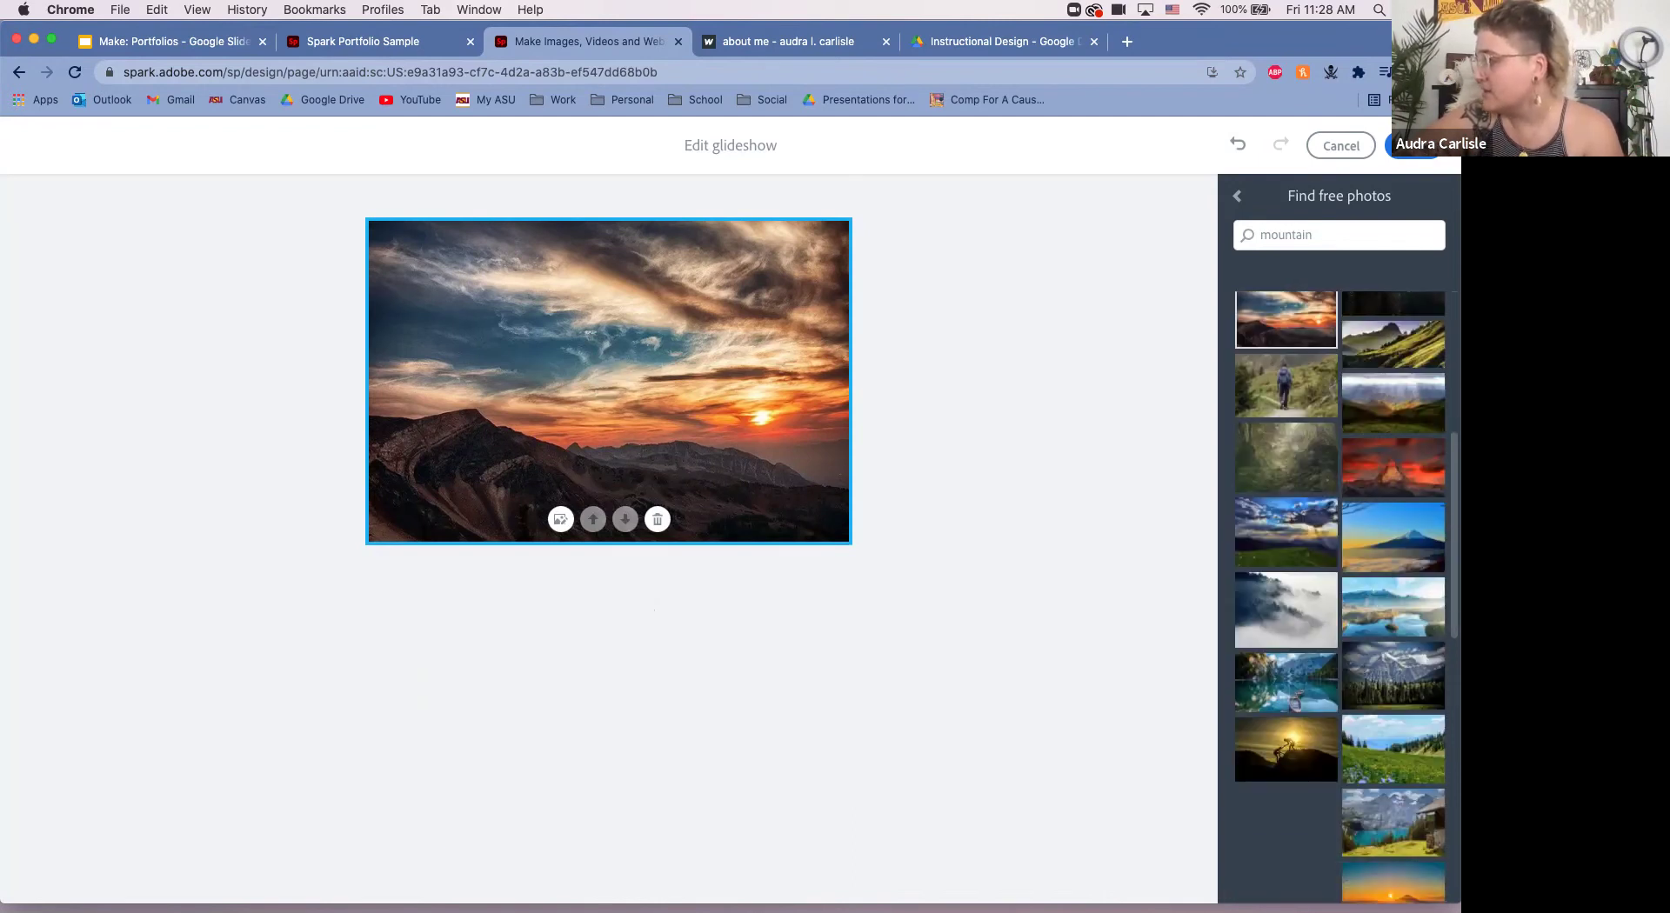
click(1287, 687)
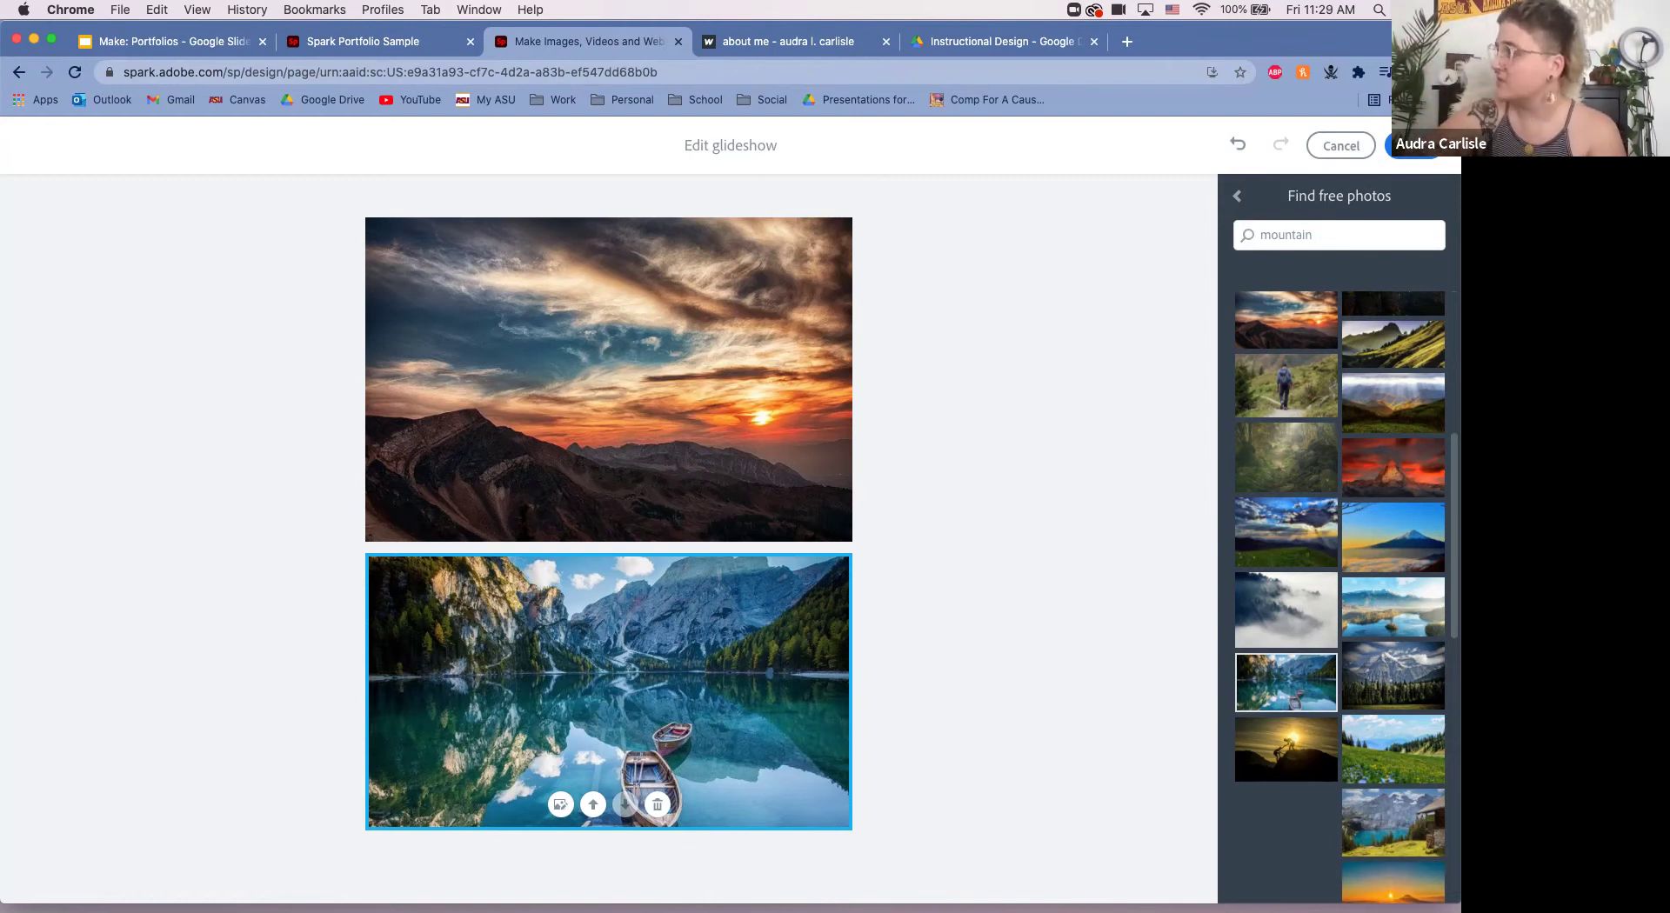
click(1413, 145)
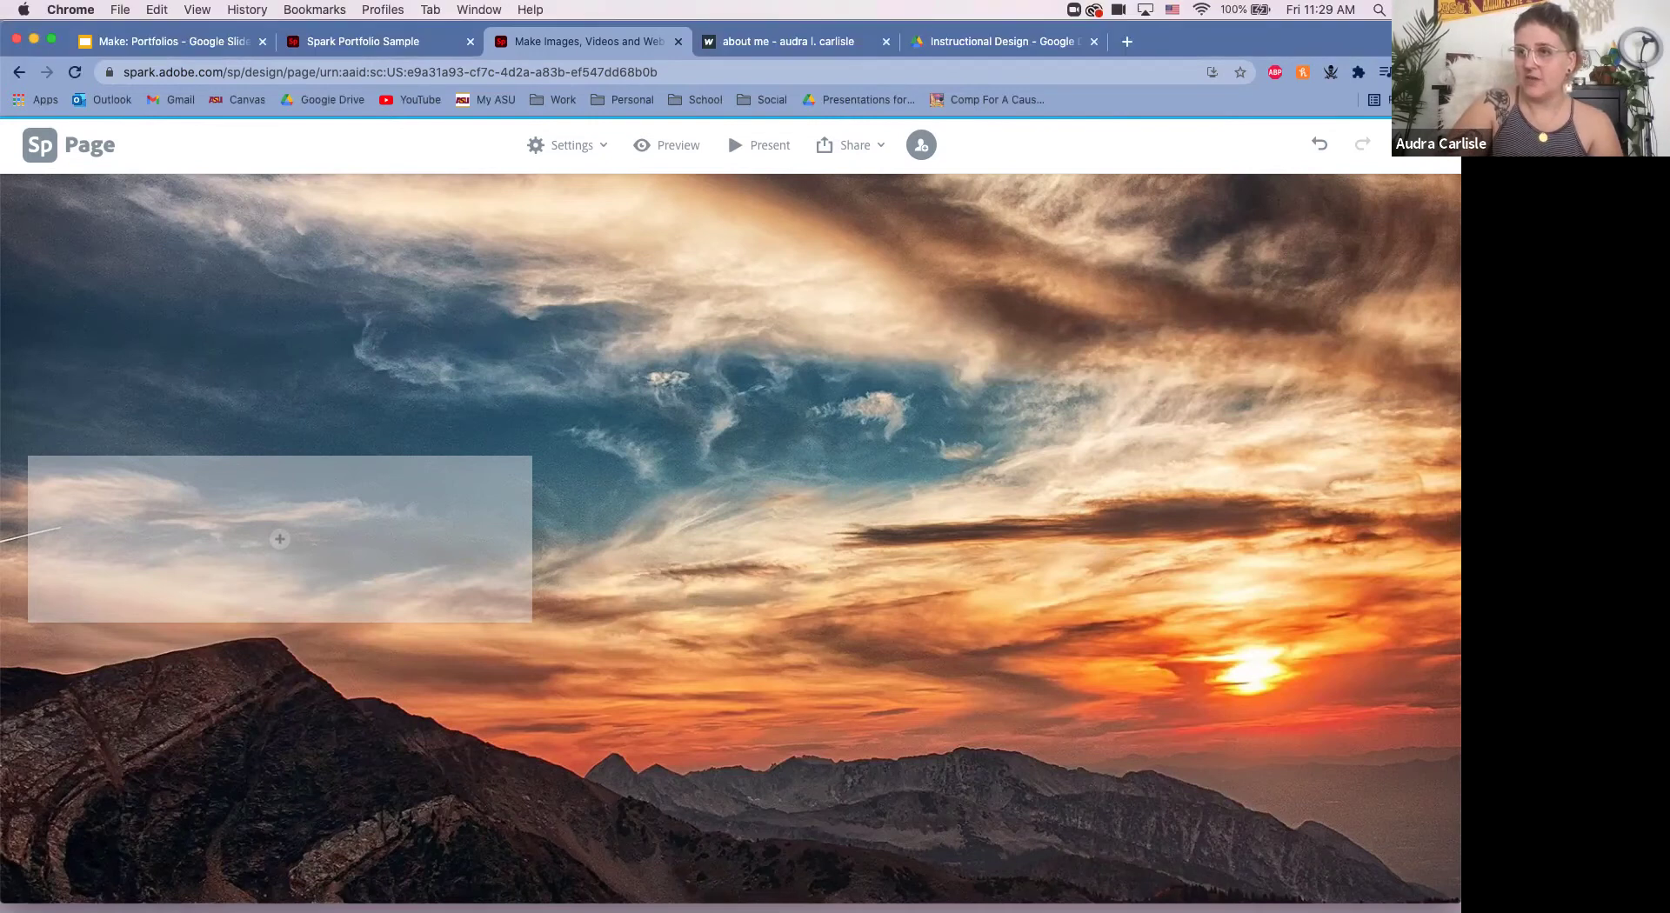
Step: Add a text block to the glideshow's panel over the sunset photo and paste in the copied "about me" biography
click(279, 540)
click(248, 481)
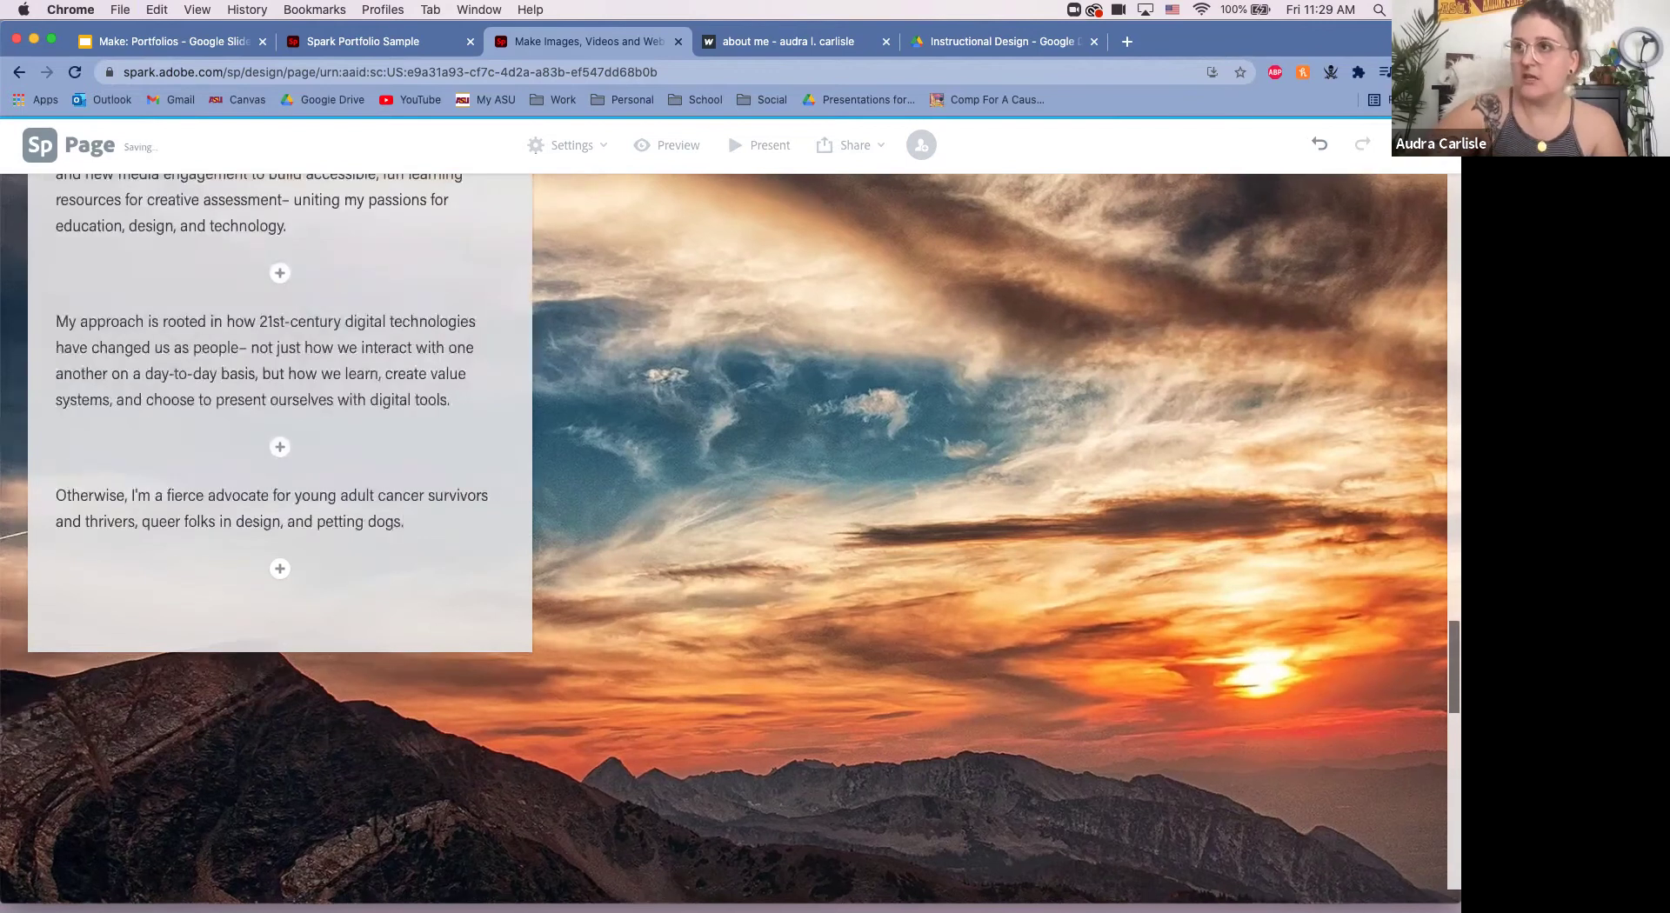
scroll(278, 539, up, 5)
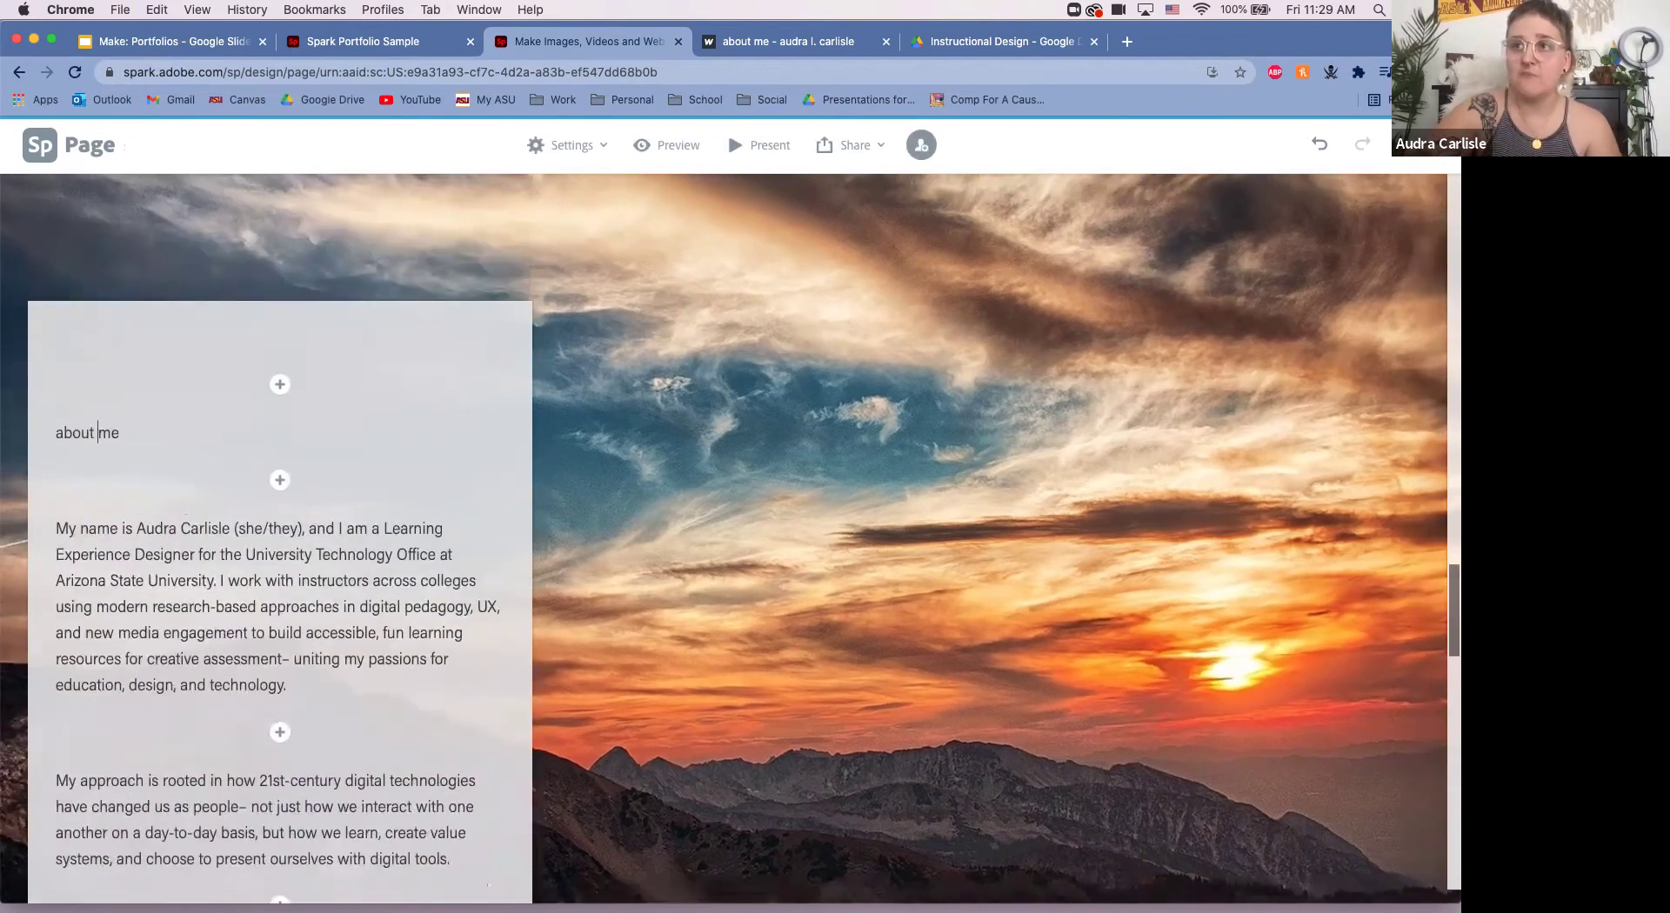
Step: Try the heading, quote and list styles on the "about me" line, and leave it formatted as an H1 heading
double_click(103, 432)
drag(120, 432, 56, 432)
click(54, 393)
click(94, 393)
click(134, 394)
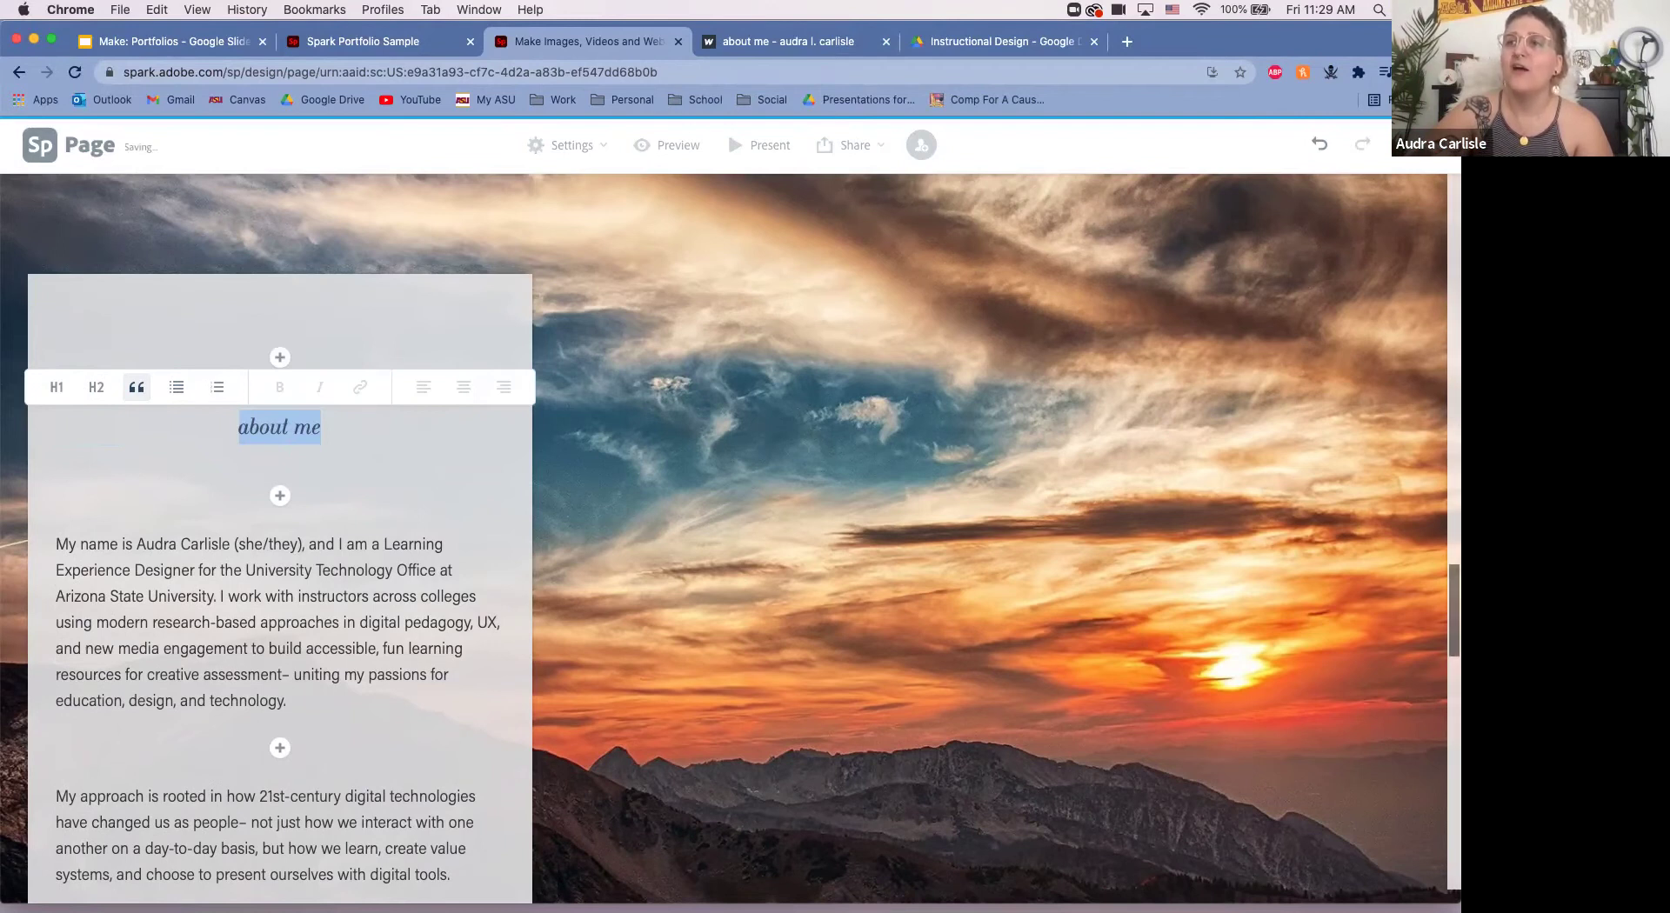
click(176, 388)
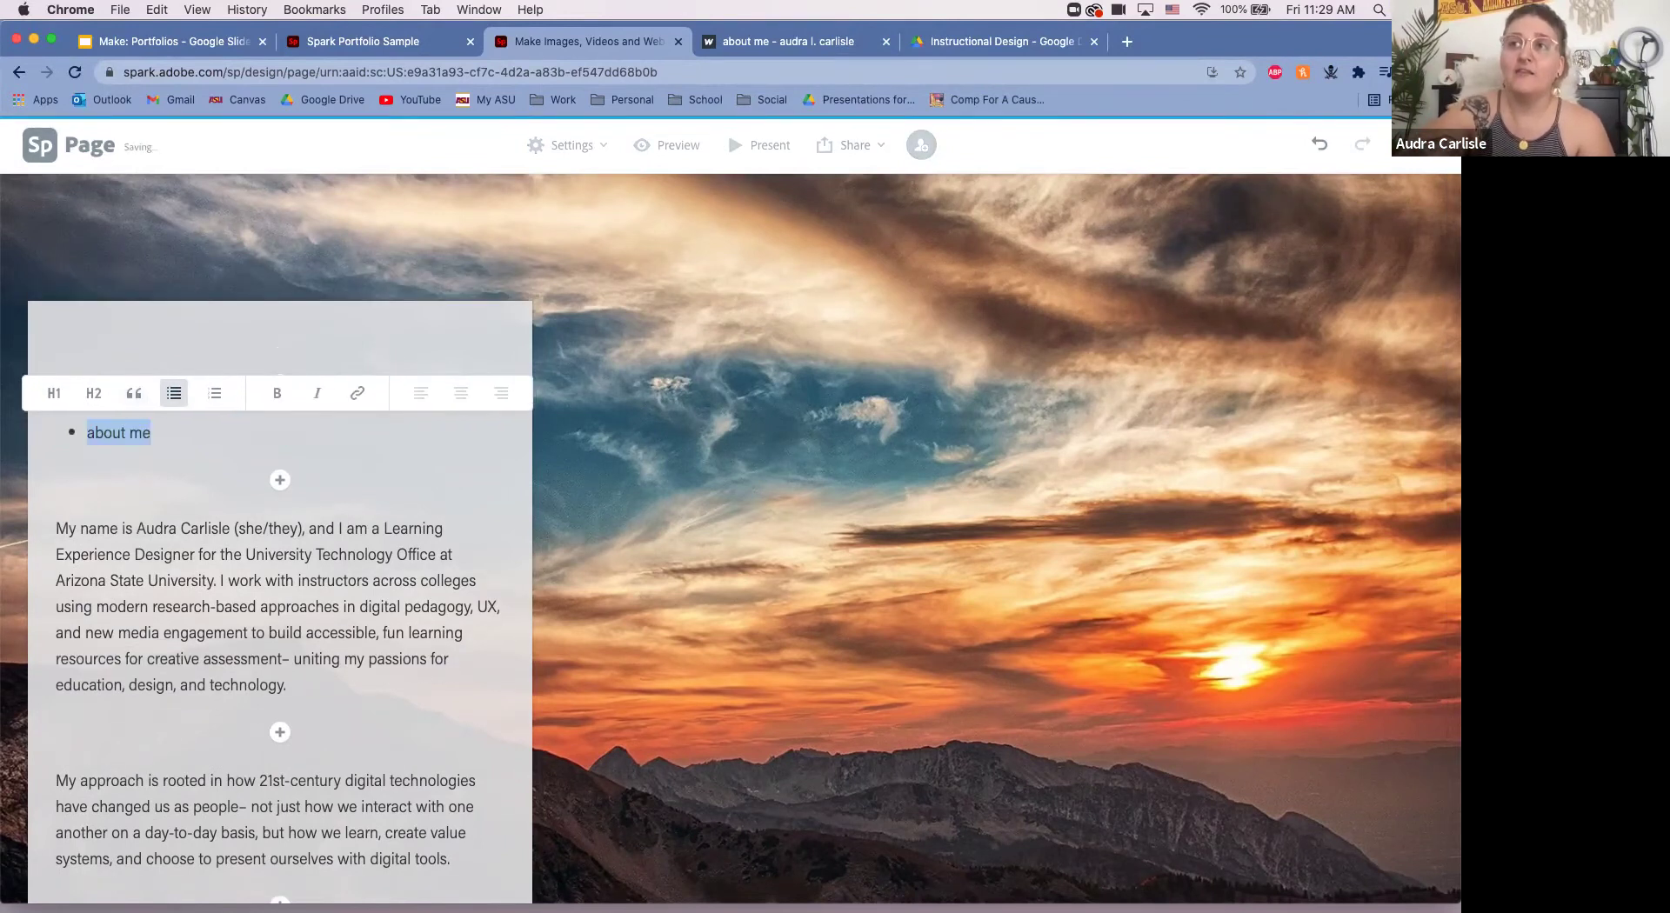
click(214, 393)
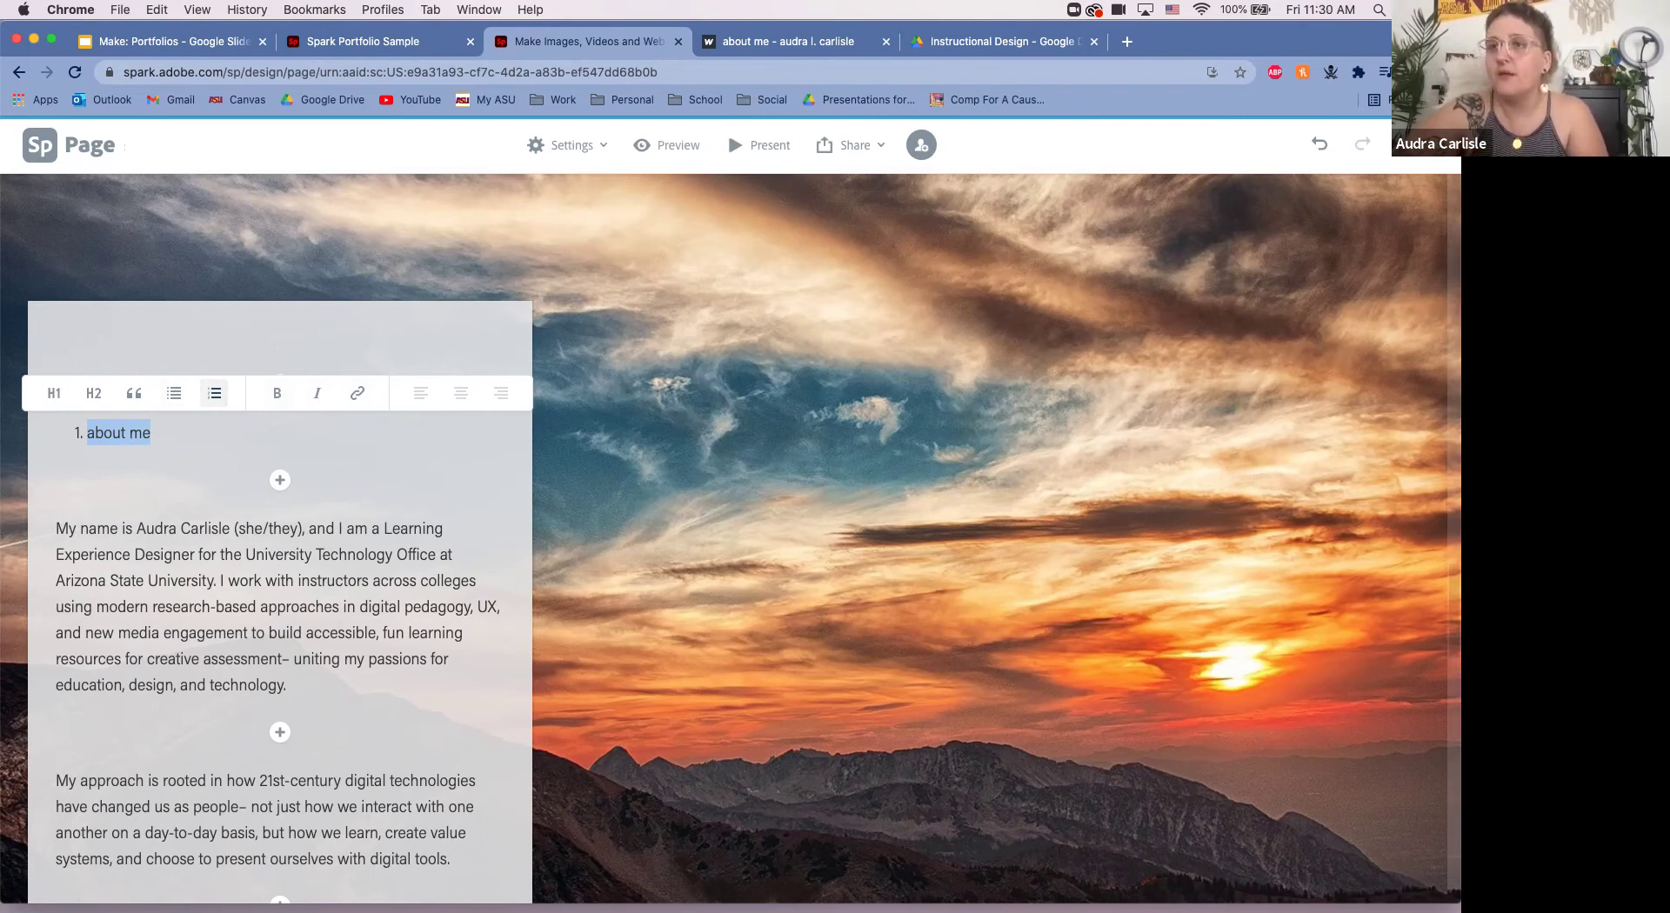
click(54, 393)
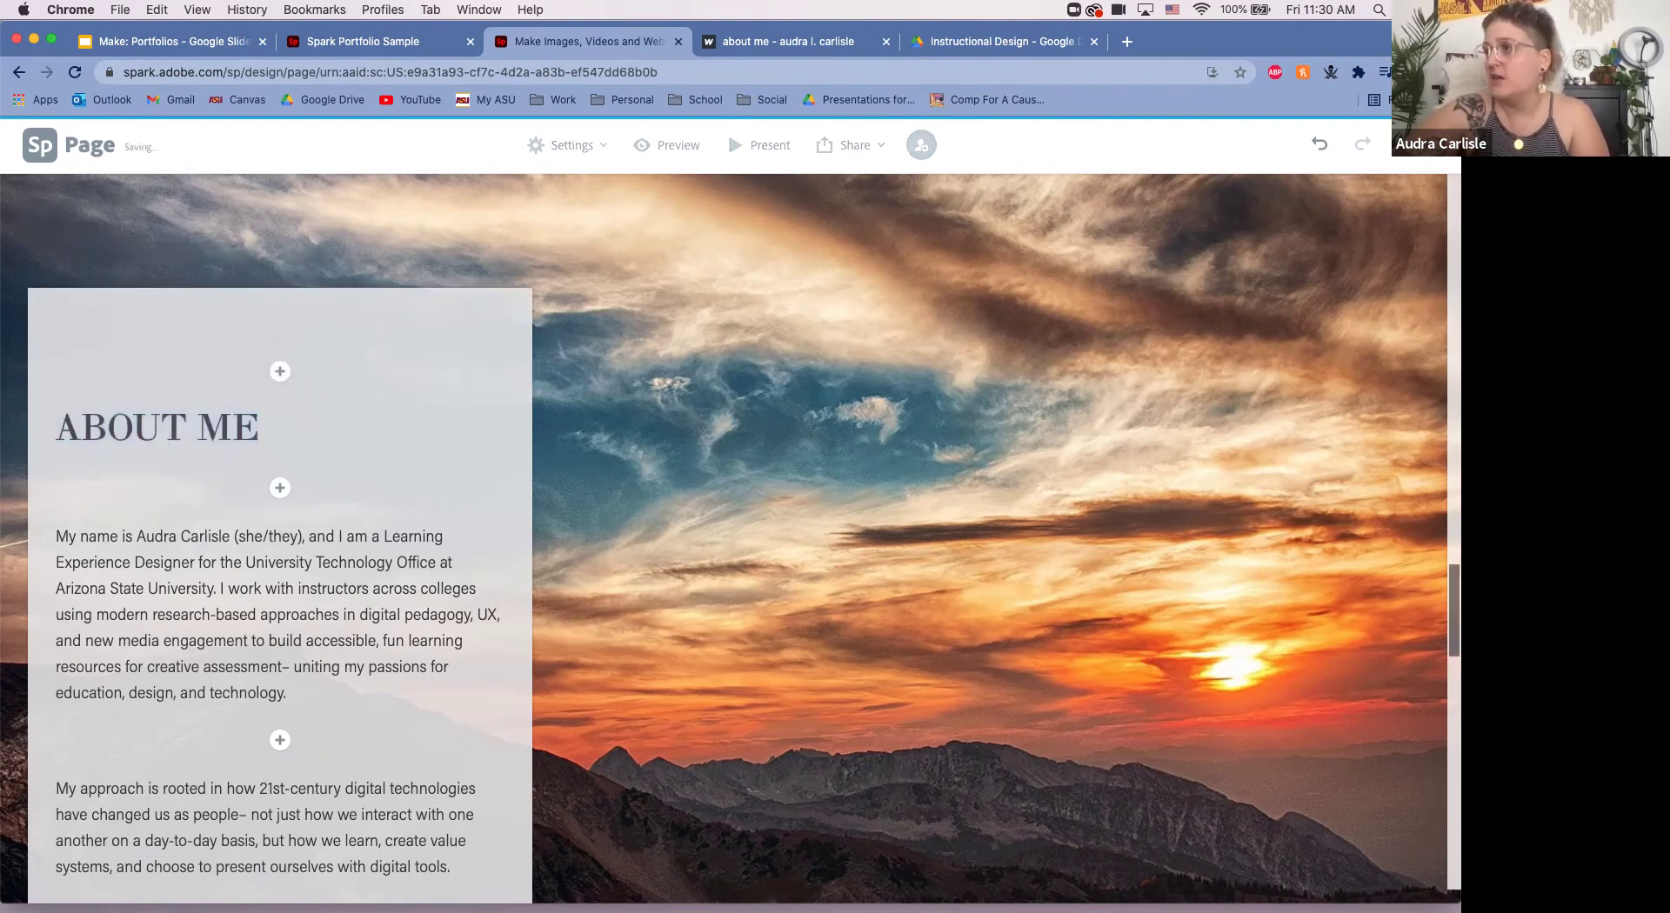
scroll(722, 539, up, 2)
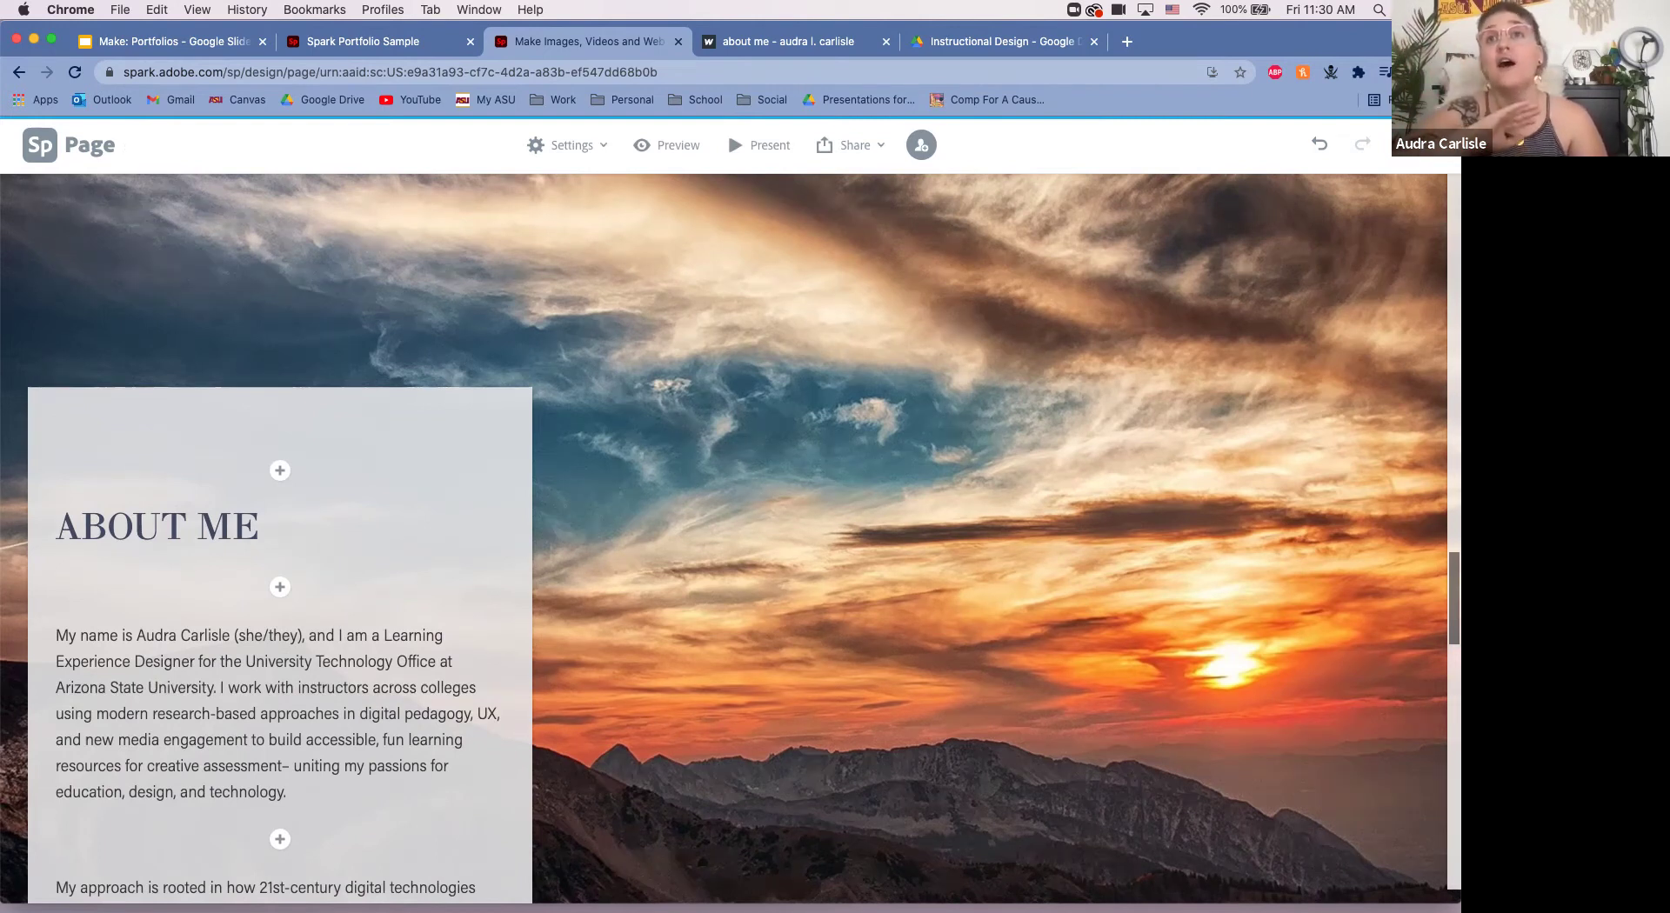
scroll(730, 539, up, 10)
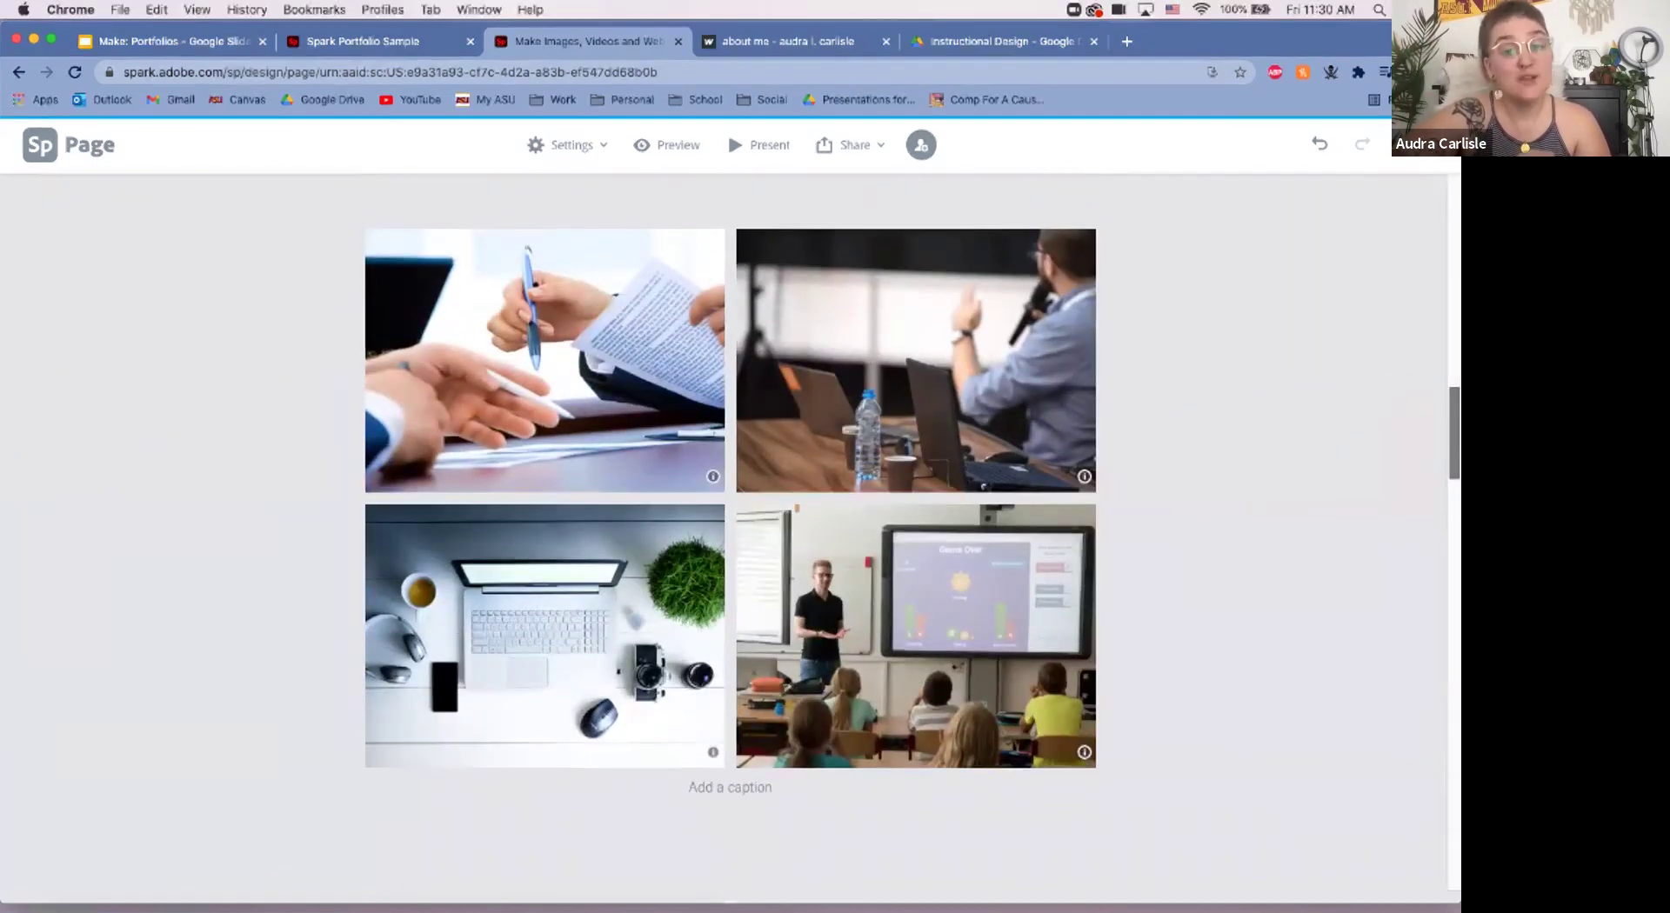
Step: Caption the photo grid "This is where I'd put alt text!"
click(691, 787)
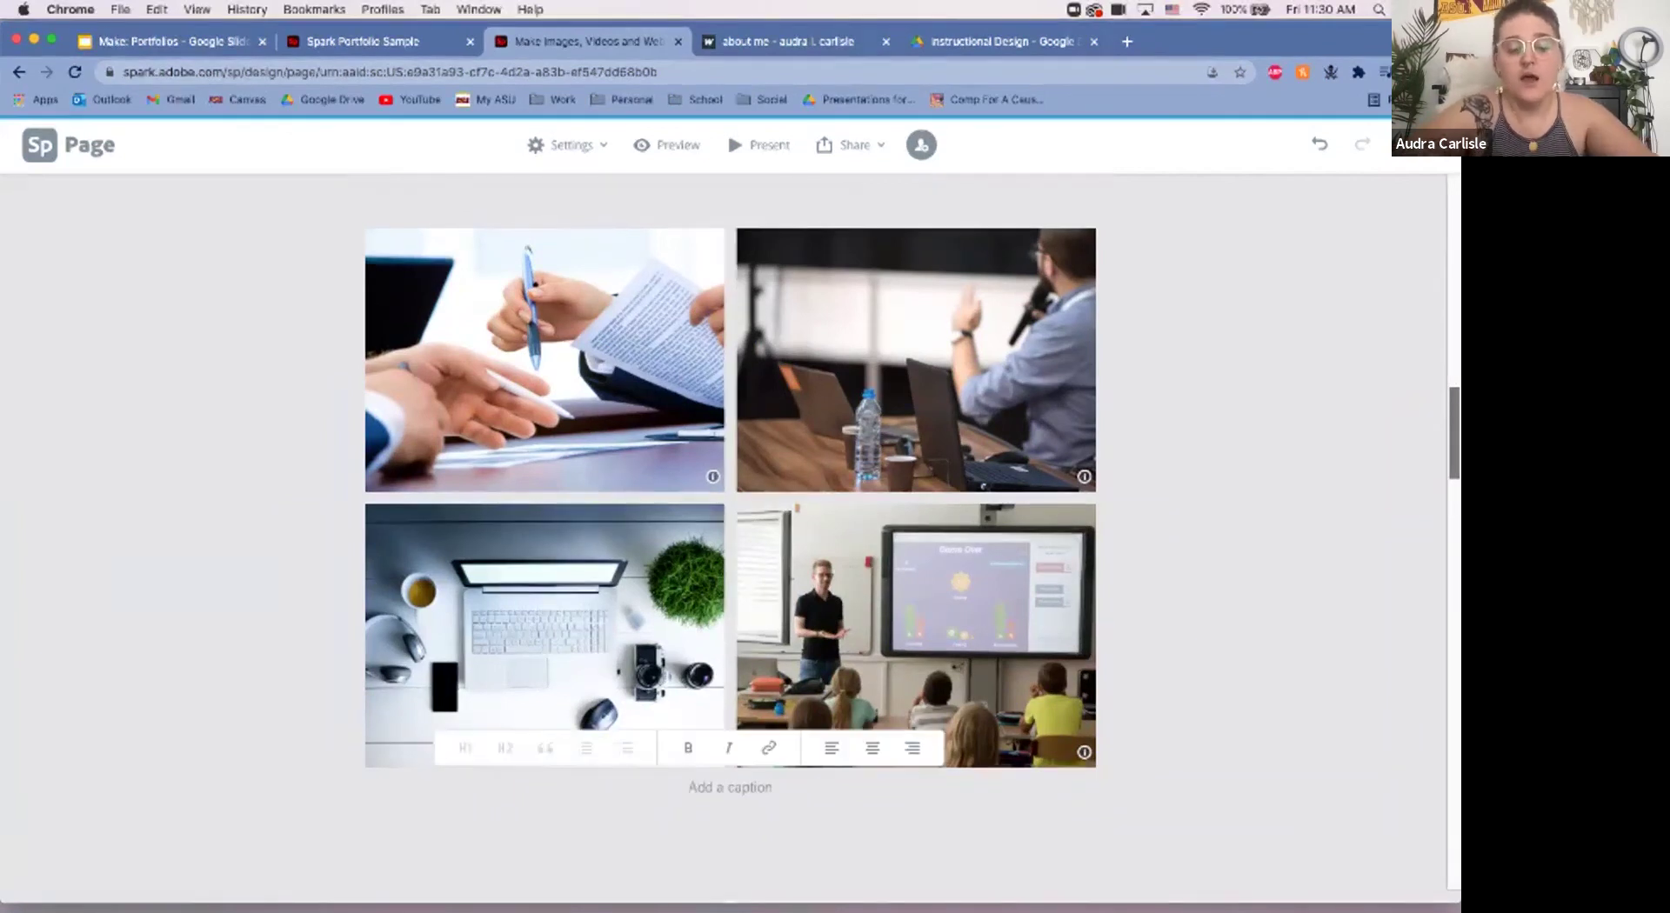
text(This )
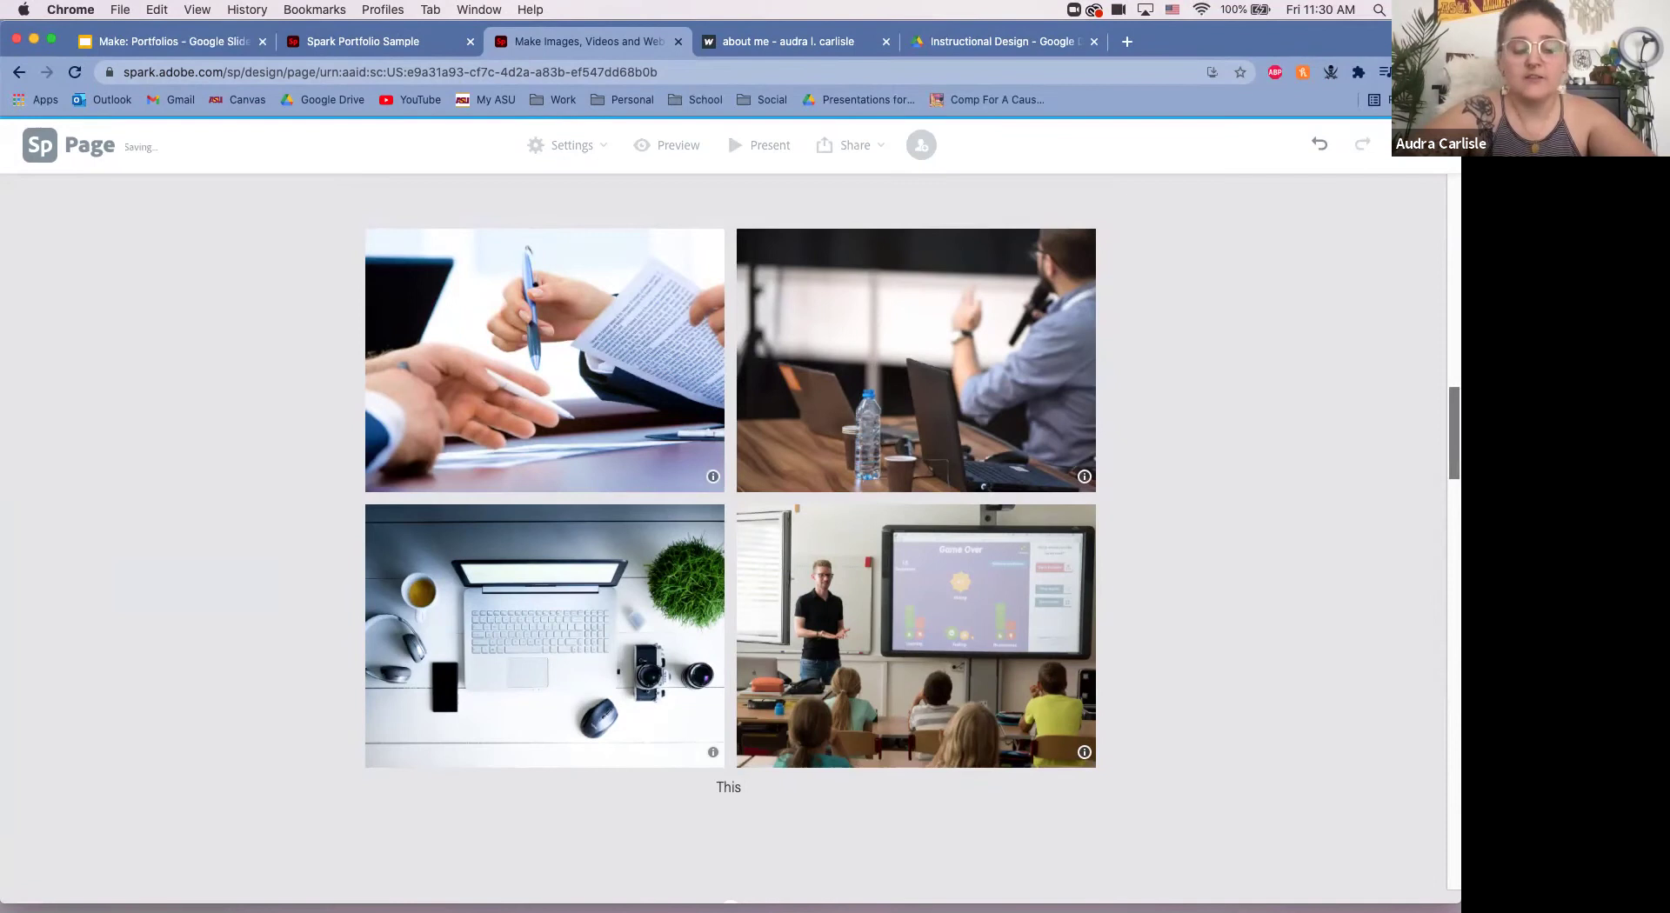
text(is wher)
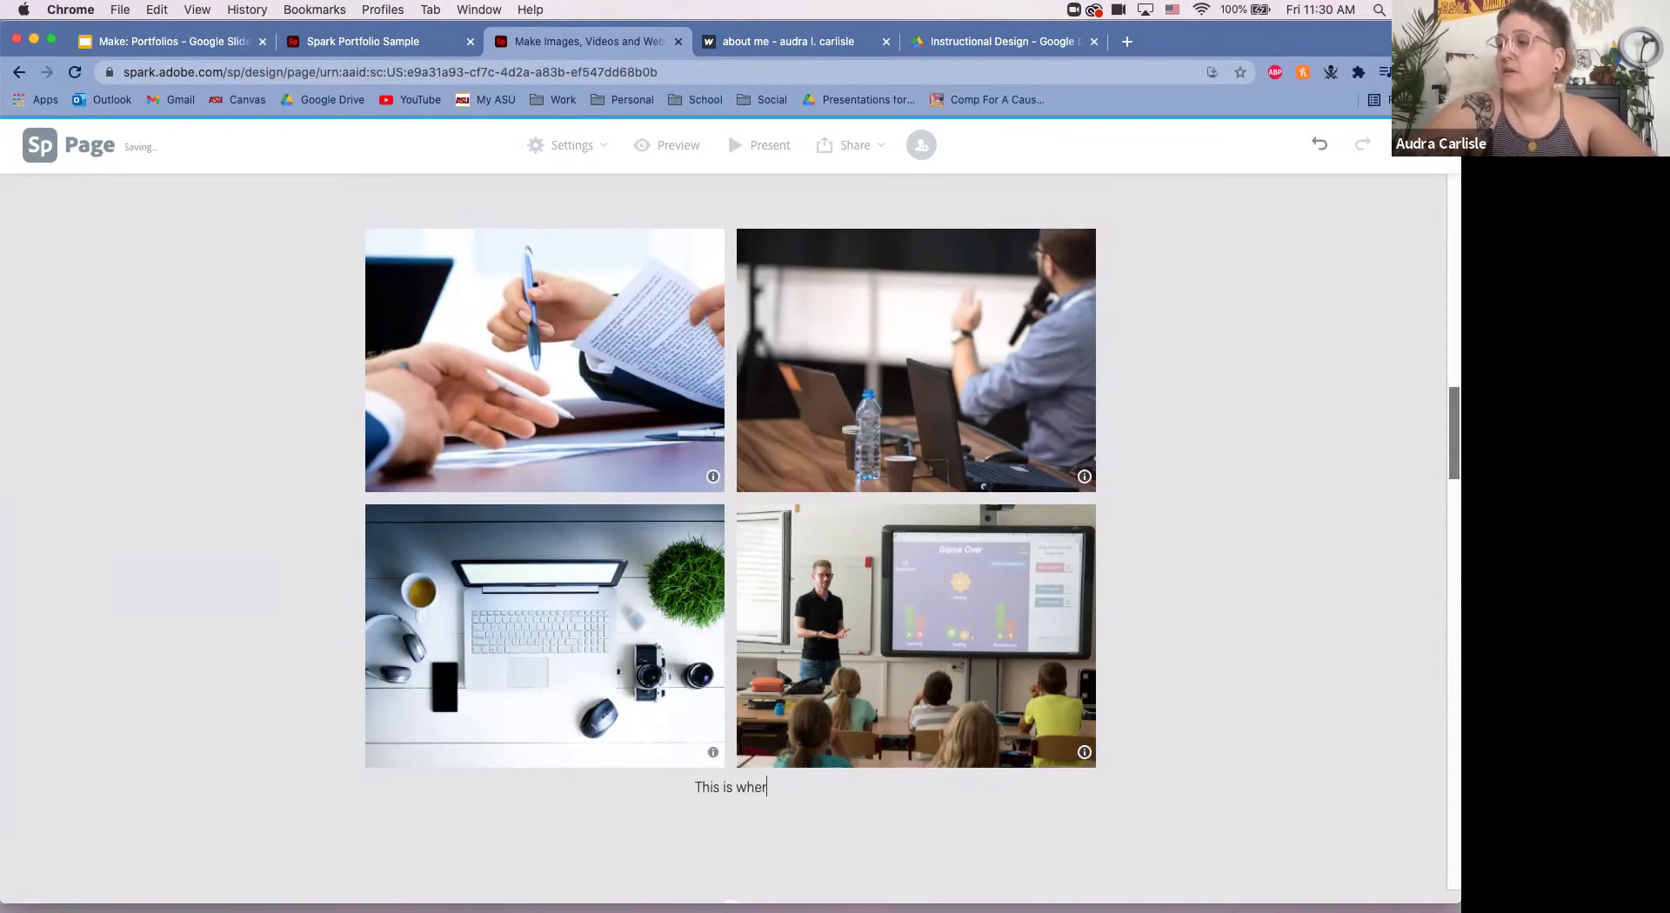
text(e I'd put al)
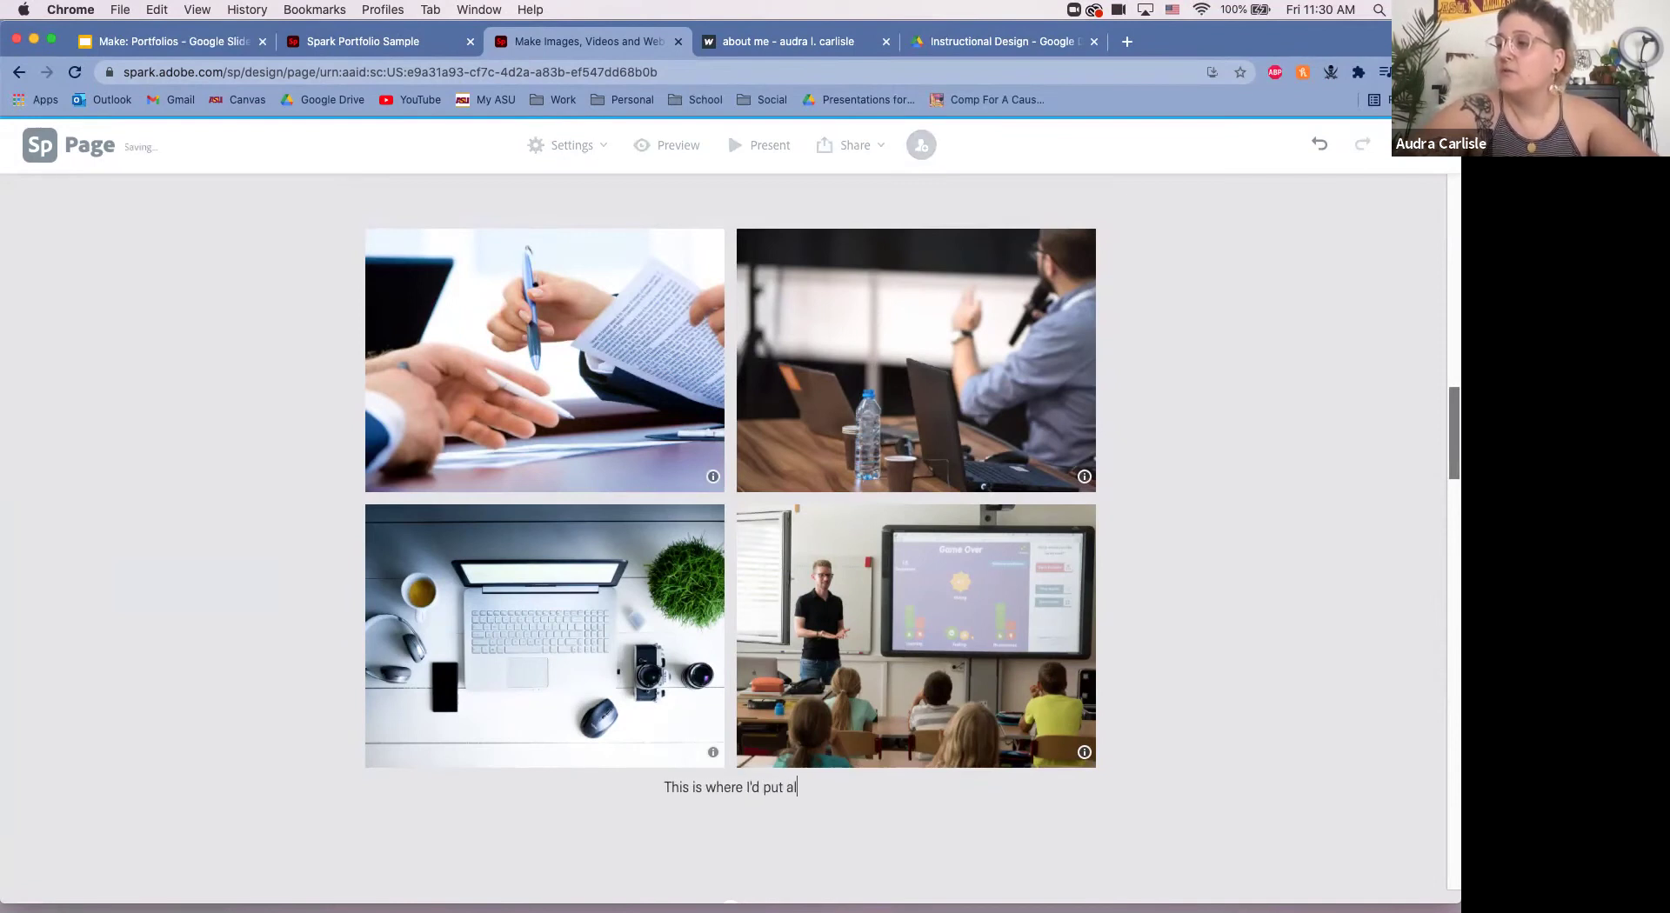
text(t text!)
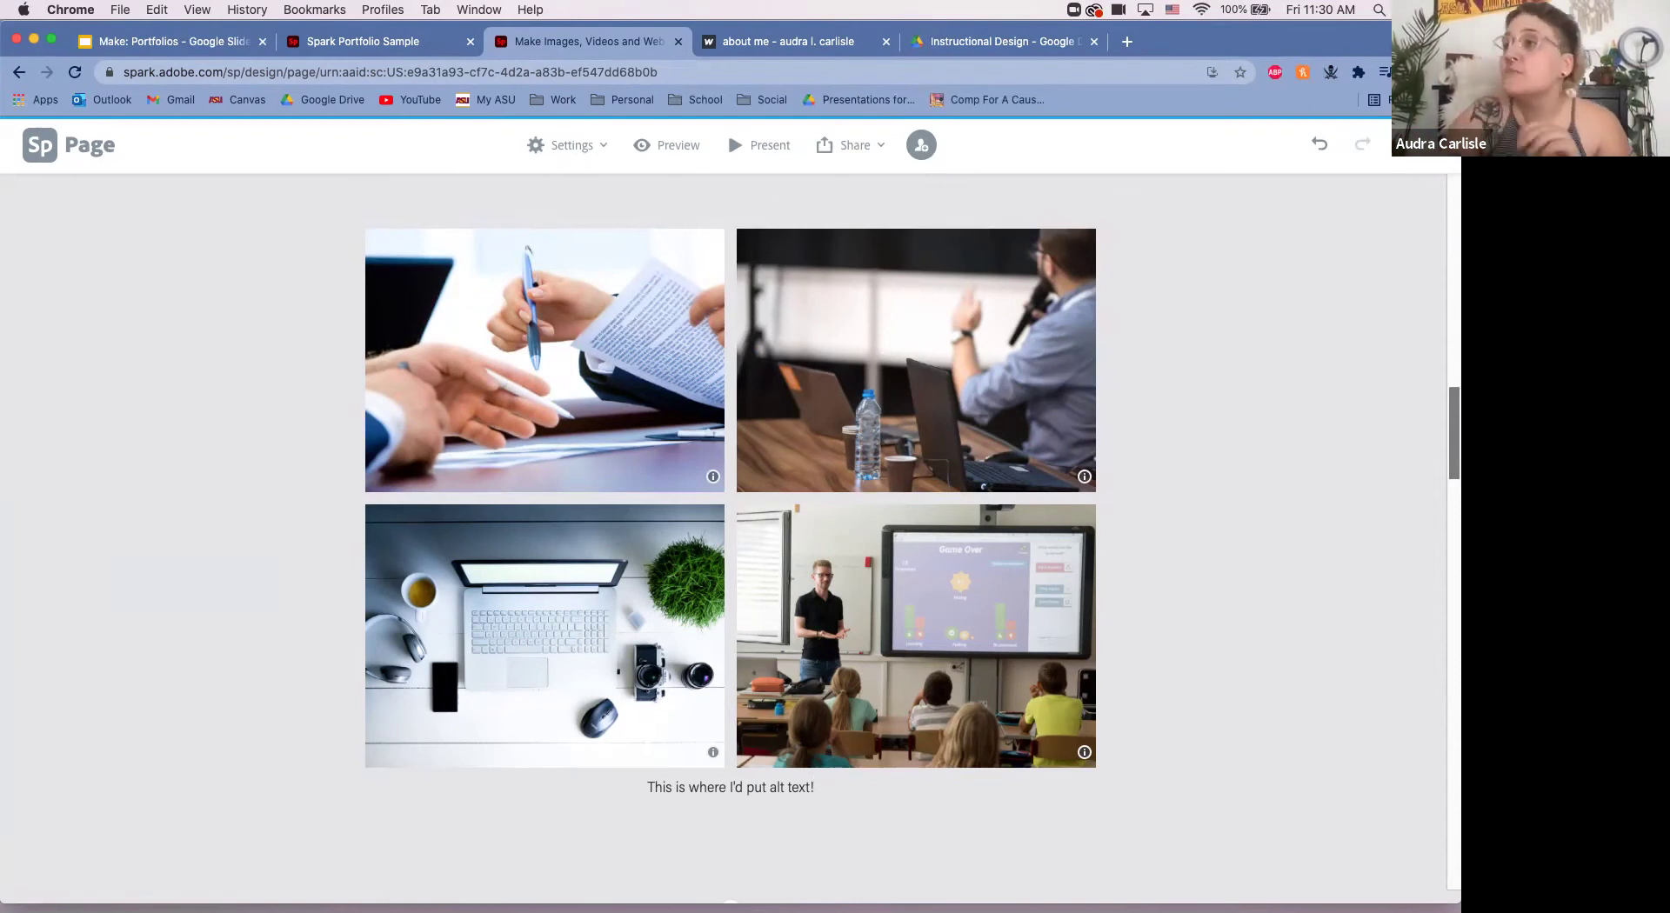
Step: Review the heading and biography text in the split layout, the title section and the captioned photo grid
scroll(730, 539, up, 5)
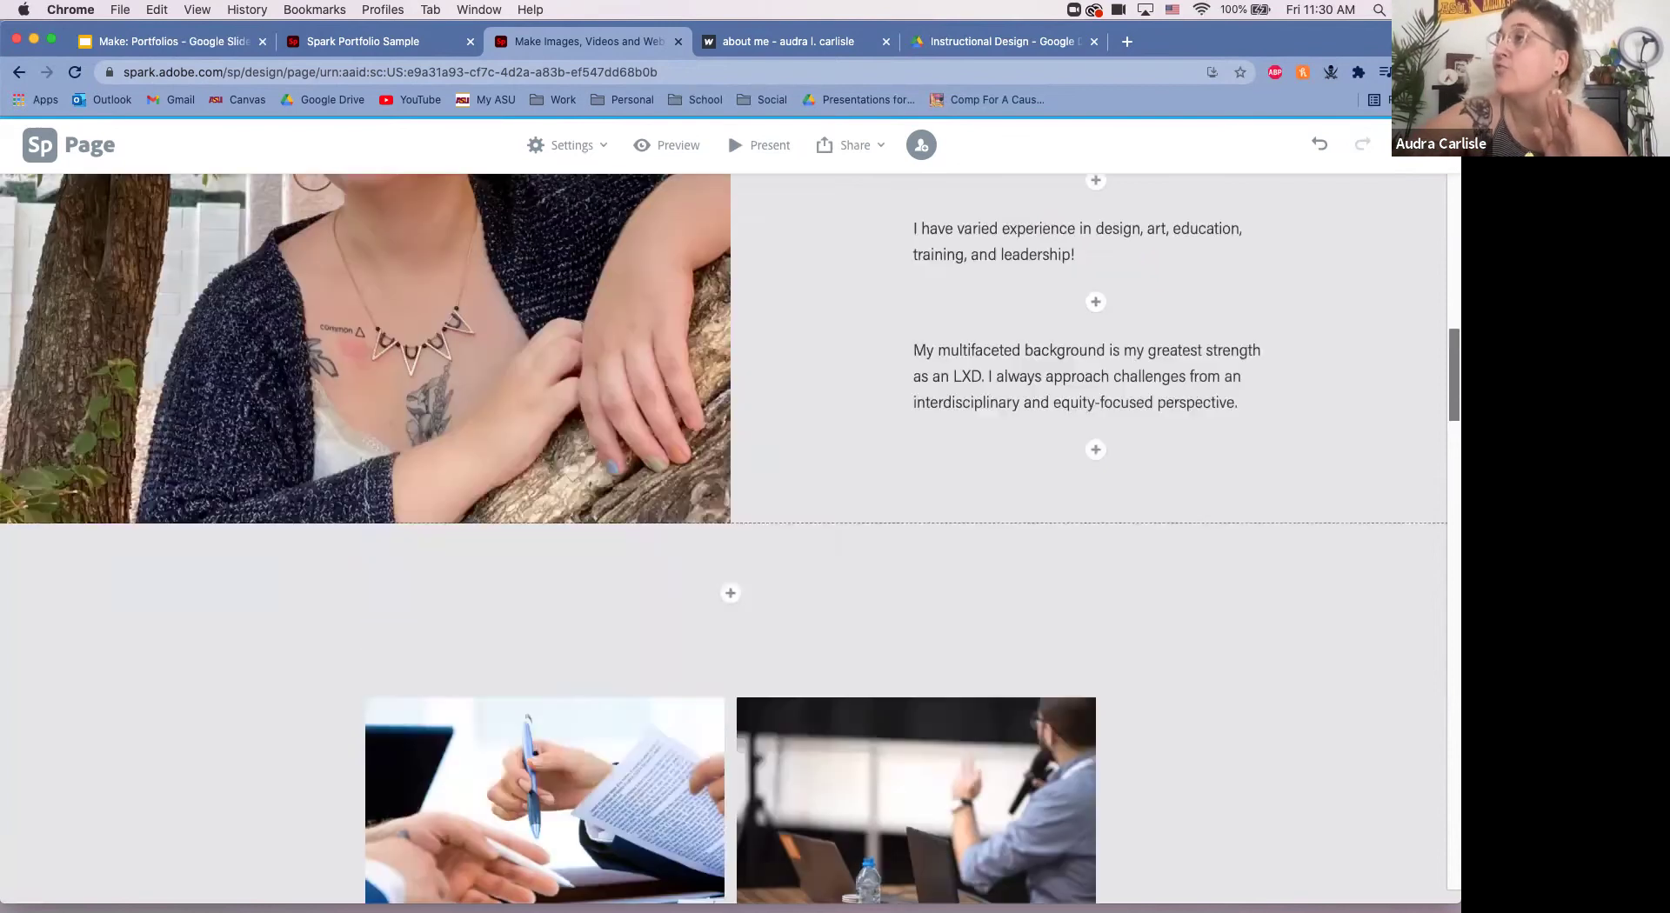
scroll(731, 539, up, 4)
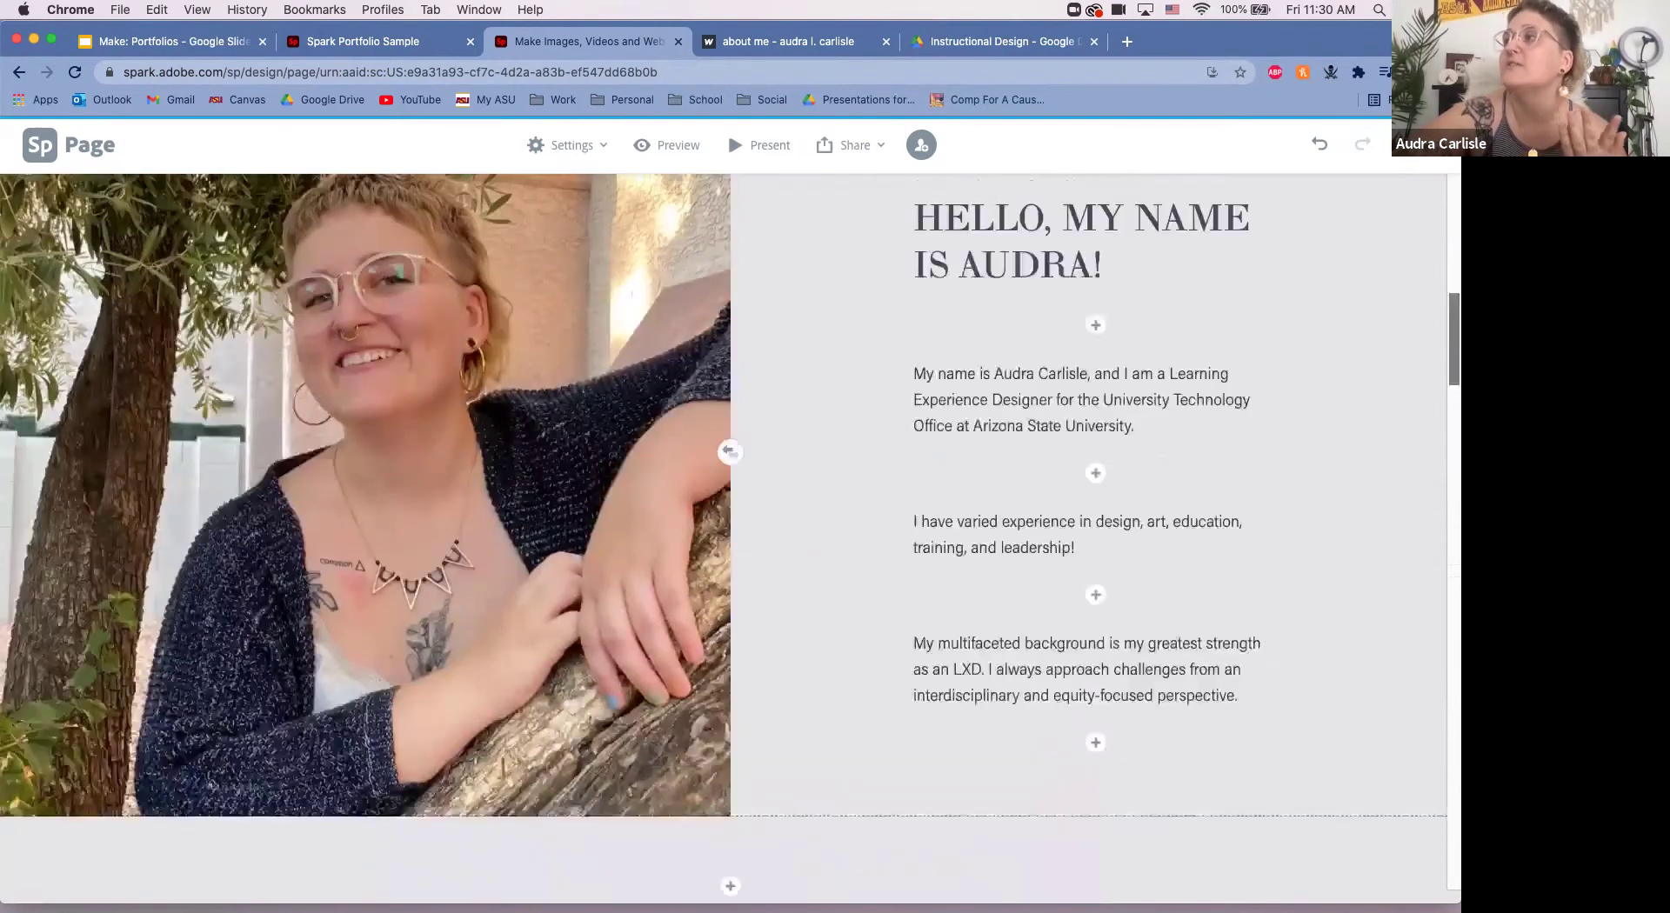
drag(943, 239, 1103, 287)
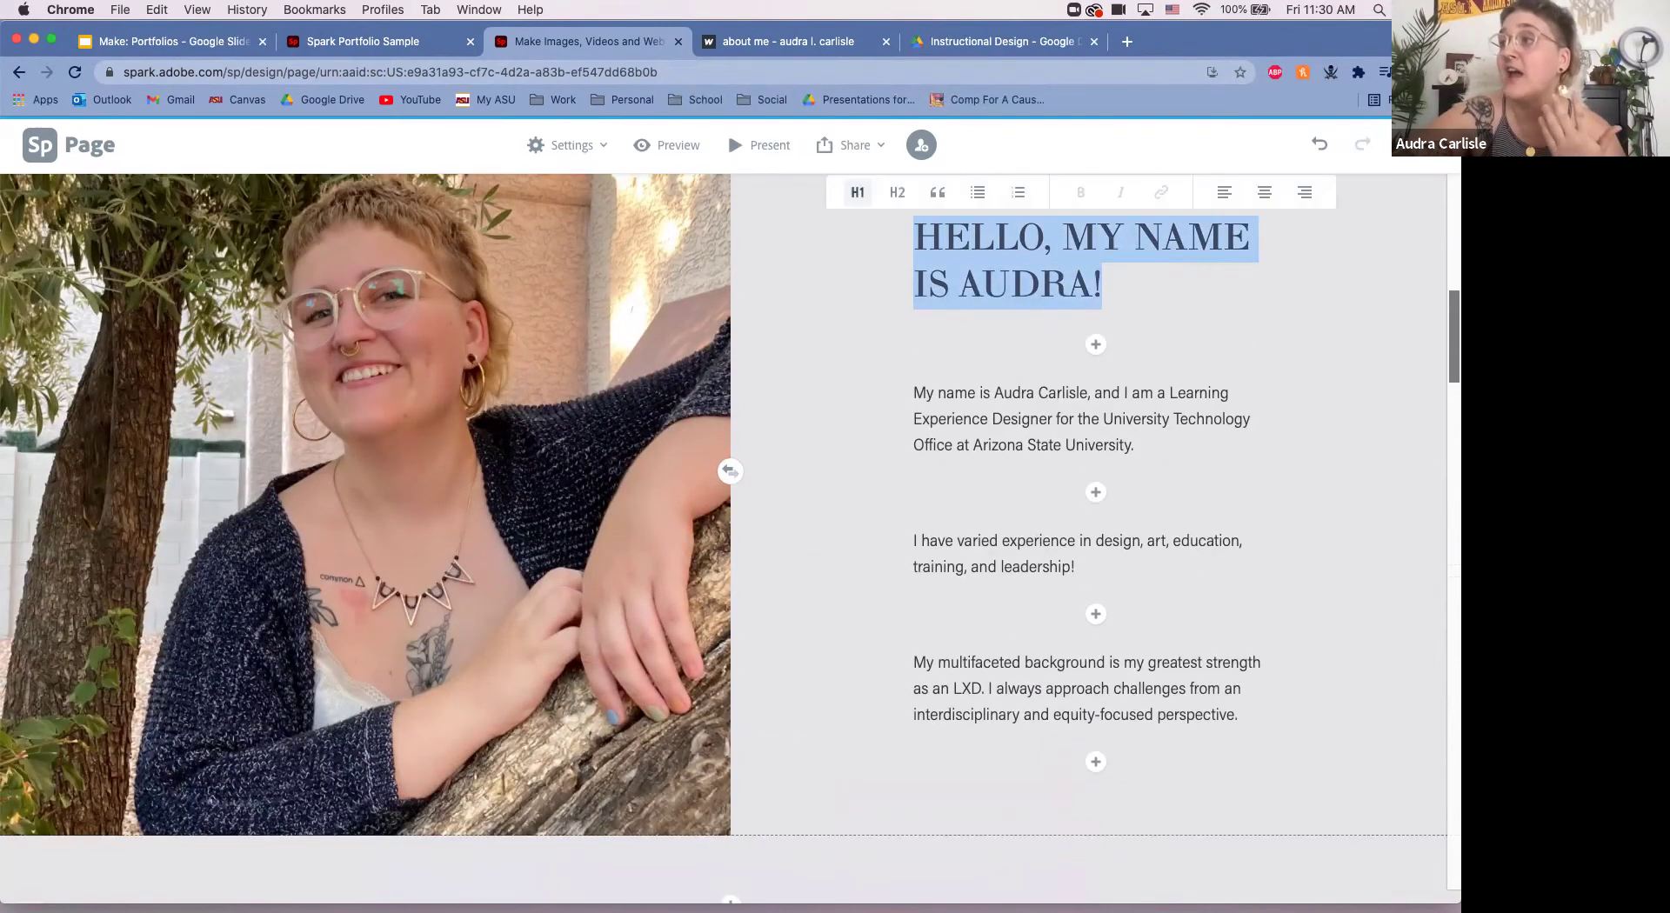
drag(926, 393, 963, 421)
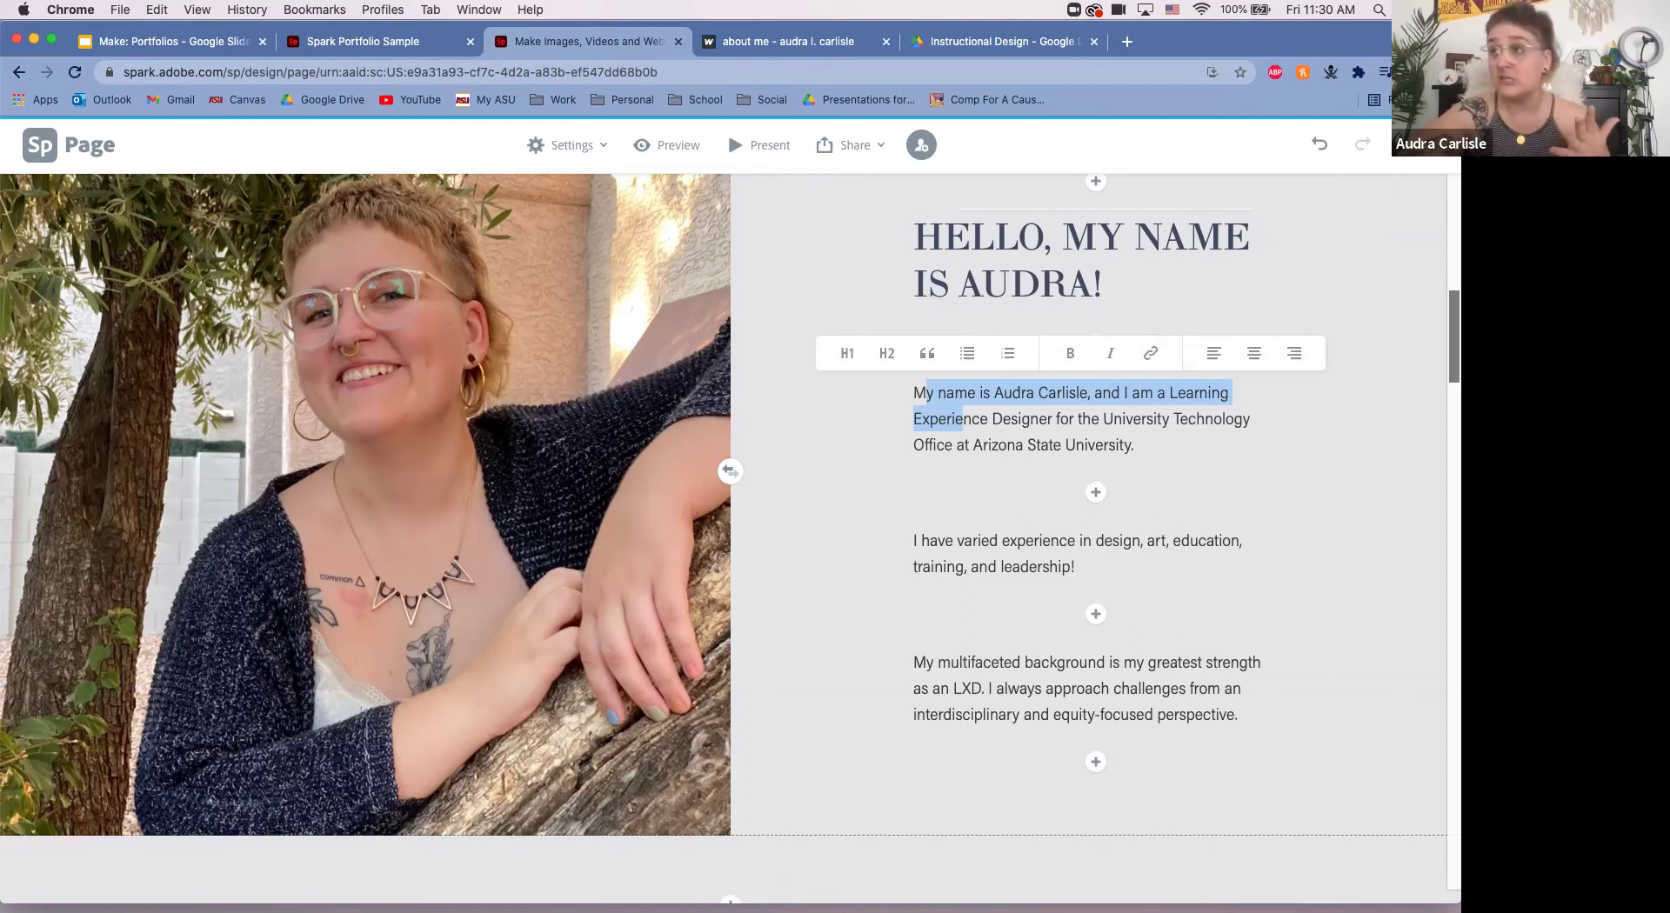
scroll(730, 539, up, 7)
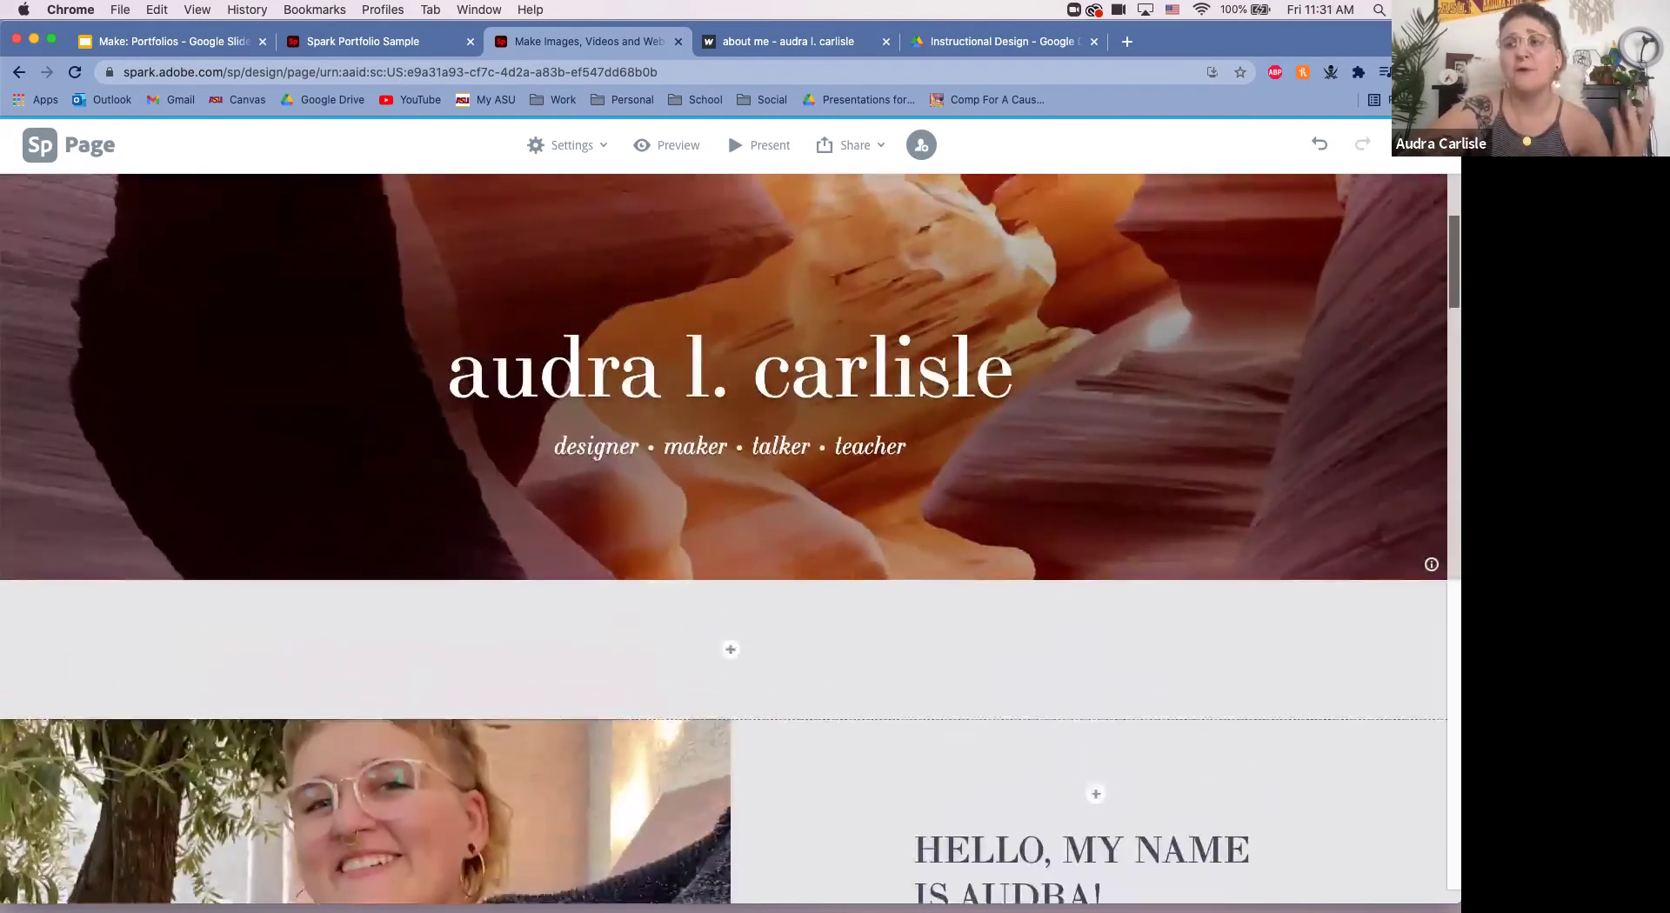
scroll(731, 539, down, 3)
scroll(731, 540, down, 5)
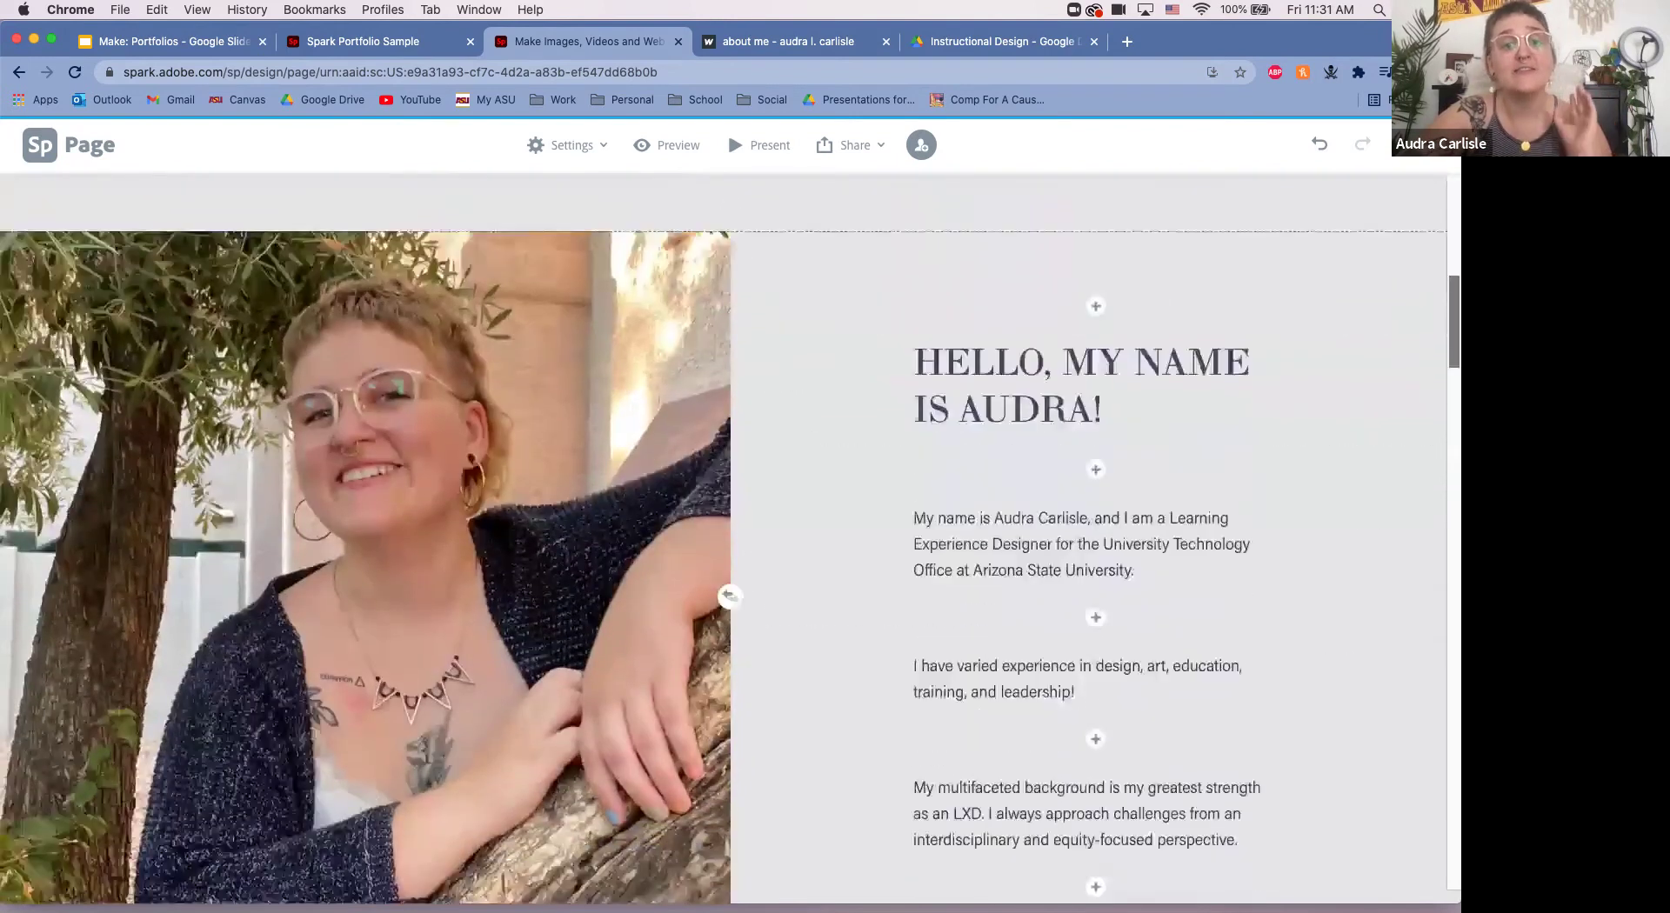
scroll(730, 539, down, 10)
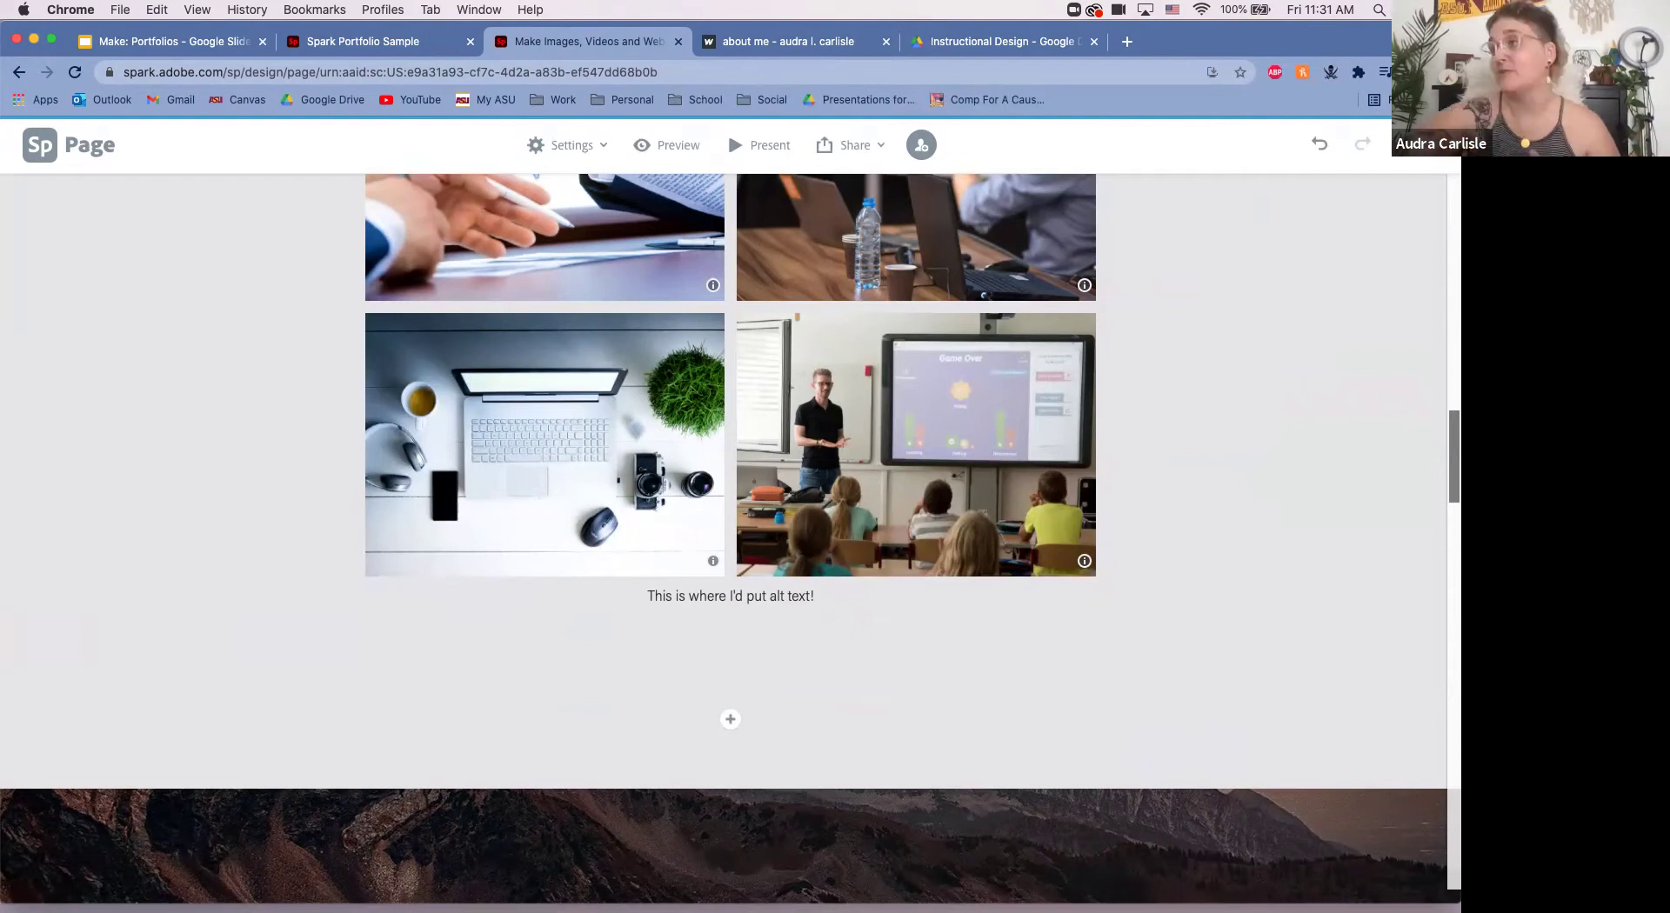
Step: Examine how the "about me" panel scrolls over the glideshow's sunset photo
scroll(731, 522, down, 10)
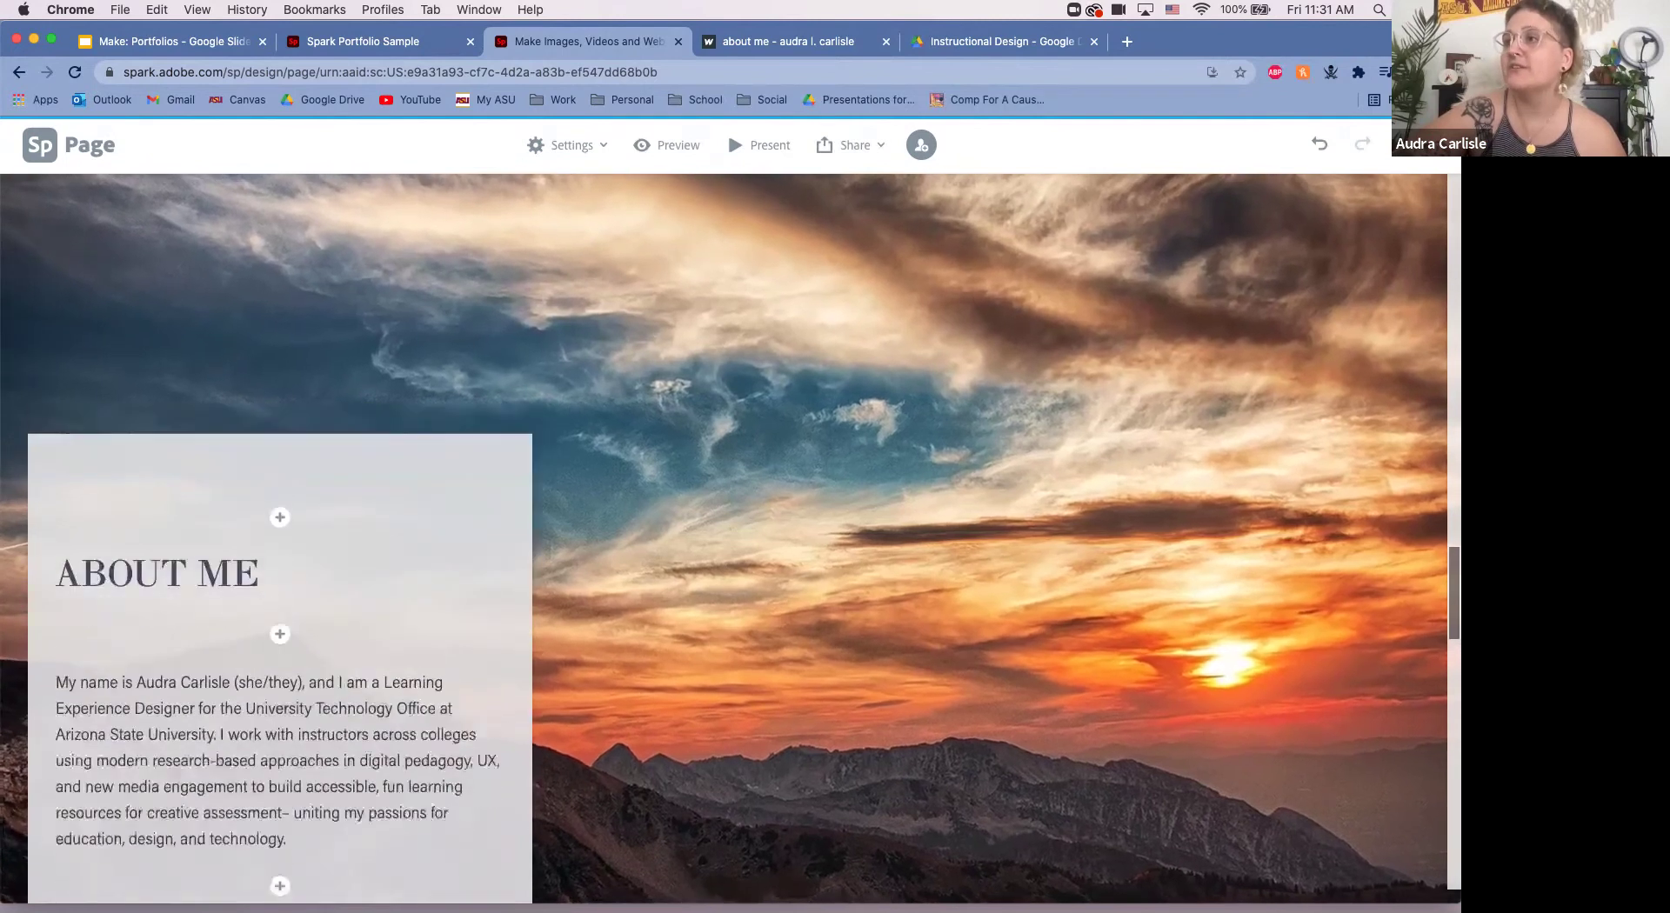
scroll(730, 522, up, 10)
scroll(730, 522, down, 8)
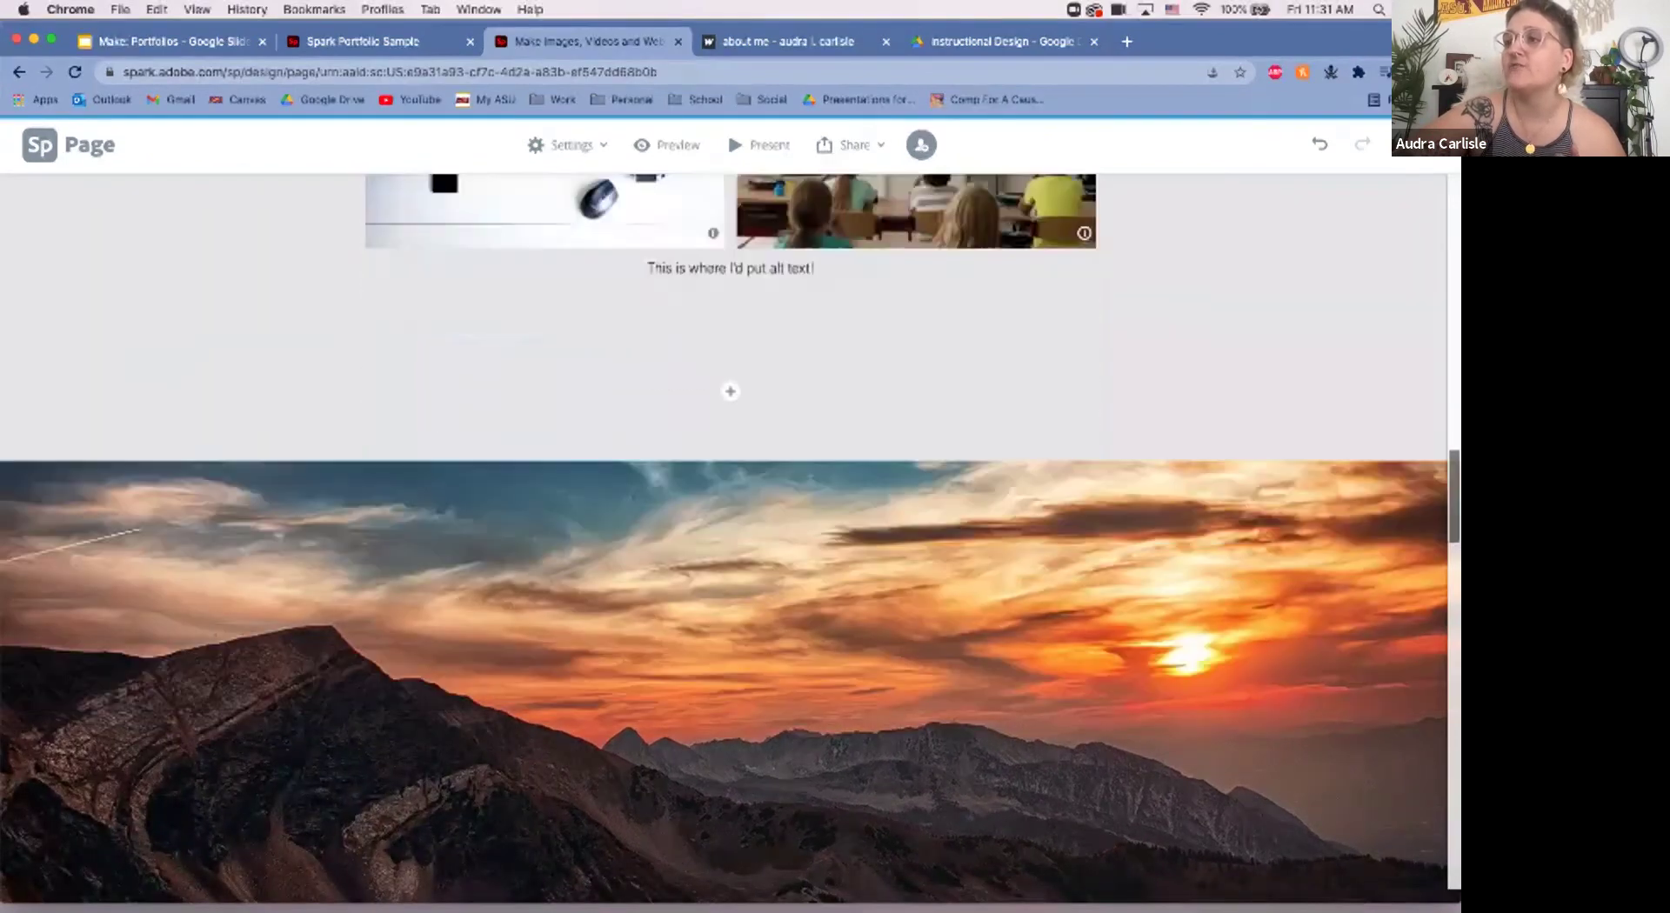
scroll(730, 522, down, 5)
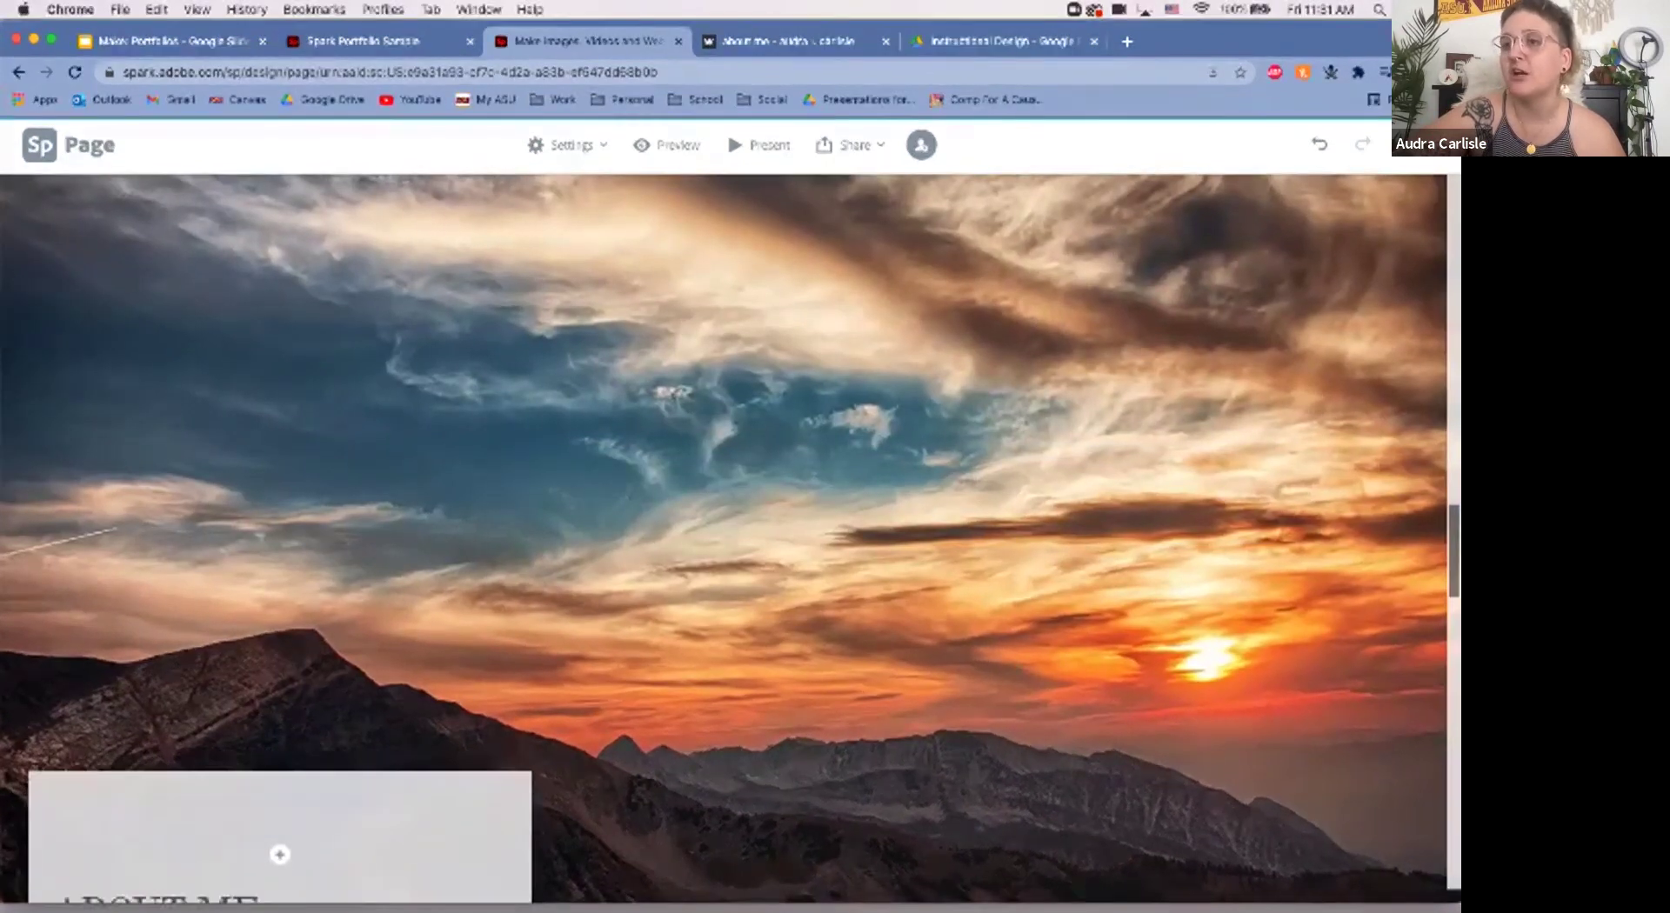
scroll(731, 522, down, 5)
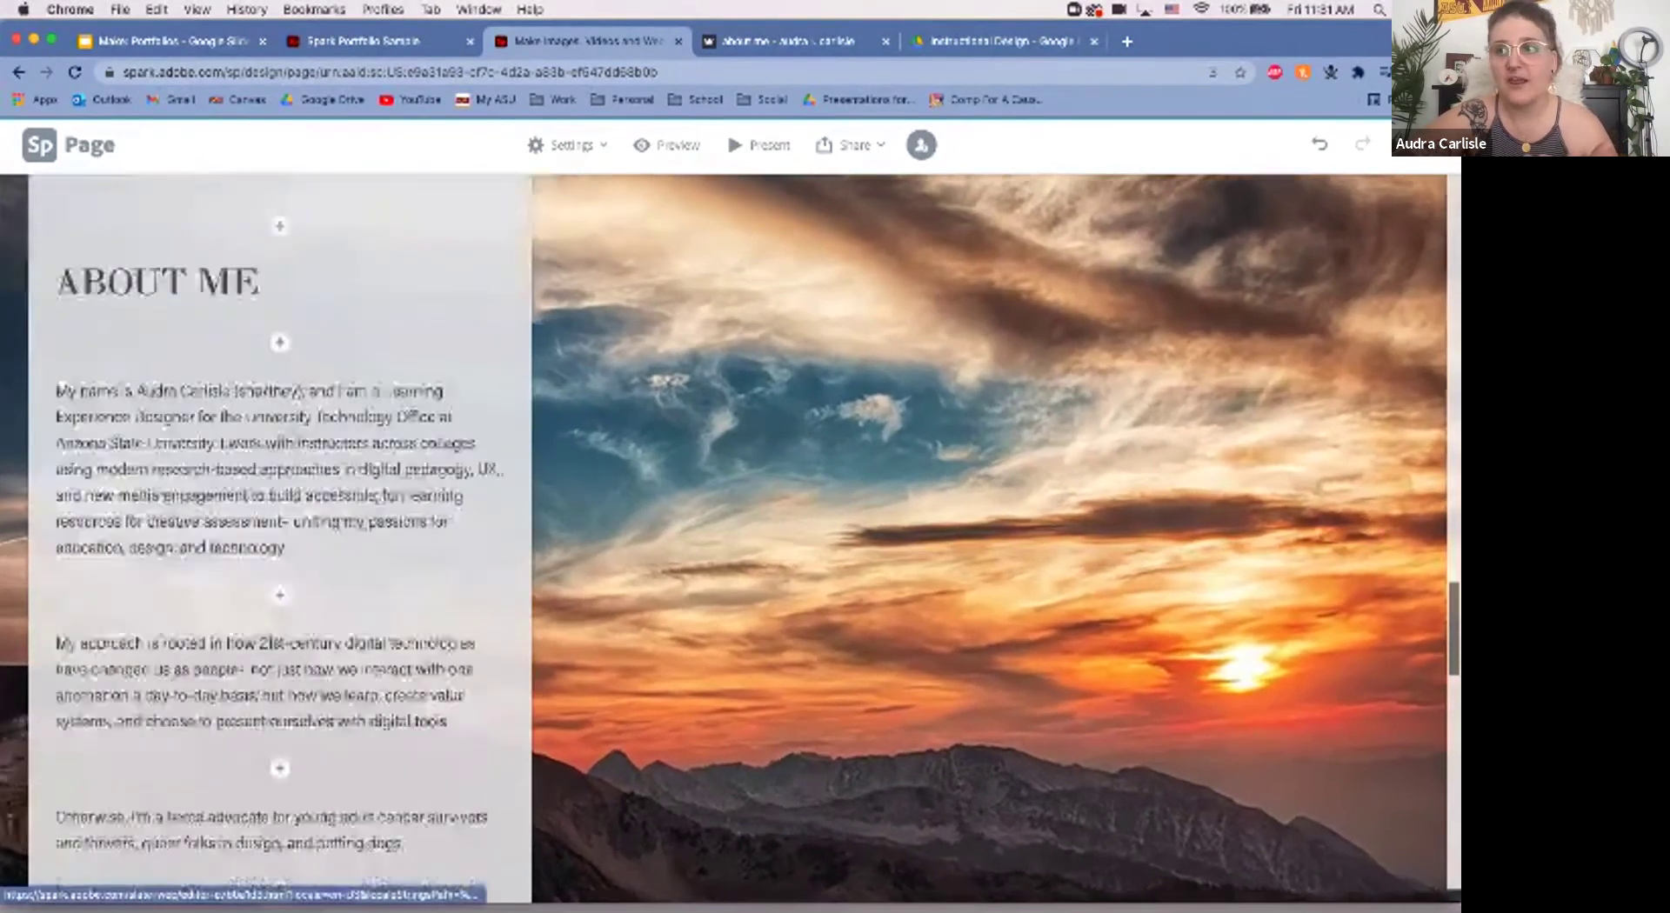
scroll(731, 521, up, 3)
scroll(731, 521, down, 1)
scroll(730, 522, down, 1)
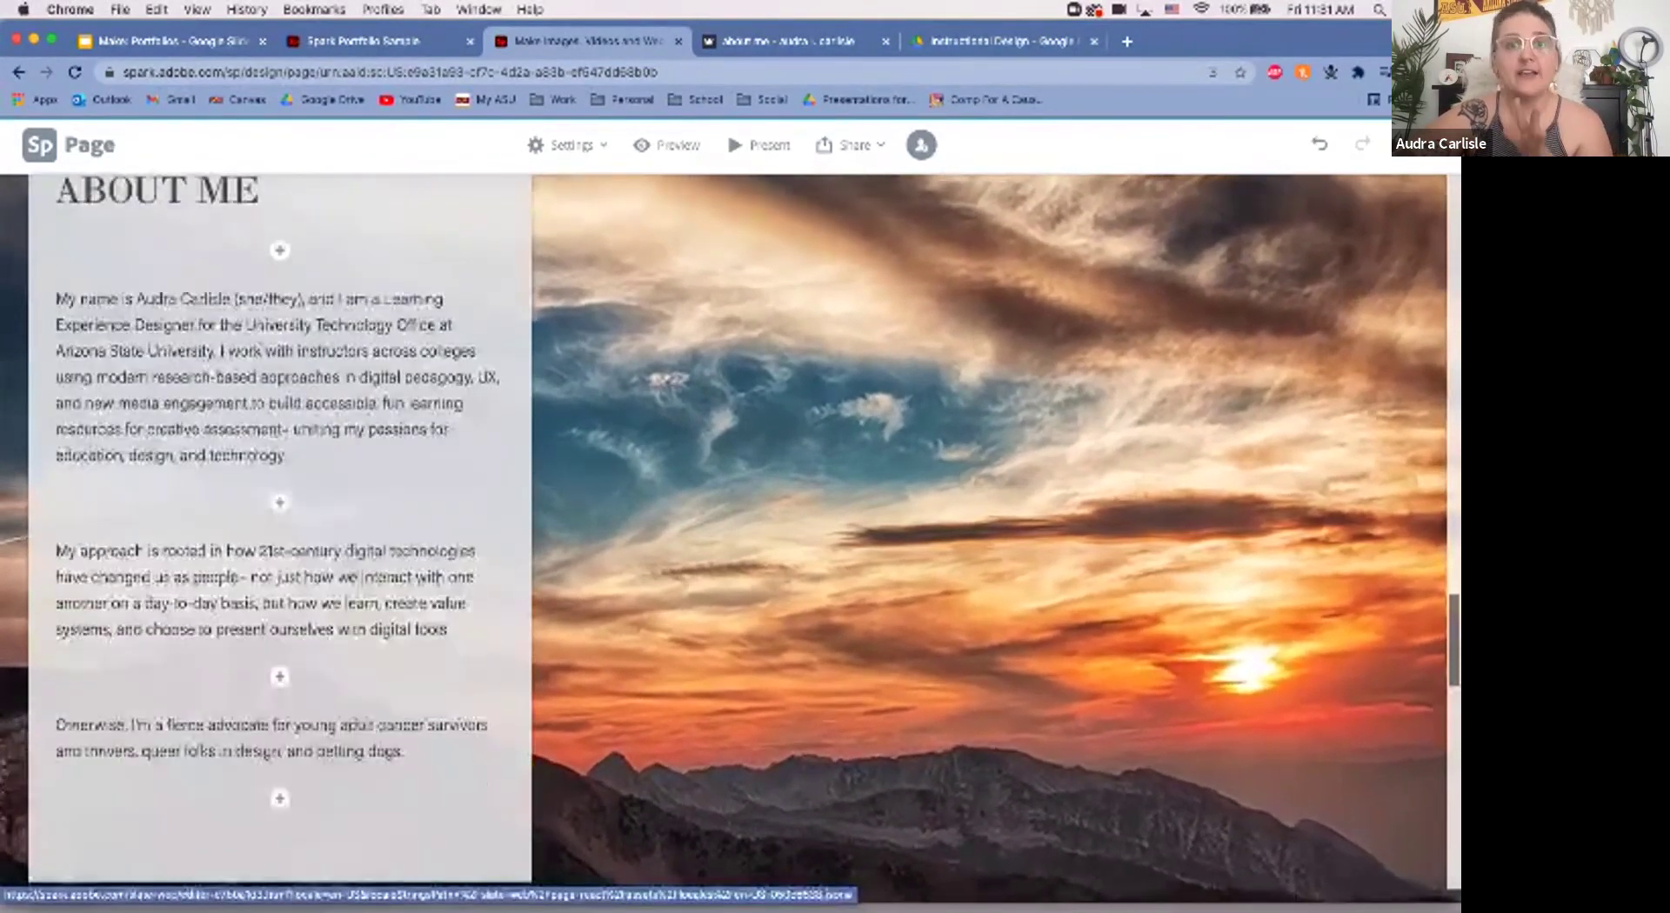
Step: Reposition the glideshow's "about me" panel to the centre of the sunset photo and check how it scrolls
scroll(731, 522, up, 3)
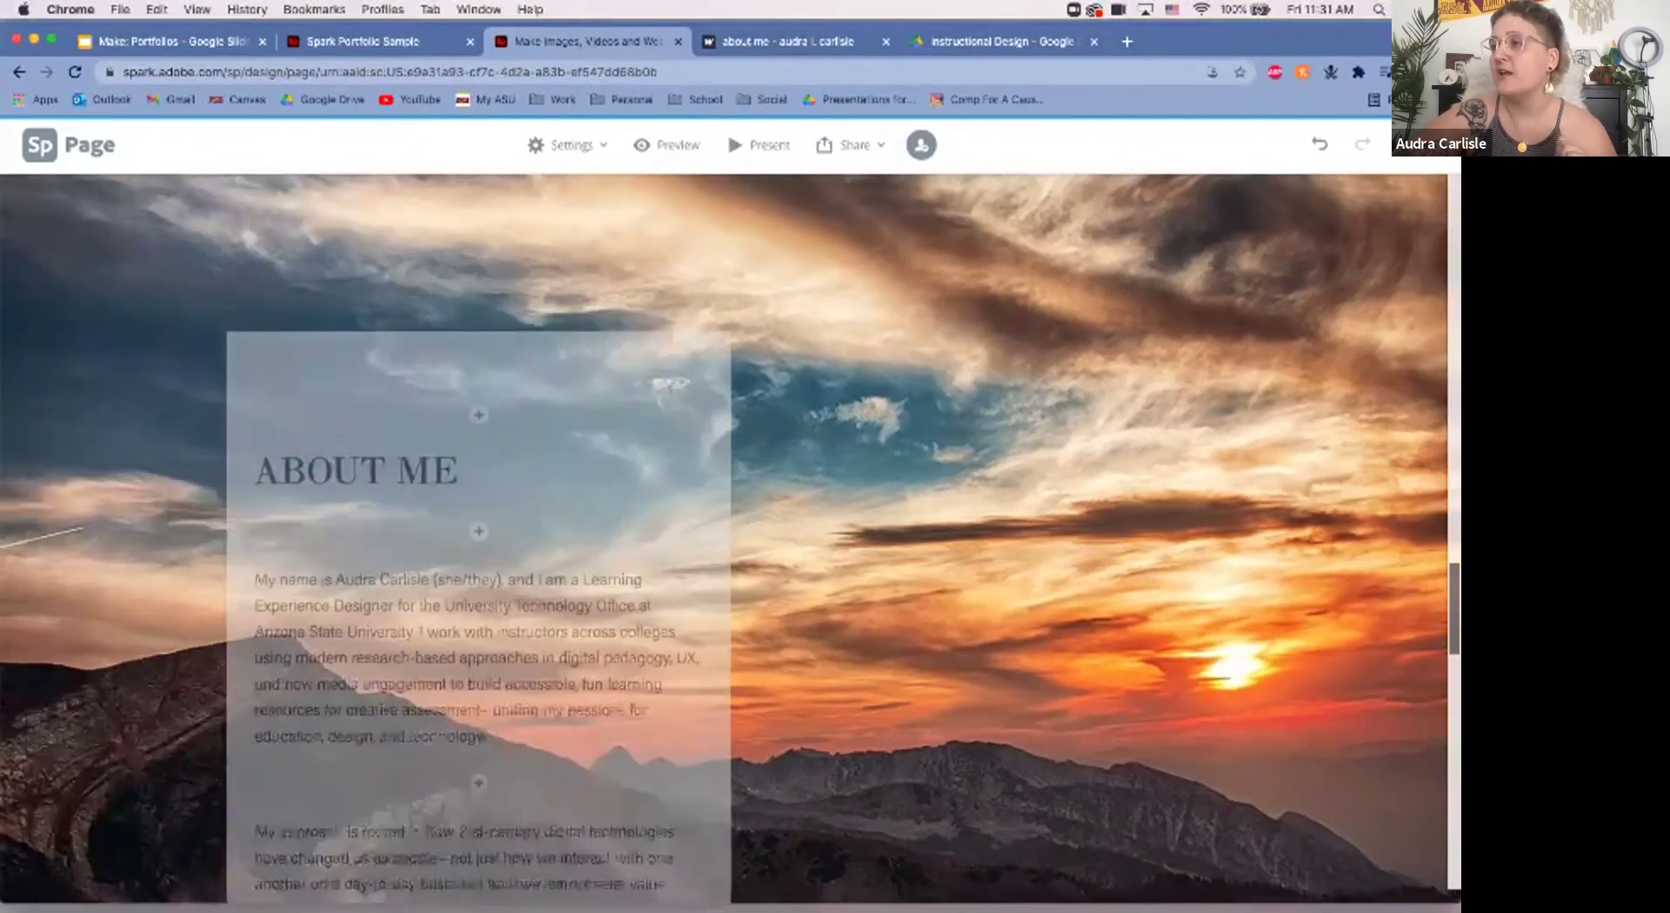
scroll(731, 522, down, 3)
scroll(731, 522, down, 3)
scroll(731, 521, up, 5)
scroll(730, 522, down, 3)
scroll(731, 522, down, 1)
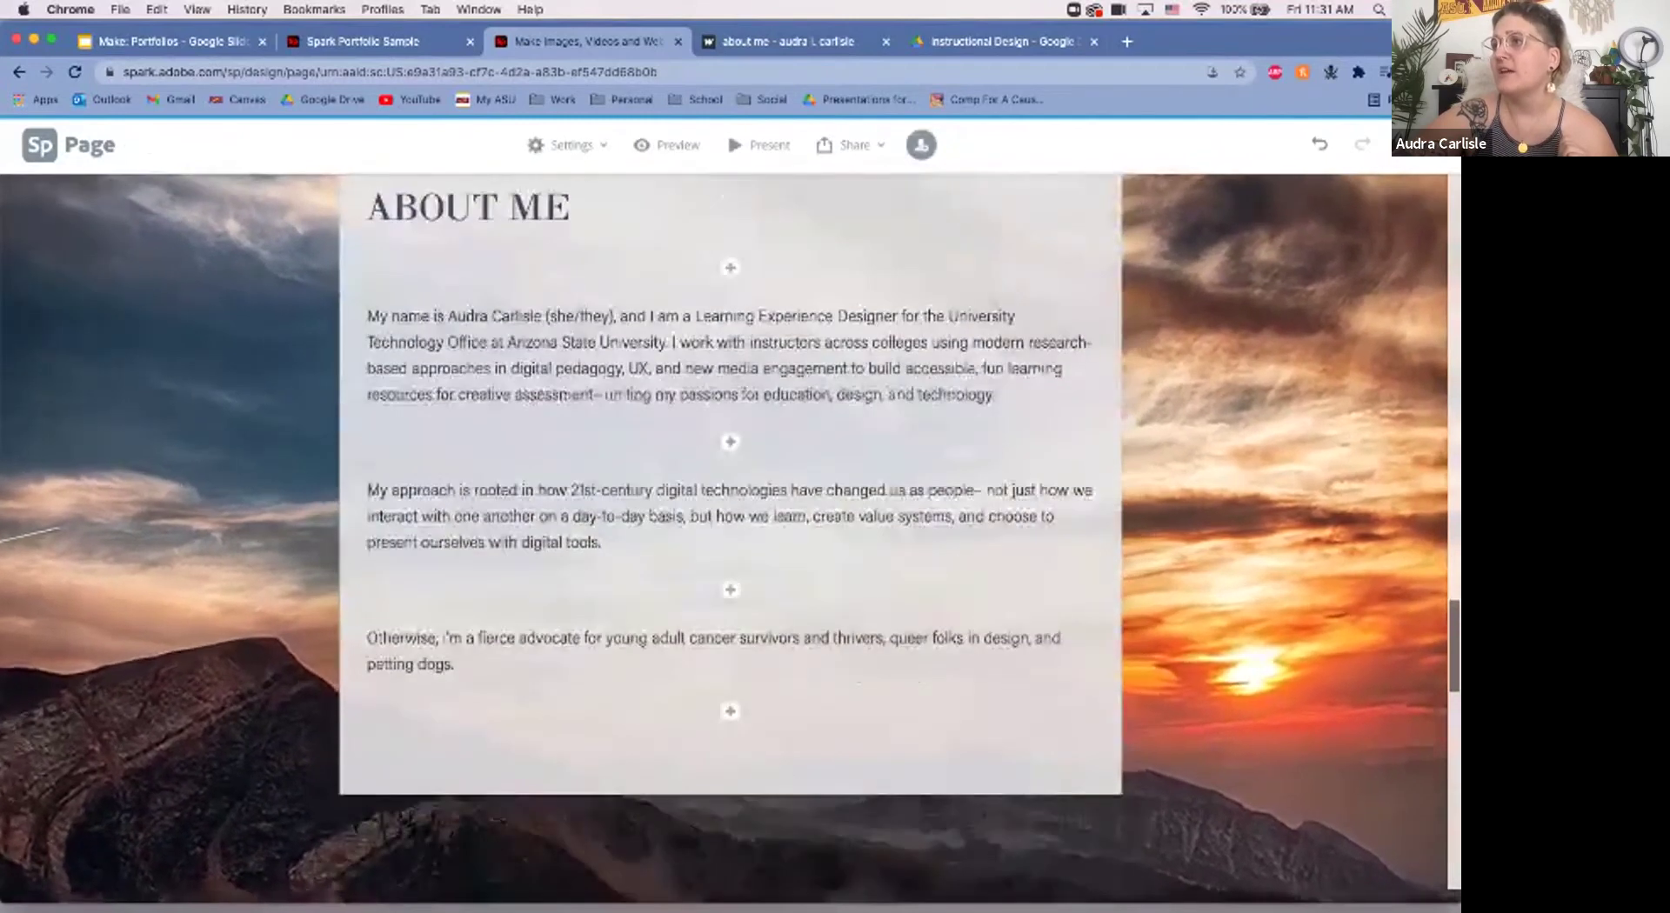
scroll(731, 522, up, 3)
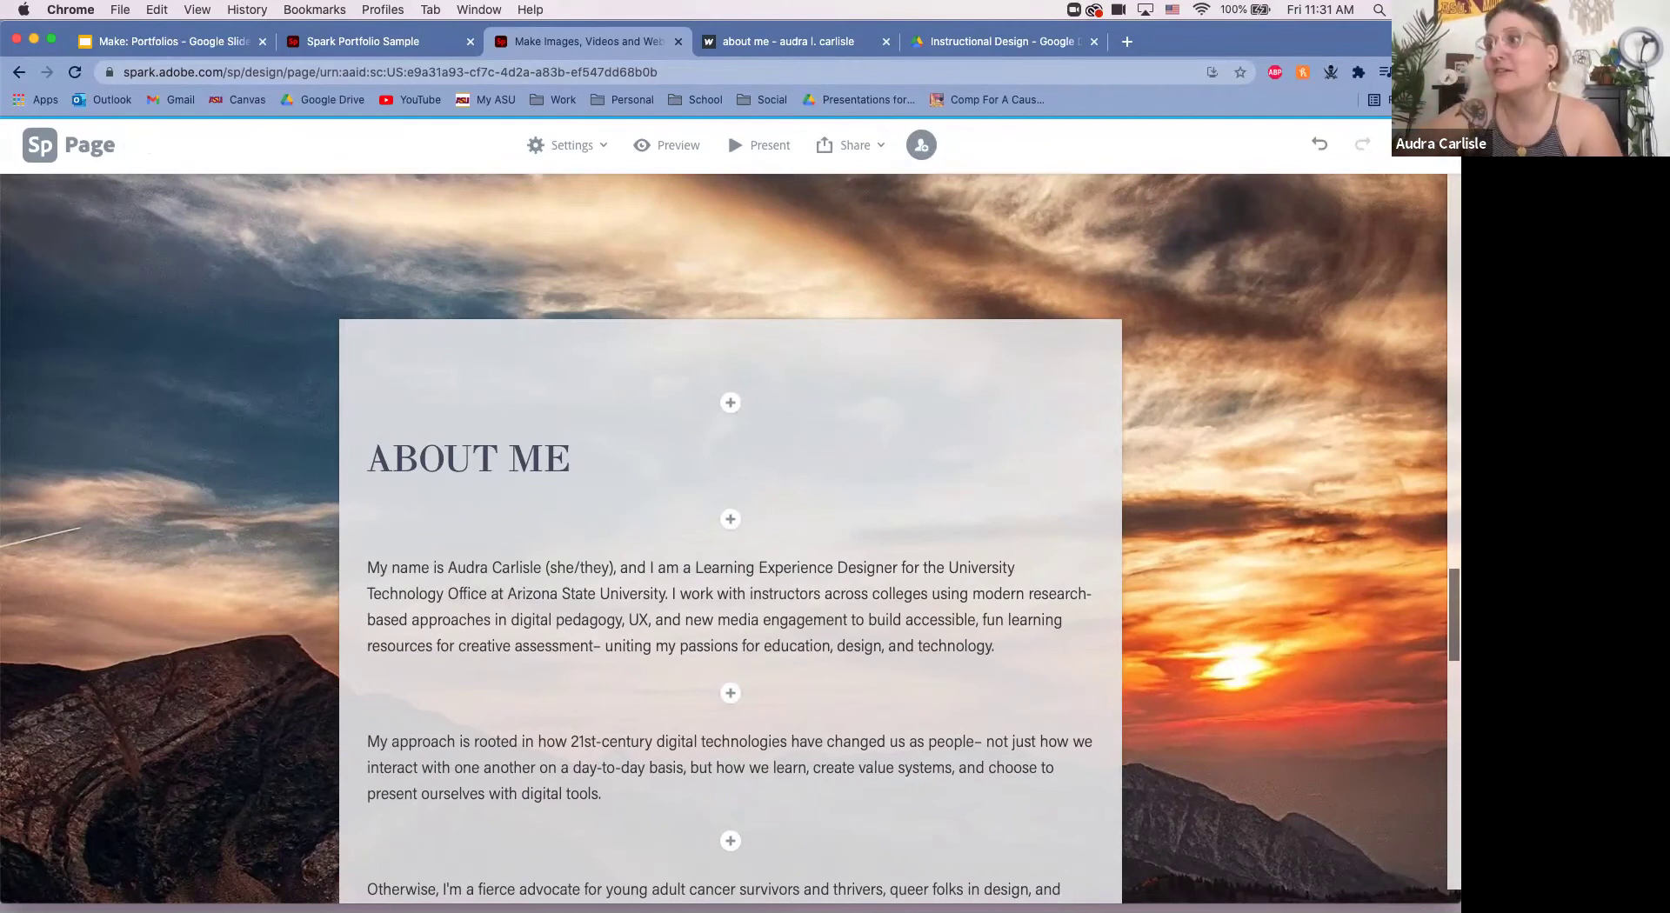
Step: Add a text block to the glideshow's panel over the lake photo and paste in the copied education and skills text
scroll(731, 539, down, 8)
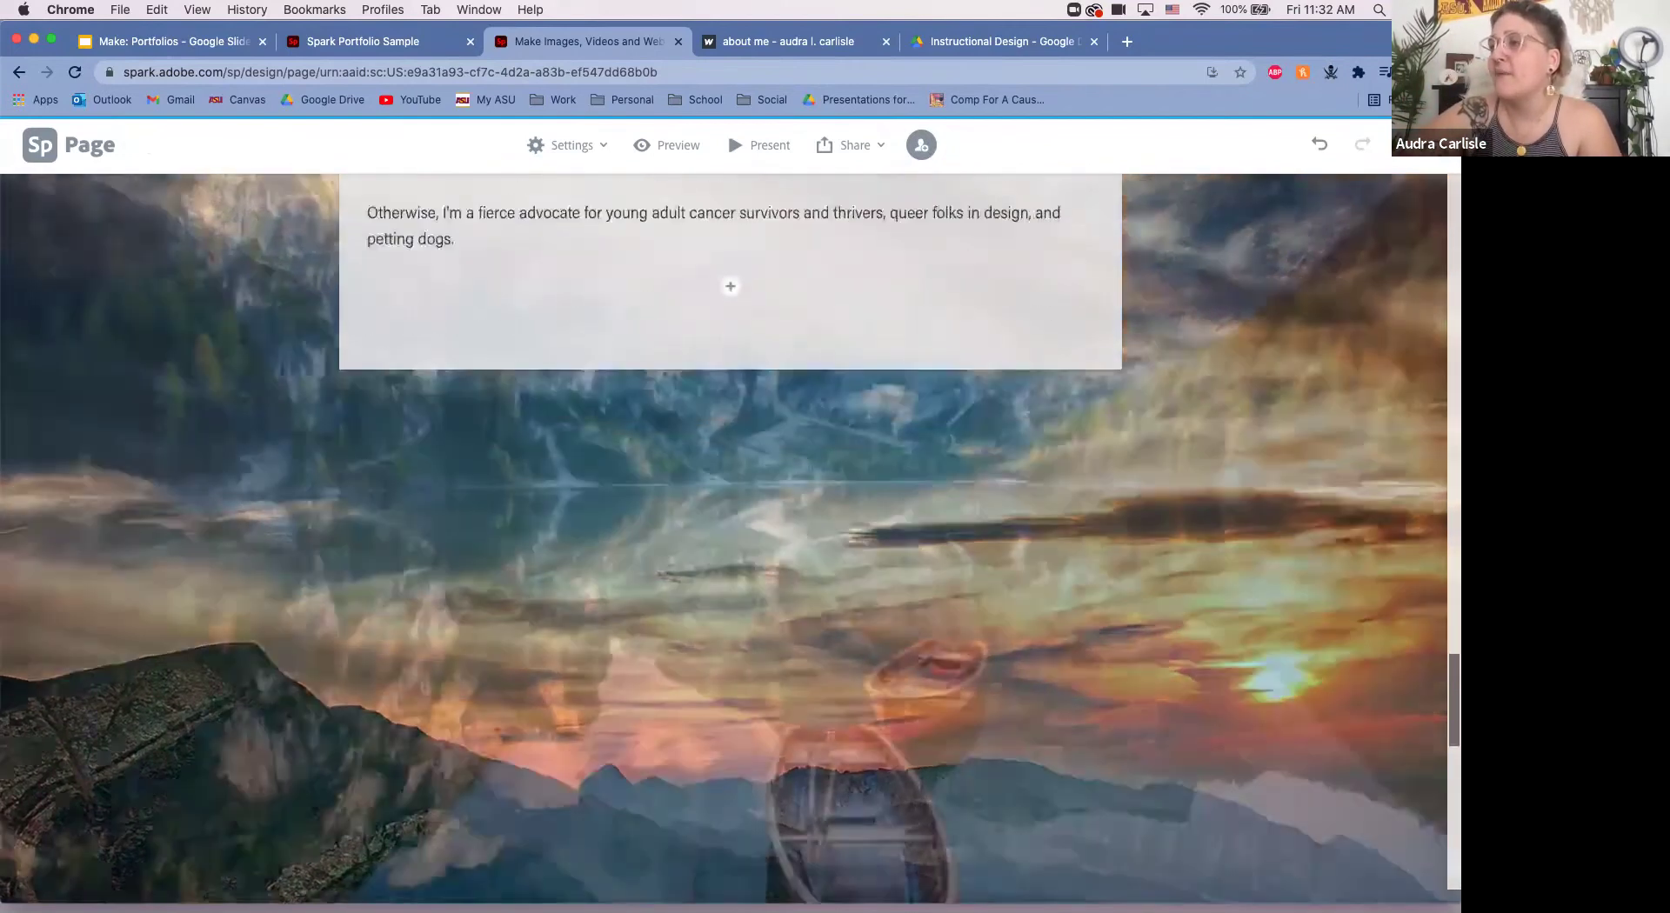
scroll(731, 539, down, 5)
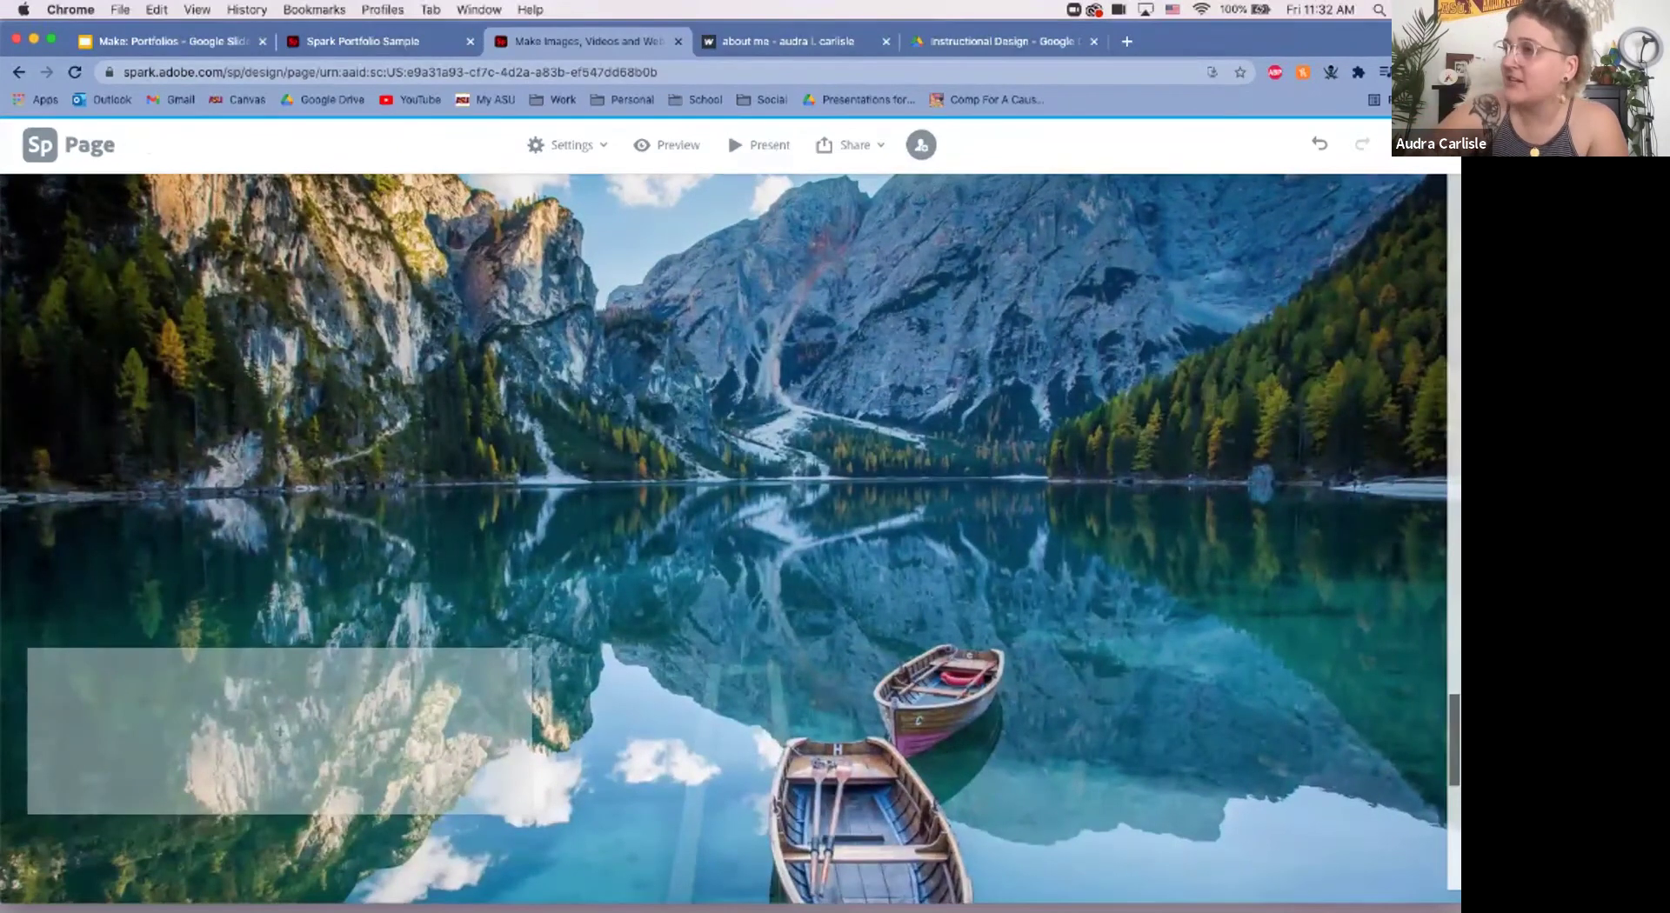
scroll(721, 540, down, 3)
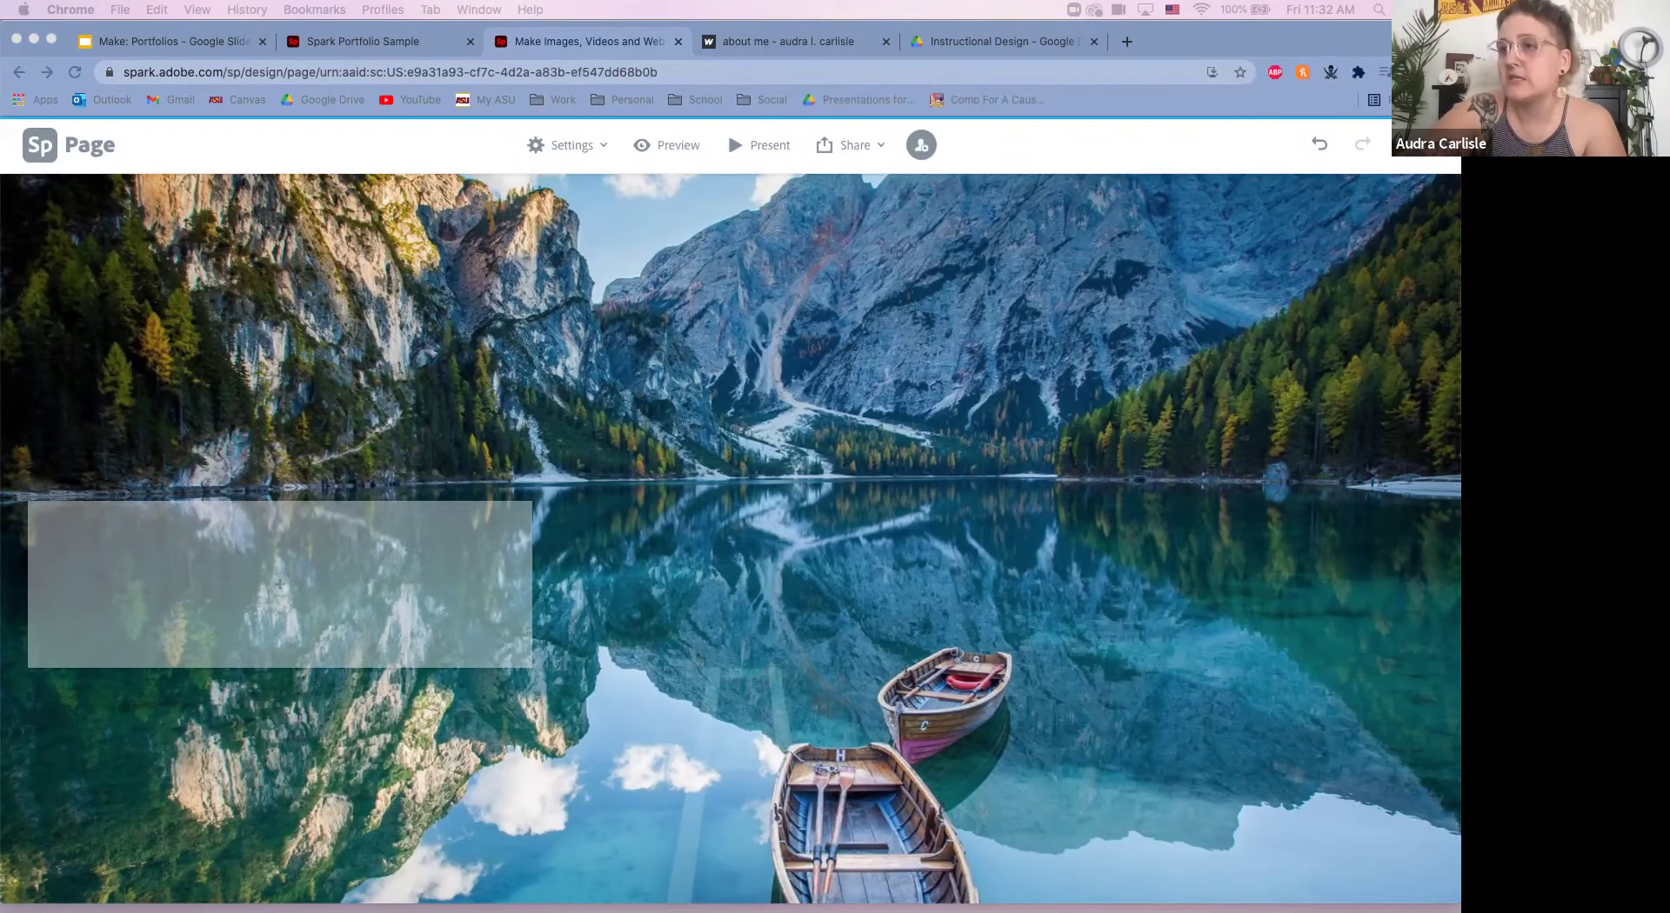
click(279, 584)
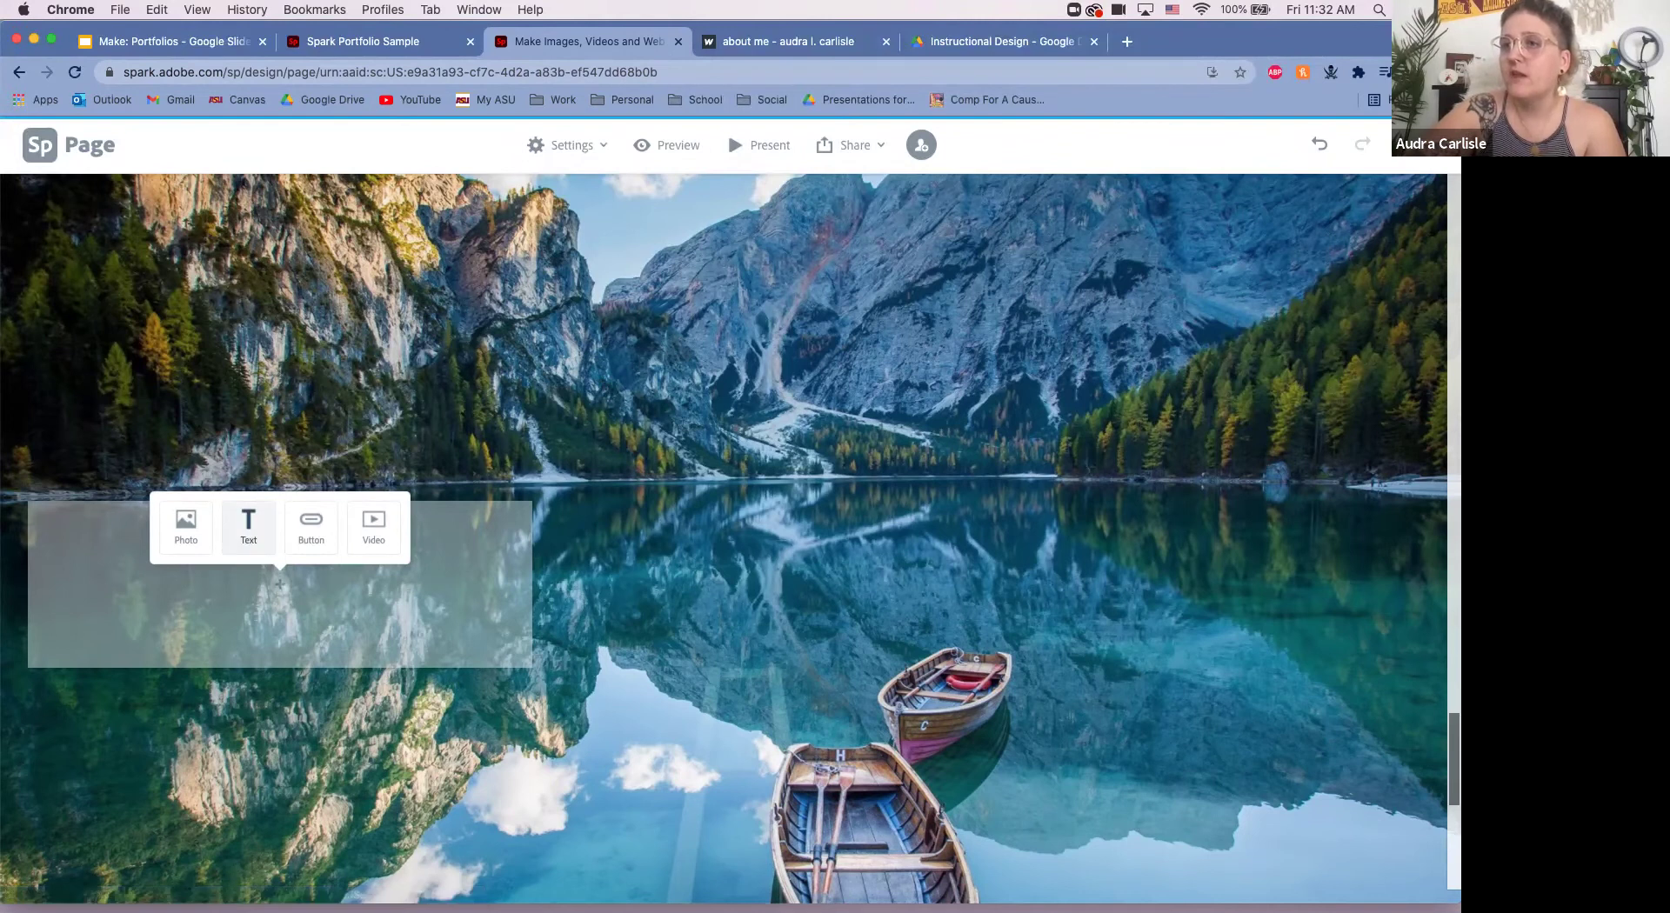
click(248, 527)
key(super+v)
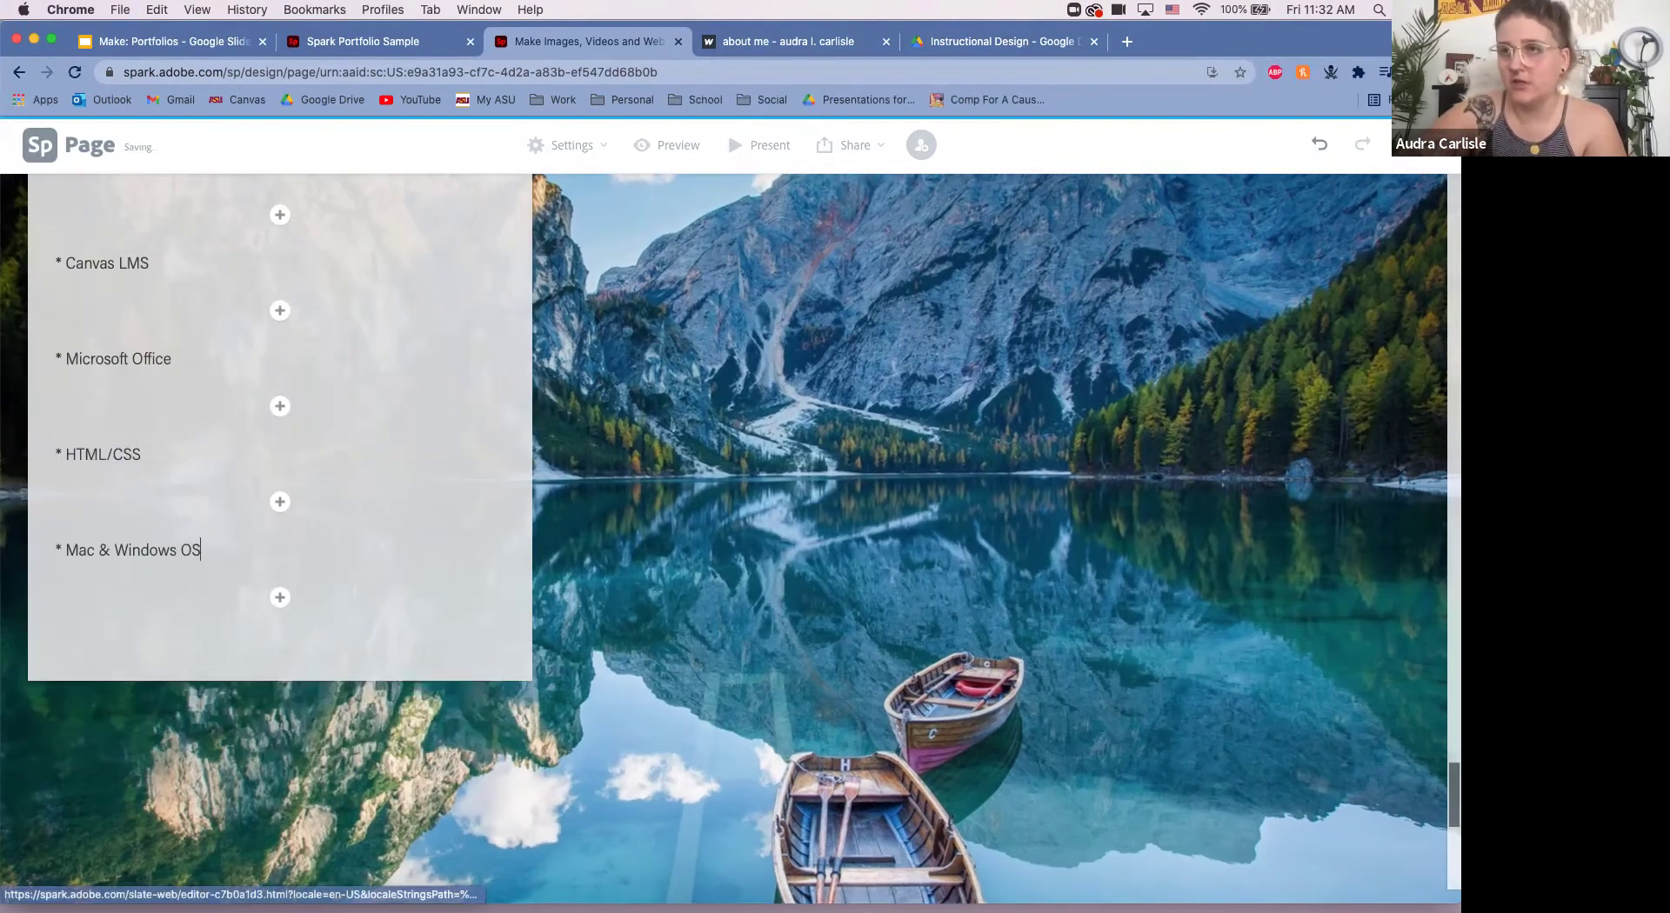
Step: Look through the pasted education and skills lines in the lake photo's panel to check their formatting
scroll(724, 539, up, 10)
scroll(723, 539, up, 7)
scroll(723, 539, up, 6)
scroll(724, 539, down, 4)
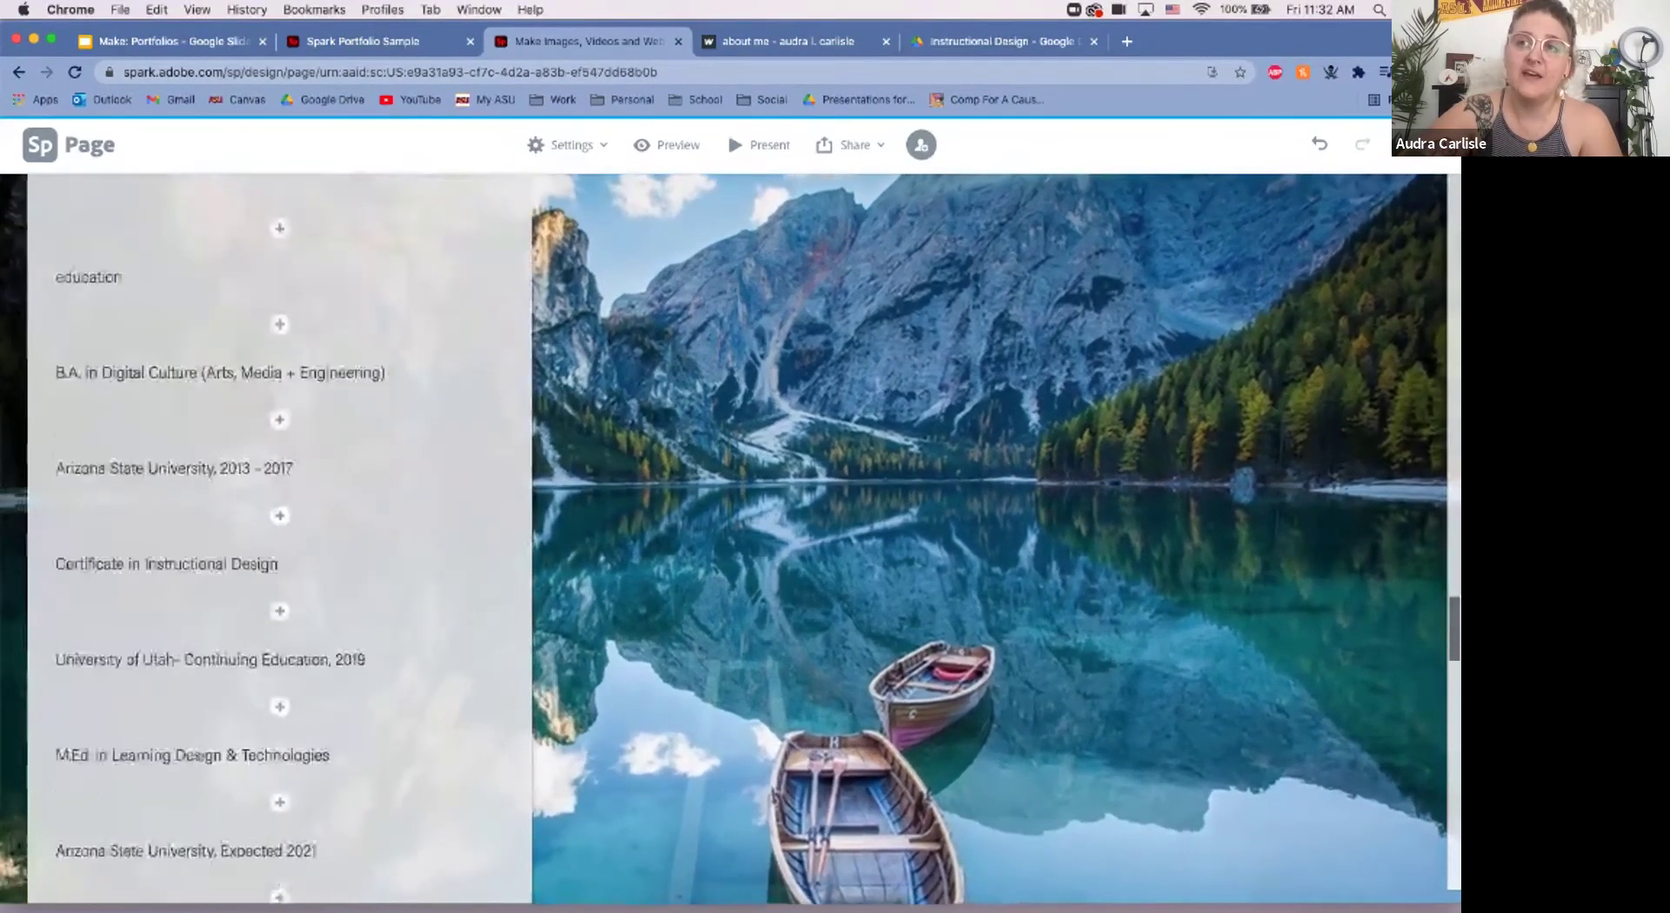
click(56, 468)
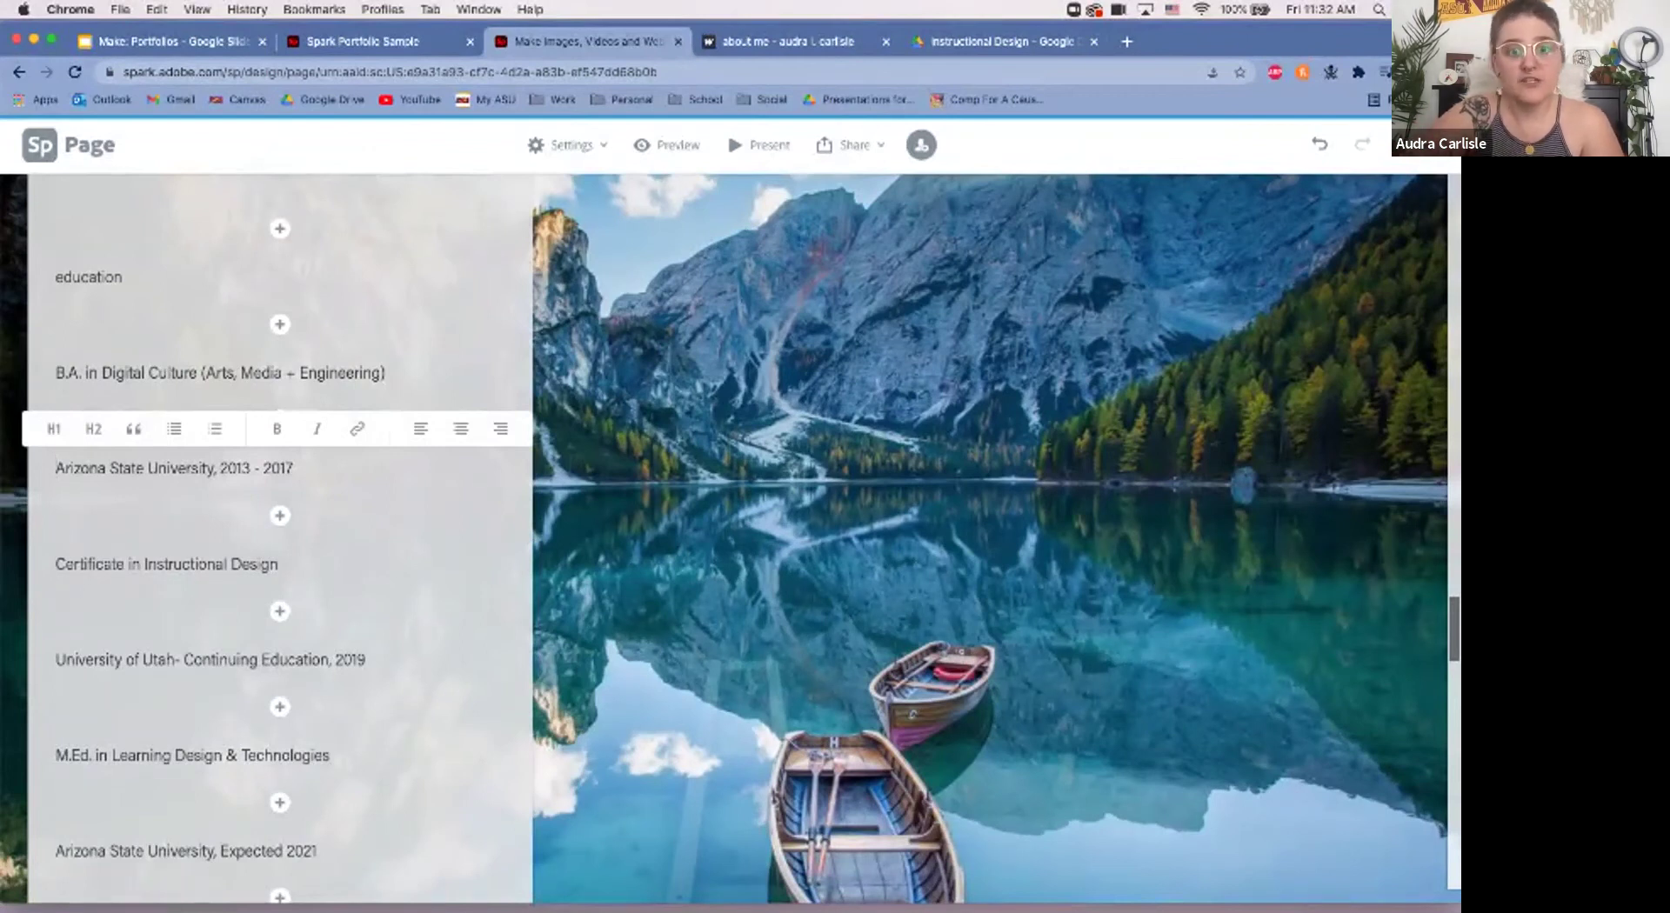
scroll(724, 539, up, 3)
scroll(724, 539, down, 5)
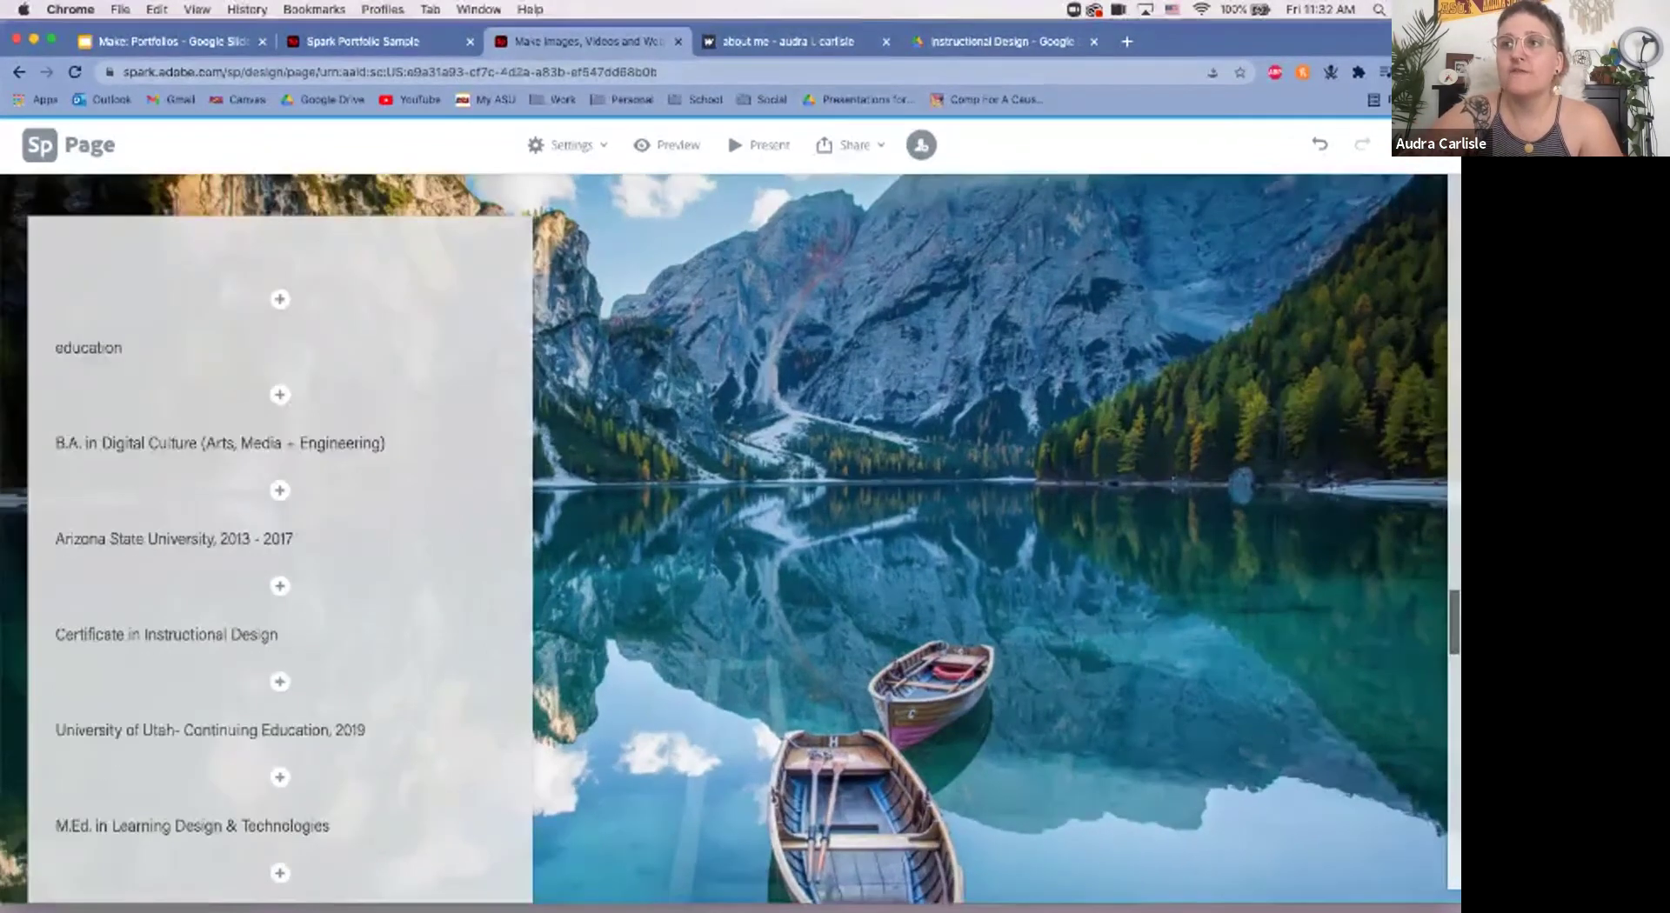
scroll(723, 539, down, 5)
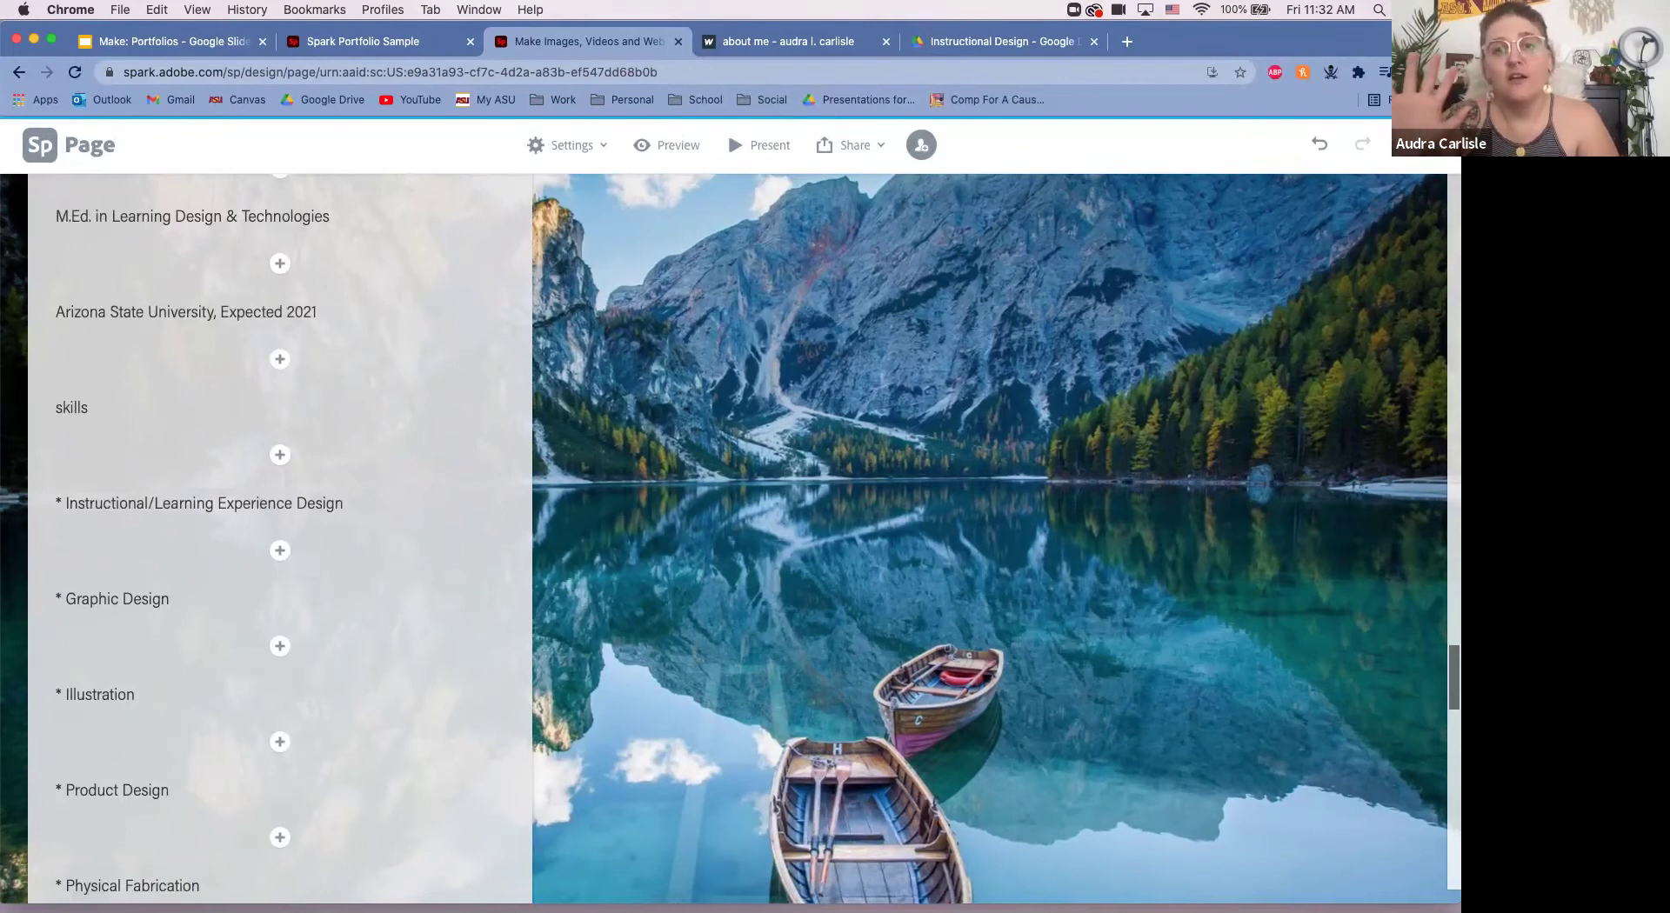
scroll(723, 539, down, 5)
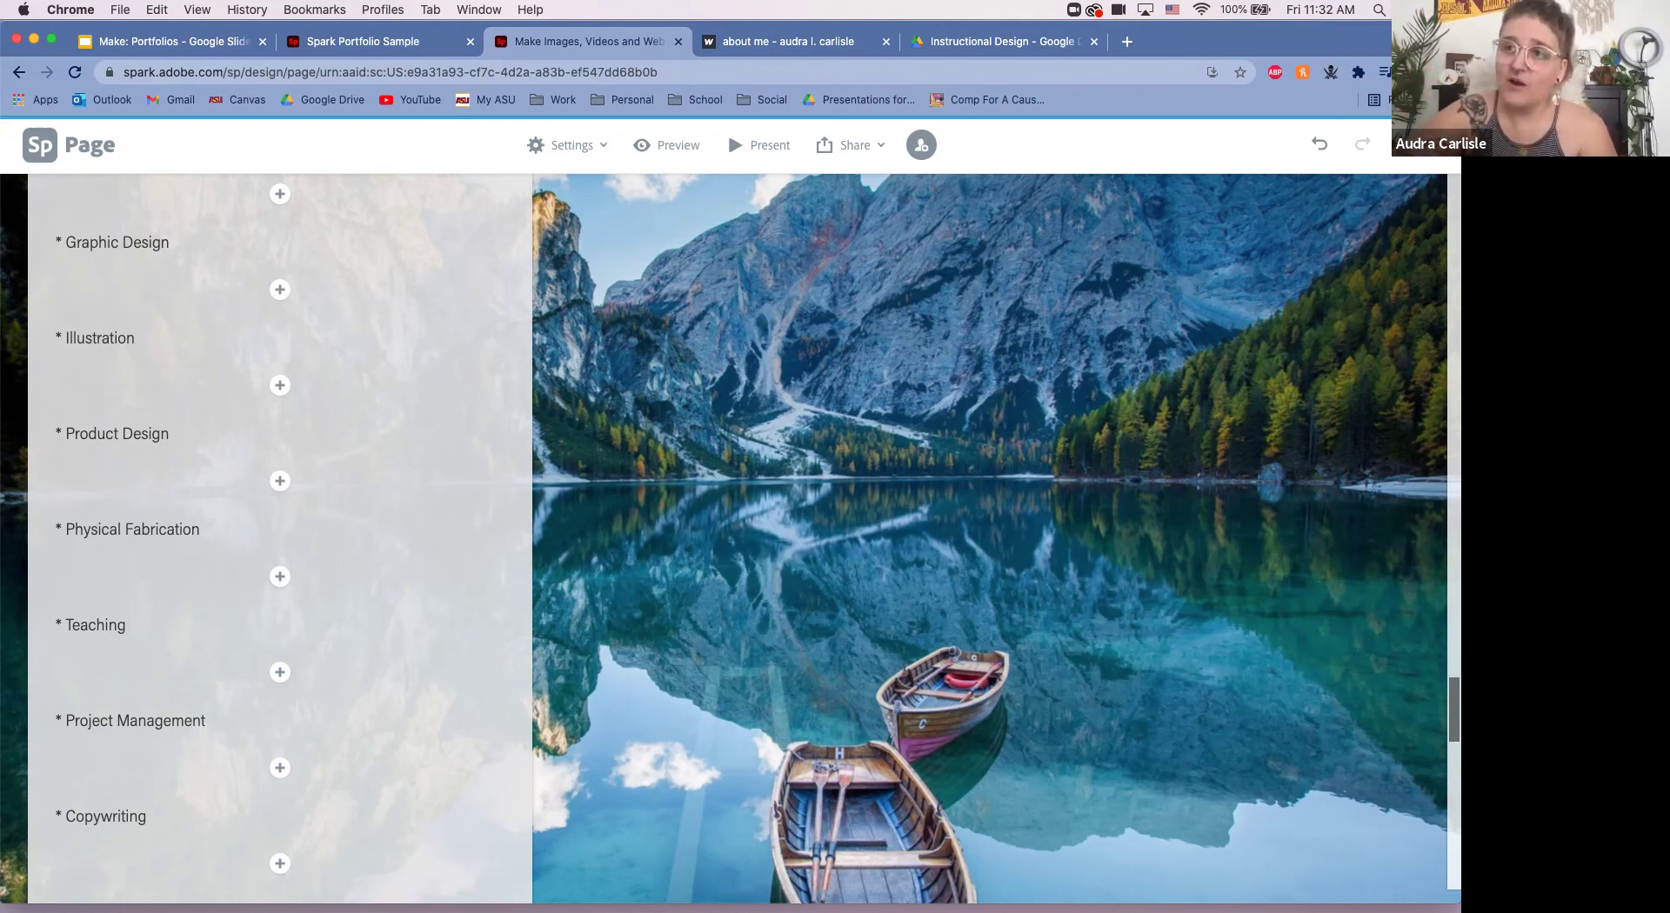
Step: Join "Product Design" and "Physical Fabrication" onto the "Illustration" line in the skills text, and remove their asterisks
key(BackSpace)
key(BackSpace)
key(BackSpace)
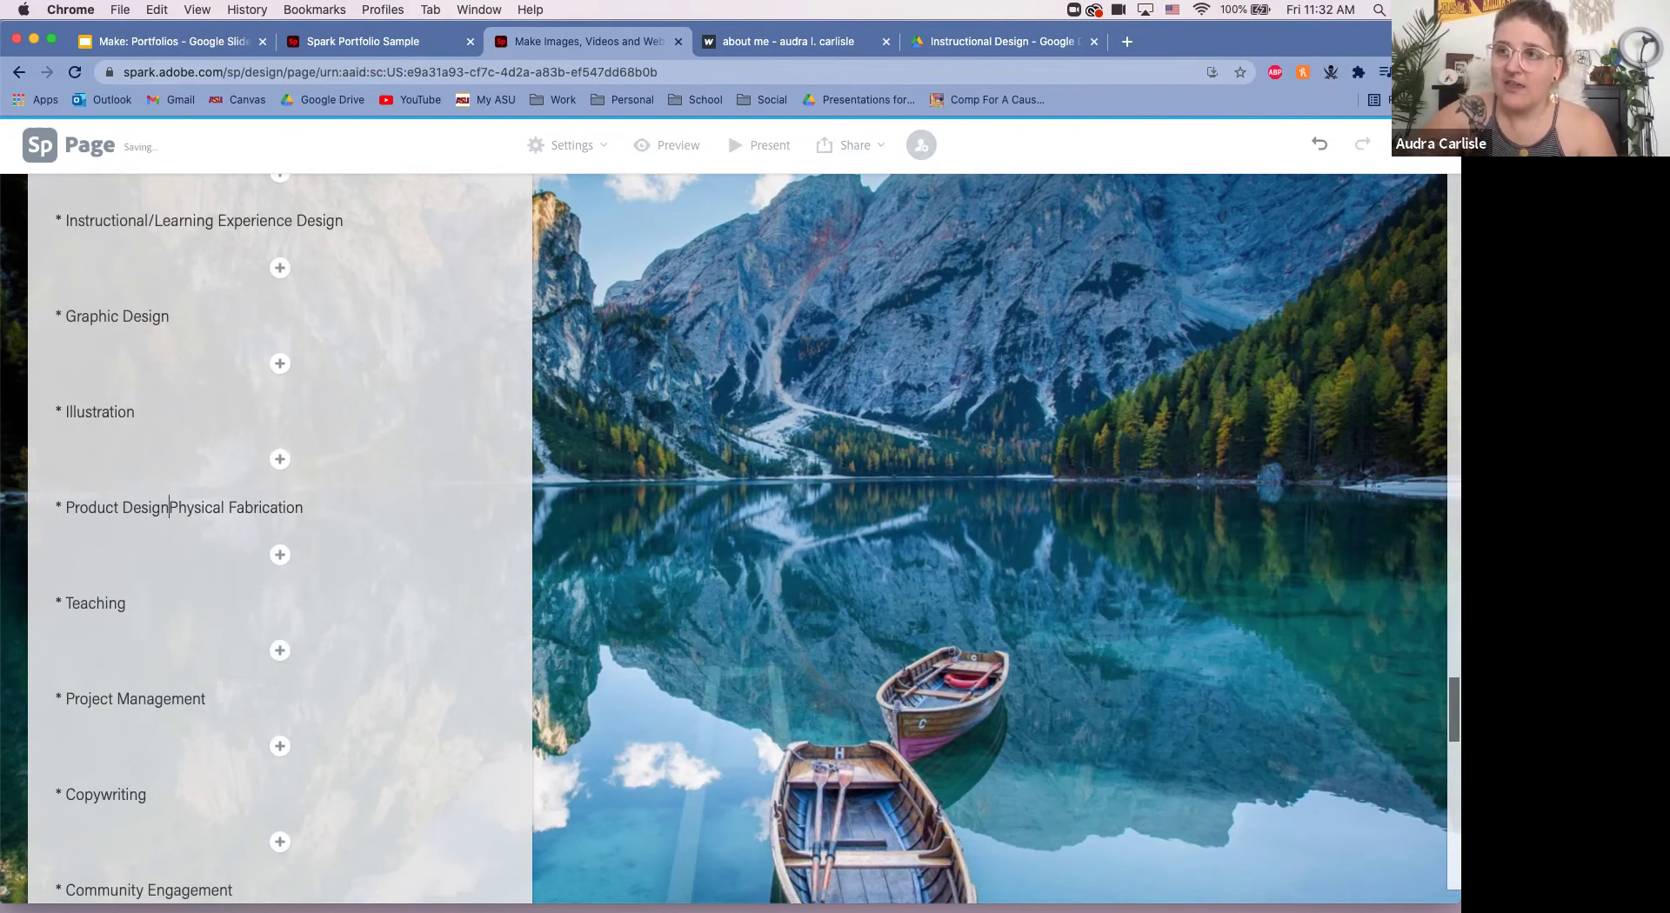
click(65, 507)
key(BackSpace)
key(BackSpace)
key(BackSpace)
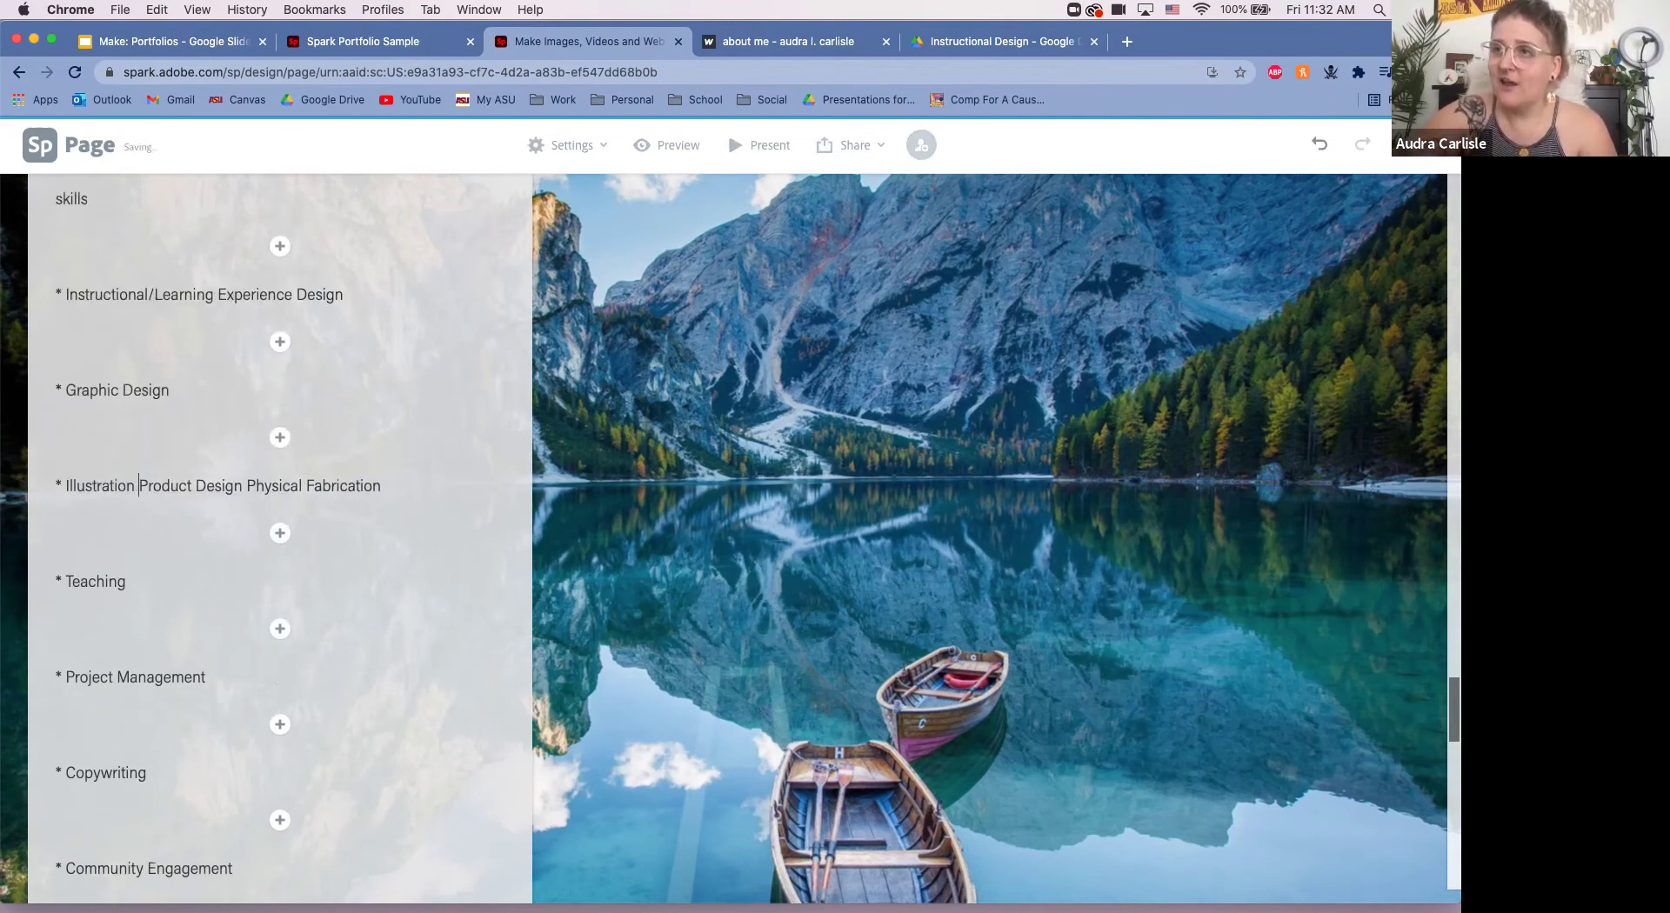
click(65, 485)
key(BackSpace)
key(BackSpace)
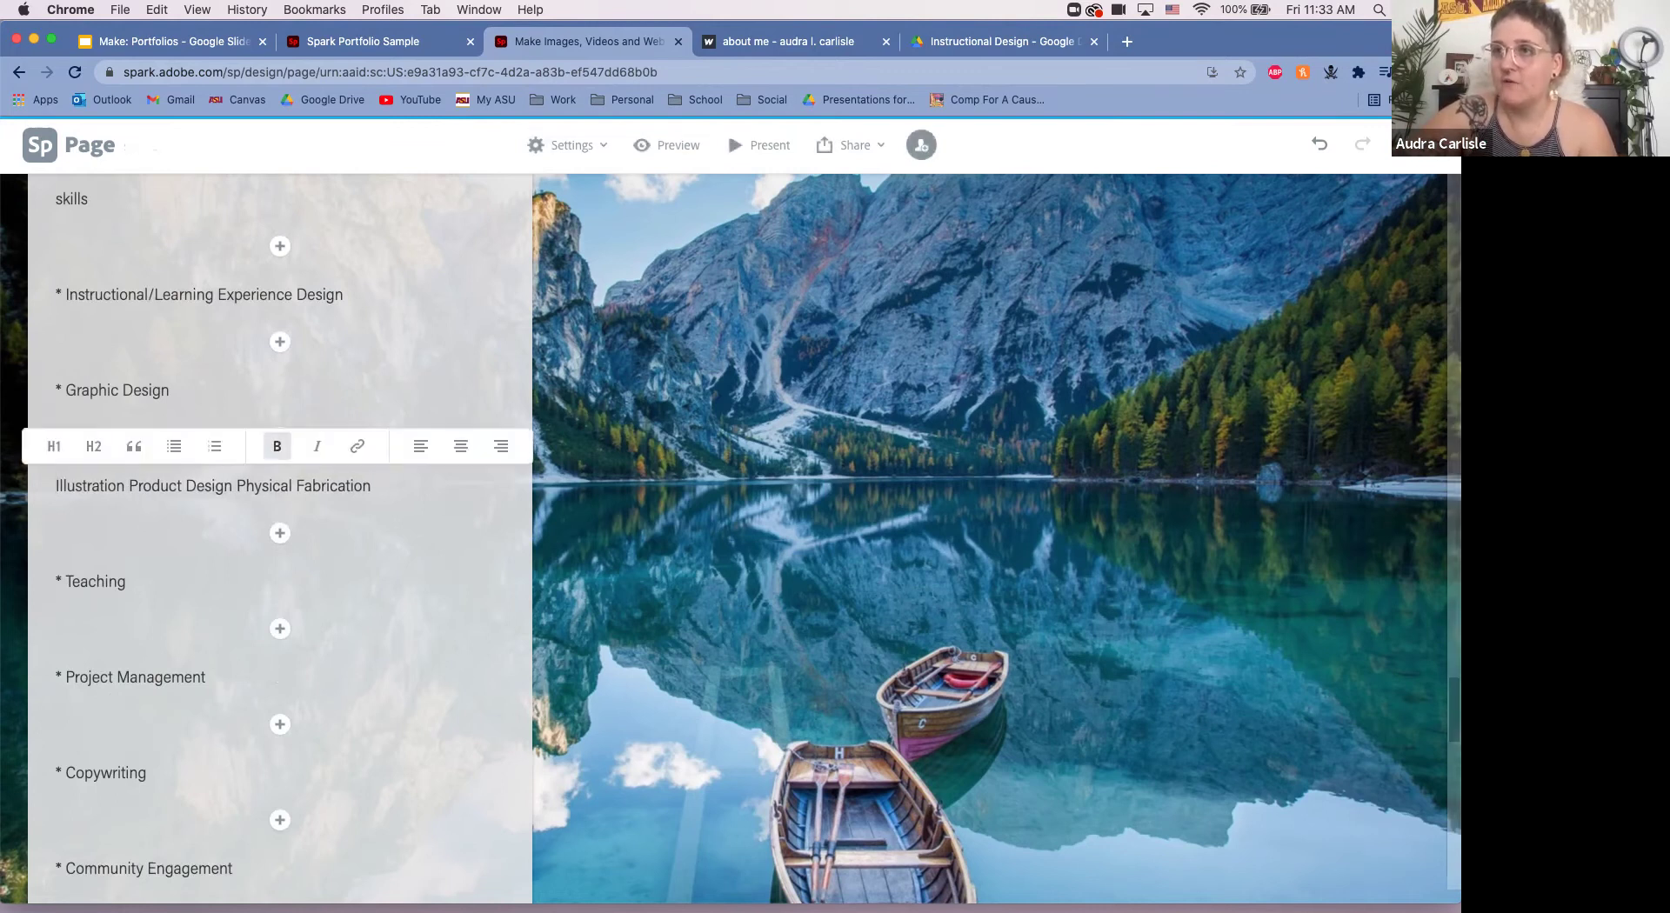
Step: Turn the "Illustration Product Design Physical Fabrication" line into a bulleted list, split into "Illustration Product", "Design Physical" and "Fabrication"
click(174, 447)
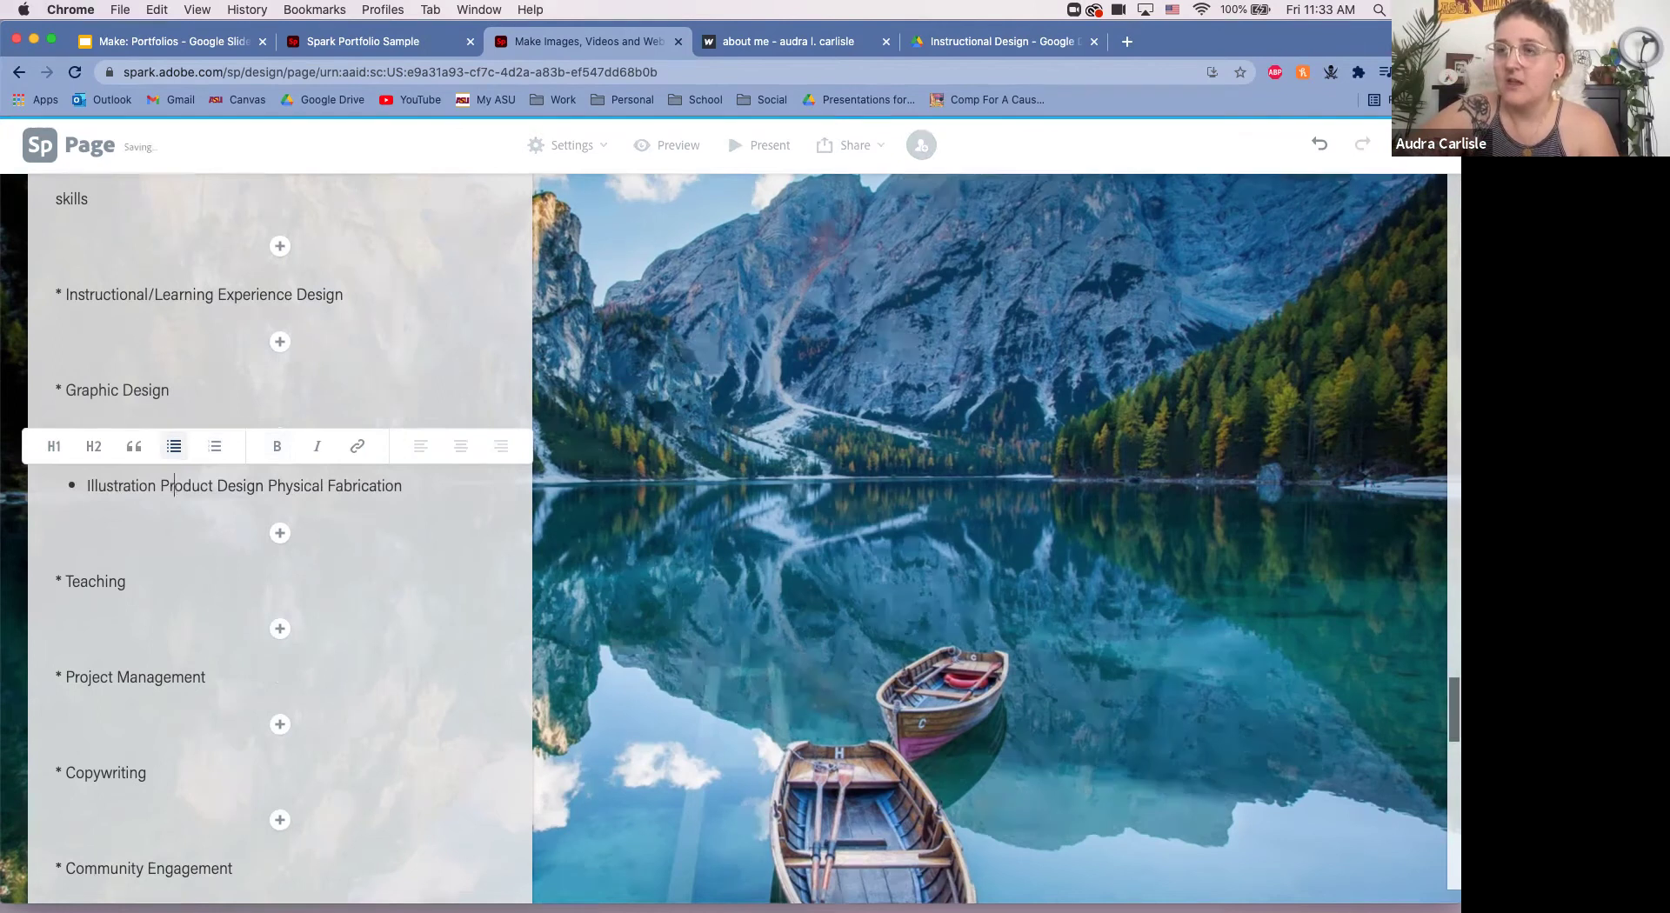
click(216, 485)
key(Return)
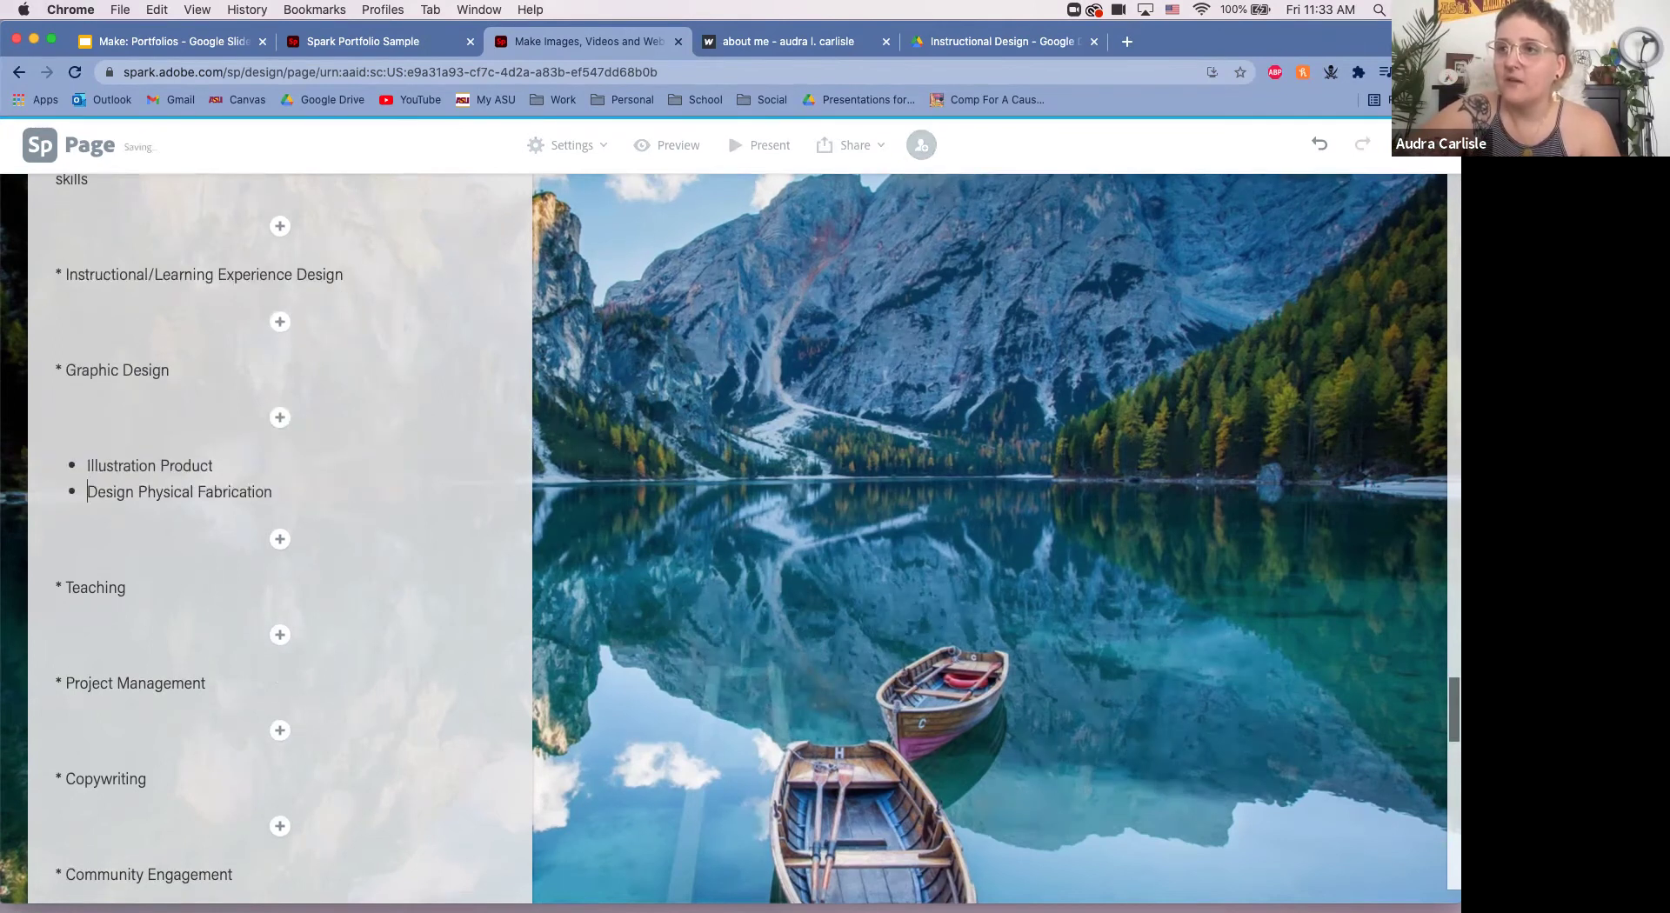
click(206, 491)
key(Return)
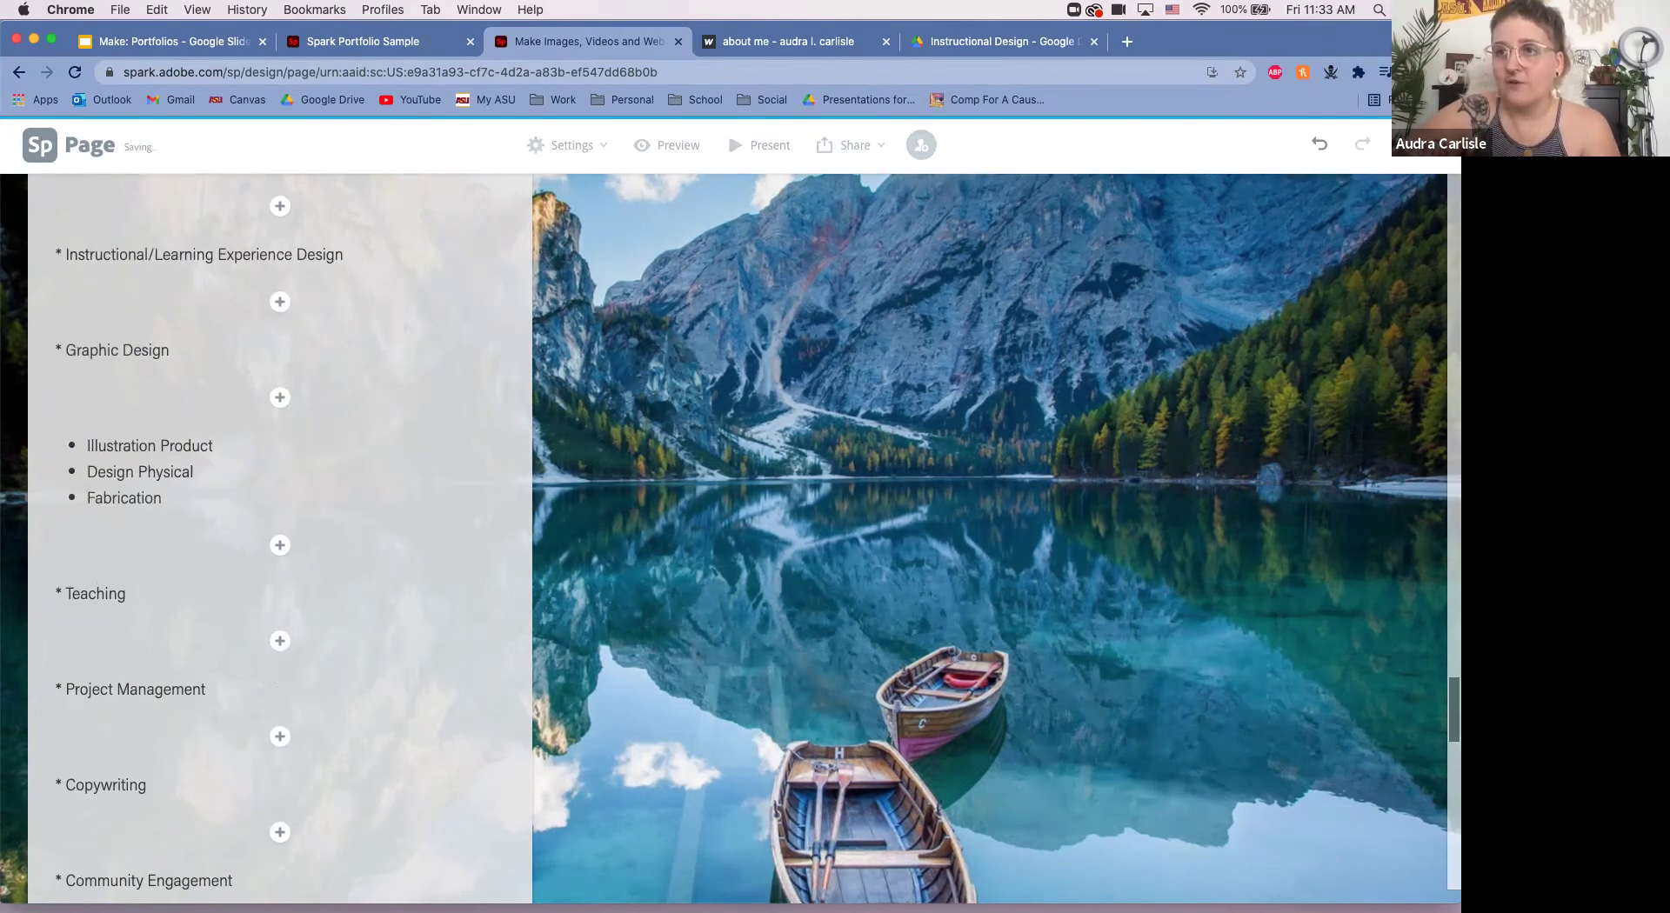
Step: Join the "Teaching" line to the bulleted skills list as its own bullet, without its asterisk
key(BackSpace)
key(BackSpace)
key(BackSpace)
key(Return)
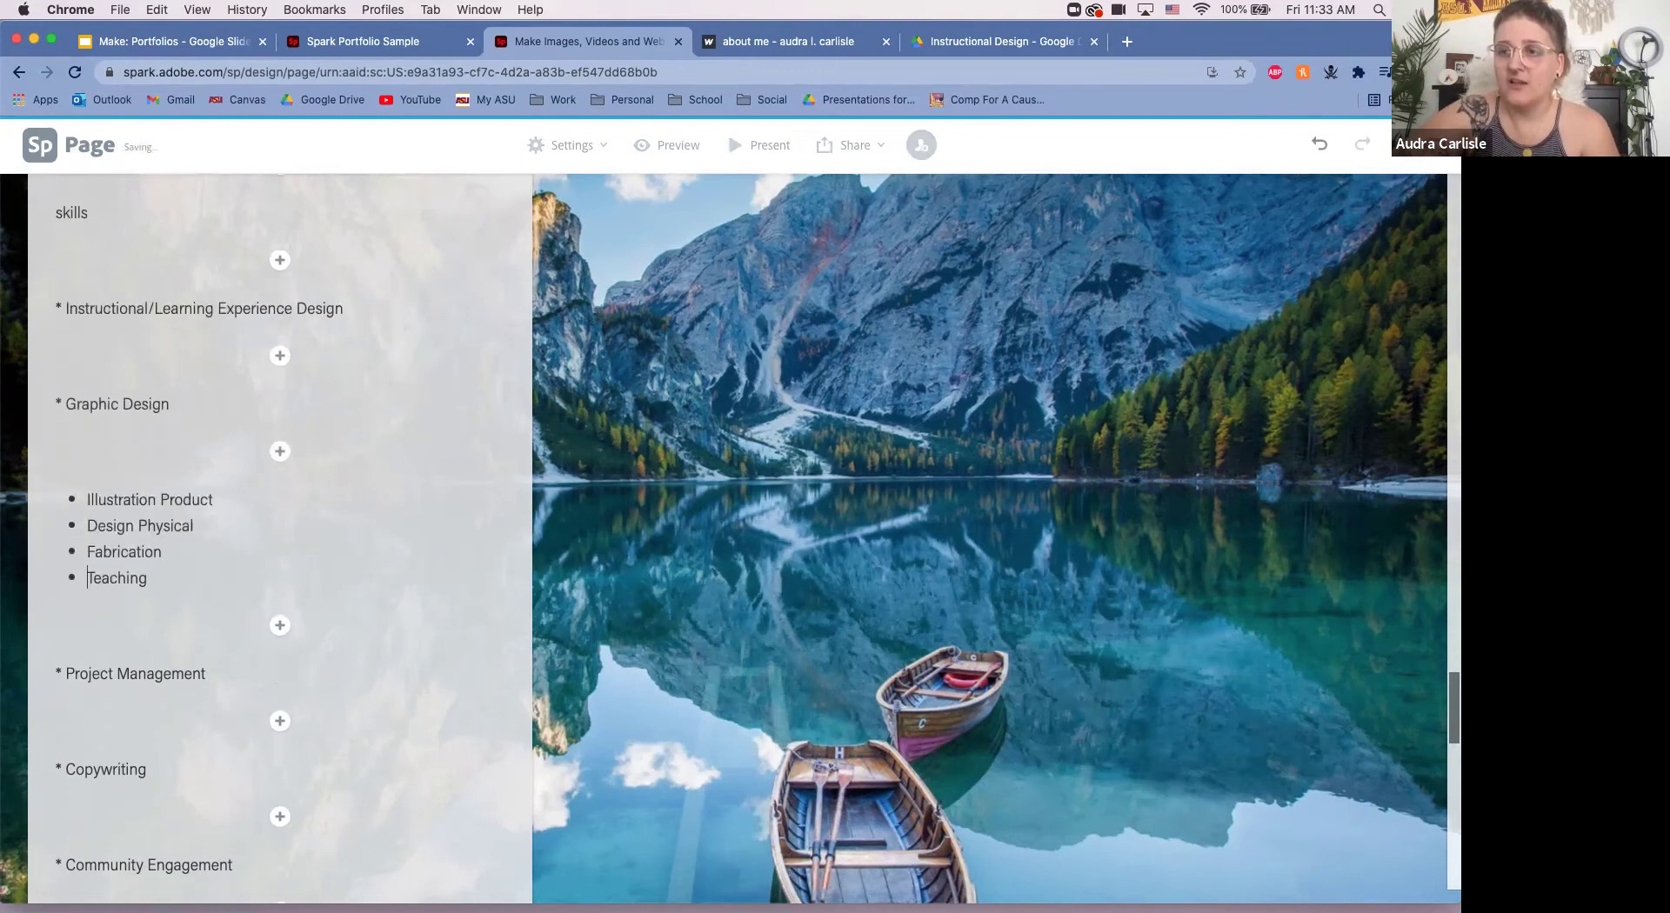
Step: Delete the end of the skills text from "Mac & Windows OS" back to the word "technical" in the "technical skills" line
scroll(280, 539, down, 10)
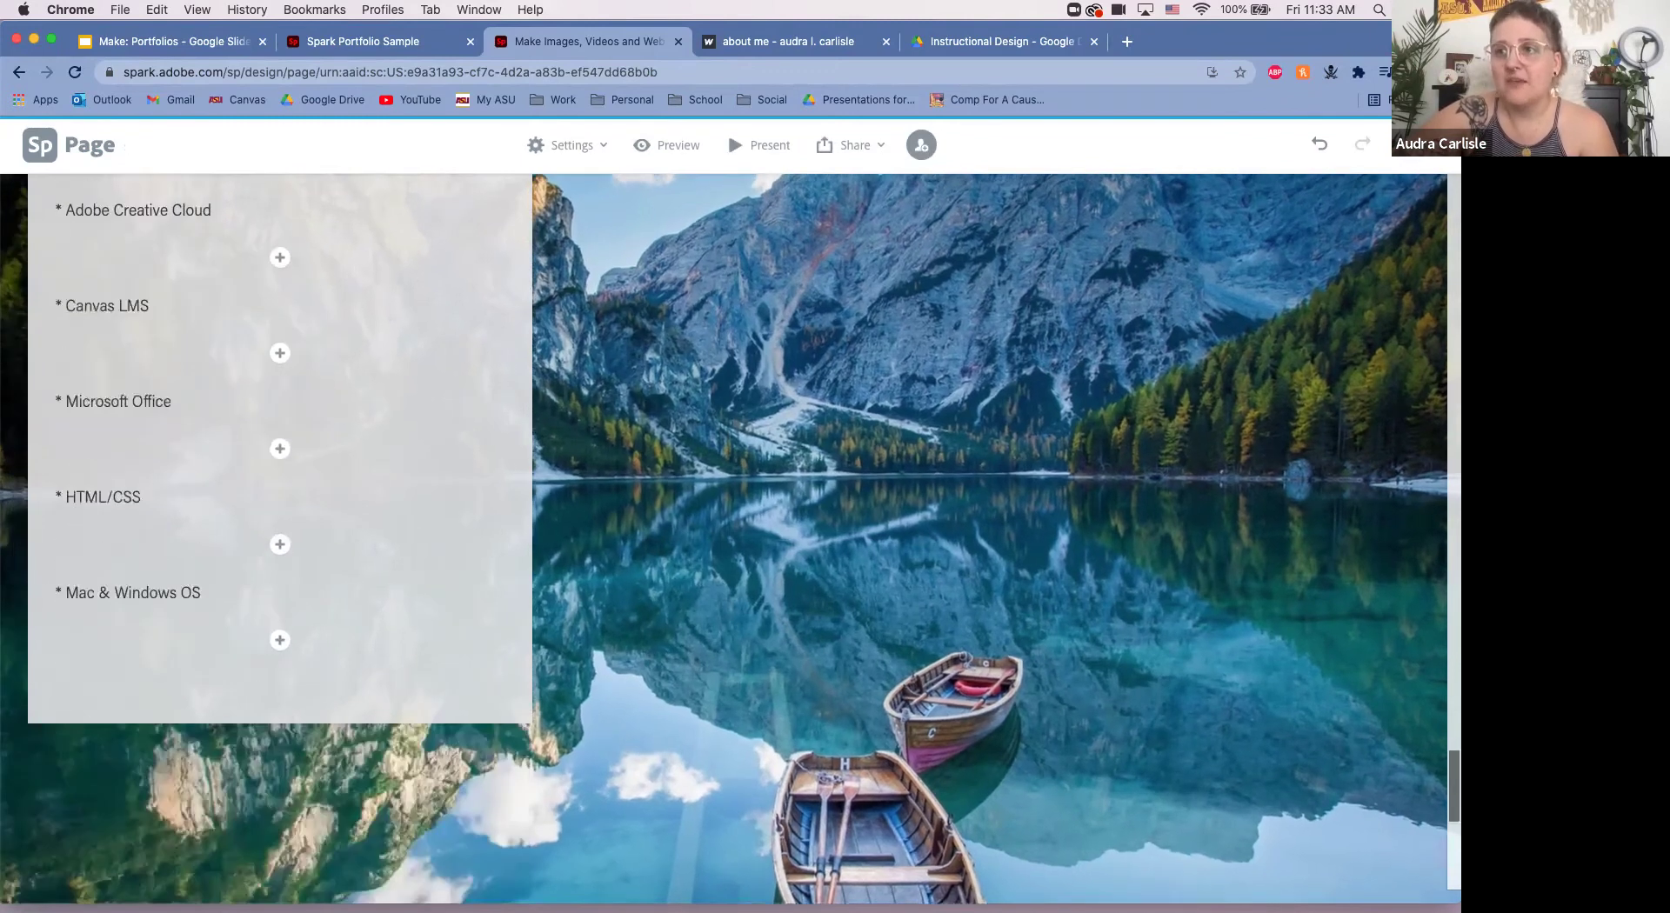
drag(201, 592, 56, 592)
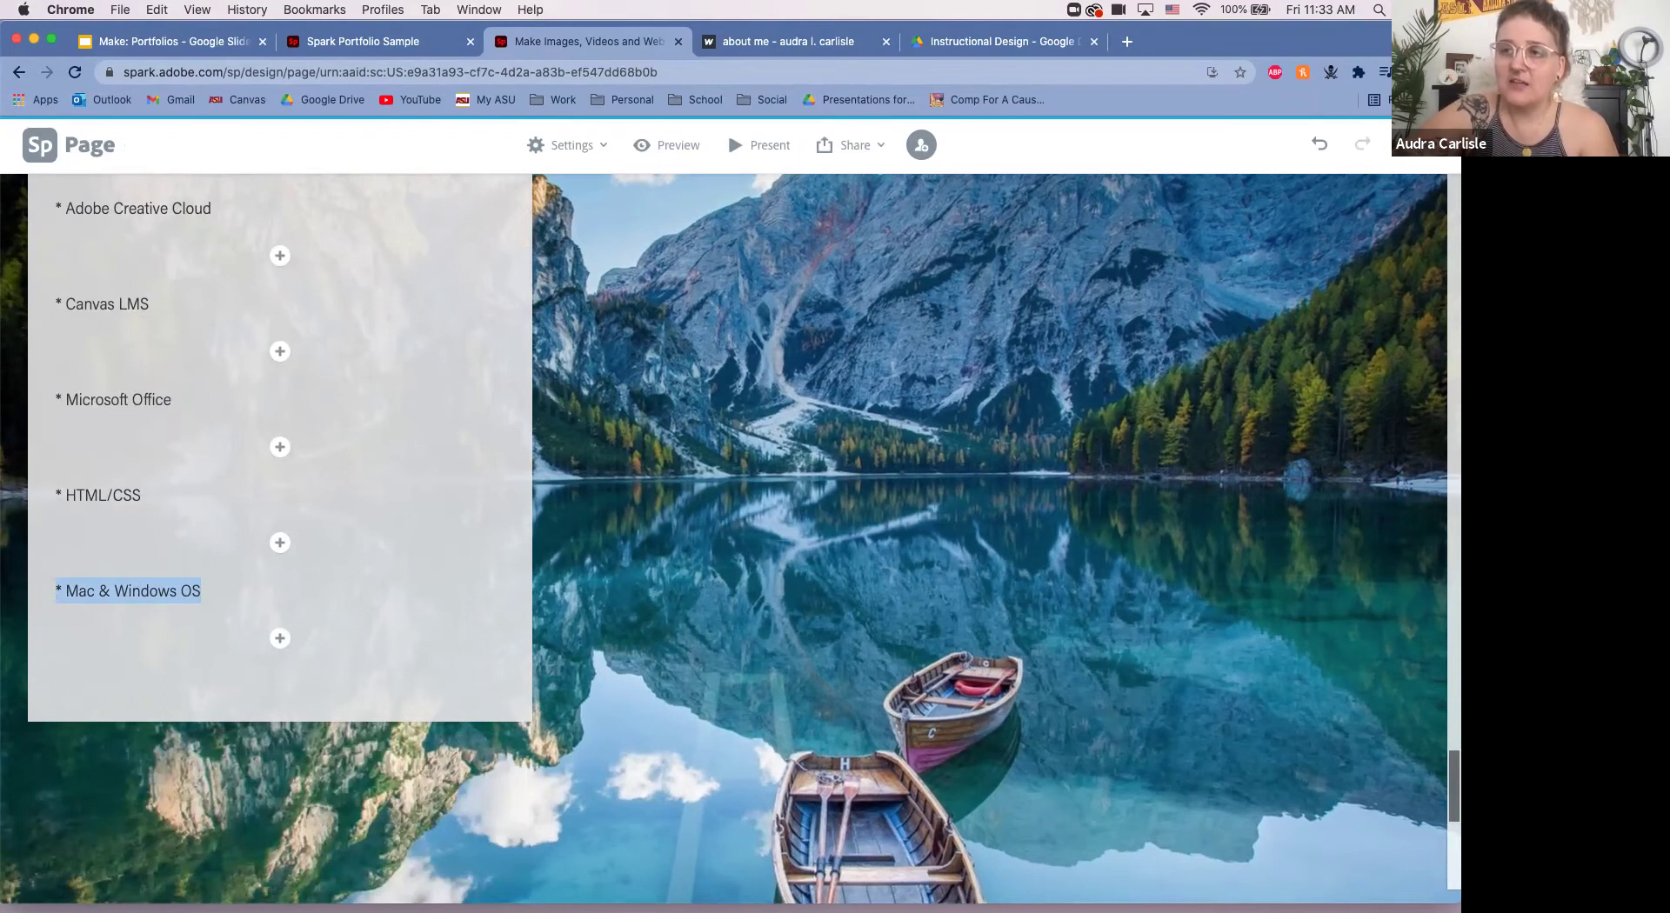
key(BackSpace)
key(BackSpace)
key(BackSpace)
key(BackSpace)
key(BackSpace)
key(BackSpace)
key(BackSpace)
key(BackSpace)
key(BackSpace)
key(BackSpace)
key(BackSpace)
key(BackSpace)
key(BackSpace)
key(BackSpace)
key(BackSpace)
key(BackSpace)
key(BackSpace)
key(BackSpace)
key(BackSpace)
key(BackSpace)
key(BackSpace)
key(BackSpace)
key(BackSpace)
key(BackSpace)
key(BackSpace)
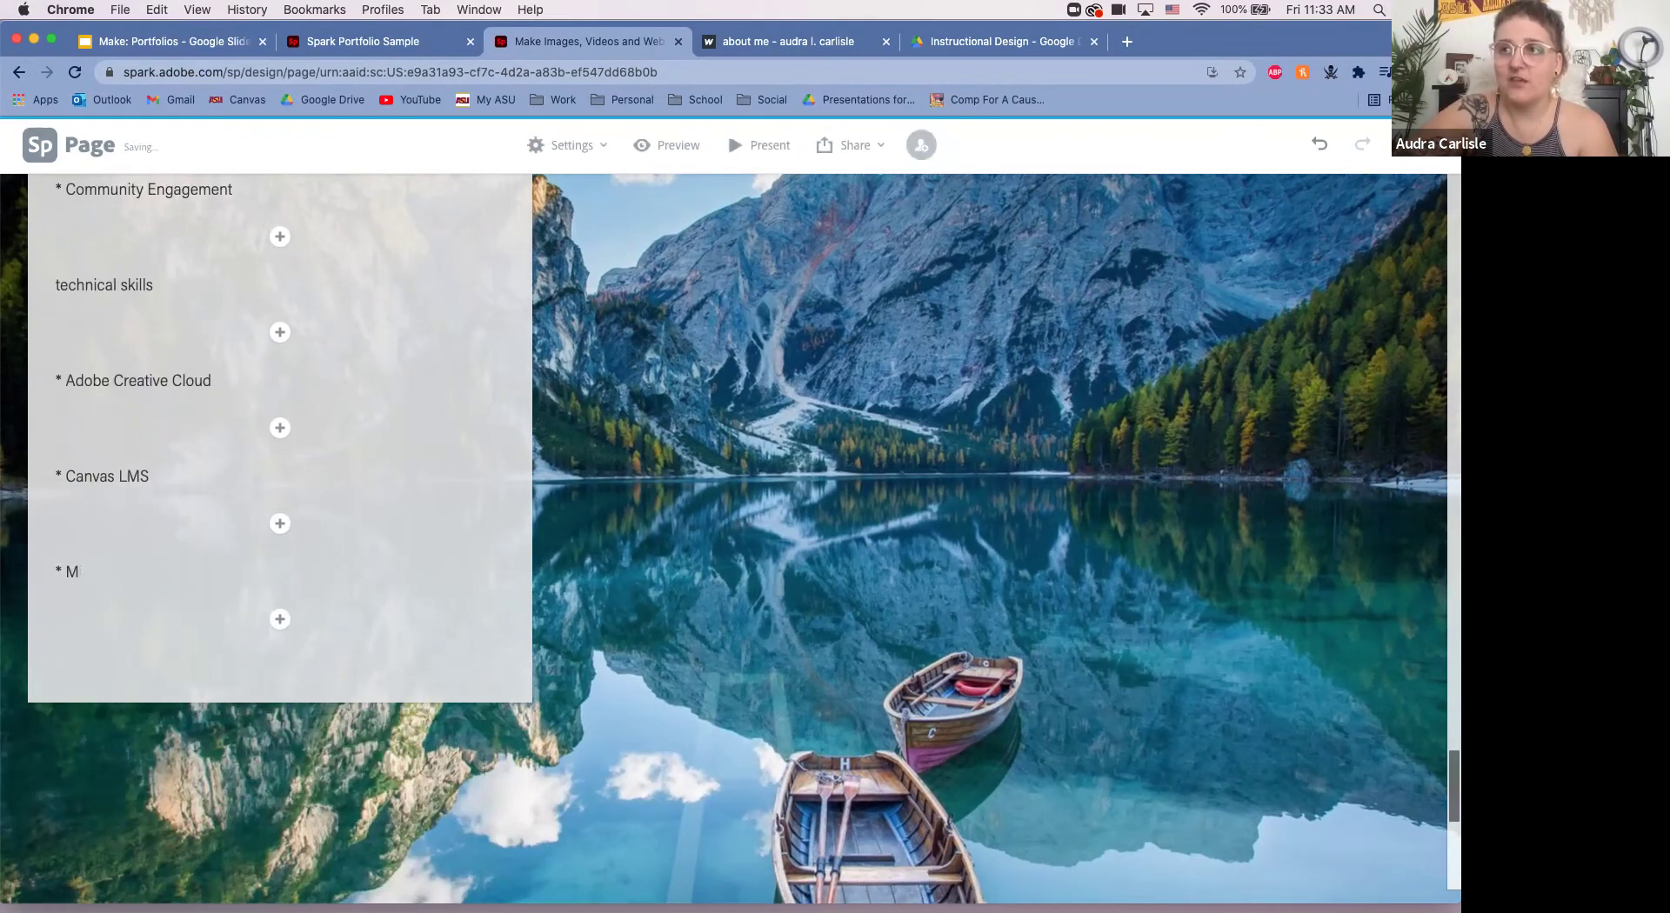
key(BackSpace)
key(BackSpace)
key(BackSpace)
key(BackSpace)
key(BackSpace)
key(BackSpace)
key(BackSpace)
key(BackSpace)
key(BackSpace)
key(BackSpace)
key(BackSpace)
key(BackSpace)
key(BackSpace)
key(BackSpace)
key(BackSpace)
key(BackSpace)
key(BackSpace)
key(BackSpace)
key(BackSpace)
key(BackSpace)
key(BackSpace)
key(BackSpace)
key(BackSpace)
key(BackSpace)
key(BackSpace)
key(BackSpace)
key(BackSpace)
key(BackSpace)
key(BackSpace)
key(BackSpace)
key(BackSpace)
key(BackSpace)
key(BackSpace)
key(BackSpace)
key(BackSpace)
key(BackSpace)
key(BackSpace)
key(BackSpace)
key(BackSpace)
key(BackSpace)
key(BackSpace)
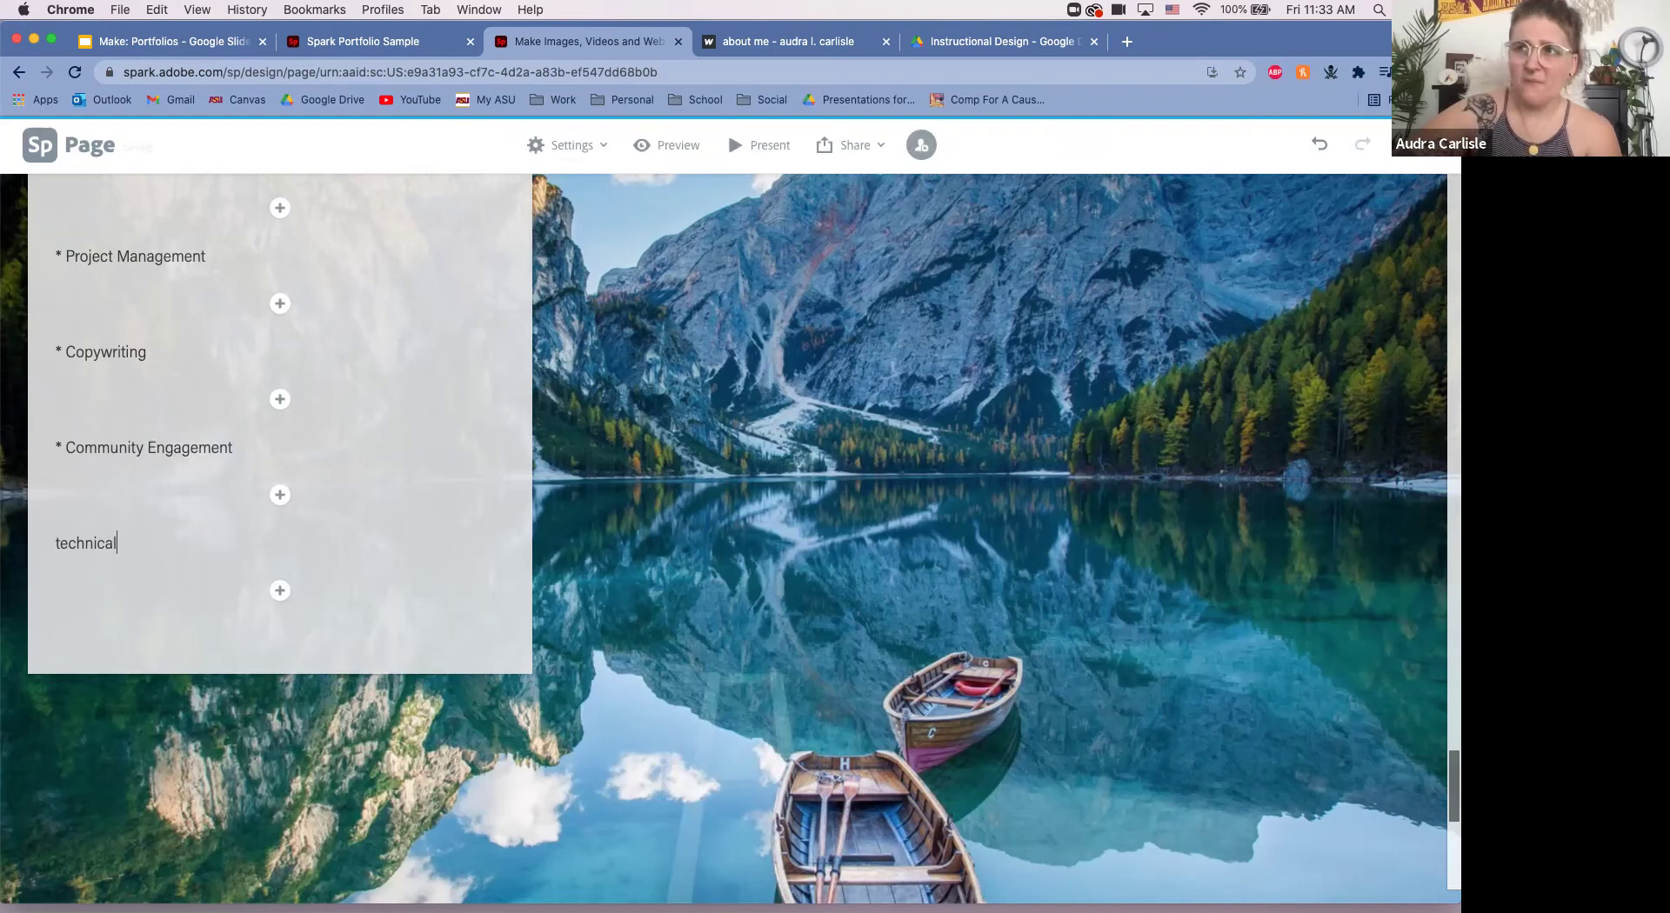
Step: Add a quote below the glideshow: "My multifaceted background is my greatest strength as an LXD. I always approach challenges from an interdisciplinary and equity-focused perspective."
scroll(723, 539, up, 3)
scroll(723, 539, up, 15)
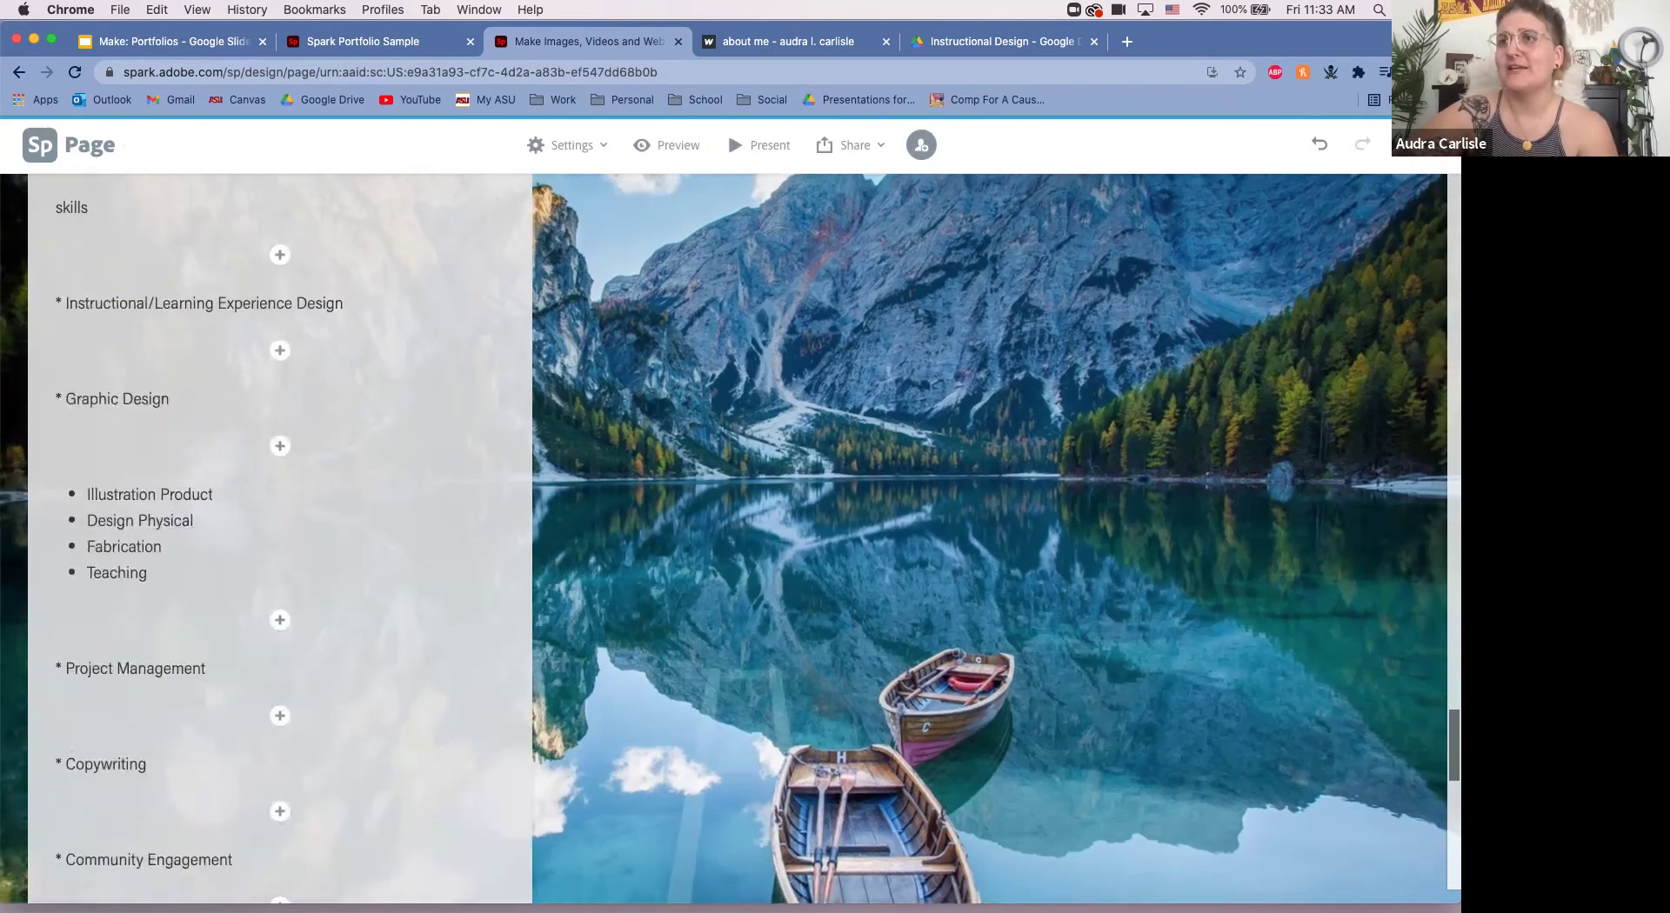
scroll(724, 539, down, 1)
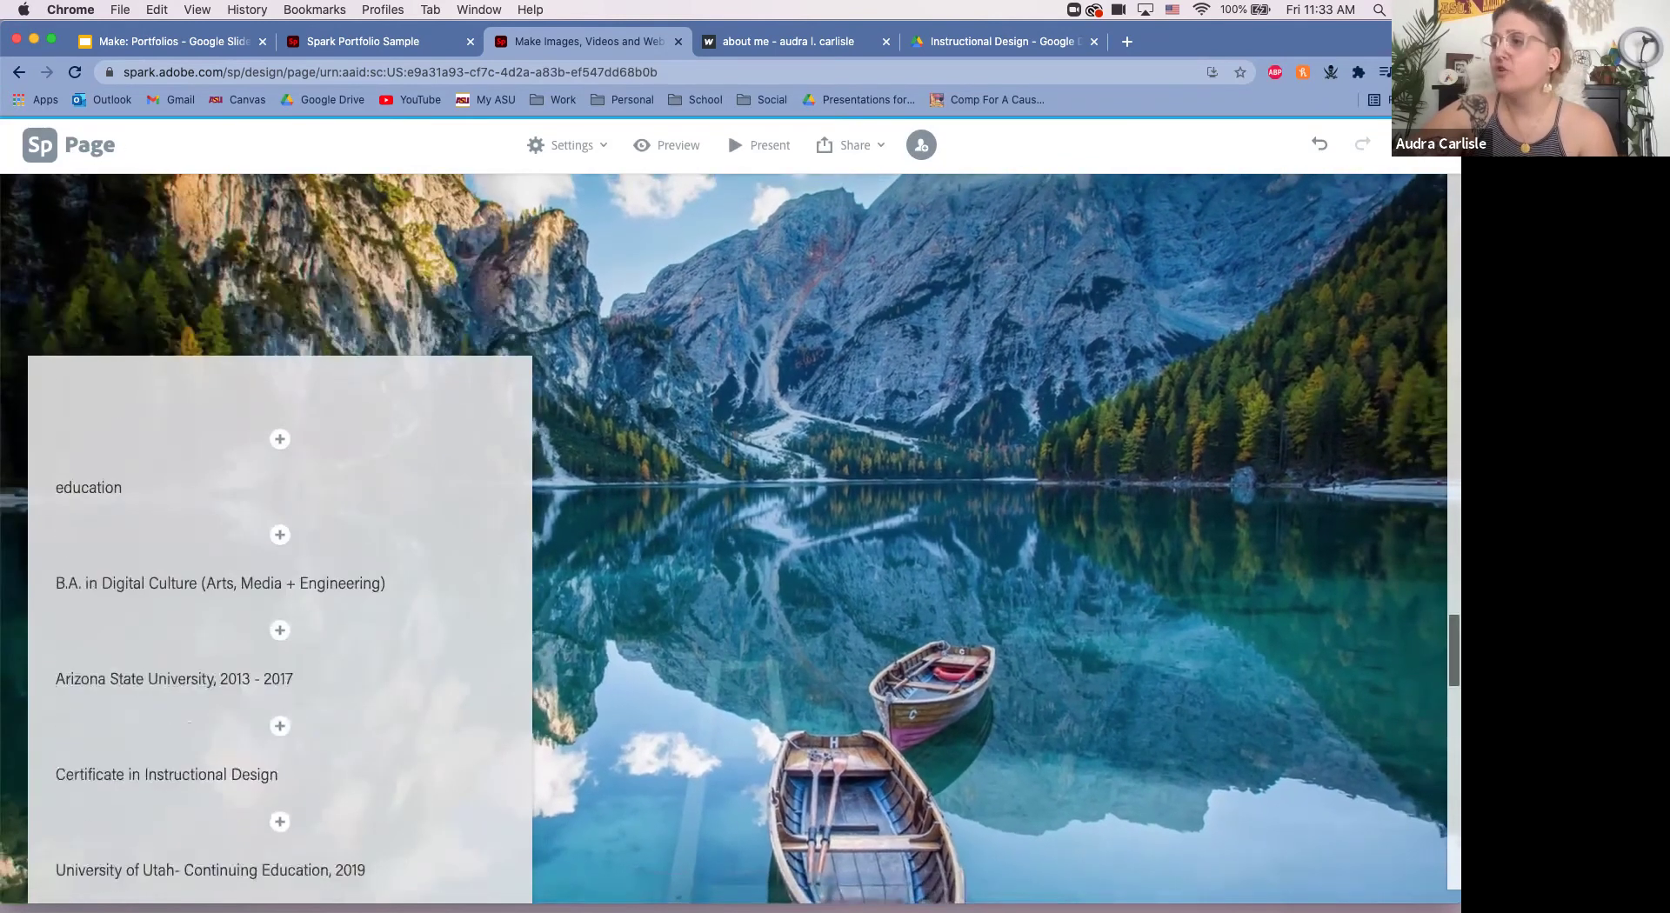
scroll(724, 540, down, 18)
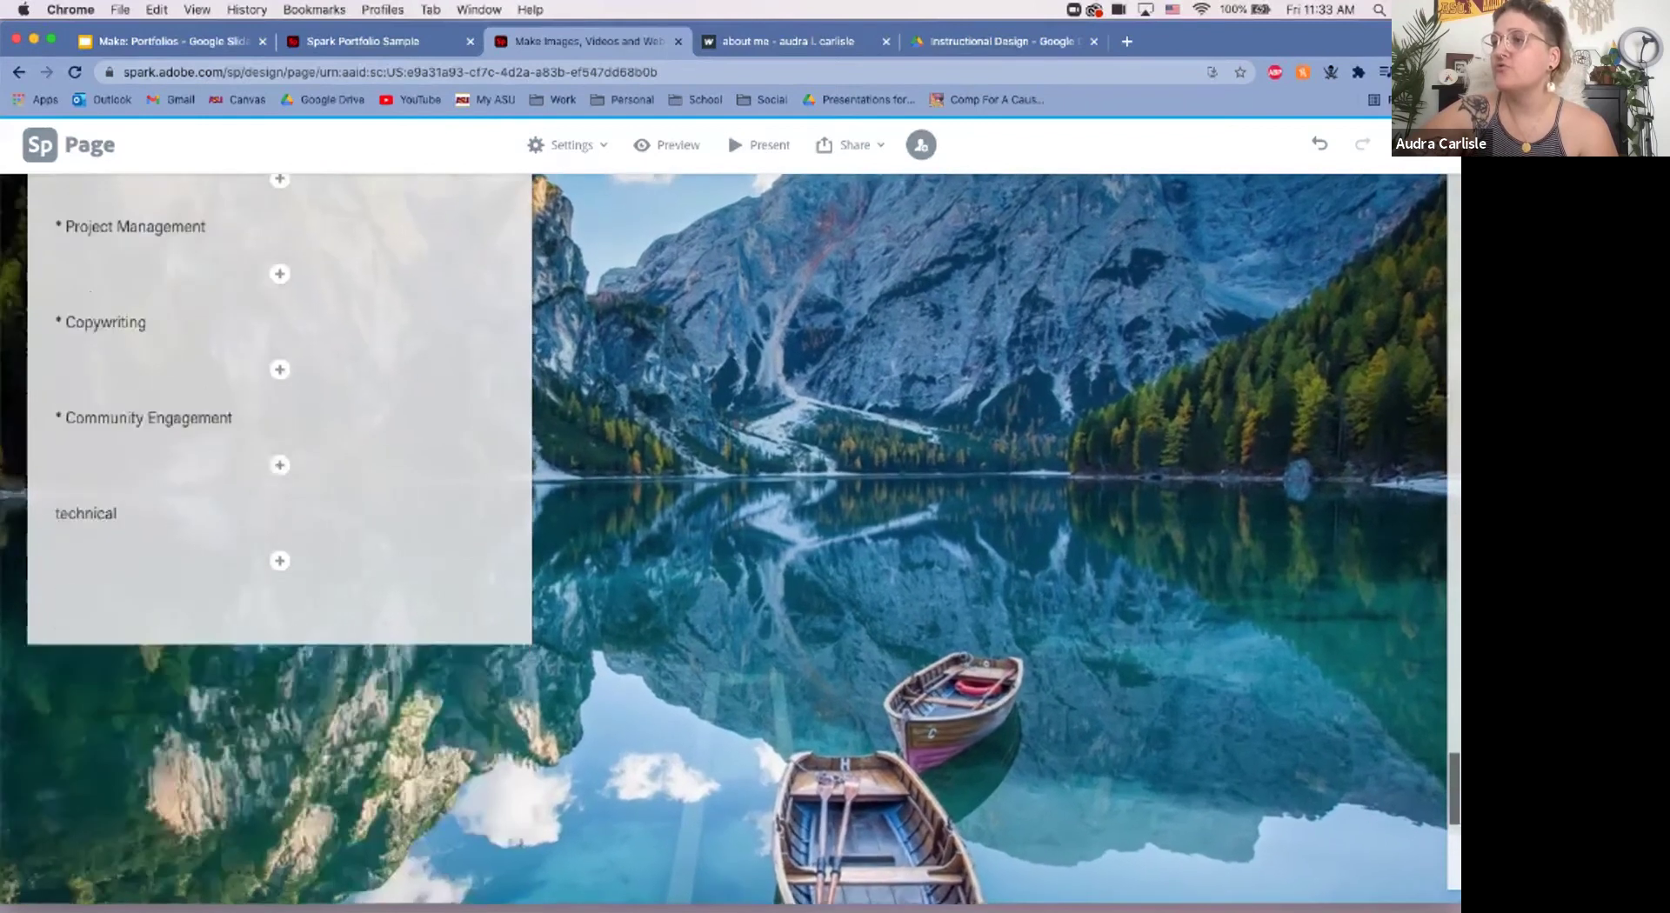
scroll(724, 539, down, 5)
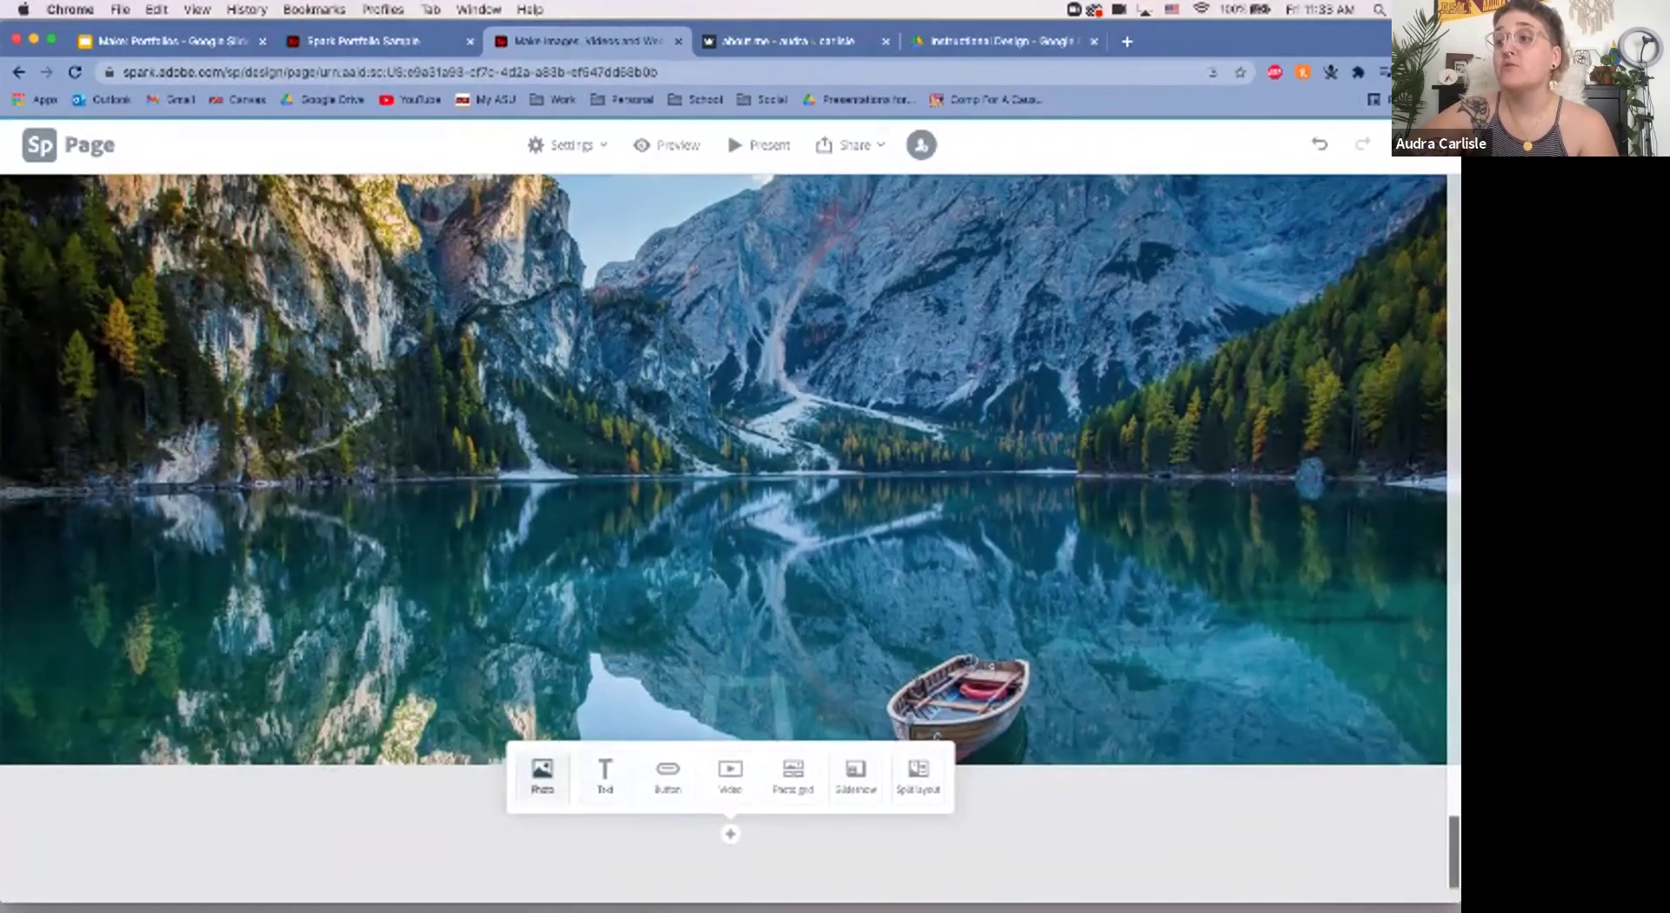
click(605, 774)
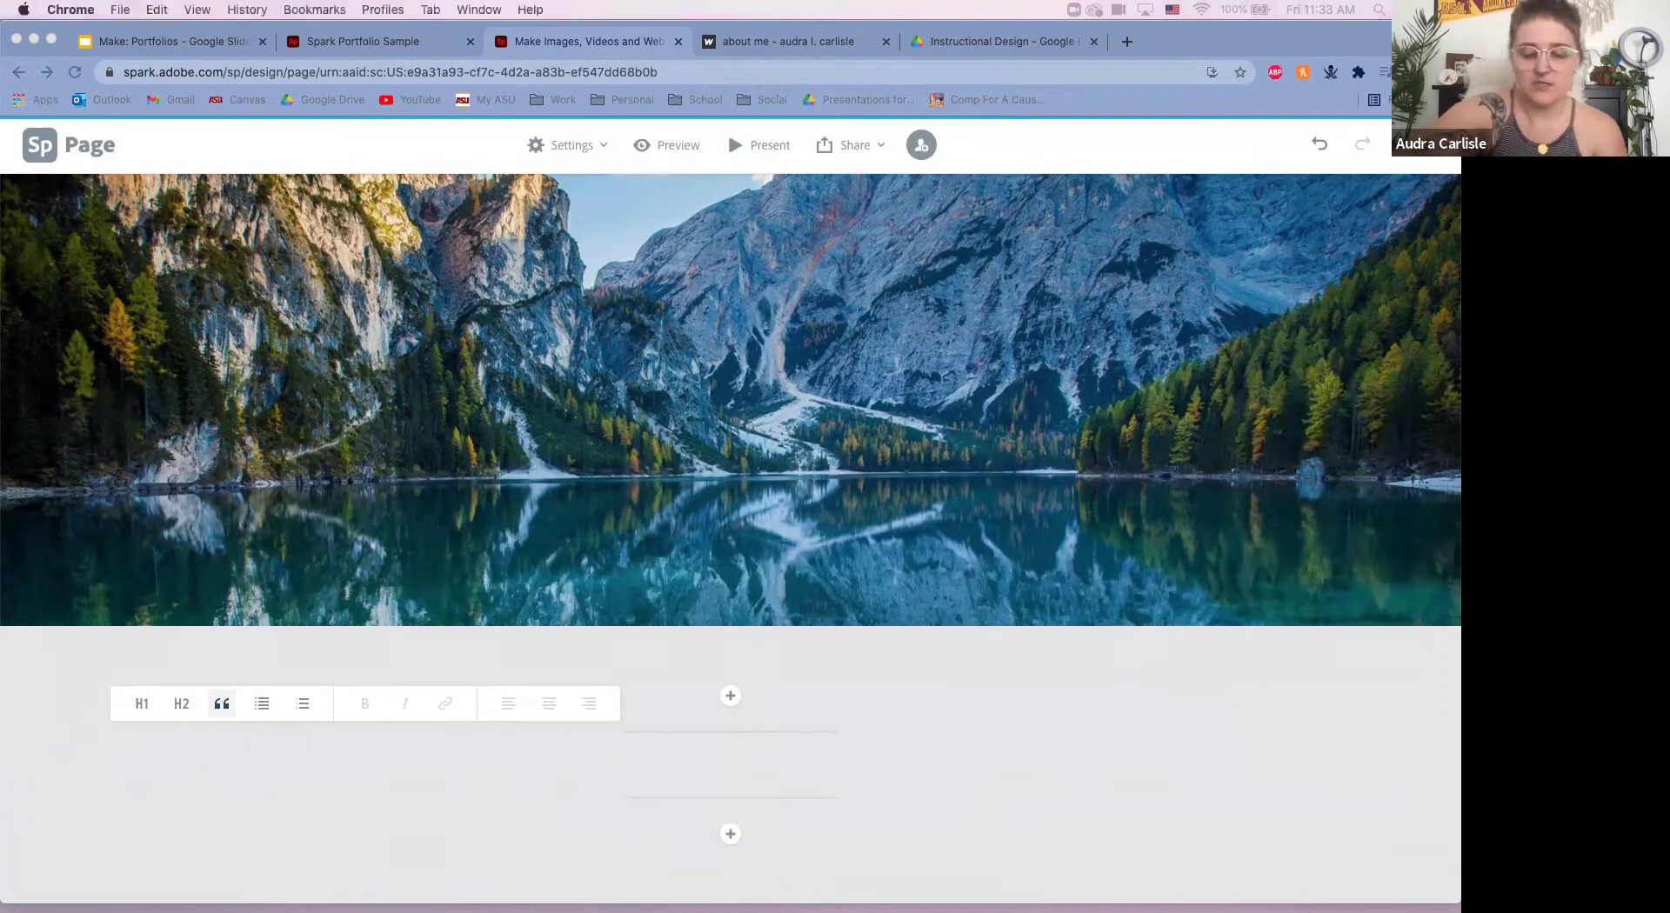
key(super+Tab)
text(My multifaceted background is my greatest strength as an LXD. I always approach challenges from an interdisciplinary and equity-focused perspective.)
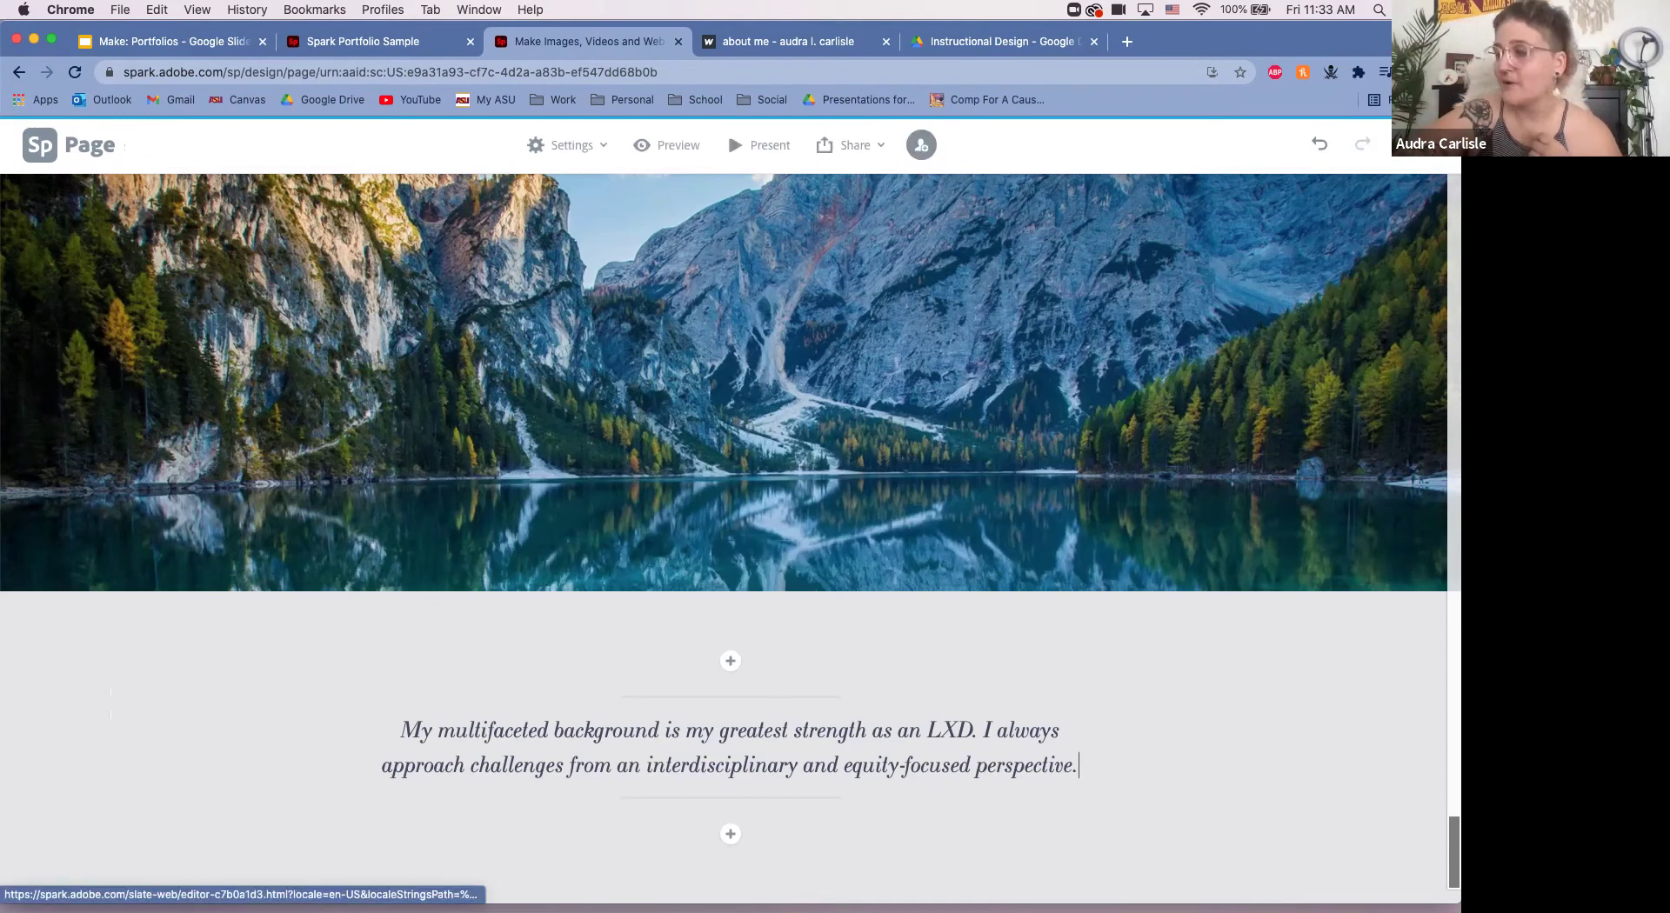
click(731, 834)
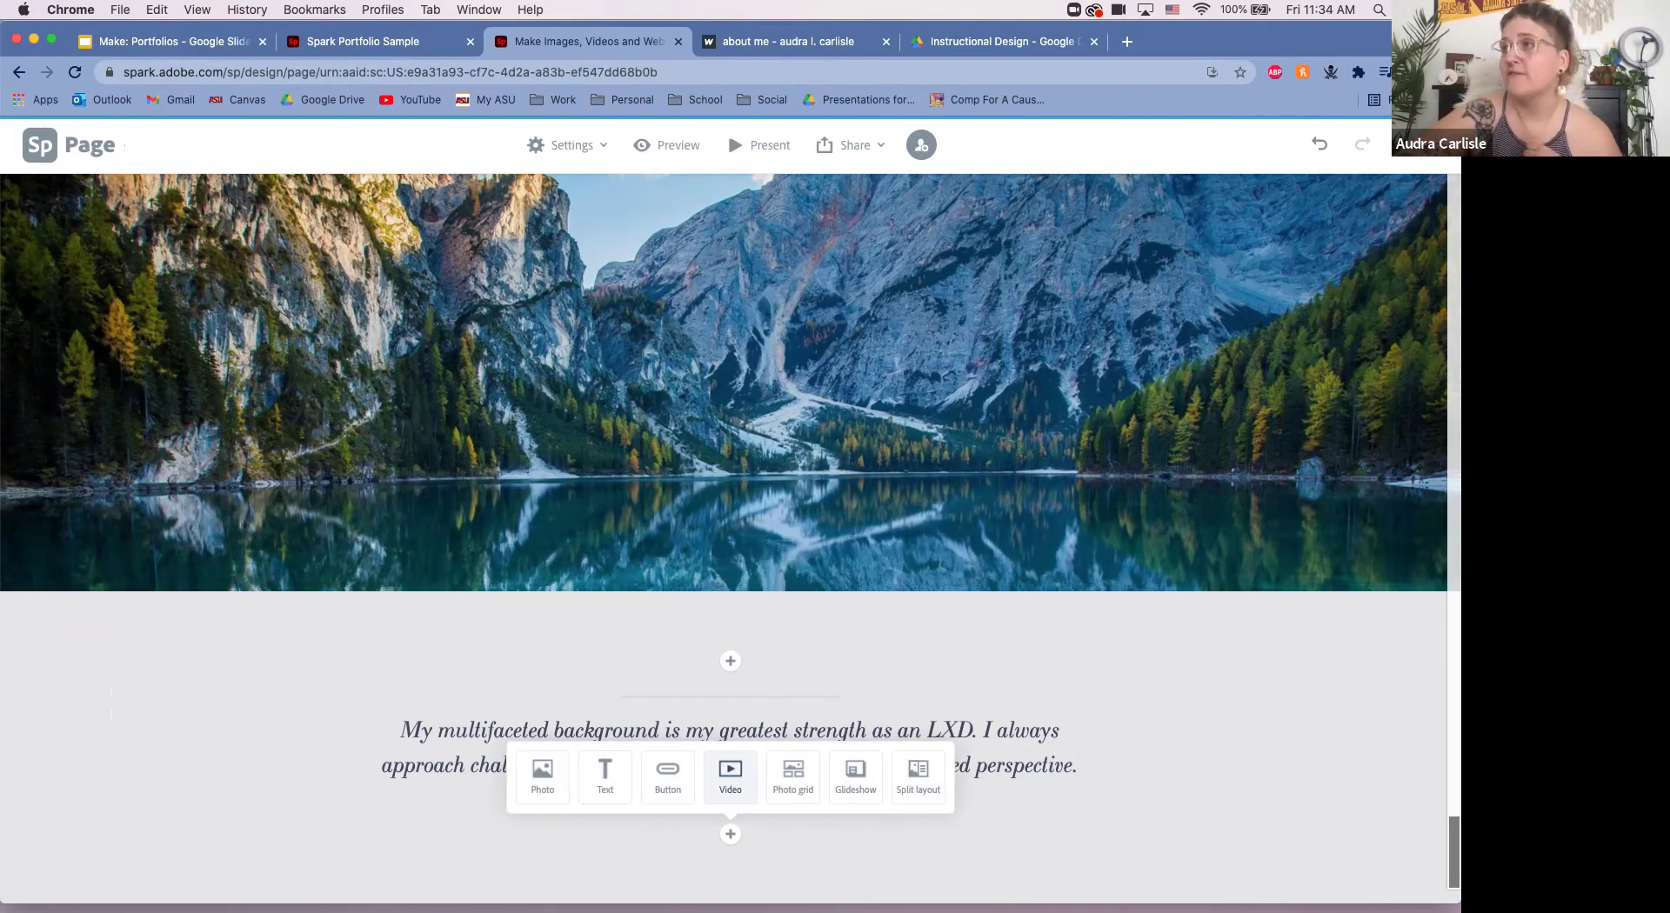
click(730, 774)
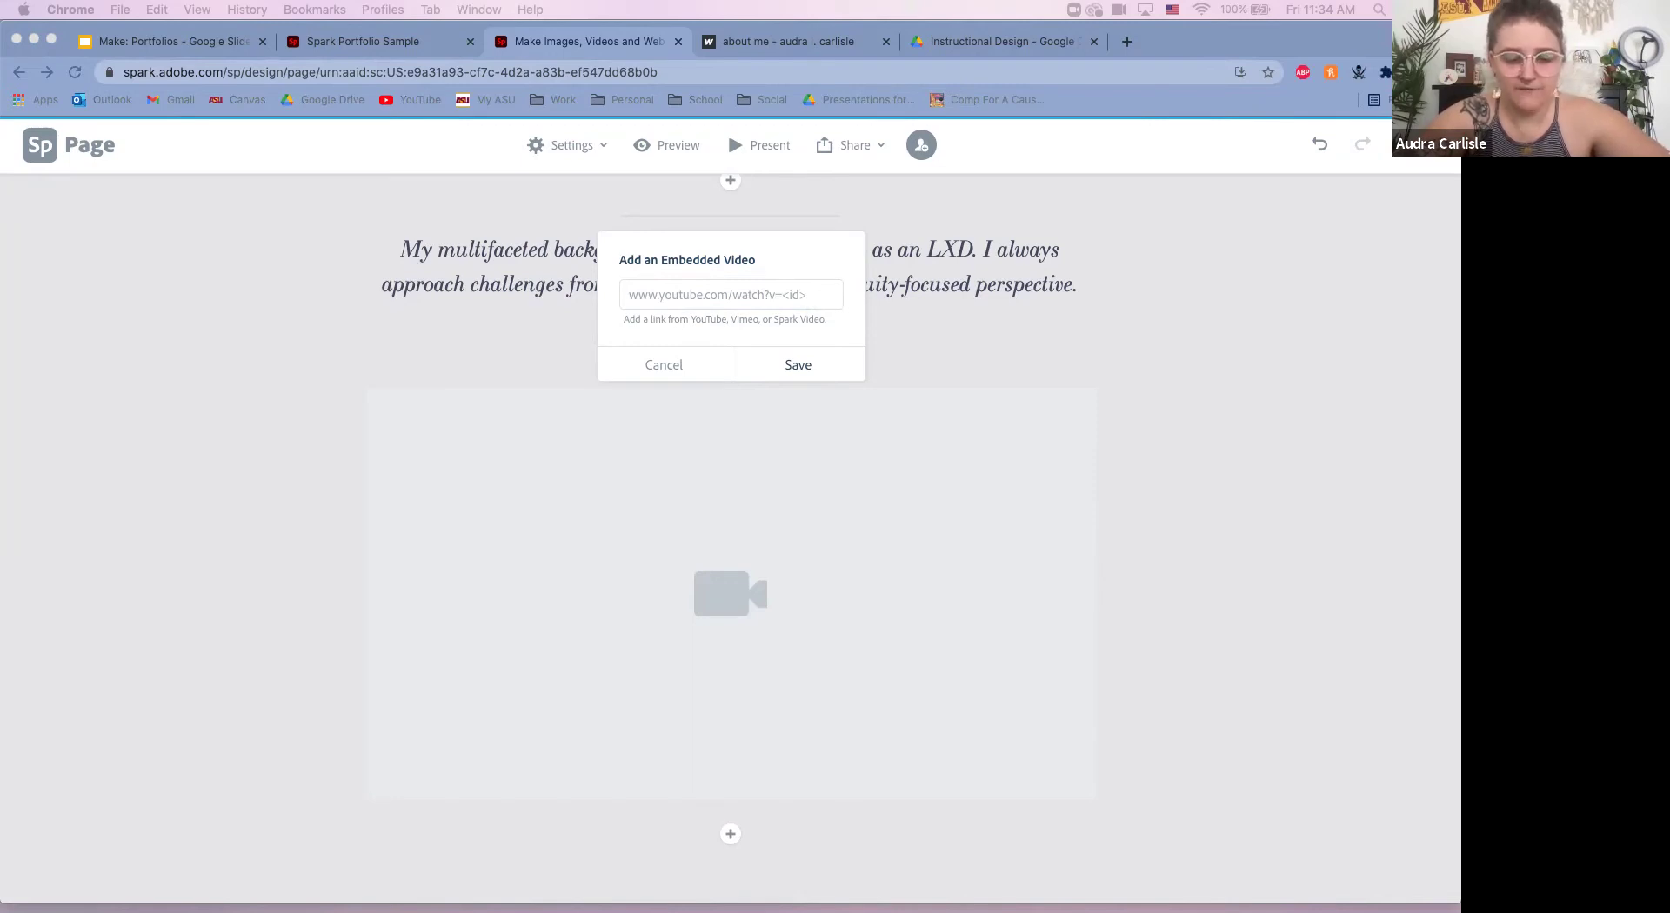
click(731, 295)
text(https://www.youtube.com/watch?v=G54x0erzgtM)
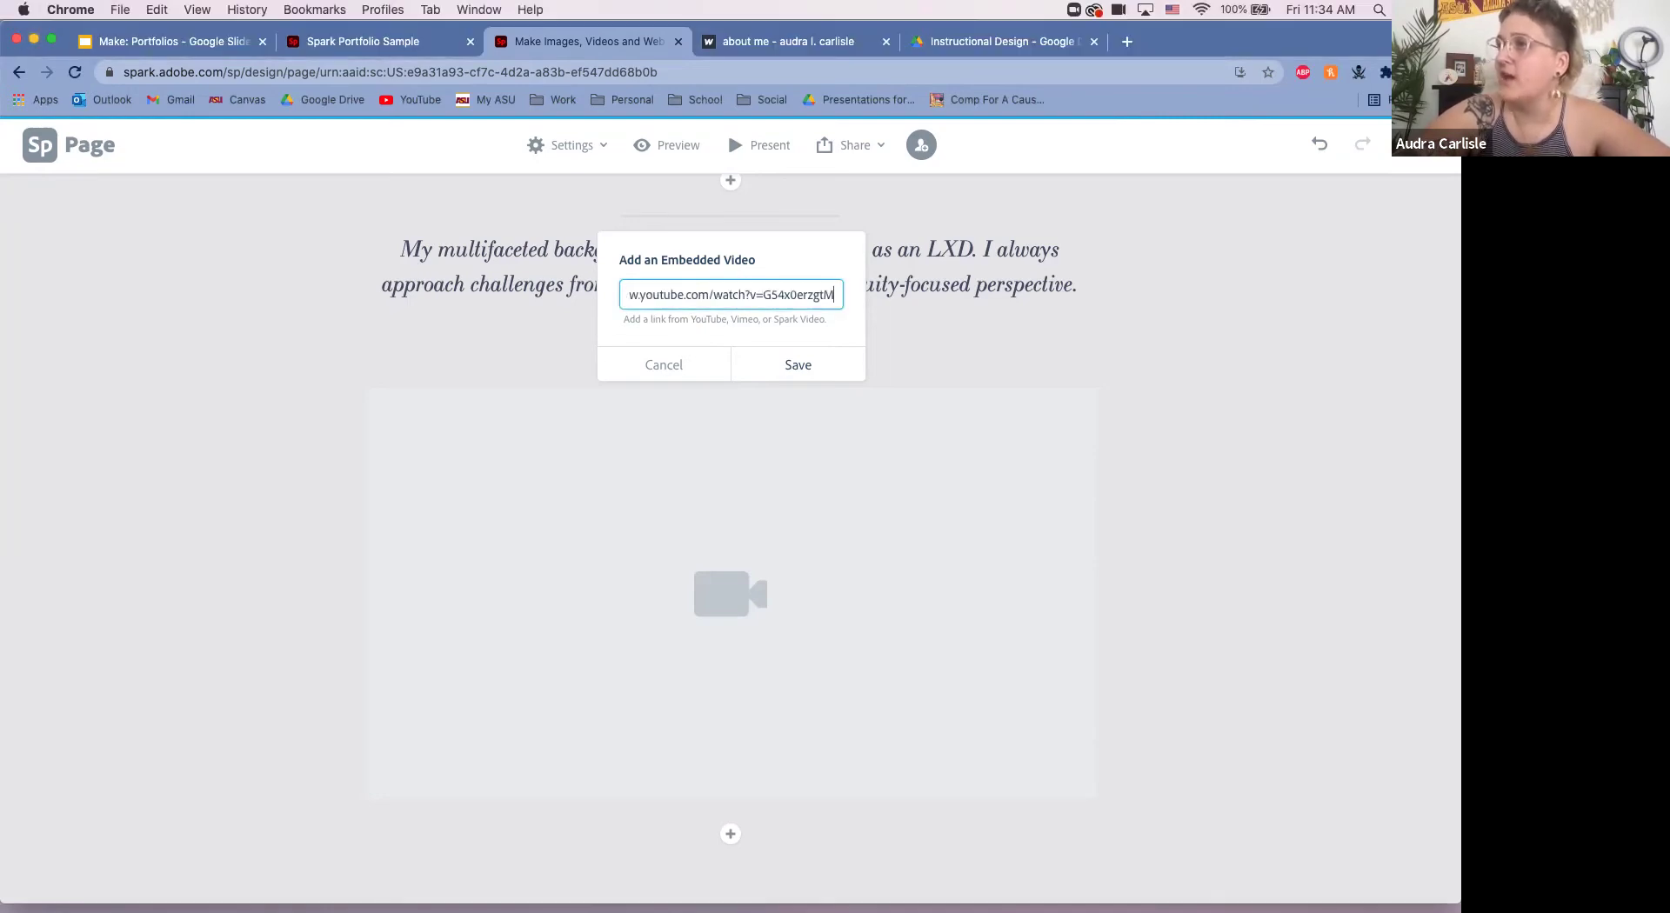
key(Return)
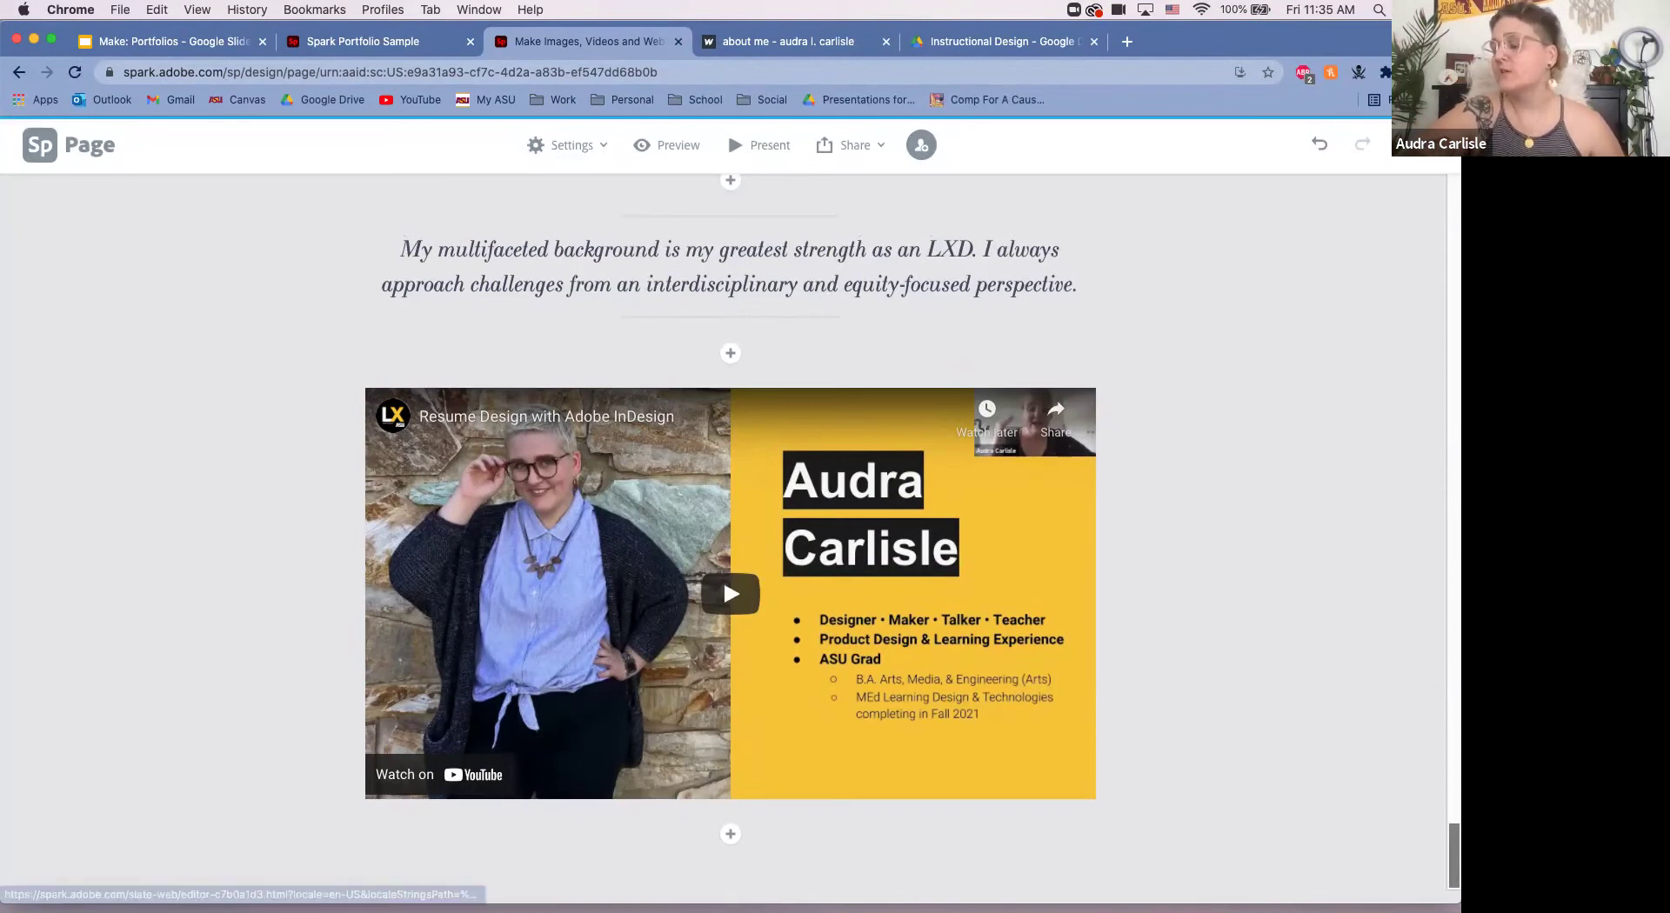
Step: Add a free mountain photo of sun rays breaking through clouds over a green hill below the embedded video
click(731, 834)
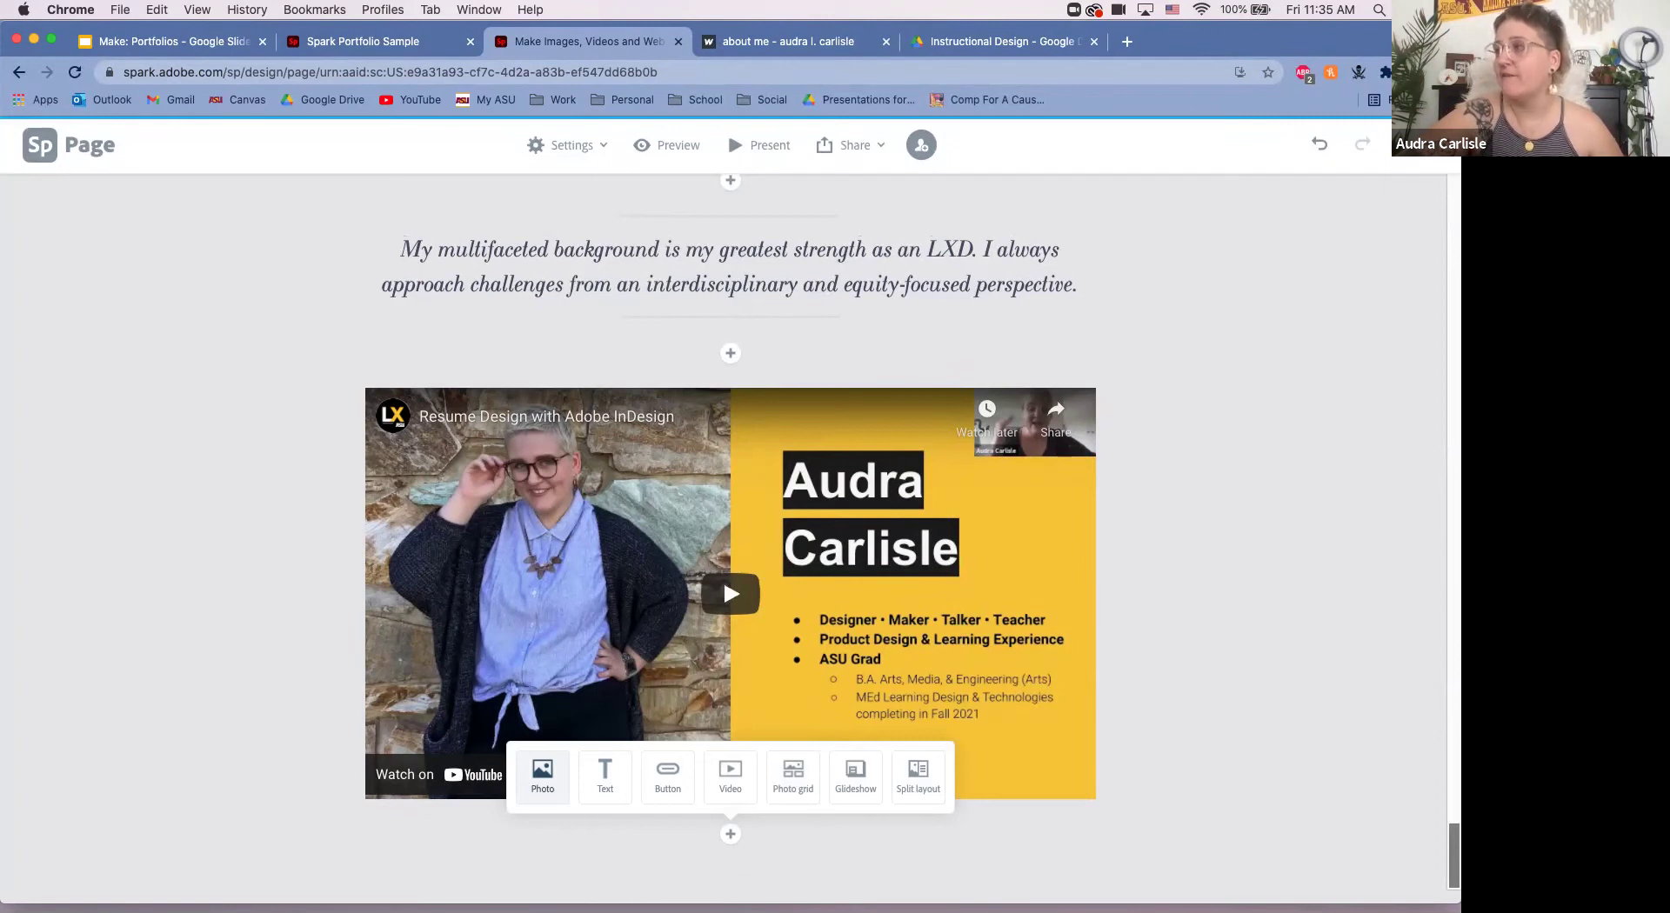
click(542, 774)
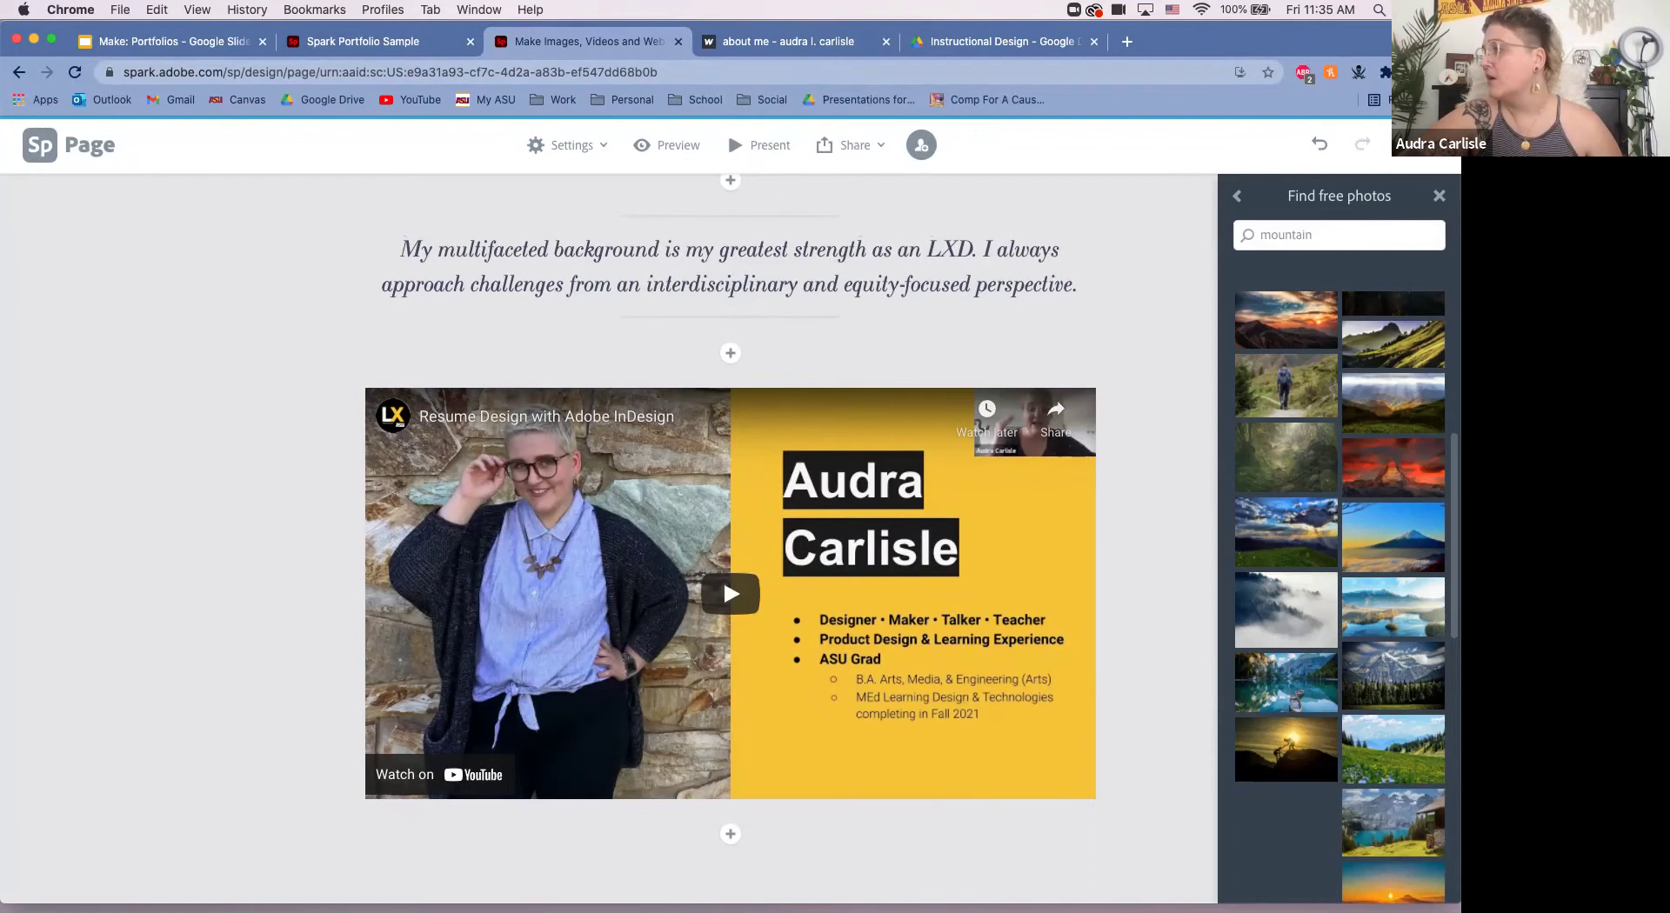
scroll(1286, 604, down, 3)
scroll(1313, 235, up, 2)
click(1285, 604)
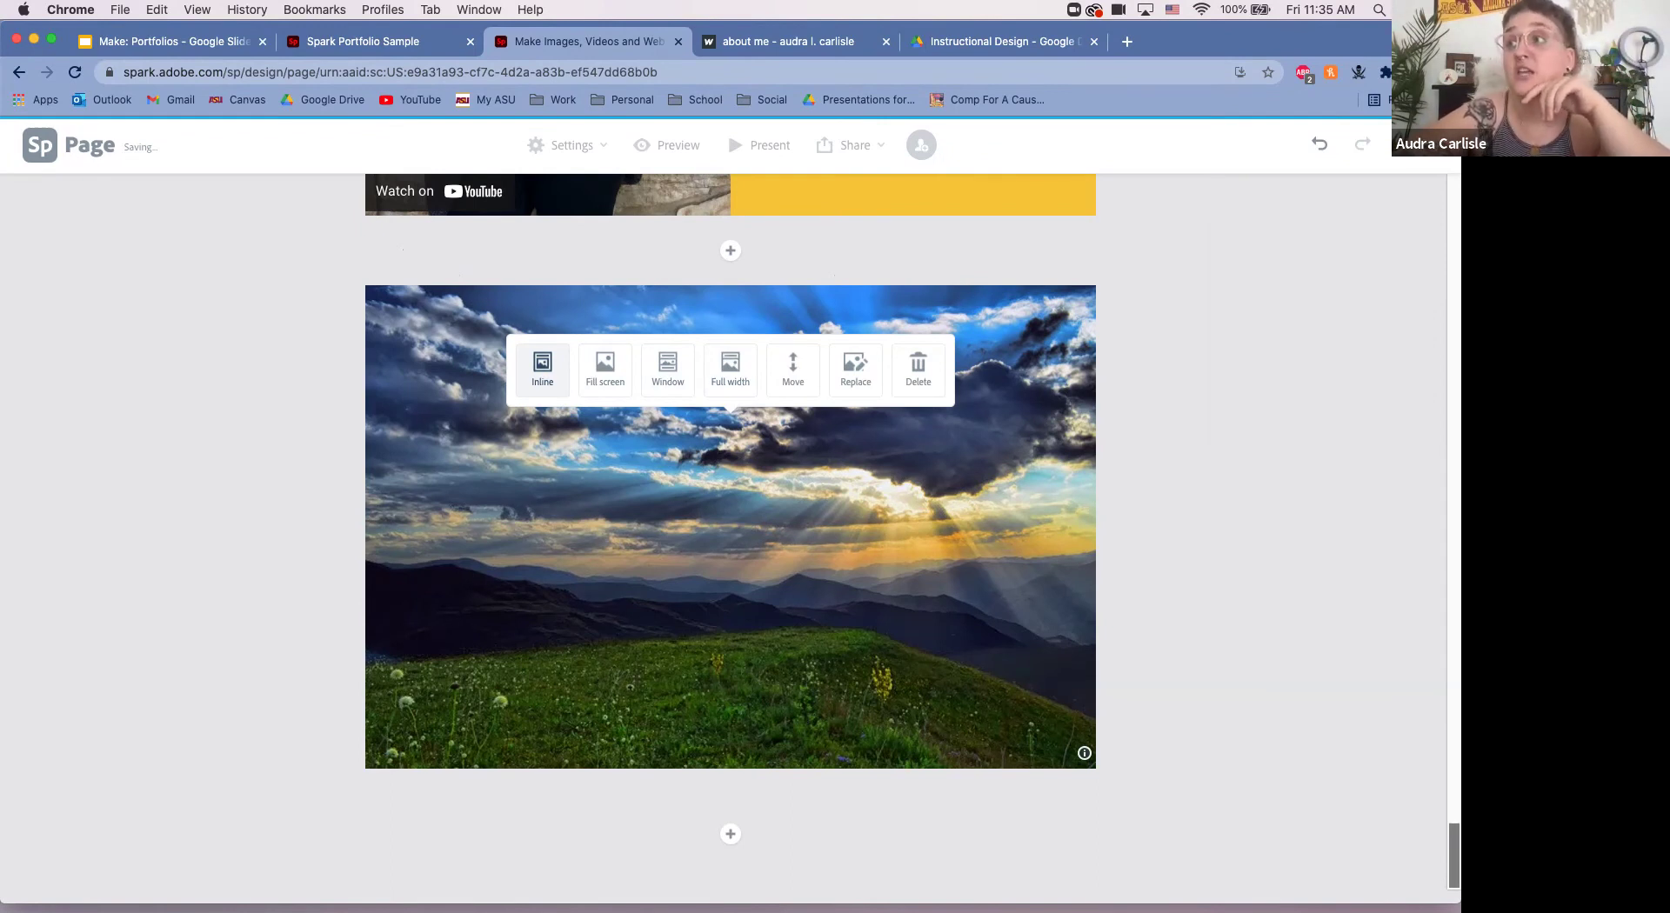
Step: Try the fill screen, window and full width displays on the sun-ray mountain photo and check how they scroll
click(605, 367)
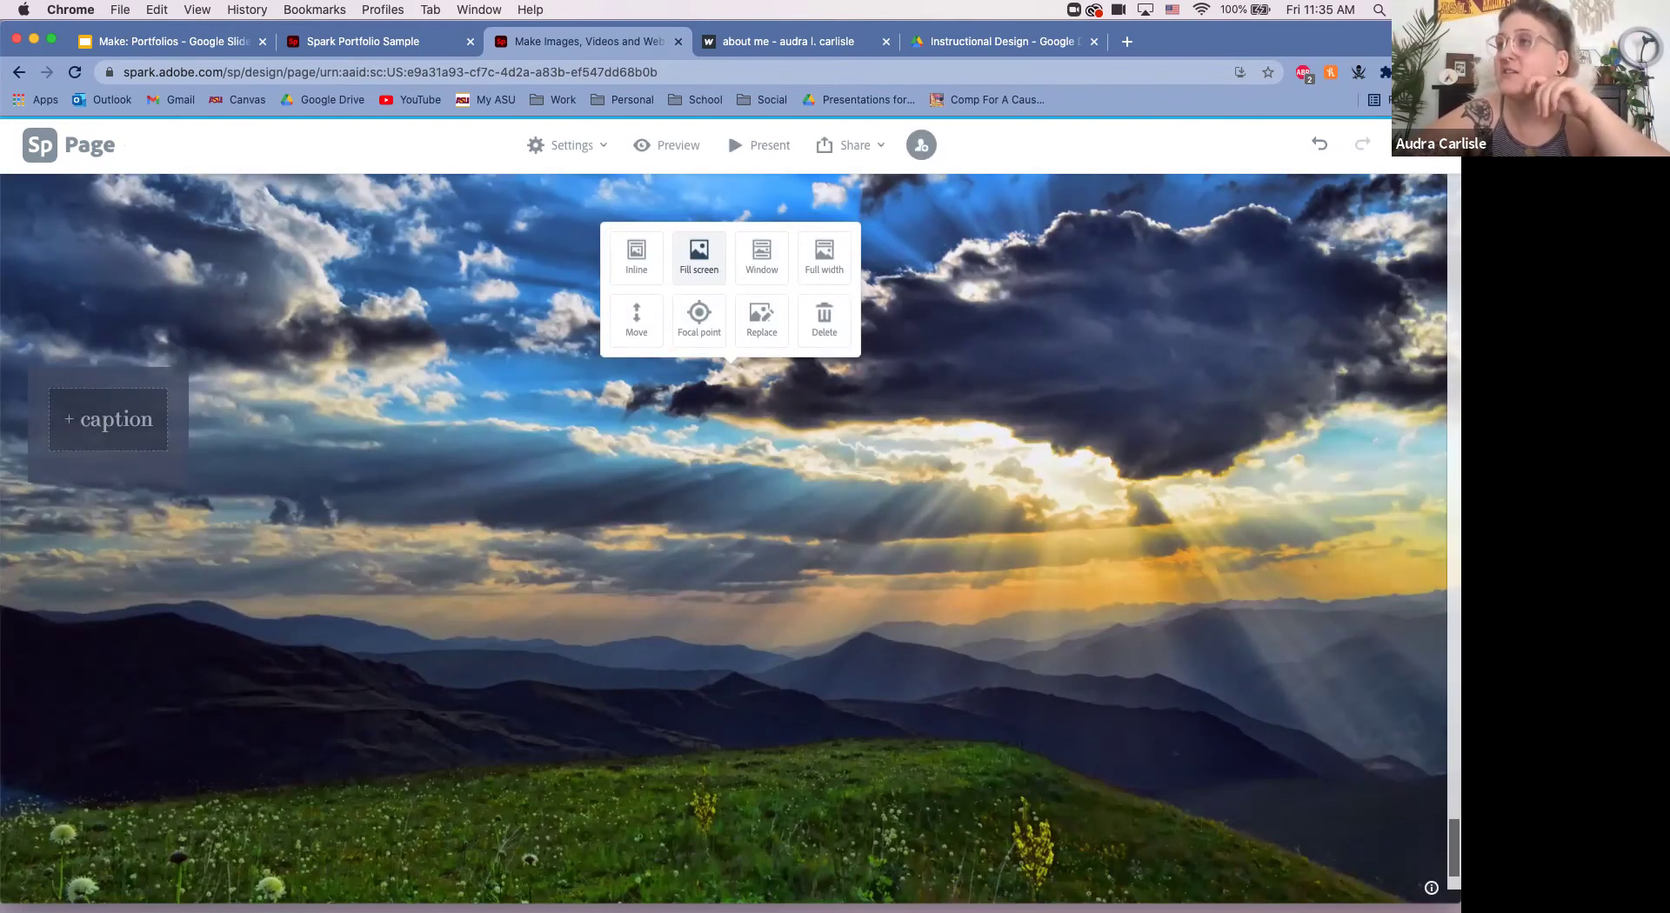
click(762, 257)
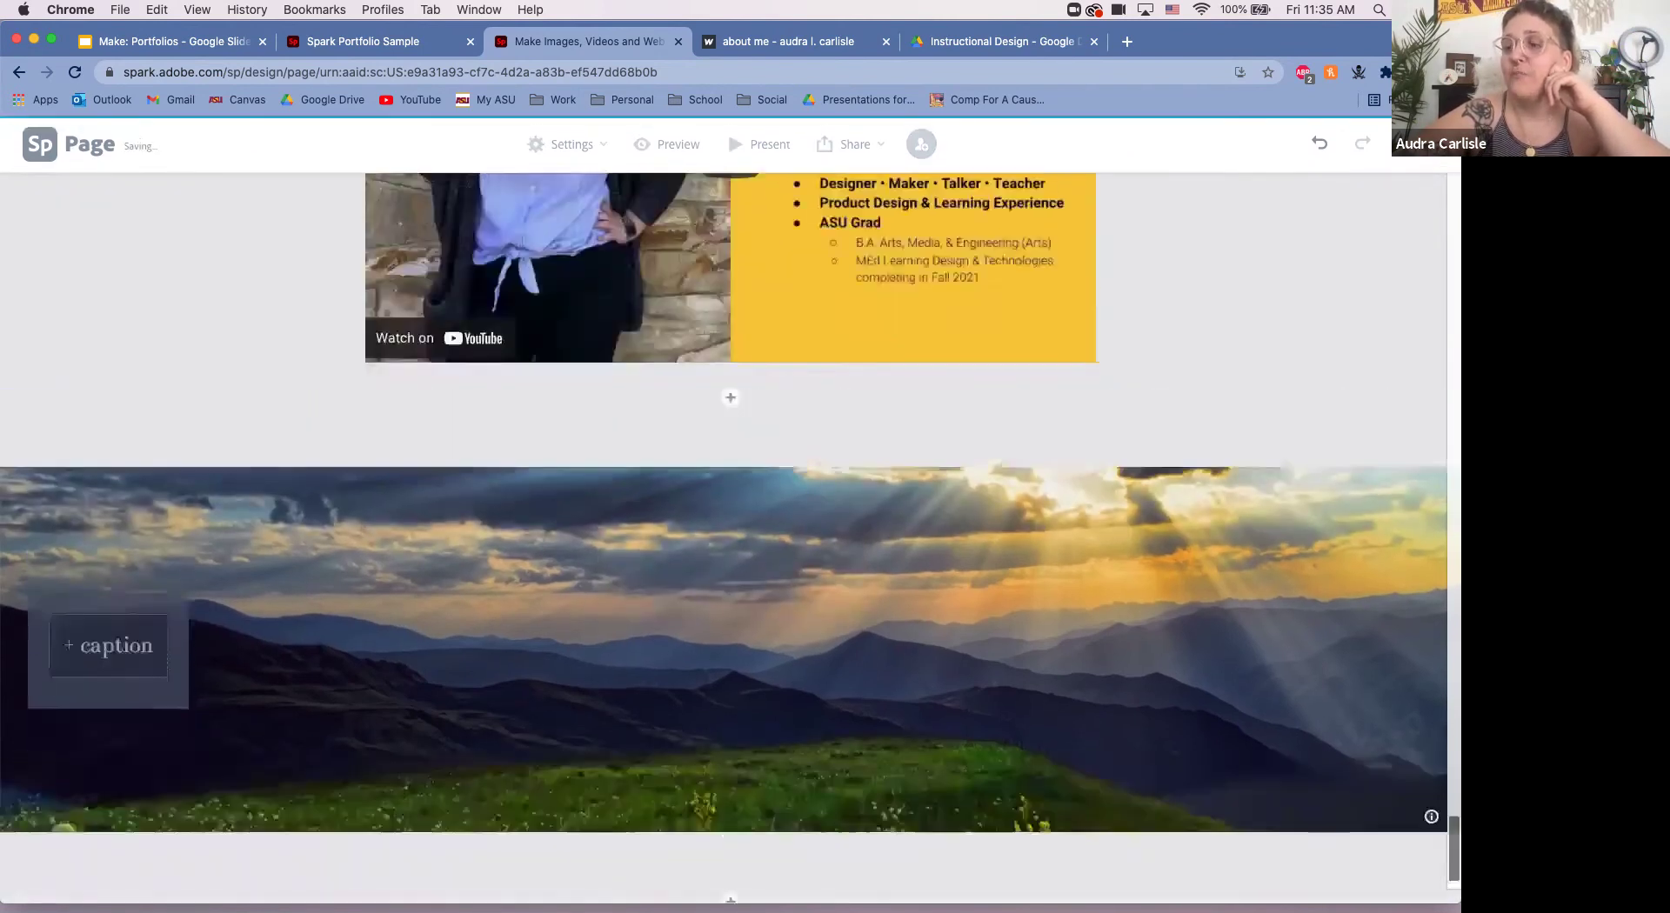
scroll(723, 207, up, 2)
scroll(731, 522, down, 4)
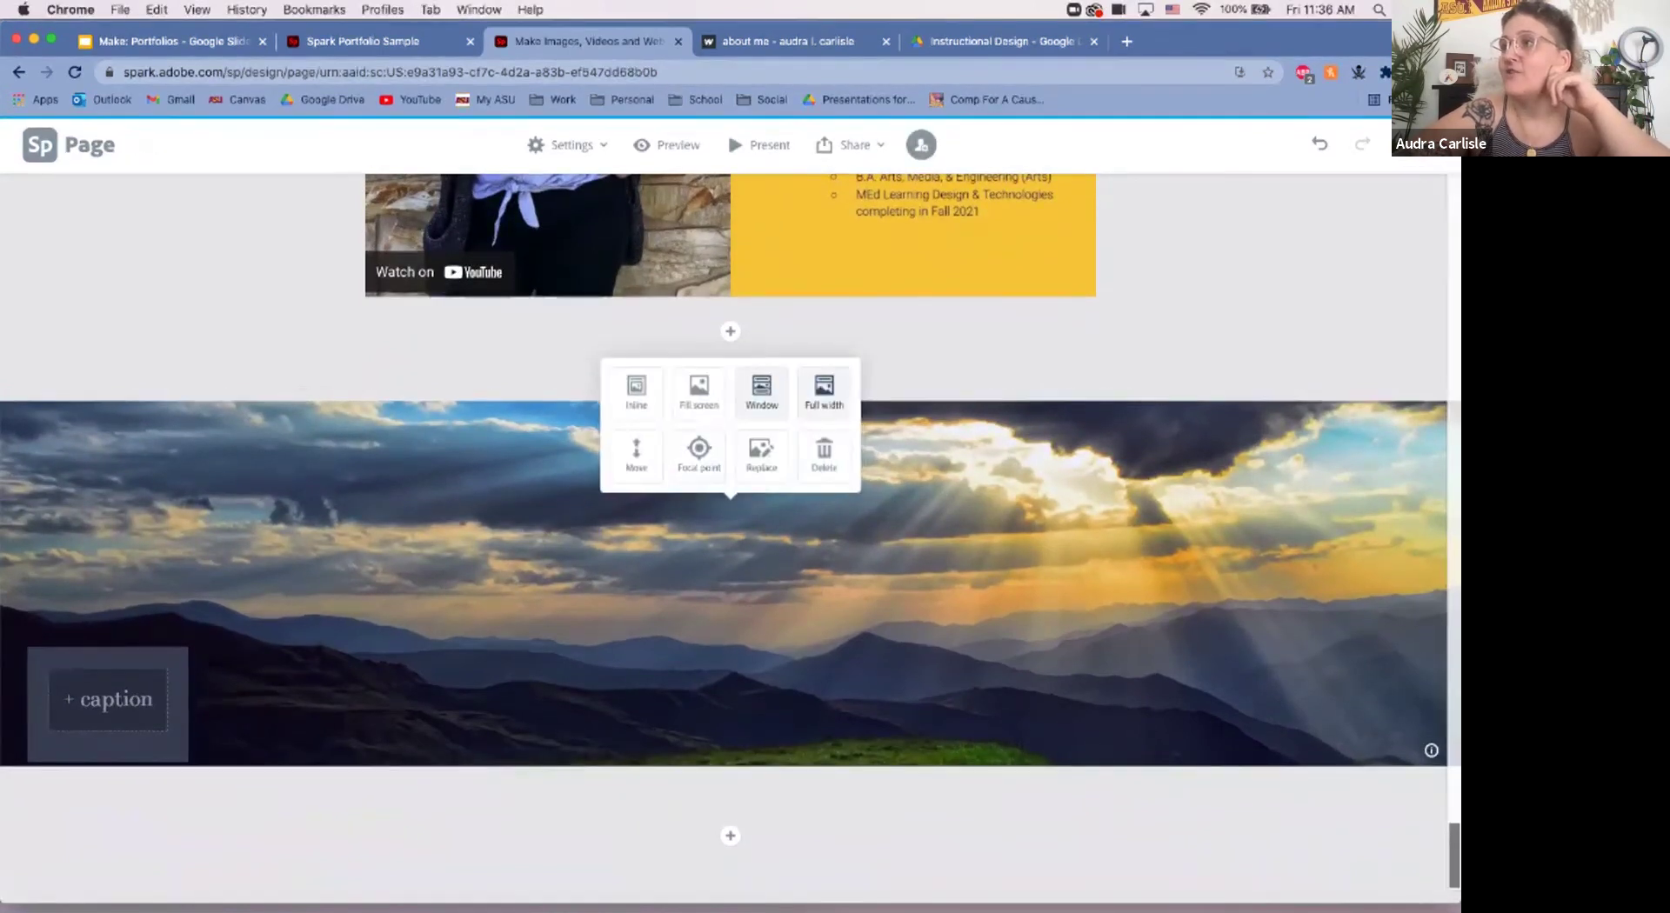
click(823, 391)
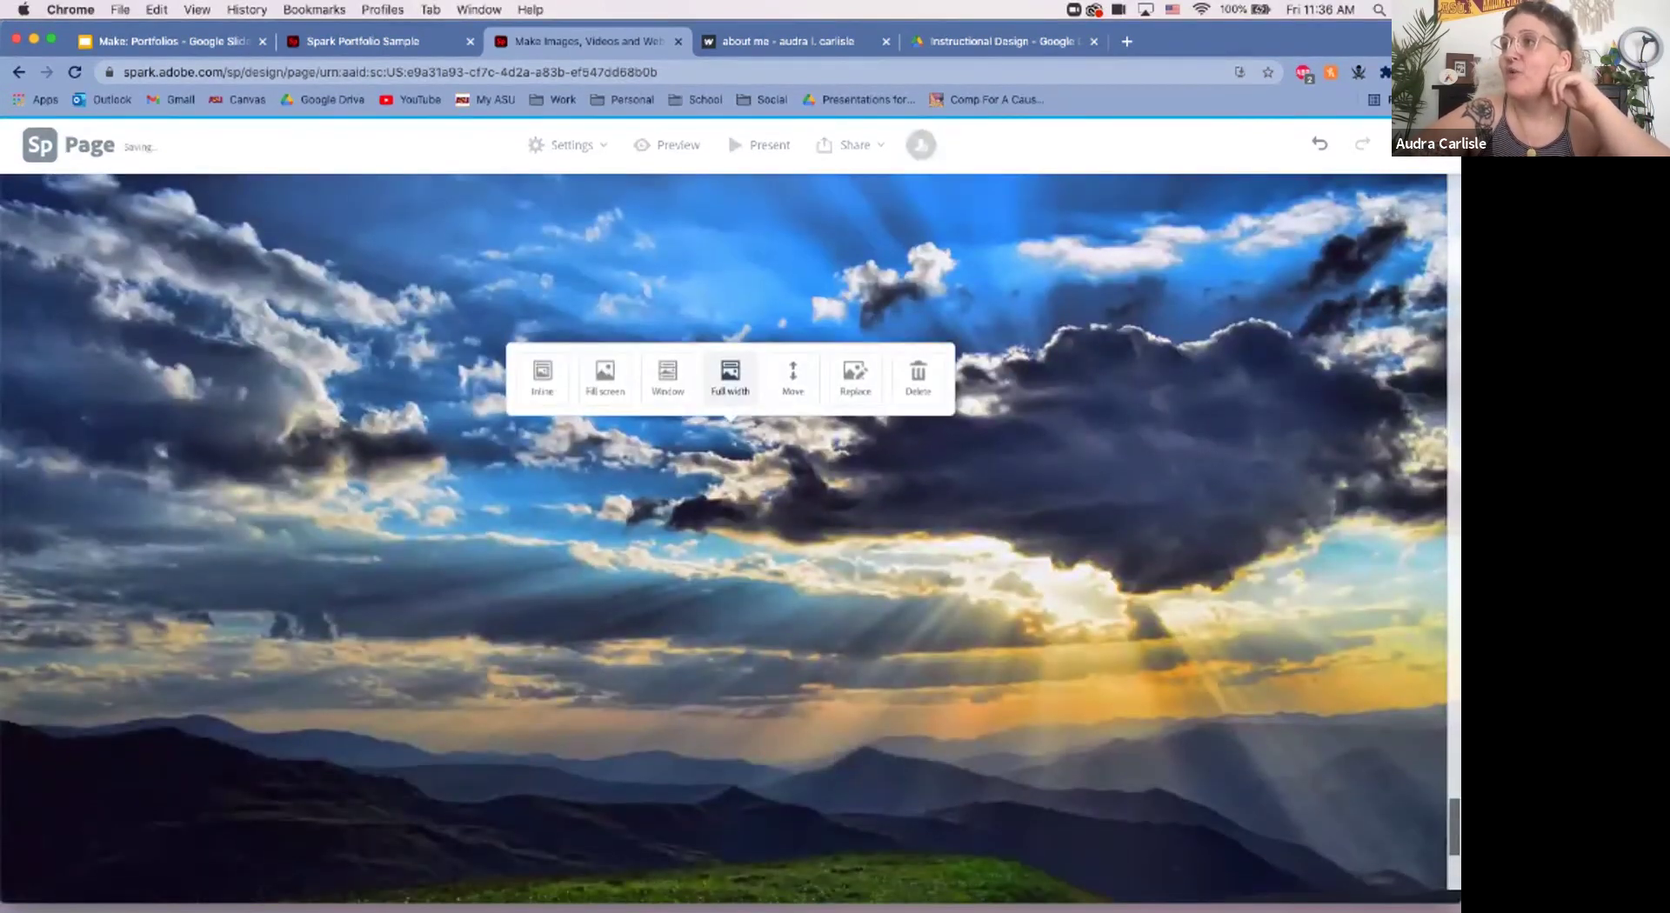
scroll(731, 540, up, 8)
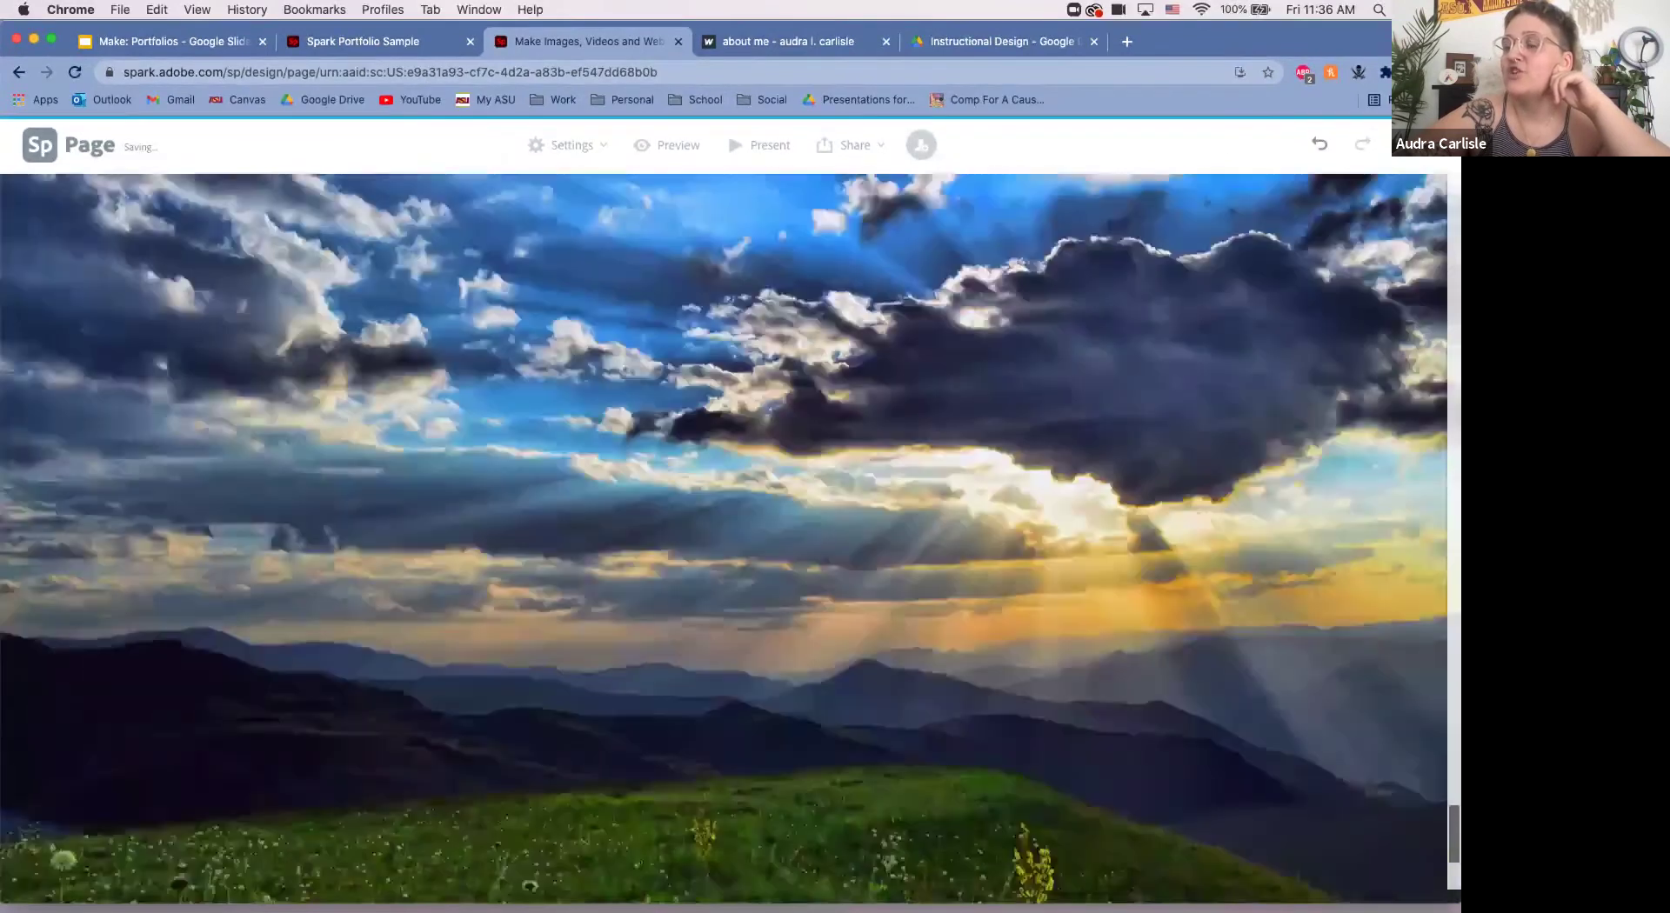
scroll(731, 539, down, 10)
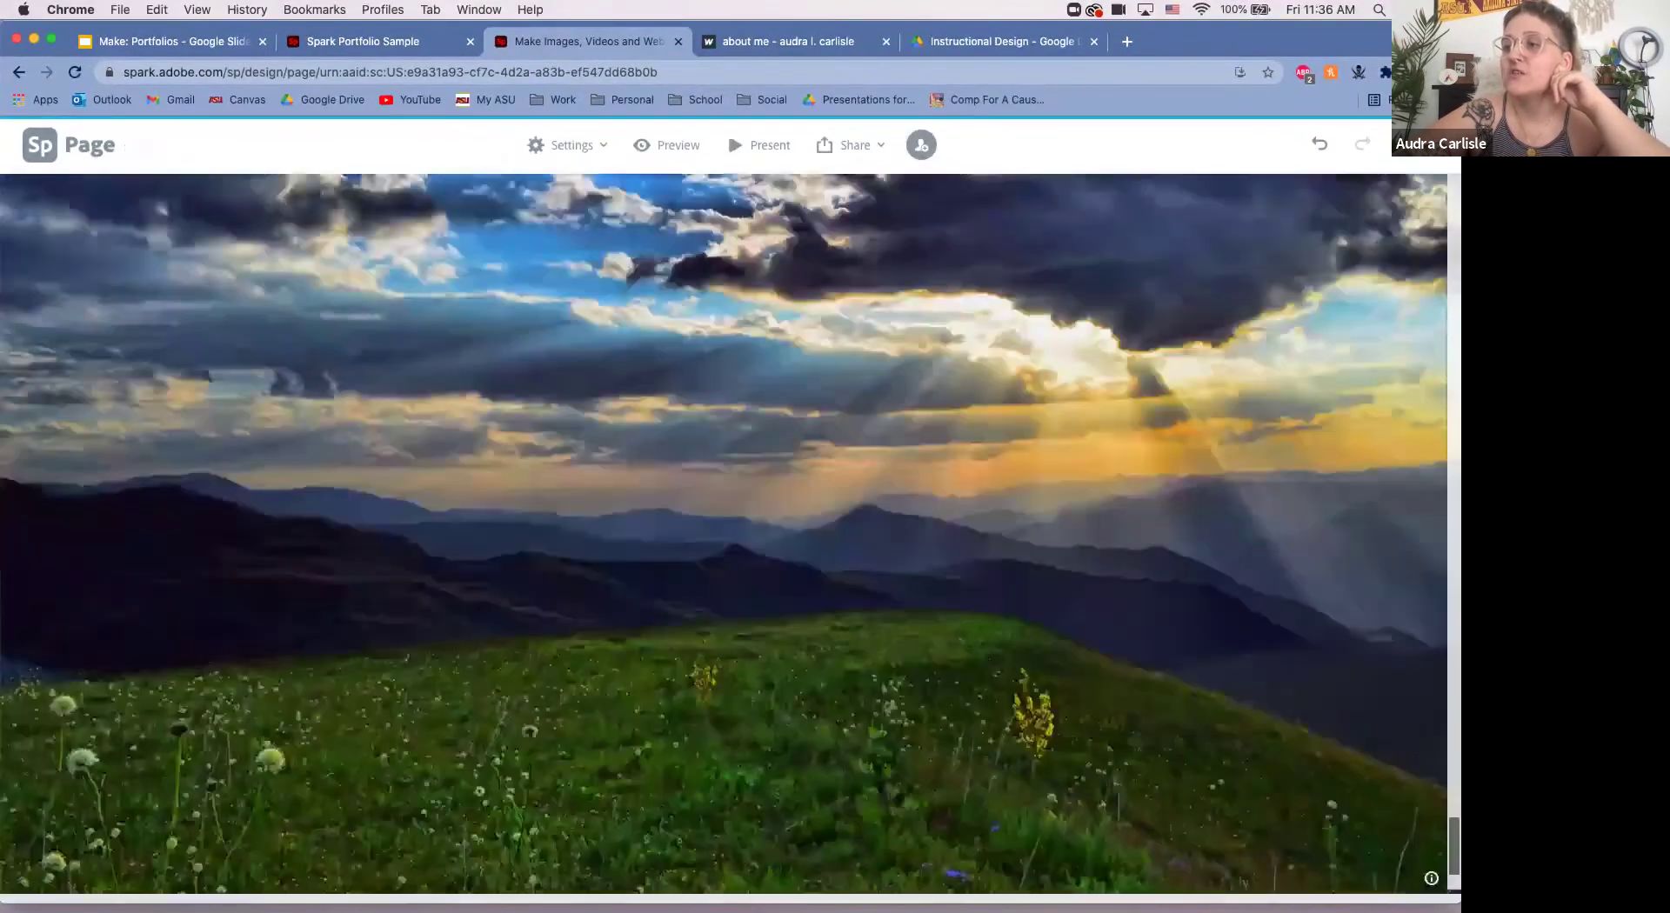
scroll(731, 539, up, 5)
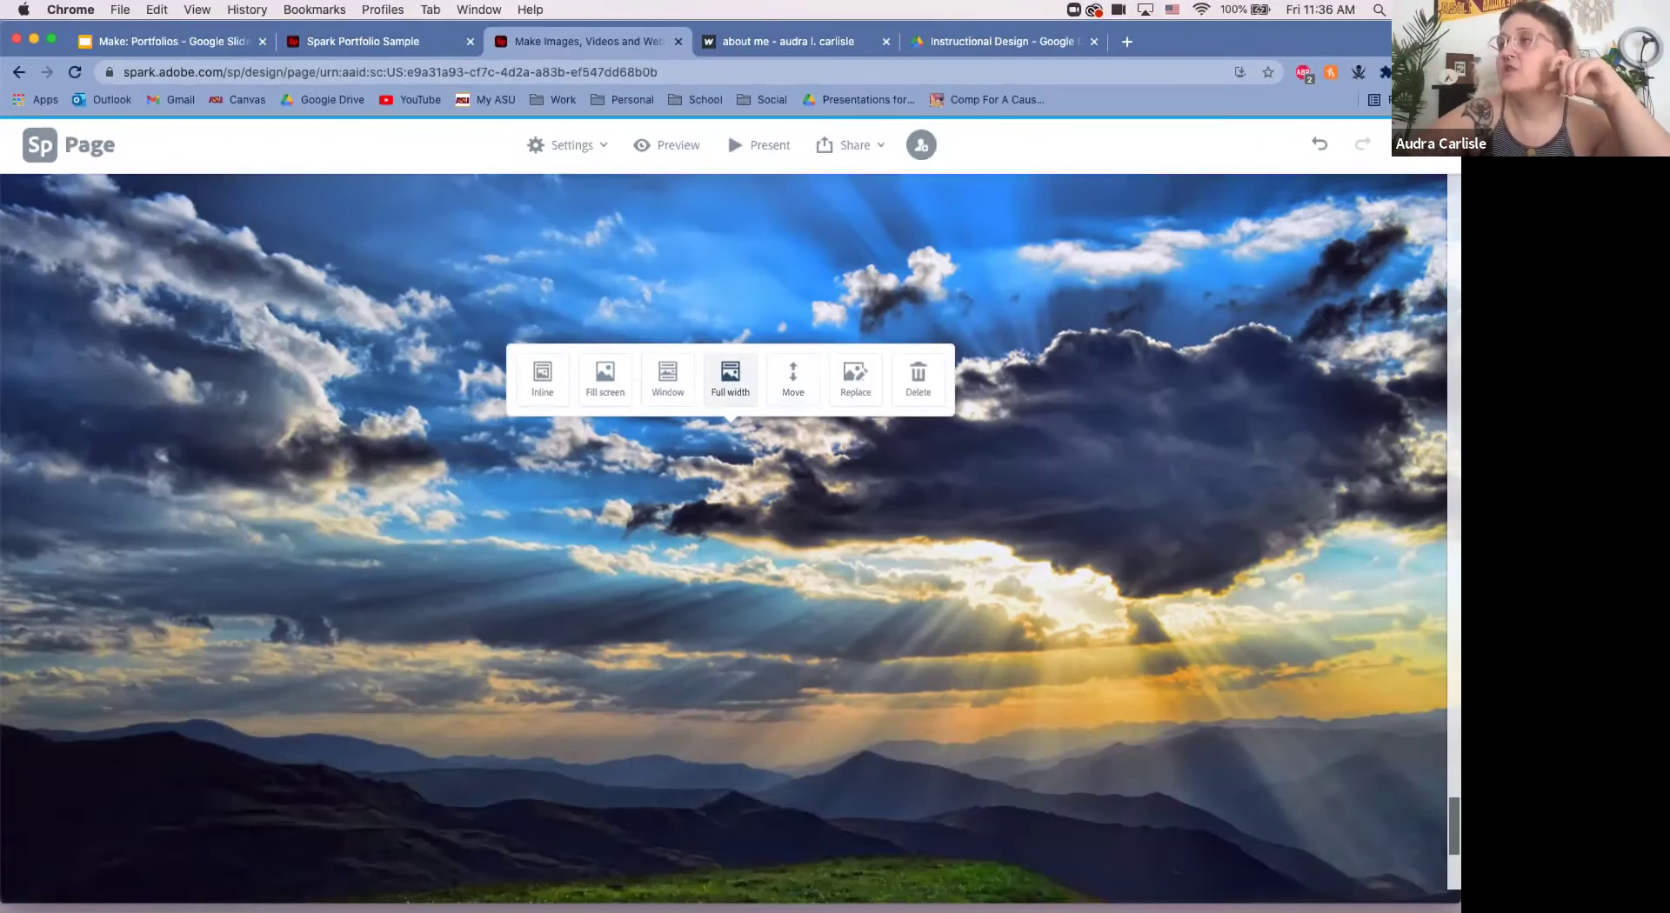
Step: Move the mountain photo above the embedded video, check its placement, and move it back below the video
click(793, 376)
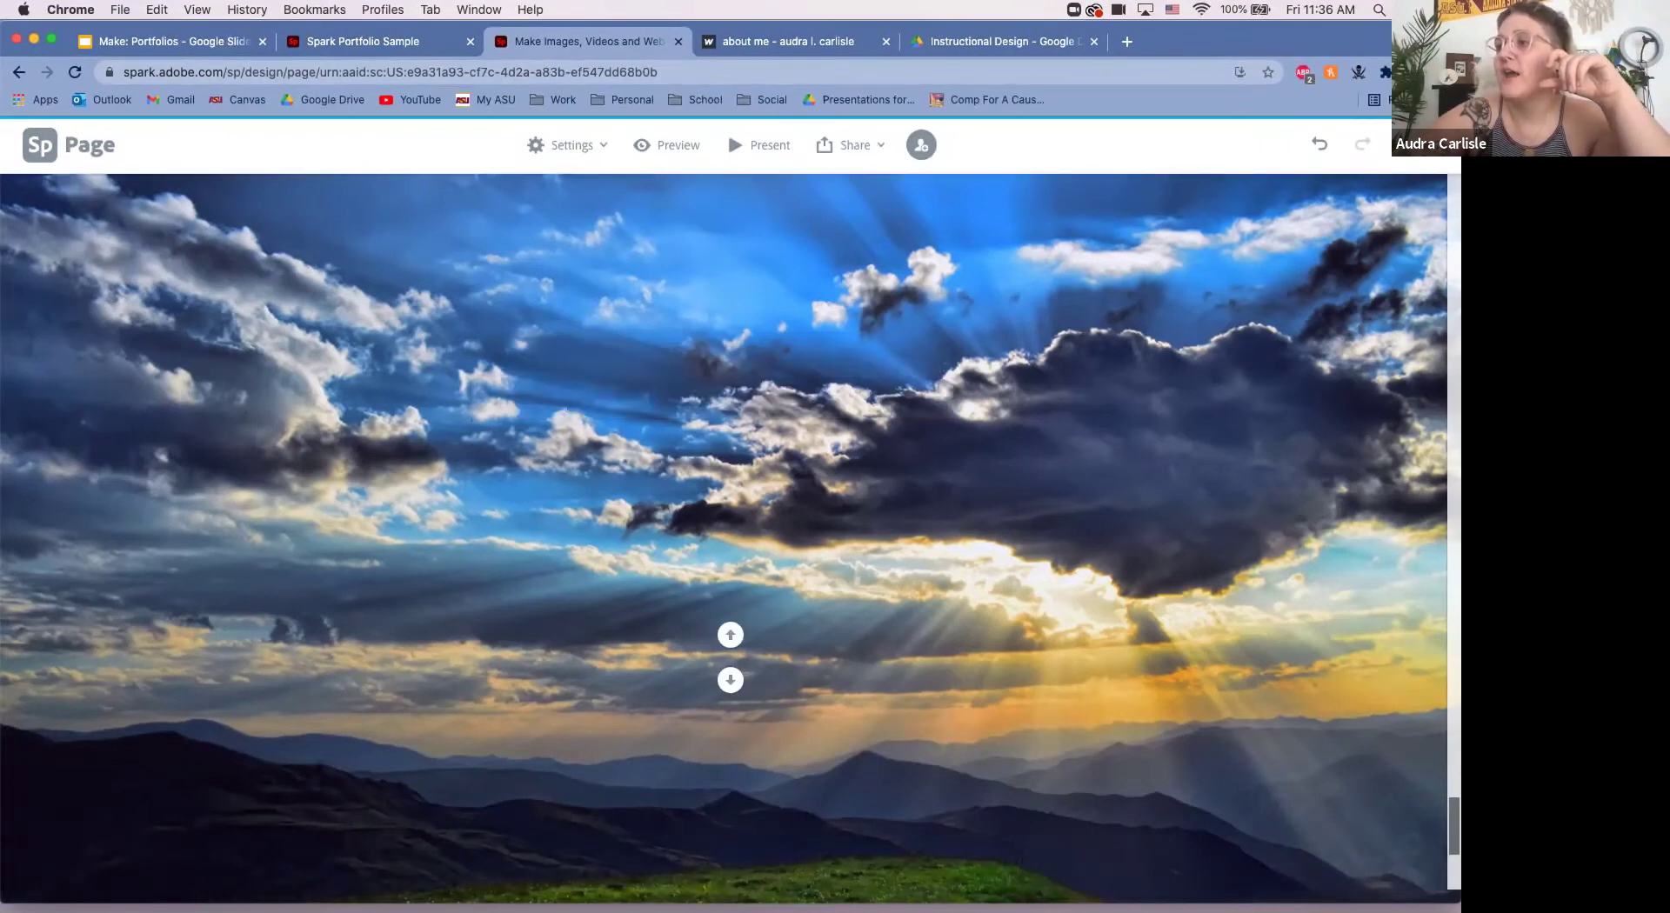
click(731, 635)
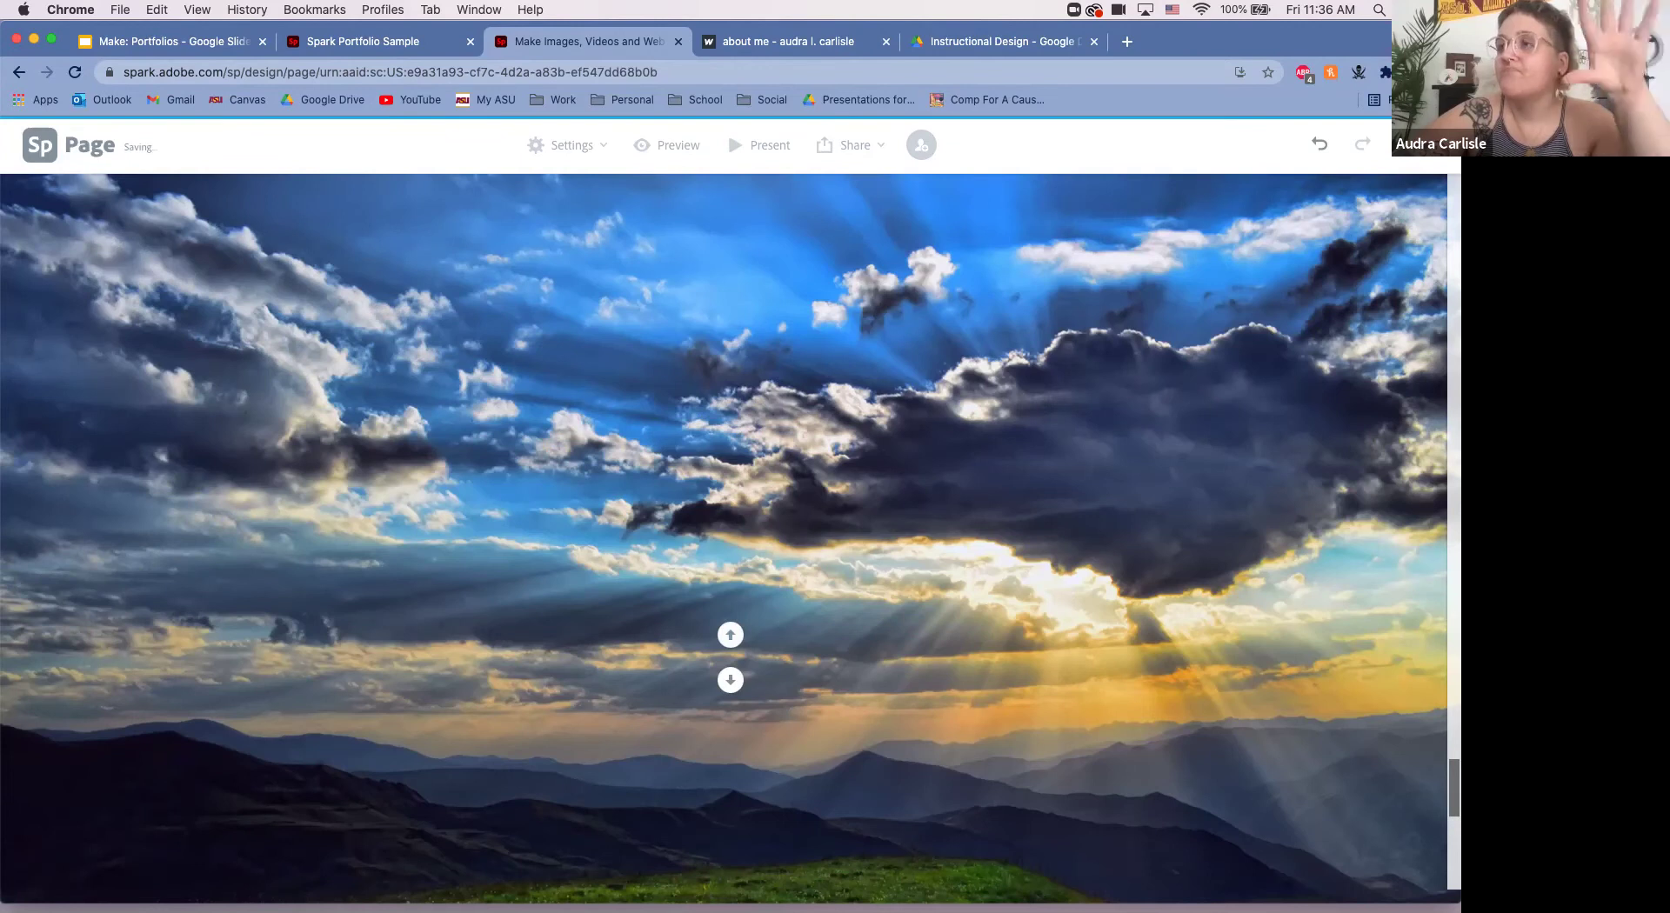
scroll(723, 572, down, 10)
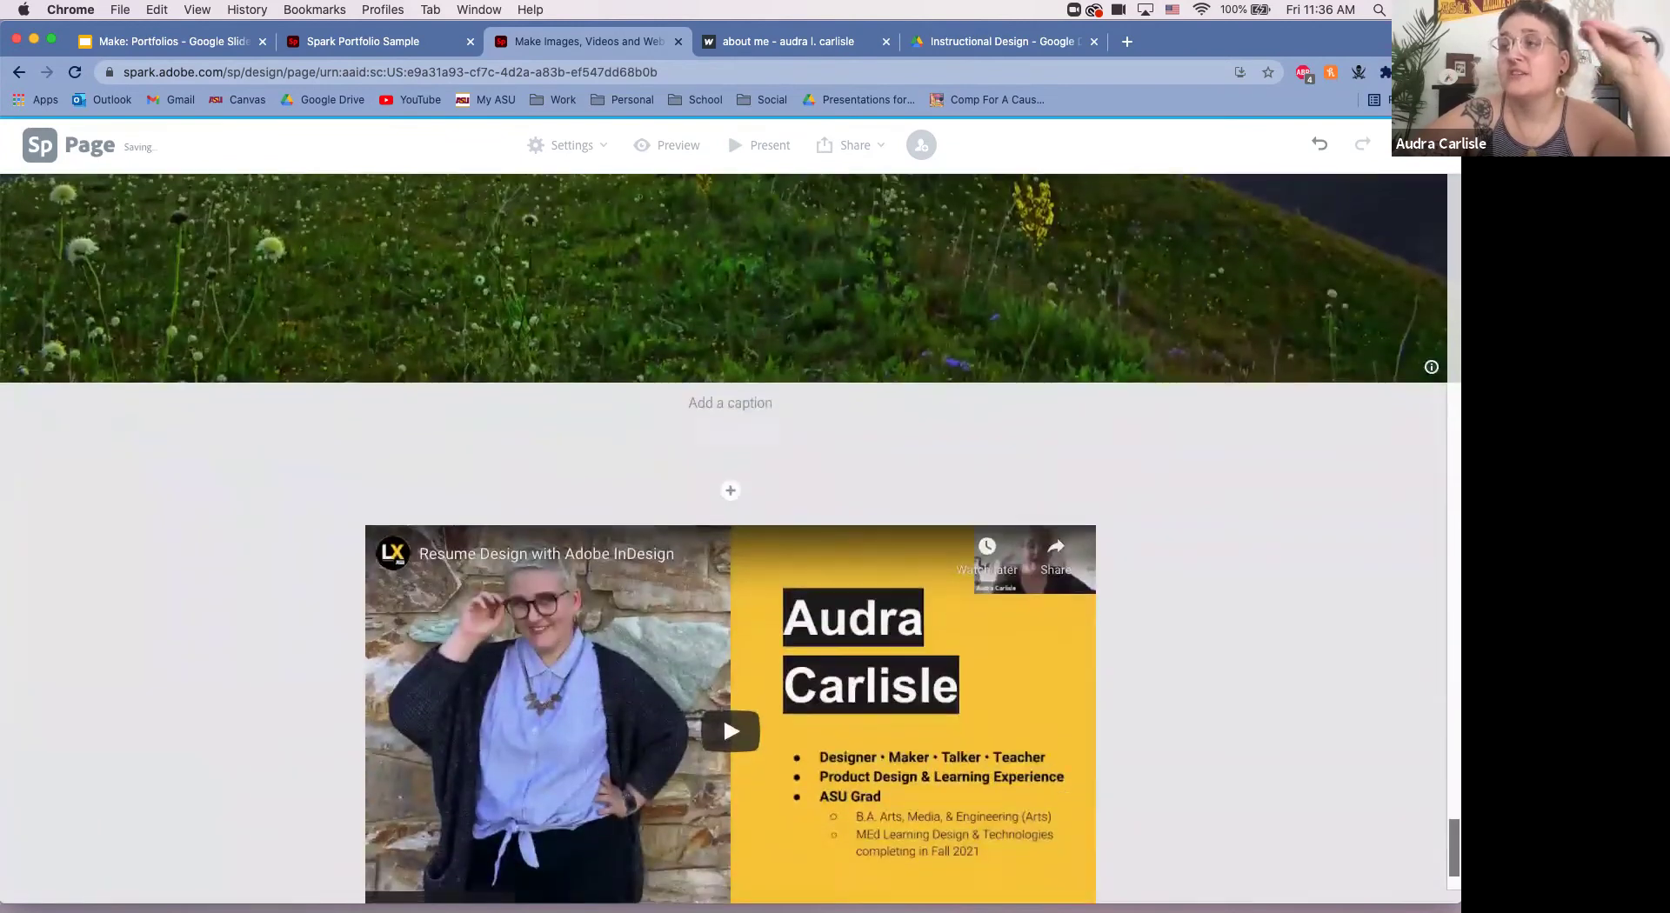
scroll(723, 572, up, 6)
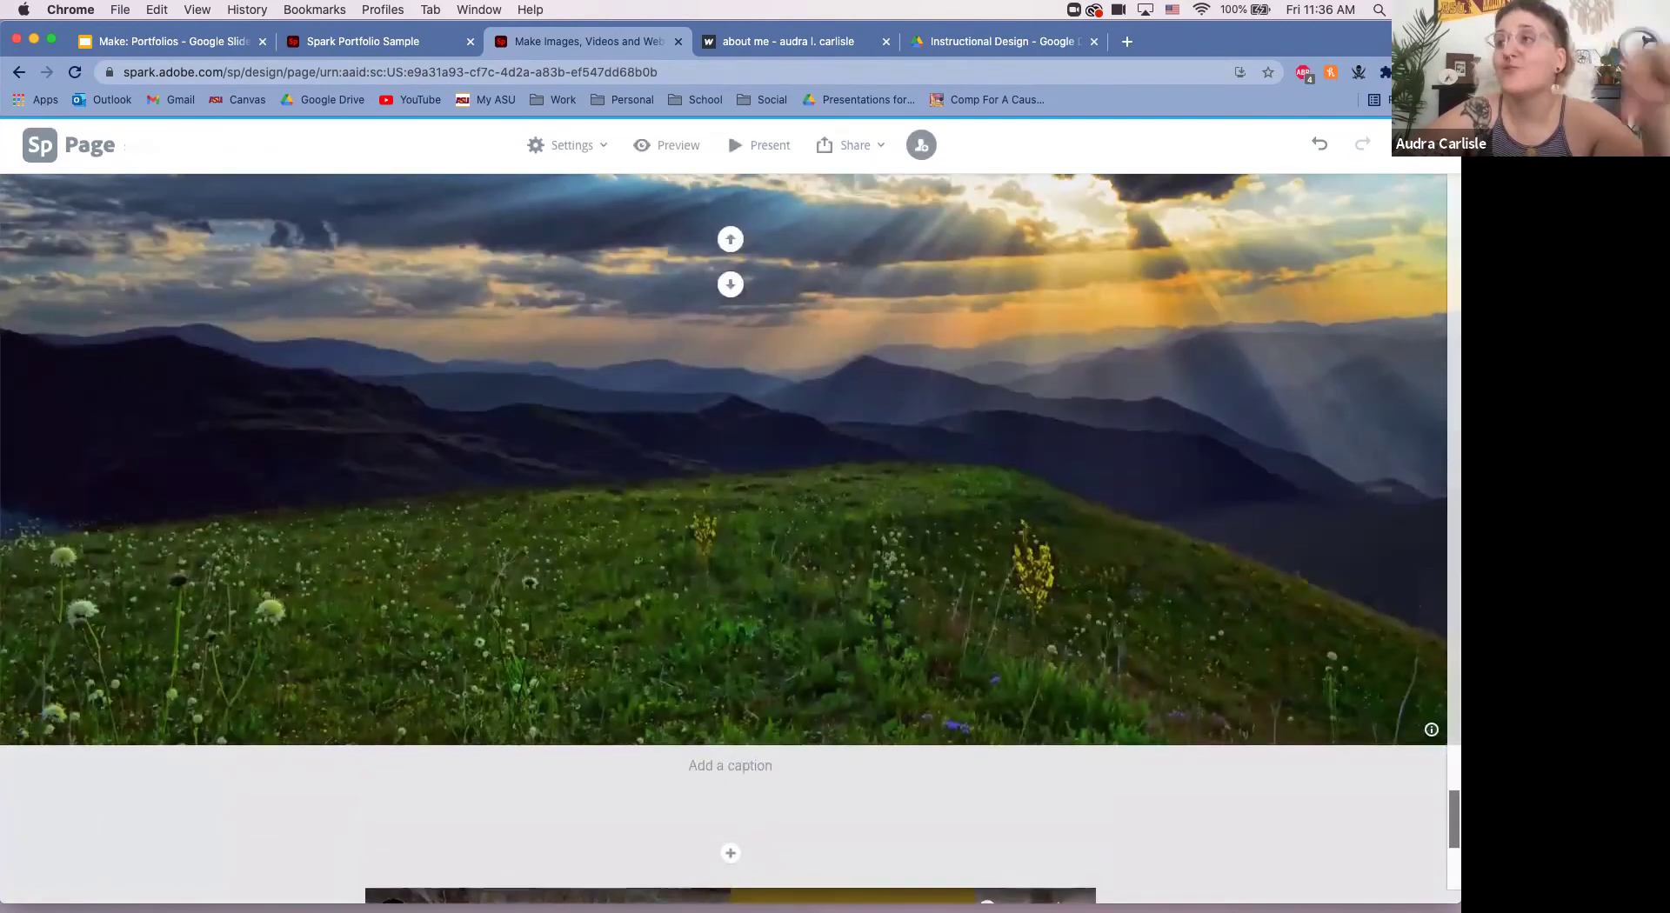
scroll(723, 539, up, 4)
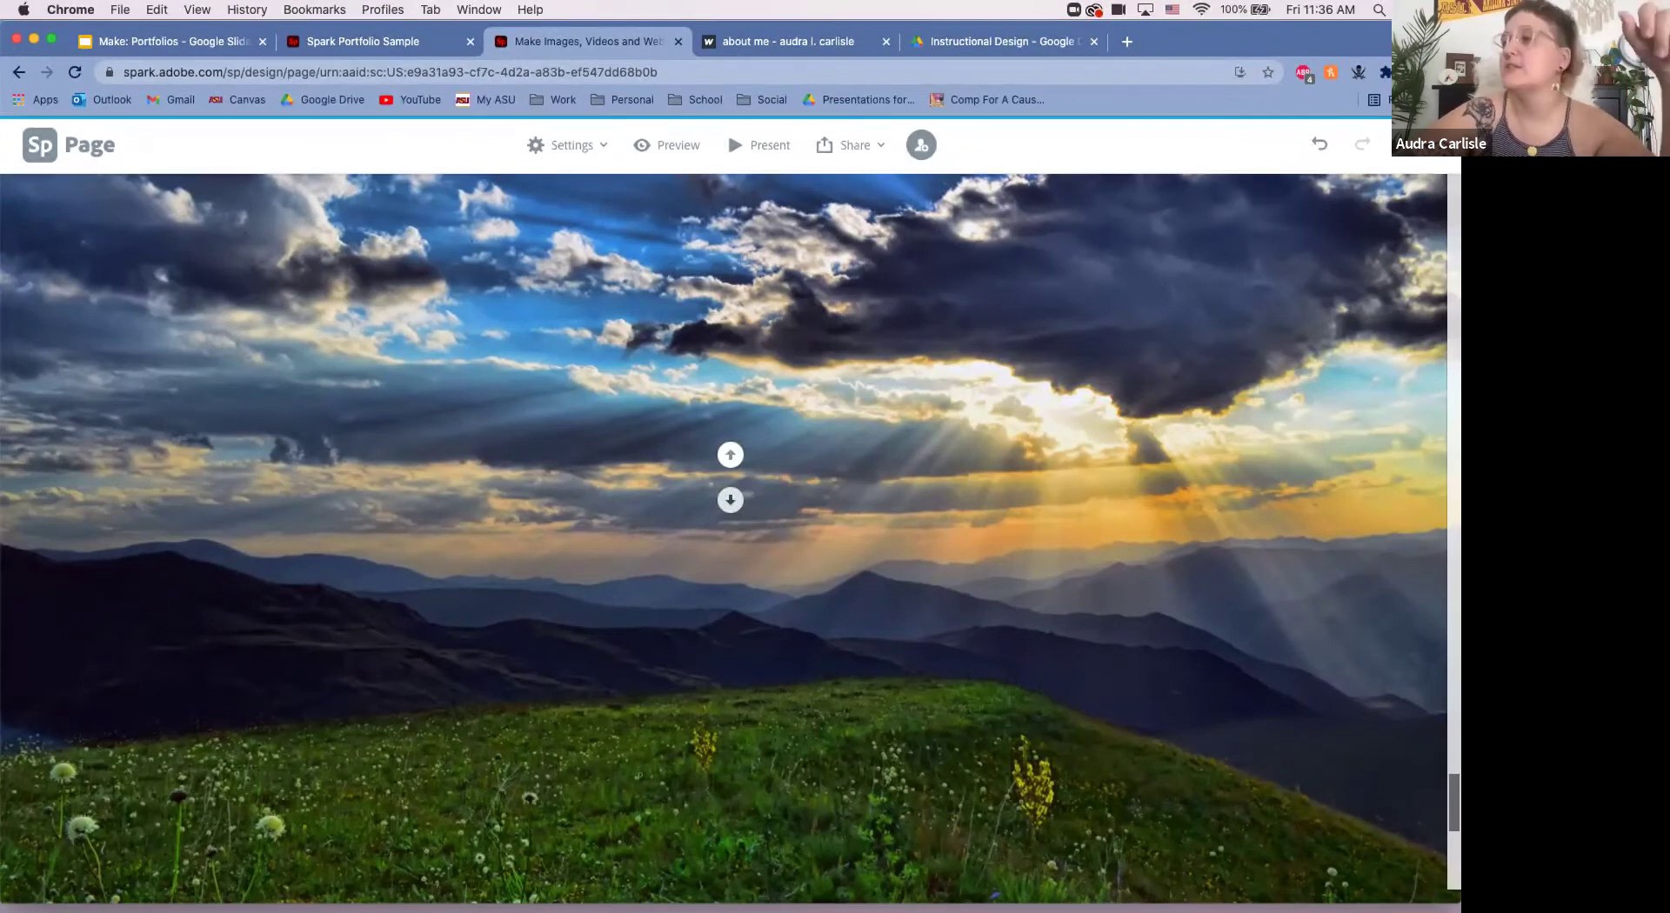
click(730, 500)
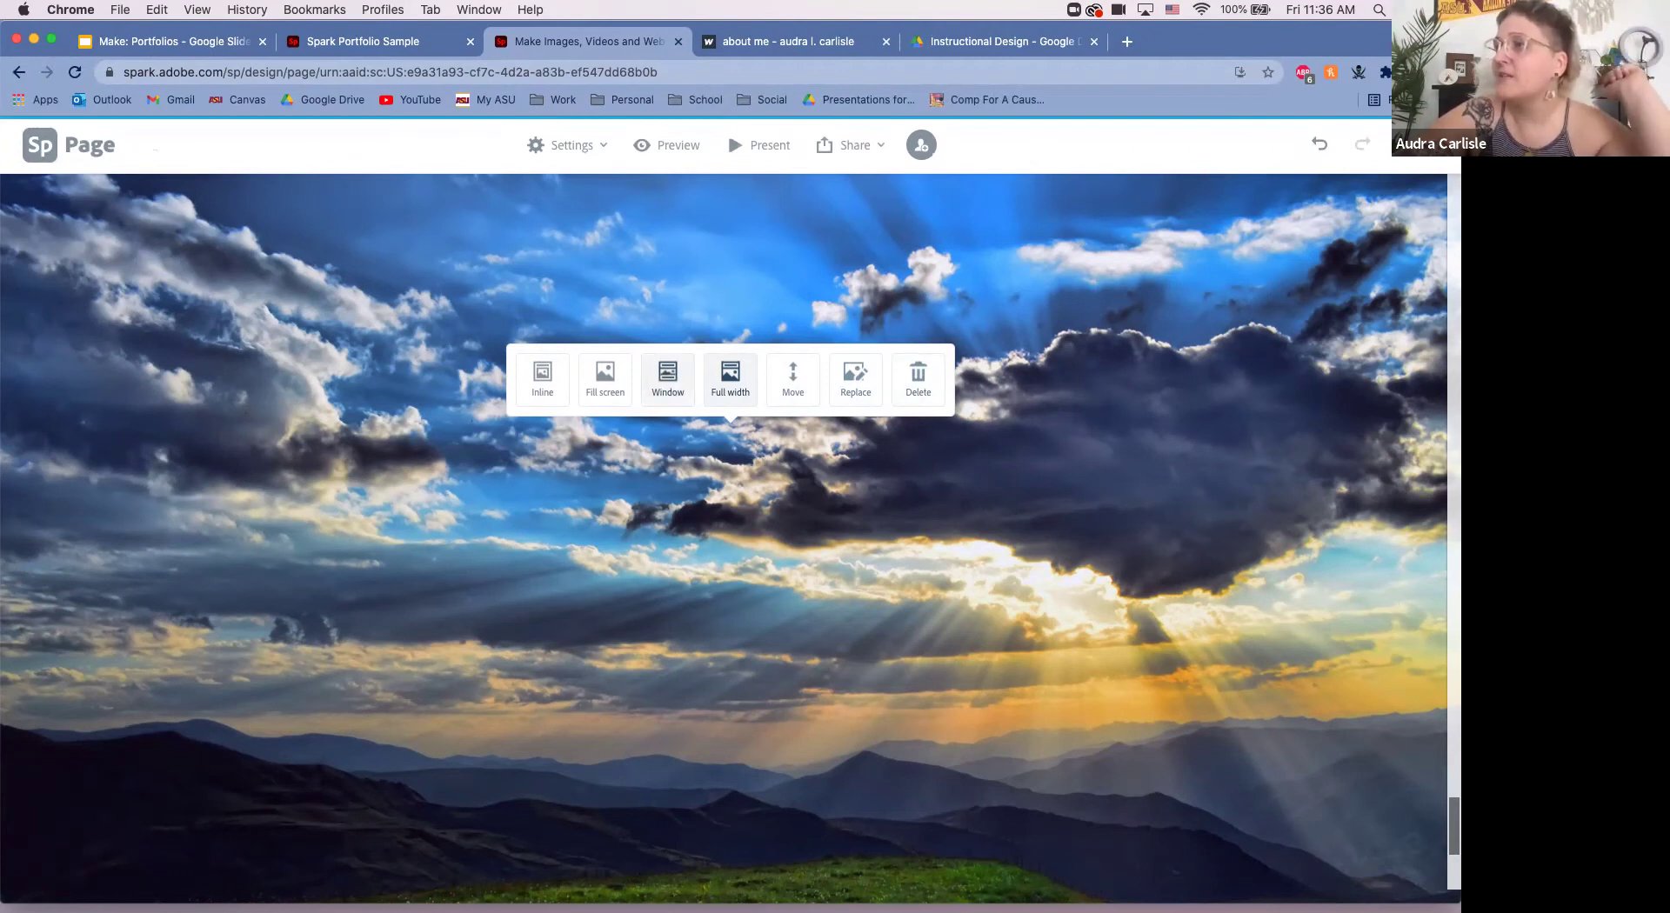
Step: Set the sun-ray mountain photo below the video to the window display
click(668, 379)
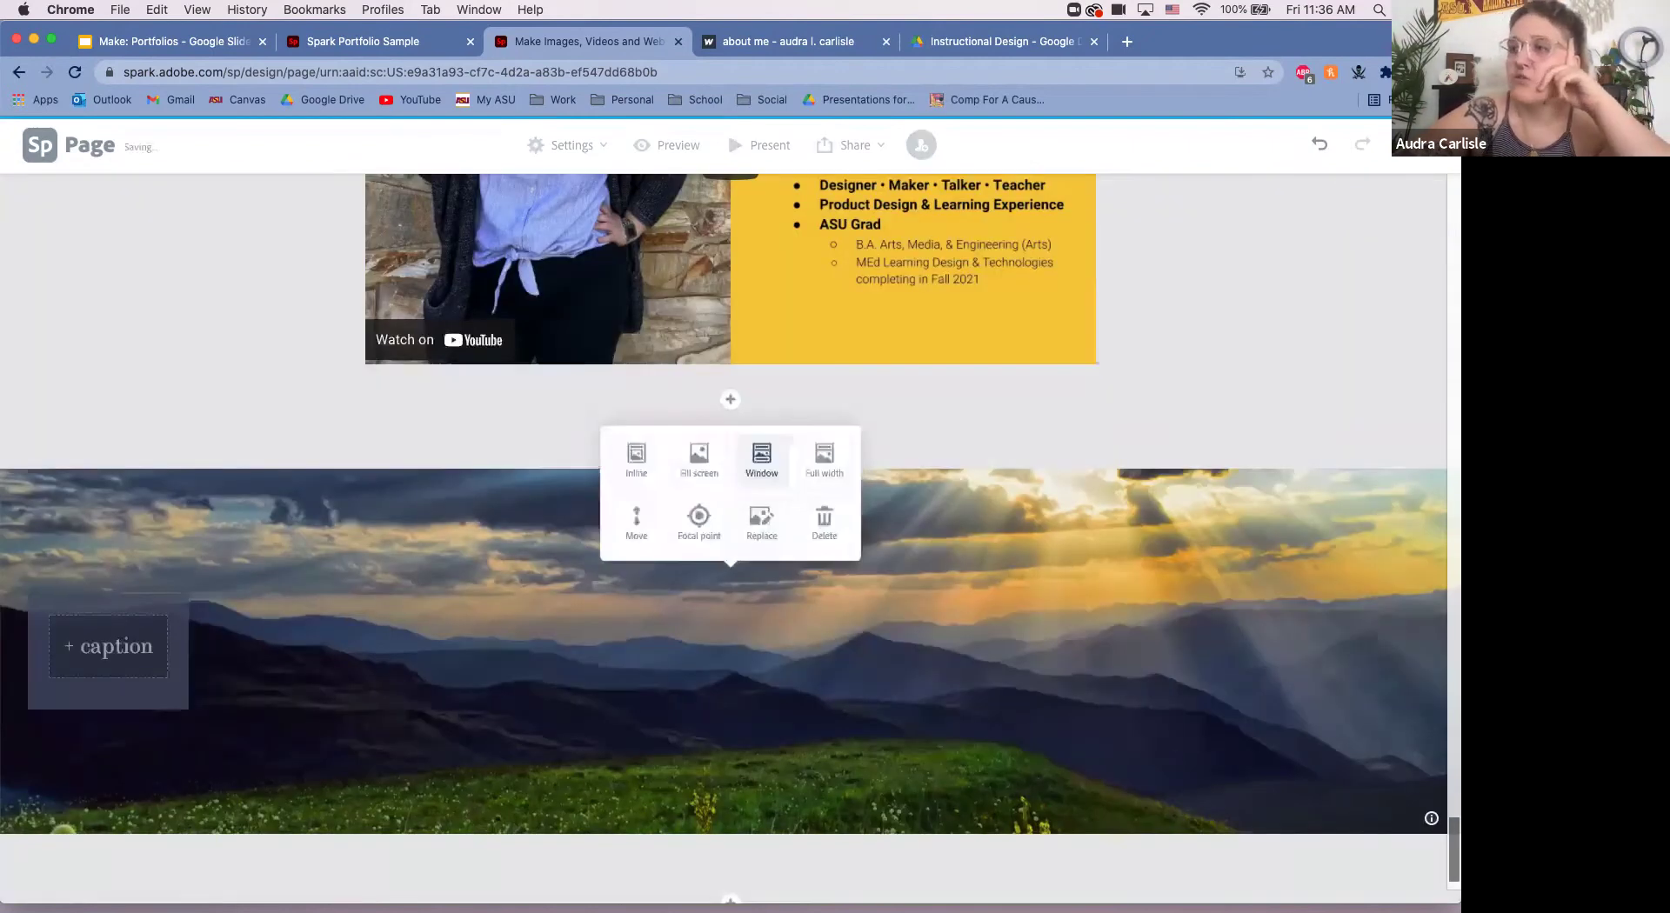
Step: Check how the window display of the sun-ray mountain photo scrolls and add a split layout below it
scroll(731, 522, up, 10)
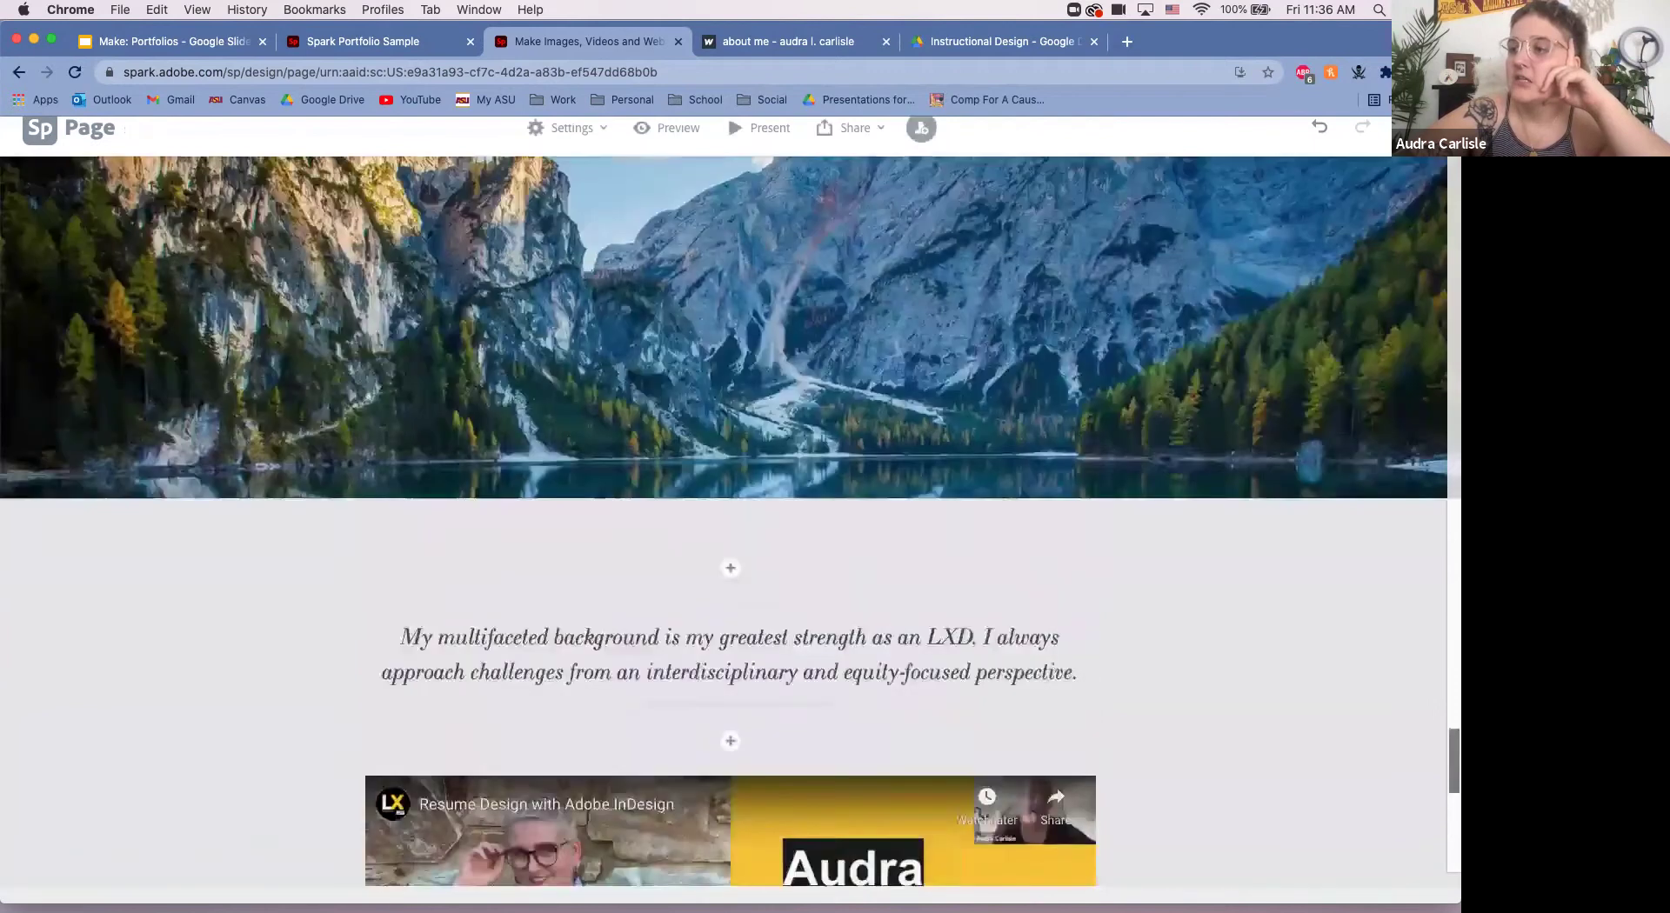
scroll(731, 522, up, 10)
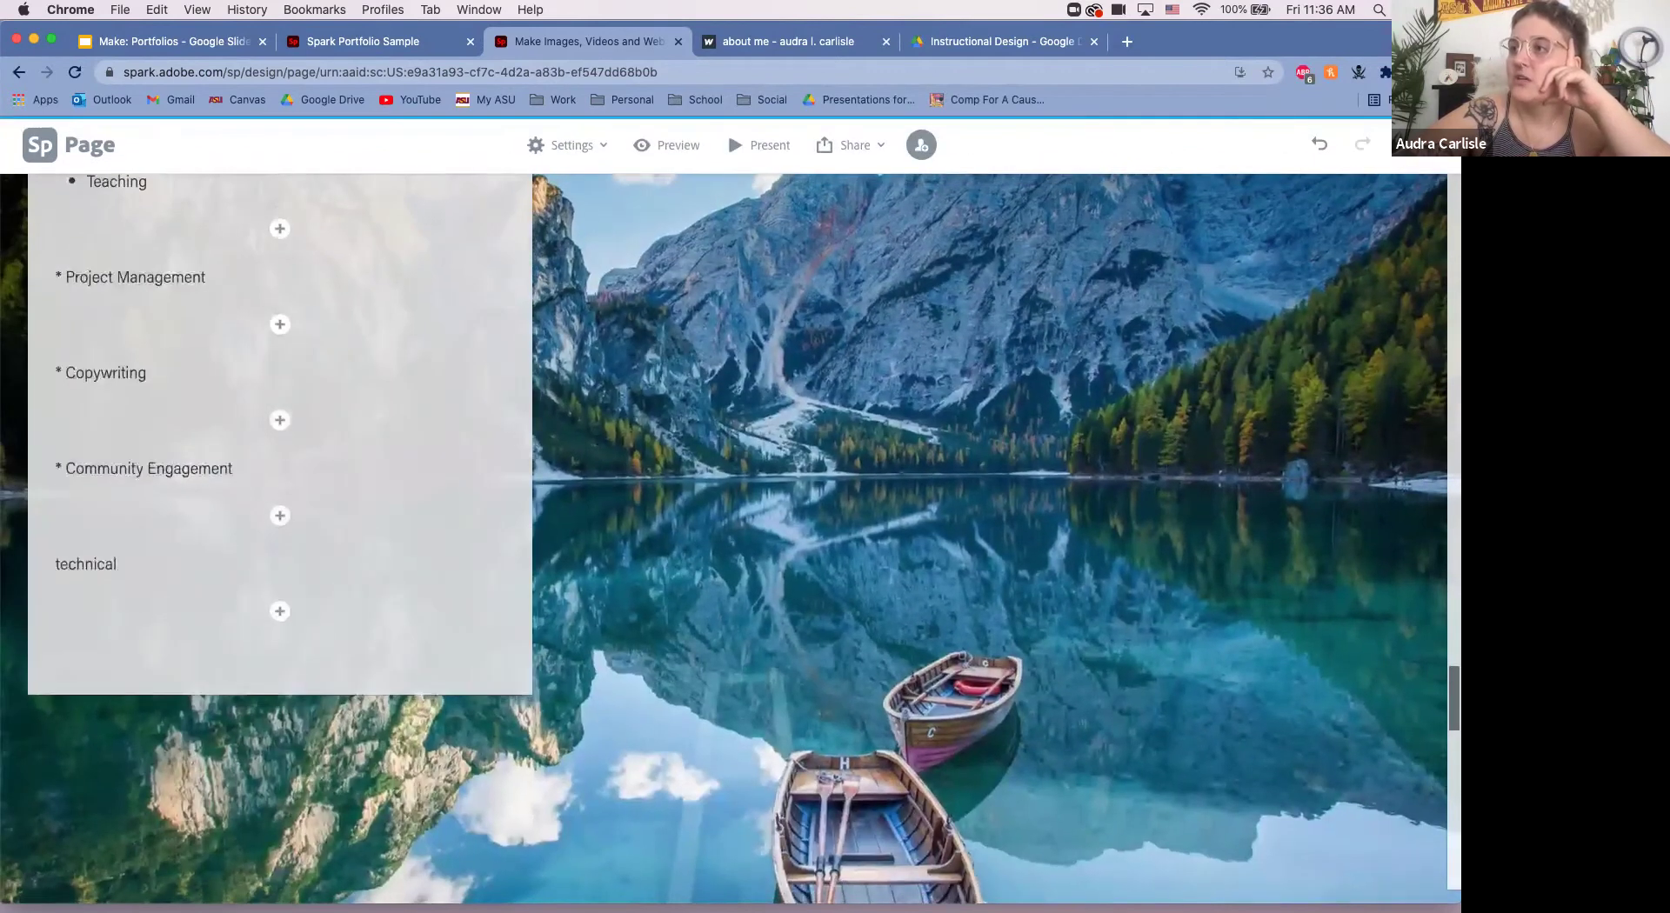
scroll(730, 522, down, 10)
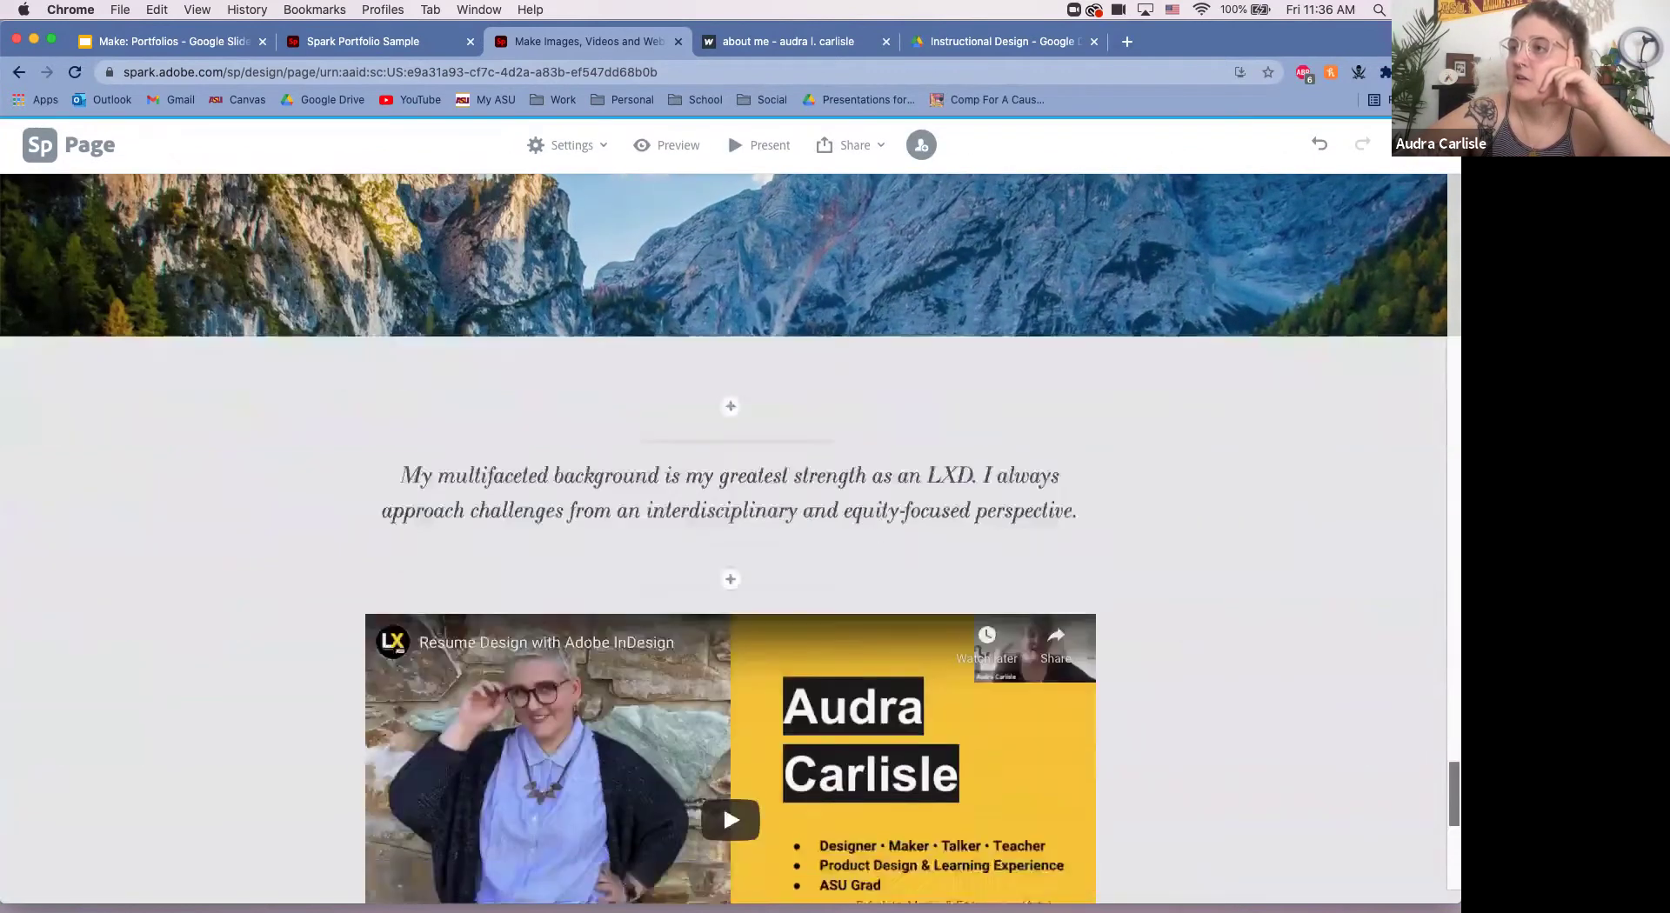
scroll(731, 539, down, 5)
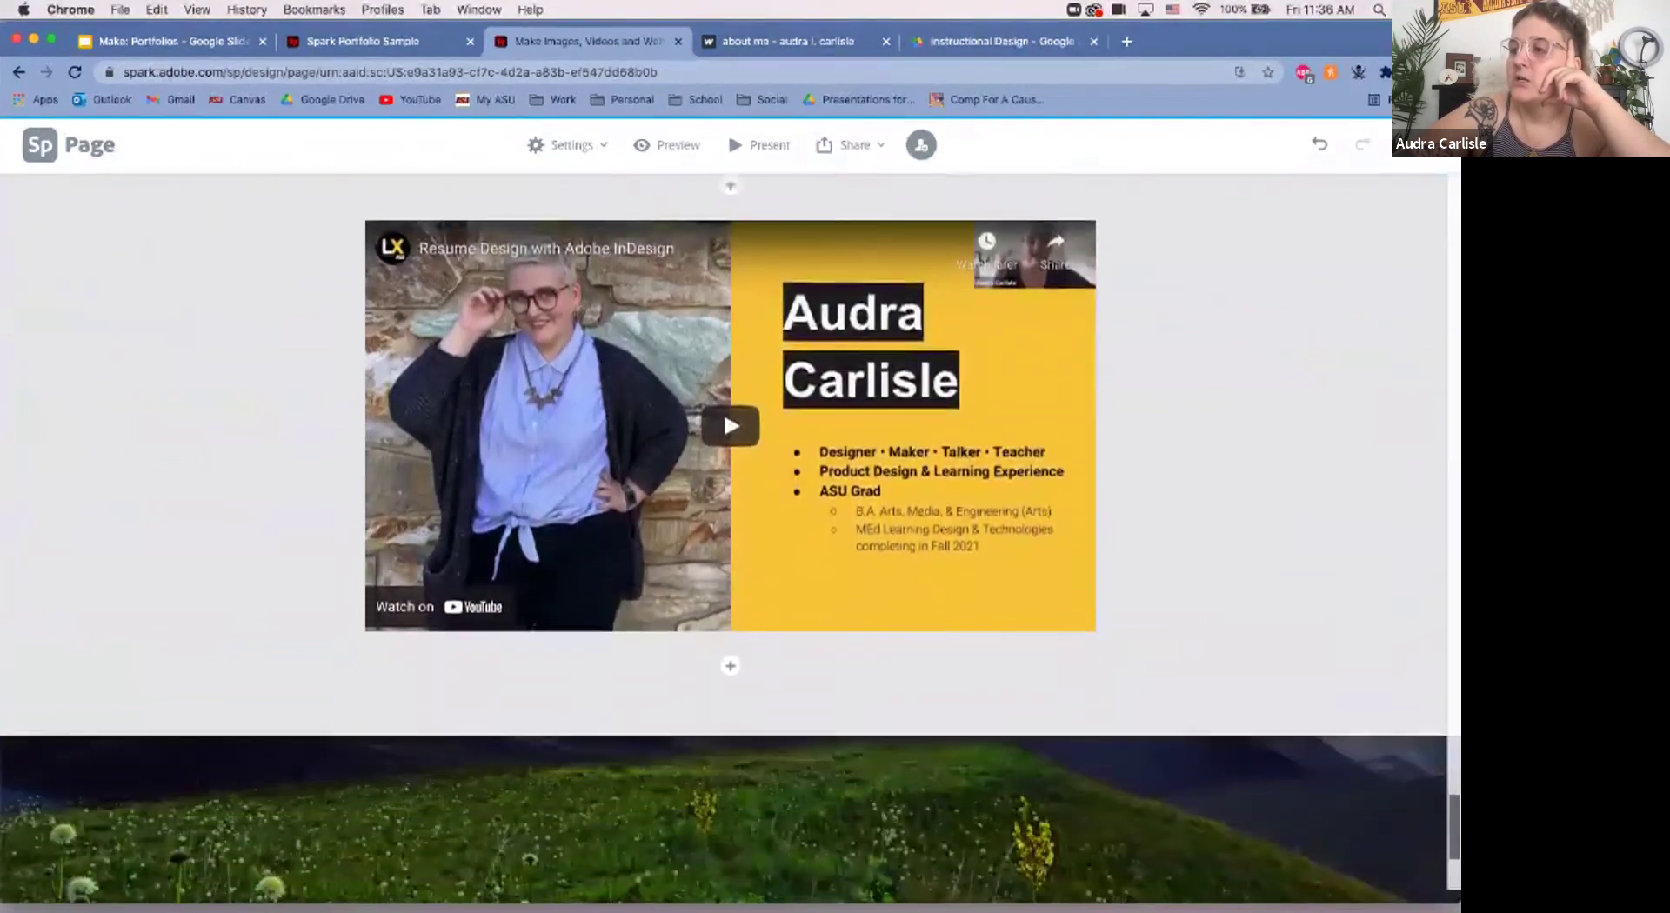
scroll(731, 522, down, 4)
click(731, 833)
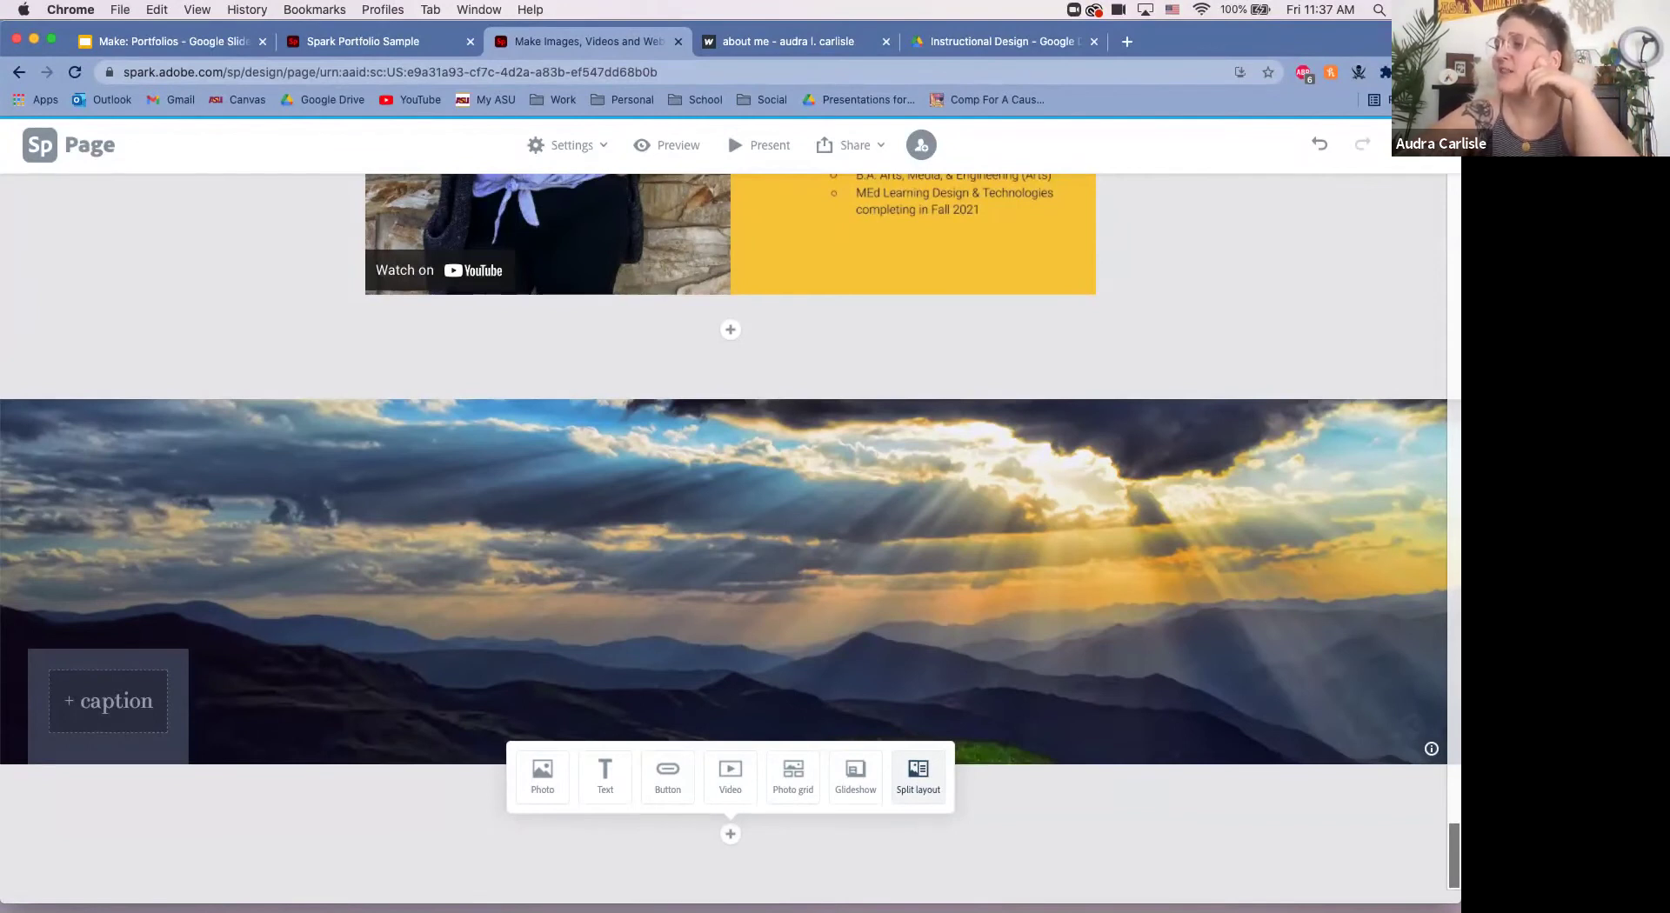
click(918, 776)
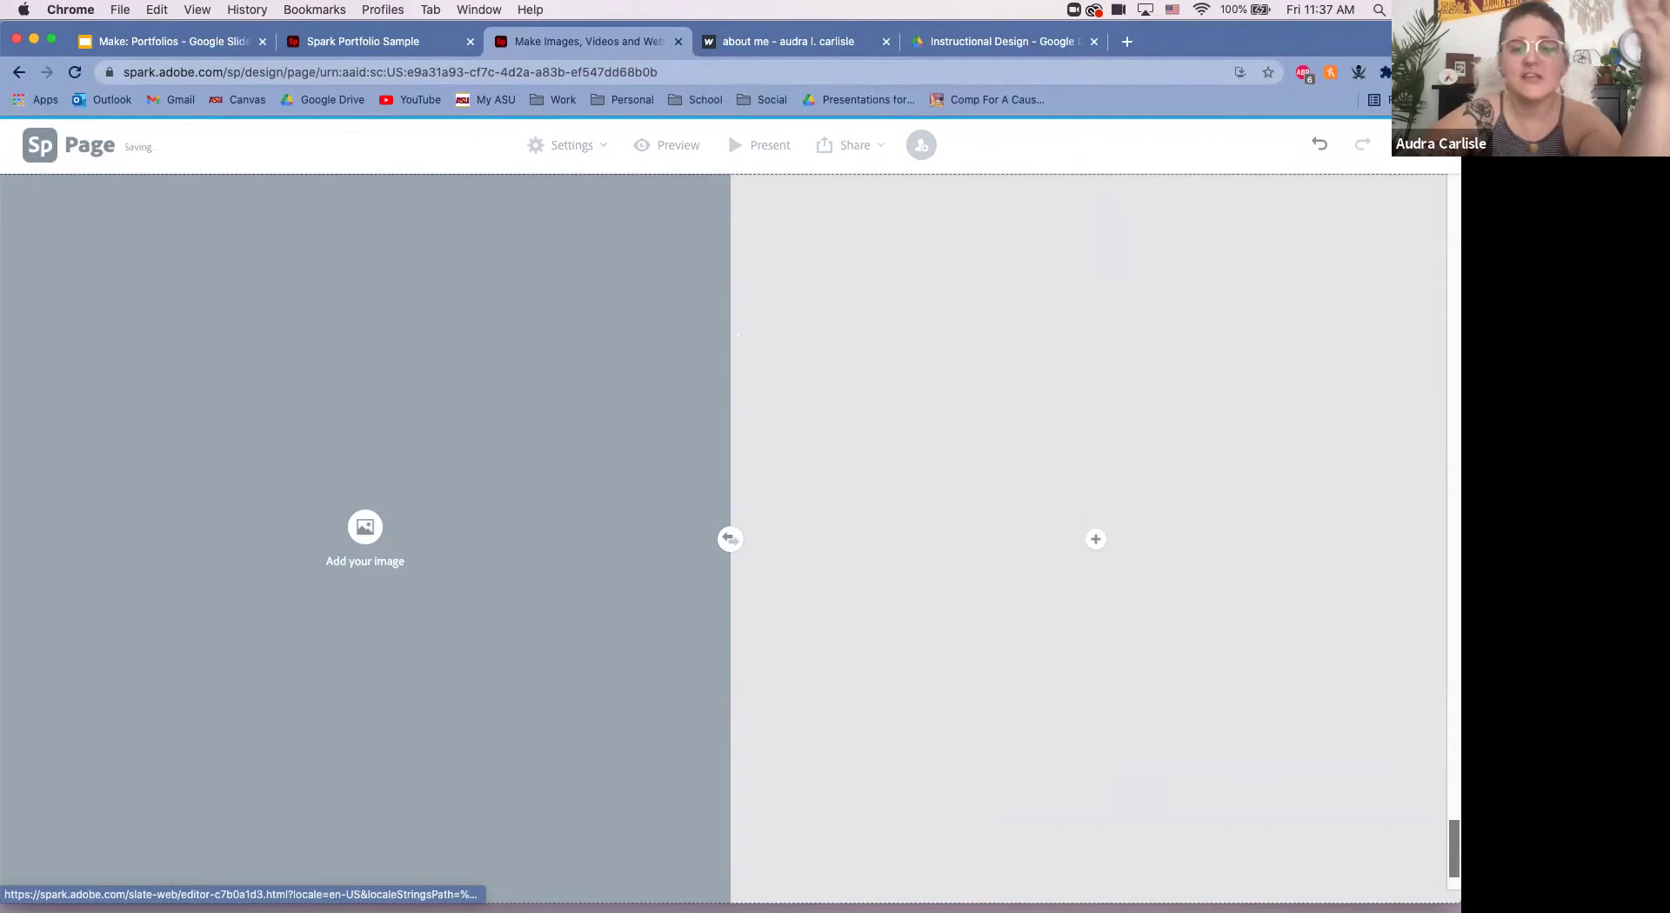
Step: Examine the introduction's split layout near the start of the page to compare its photo side with the new layout
scroll(730, 540, up, 10)
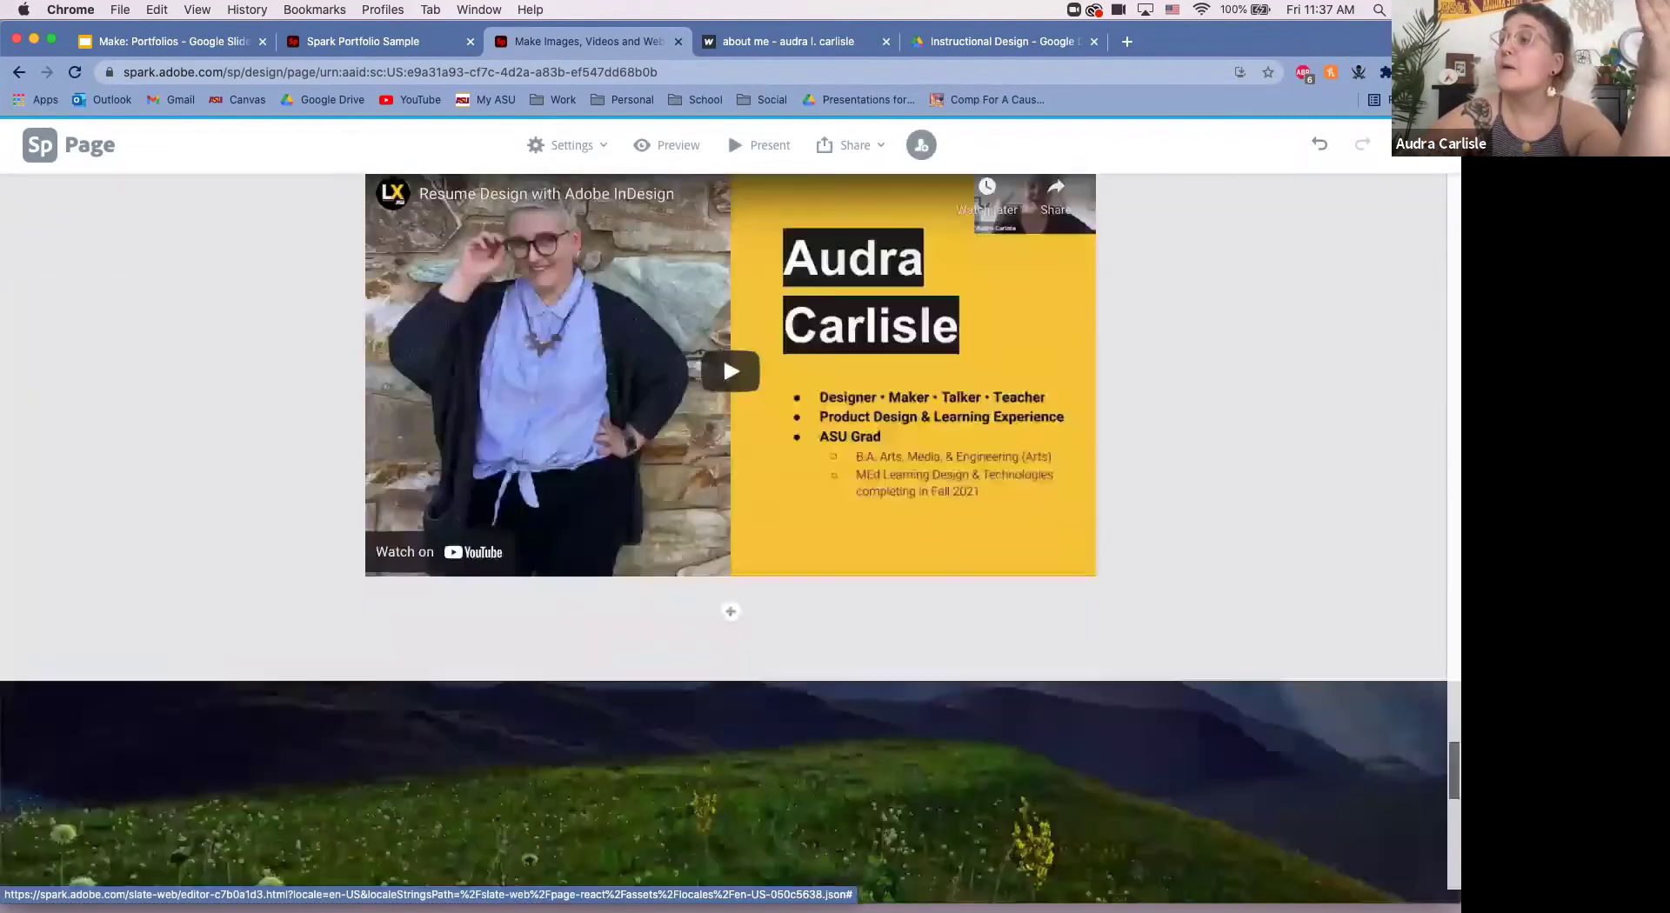
scroll(731, 539, up, 15)
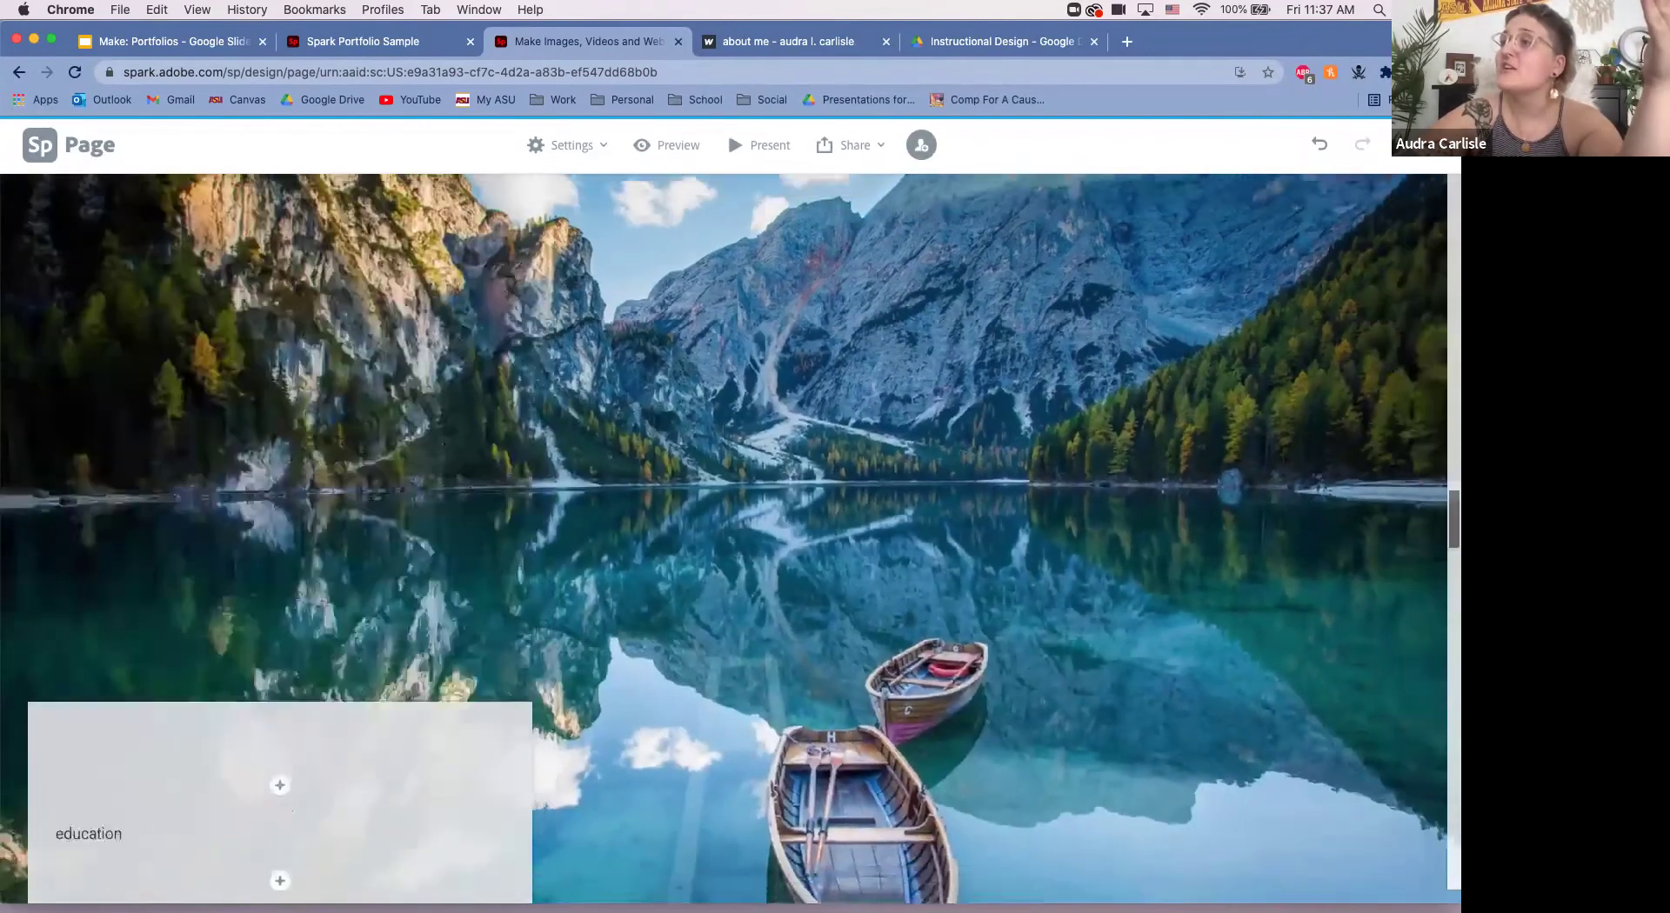
scroll(730, 539, up, 15)
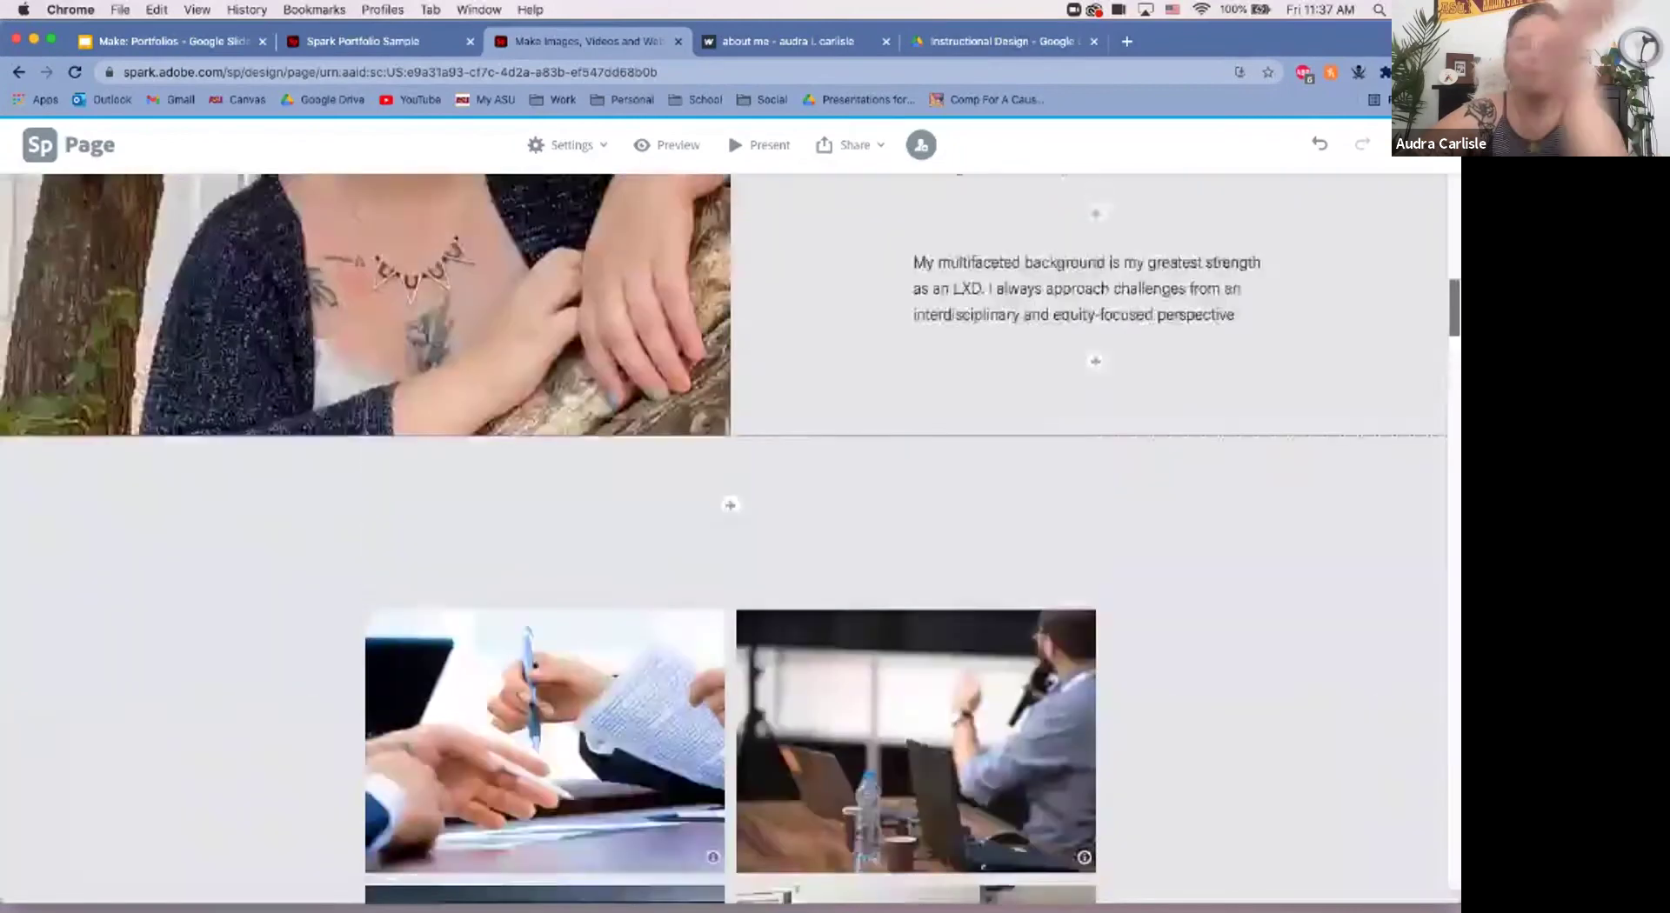
scroll(729, 546, up, 3)
scroll(729, 546, down, 10)
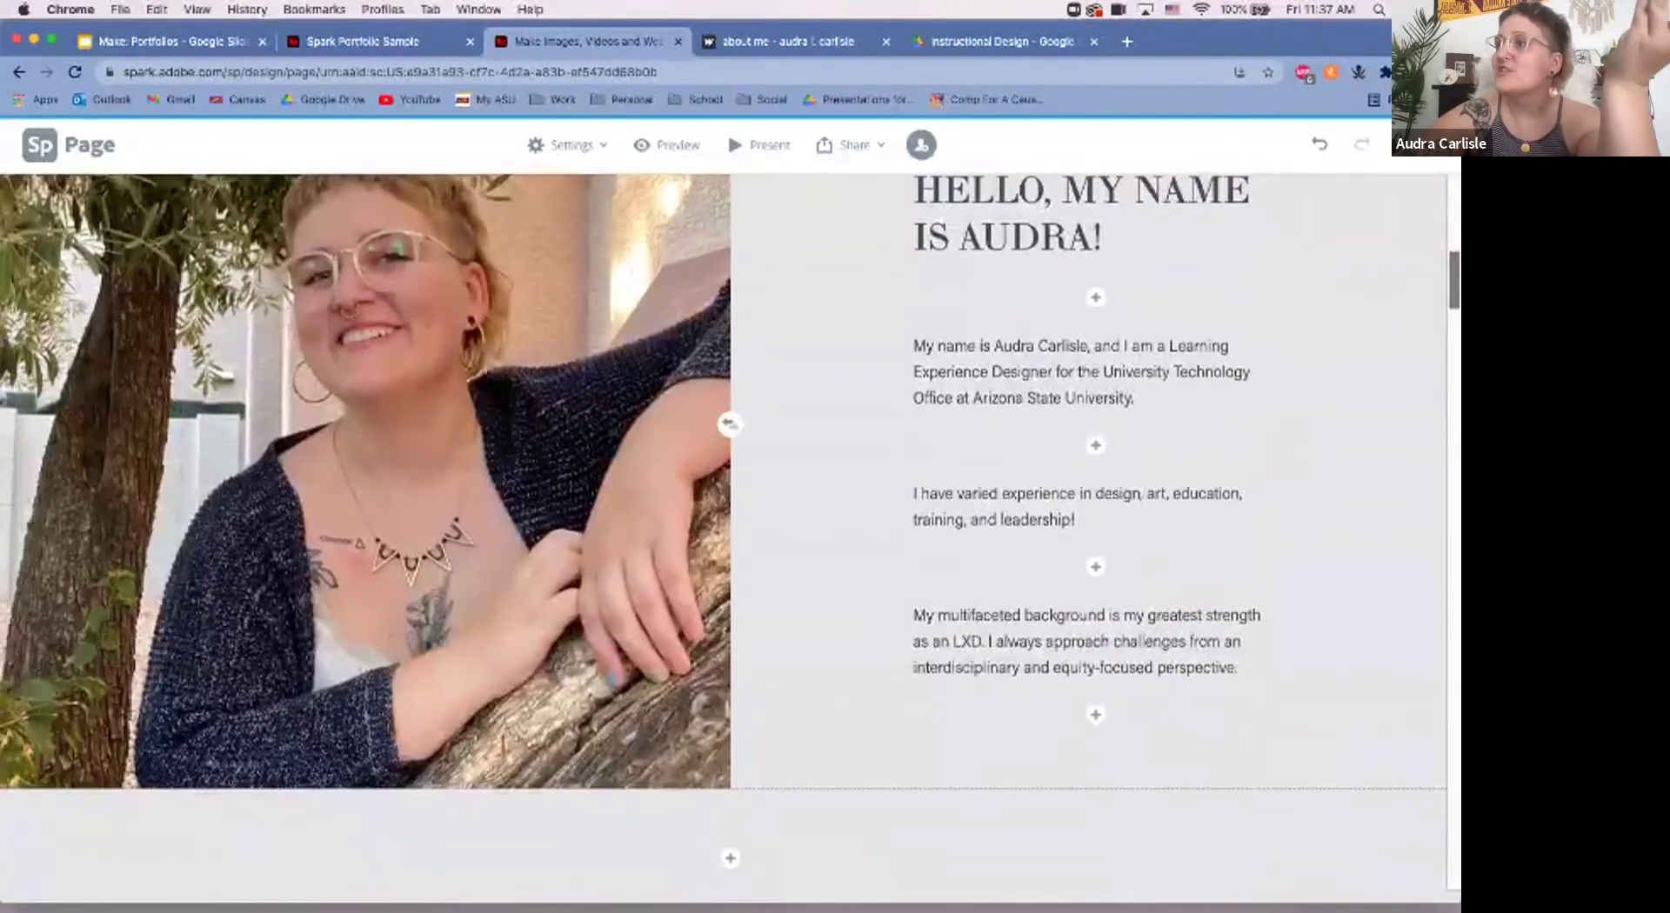
scroll(729, 546, down, 10)
scroll(728, 547, up, 10)
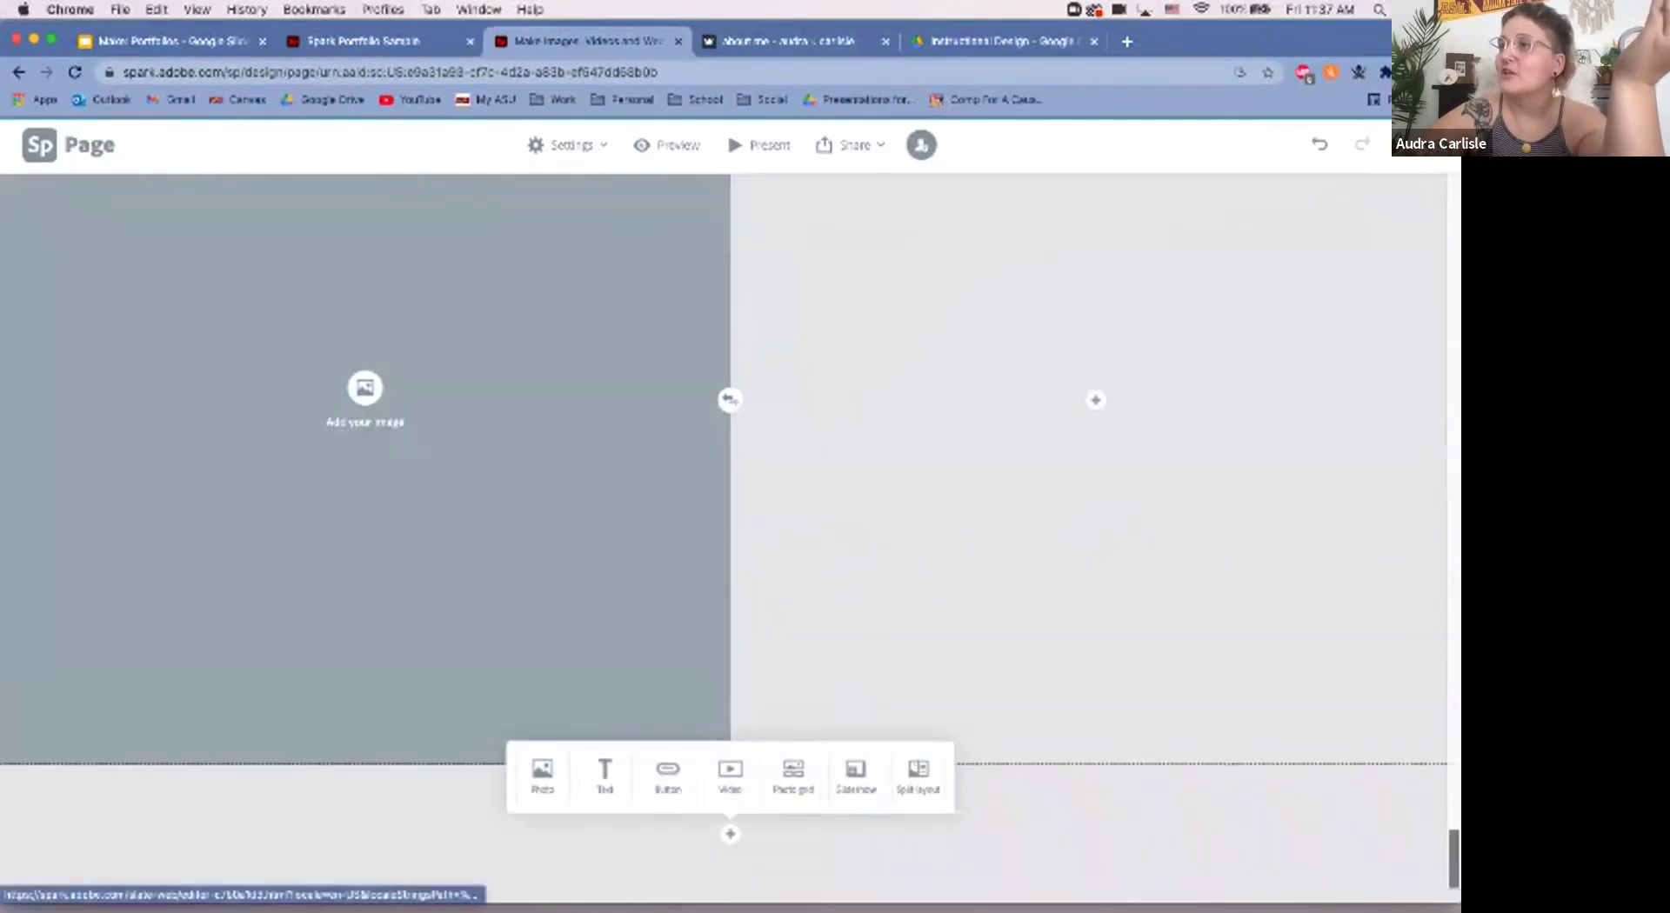
Step: Swap the sides of the new split layout so its image area is on the right and its text area on the left
click(362, 388)
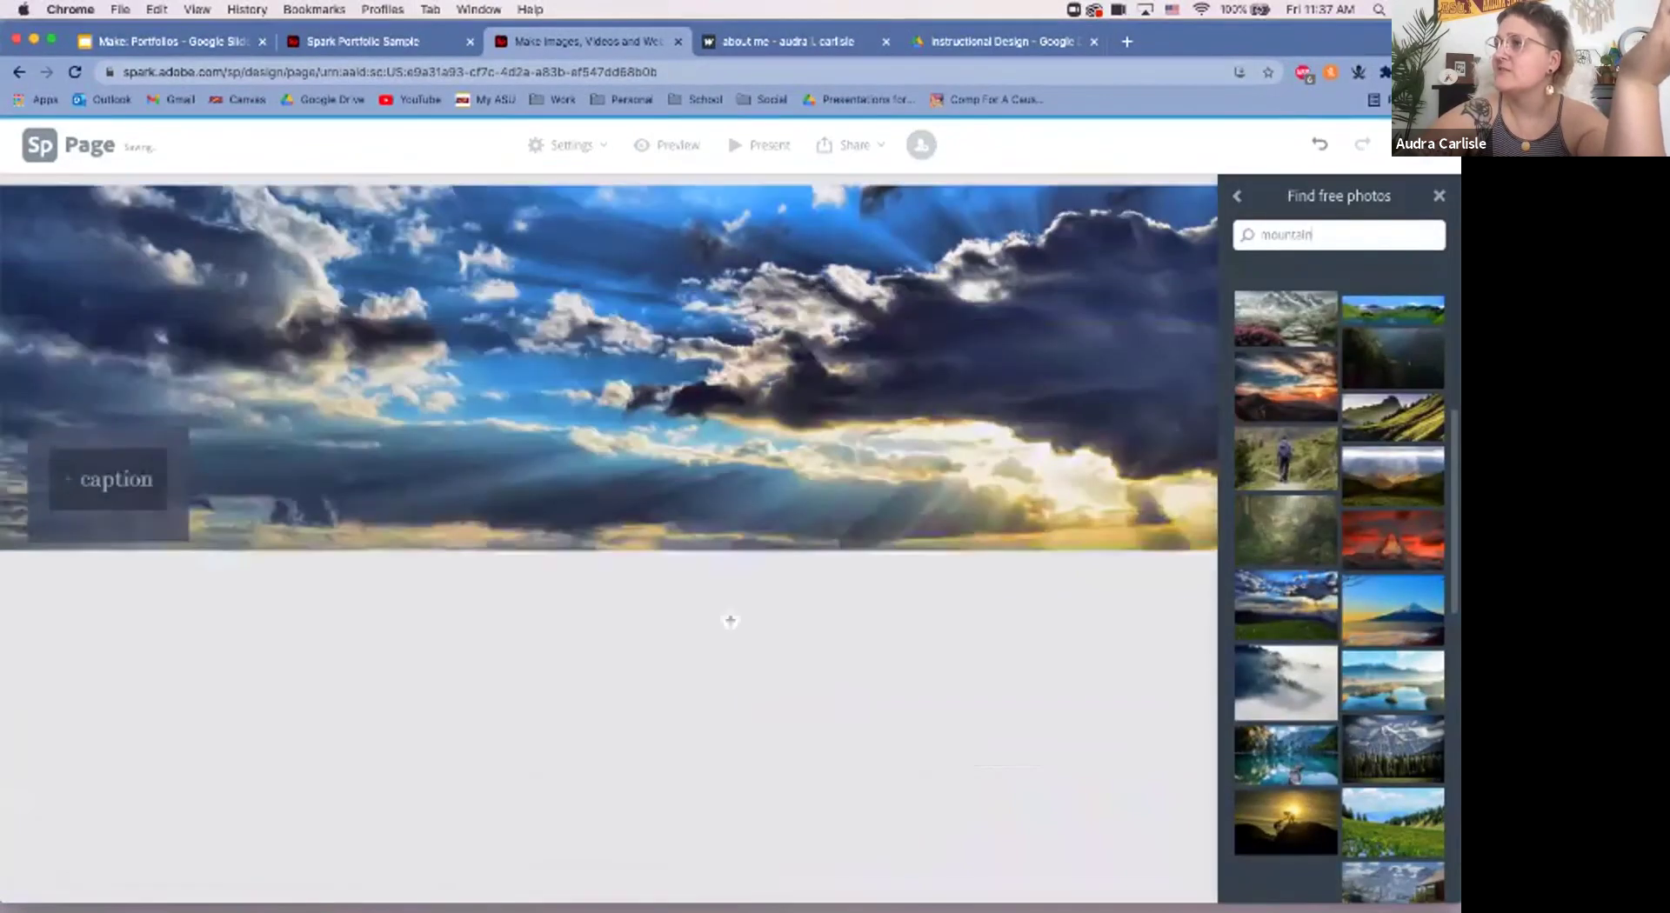
key(Escape)
scroll(729, 546, down, 5)
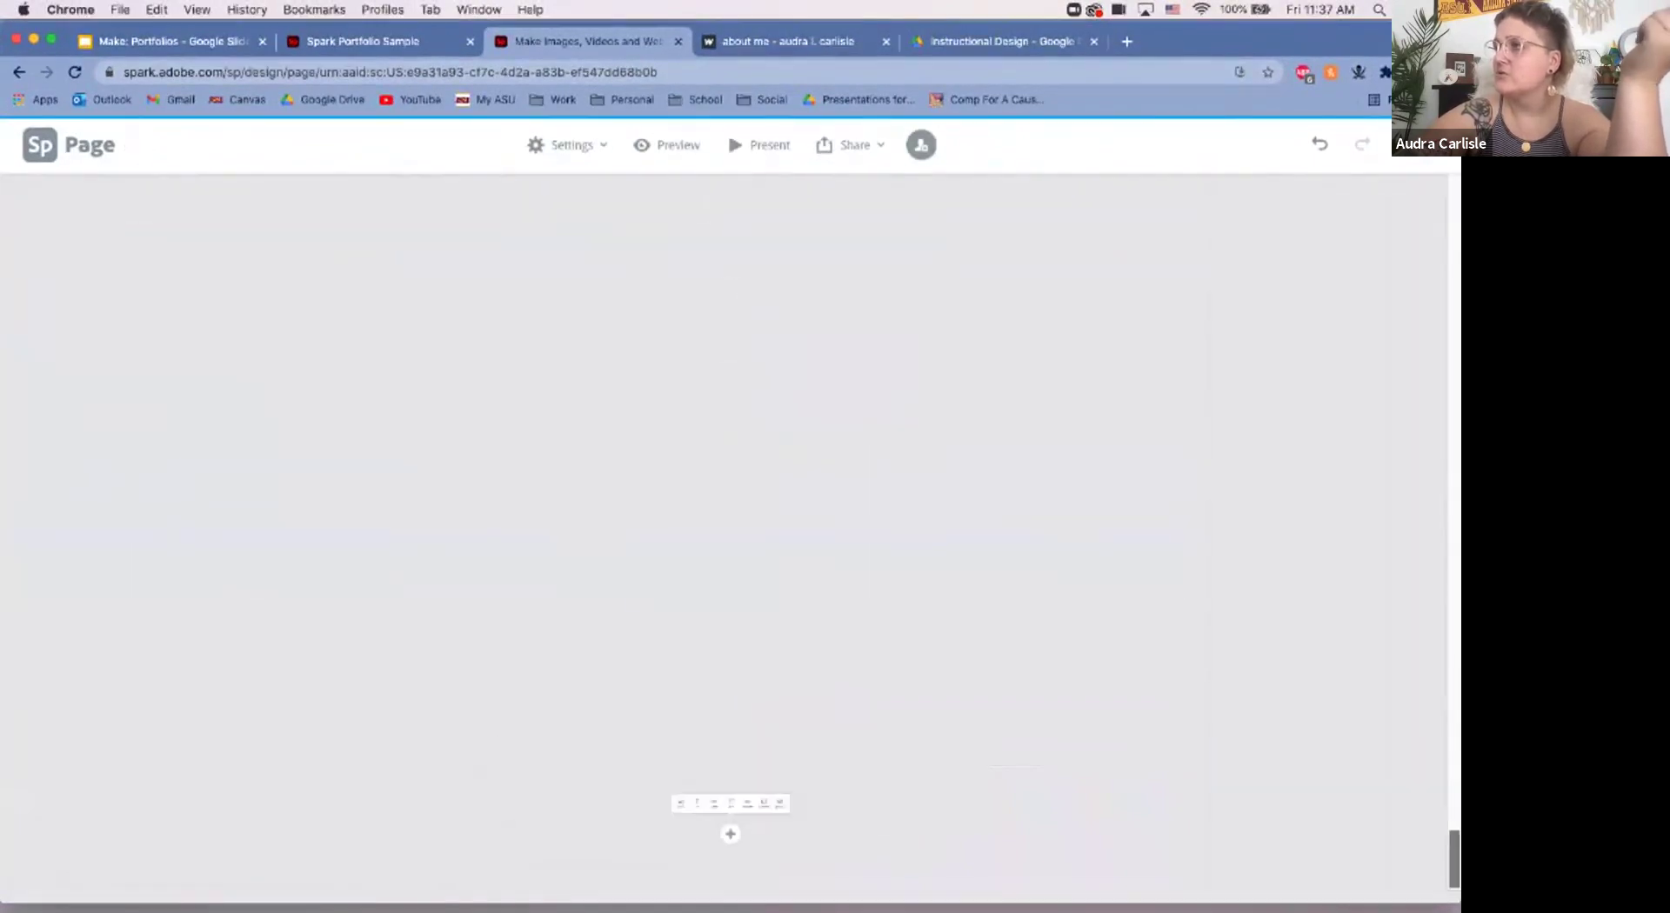
scroll(720, 402, up, 10)
scroll(720, 402, down, 12)
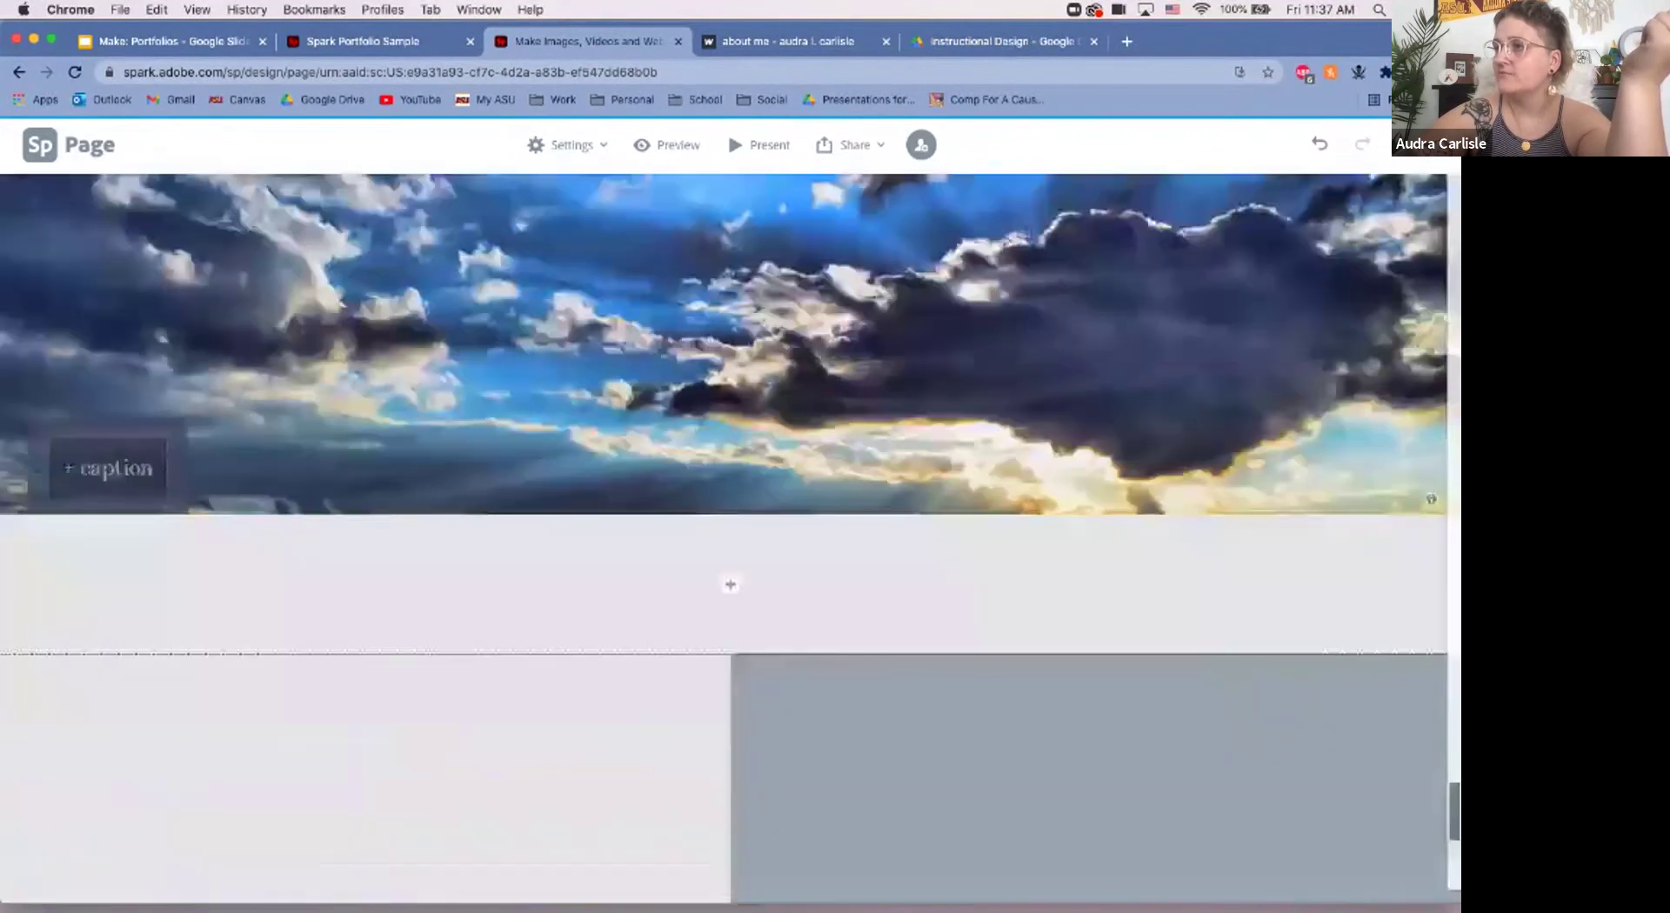
scroll(720, 402, up, 2)
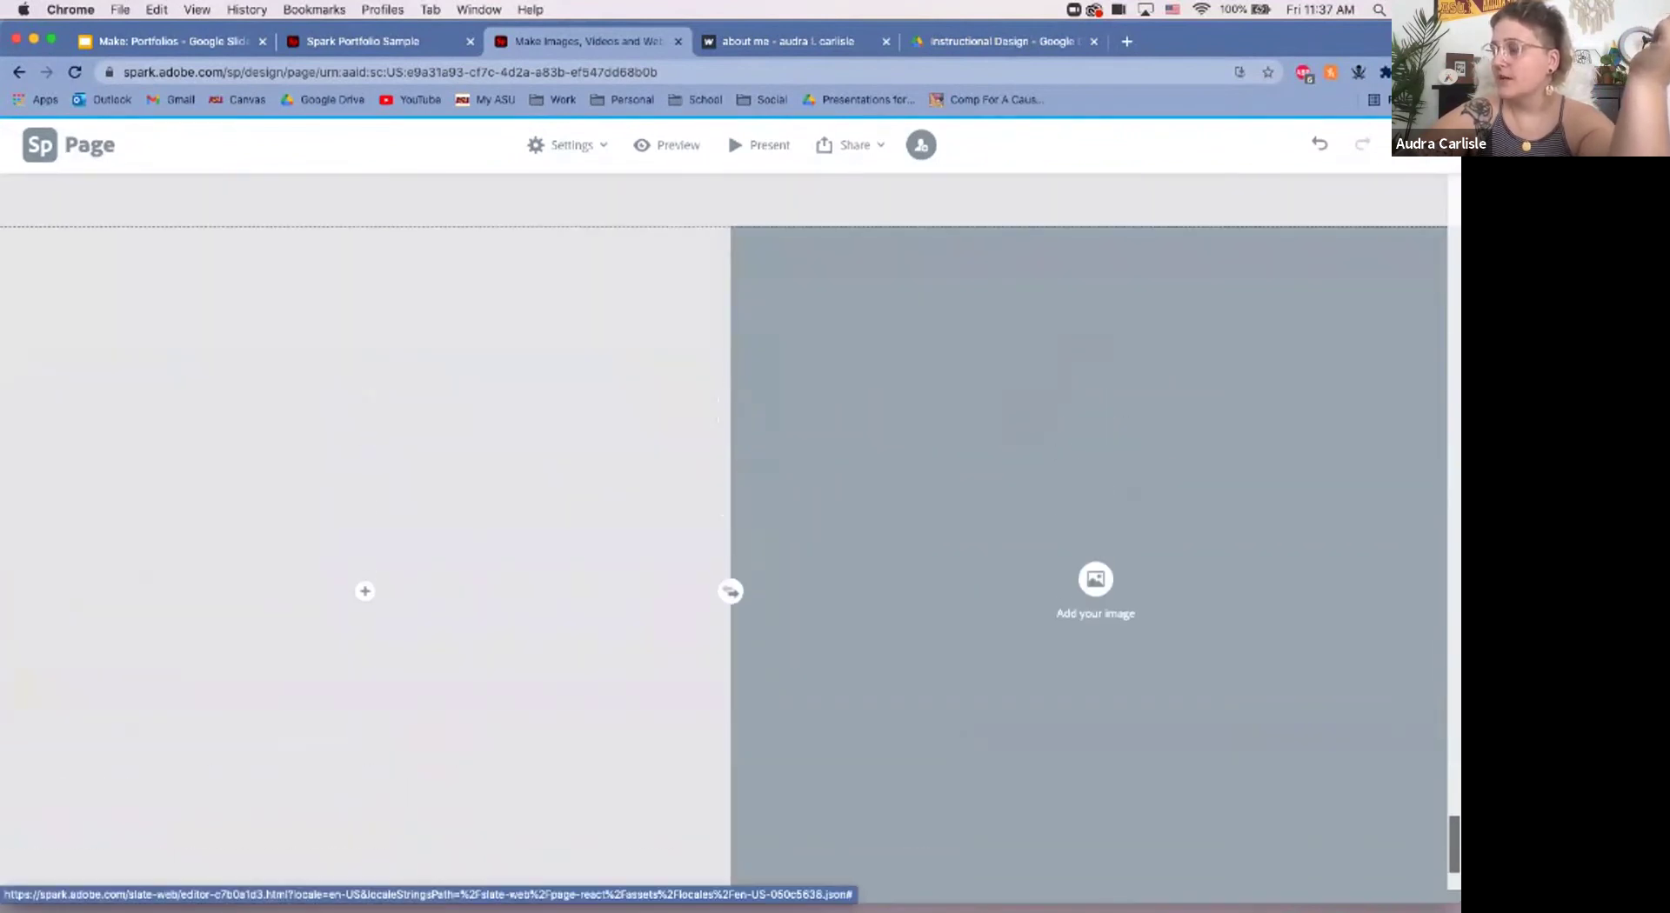
Step: Upload IMG_5036 from the Portfolio Materials folder as the image of the new split layout
click(1096, 578)
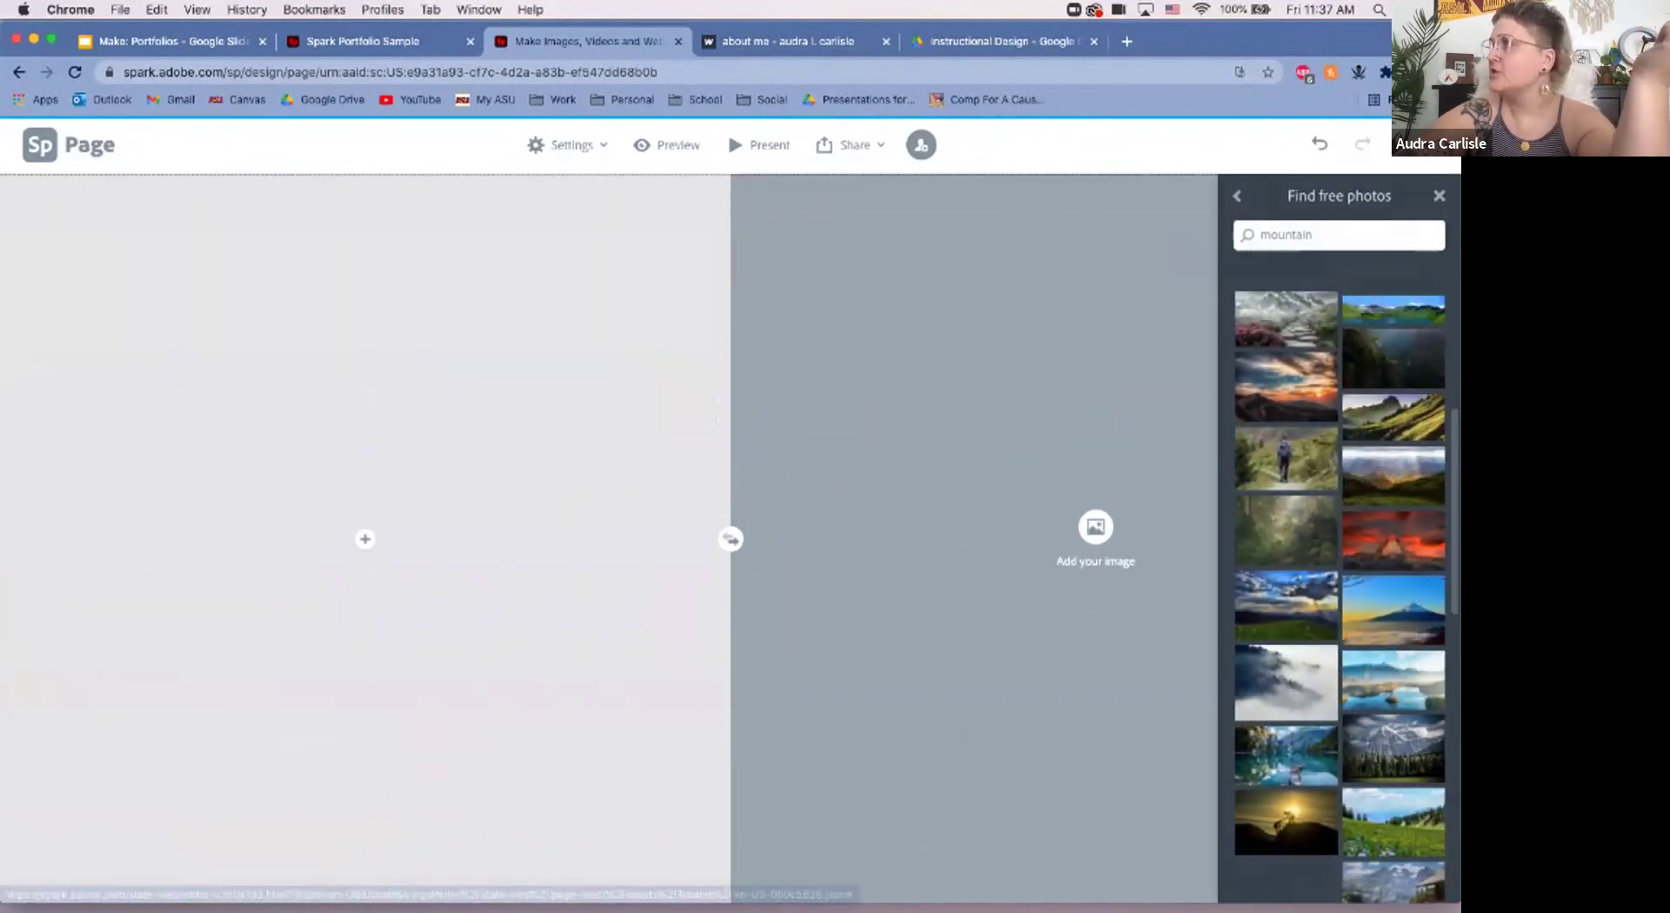
click(1237, 194)
click(1340, 261)
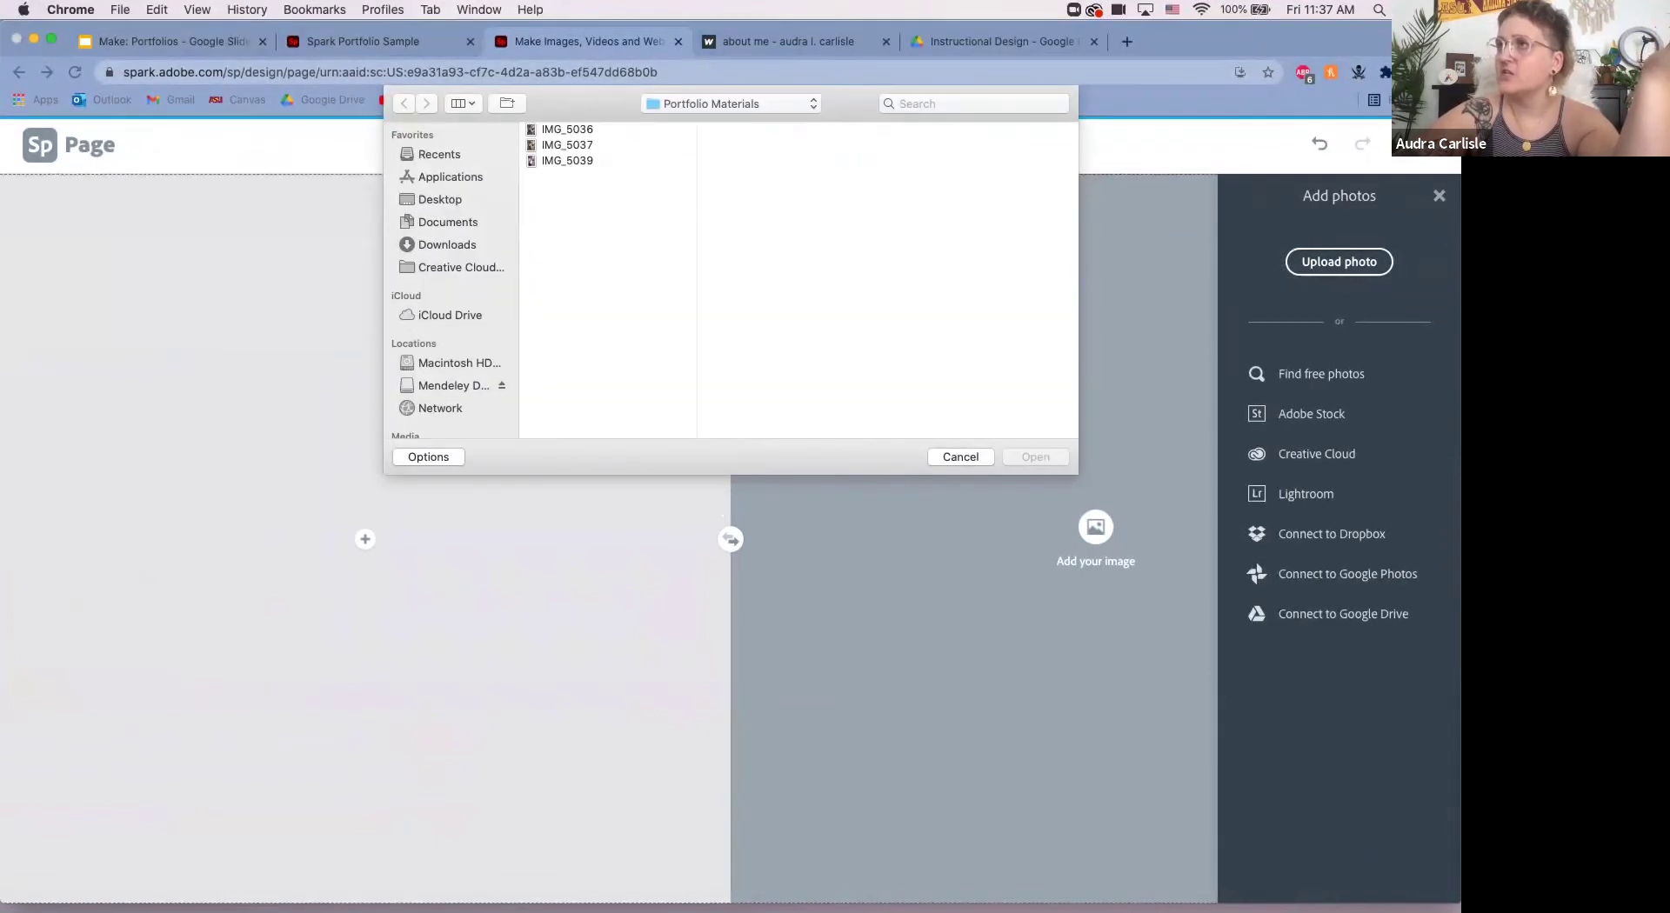
click(567, 129)
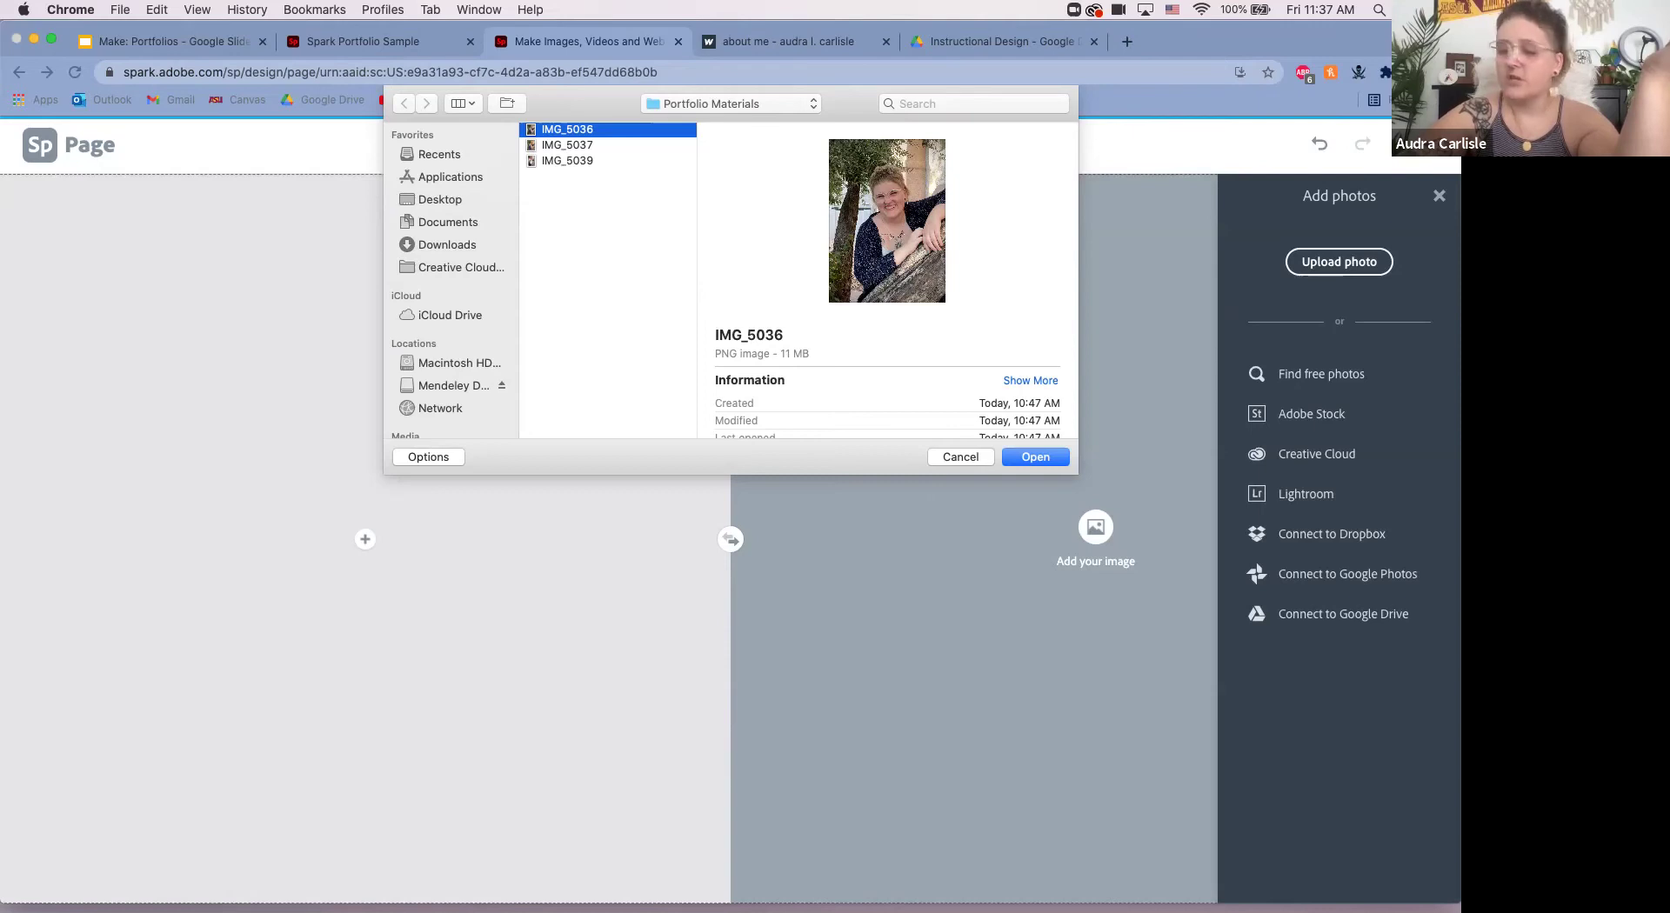
key(Return)
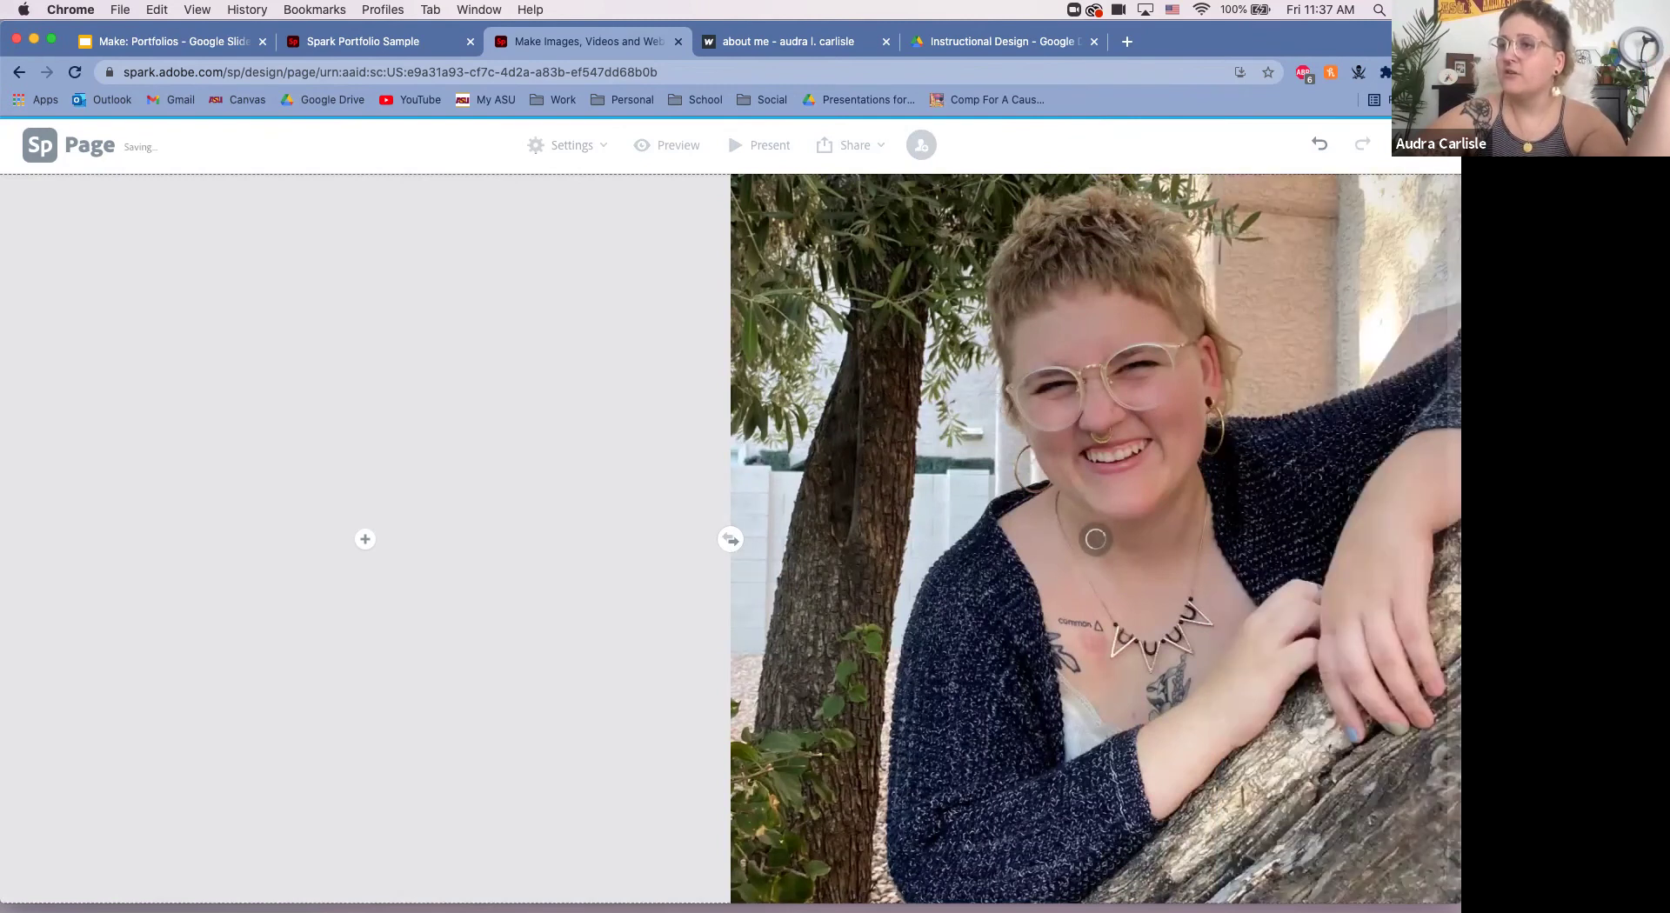
Step: Write "Send me a carrier pigeon!" in the text side of the new split layout
click(184, 540)
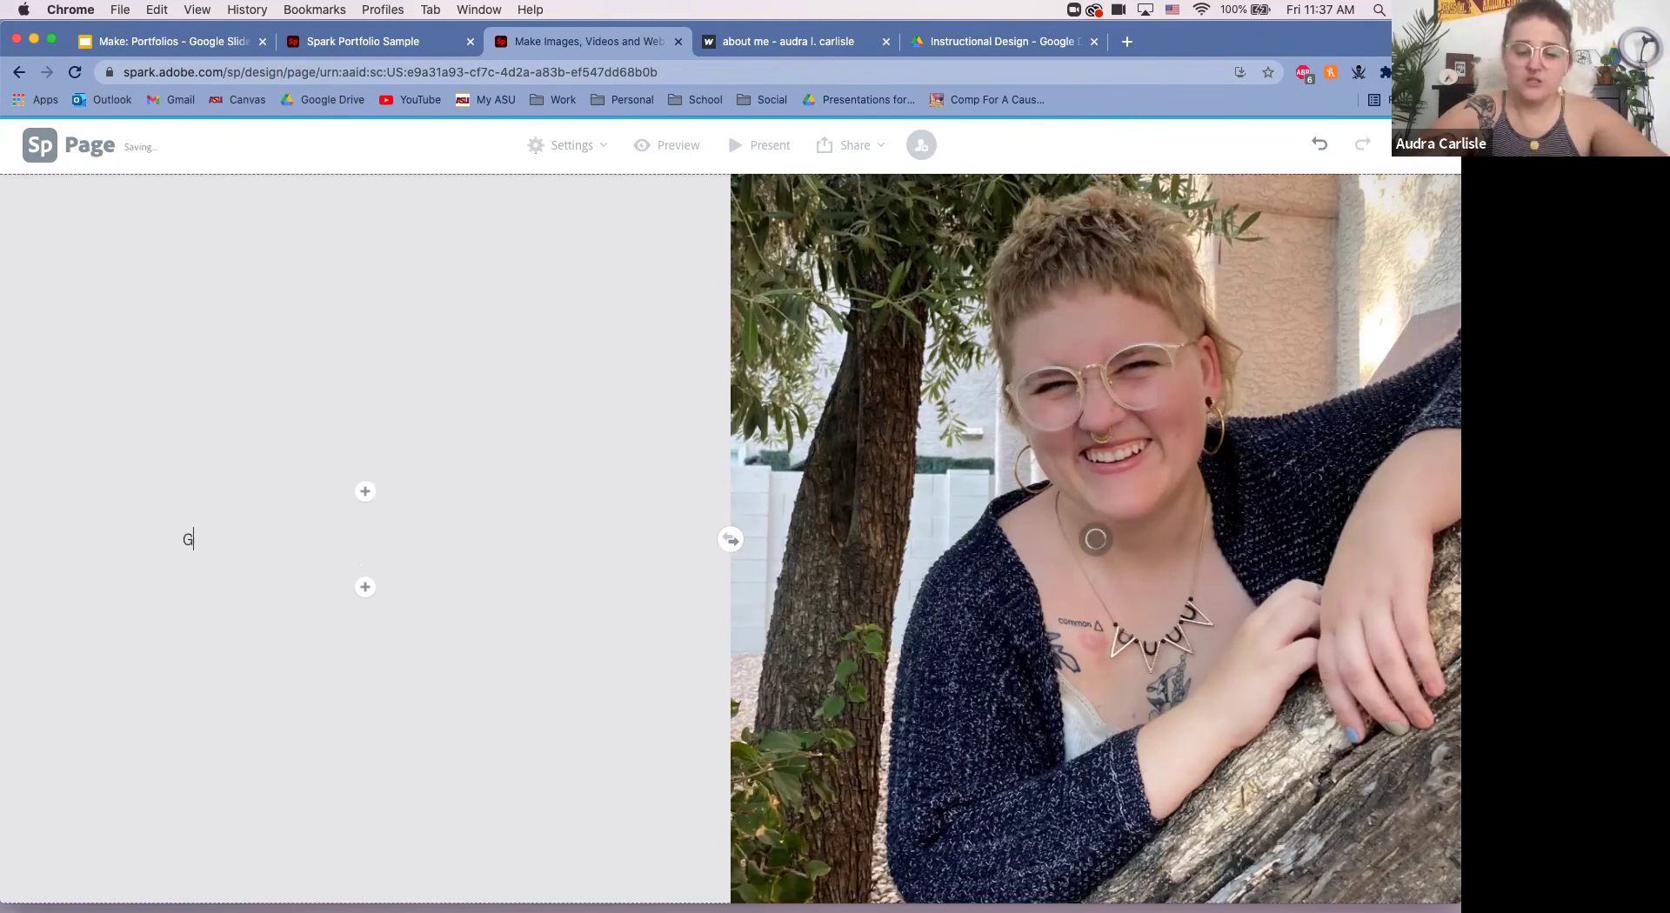
text(Get in touch!)
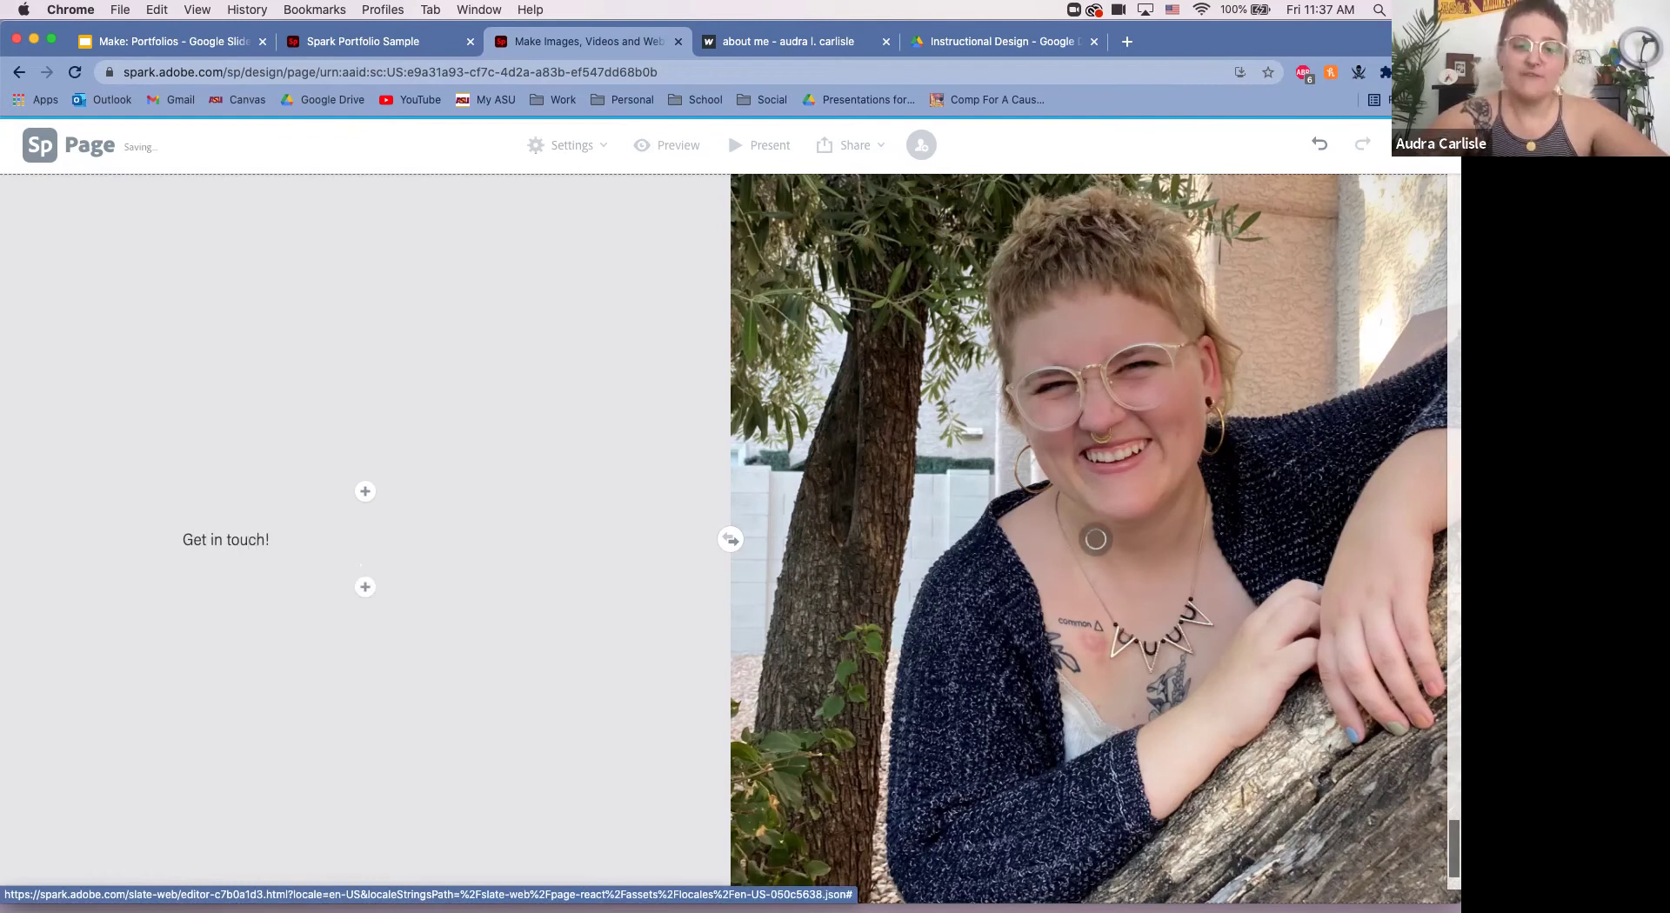
key(super+a)
text(Send me a carrier pid)
key(BackSpace)
text(geon!)
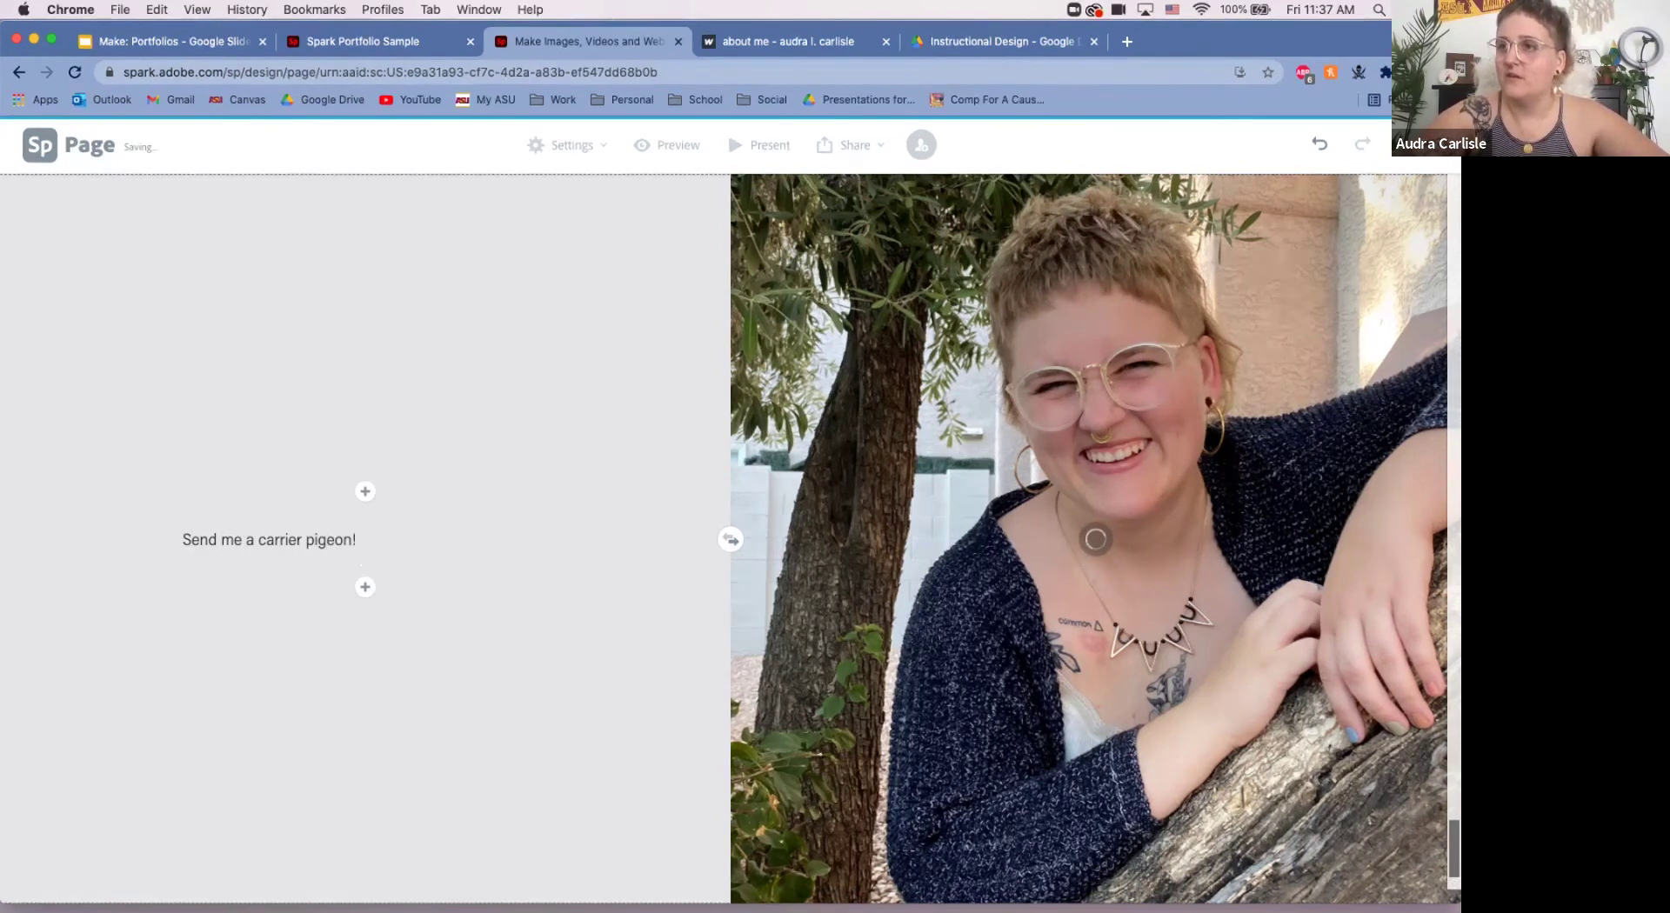
Step: Format the "Send me a carrier pigeon!" text as an H1 heading
double_click(329, 539)
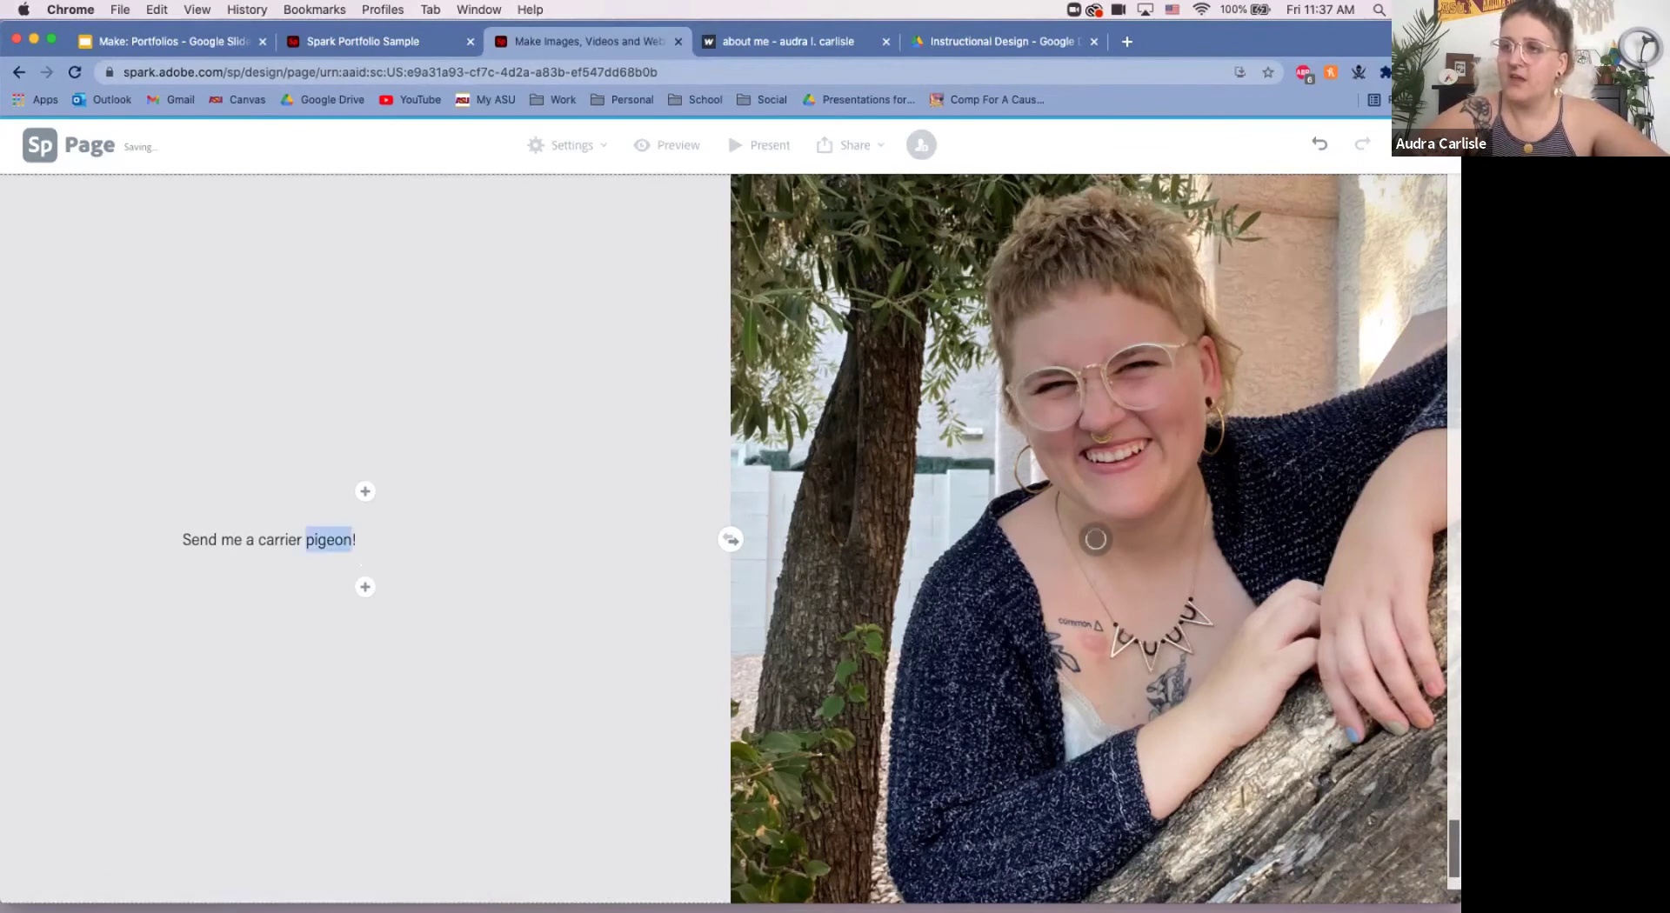
triple_click(328, 540)
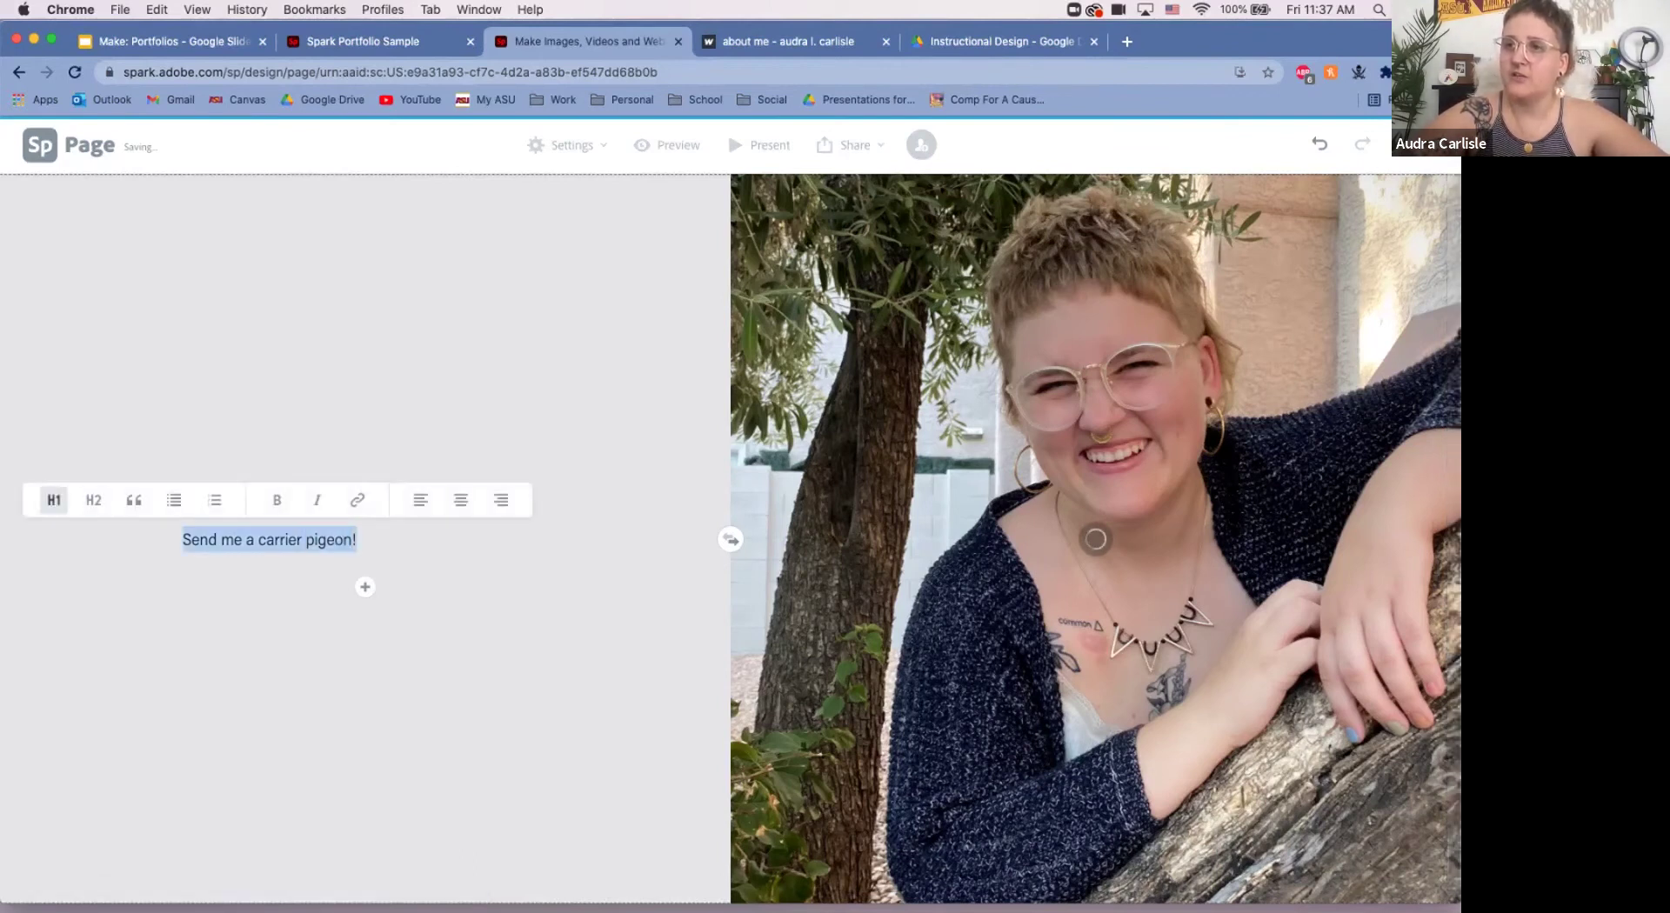
click(52, 499)
key(Right)
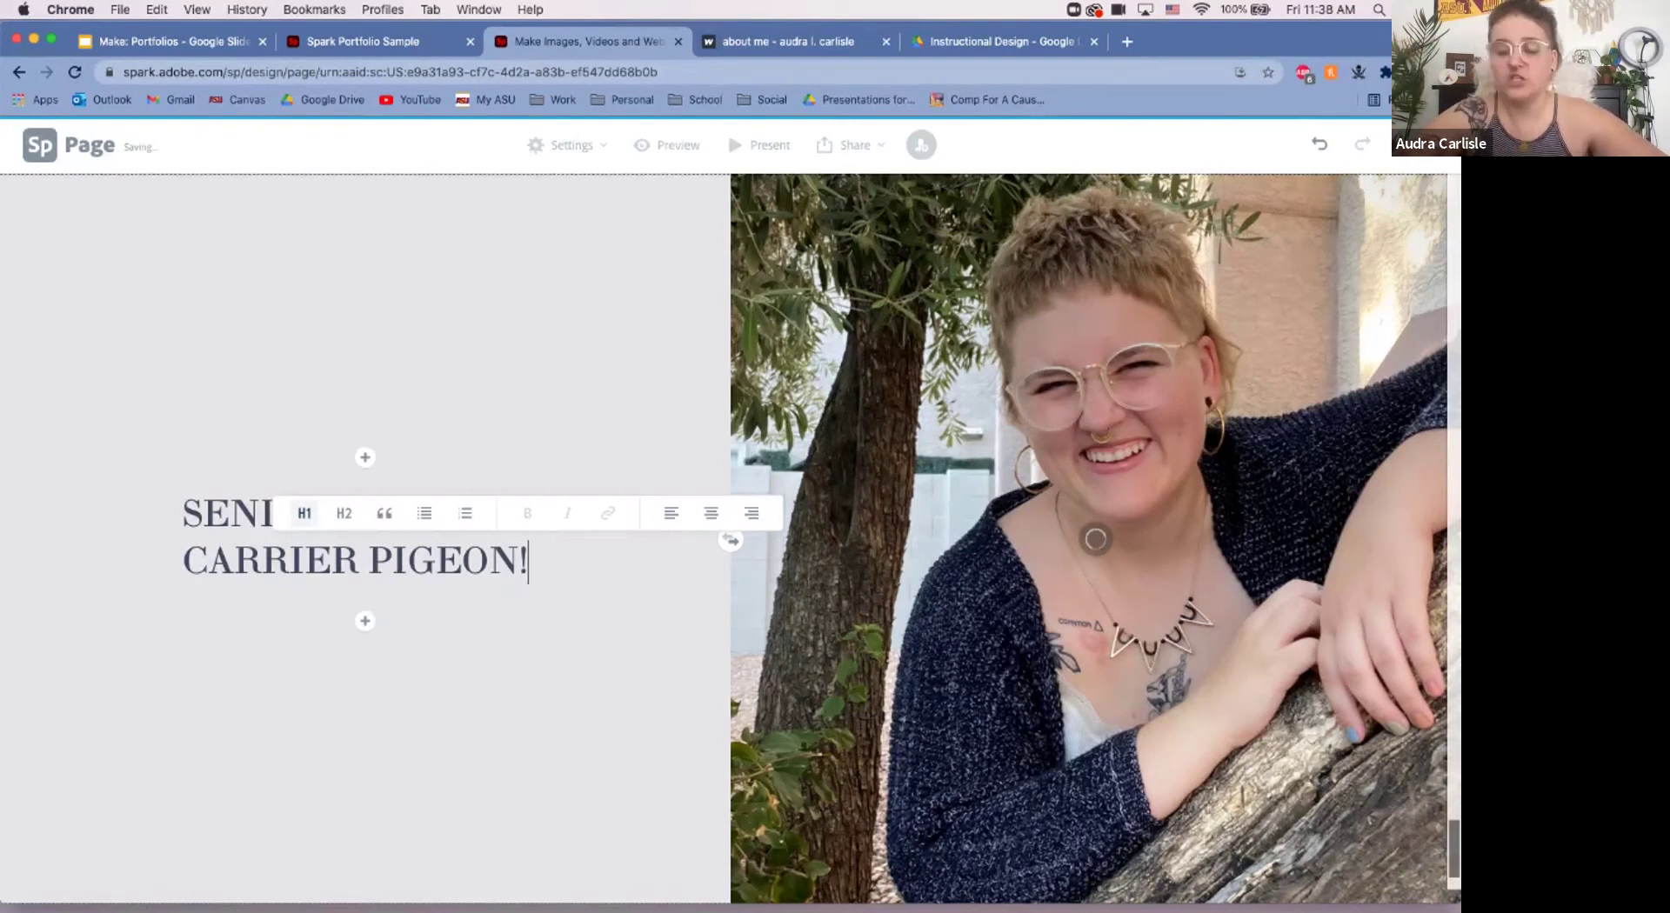
key(Return)
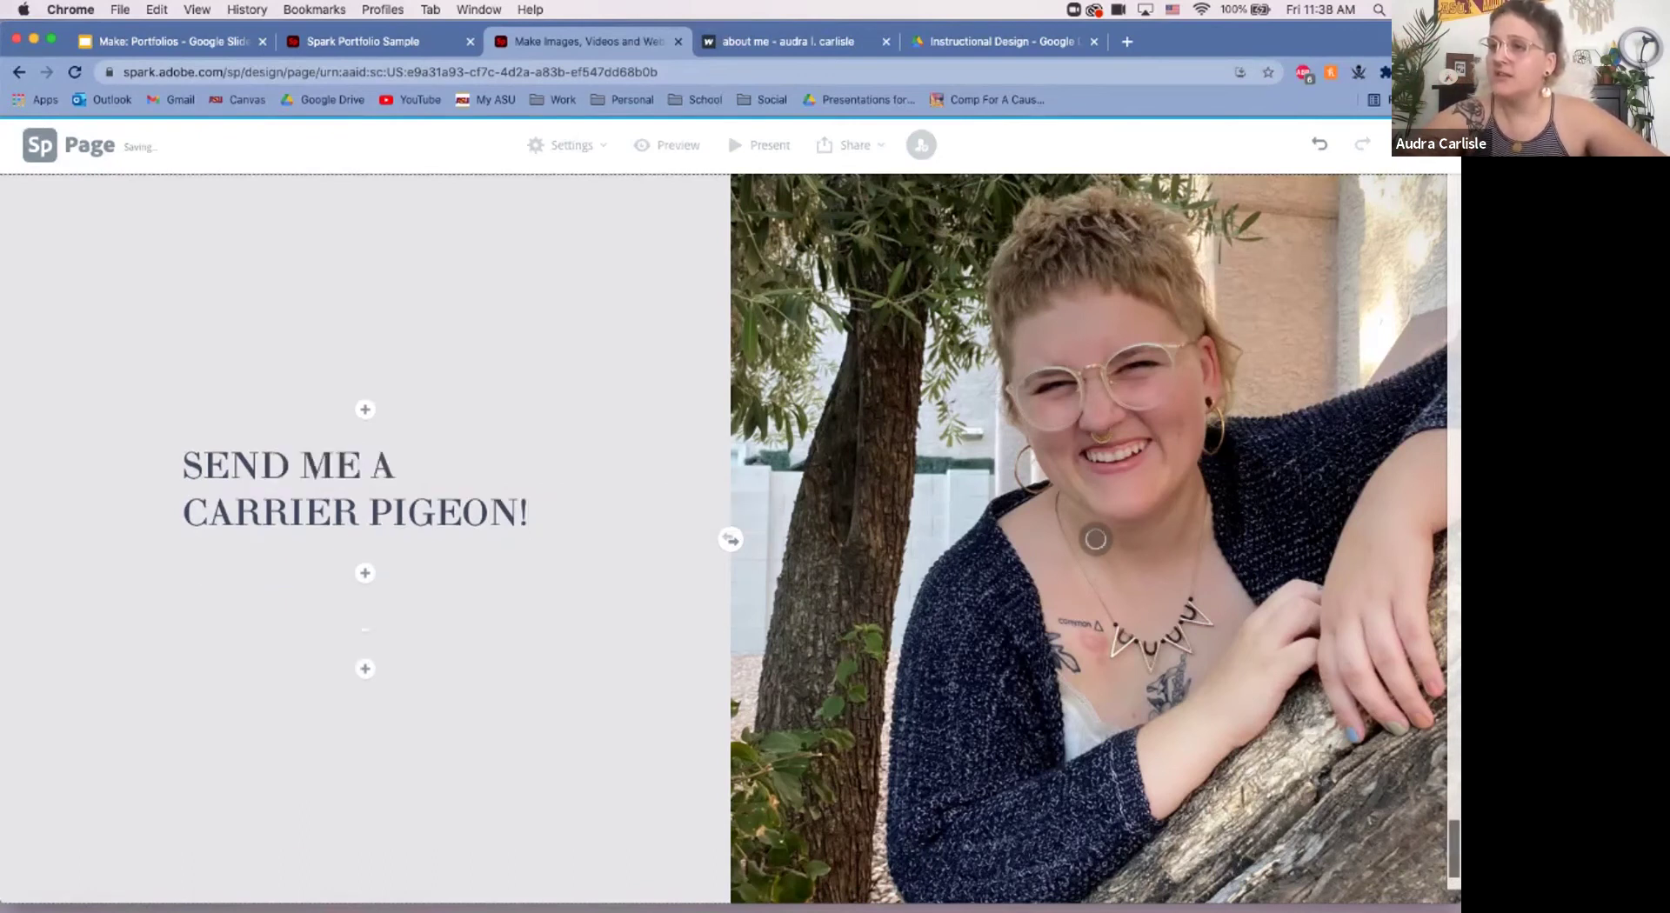
key(BackSpace)
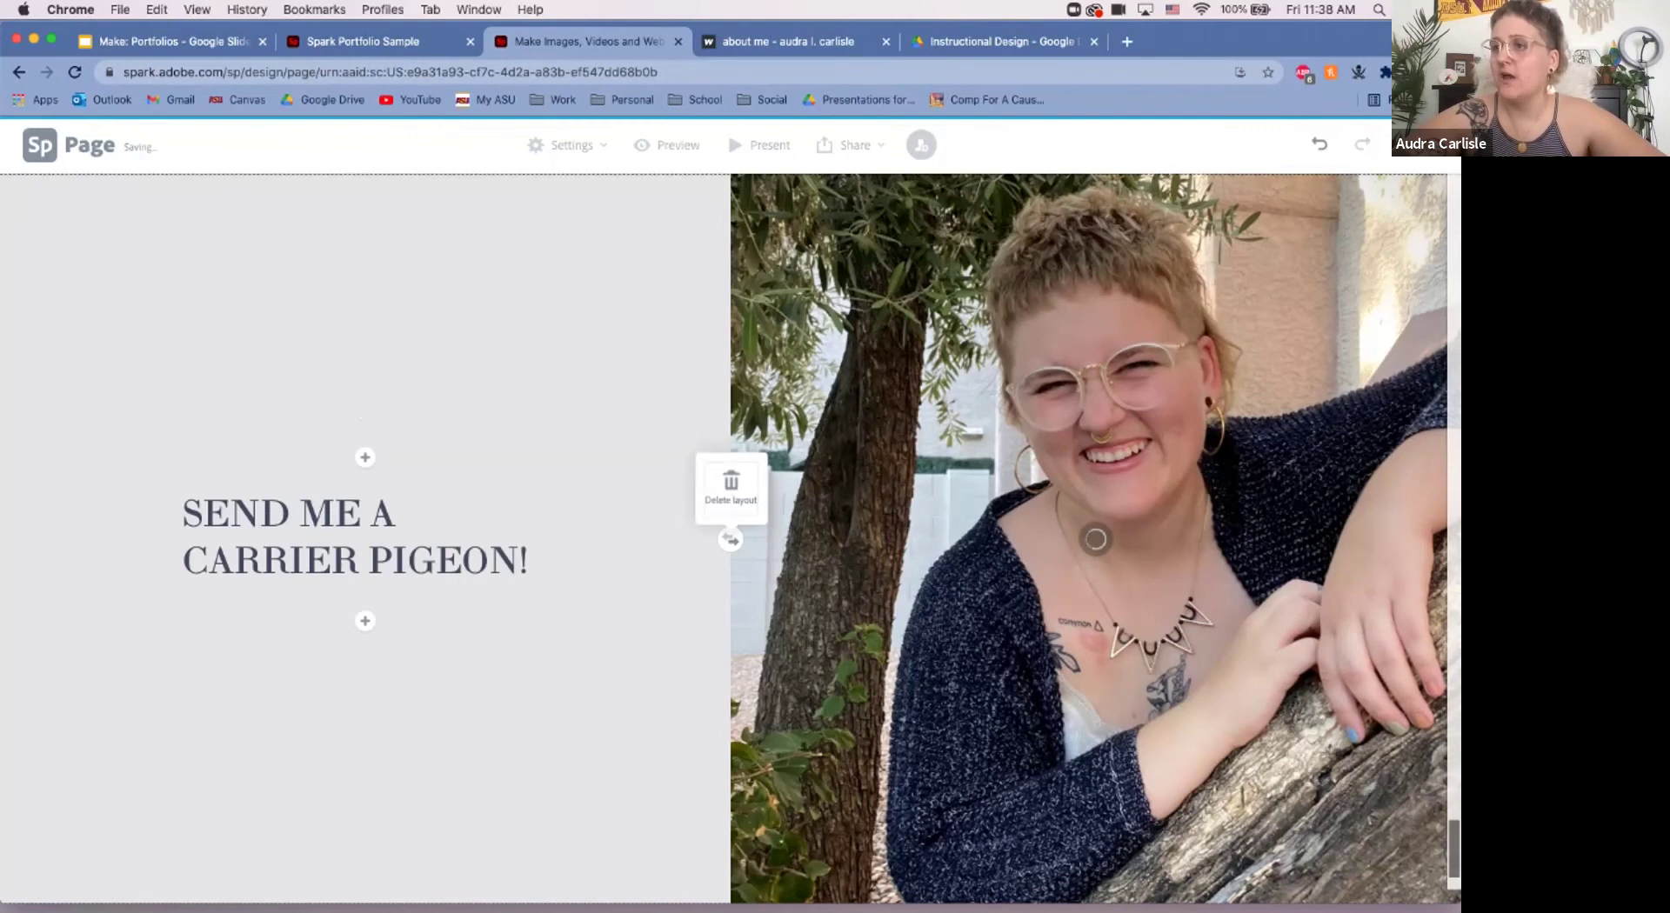
Step: Add a button below the carrier pigeon heading with the text Twitter and the page owner's Twitter profile address as its link
click(365, 620)
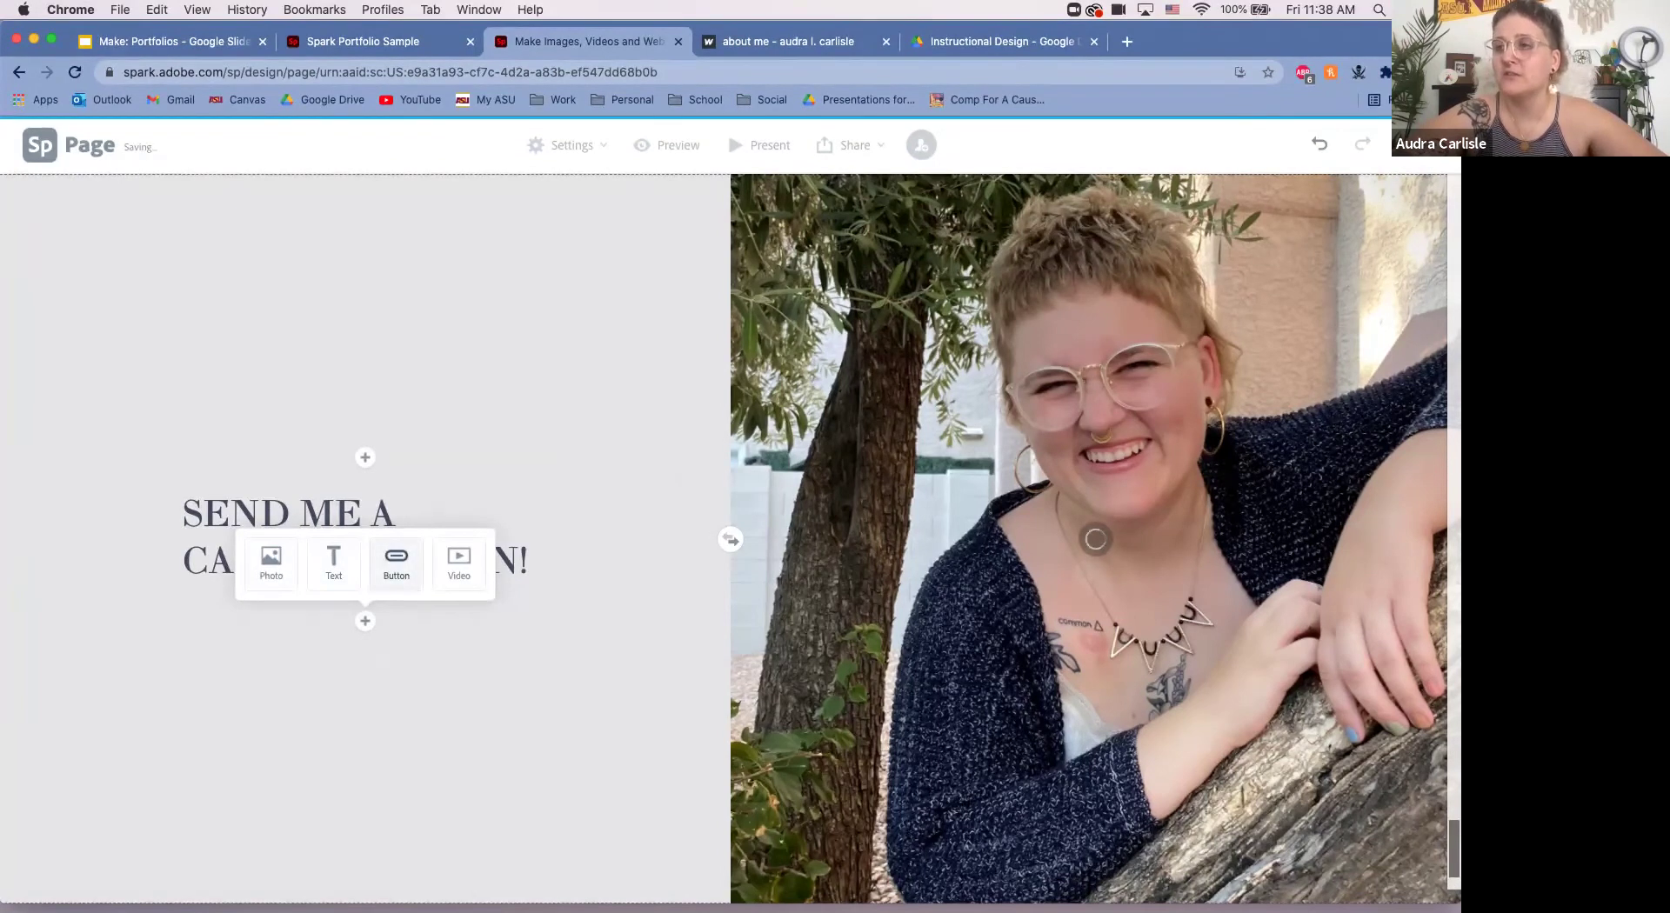
click(396, 564)
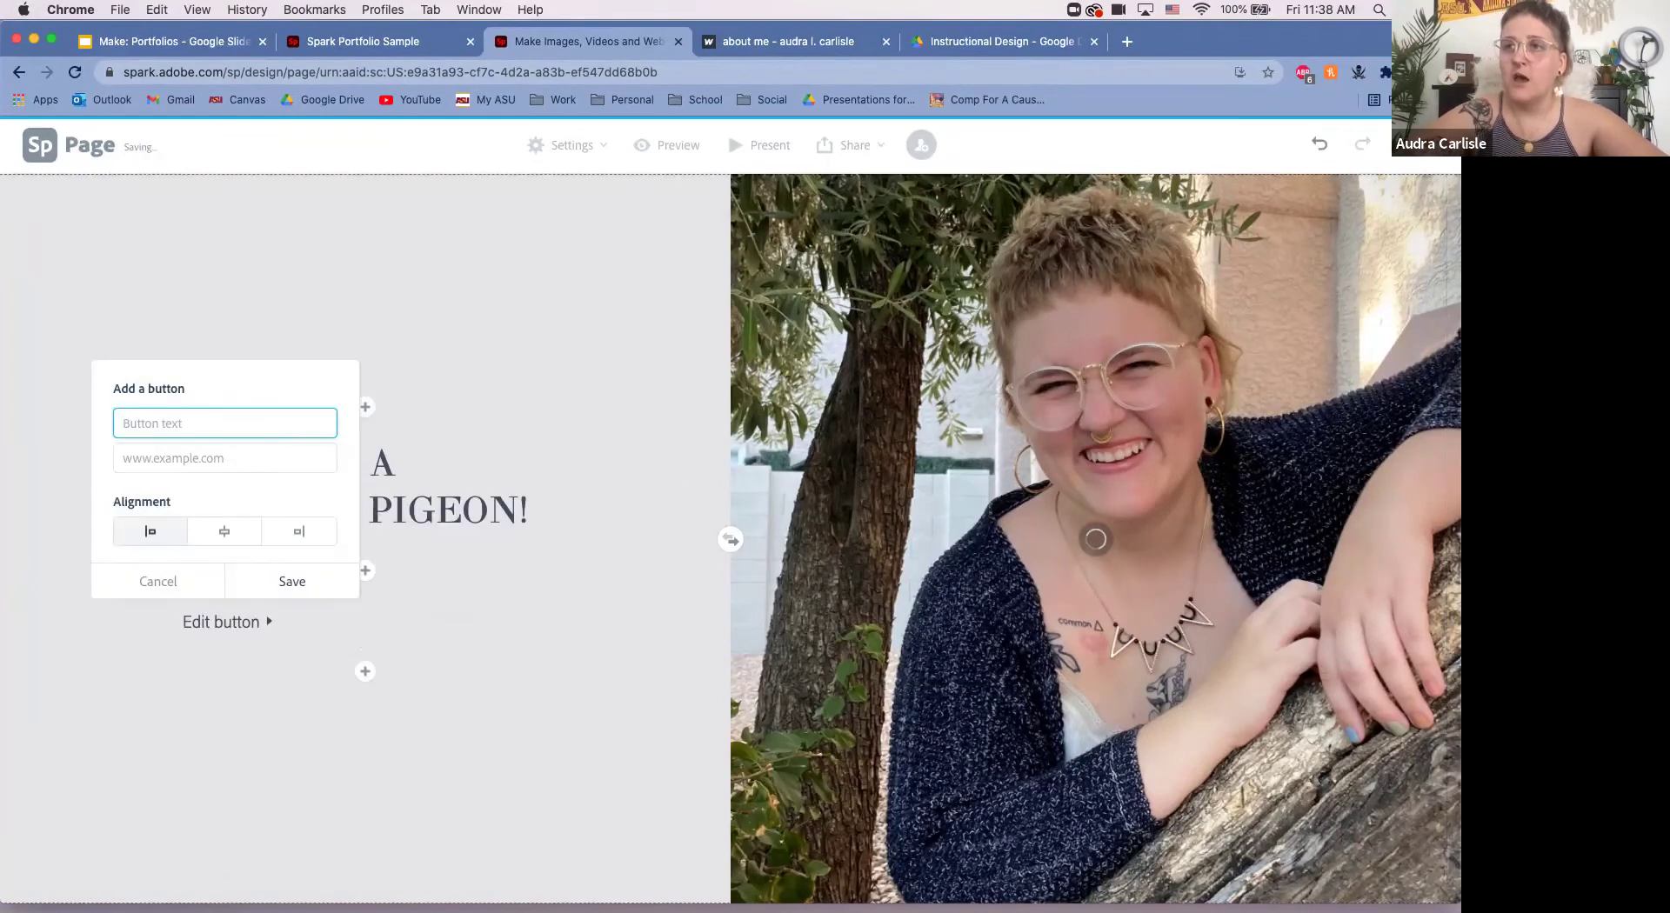
text(Twitter)
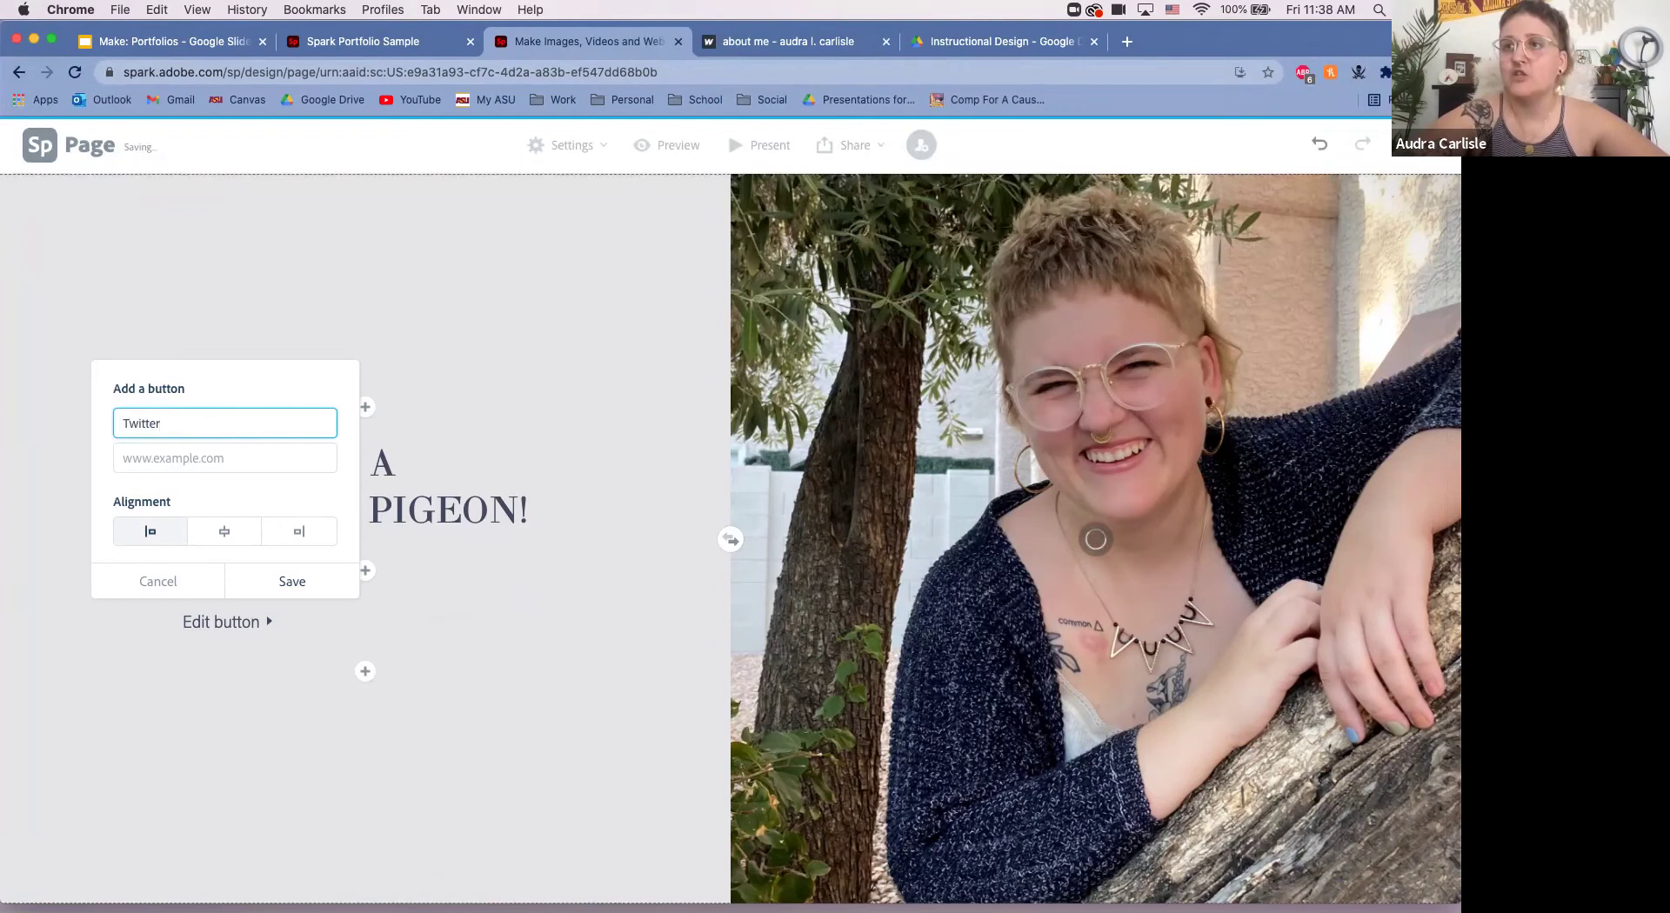
key(Tab)
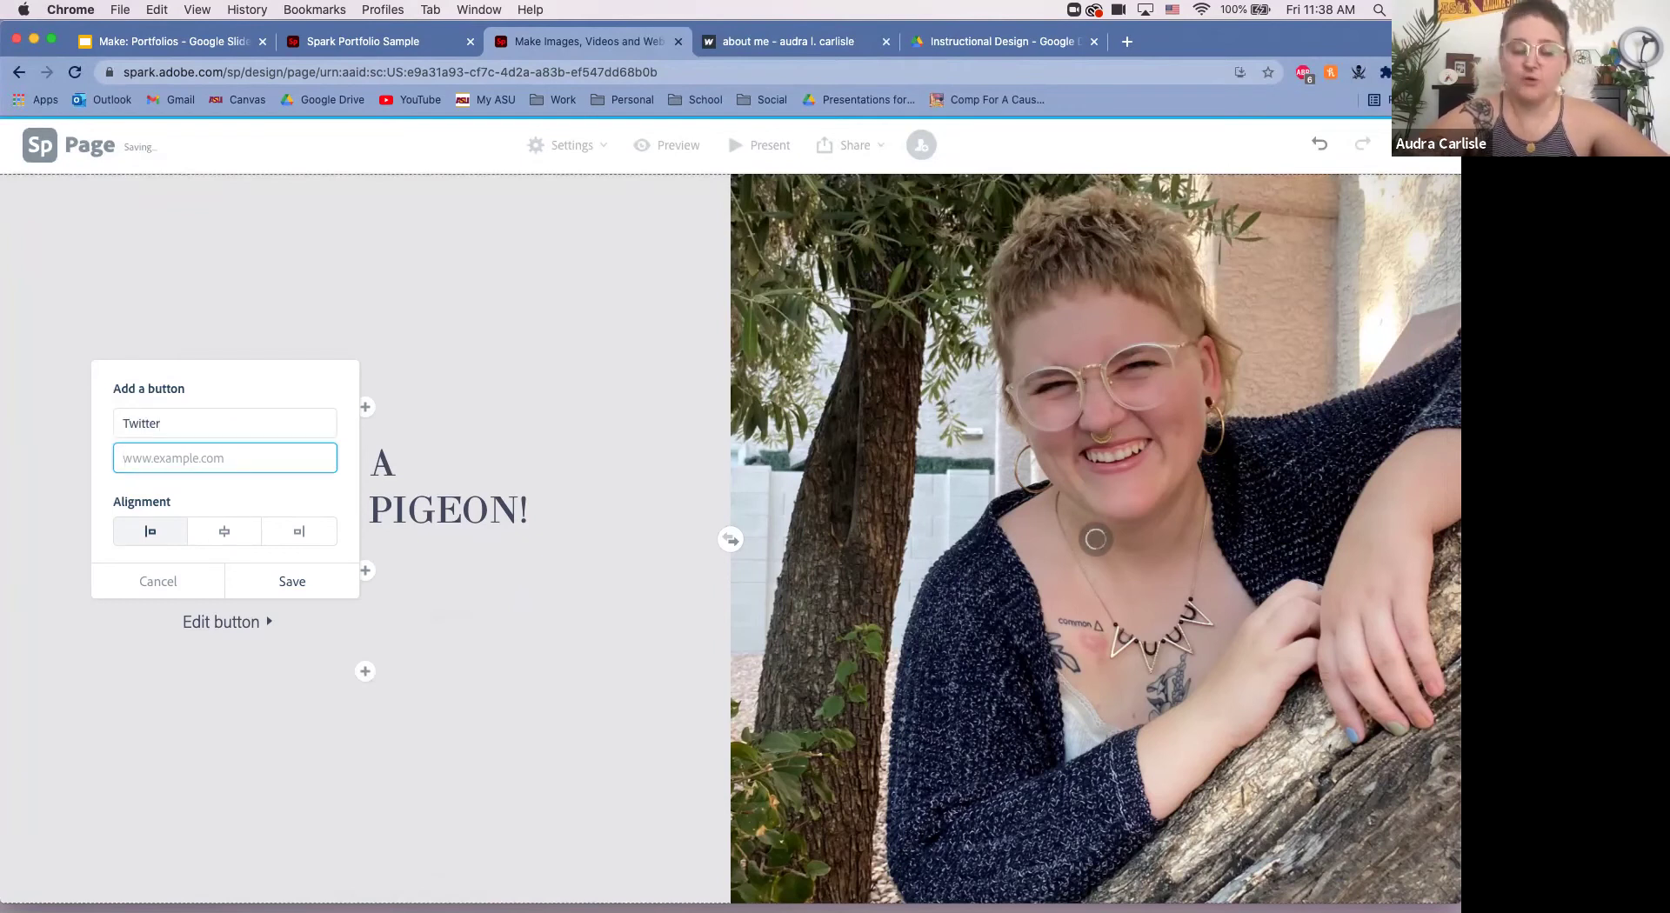
text(twitter.cco)
key(BackSpace)
key(BackSpace)
text(om/thisisaudra)
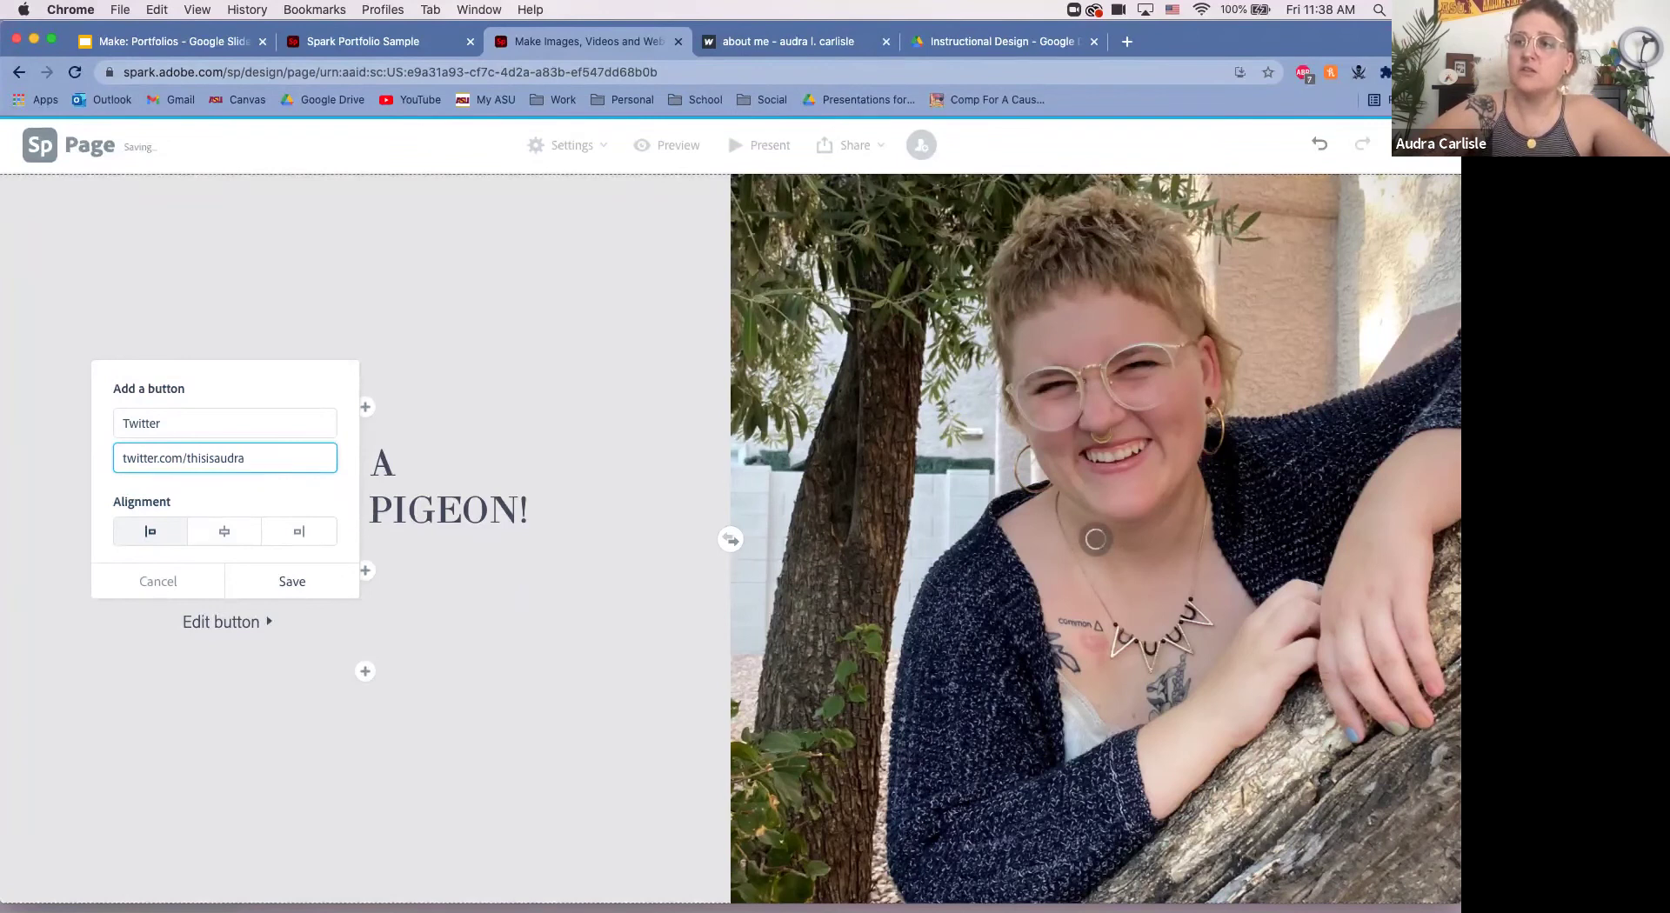
Step: Try the alignment options for the Twitter button, settle on center alignment and save the button
click(225, 531)
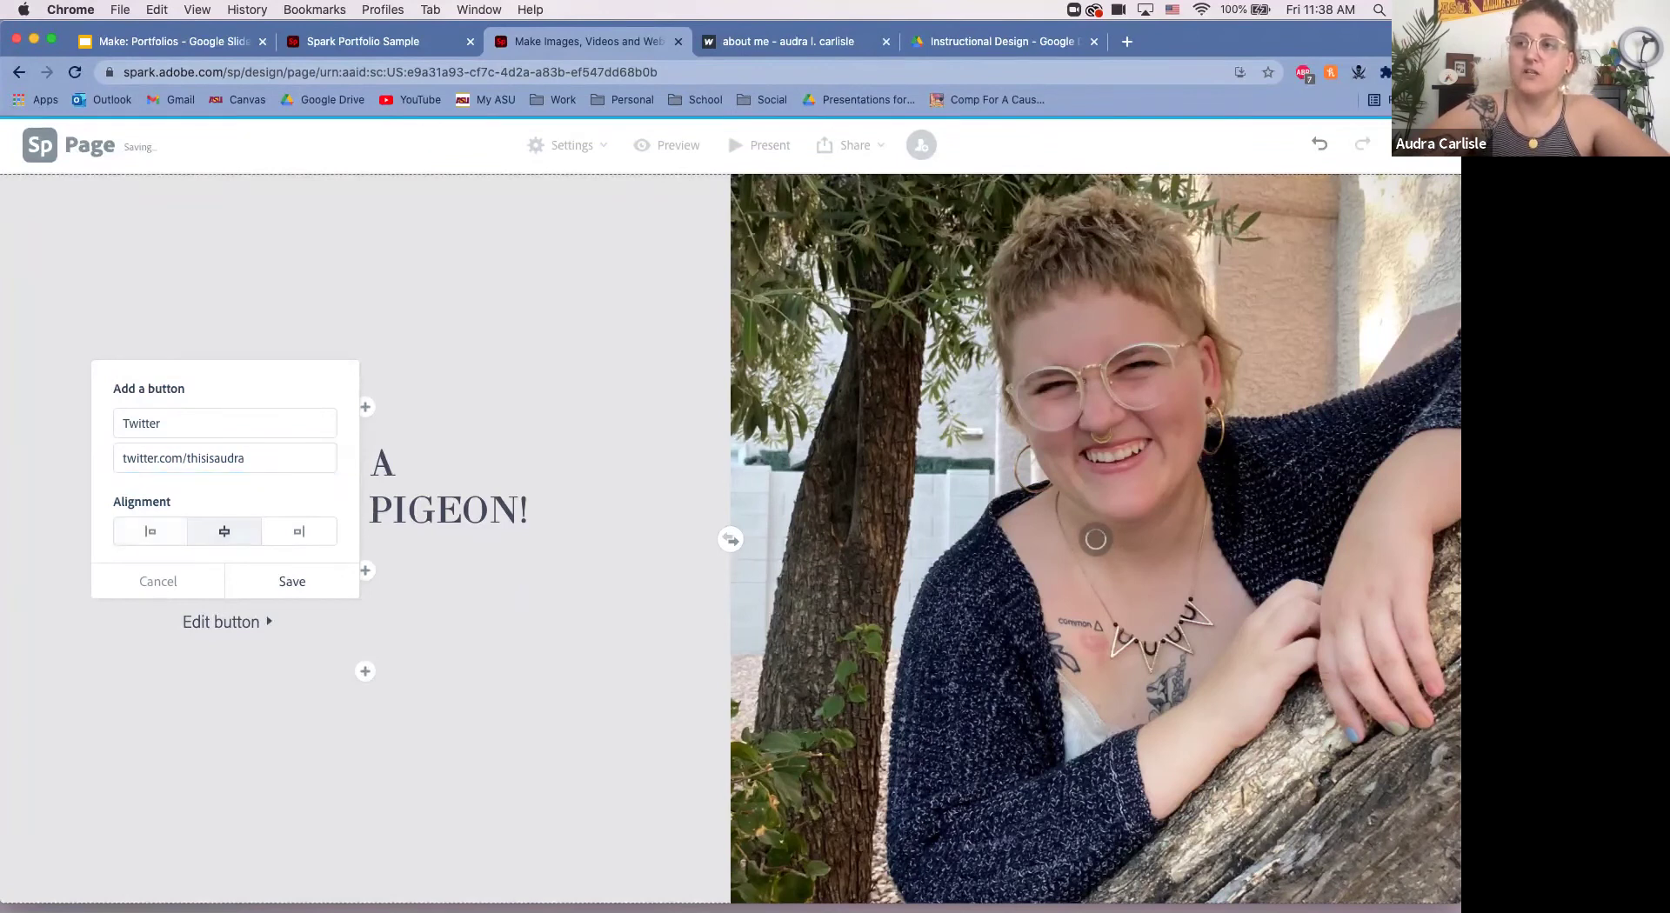
click(299, 530)
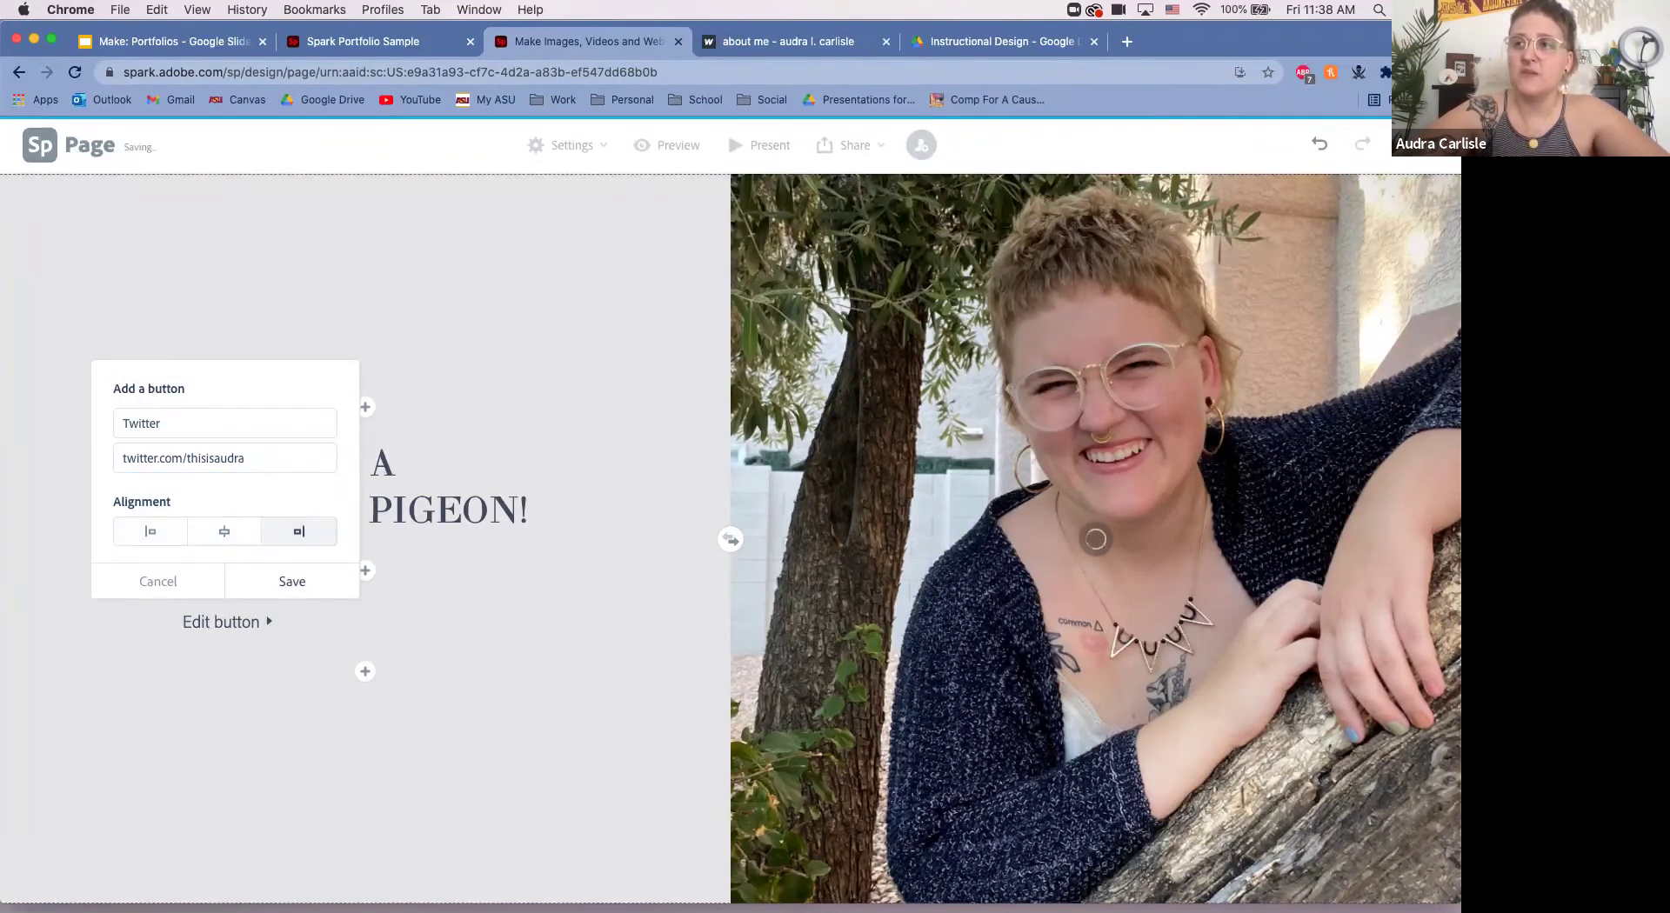
click(150, 530)
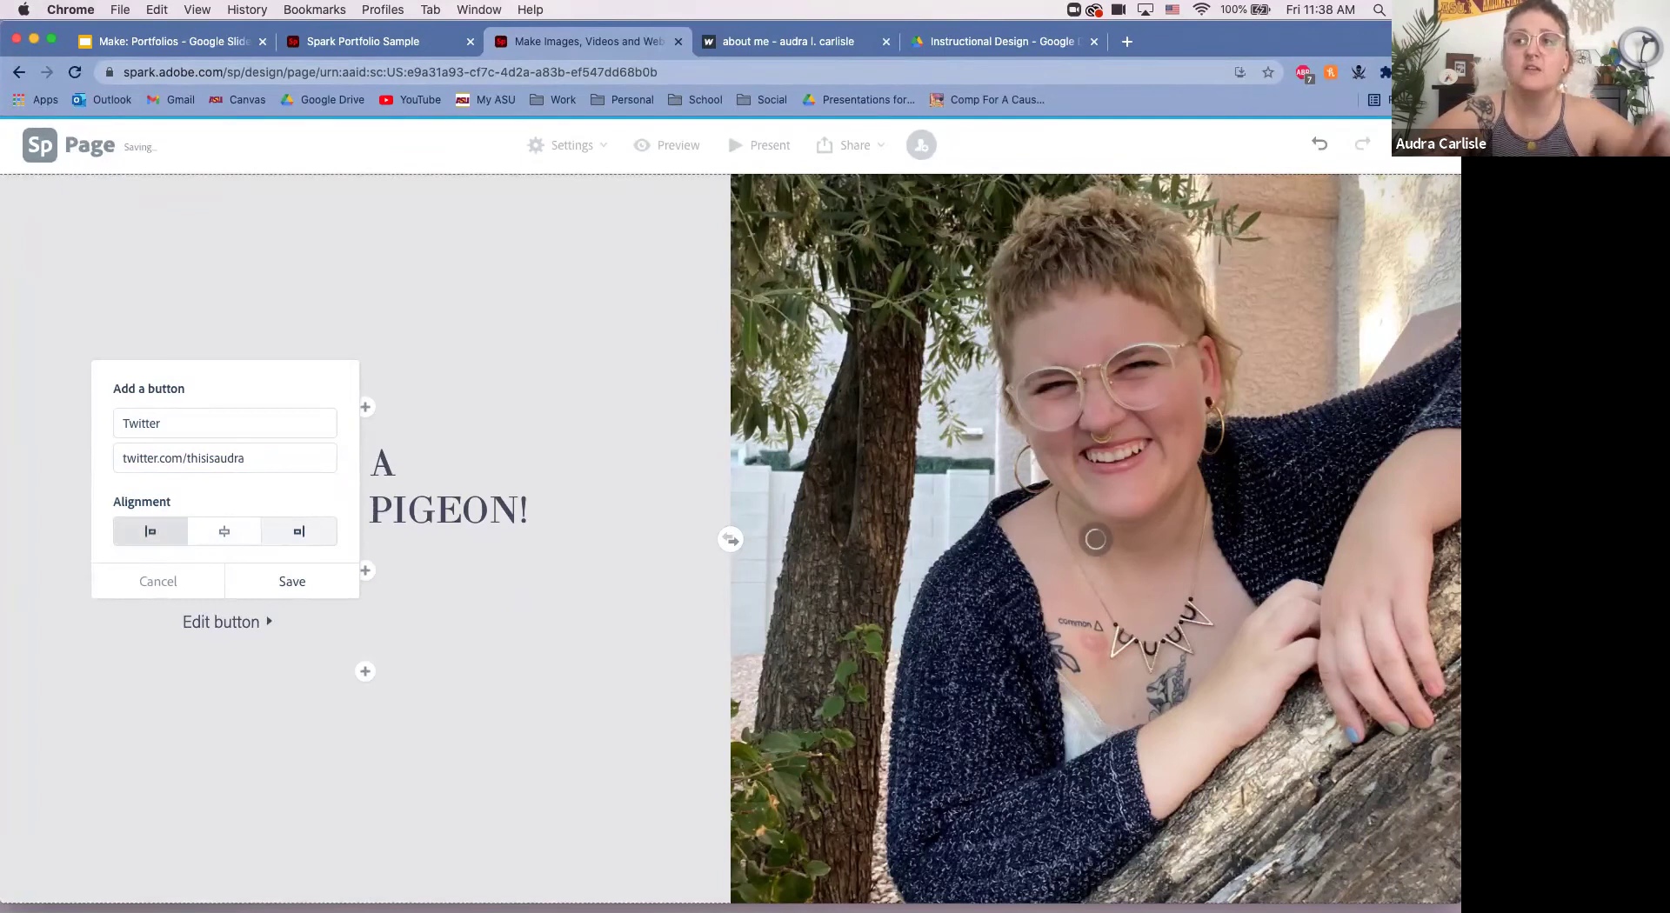
click(224, 530)
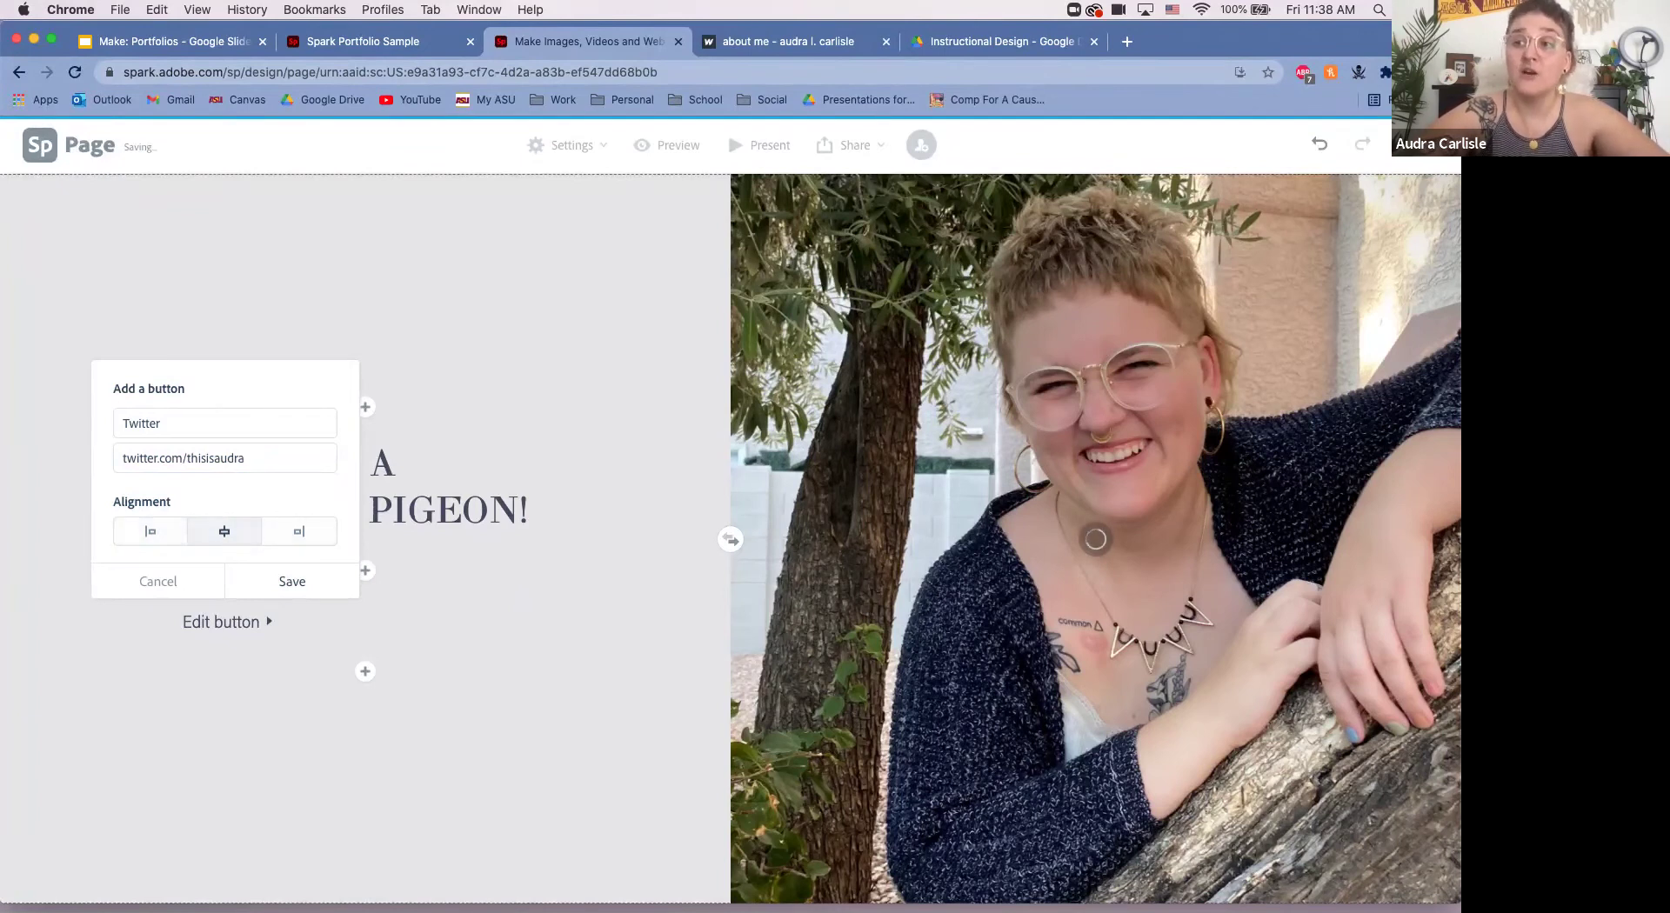
key(Return)
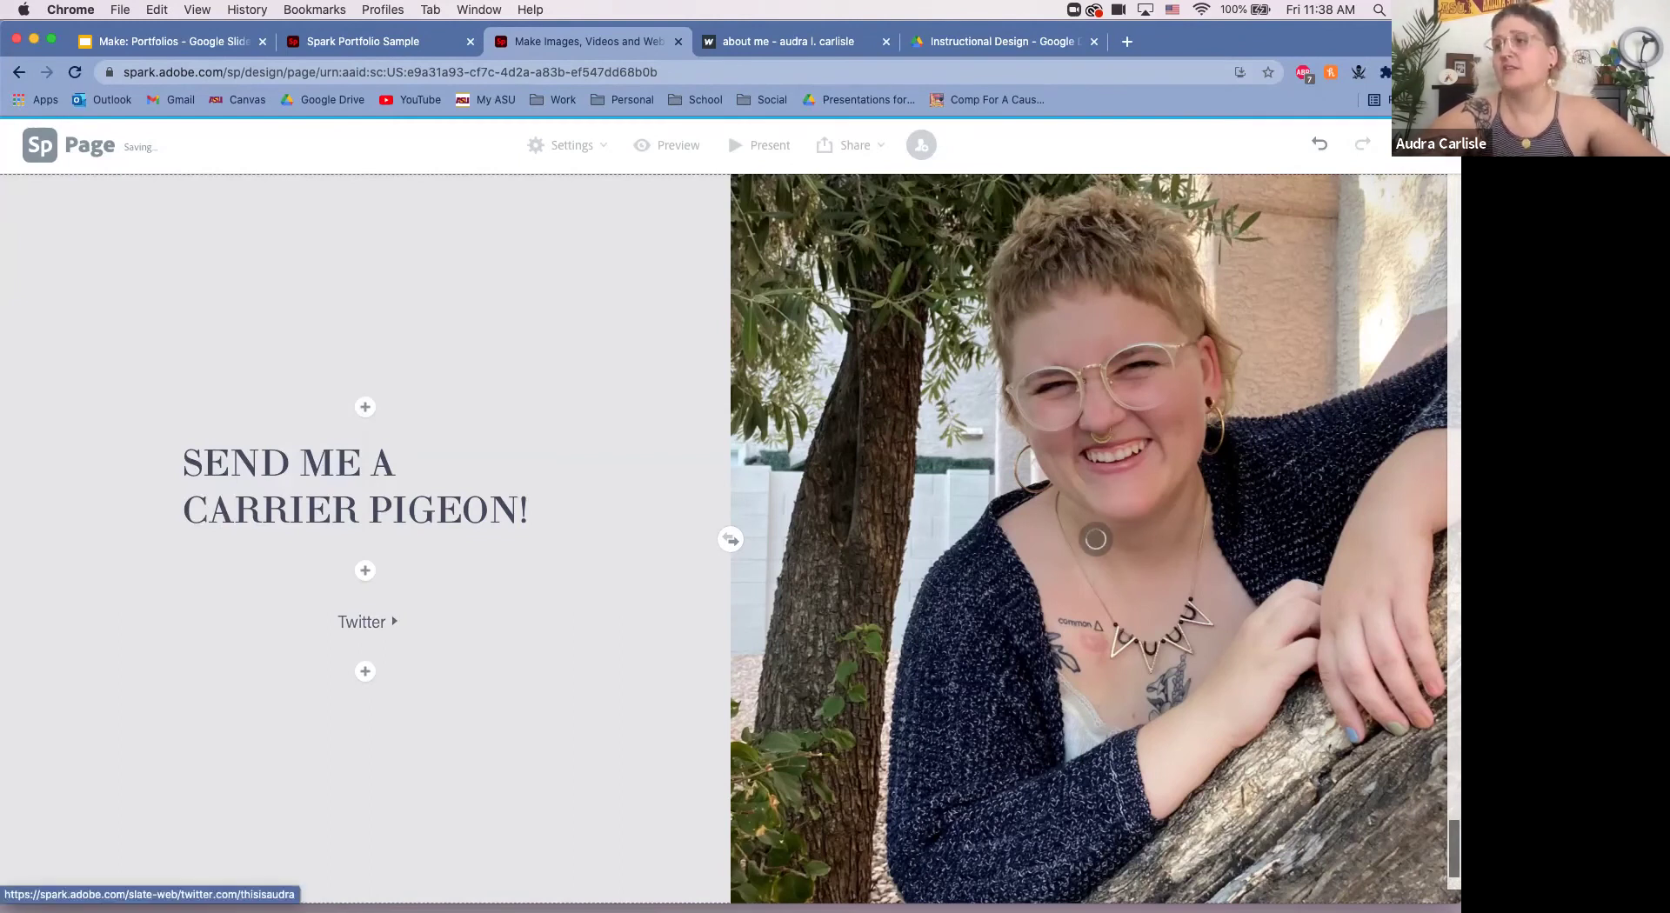
Step: Add a second button in the carrier pigeon section with the text Project Drive and center alignment
click(365, 570)
click(396, 609)
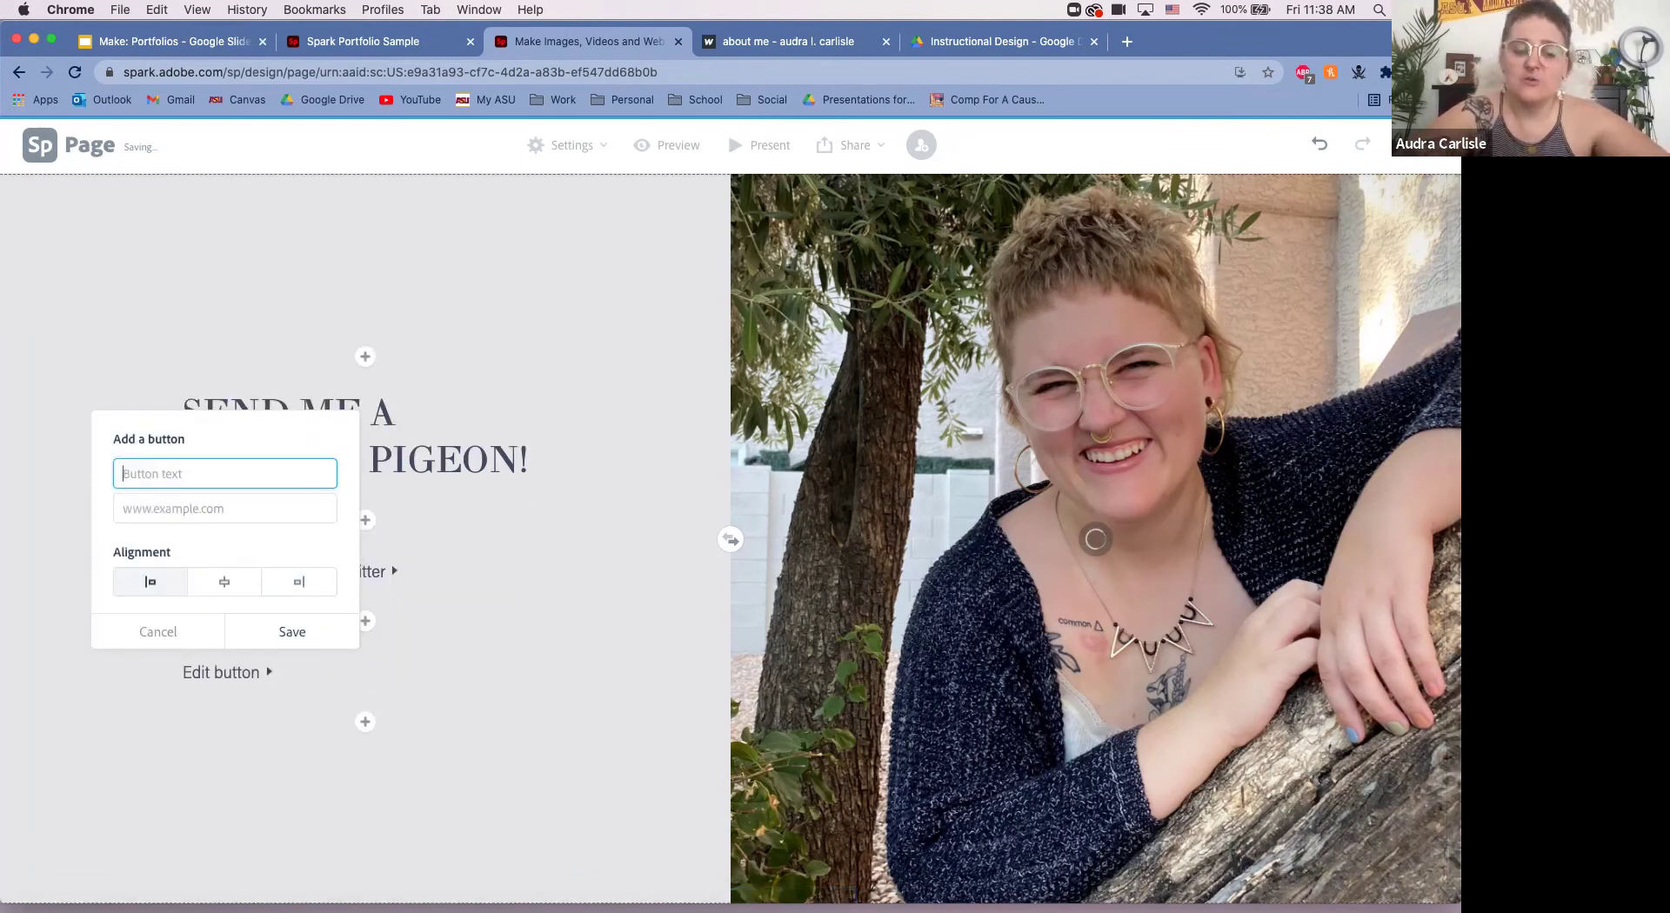
text(Dr)
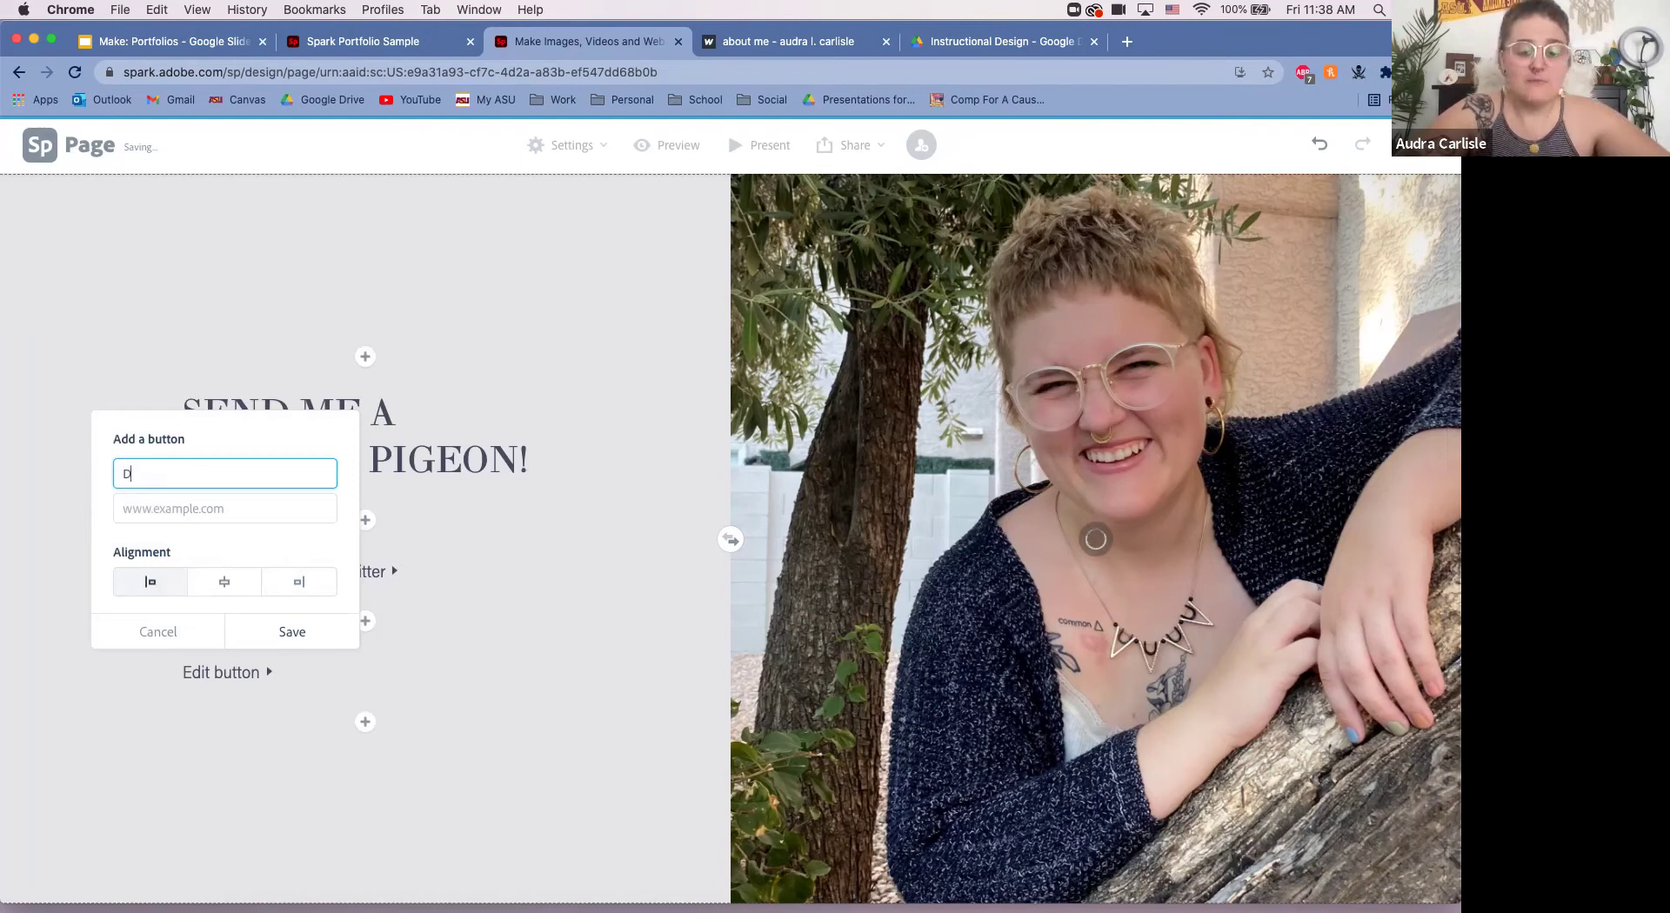
key(BackSpace)
key(BackSpace)
text(Google Drive)
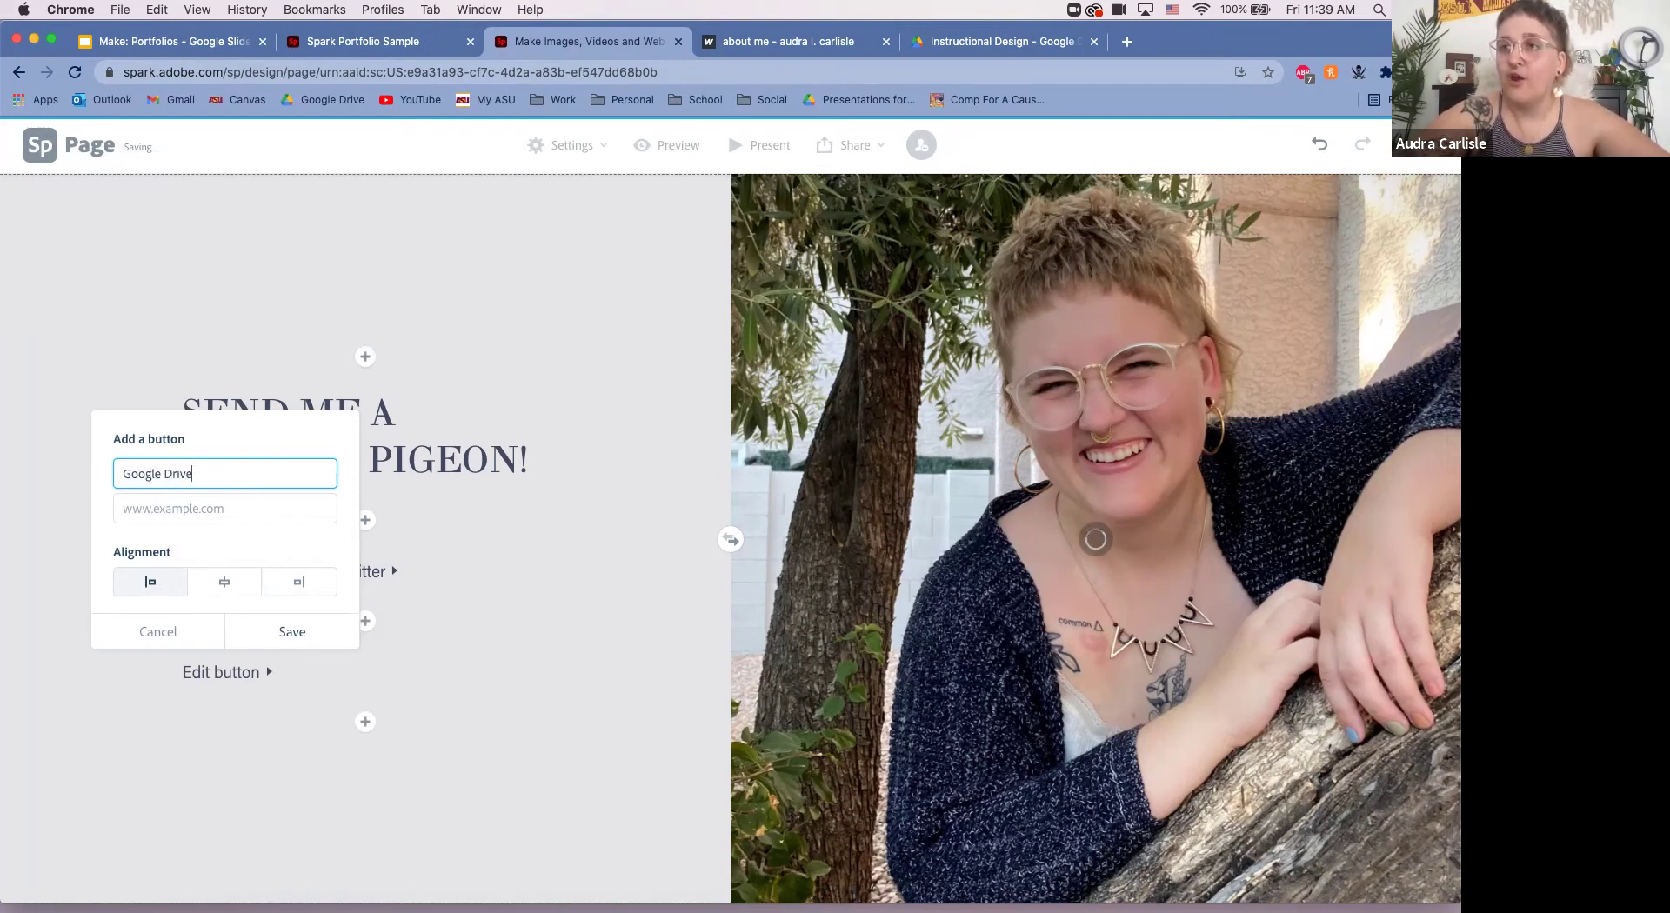
key(shift+alt+Left)
text(Pro)
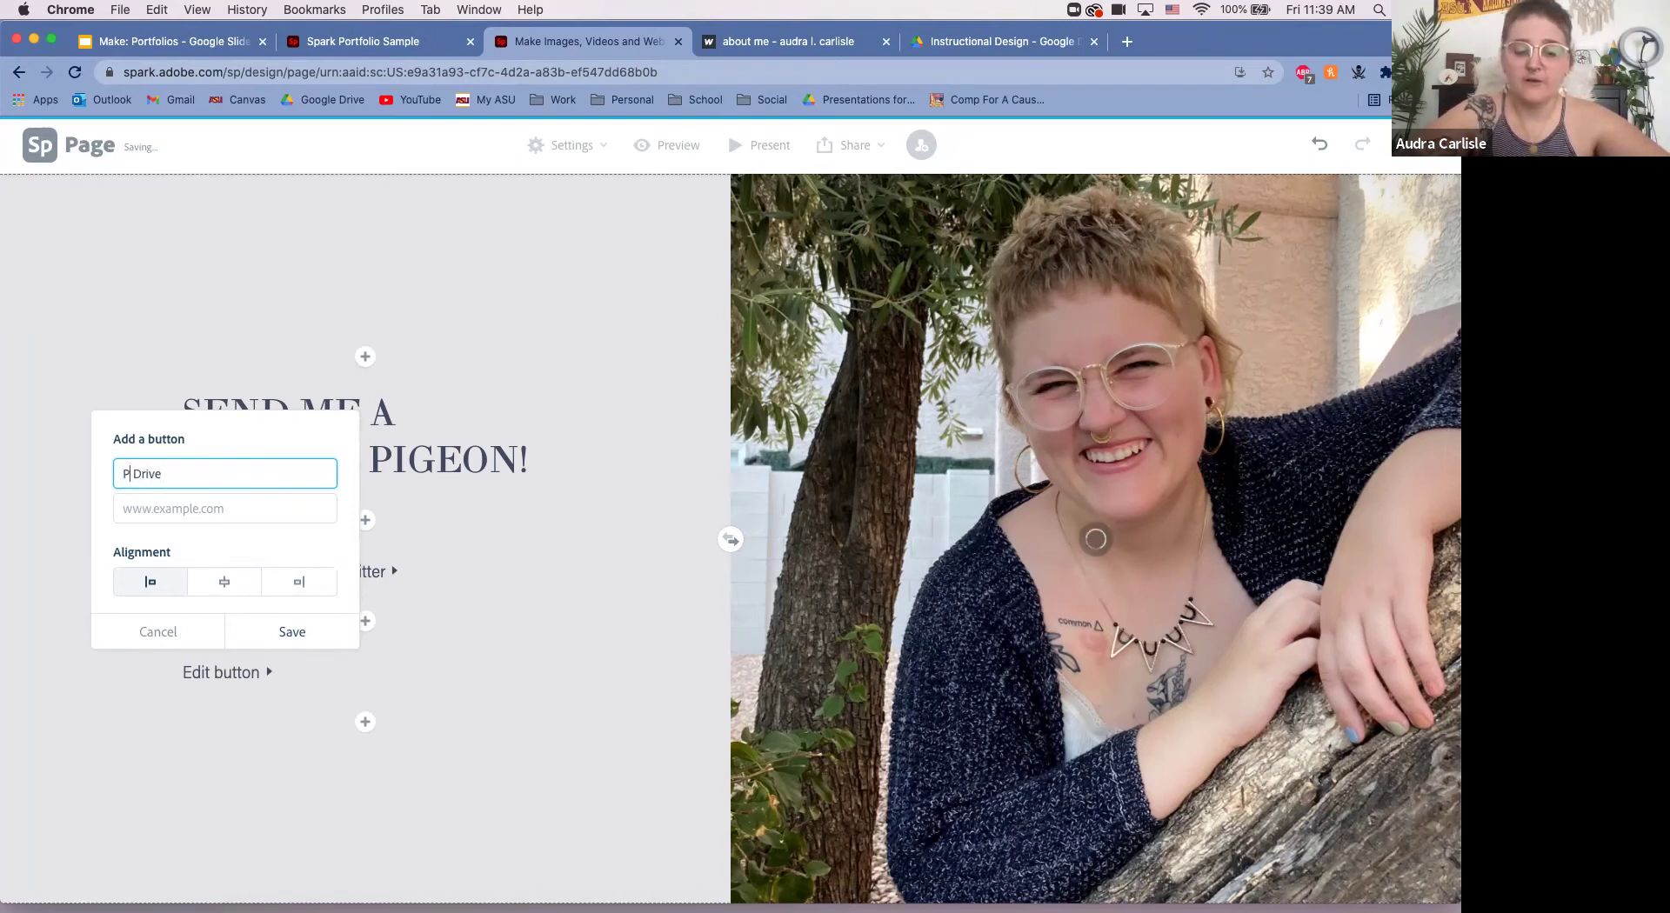
text(ject)
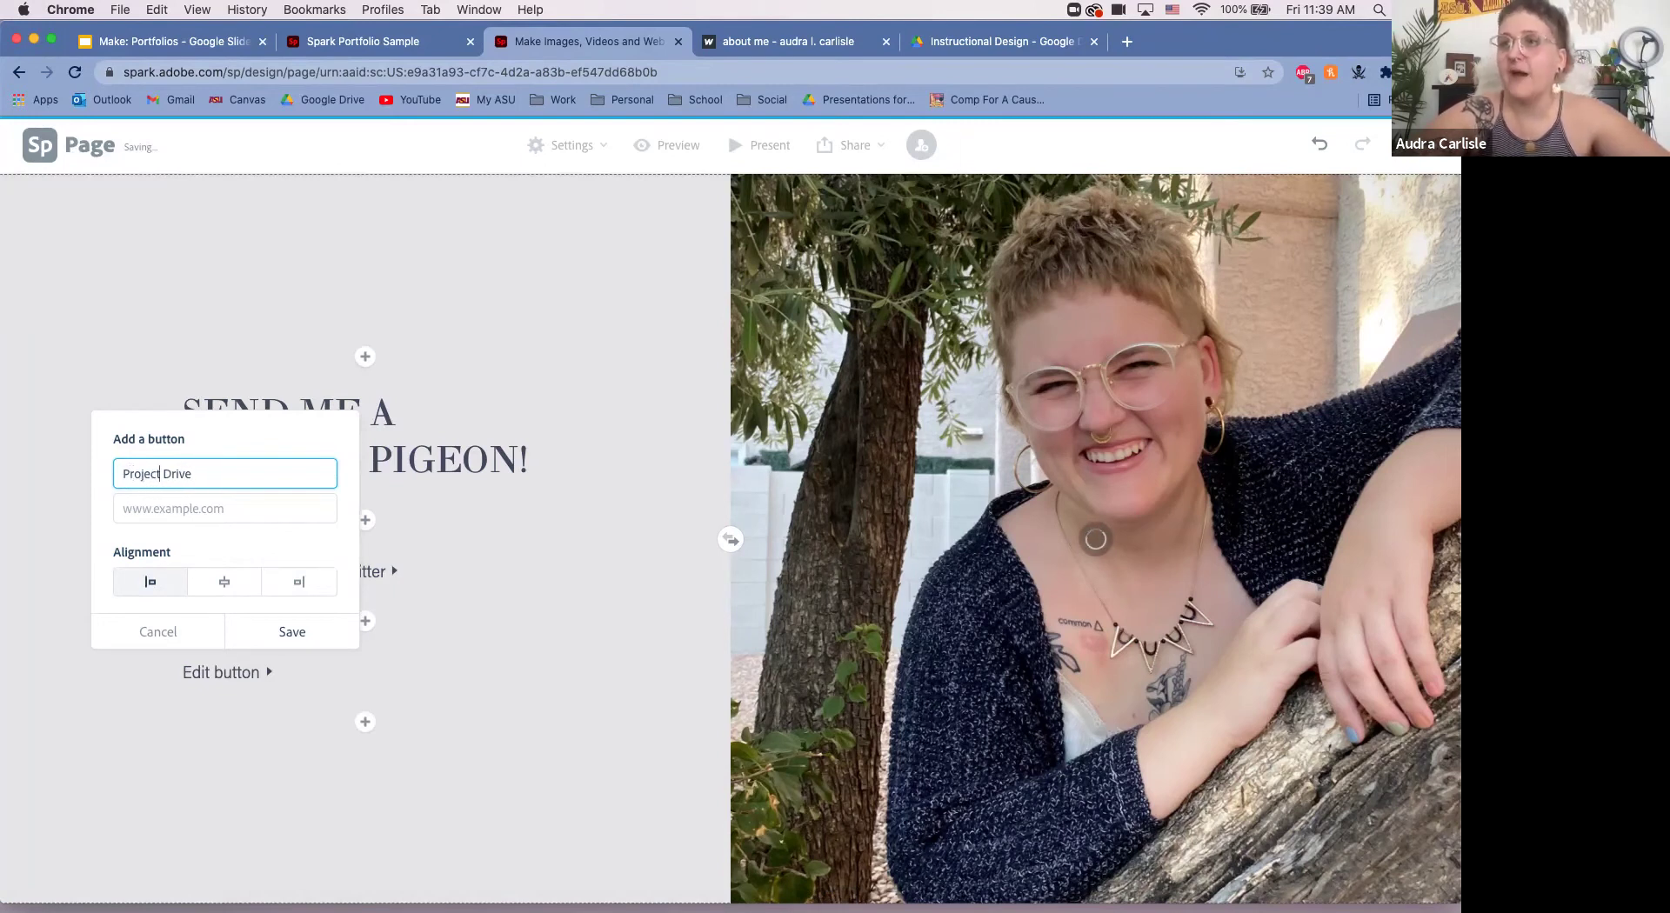
click(225, 582)
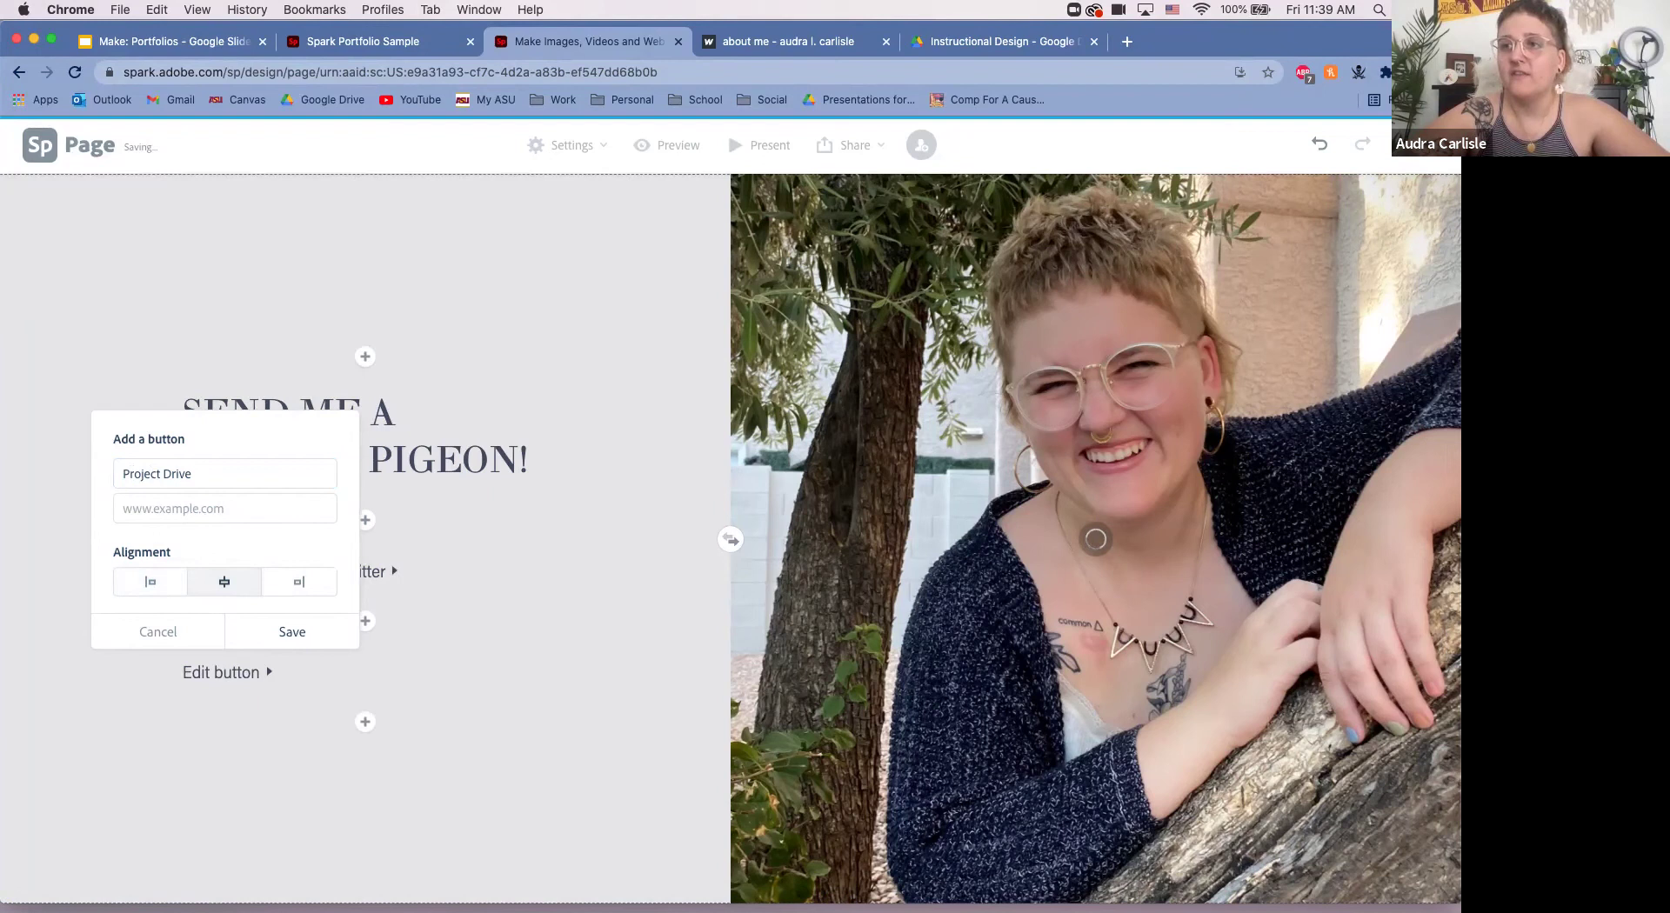
Step: Switch to Google Drive and copy the sharing link of the Instructional Design folder for the button's address
click(225, 507)
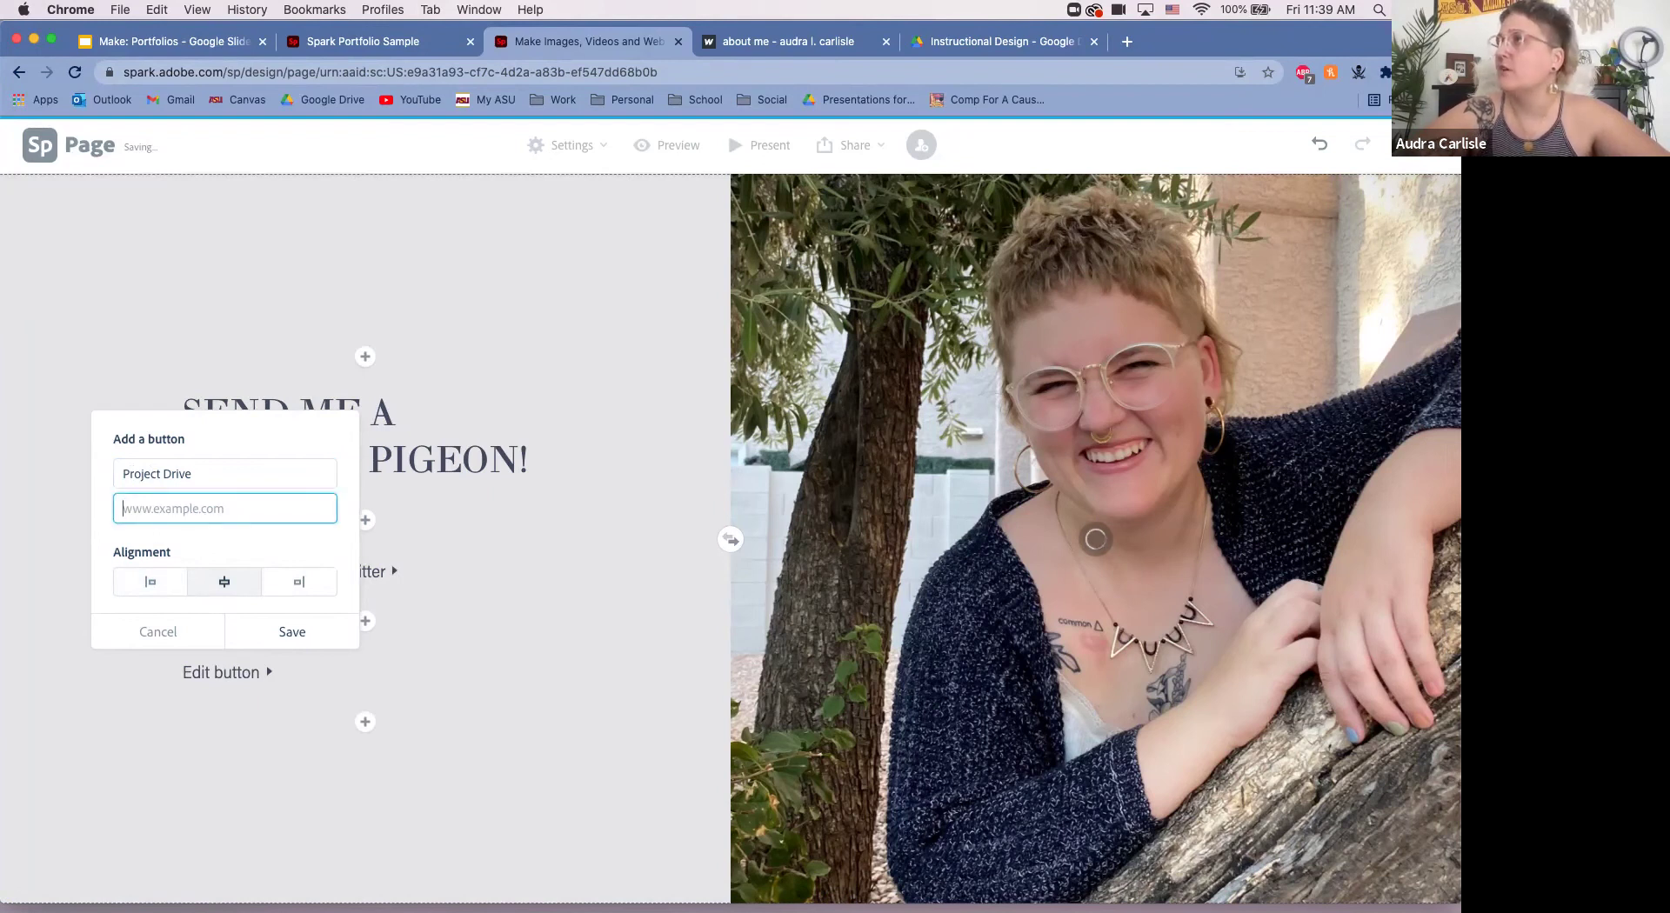
click(957, 41)
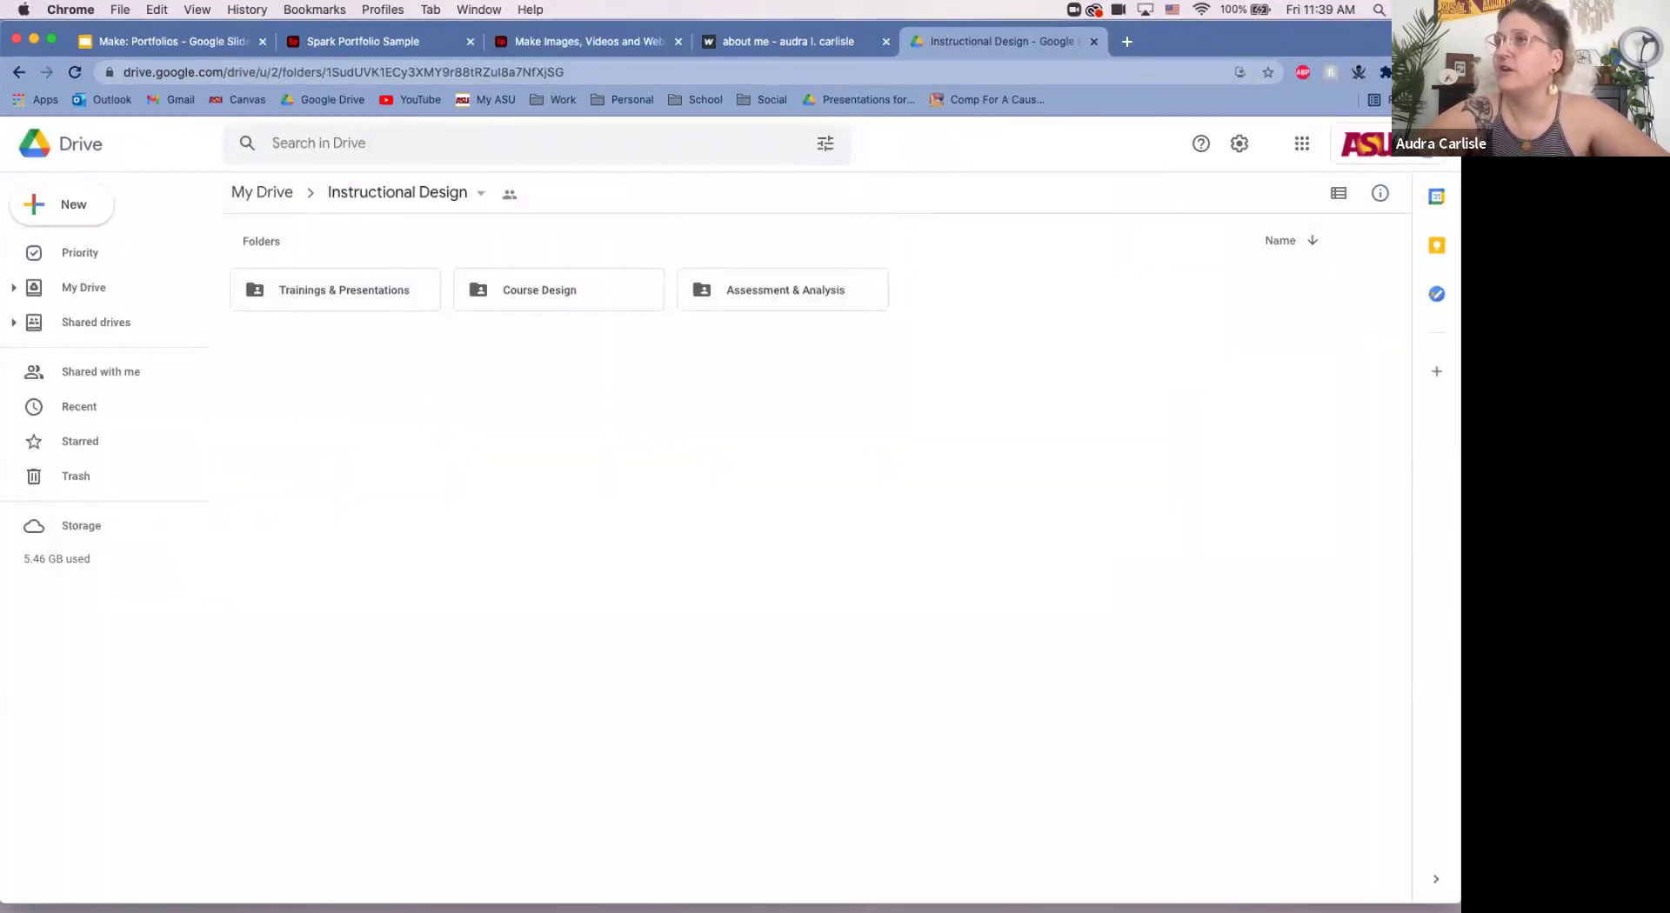
click(511, 194)
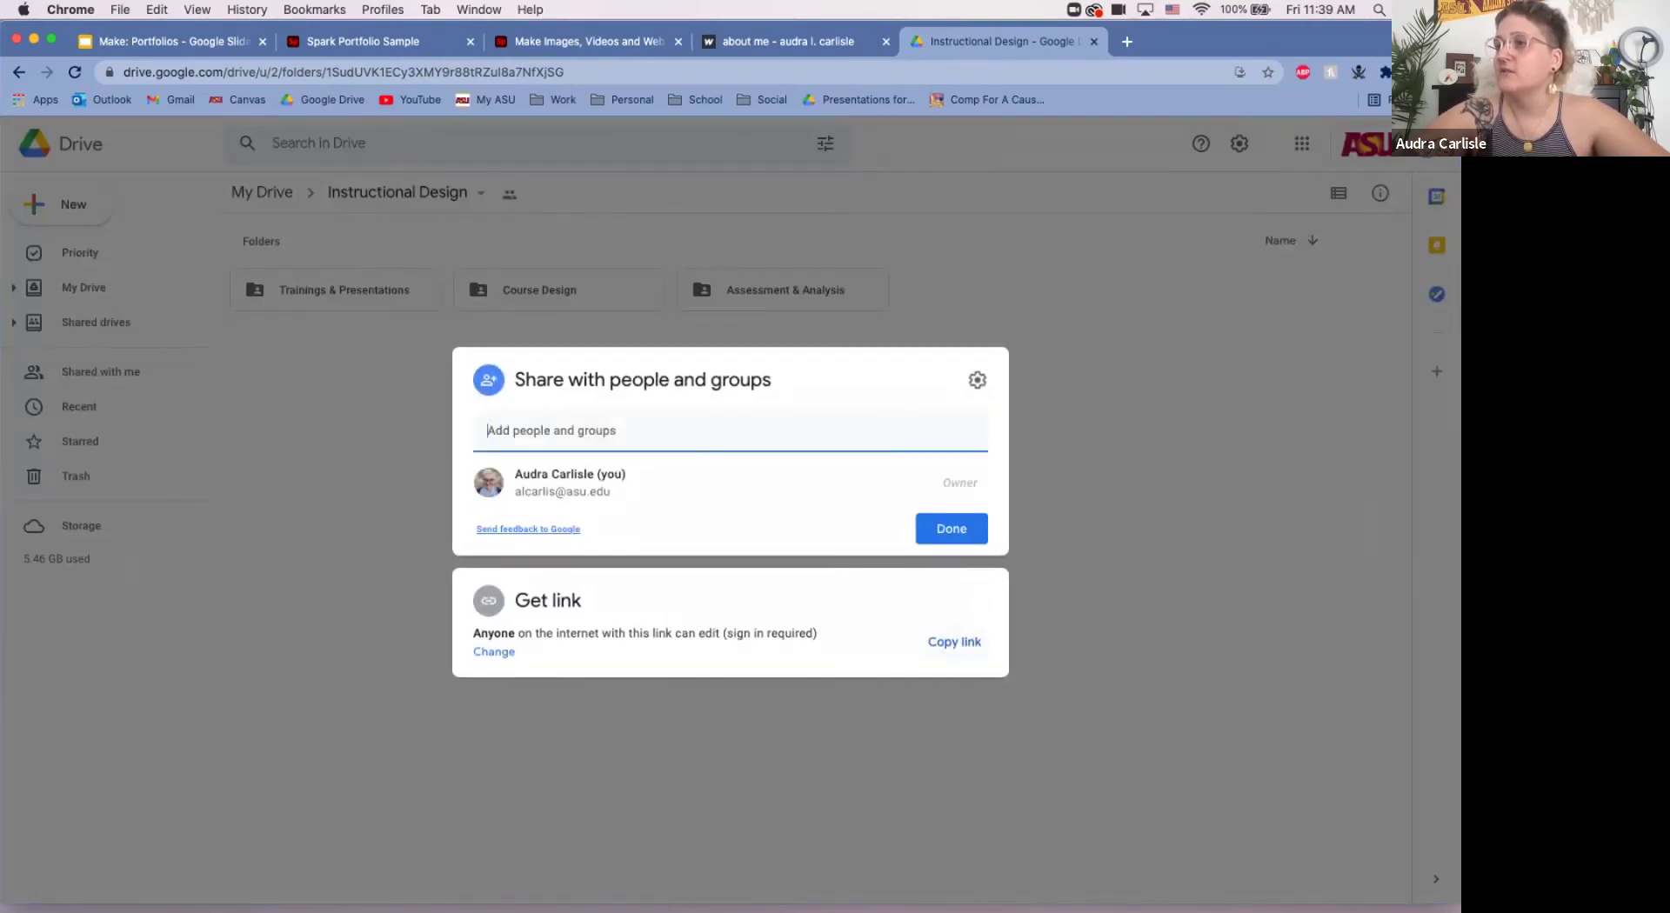
click(954, 642)
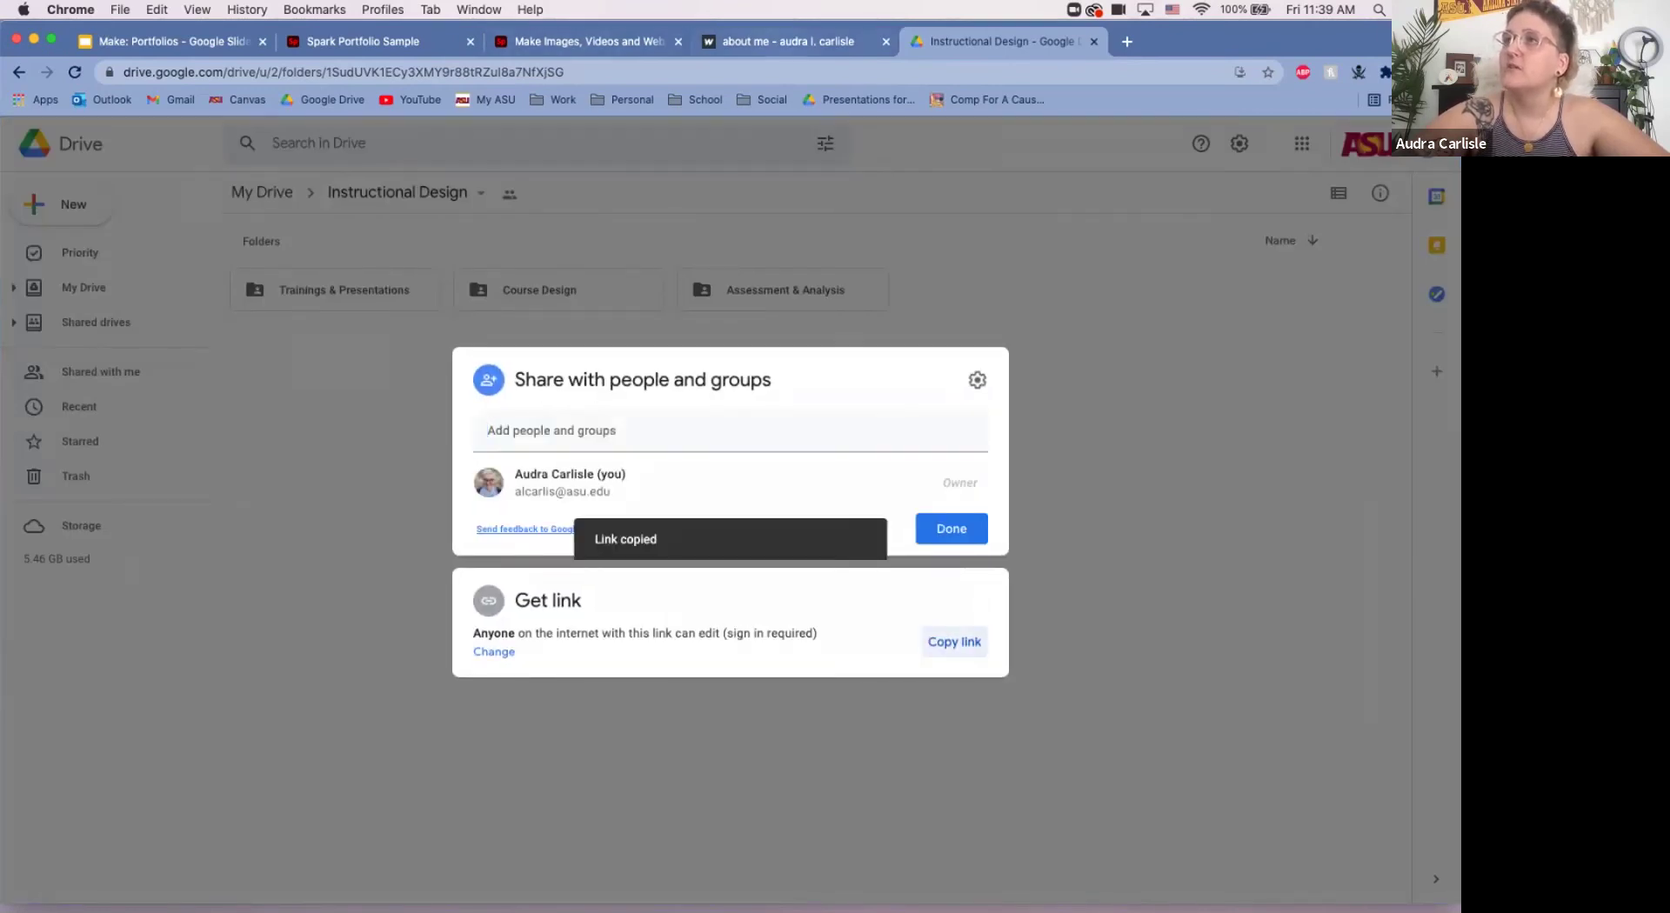
Step: Return to the Adobe Spark page editor, paste the copied folder link as the Project Drive button's address and save it
click(787, 40)
key(super+2)
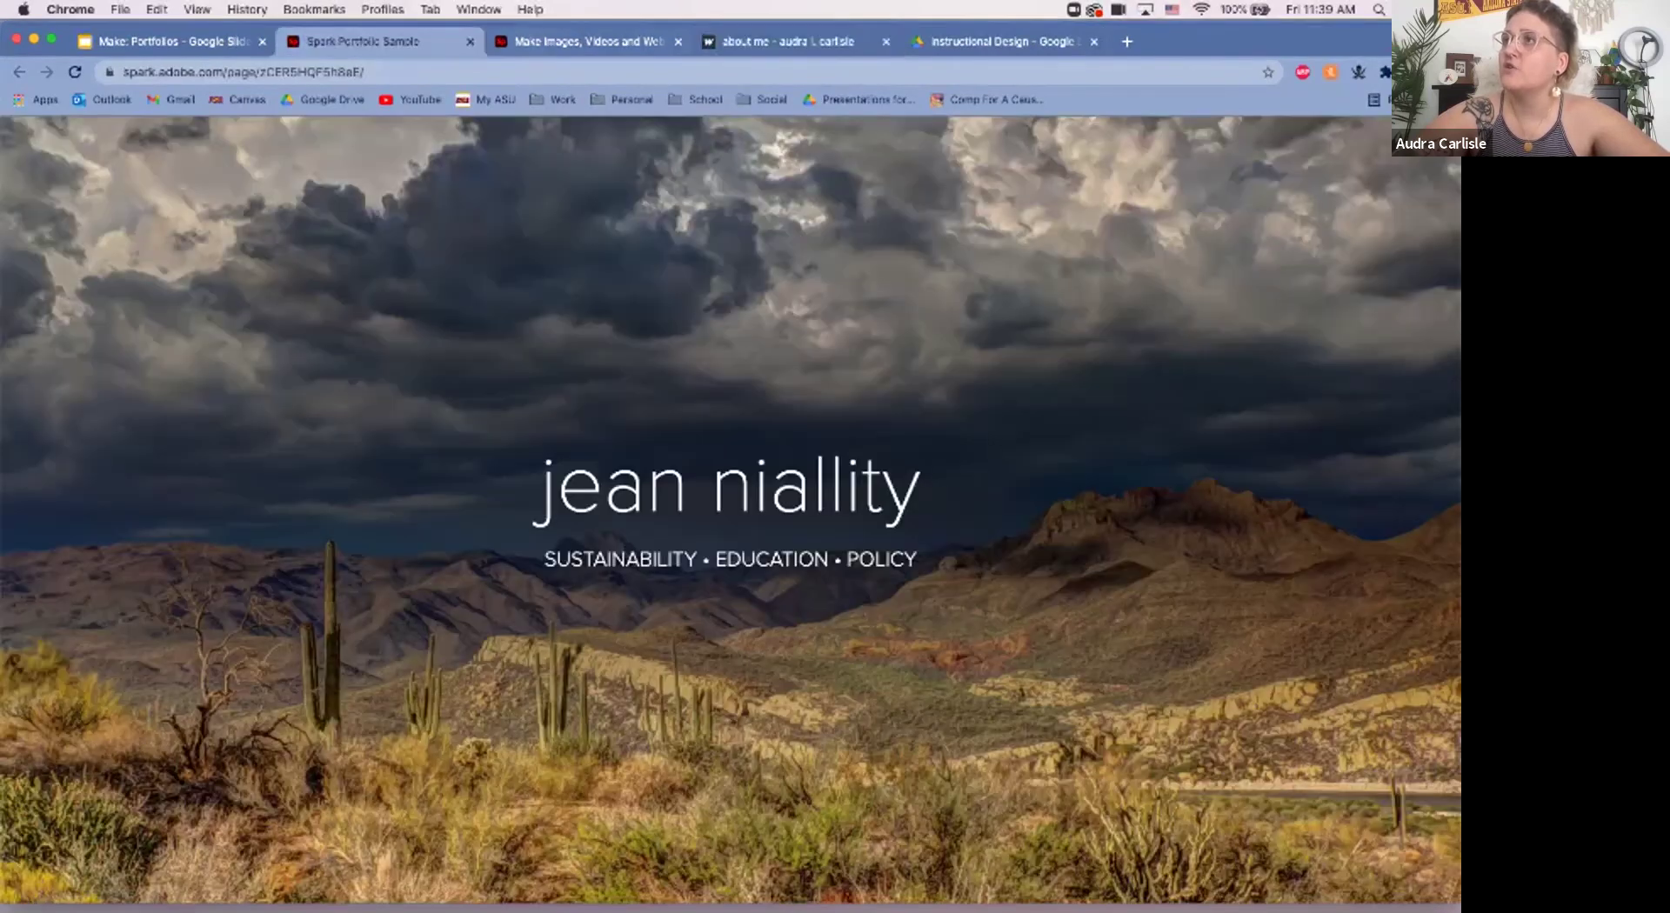
key(super+3)
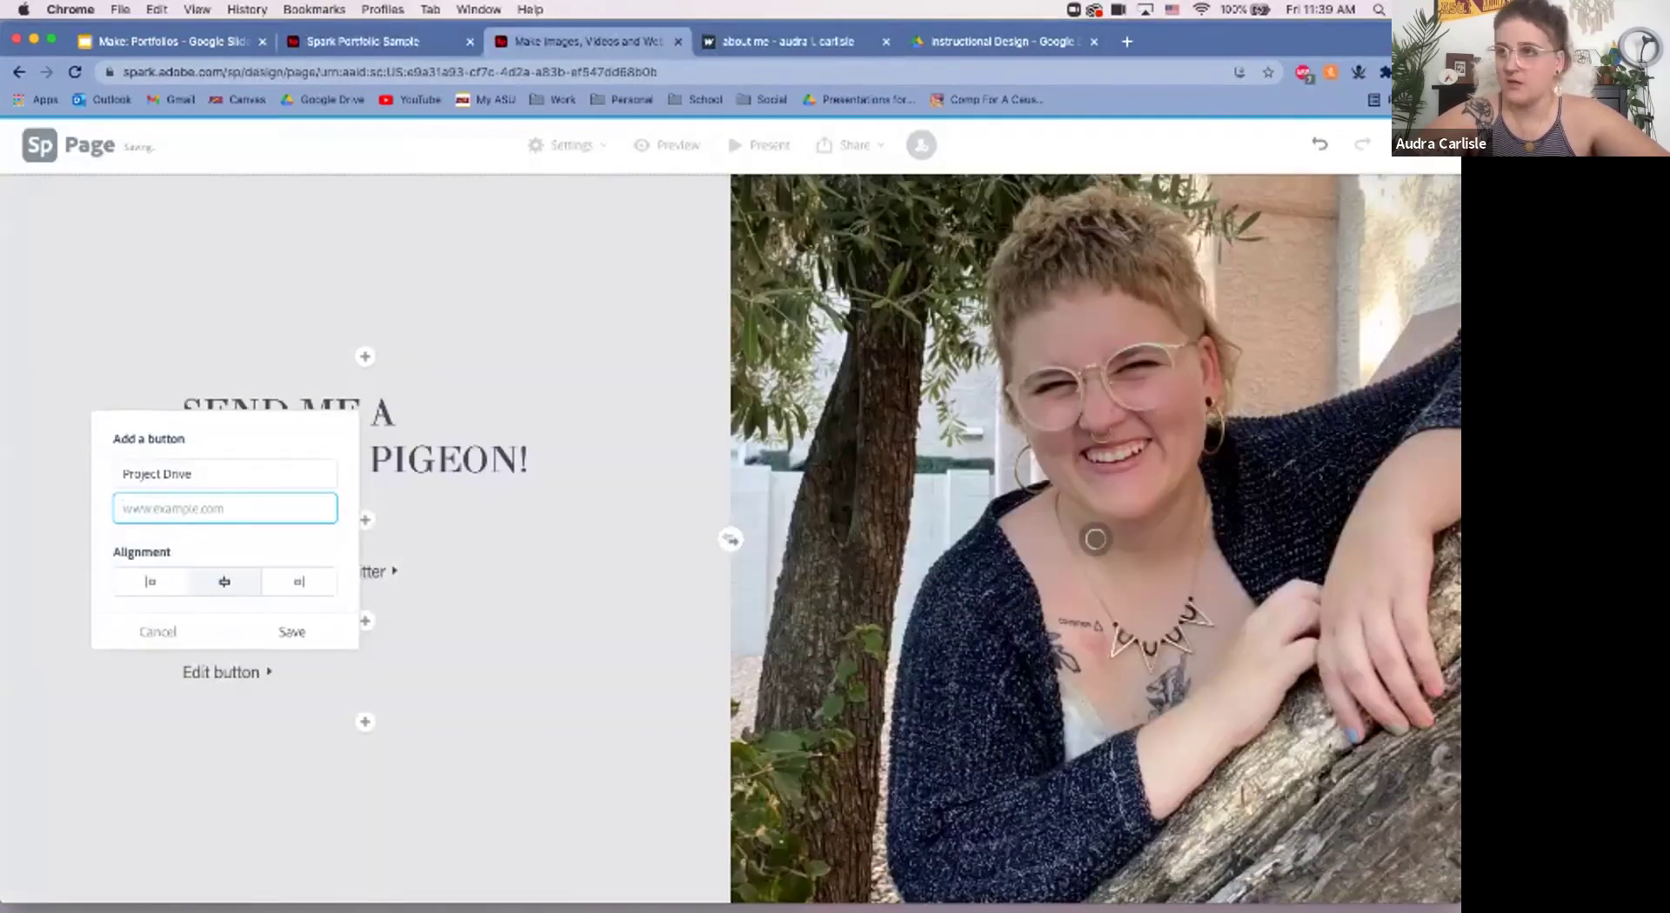
key(super+v)
key(Return)
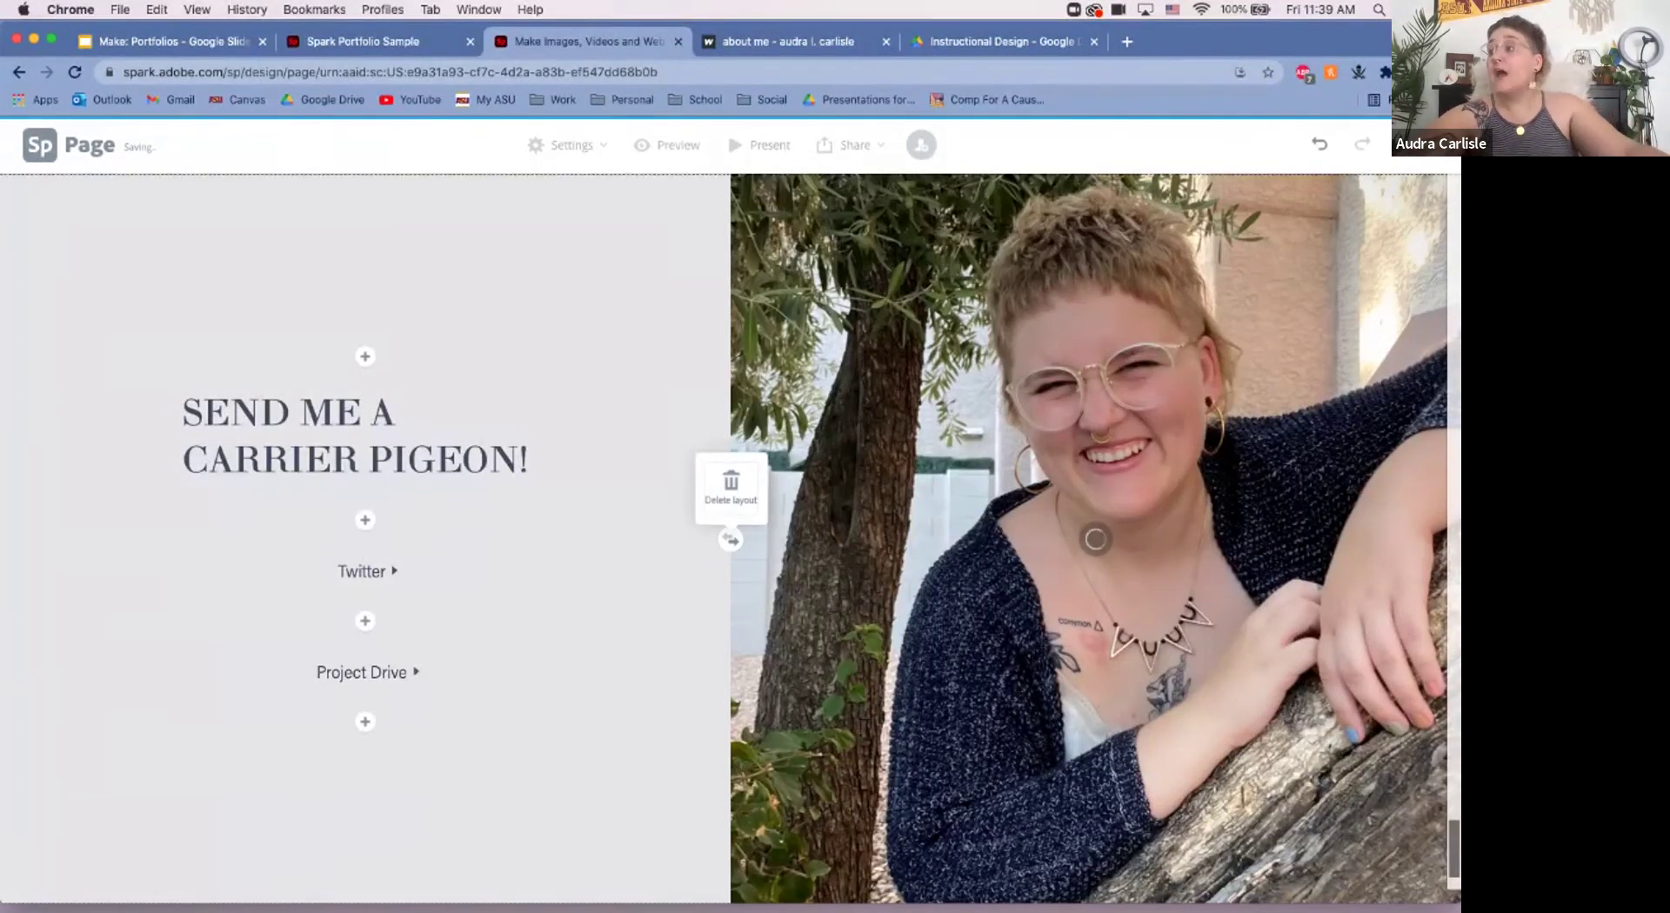
Step: Try to delete the entire glideshow from its mountain lake photo
scroll(1095, 539, up, 10)
scroll(730, 539, up, 10)
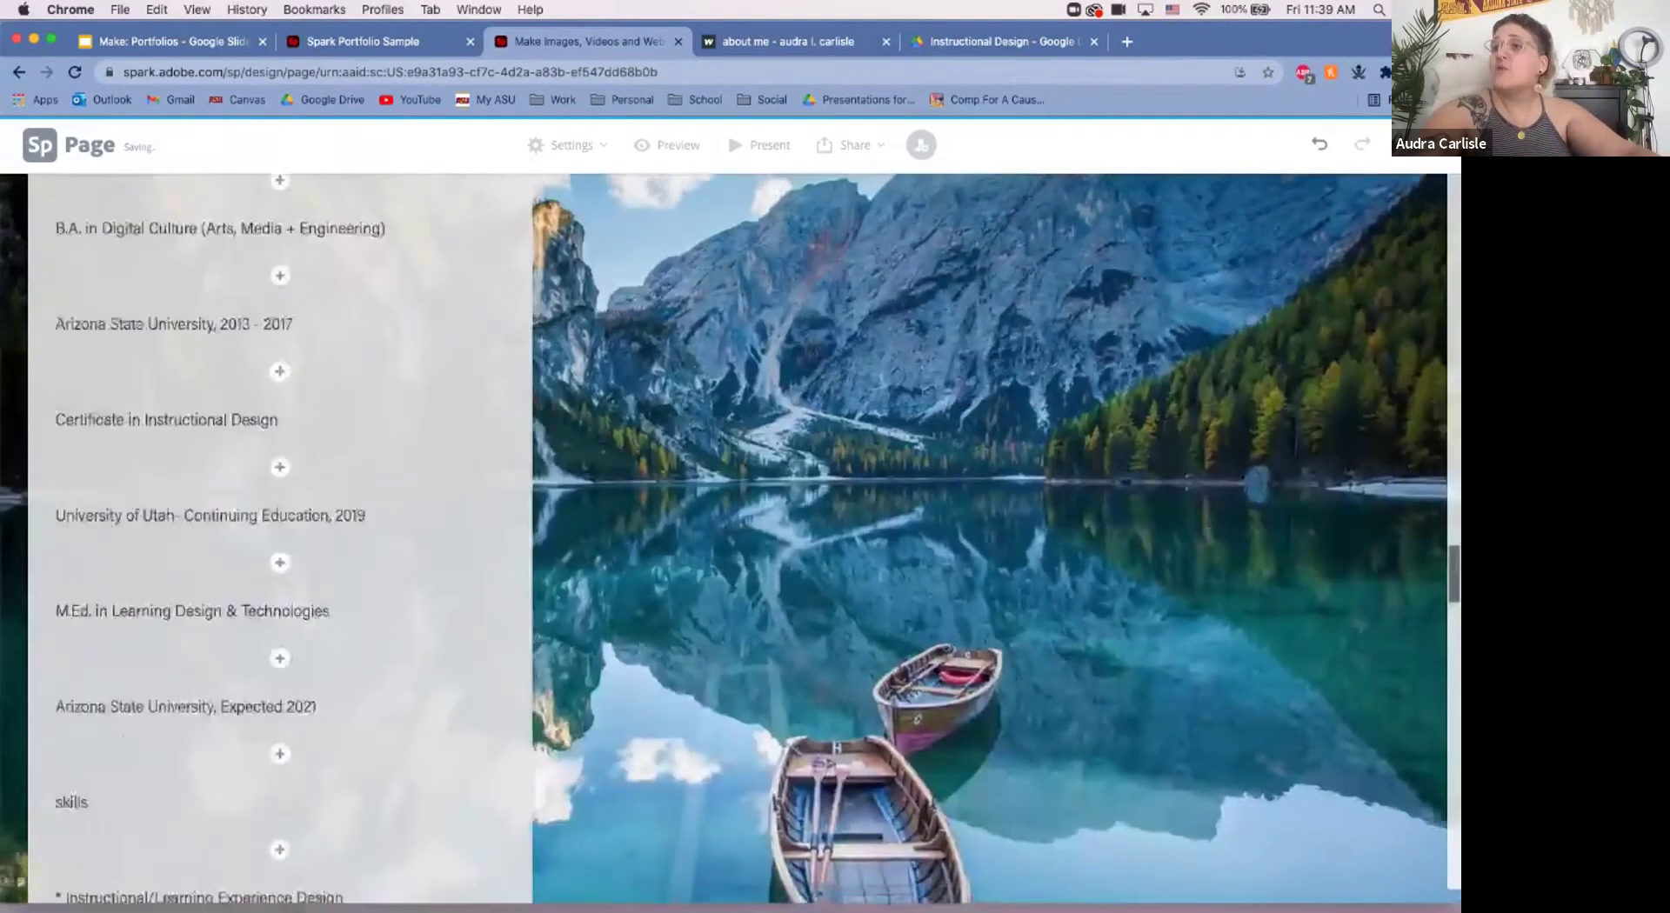
scroll(730, 539, down, 5)
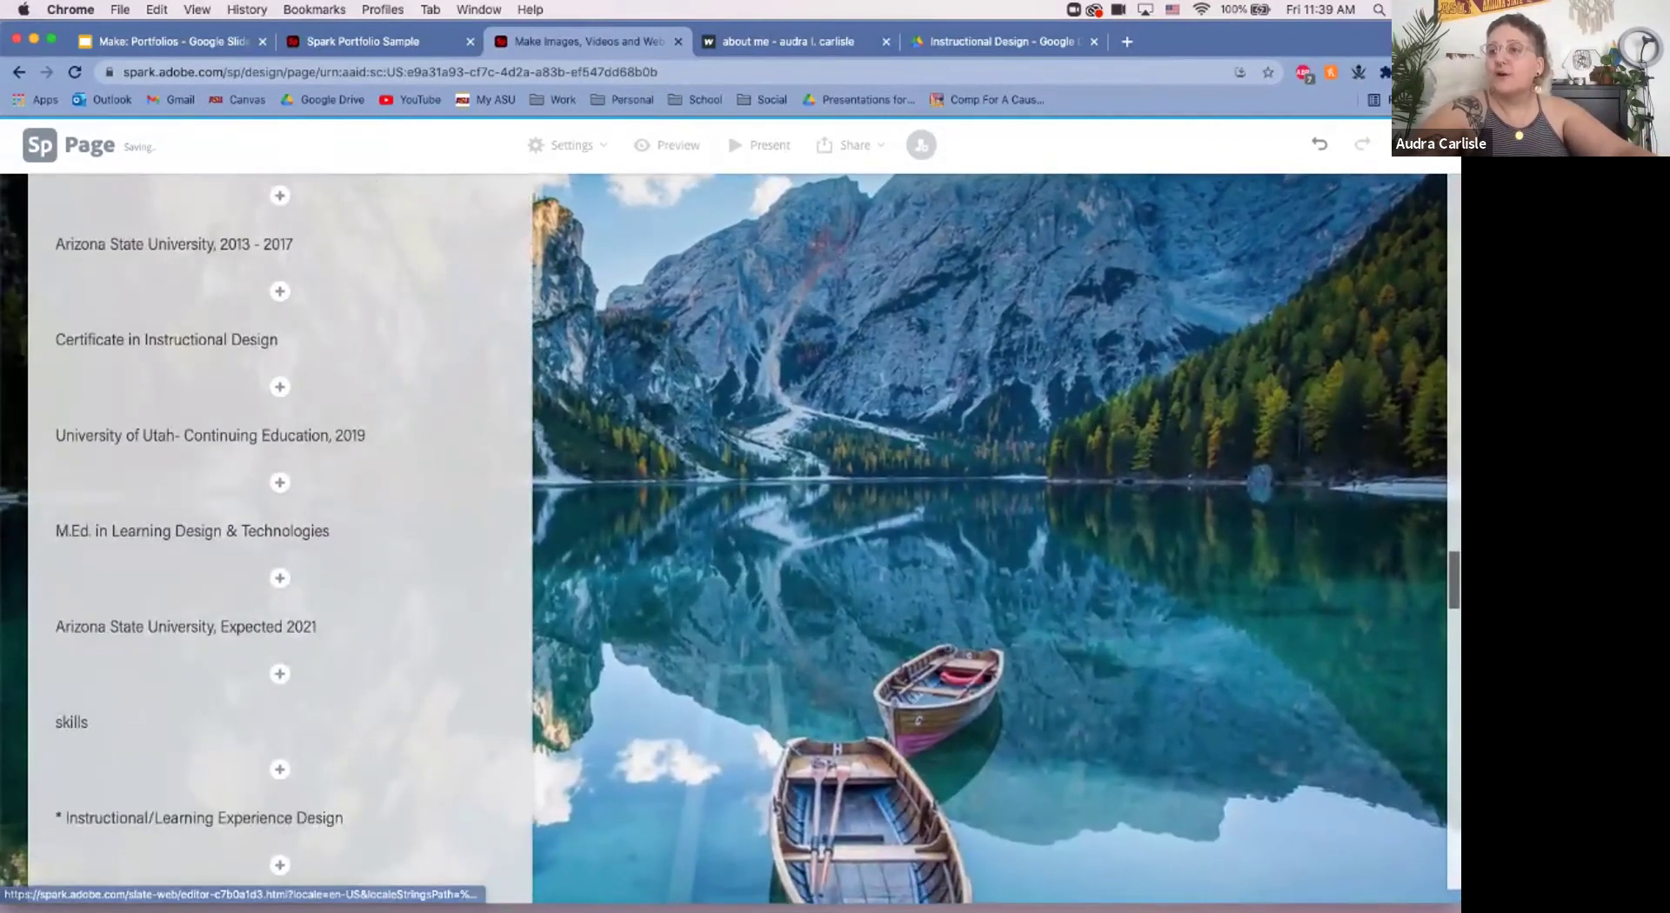
scroll(731, 539, up, 8)
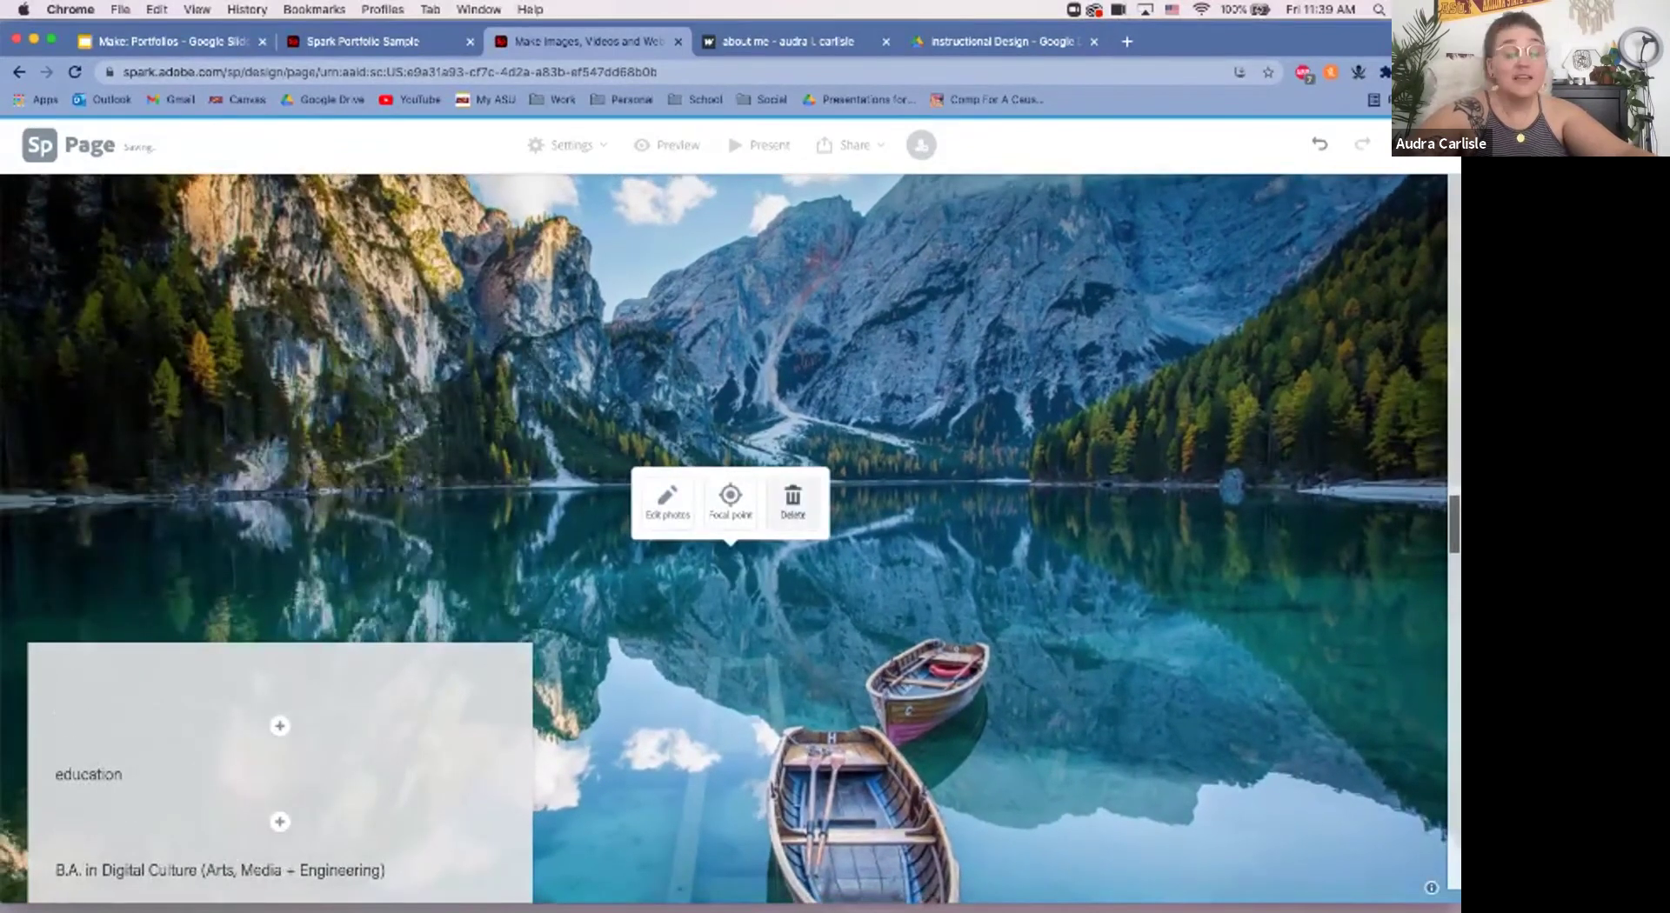
click(792, 503)
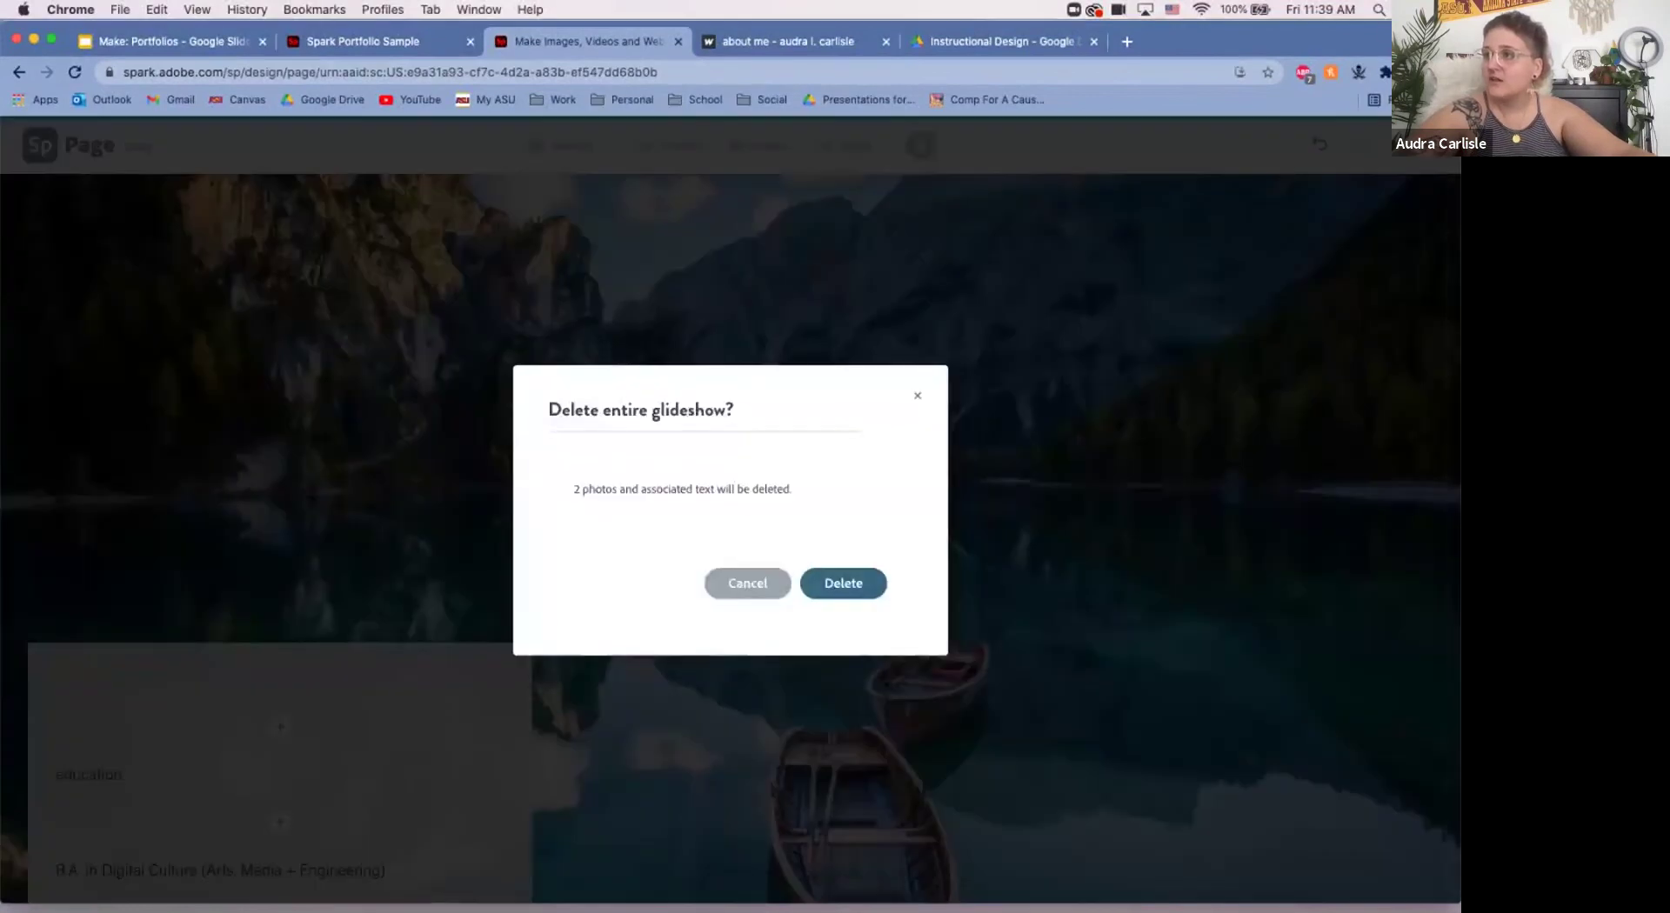
click(843, 583)
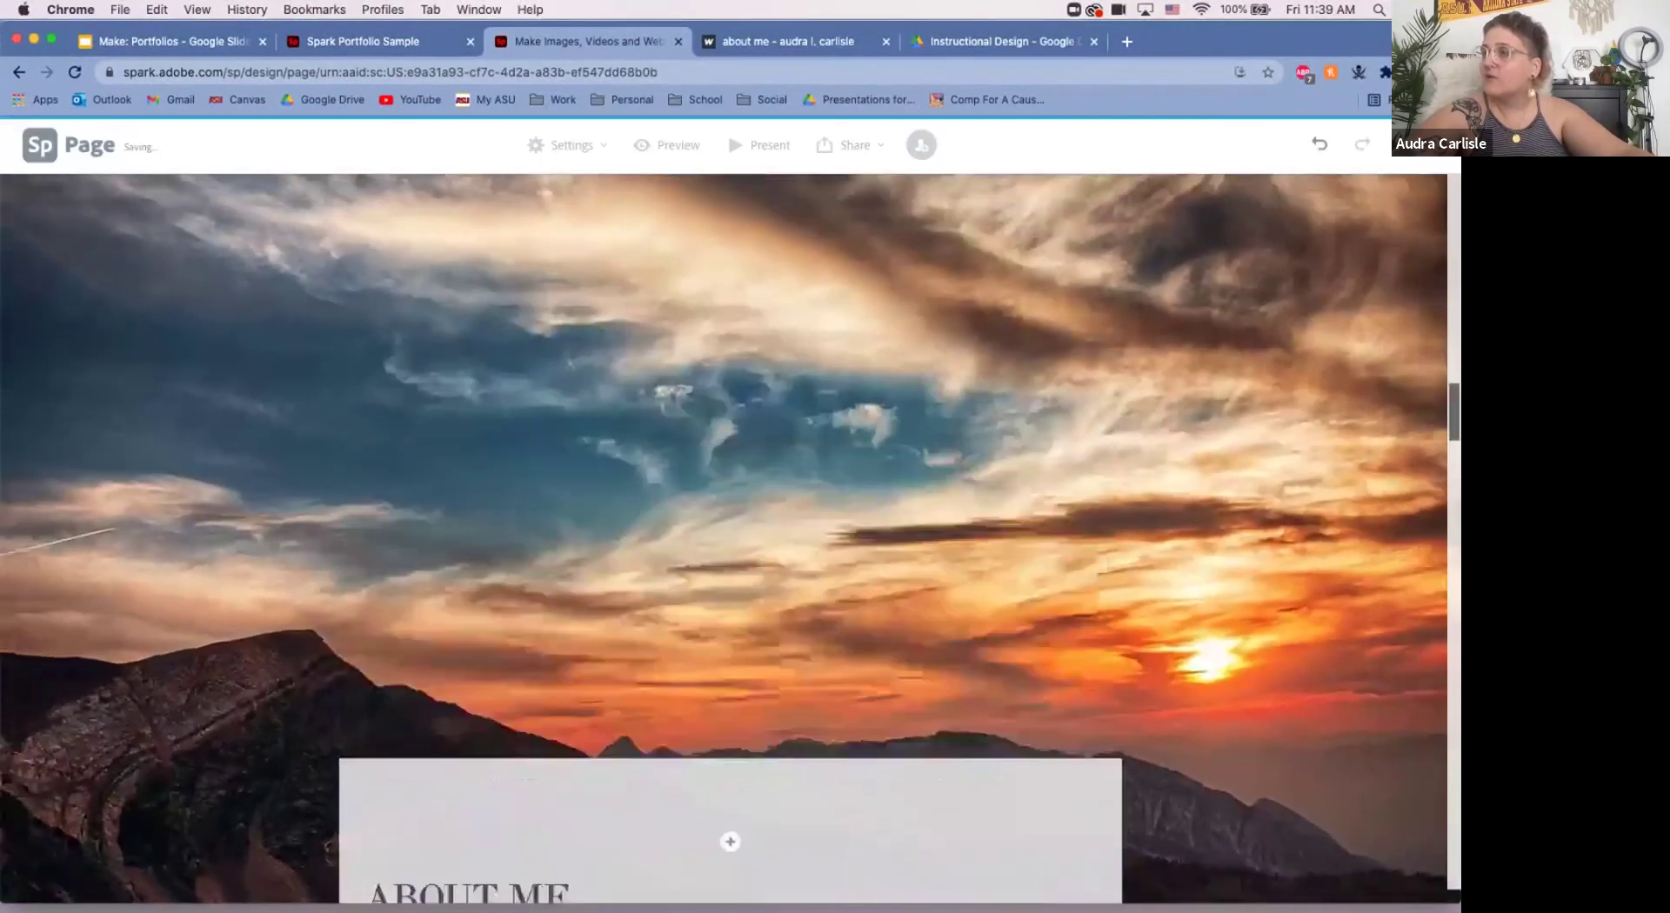
Step: Edit the glideshow to delete the mountain lake photo with the boats, keeping the sunset photo, and save the change
click(671, 498)
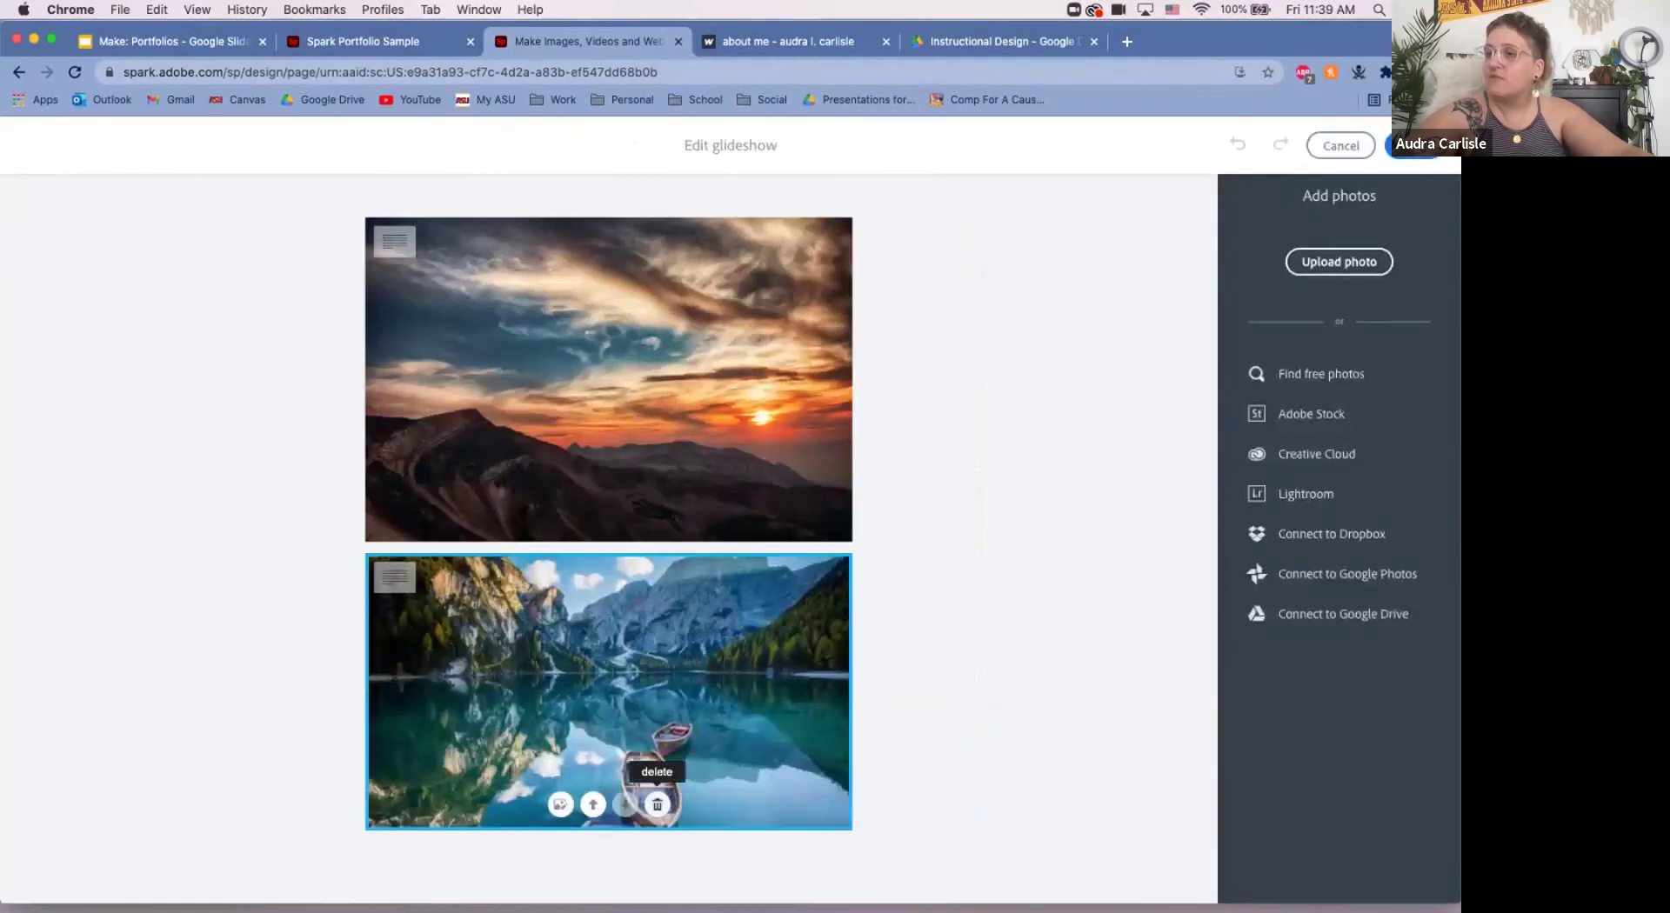
click(657, 805)
click(843, 583)
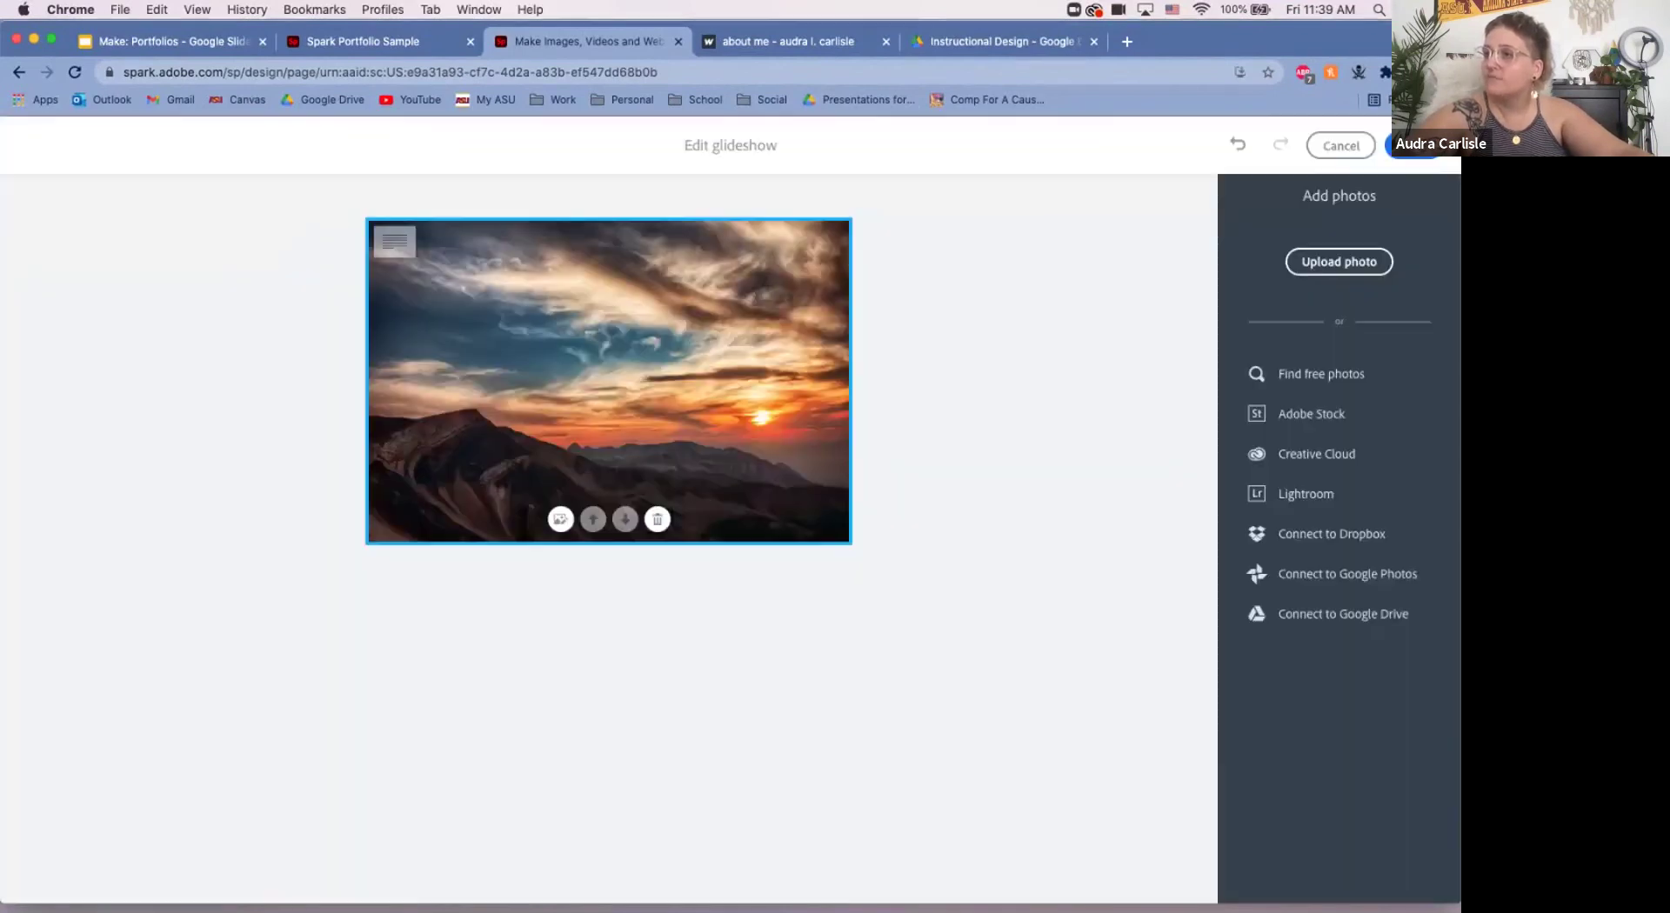
click(1422, 146)
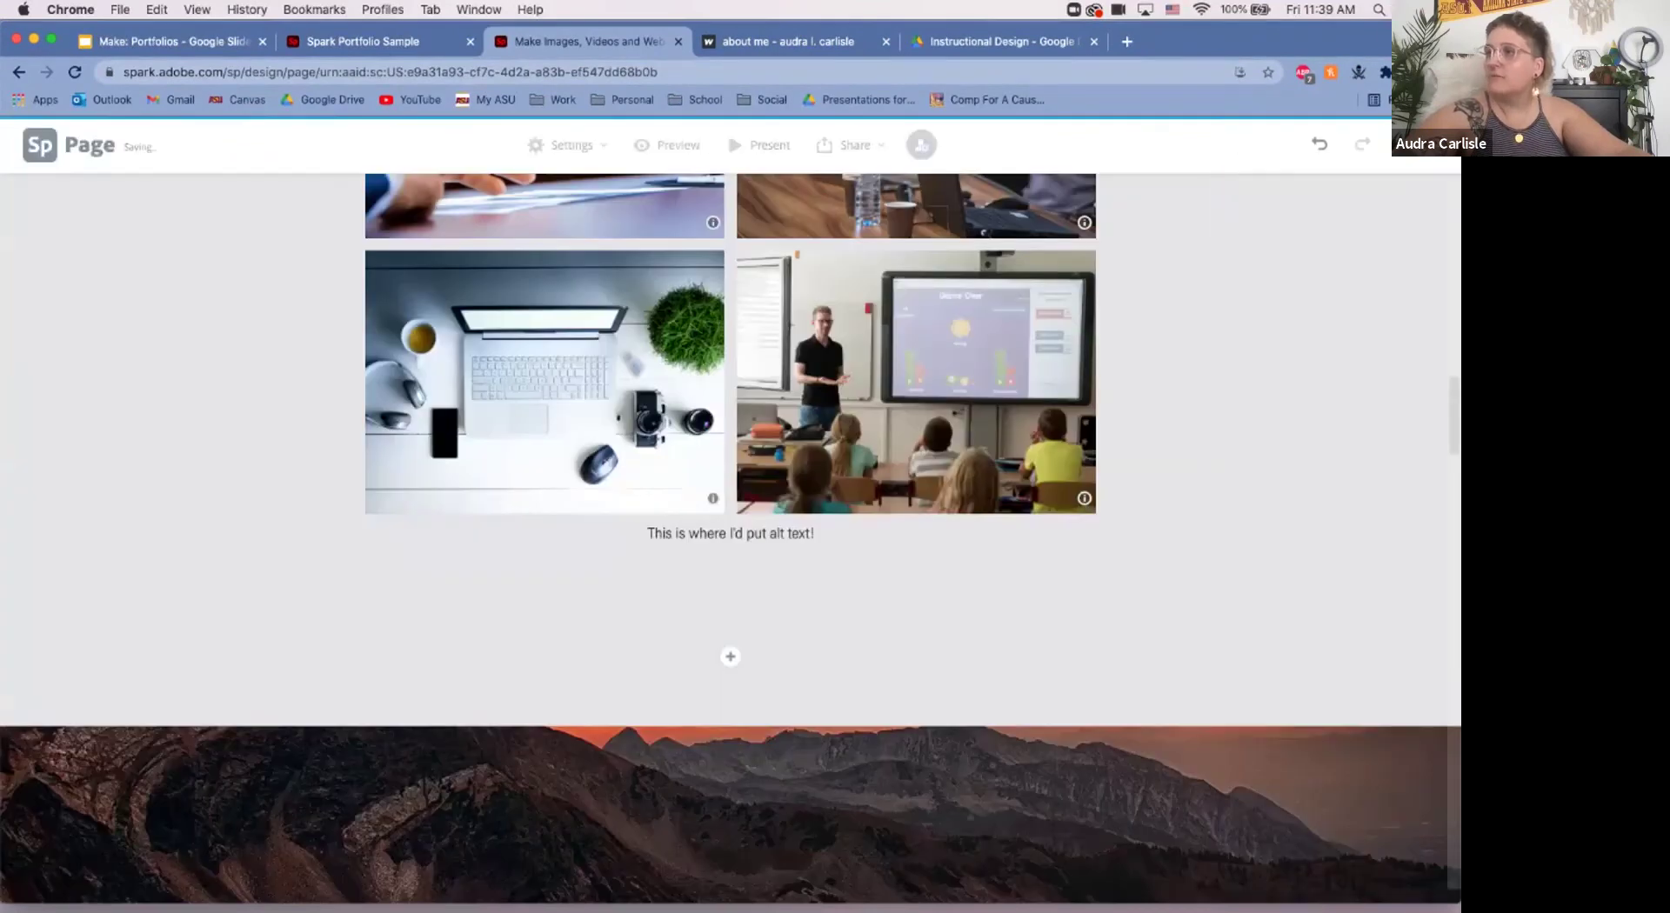
Step: Review the page from the title section through the introduction, photo grid and About Me glideshow, and switch to the Spark Portfolio Sample page
scroll(730, 539, up, 20)
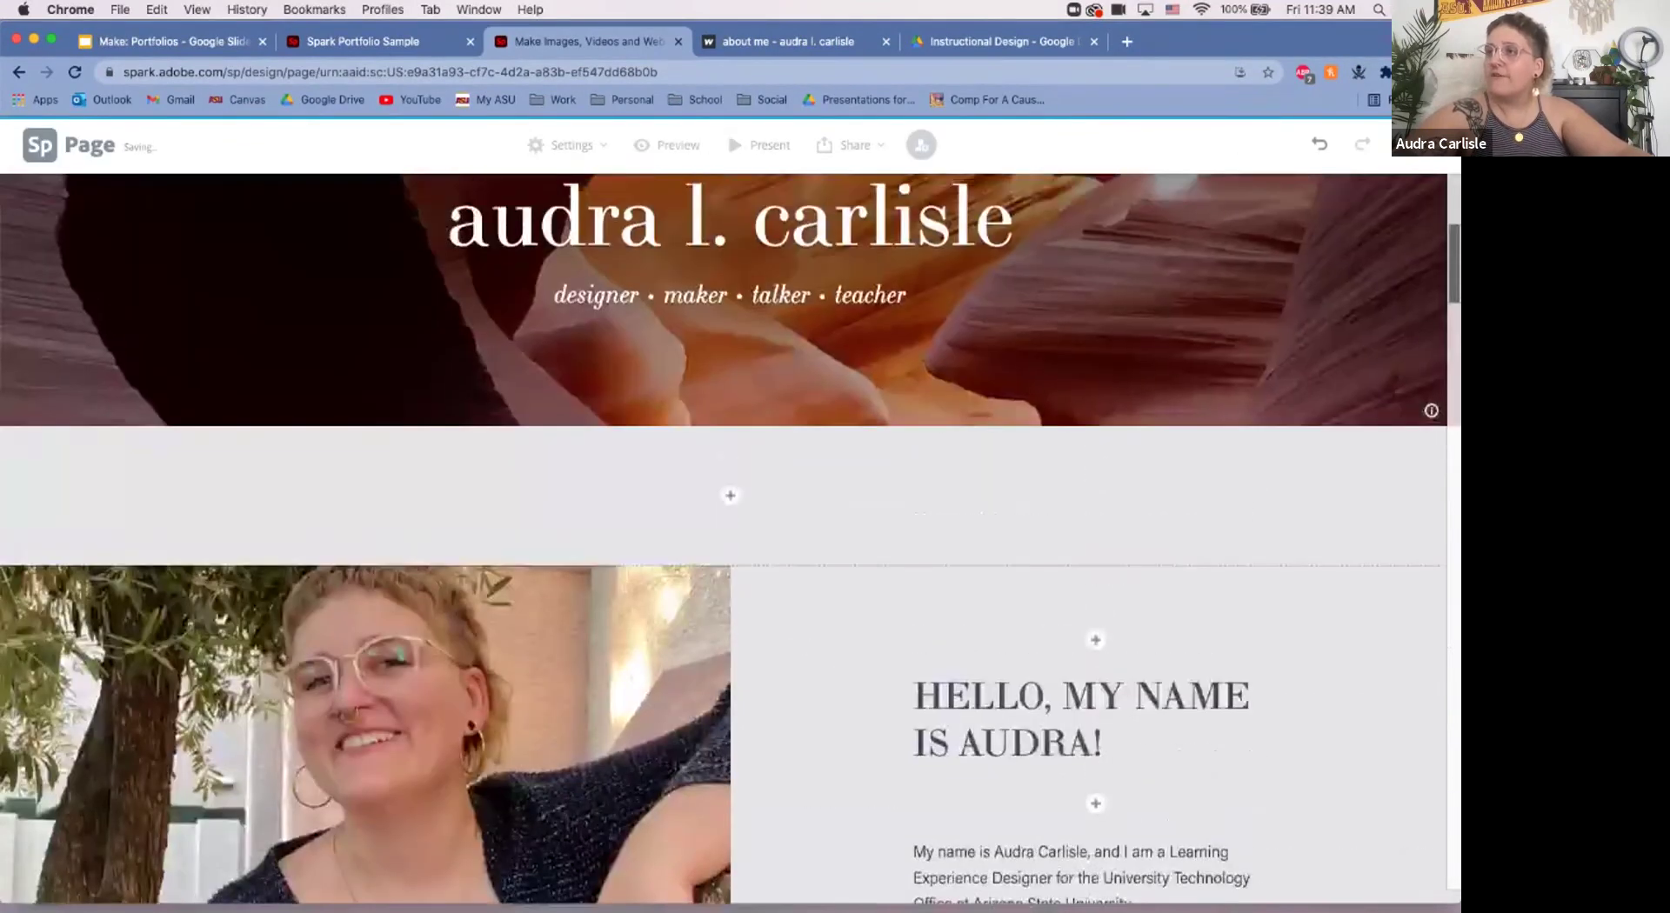
scroll(731, 539, down, 10)
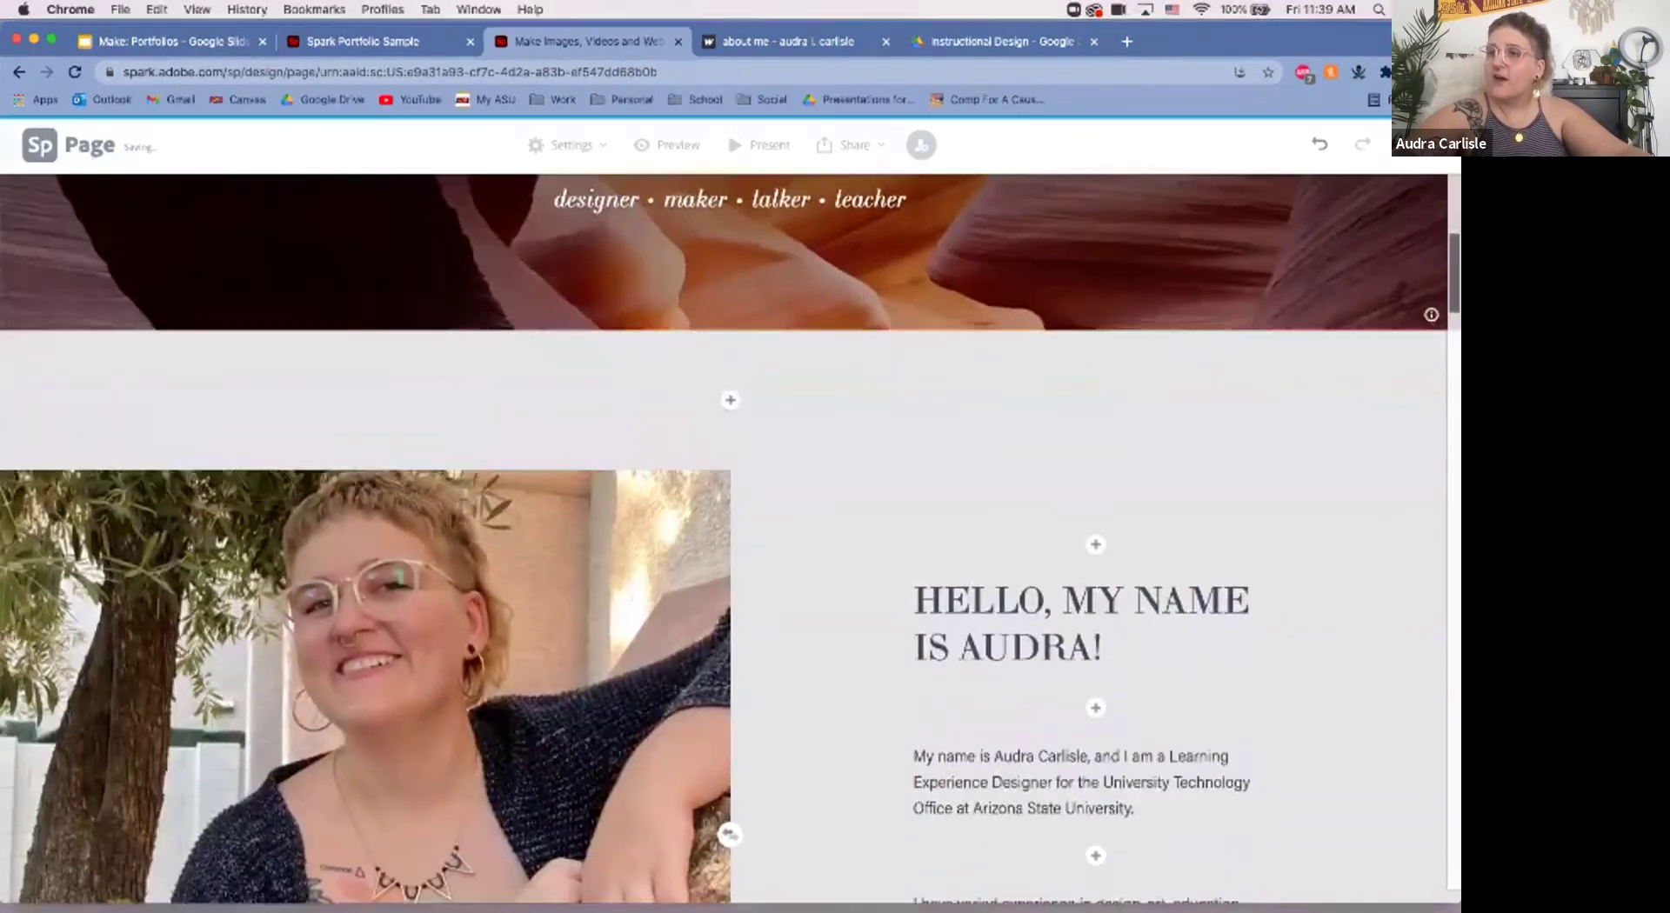
scroll(729, 606, down, 2)
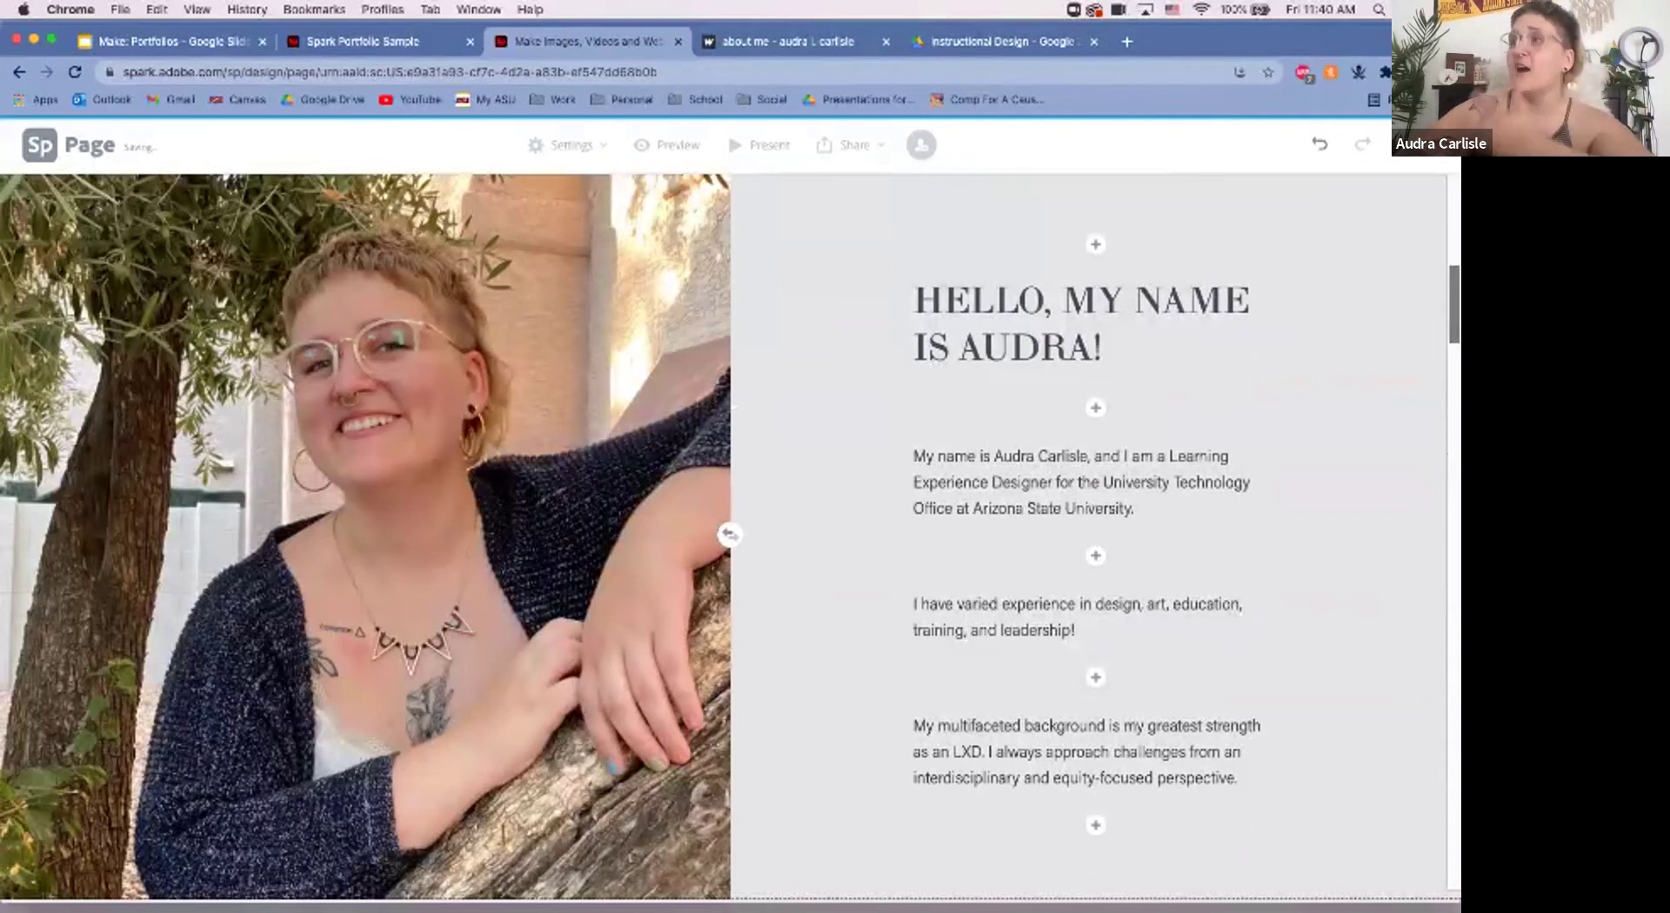
scroll(730, 535, down, 1)
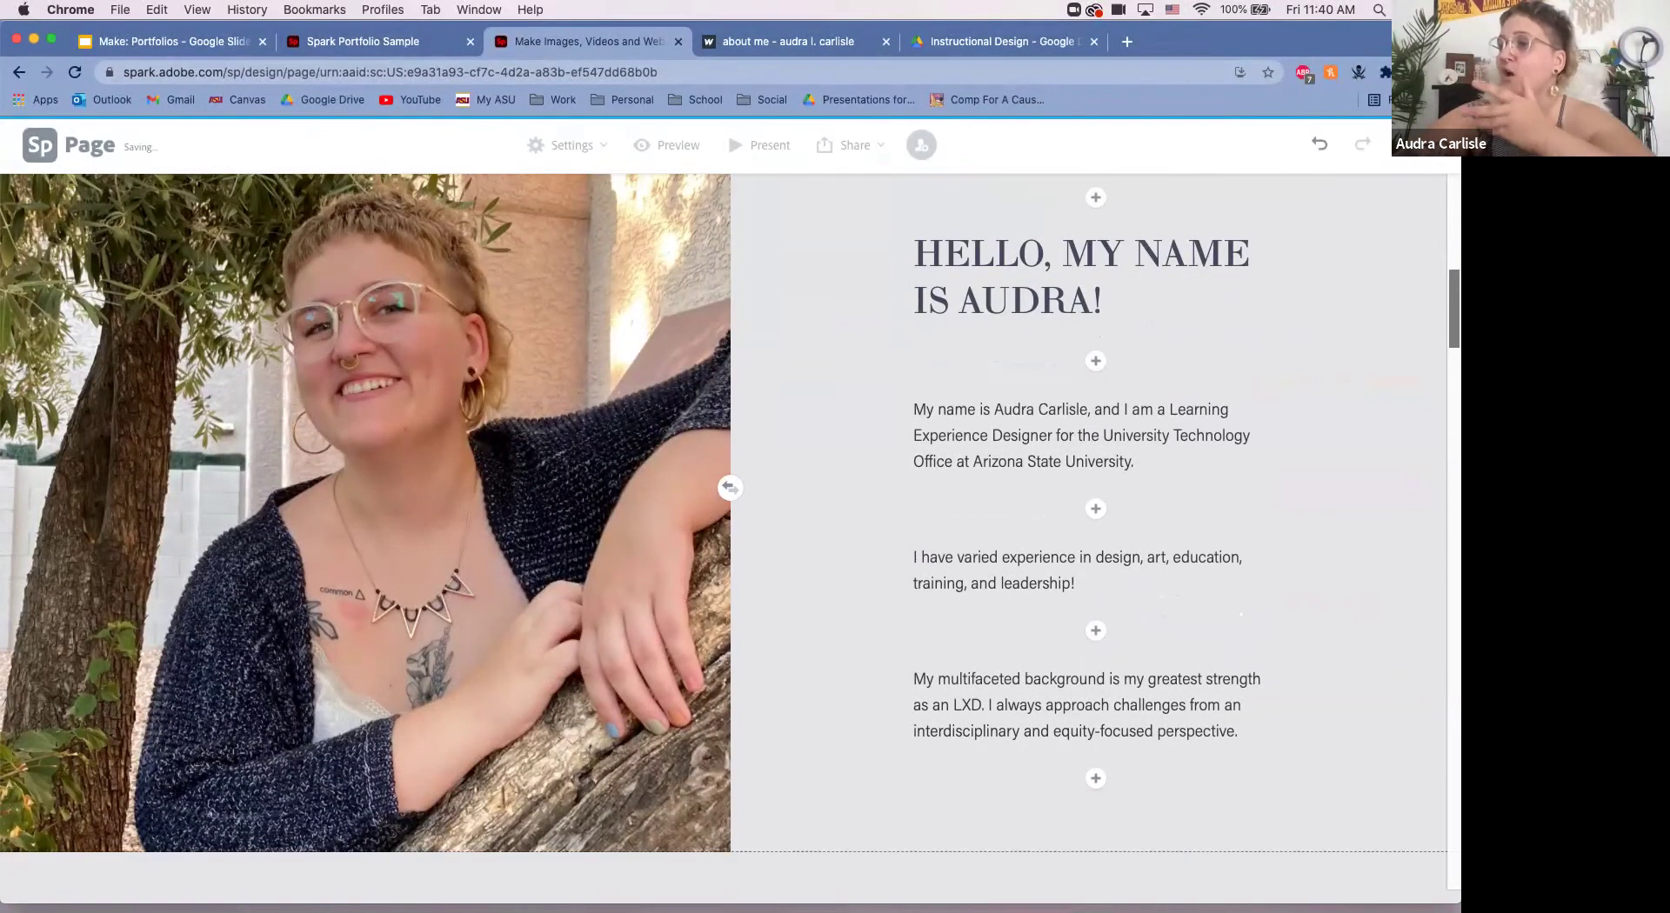
scroll(730, 535, down, 10)
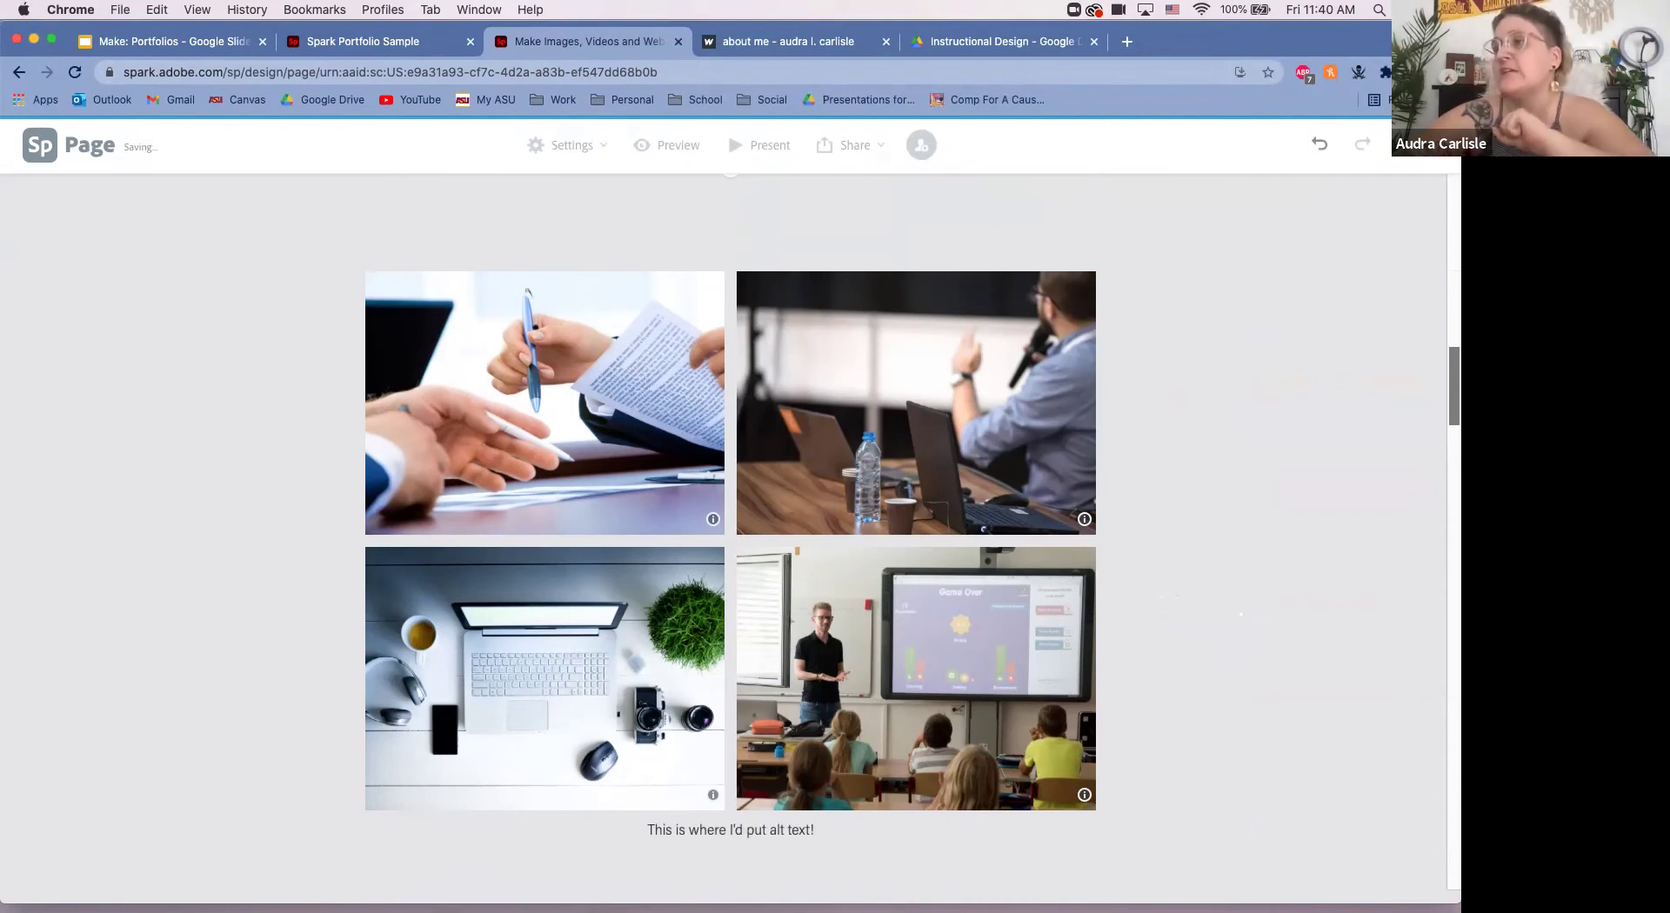
scroll(730, 535, down, 15)
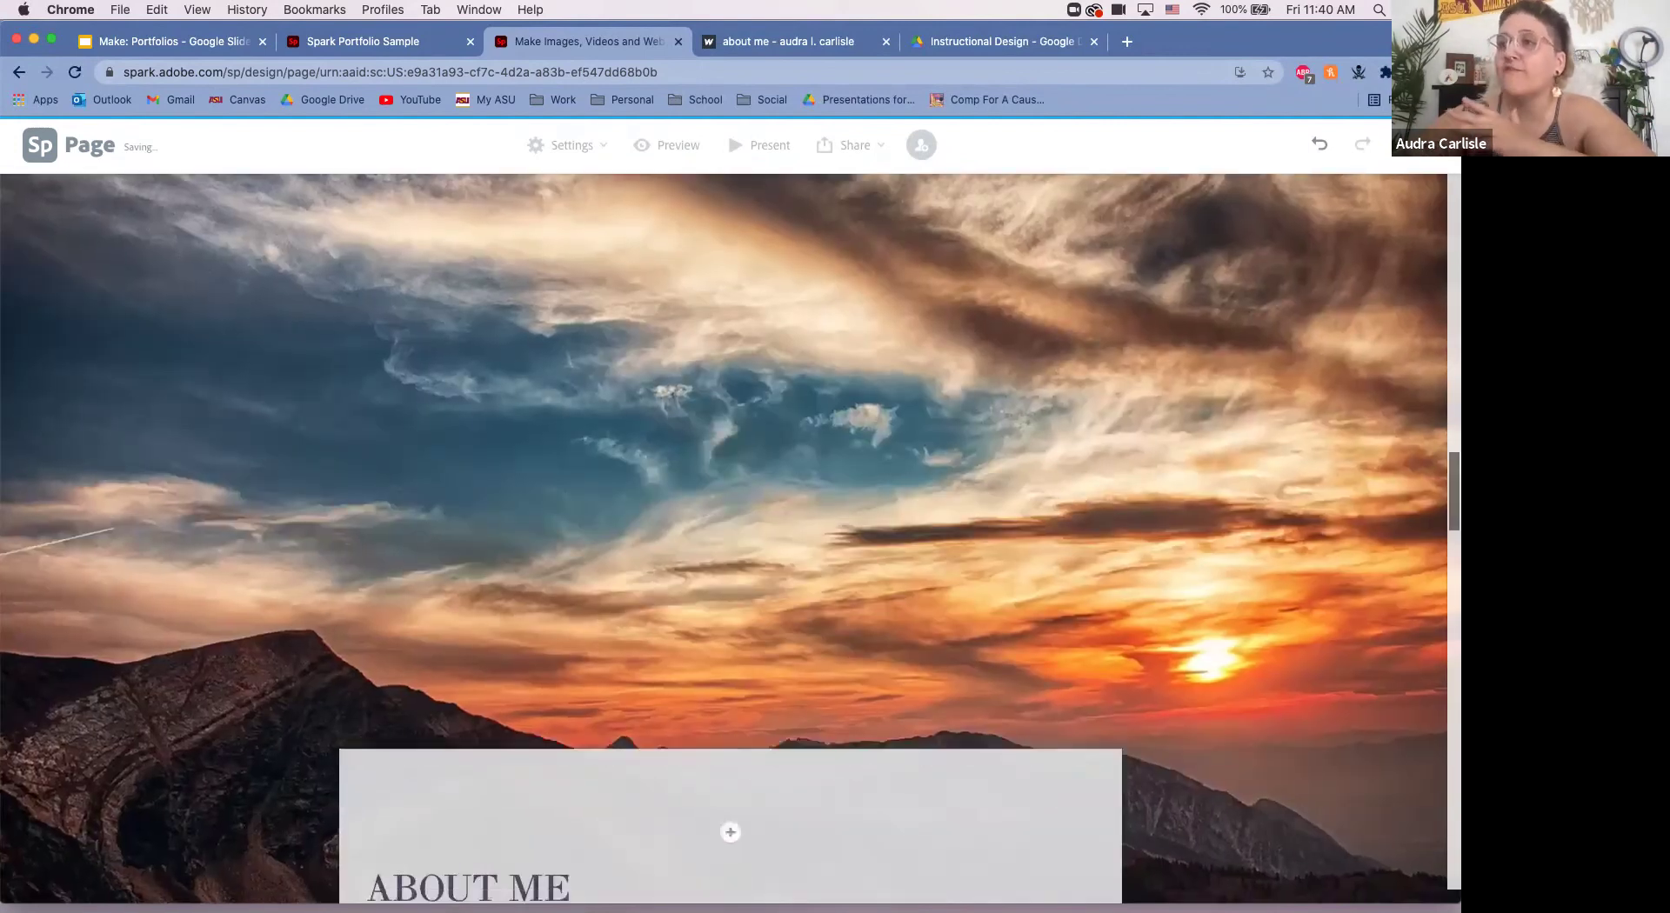
scroll(731, 535, down, 3)
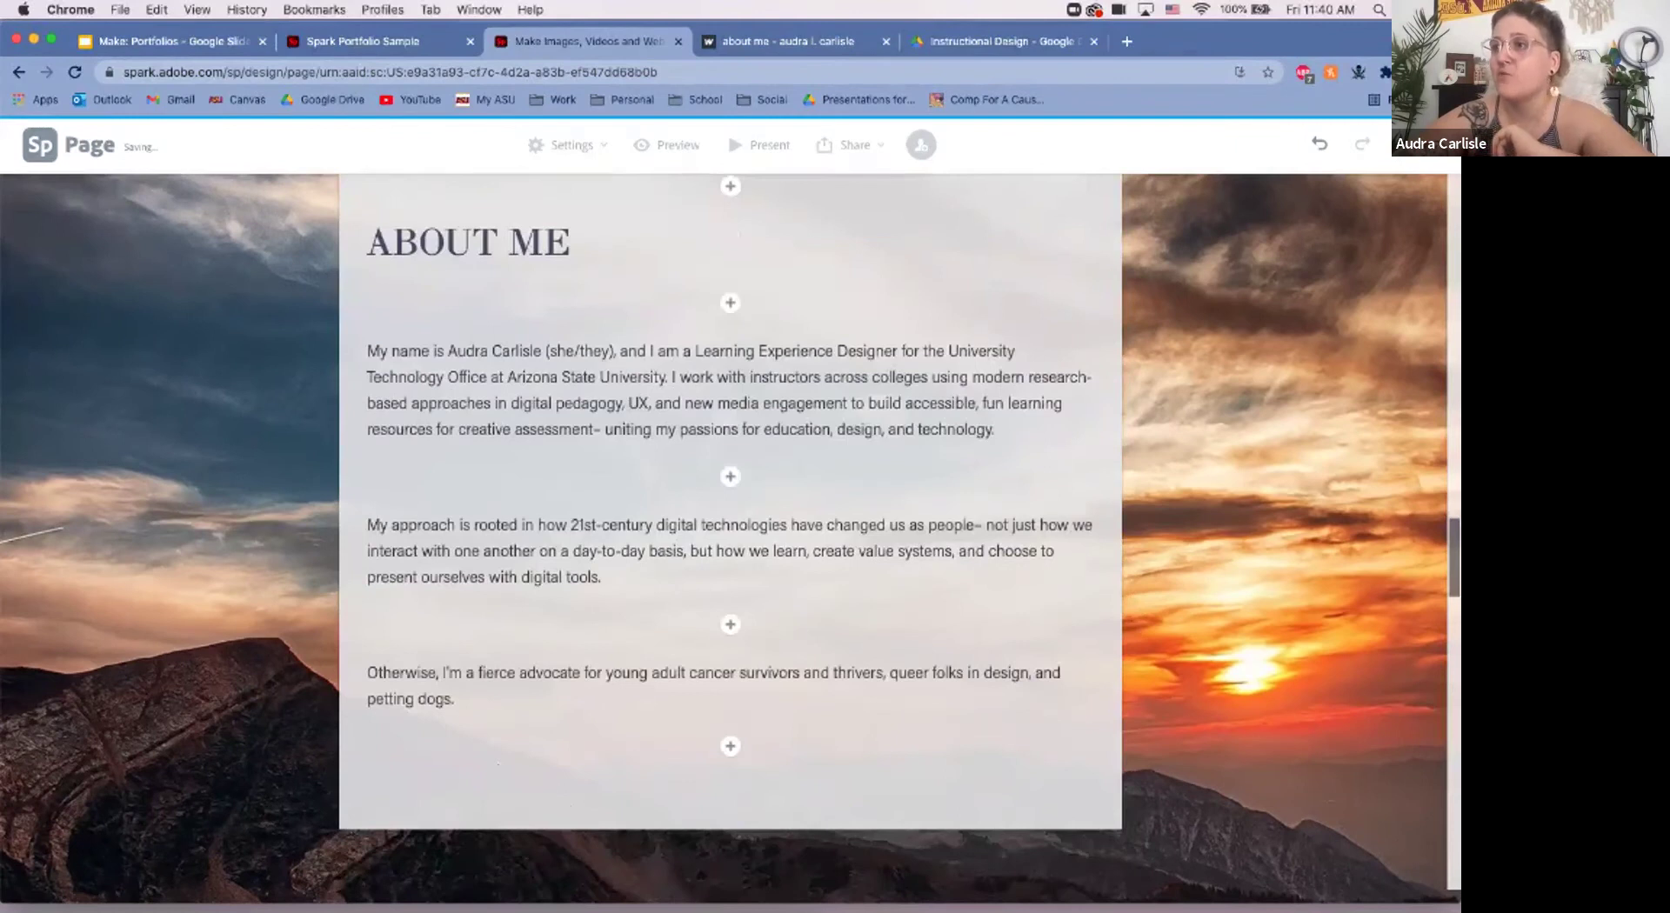
scroll(731, 535, down, 7)
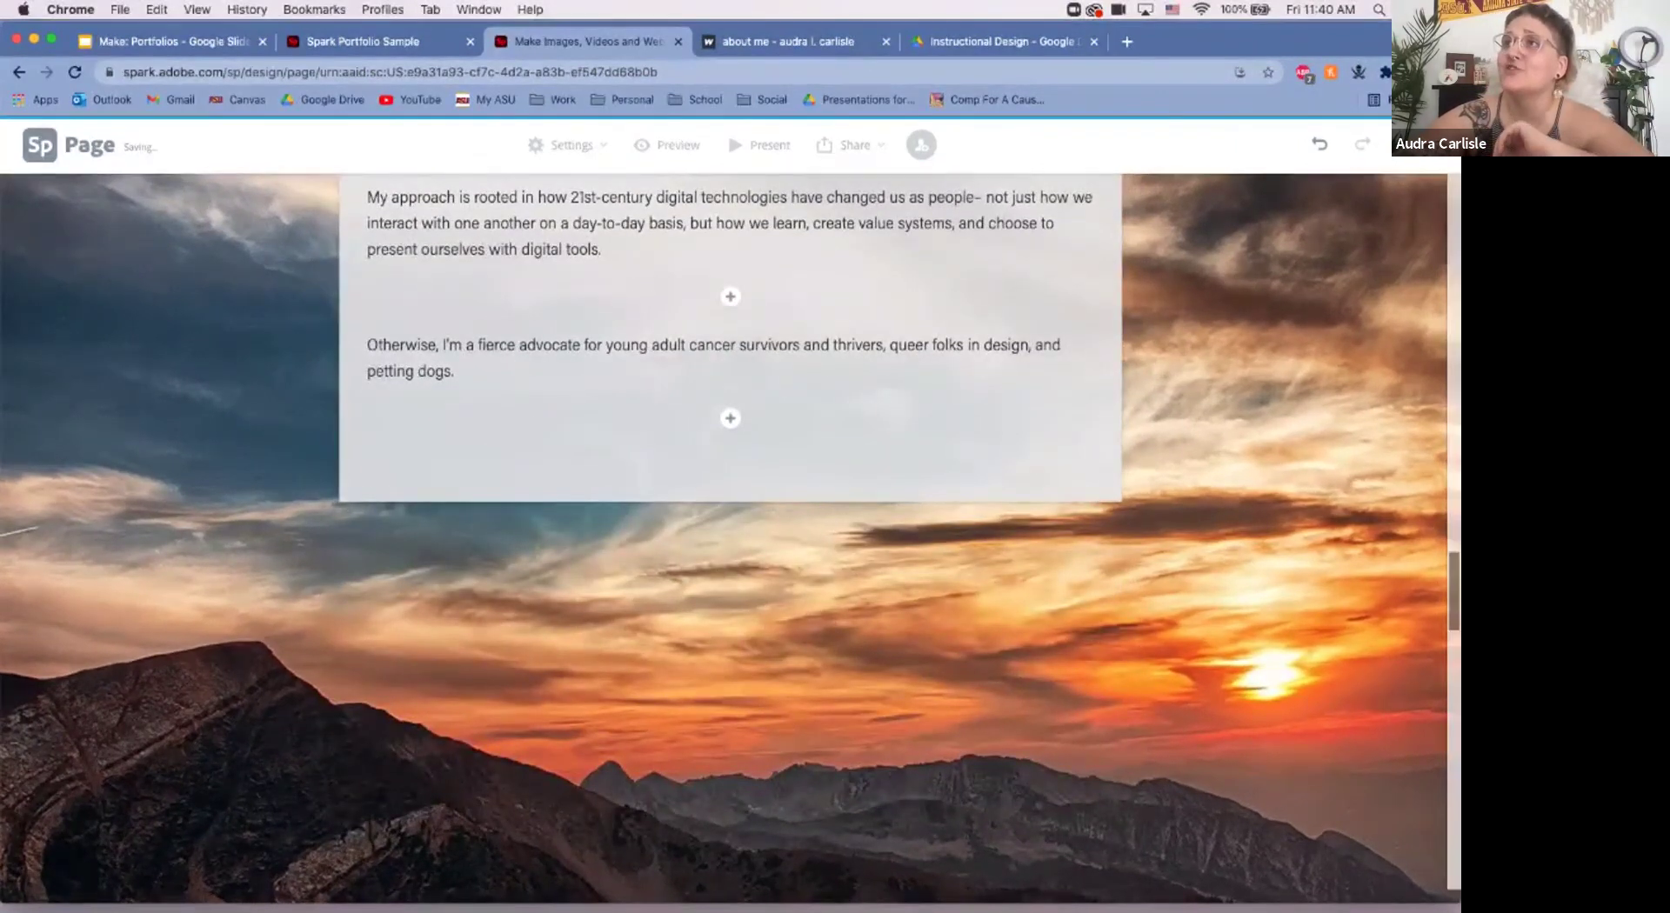
key(ctrl+shift+Tab)
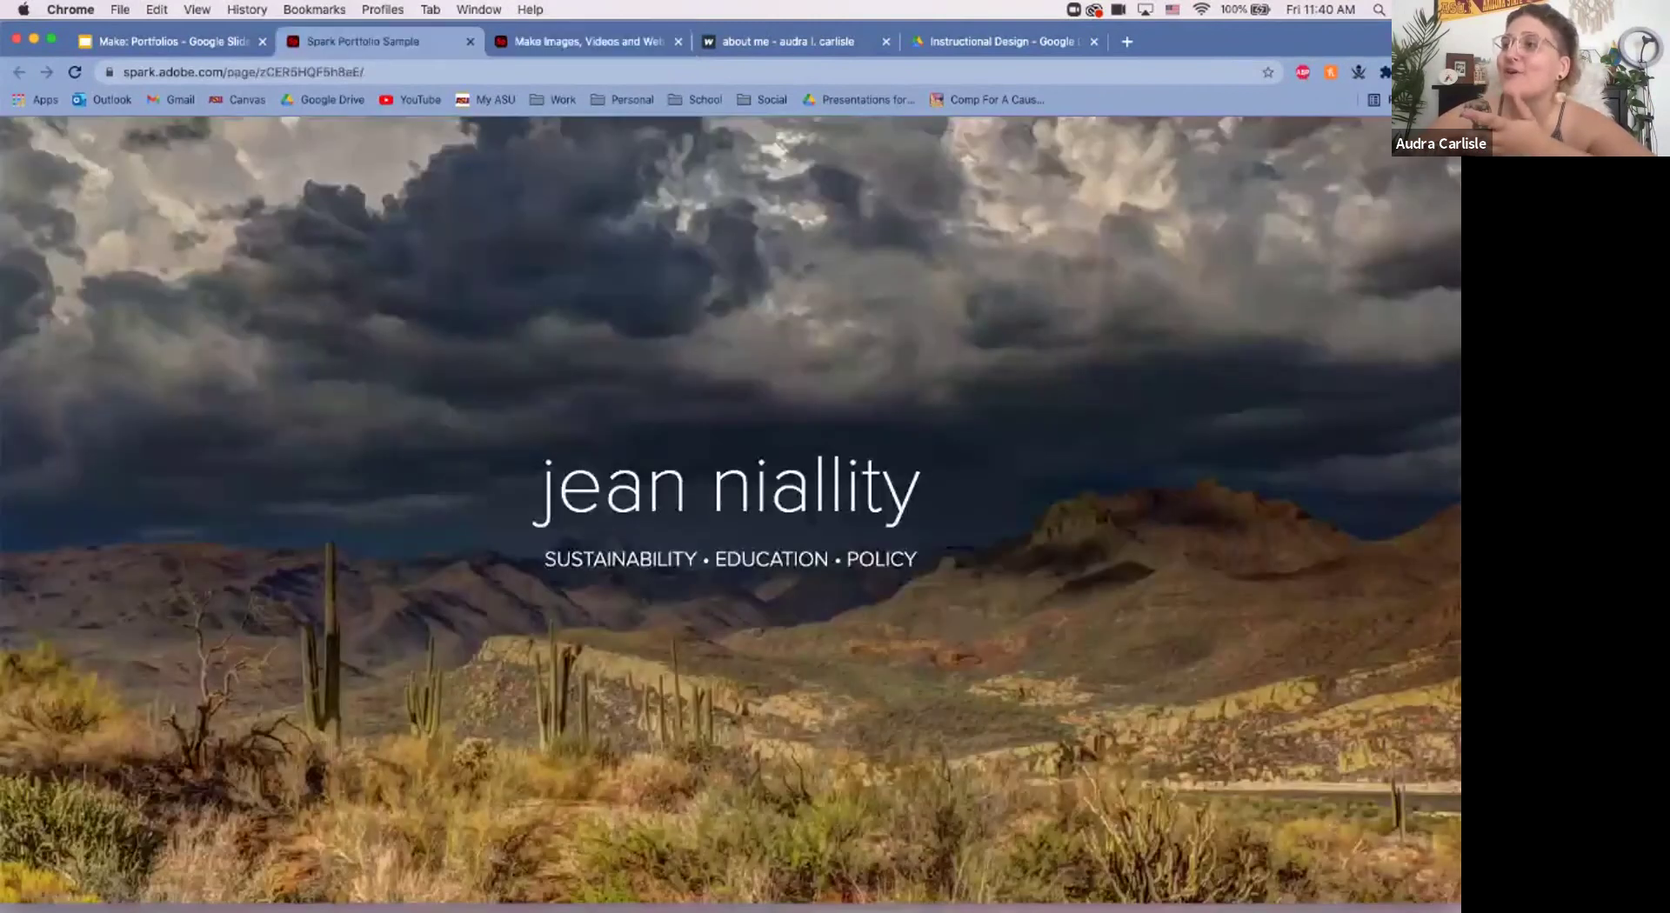
Step: Look over the sample portfolio down to its glideshow, and review the edited page from the About Me glideshow down to the contact section
scroll(731, 512, down, 15)
scroll(730, 512, down, 4)
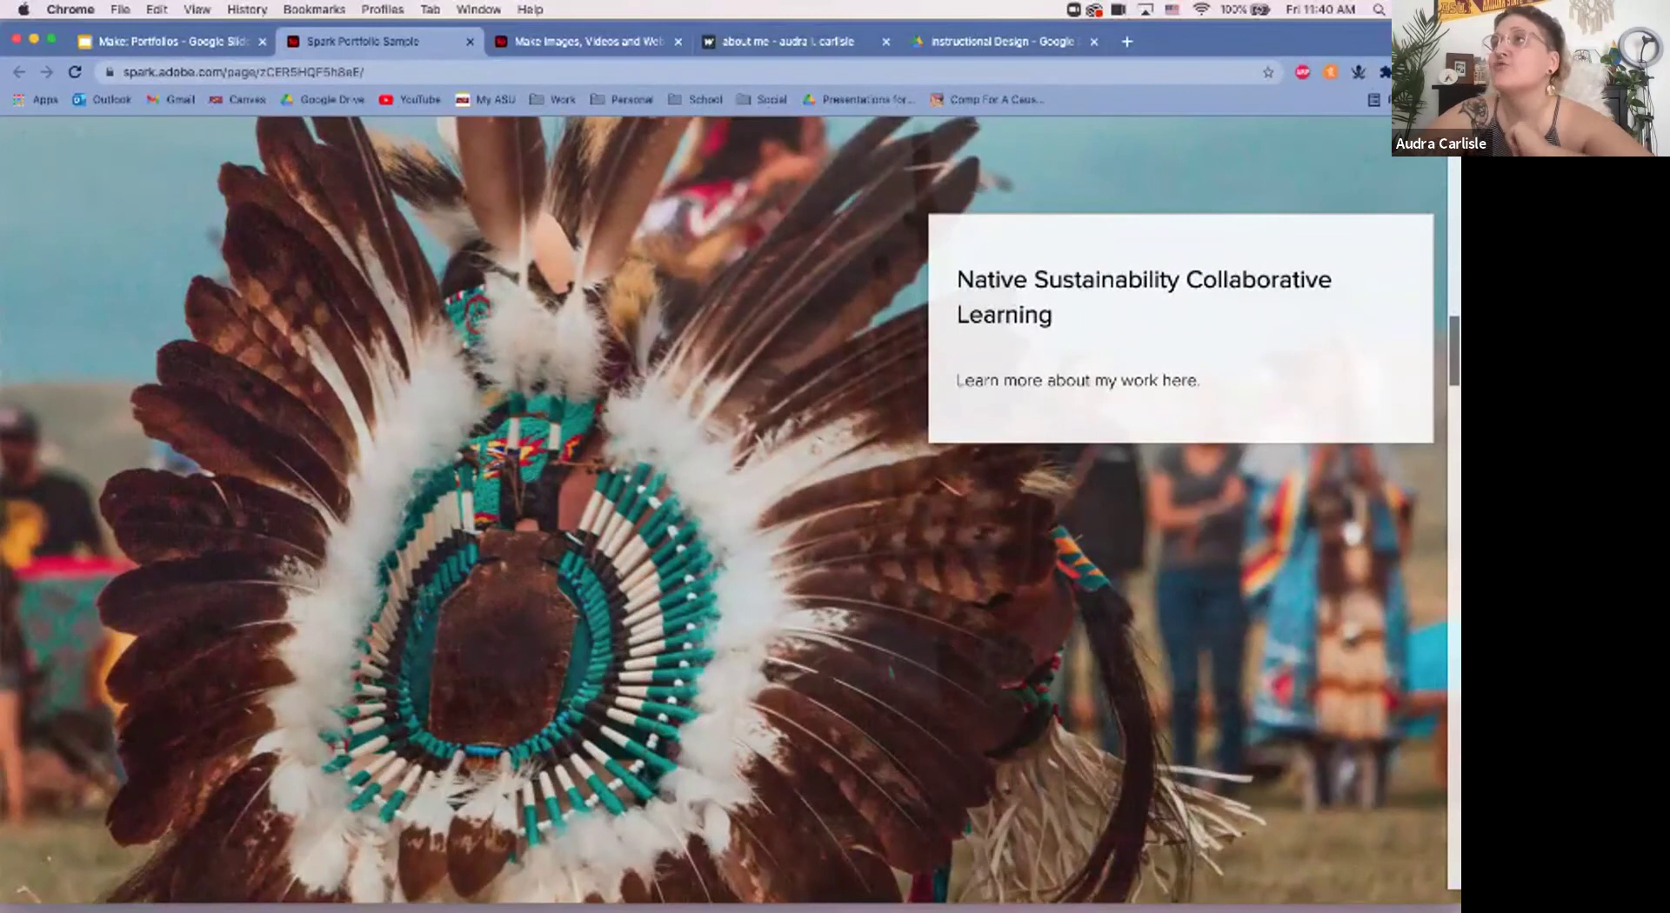
key(ctrl+Tab)
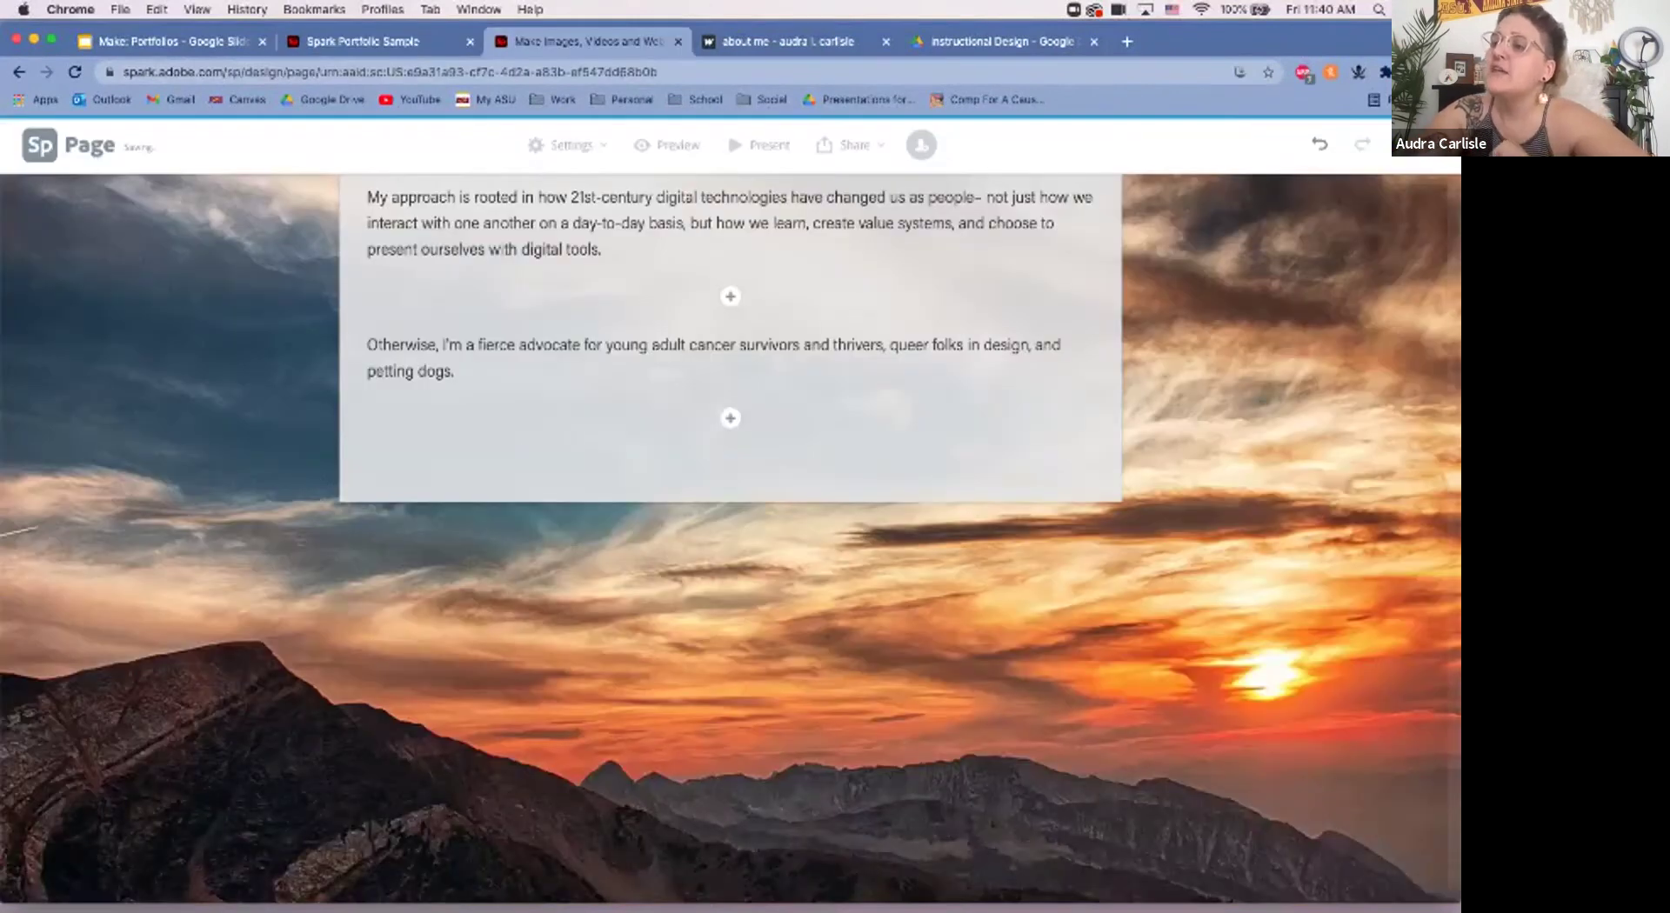
scroll(730, 540, down, 15)
scroll(730, 539, down, 2)
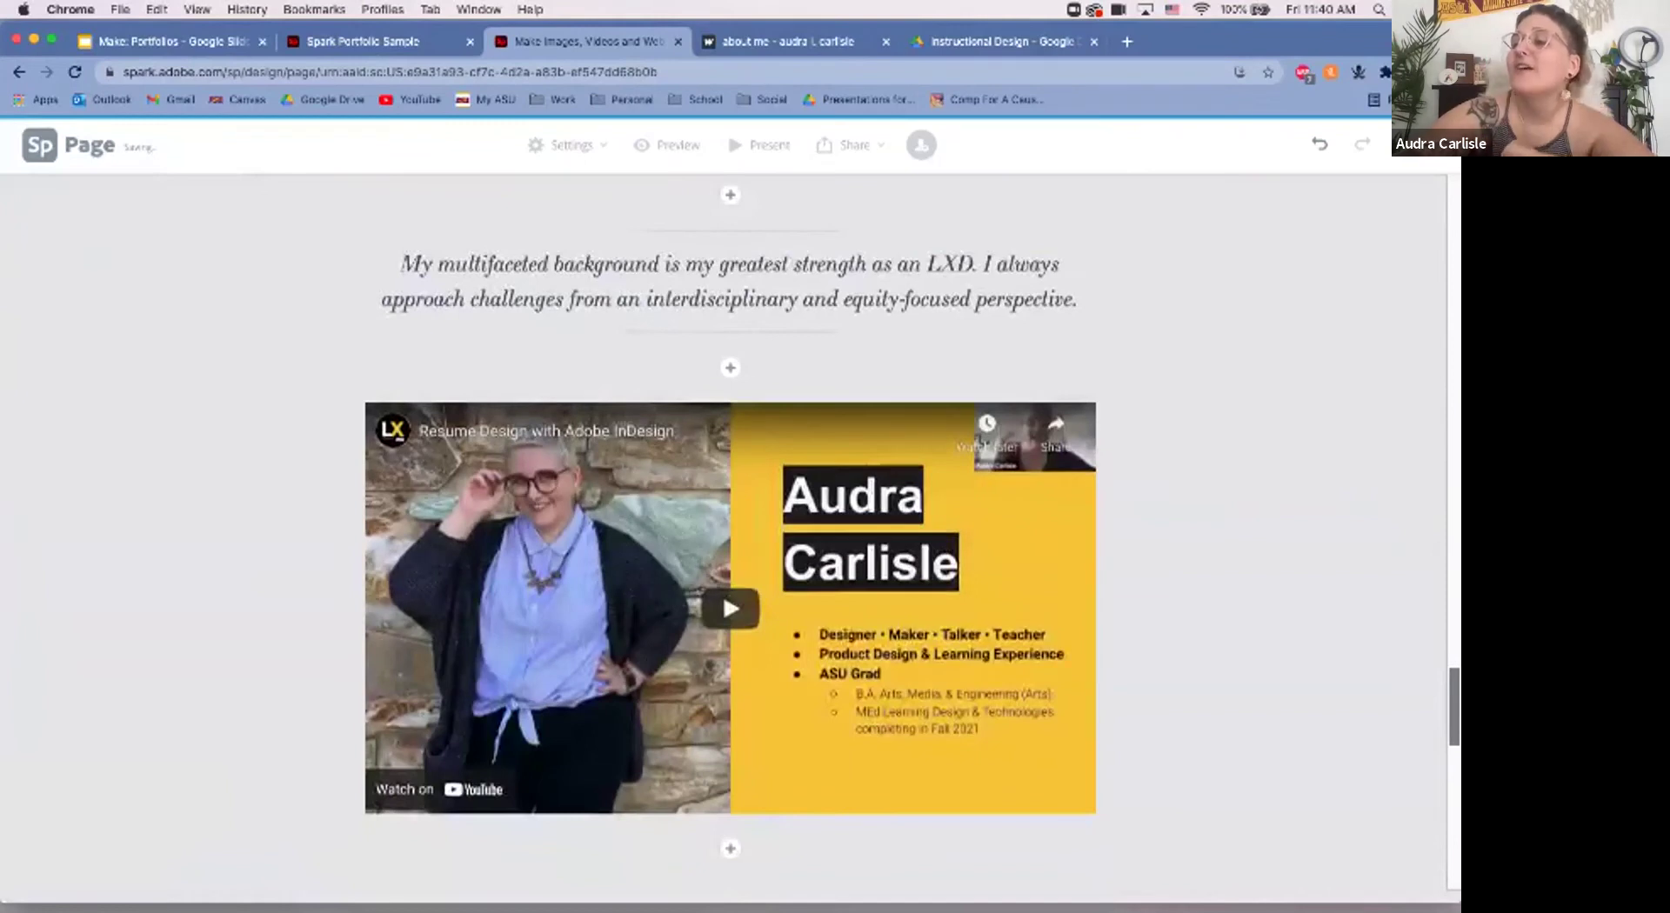
scroll(730, 539, down, 15)
scroll(730, 540, up, 4)
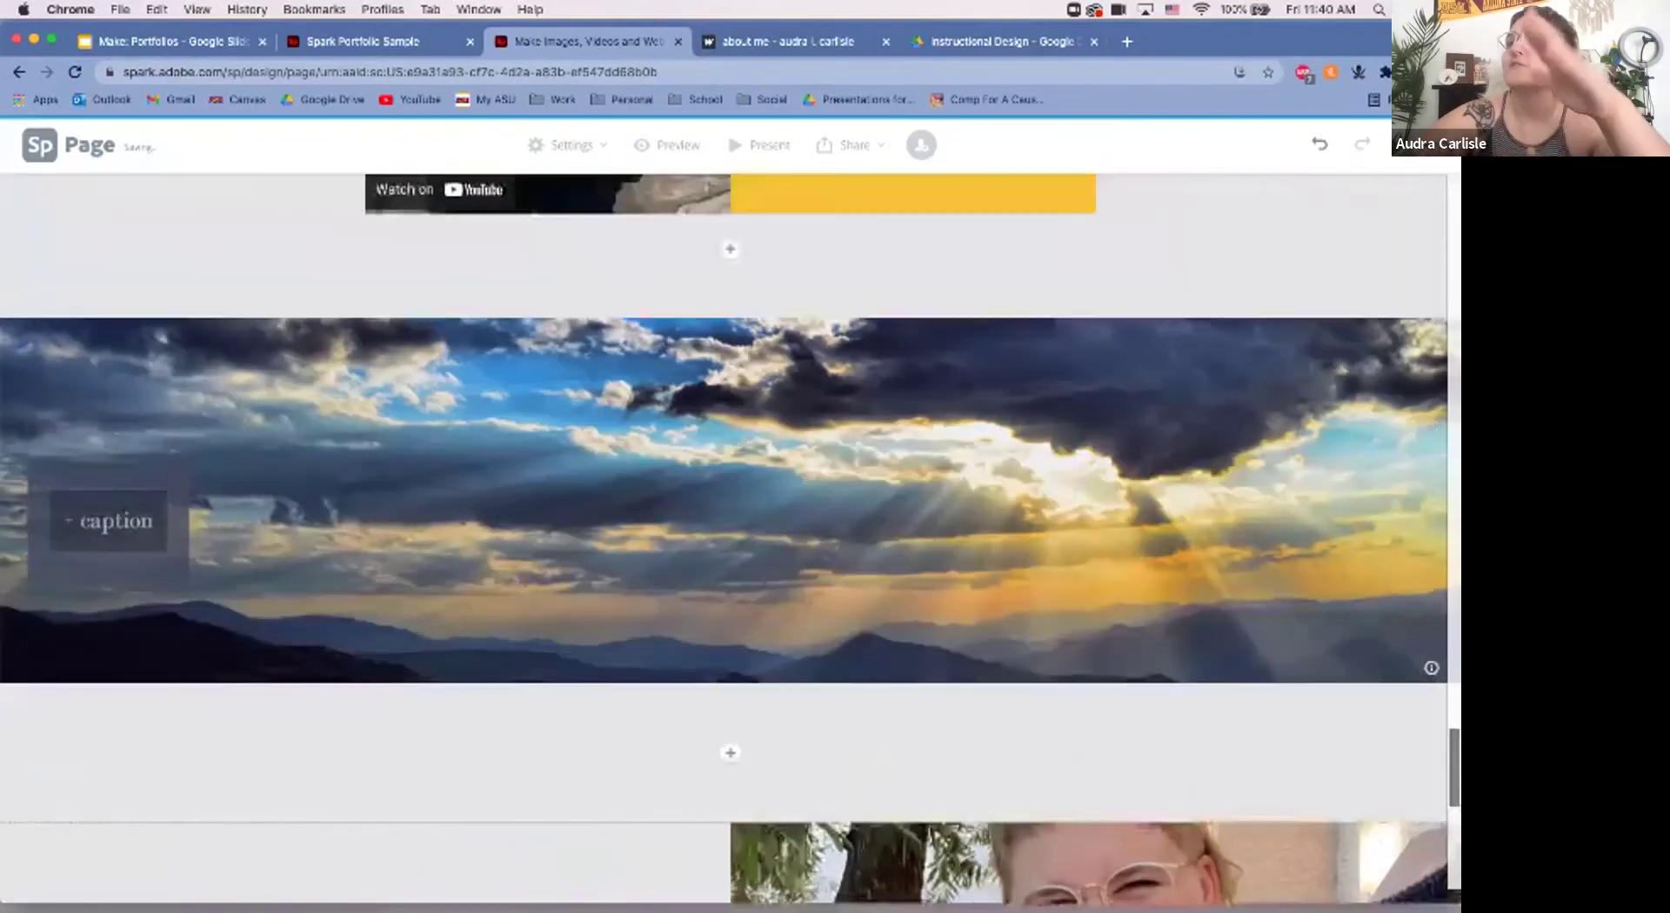
scroll(1095, 894, down, 5)
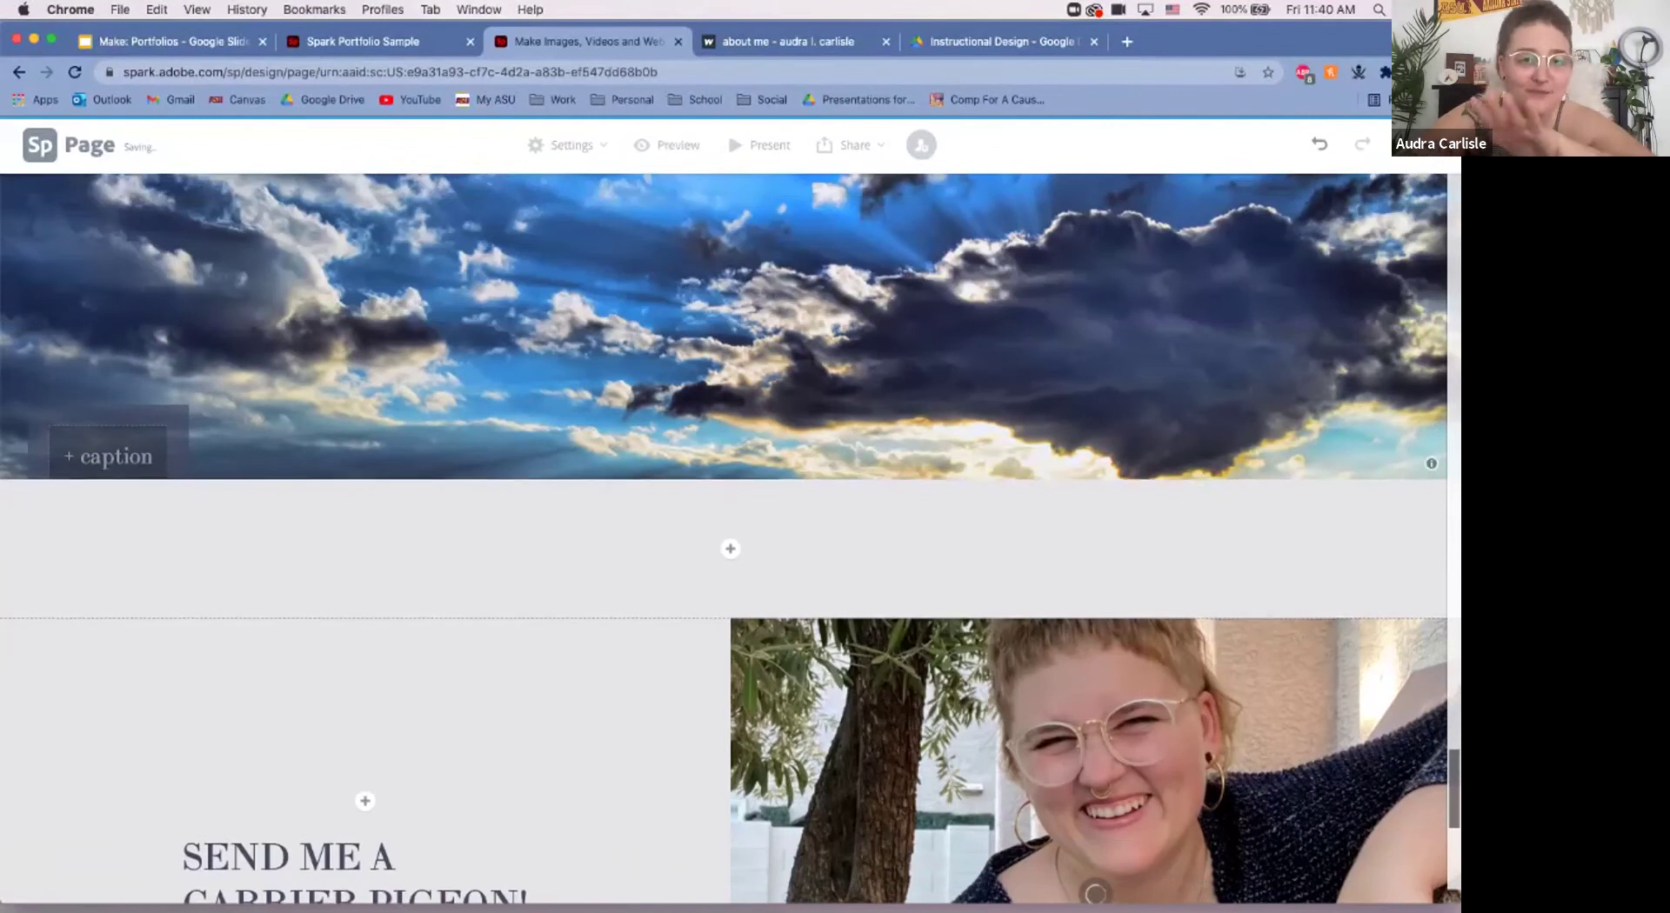
scroll(1095, 887, down, 8)
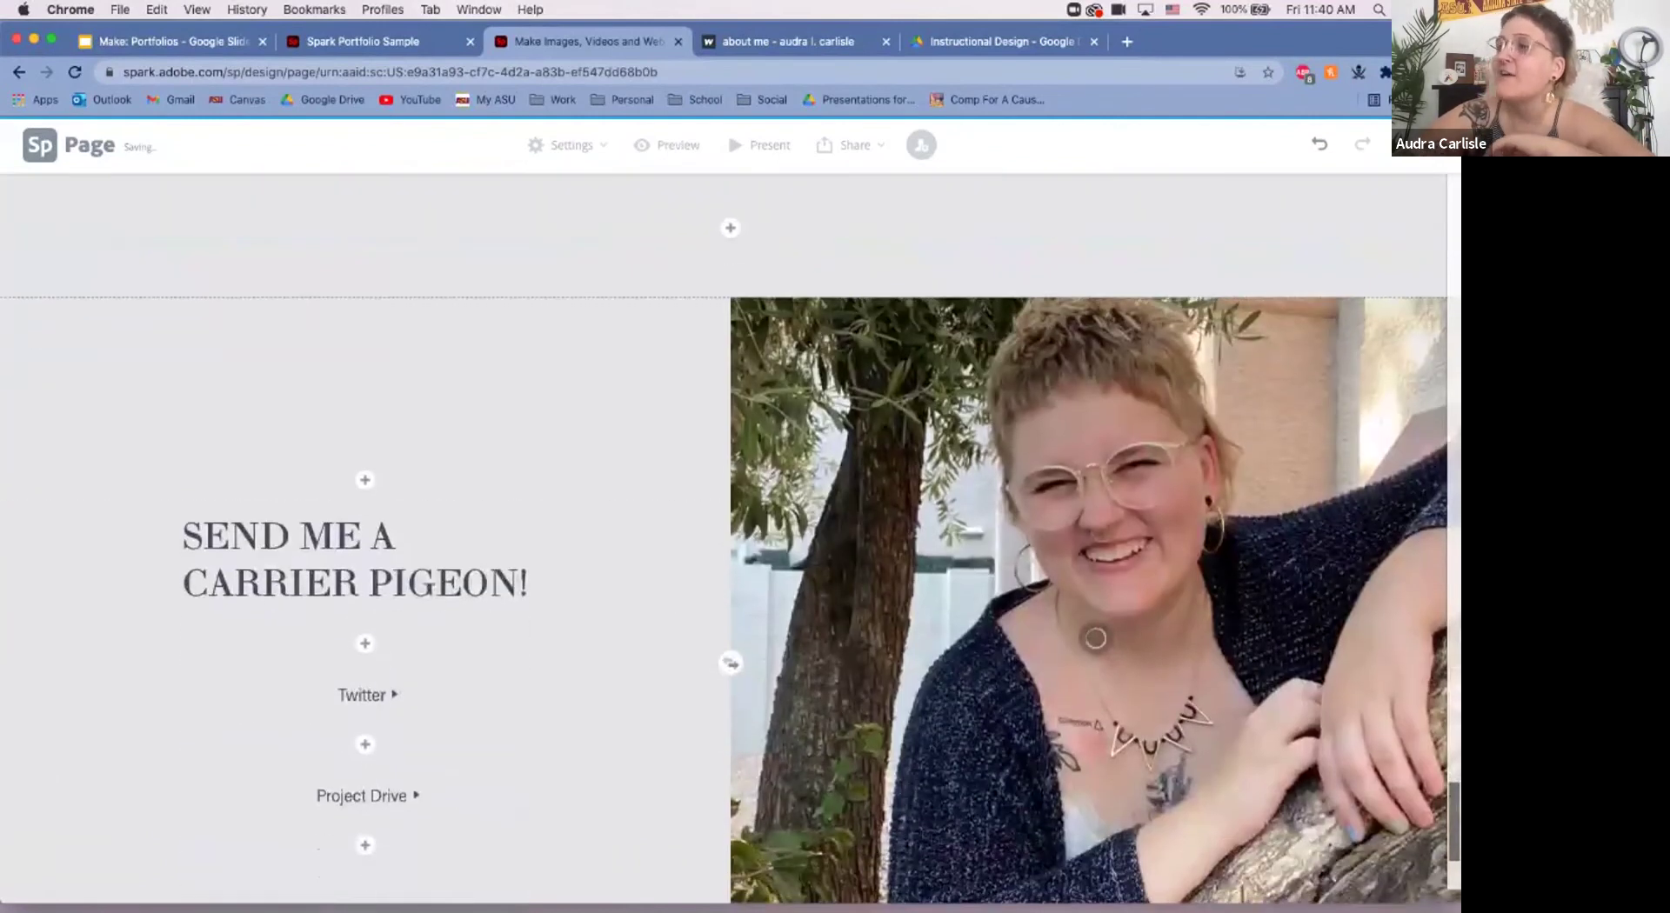
scroll(1095, 639, down, 3)
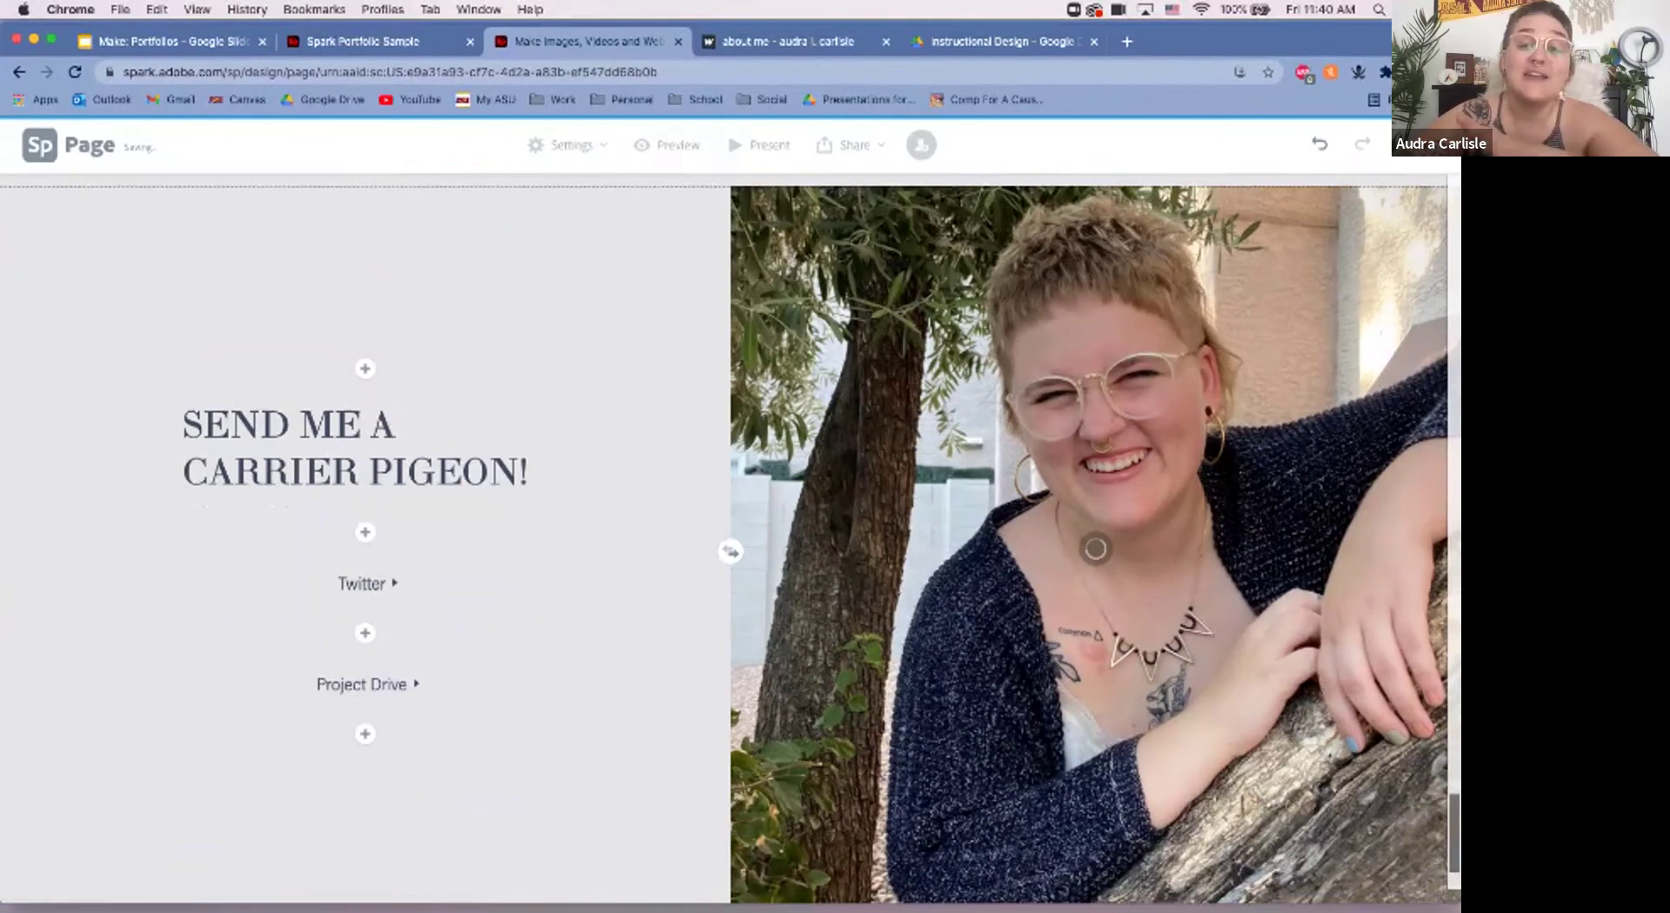
scroll(1095, 549, down, 4)
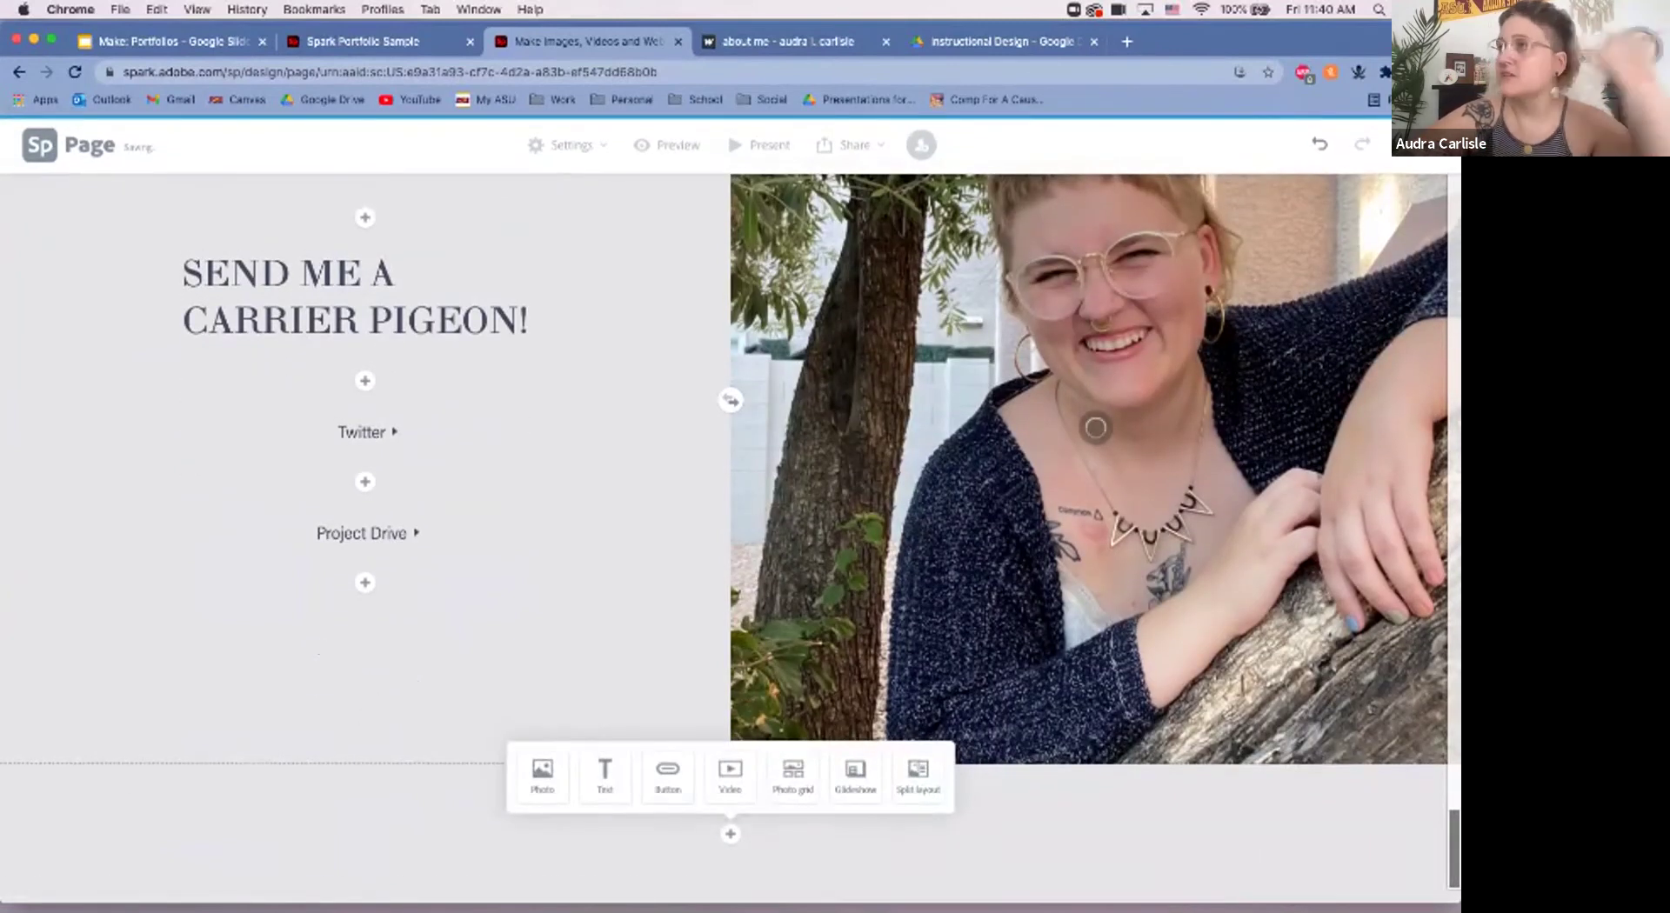
Step: Review the edited page again from its title section through the introduction to the photo grid
scroll(1095, 427, up, 8)
scroll(1095, 674, up, 20)
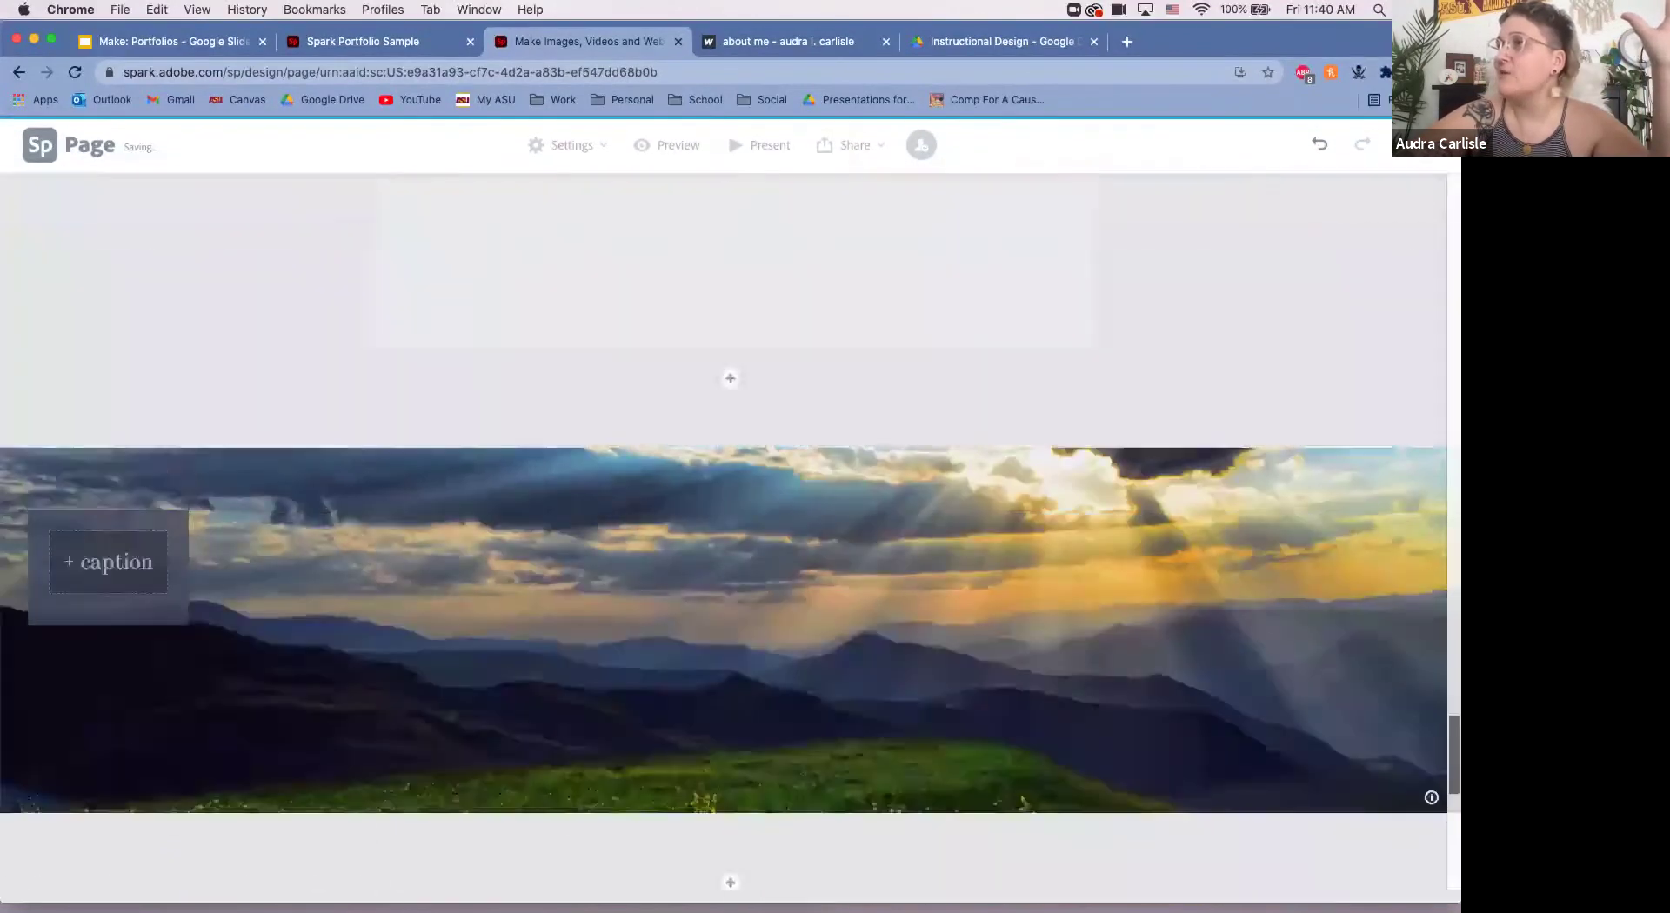
scroll(730, 539, up, 20)
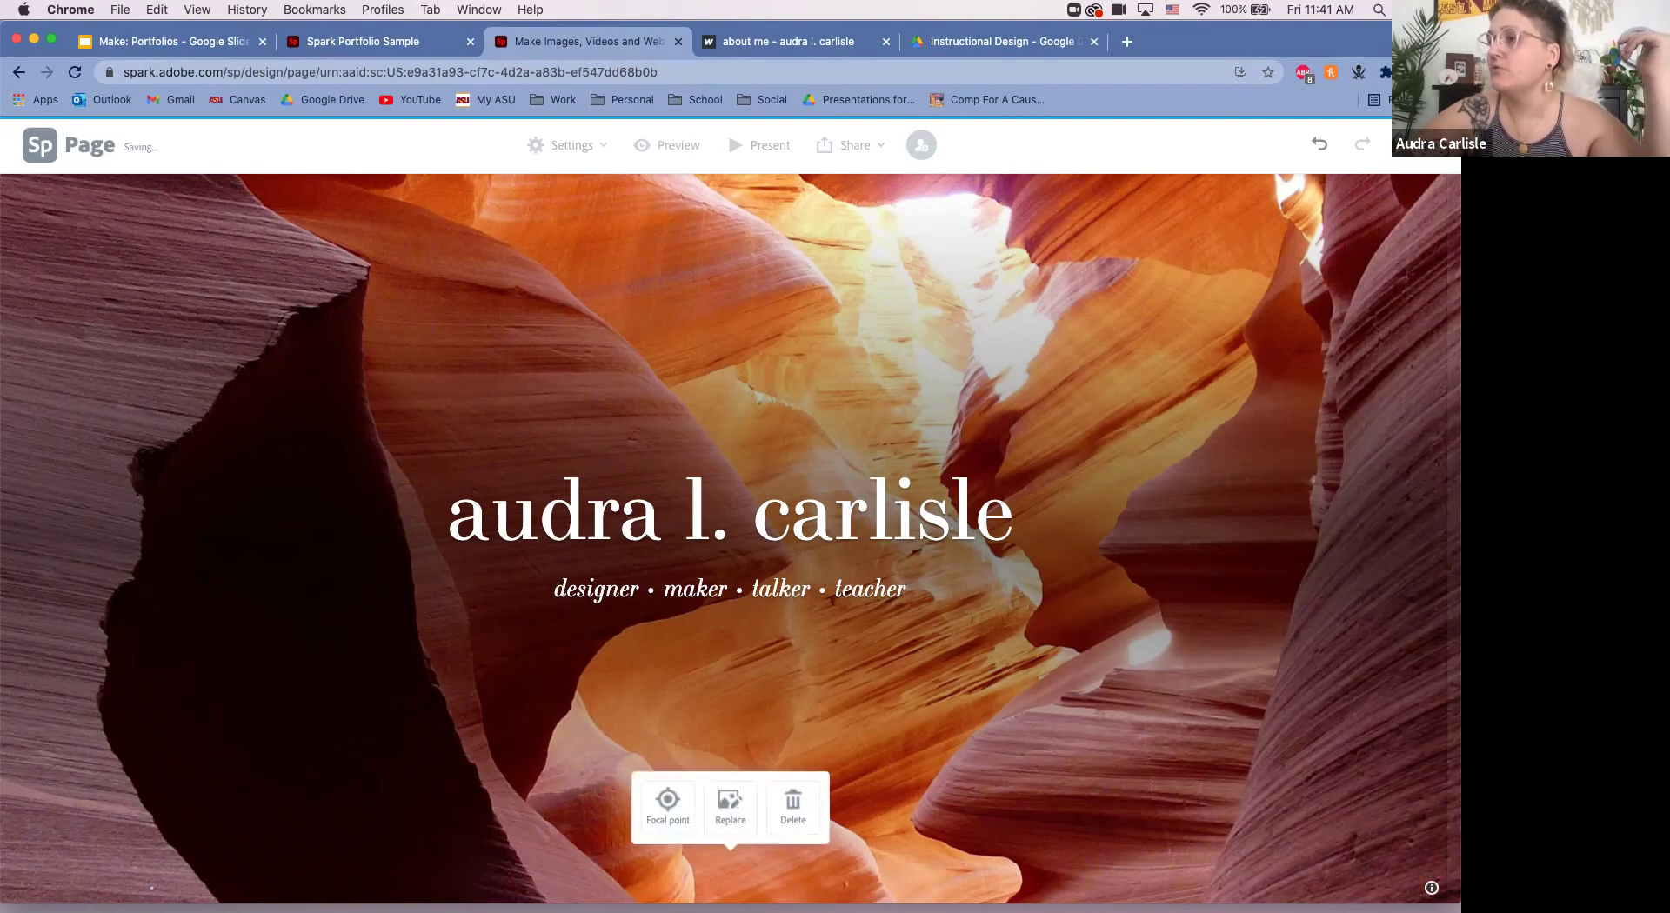
scroll(731, 540, down, 3)
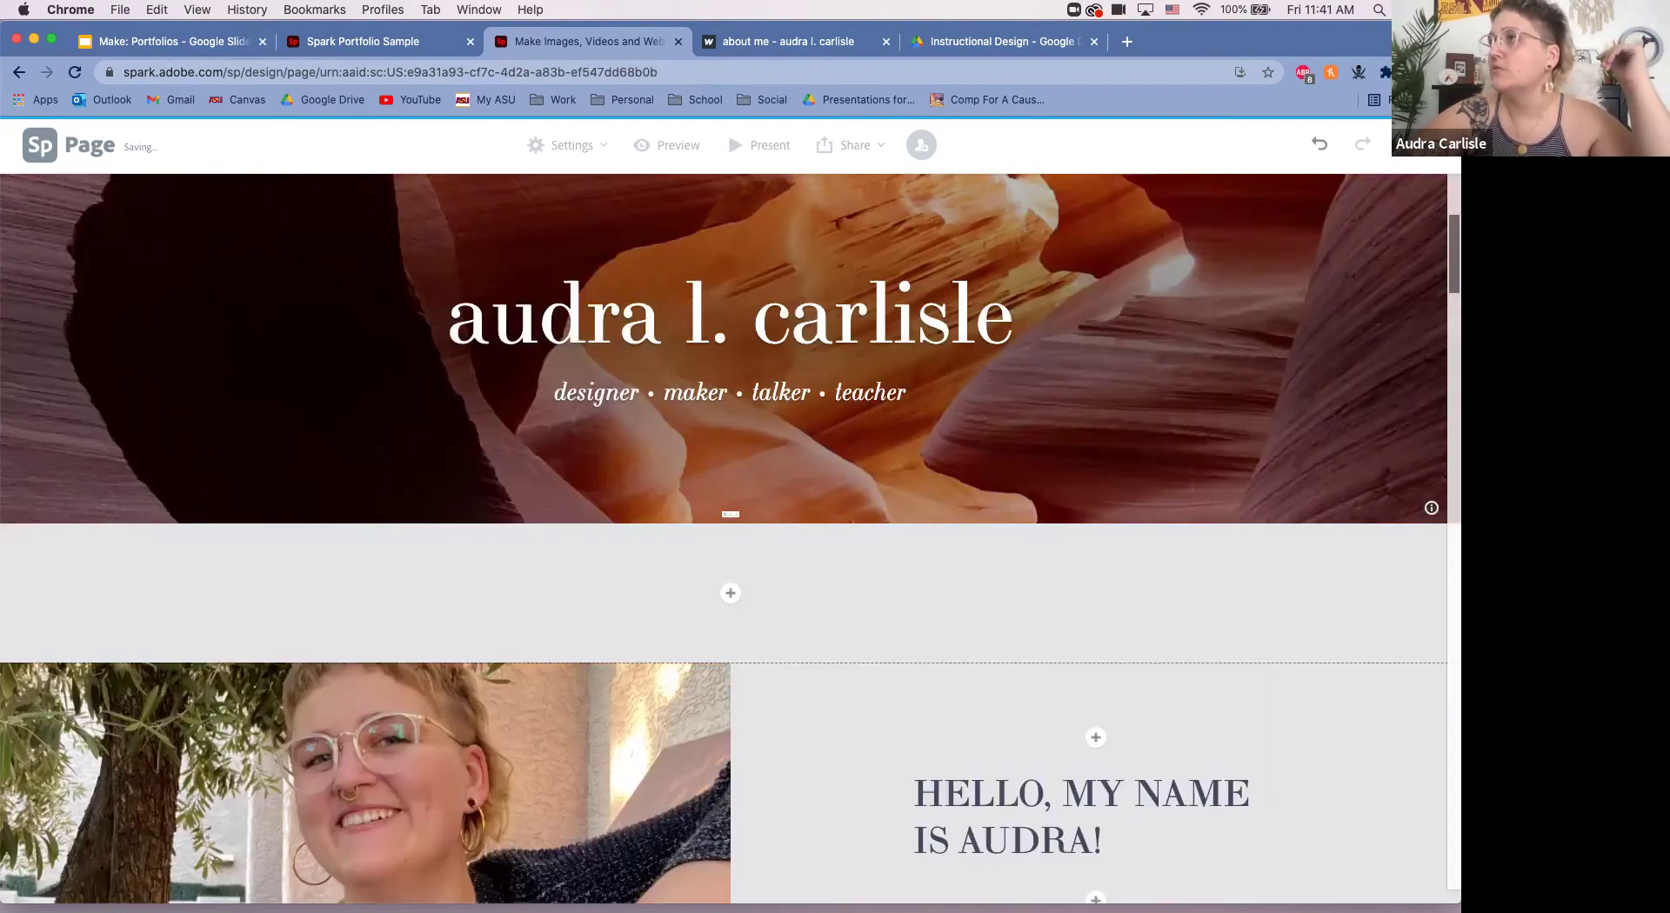
scroll(731, 539, down, 10)
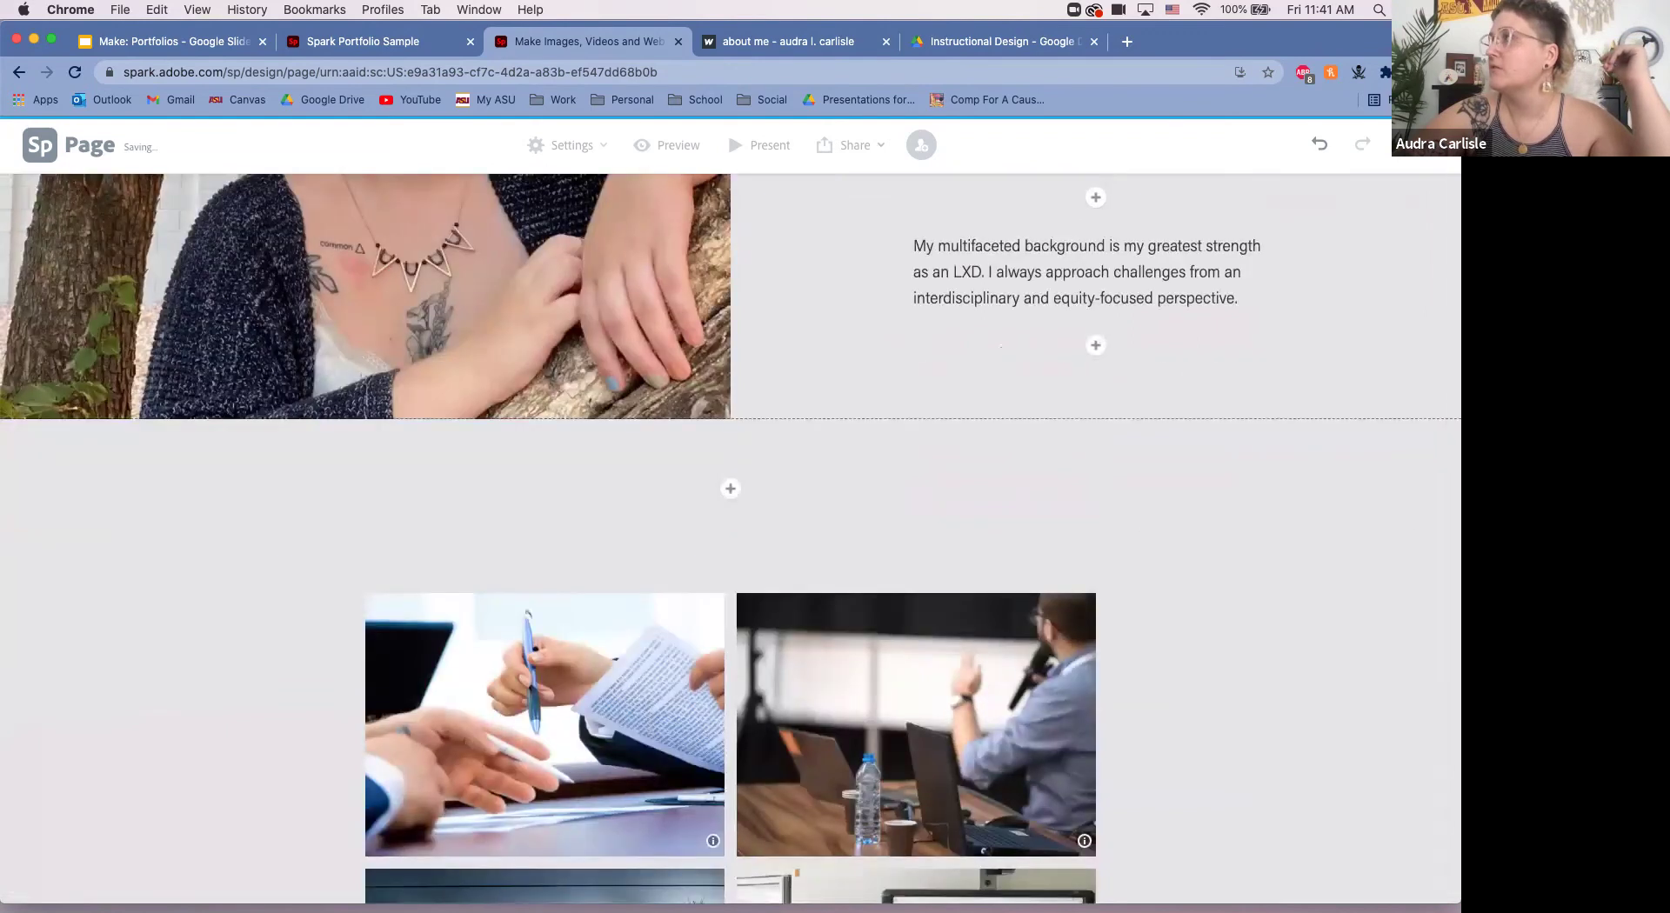
scroll(731, 539, down, 5)
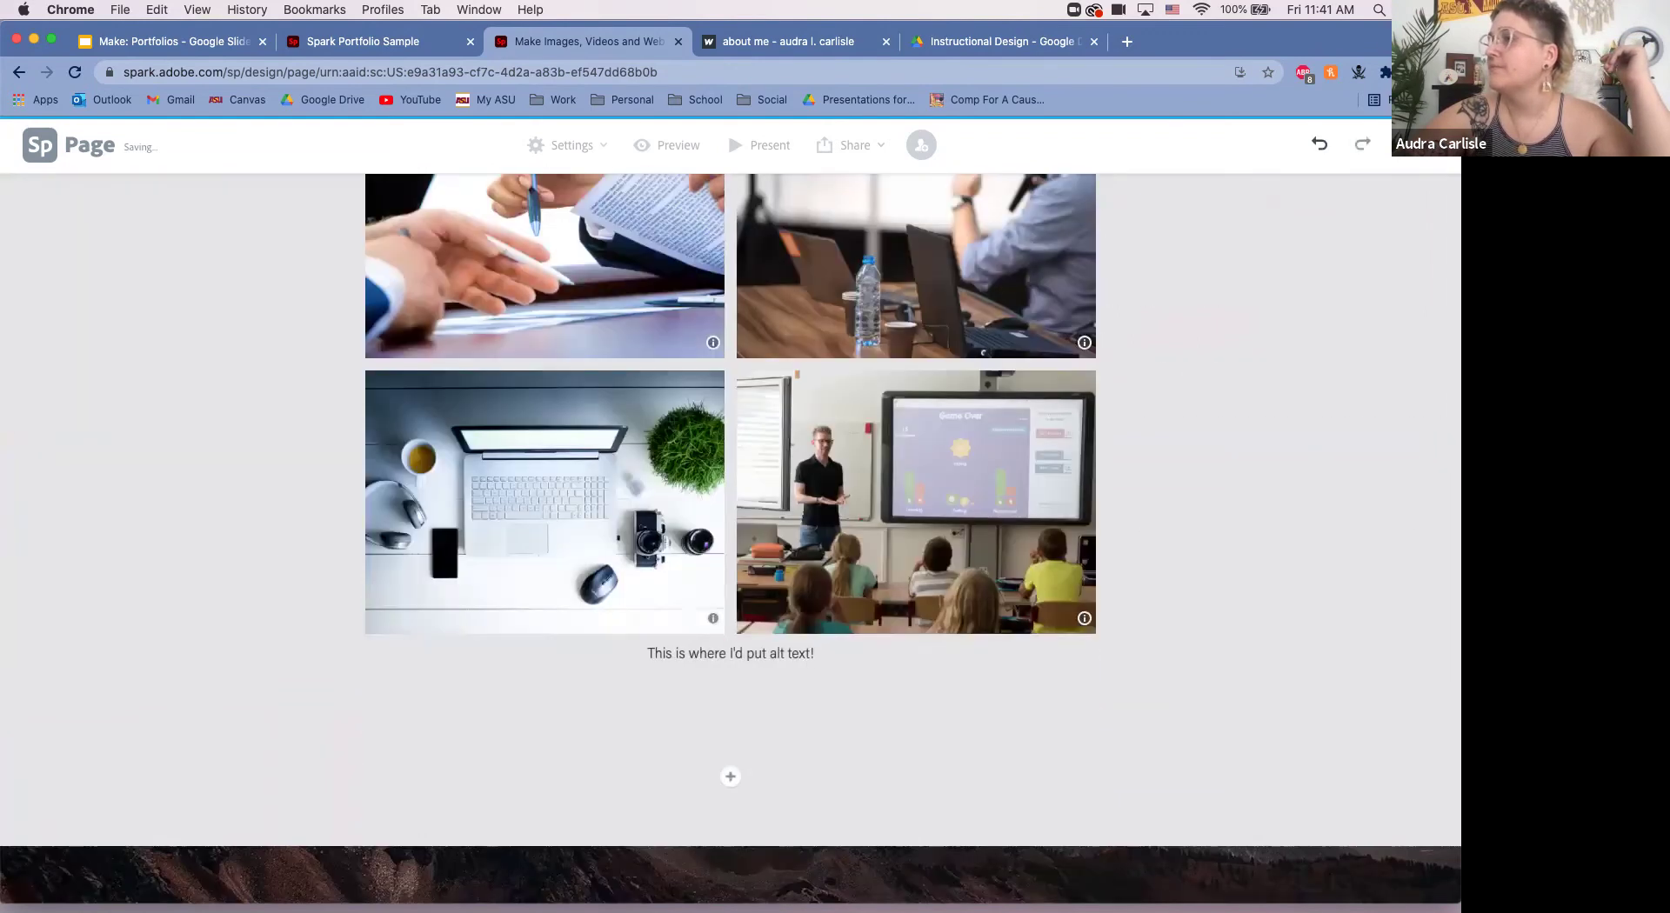
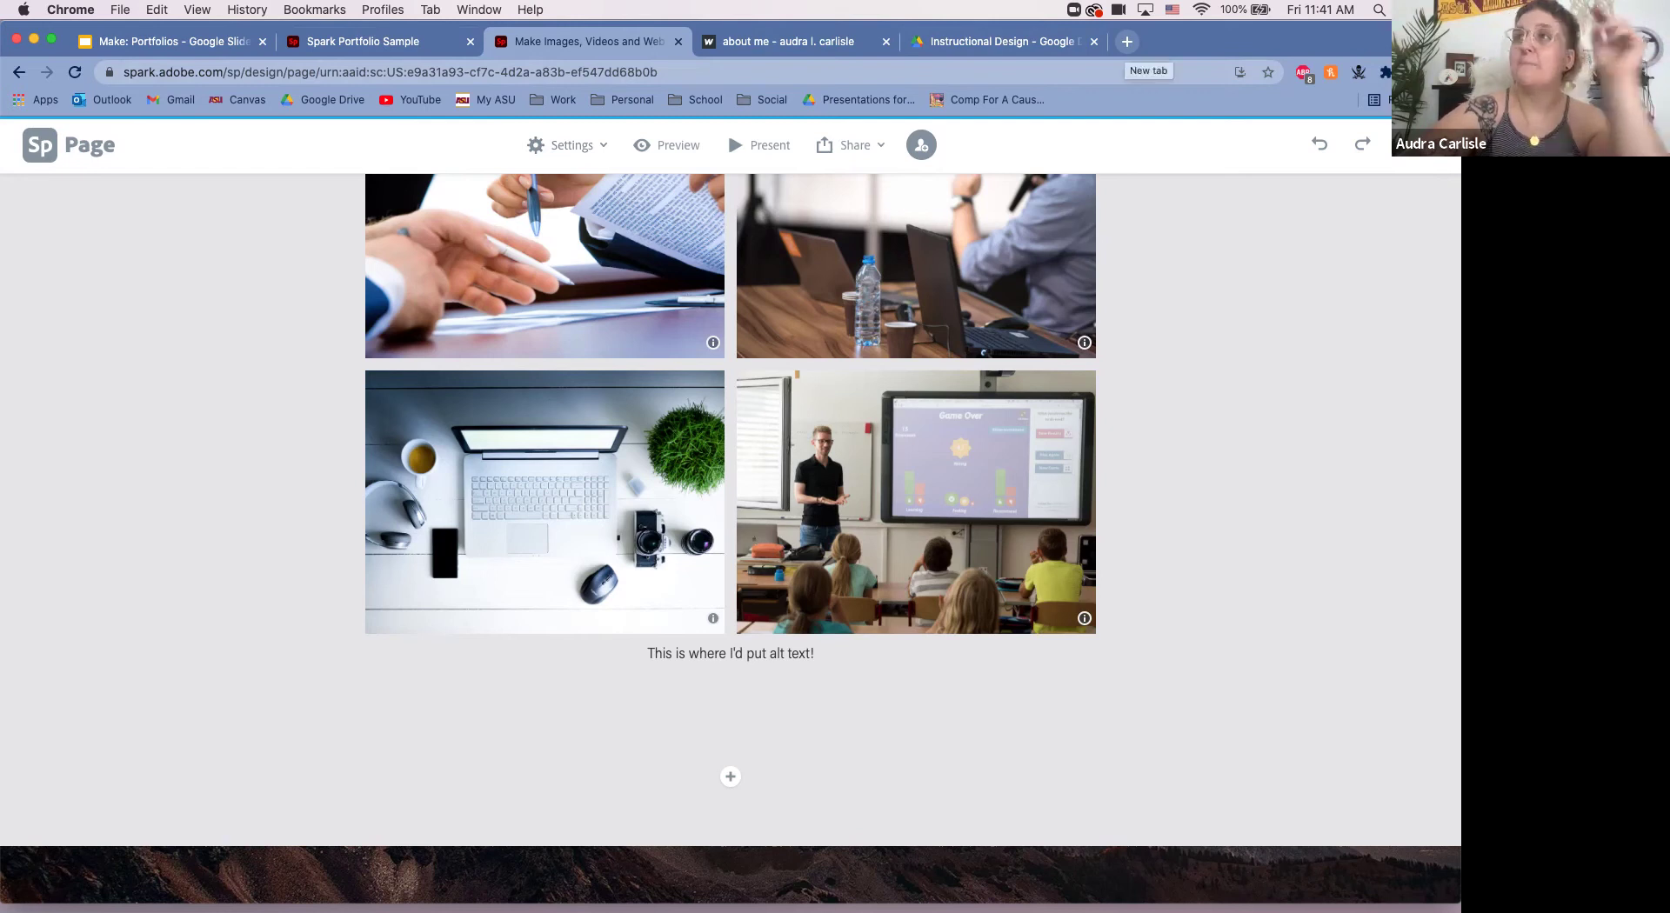
scroll(730, 539, up, 3)
scroll(724, 539, up, 3)
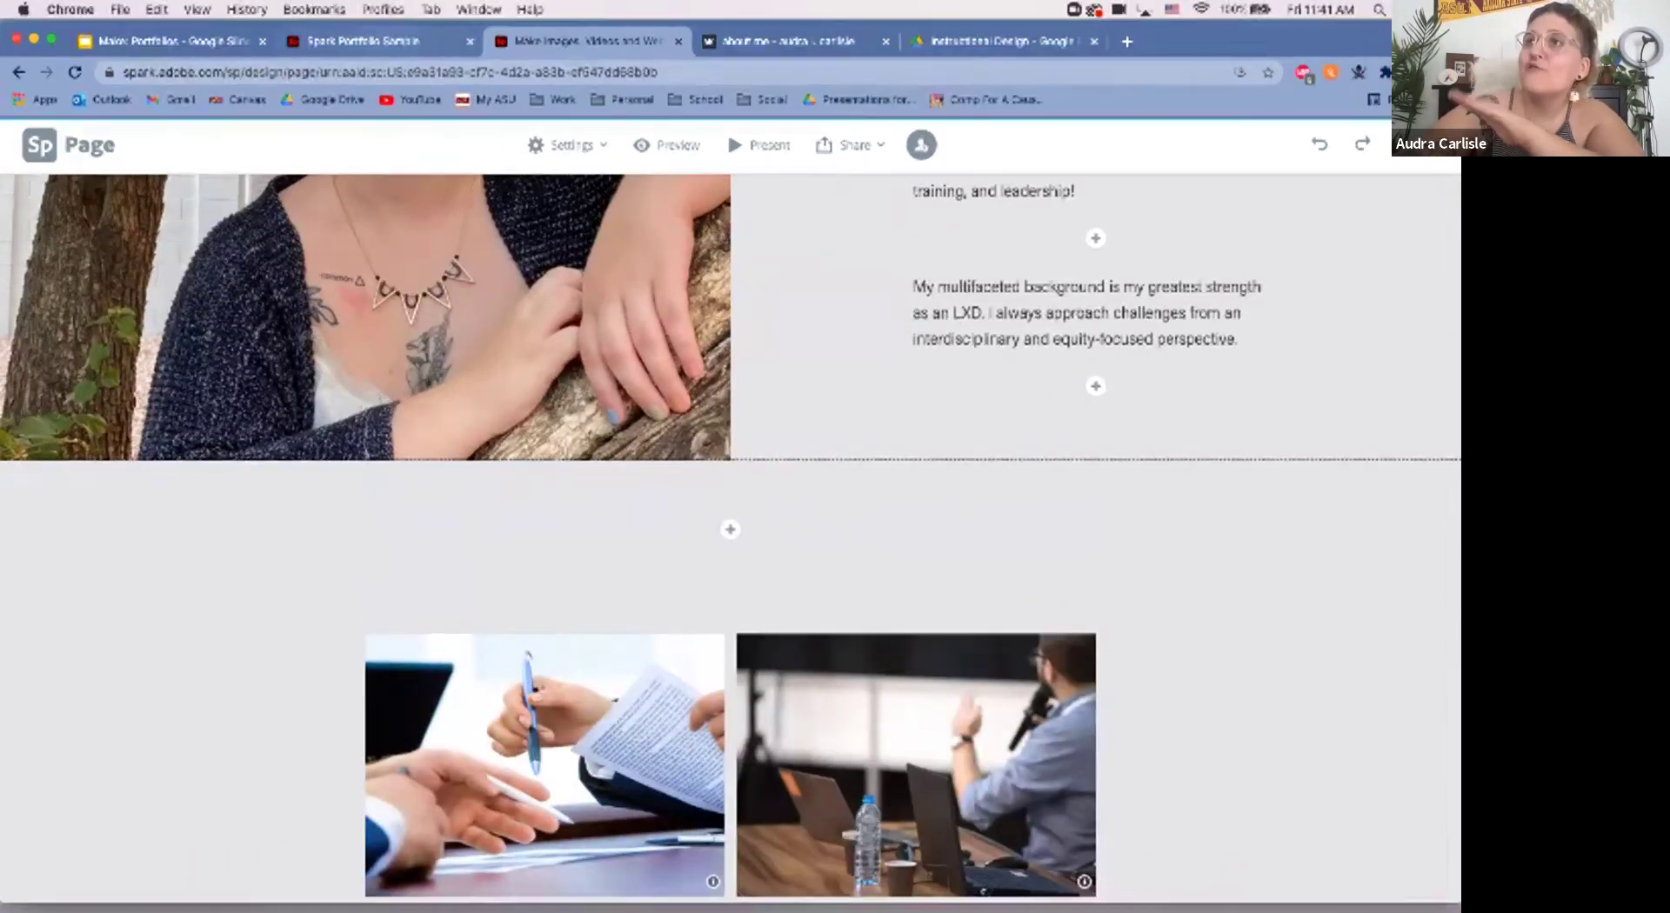
Step: Examine the title and introduction sections of the Spark Portfolio Sample page for comparison
key(ctrl+shift+Tab)
scroll(731, 513, up, 5)
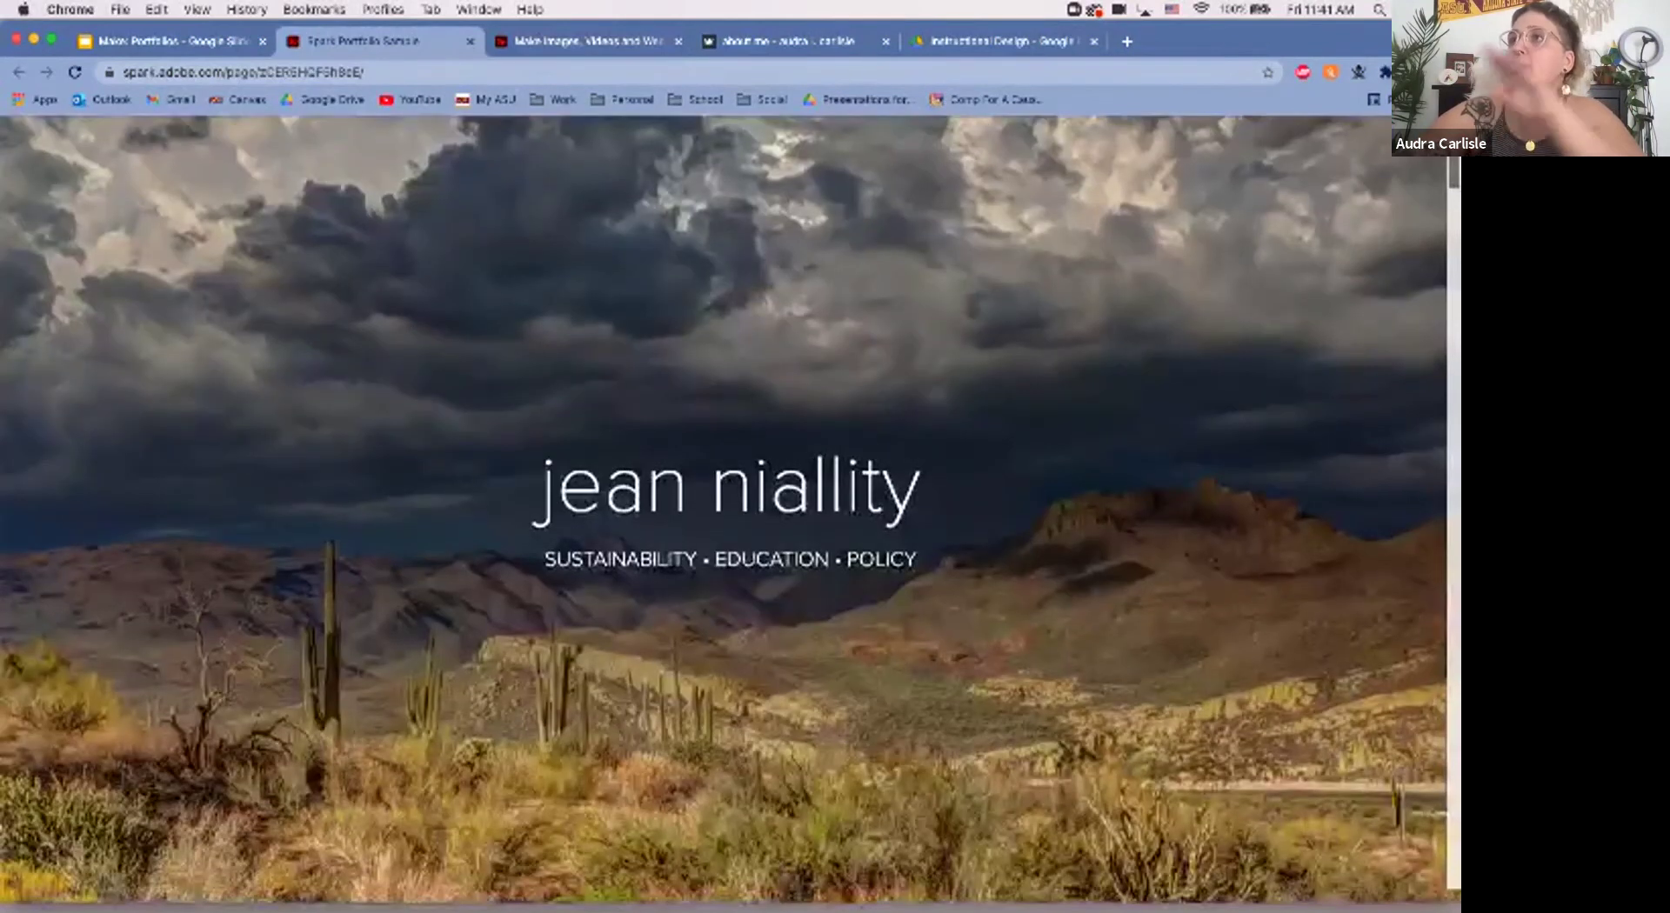
scroll(730, 513, down, 10)
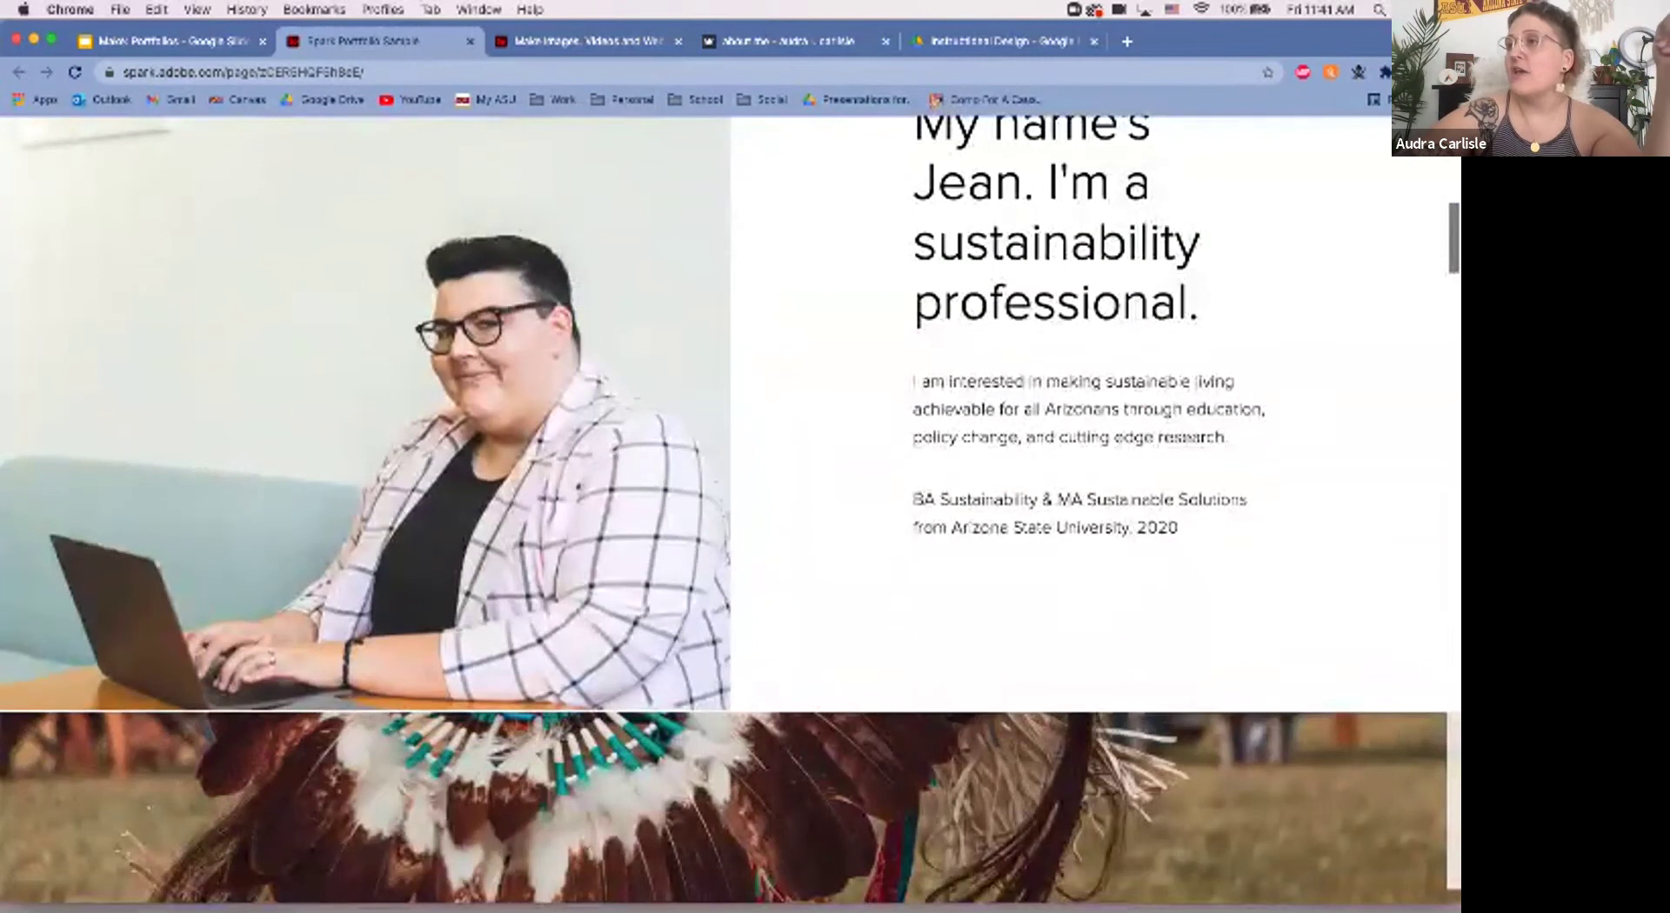
scroll(731, 513, up, 10)
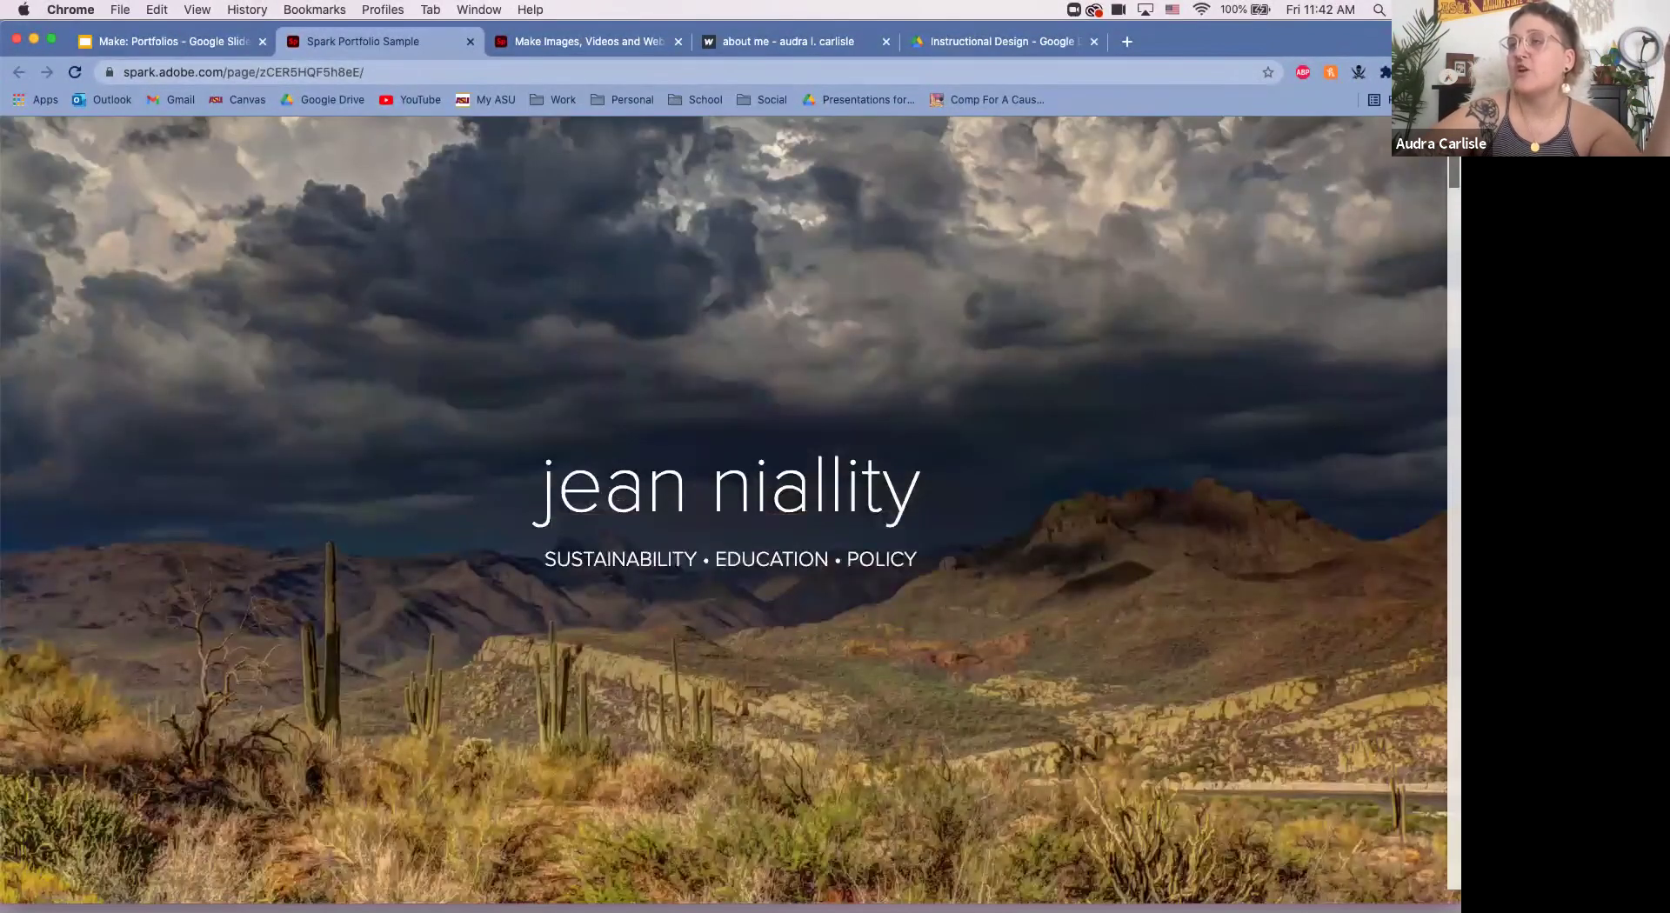
scroll(731, 513, down, 10)
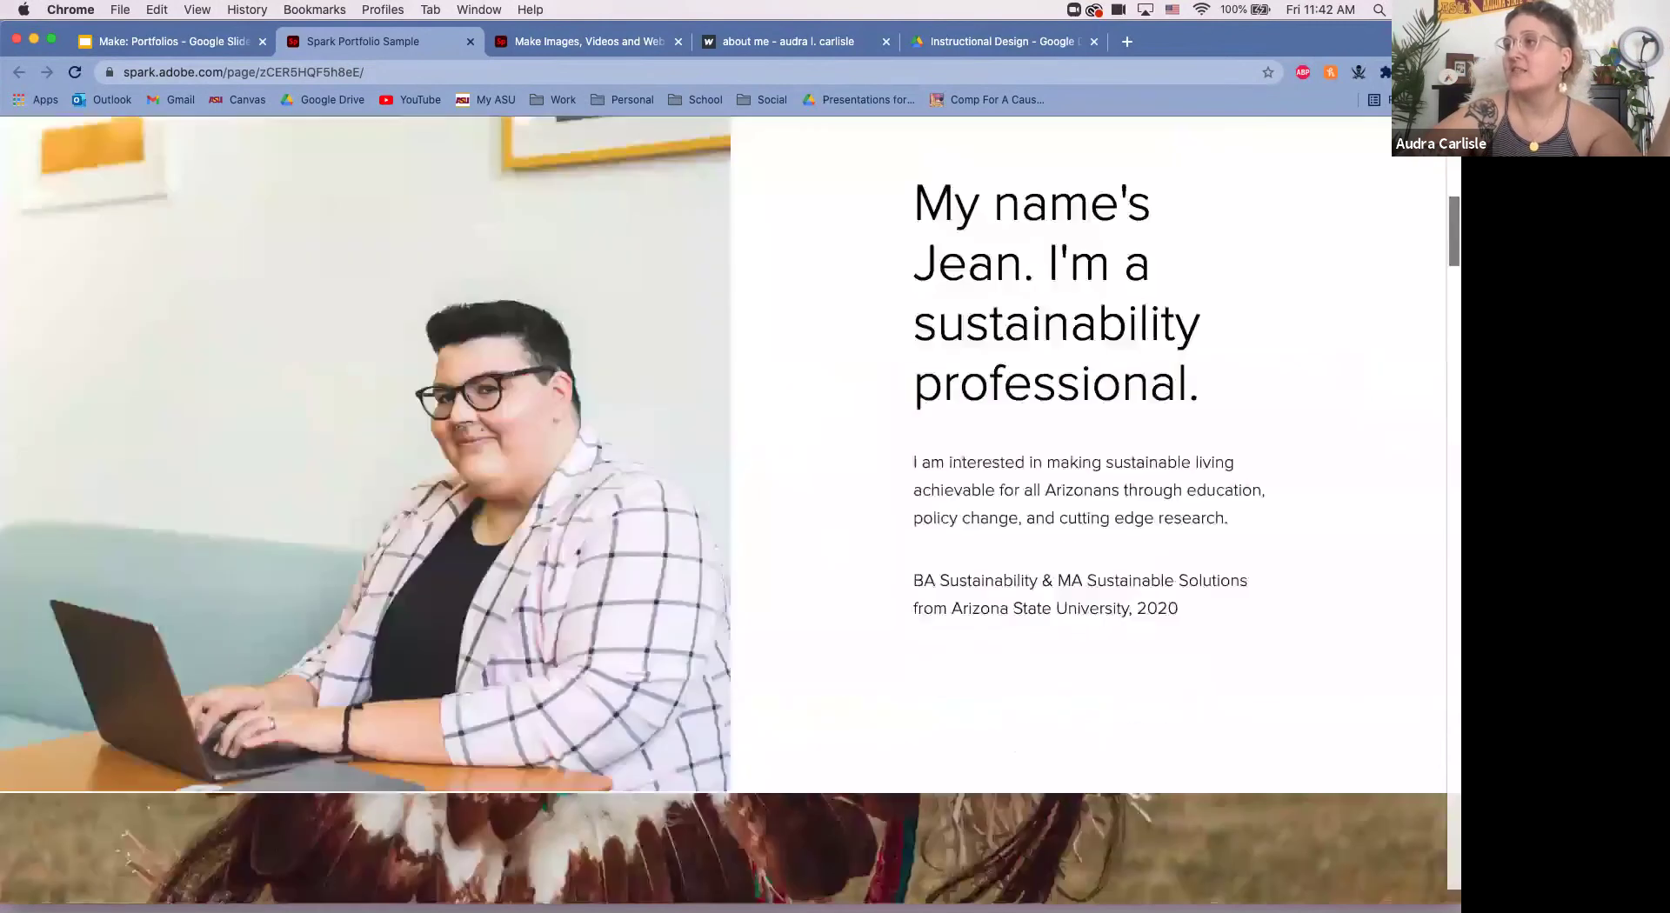
scroll(730, 513, down, 2)
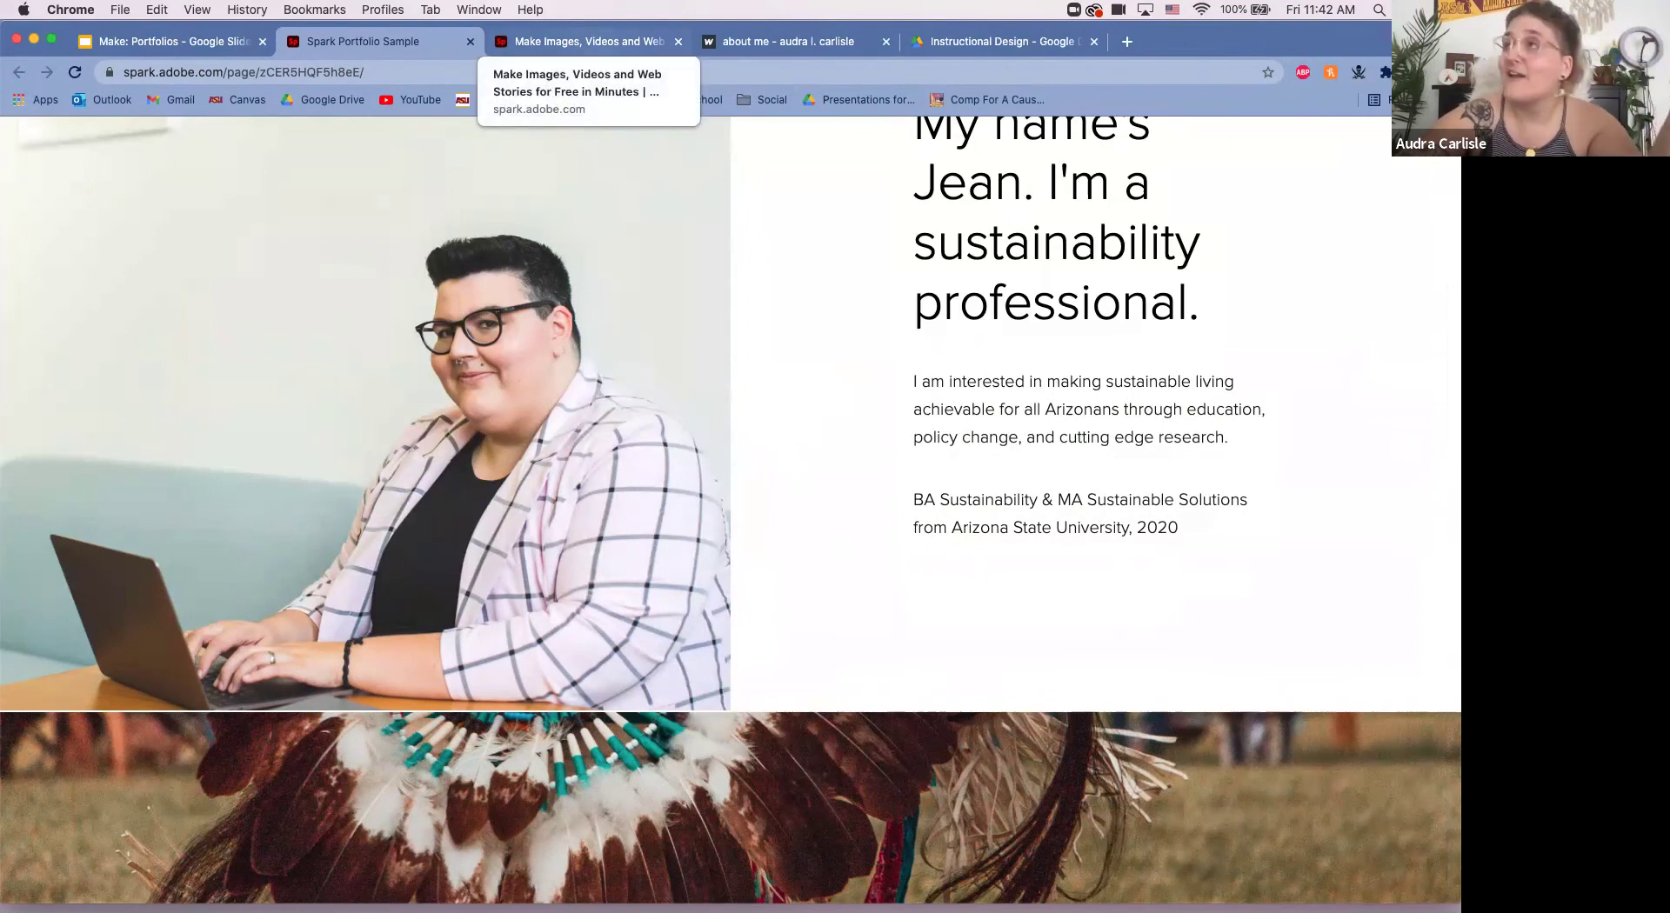
Step: Return to the portfolio page in the Adobe Spark editor and open its Publish and share link details
click(581, 41)
scroll(730, 540, up, 10)
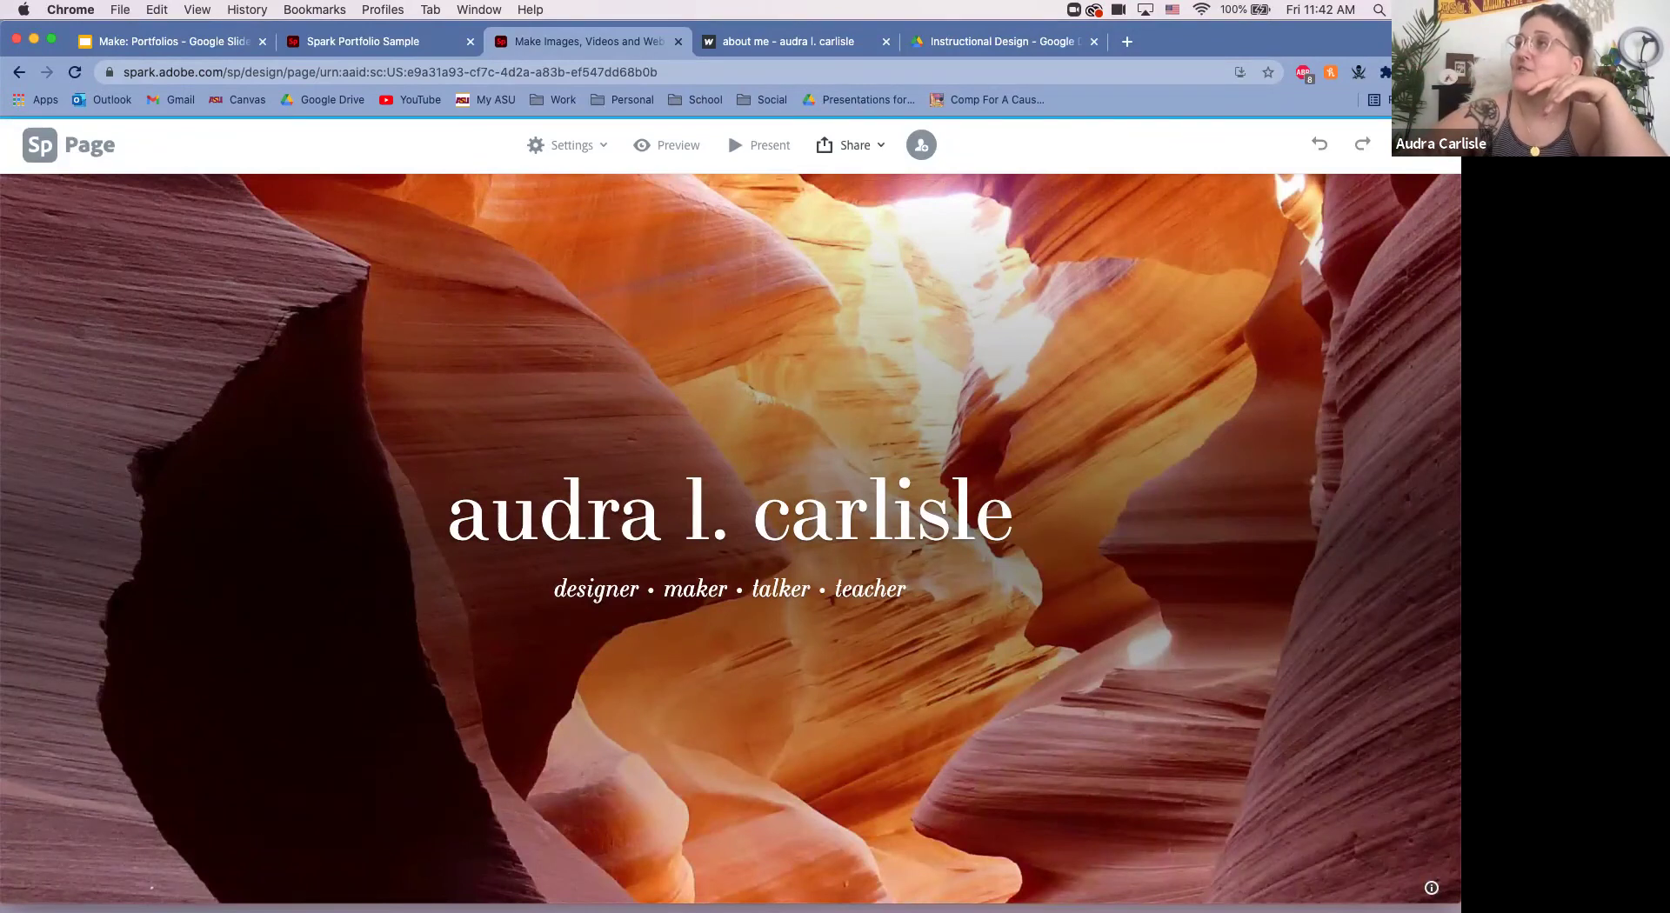
click(848, 146)
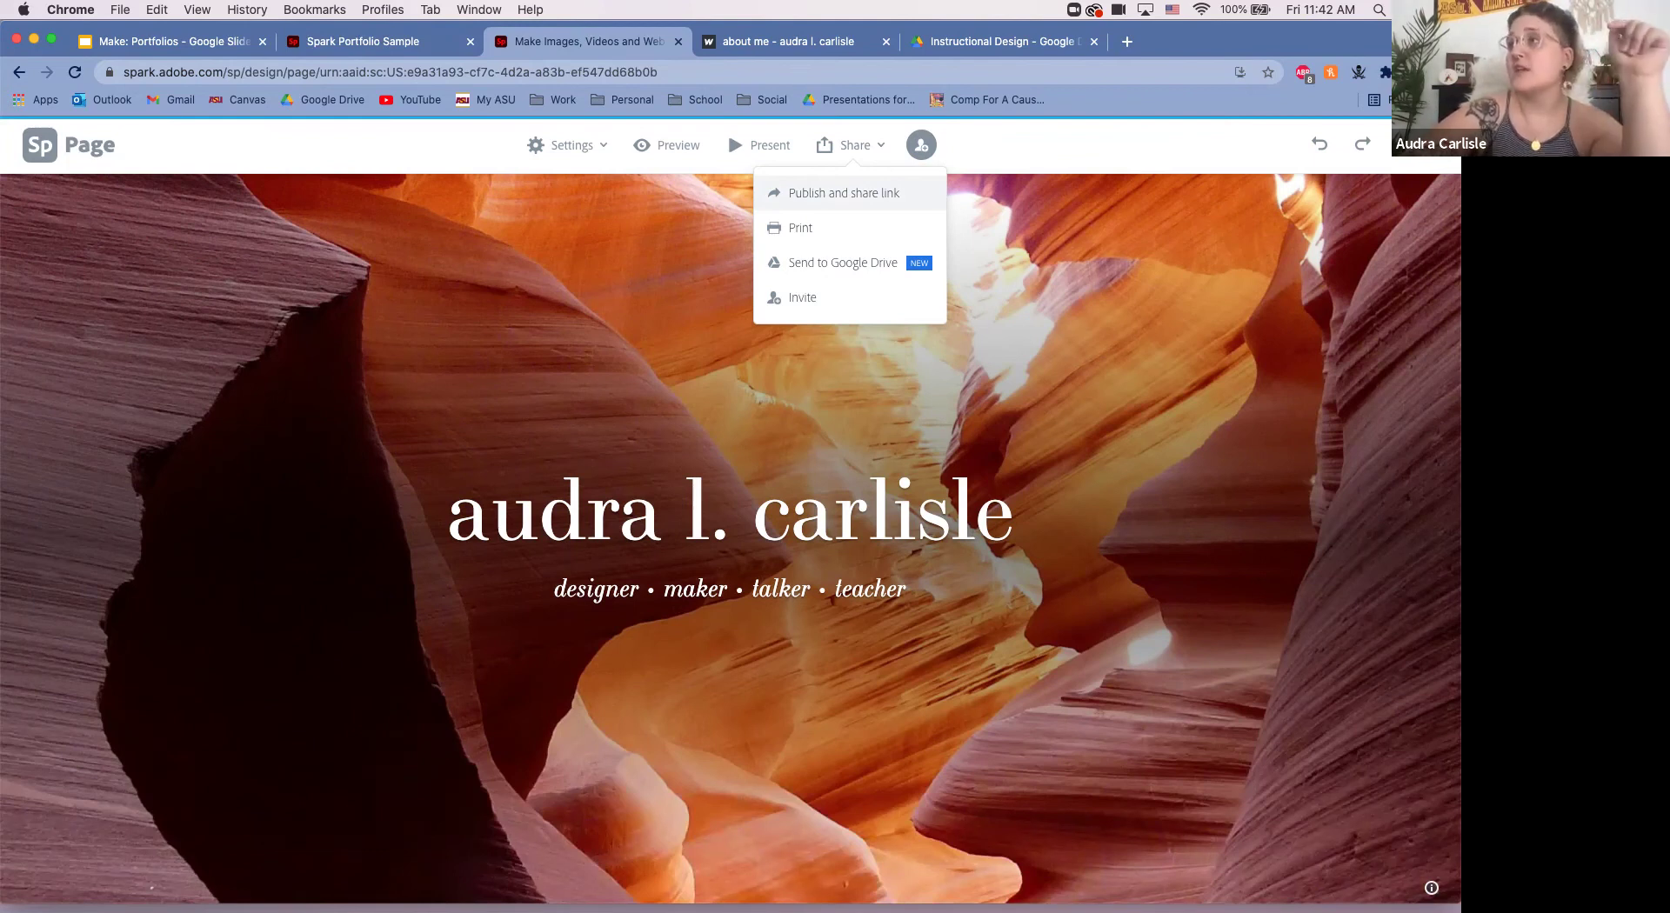
key(Escape)
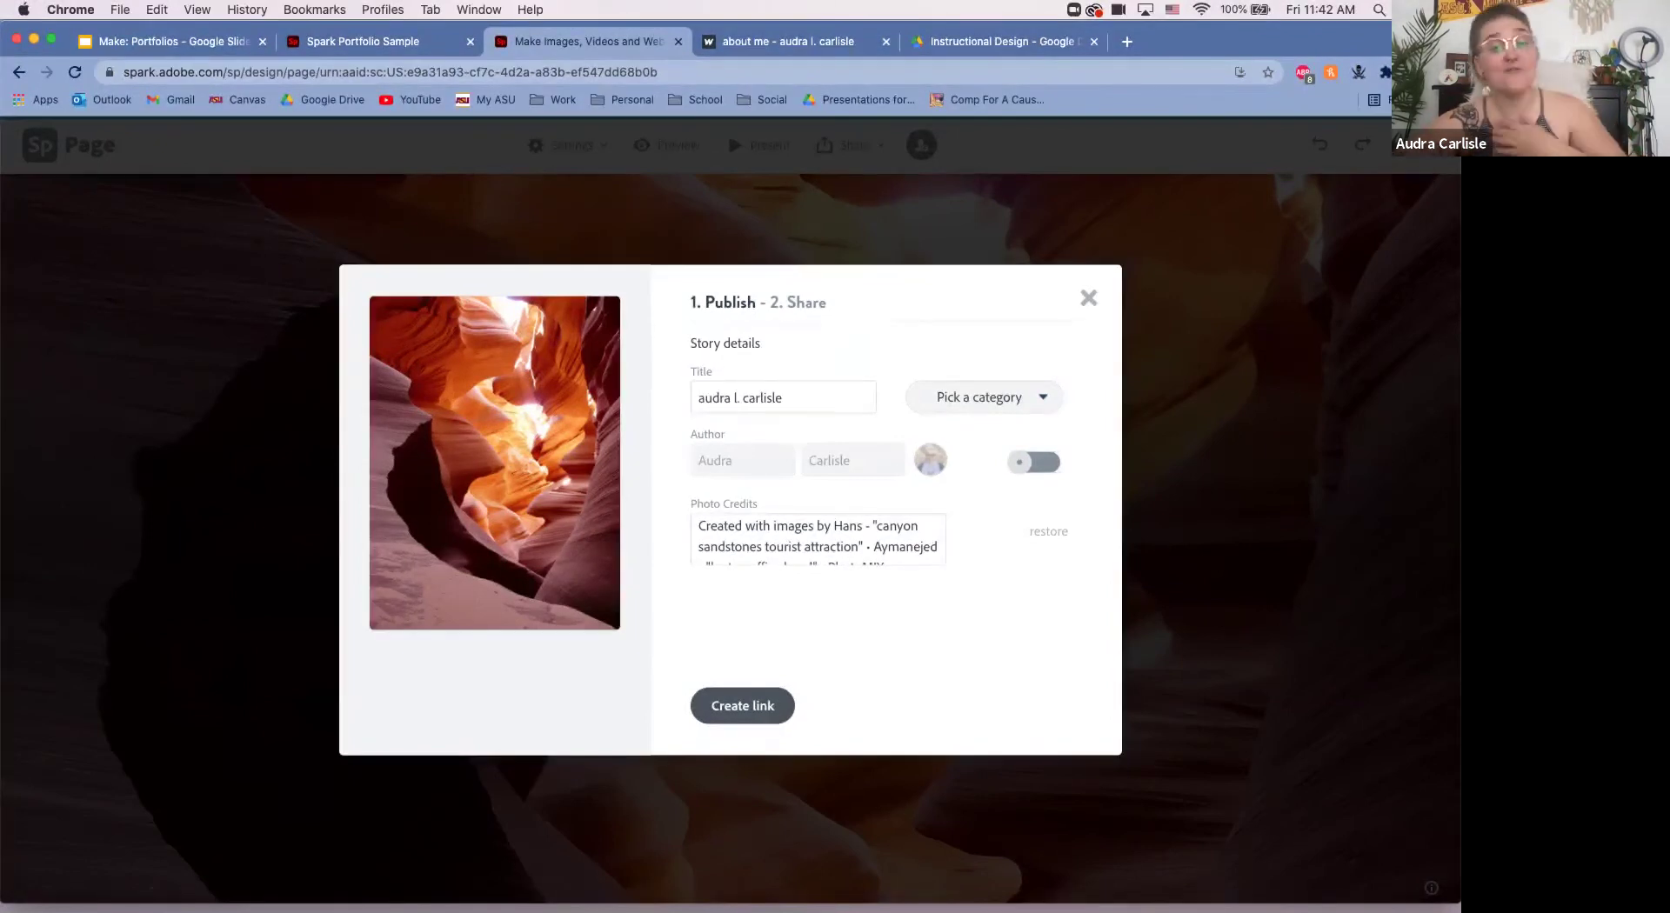
Step: Enable the author details for the published page and set its category to Education
click(1034, 462)
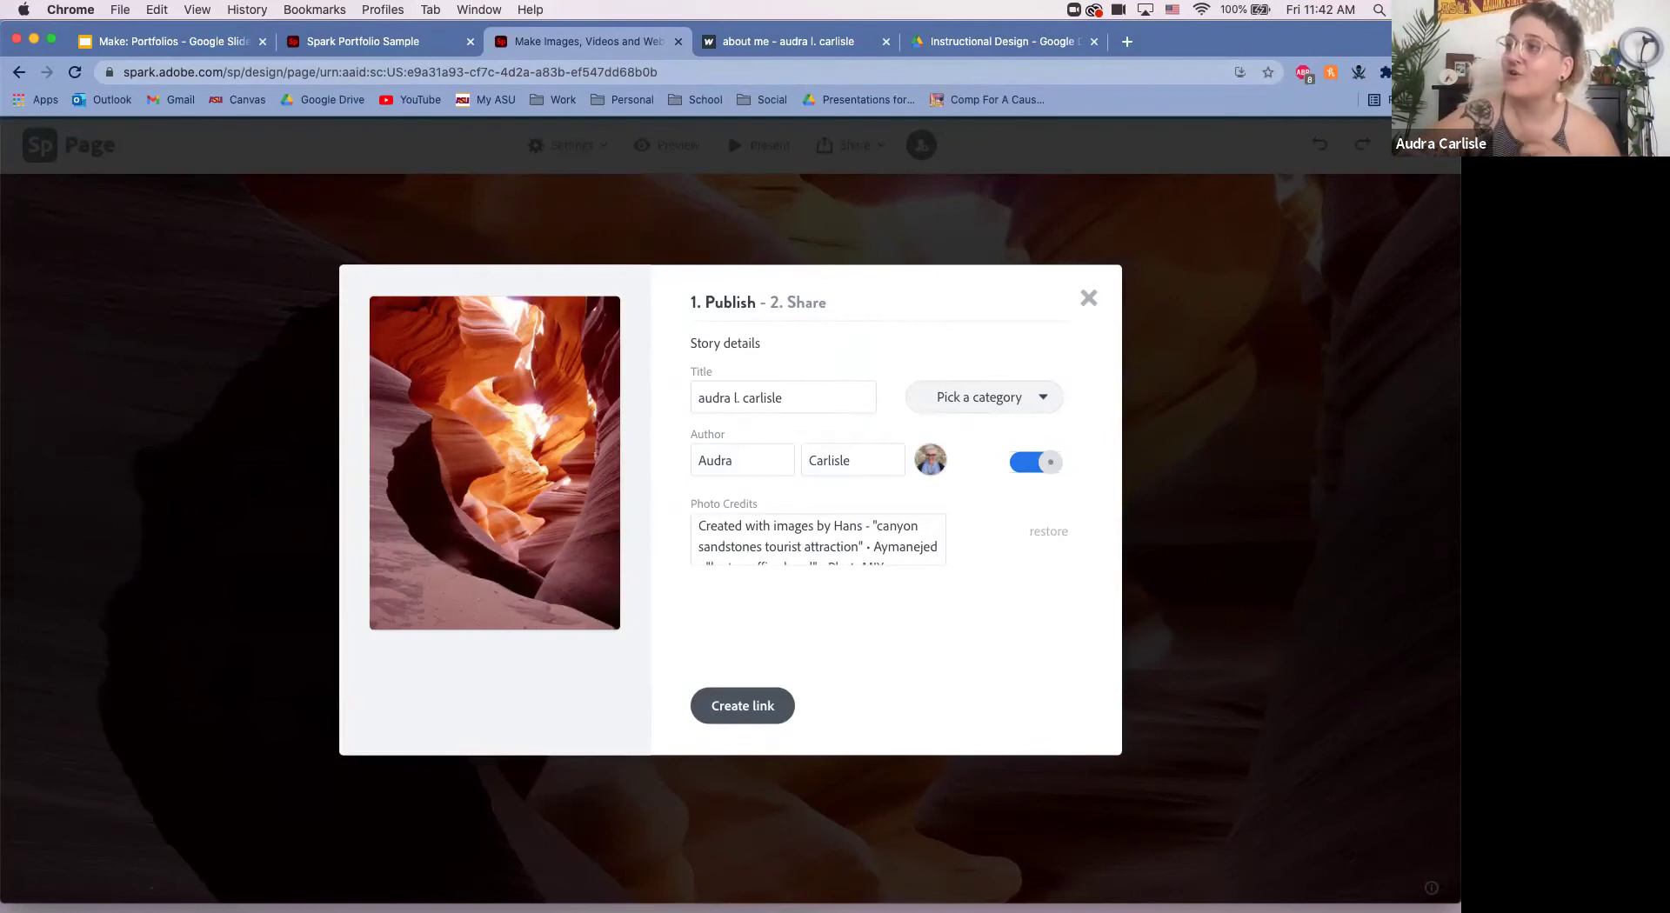
click(984, 397)
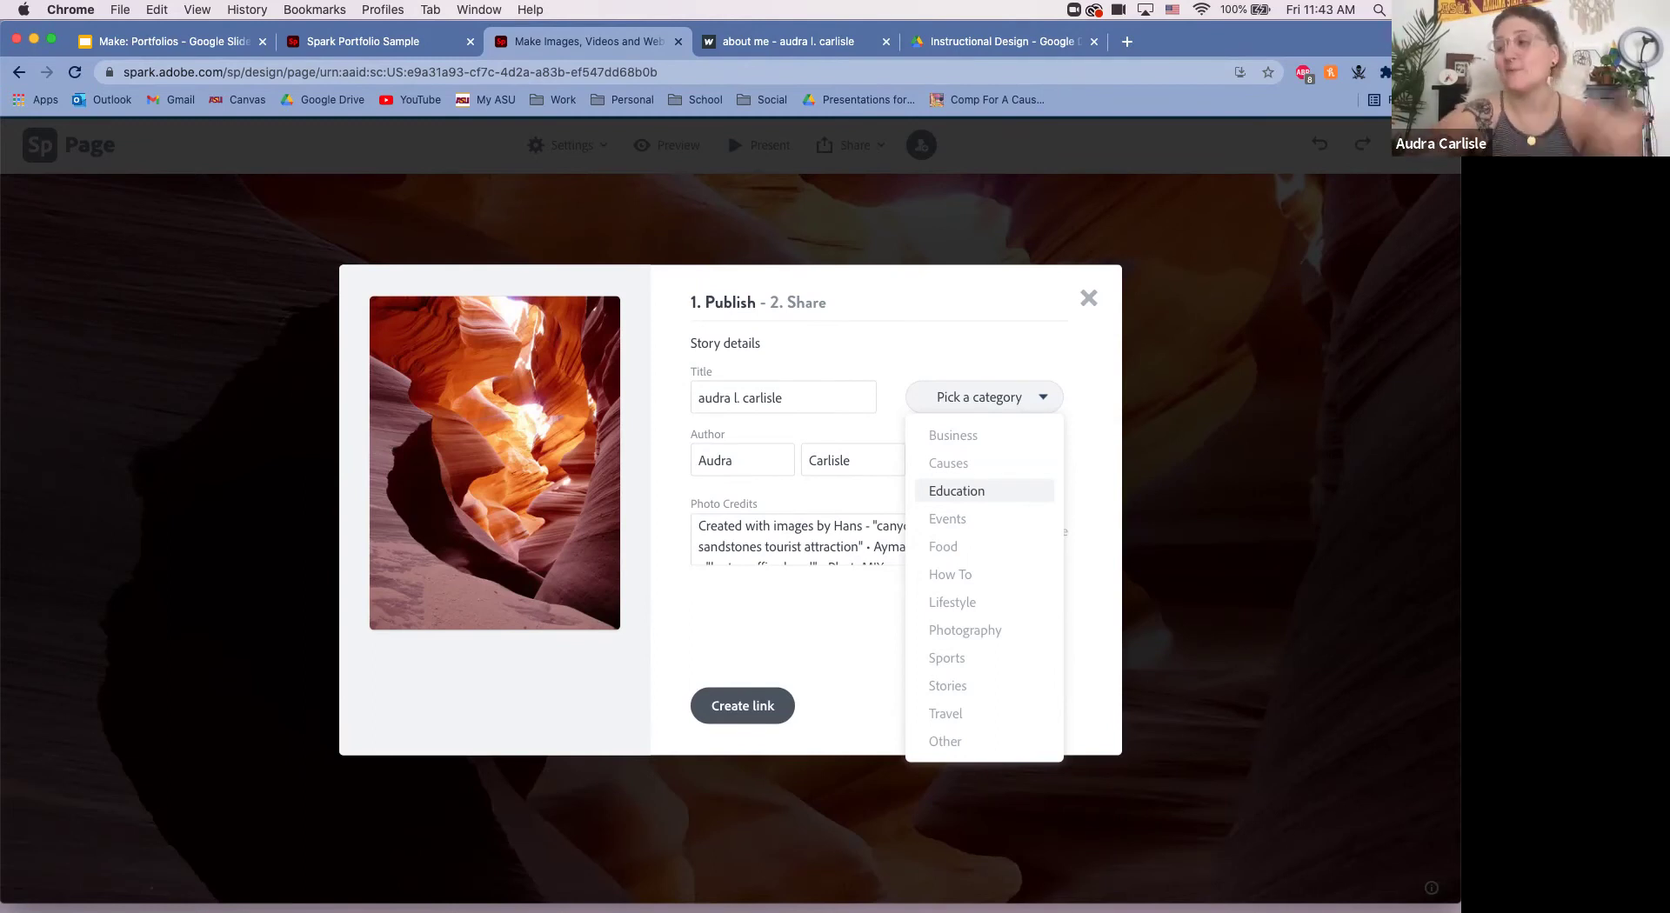
click(957, 490)
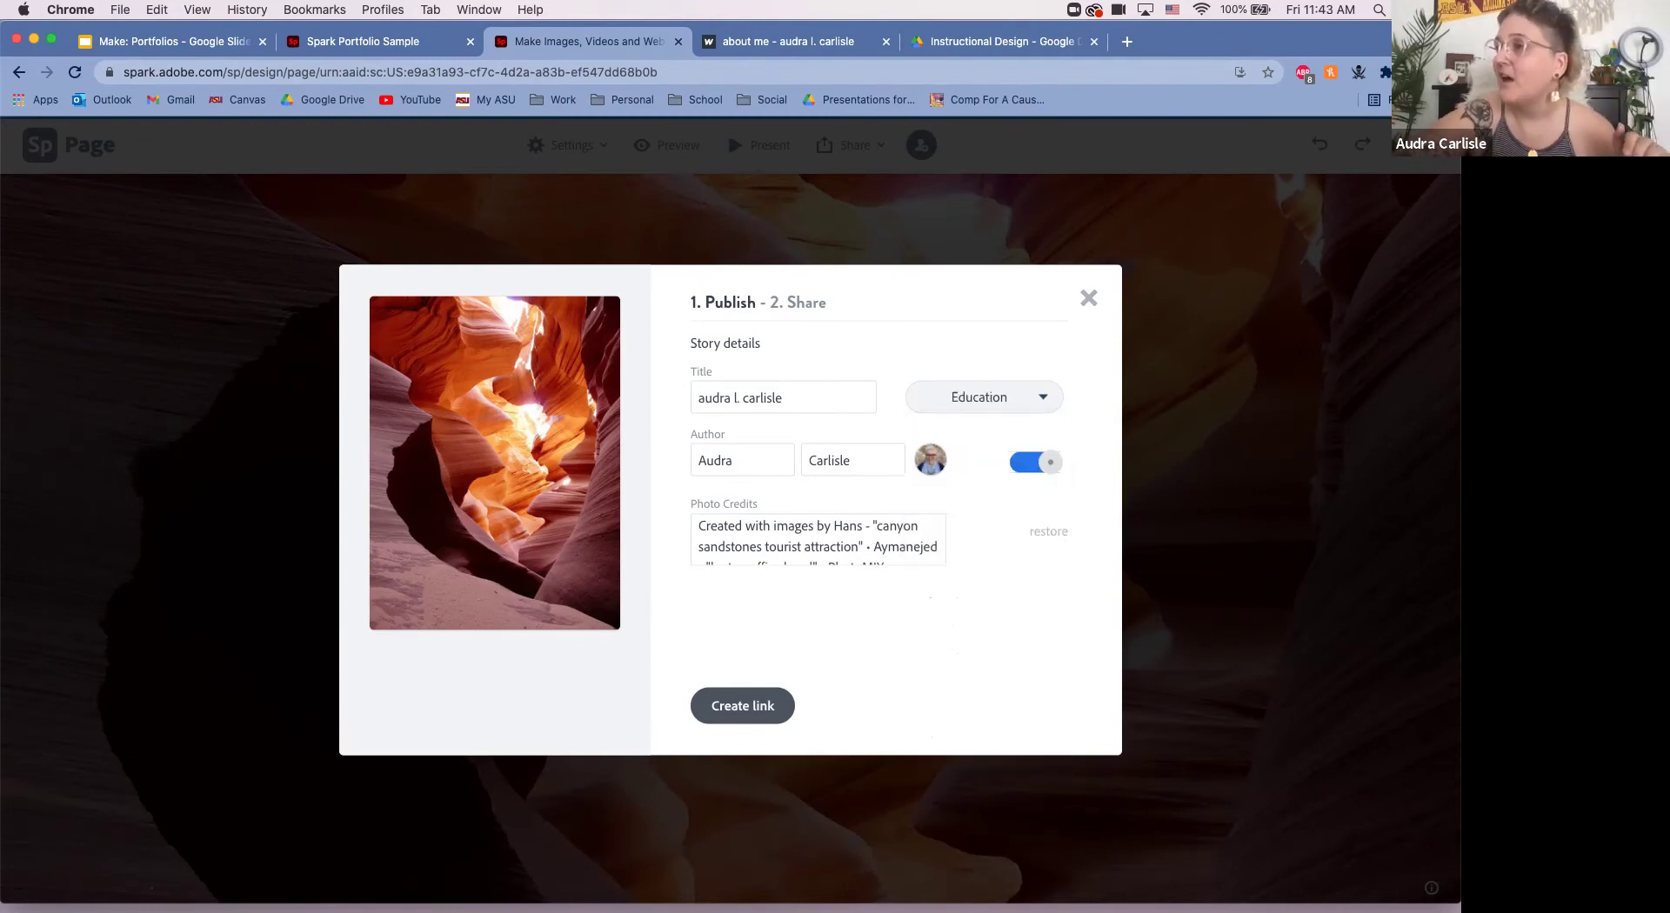
Step: Check the photo credits and append a bulleted "Headshots by" credit with the photographer's name at the end
scroll(817, 539, down, 2)
scroll(818, 540, down, 5)
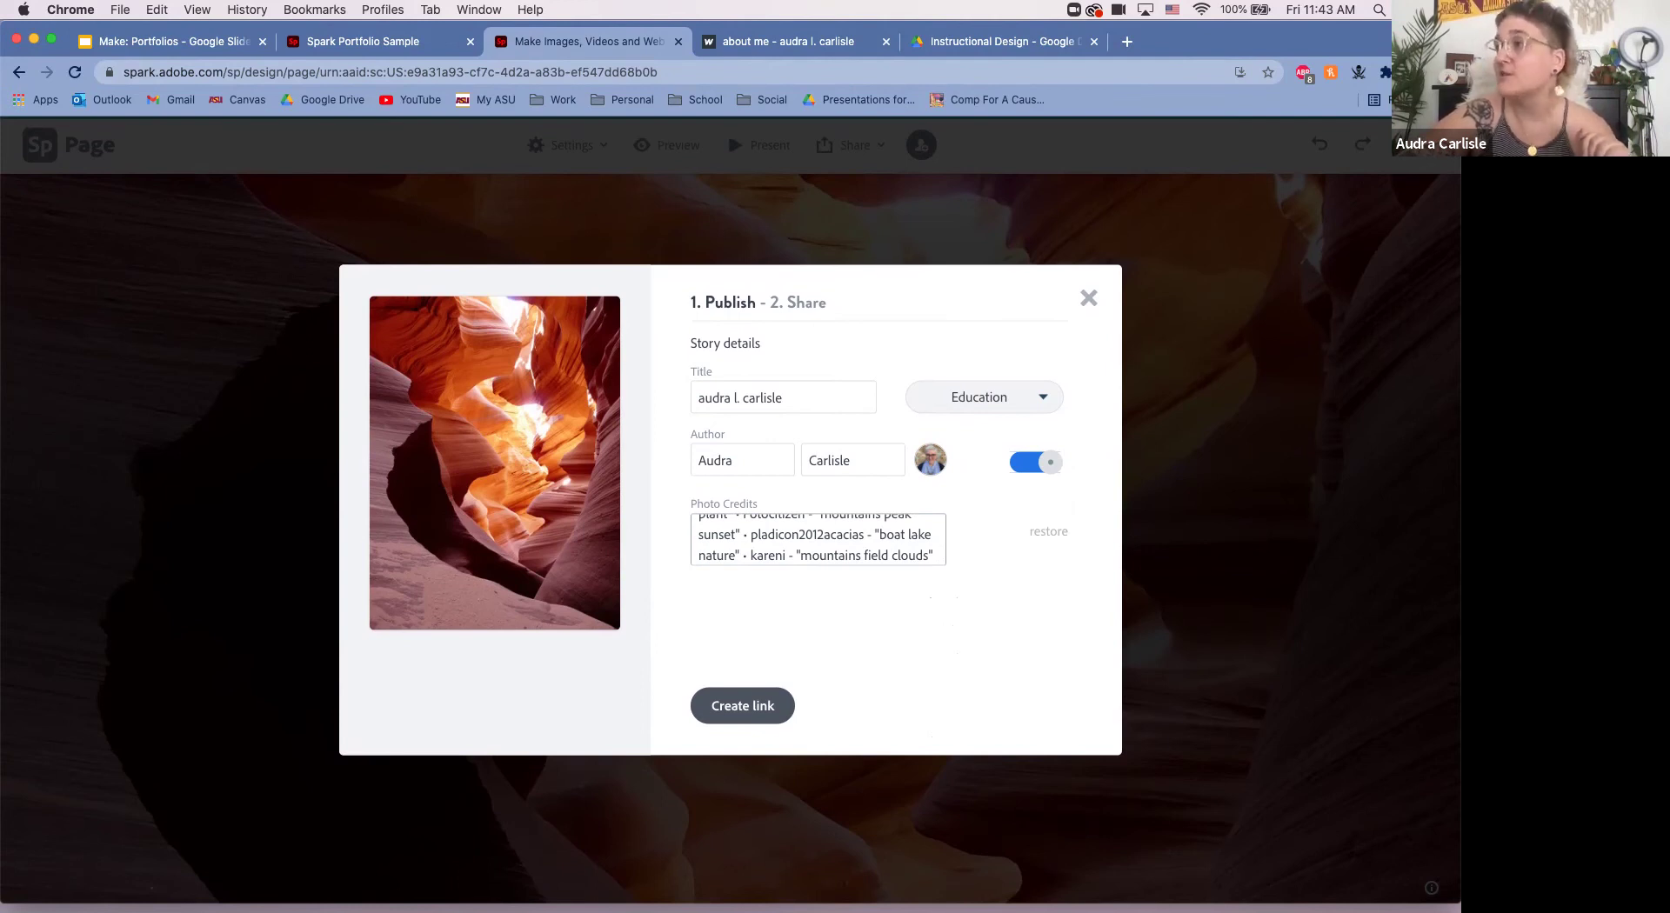
click(933, 555)
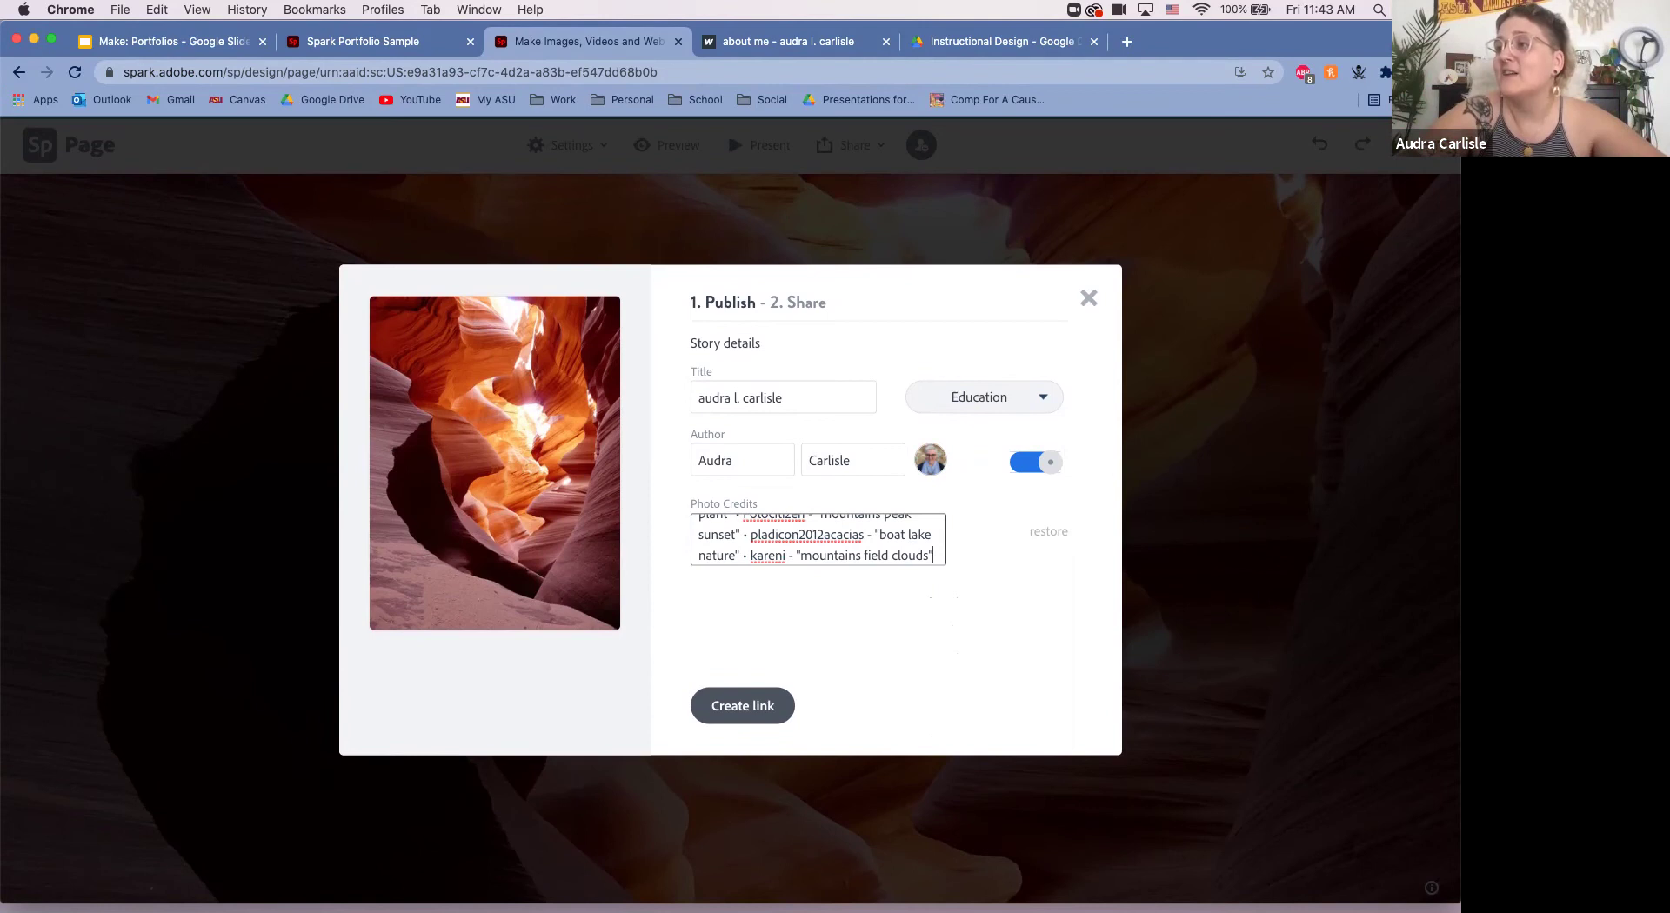
scroll(817, 540, up, 5)
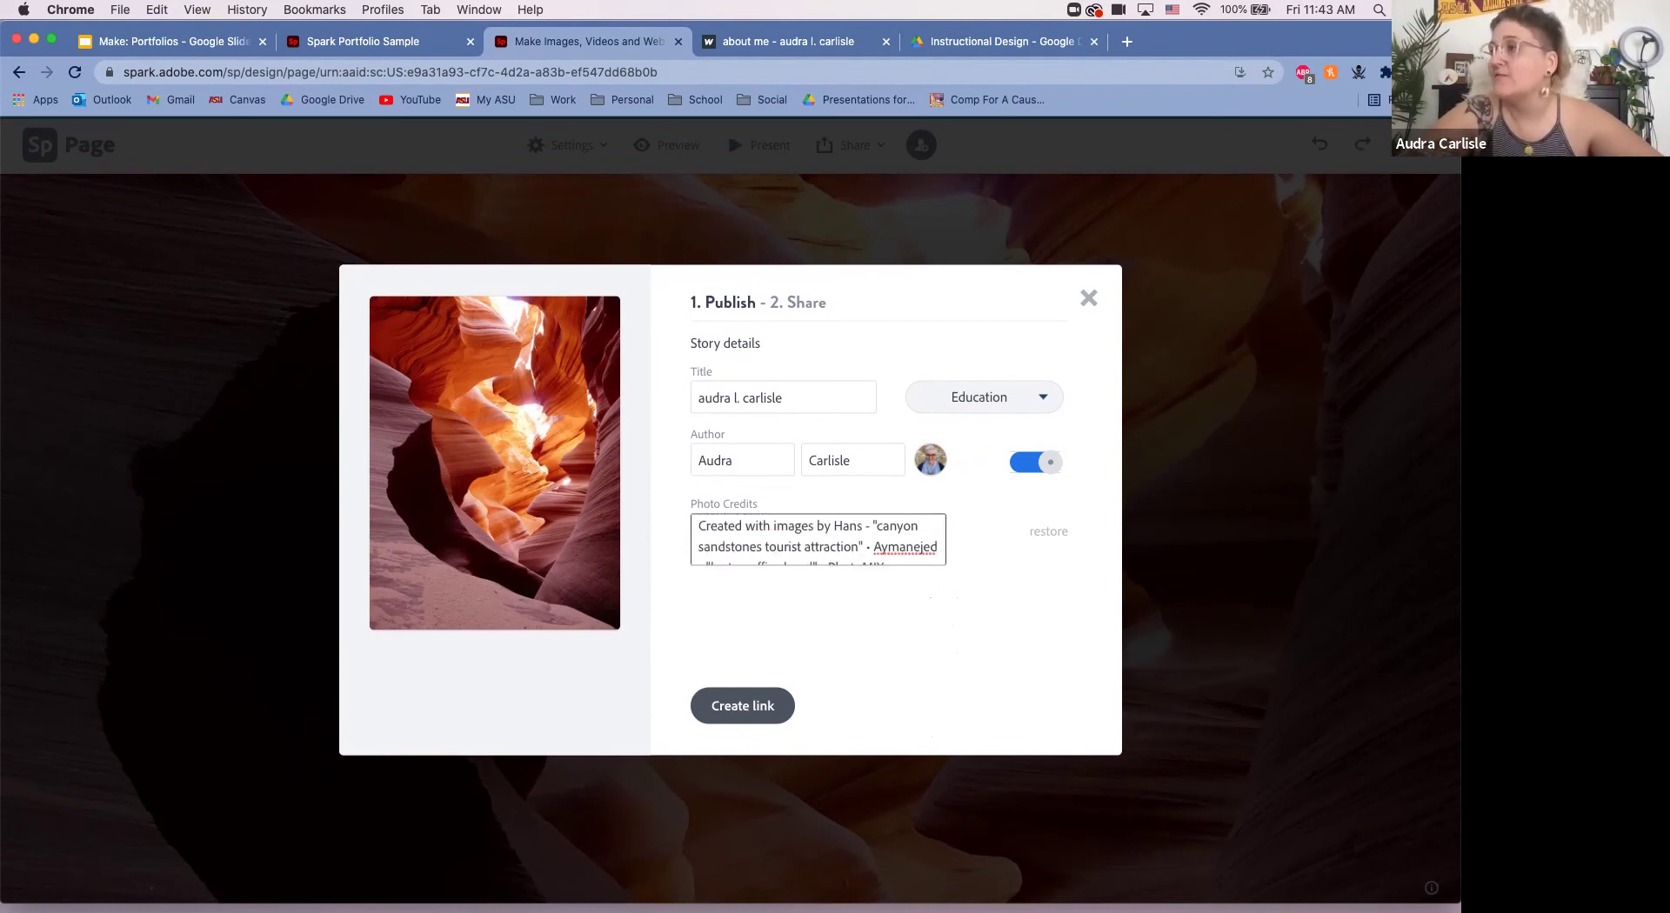
scroll(818, 540, down, 5)
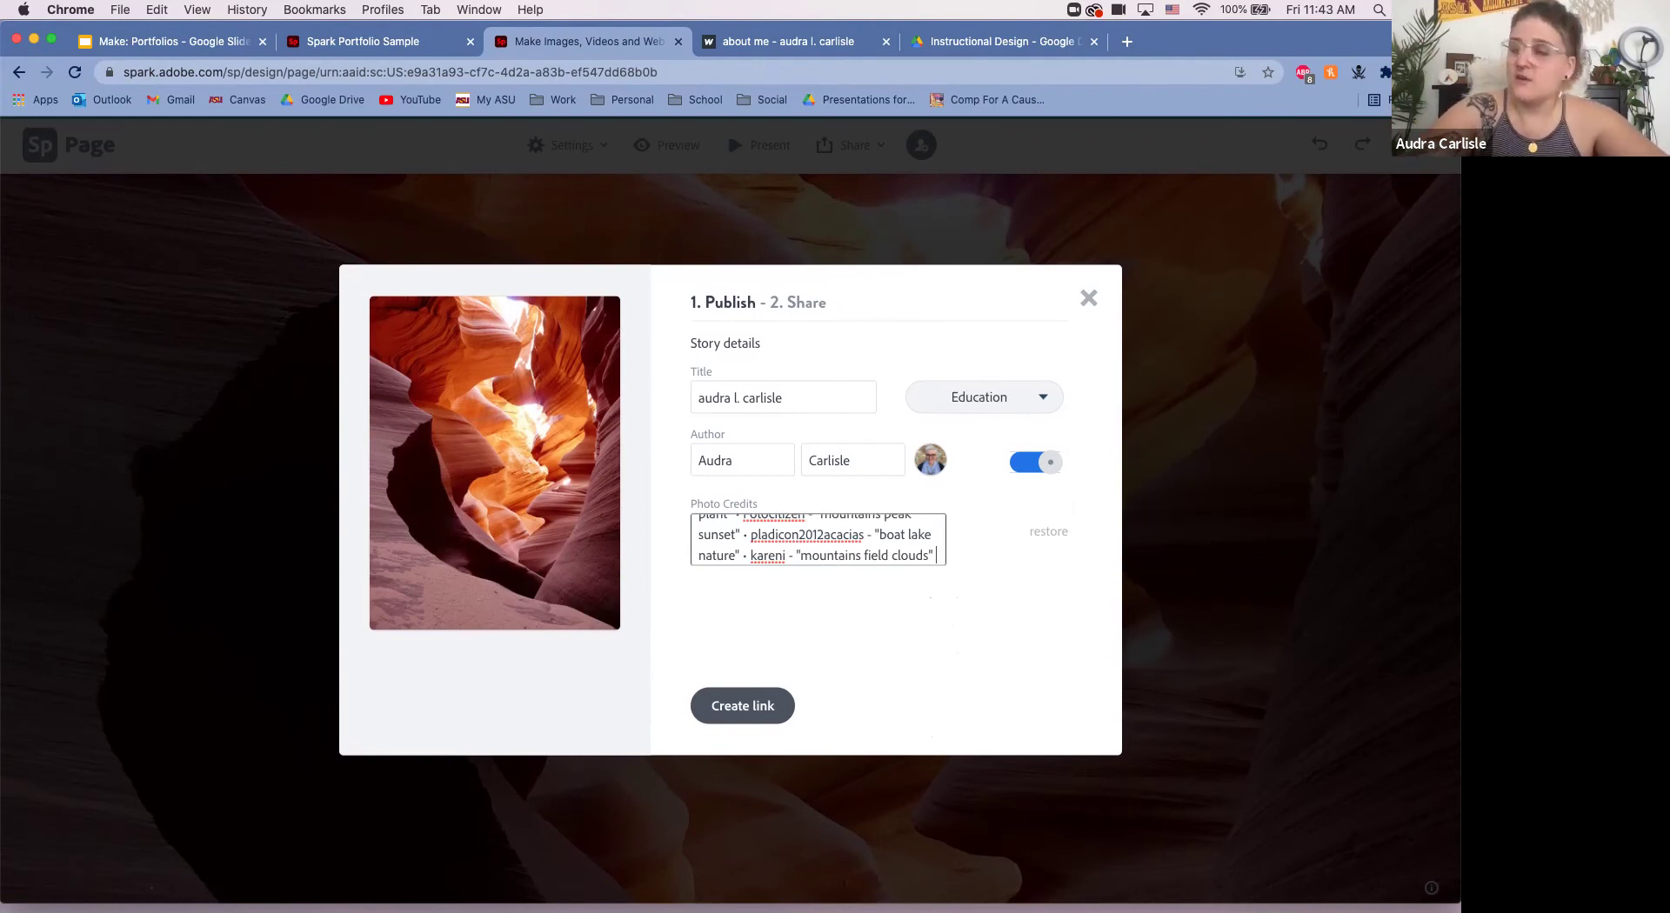
scroll(818, 539, down, 1)
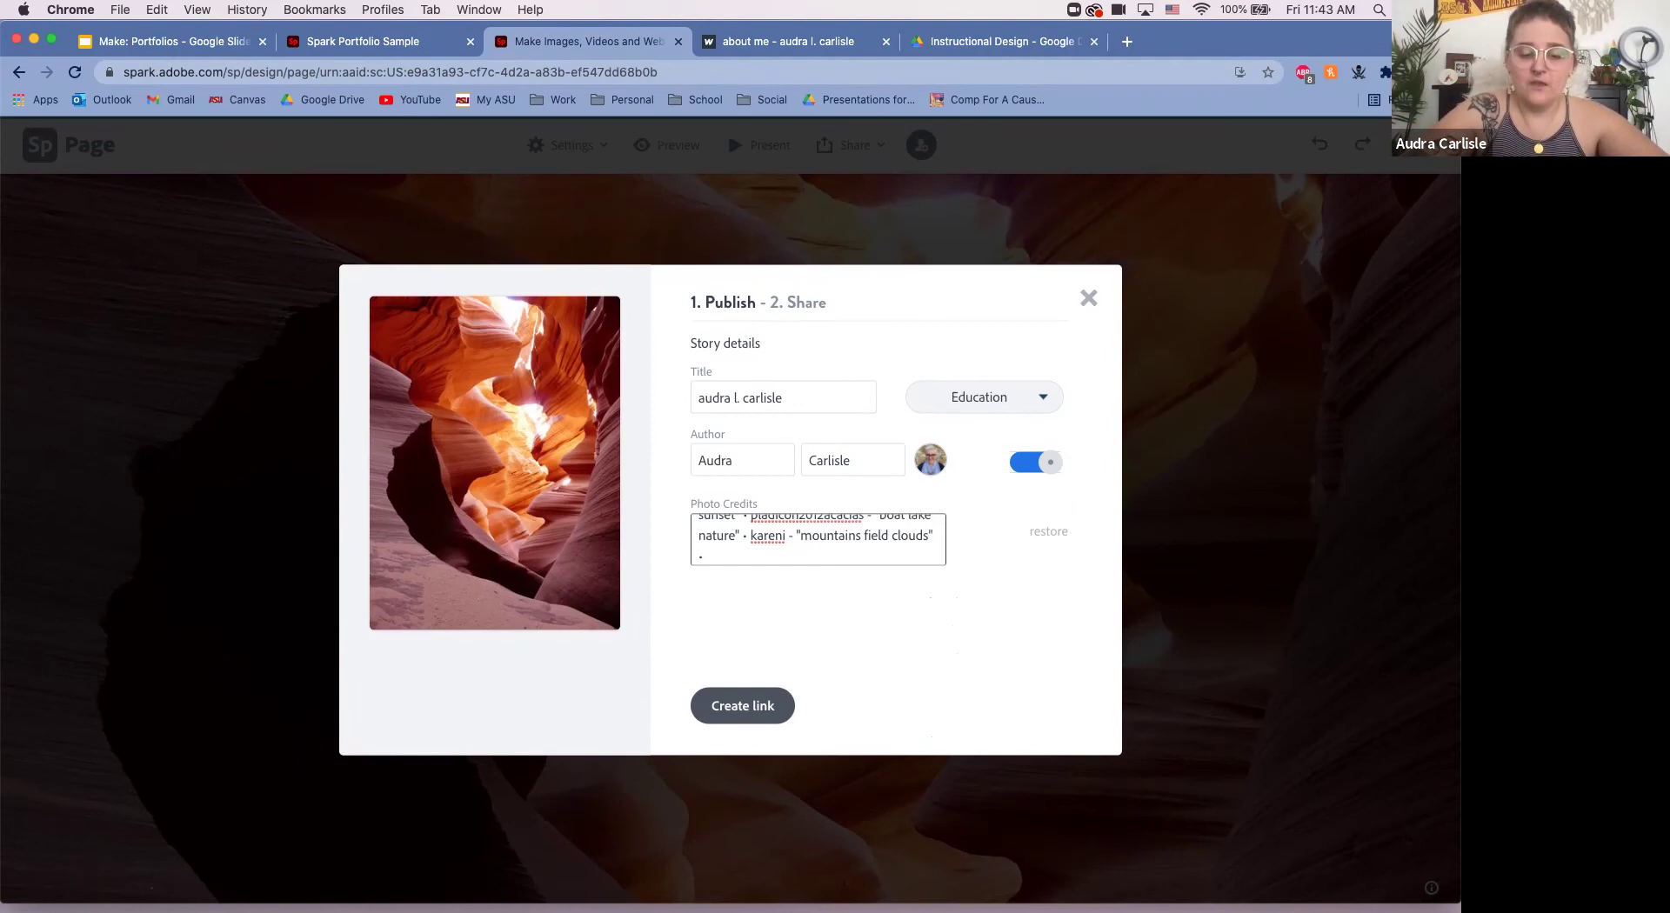
text(Headsho)
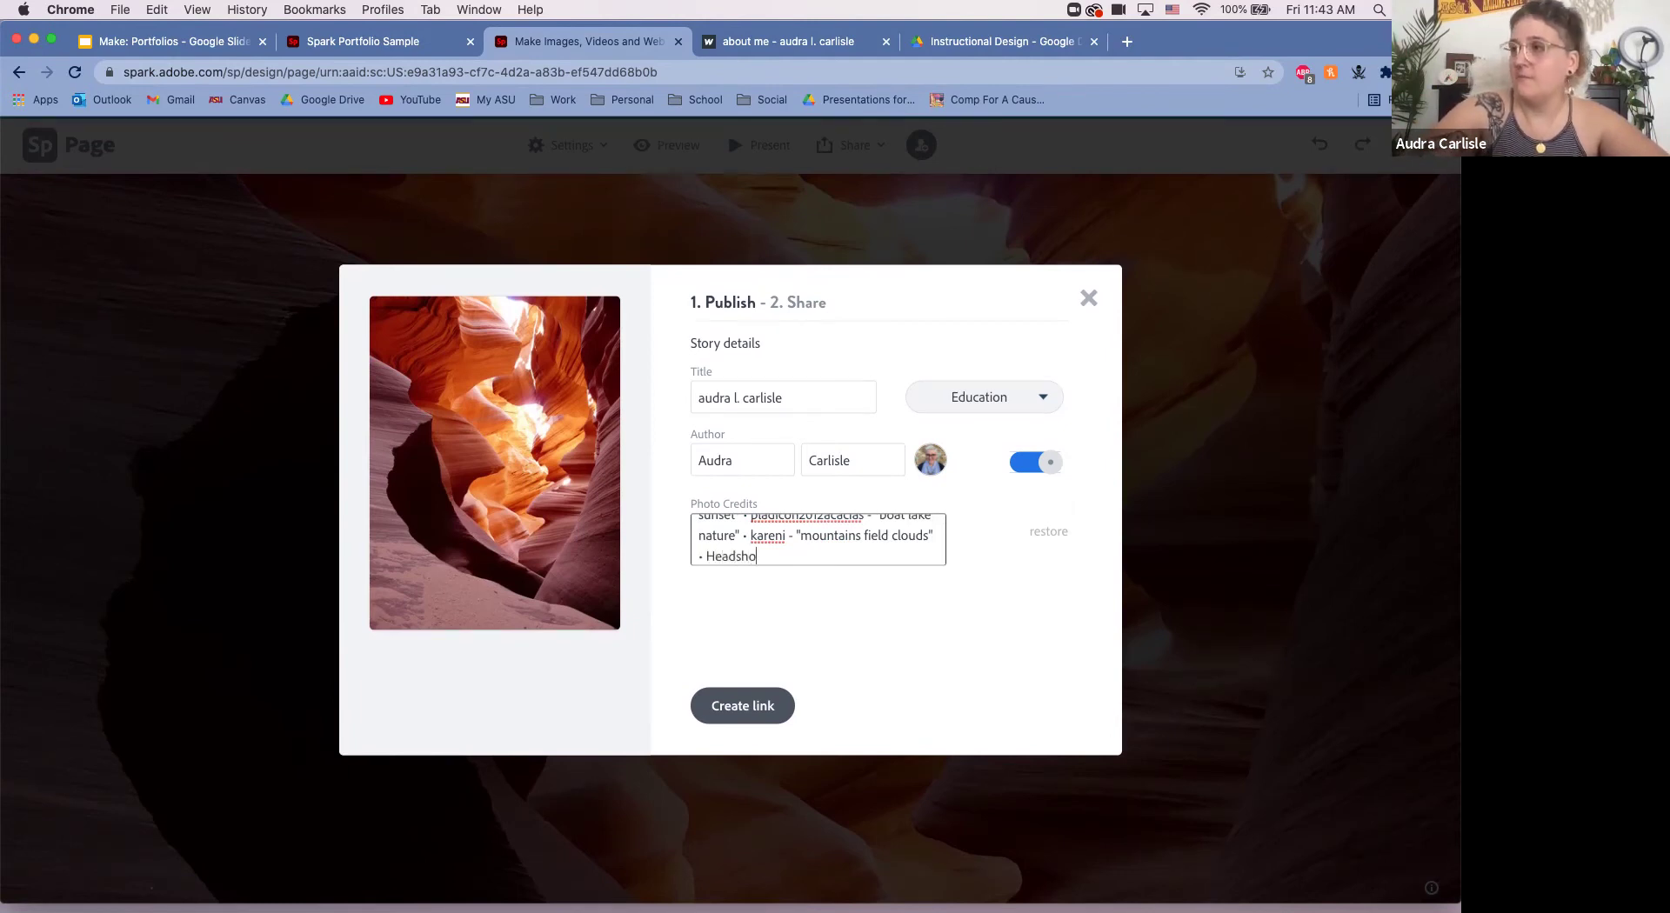
text(ts by Andee)
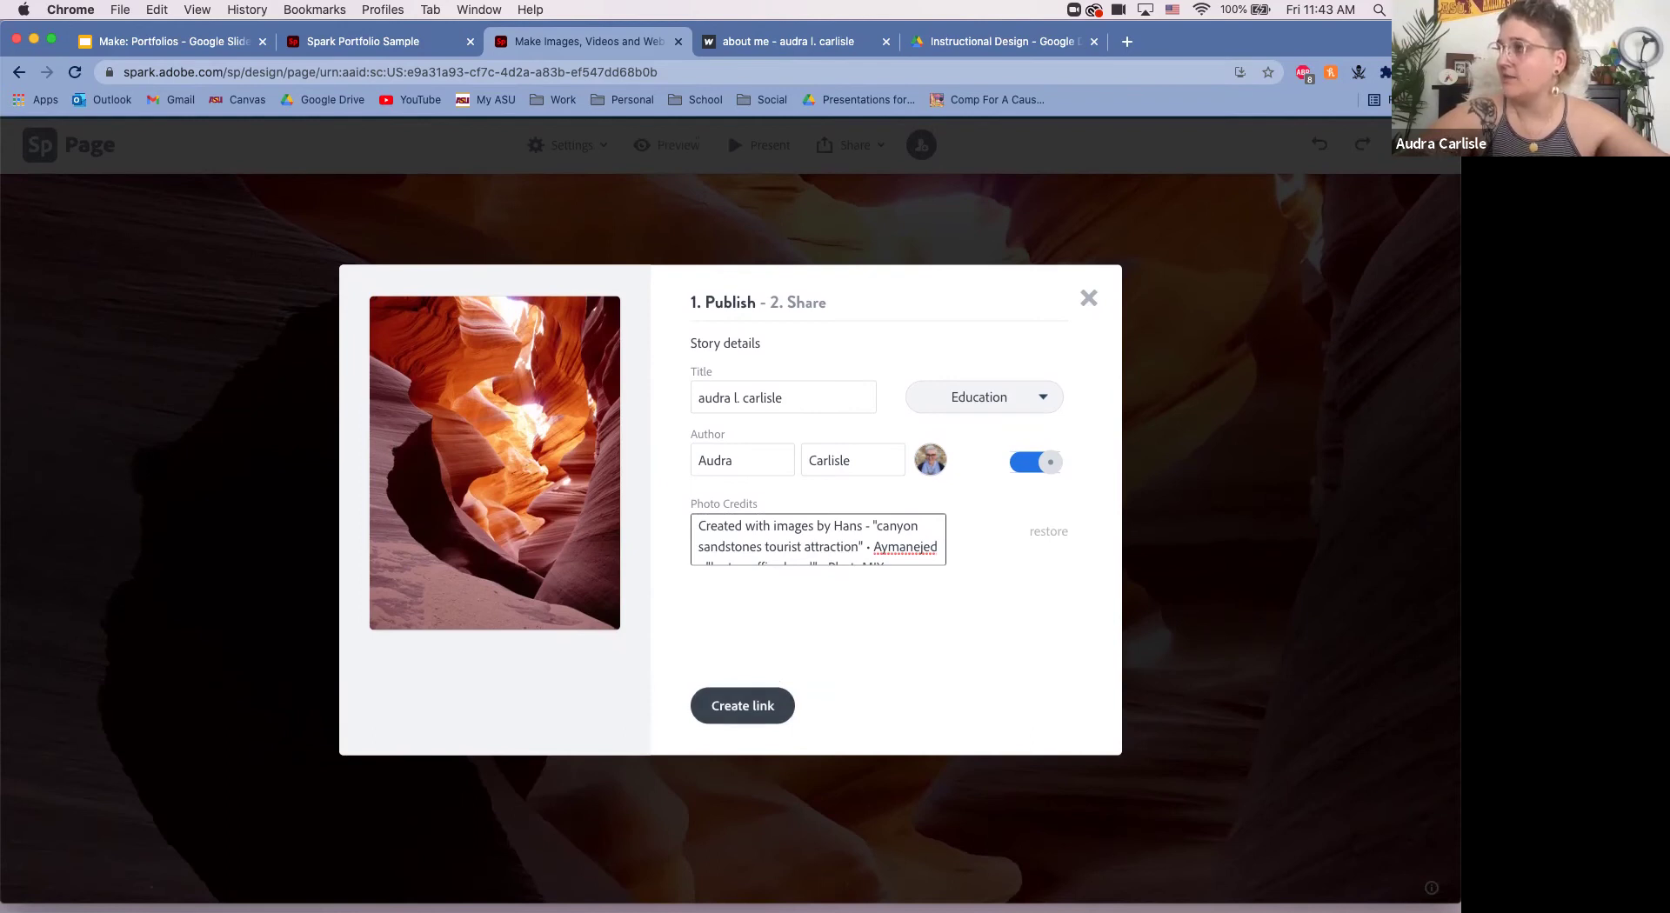
Step: Publish the page by creating its shareable link, and return to the editor
click(742, 705)
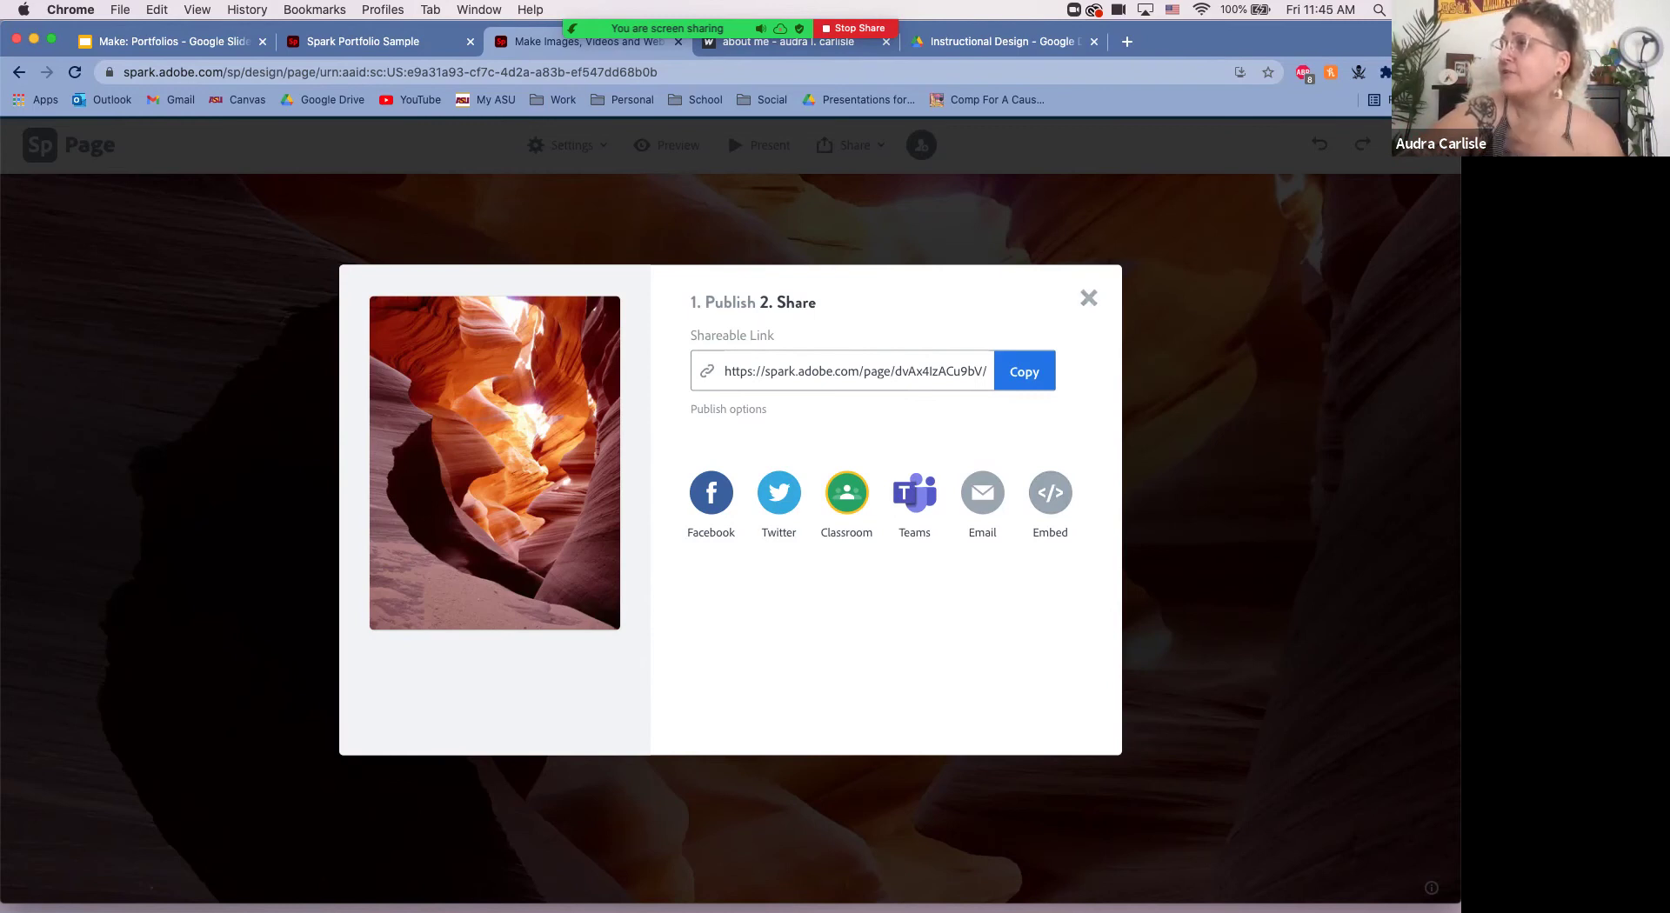
click(1088, 297)
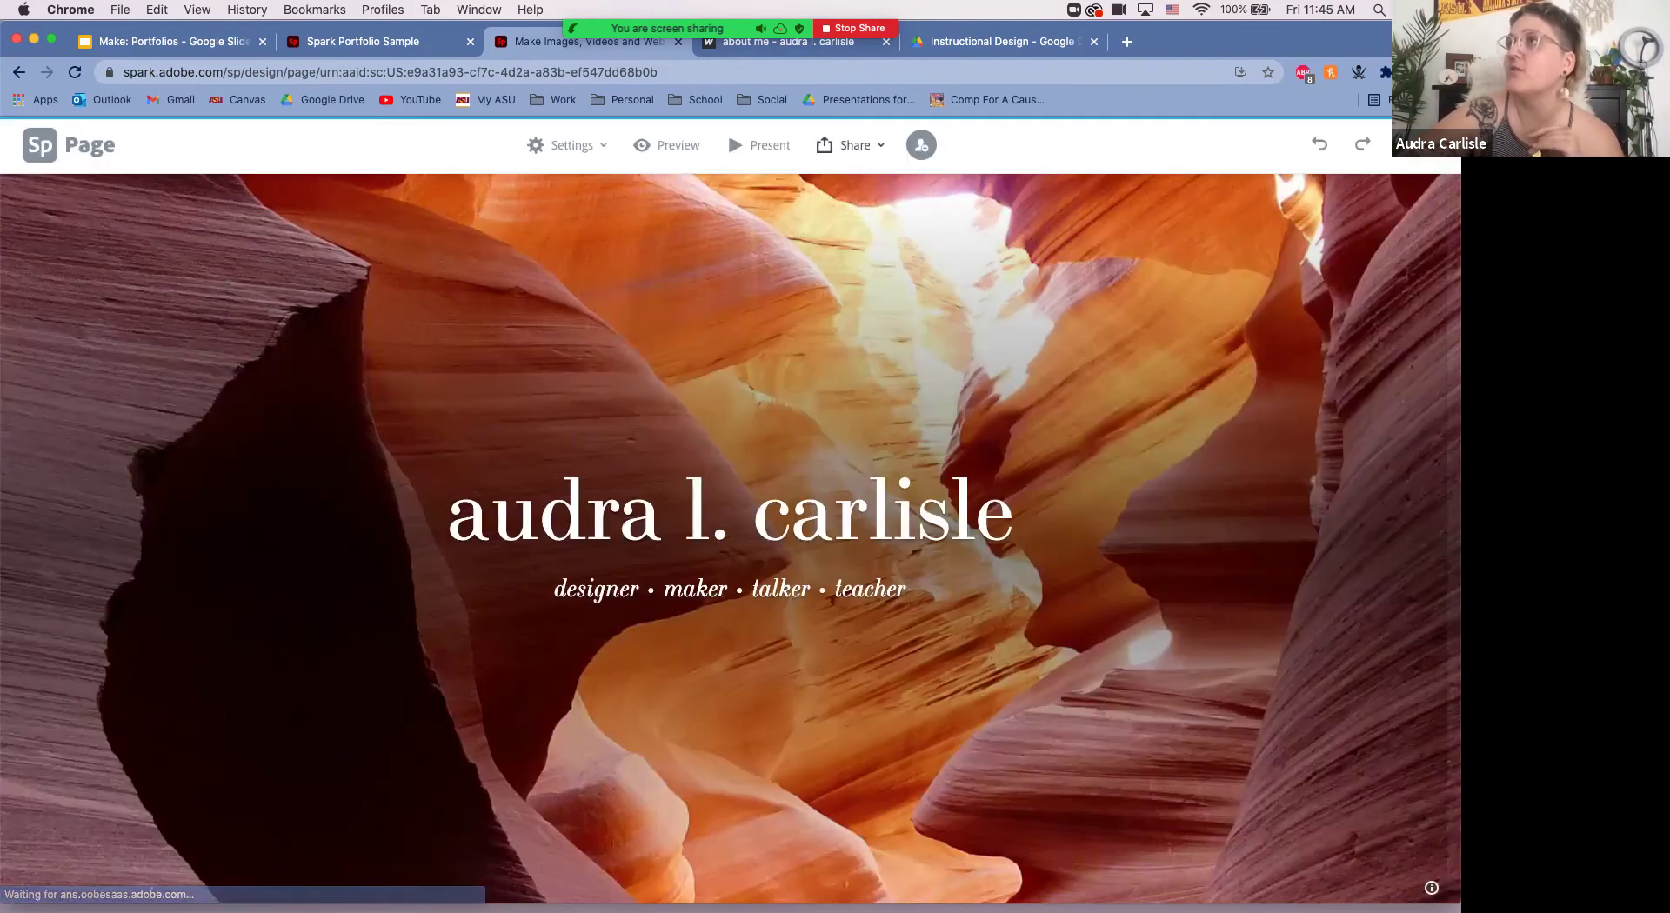
Step: Open the page's print version and examine its PDF preview from the cover to the credits, and close it without saving
click(851, 146)
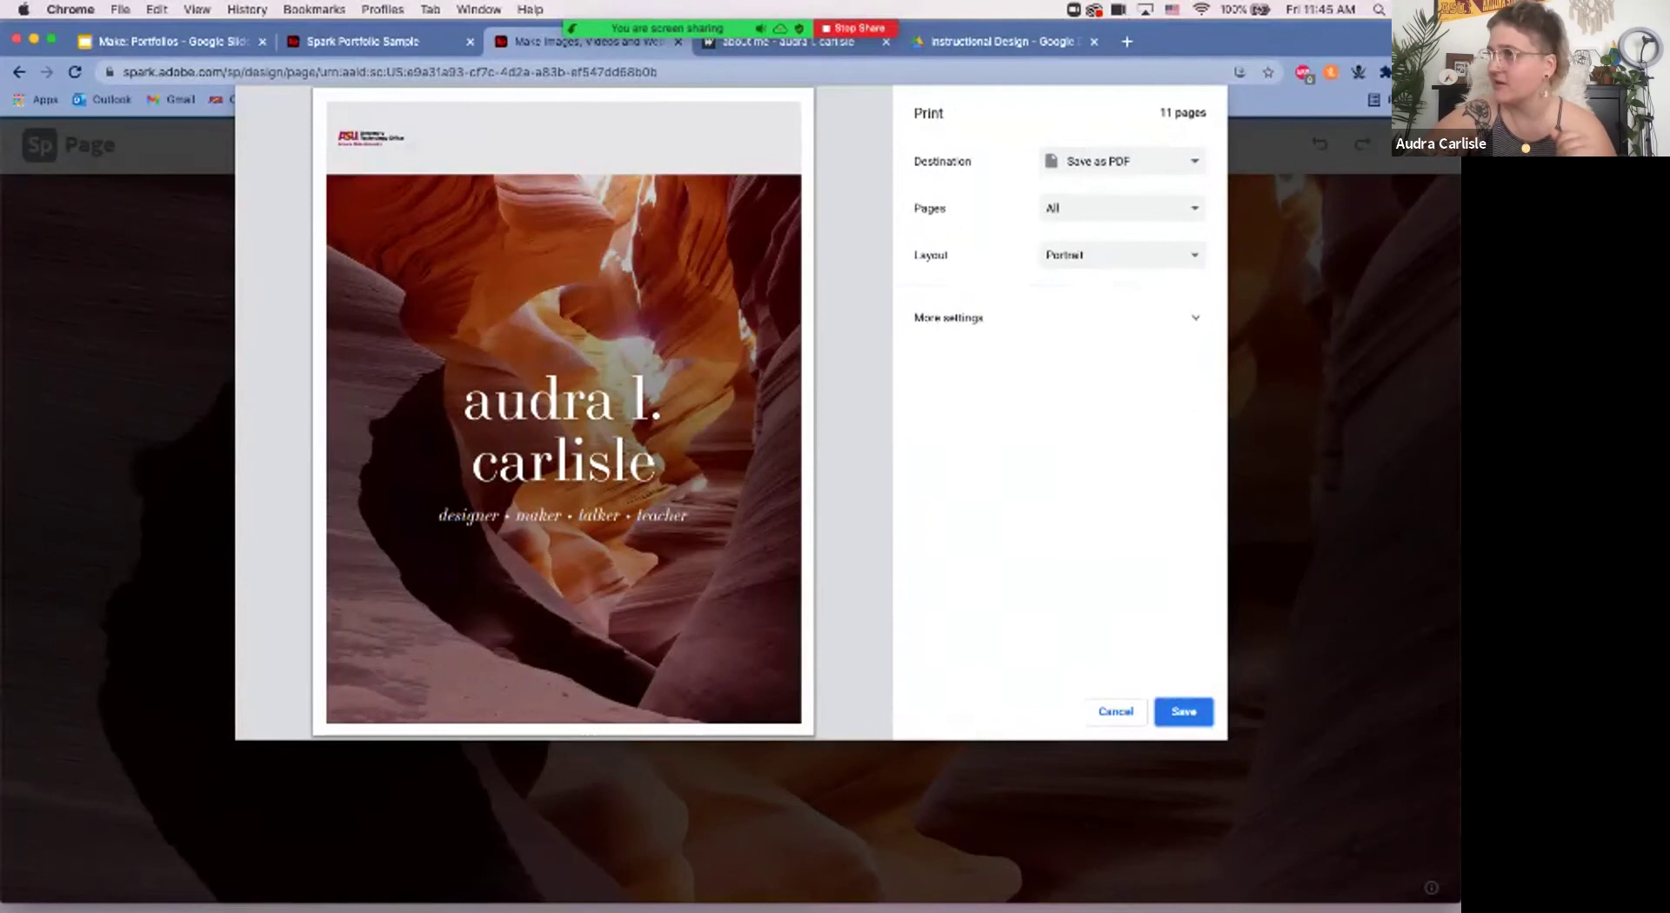
scroll(564, 412, down, 10)
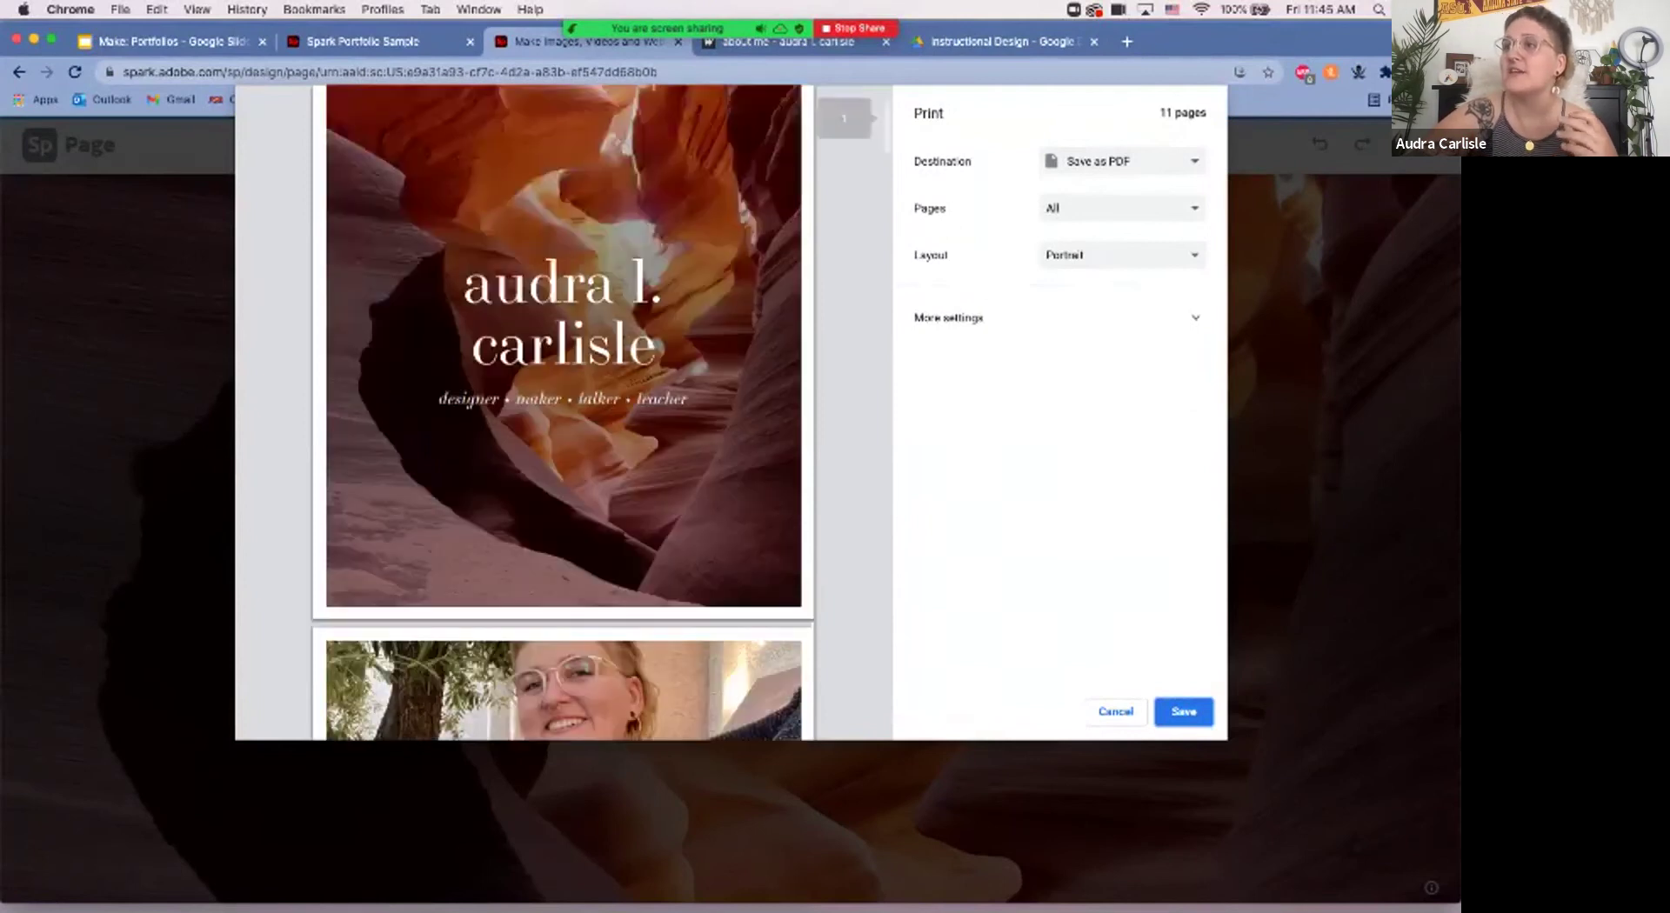
scroll(564, 413, down, 10)
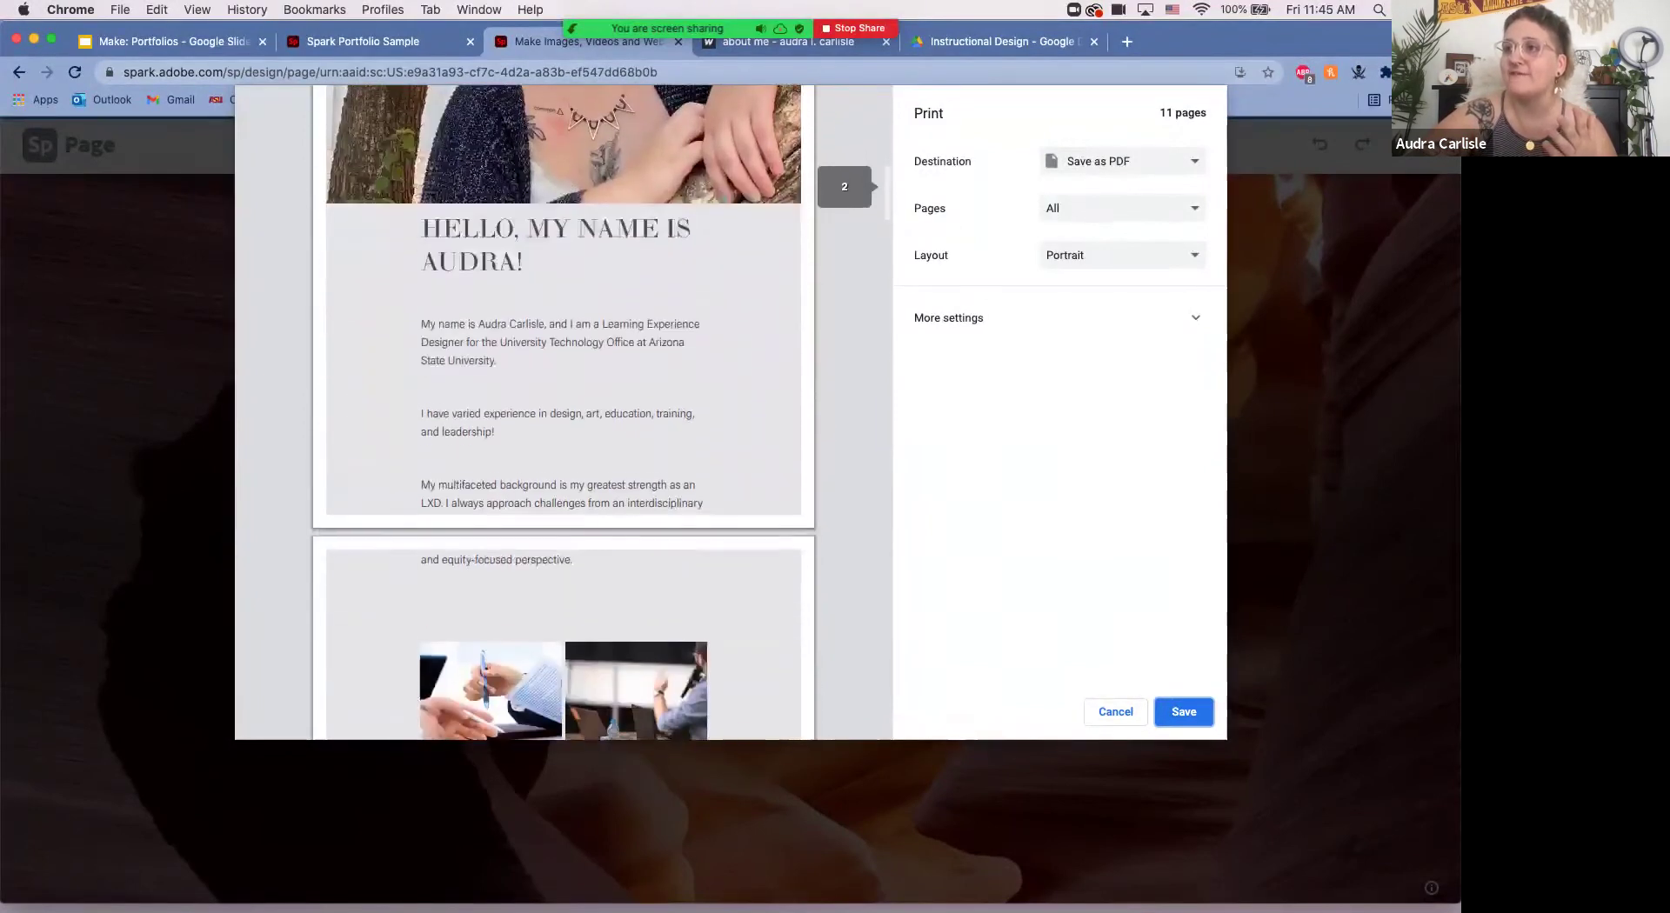
scroll(564, 412, down, 10)
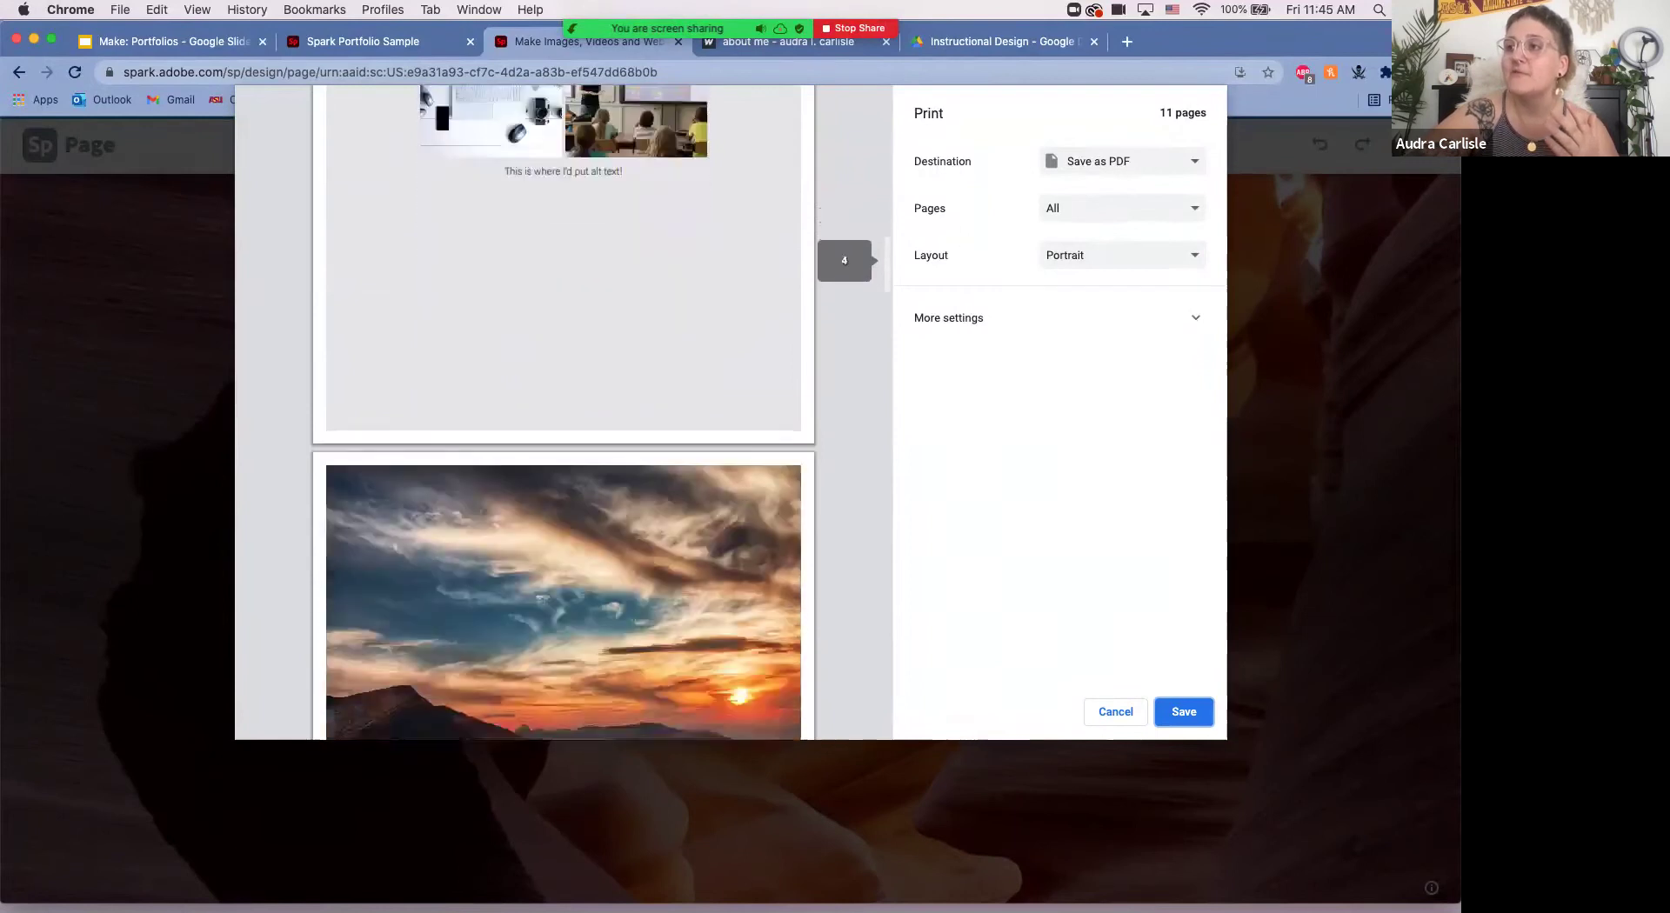
scroll(564, 412, up, 10)
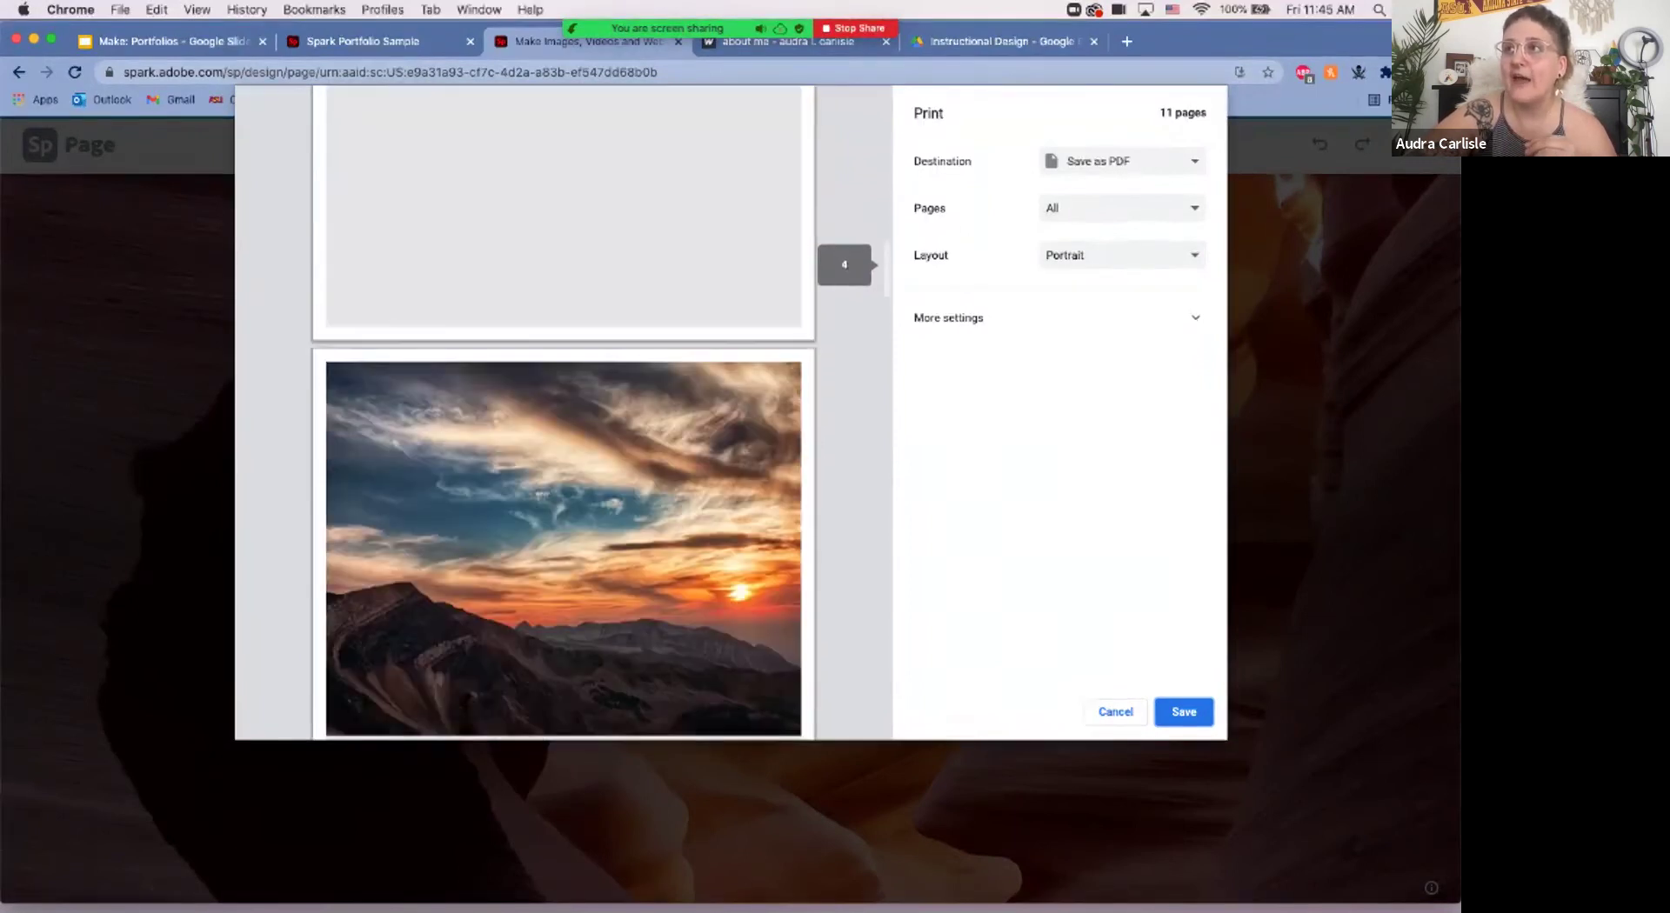
scroll(564, 413, up, 5)
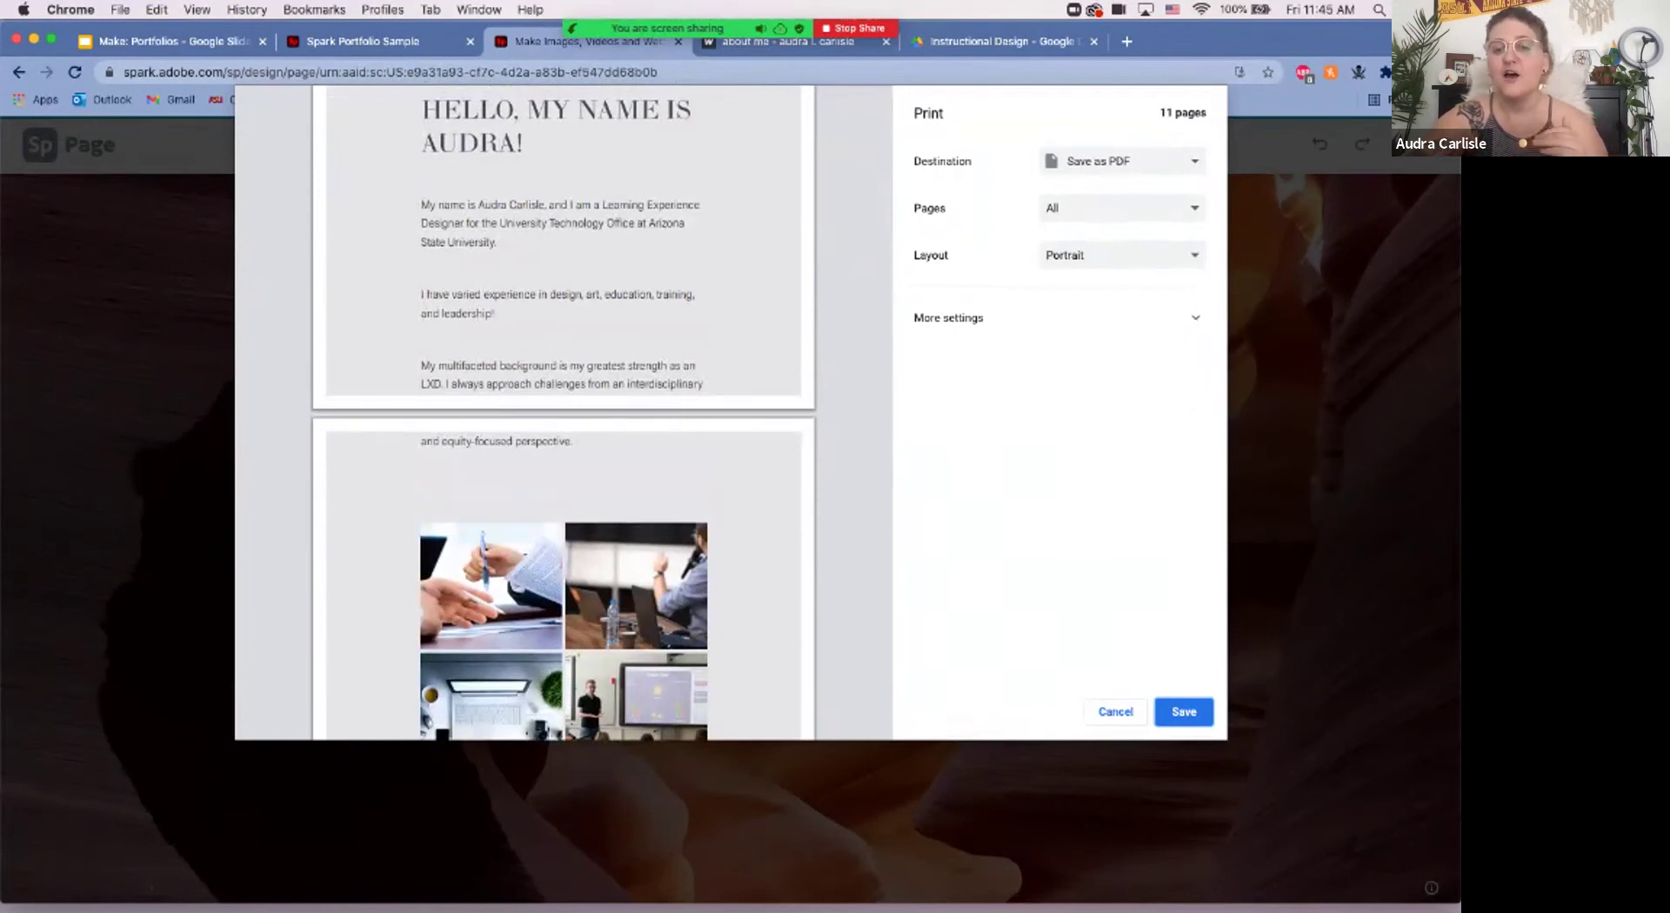
scroll(563, 412, down, 5)
scroll(564, 412, down, 10)
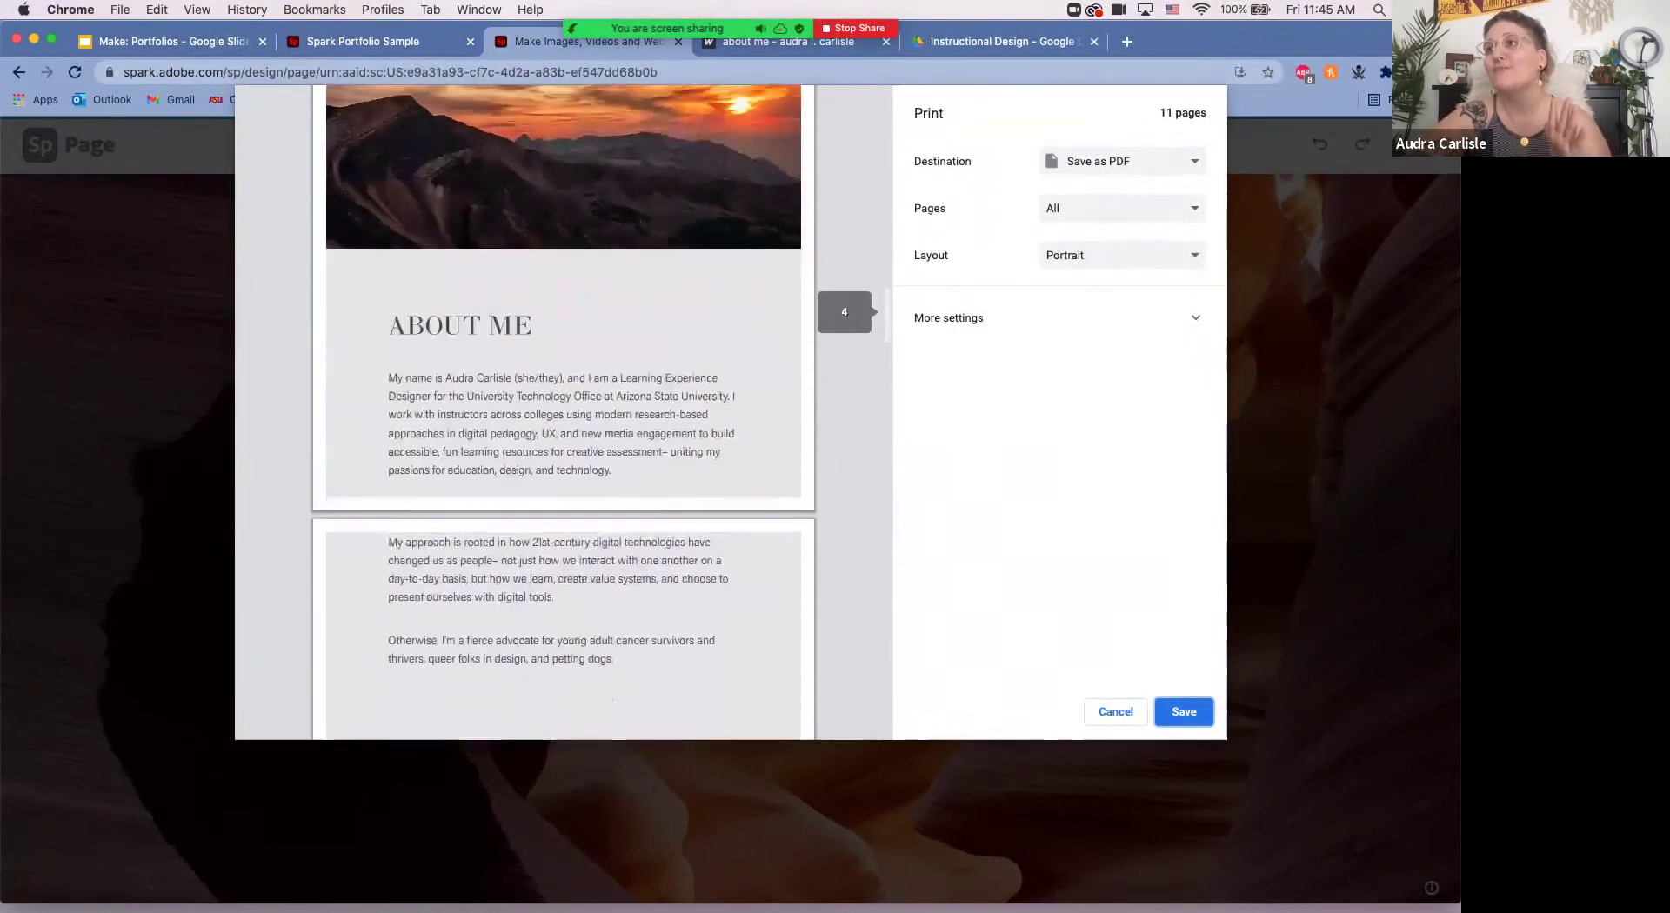
scroll(563, 412, down, 10)
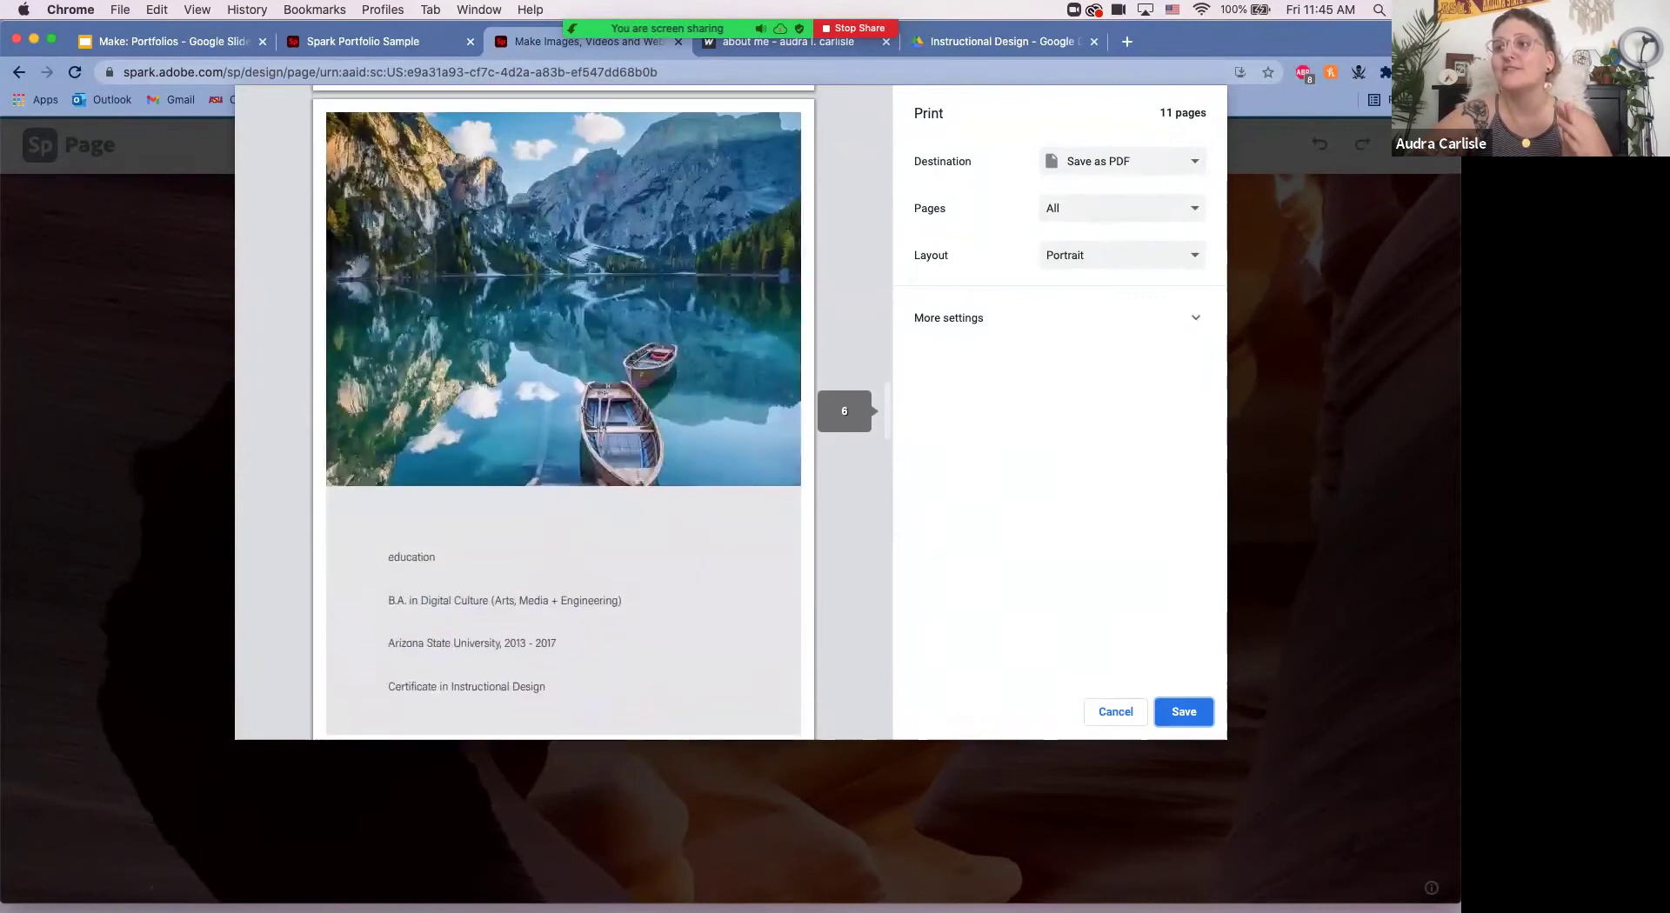
scroll(563, 413, down, 8)
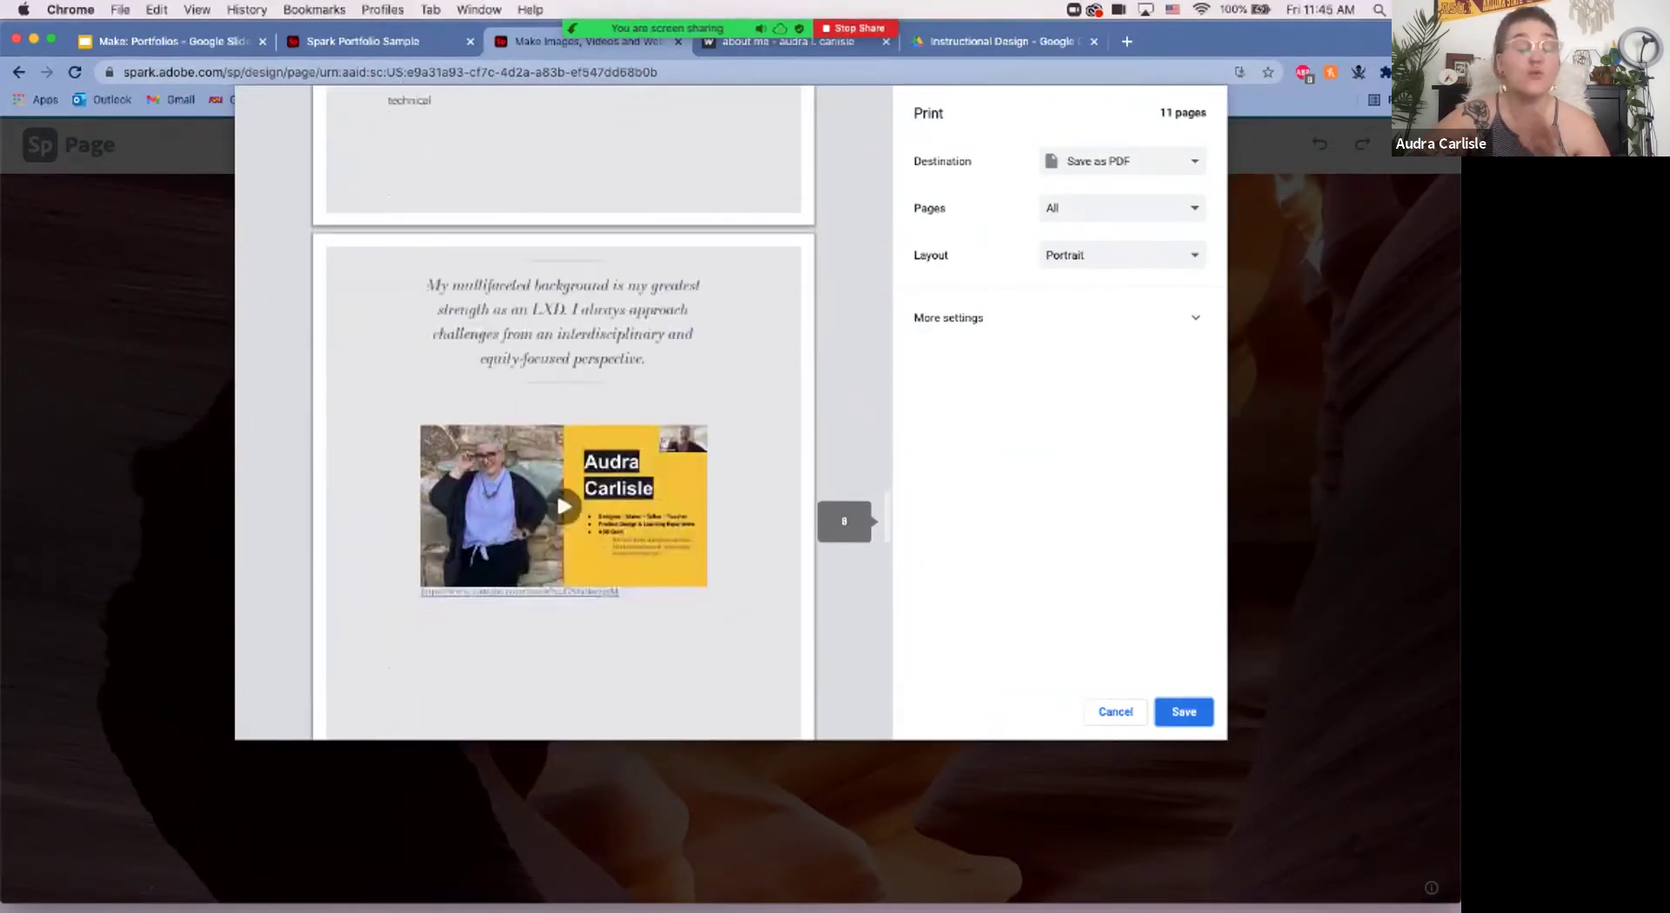
scroll(563, 412, down, 1)
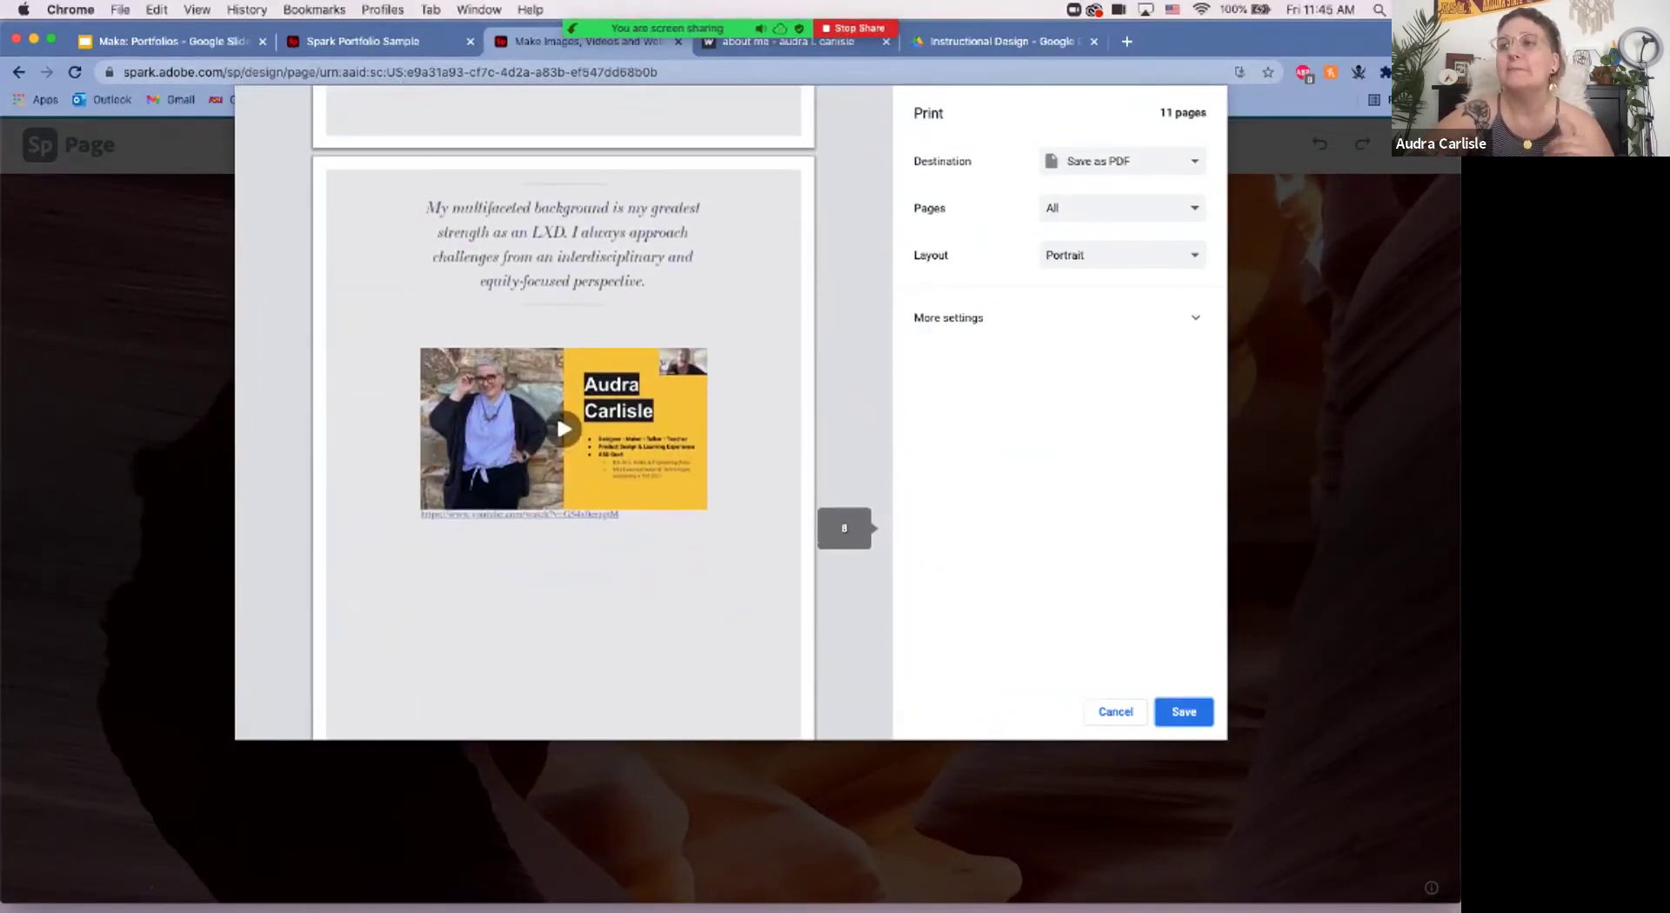
scroll(564, 412, down, 8)
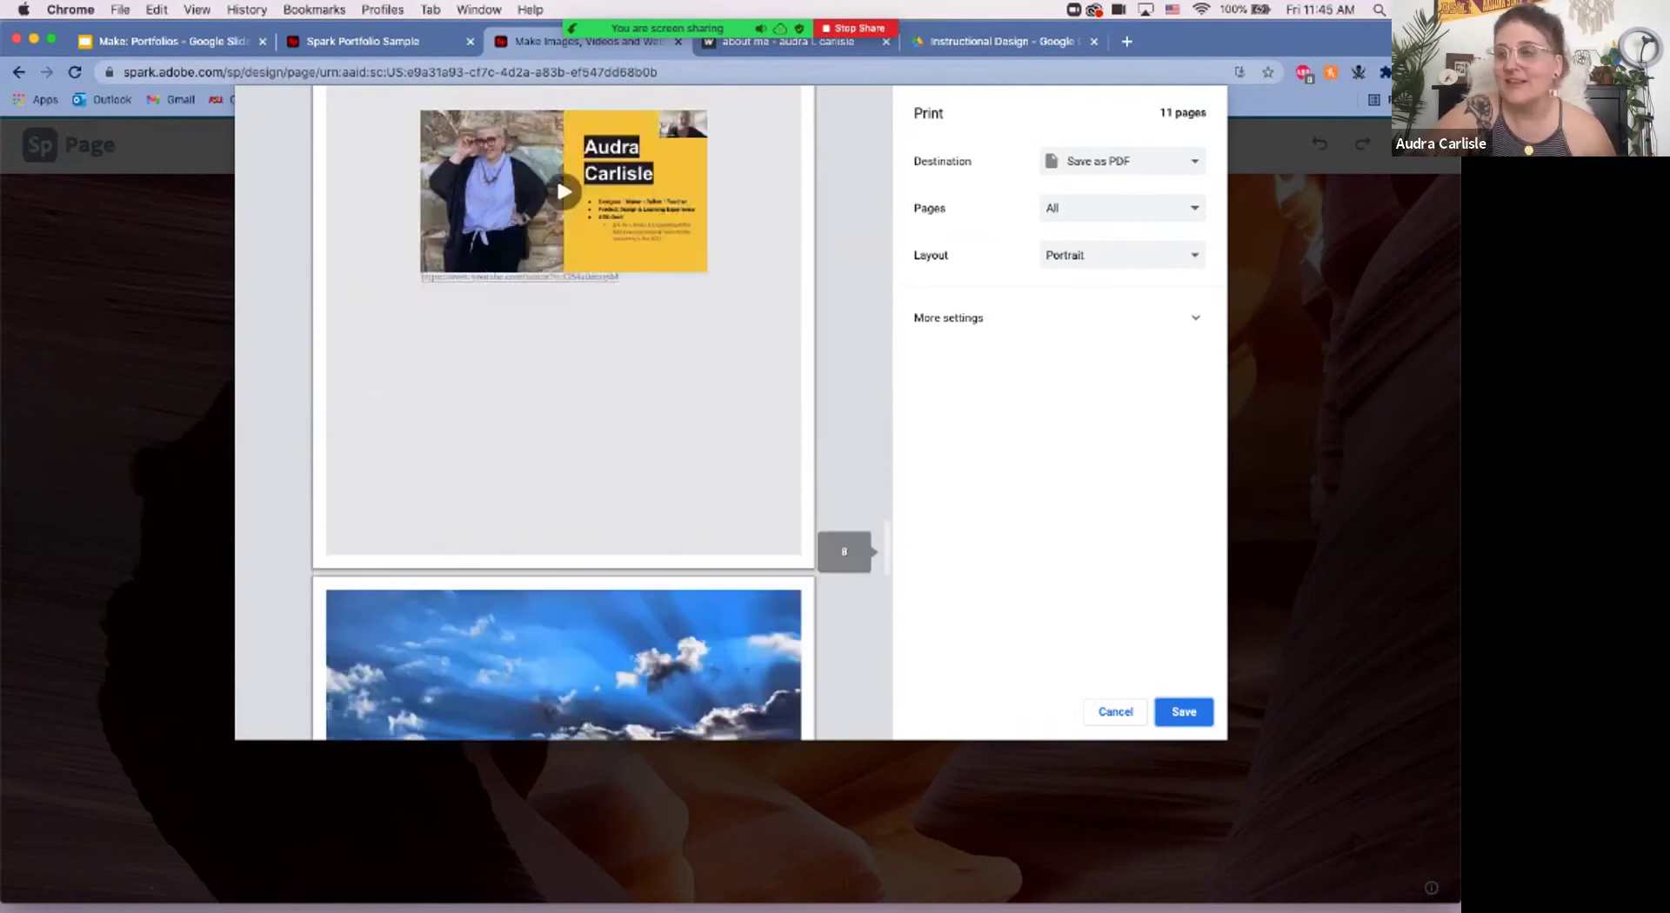
scroll(564, 412, down, 8)
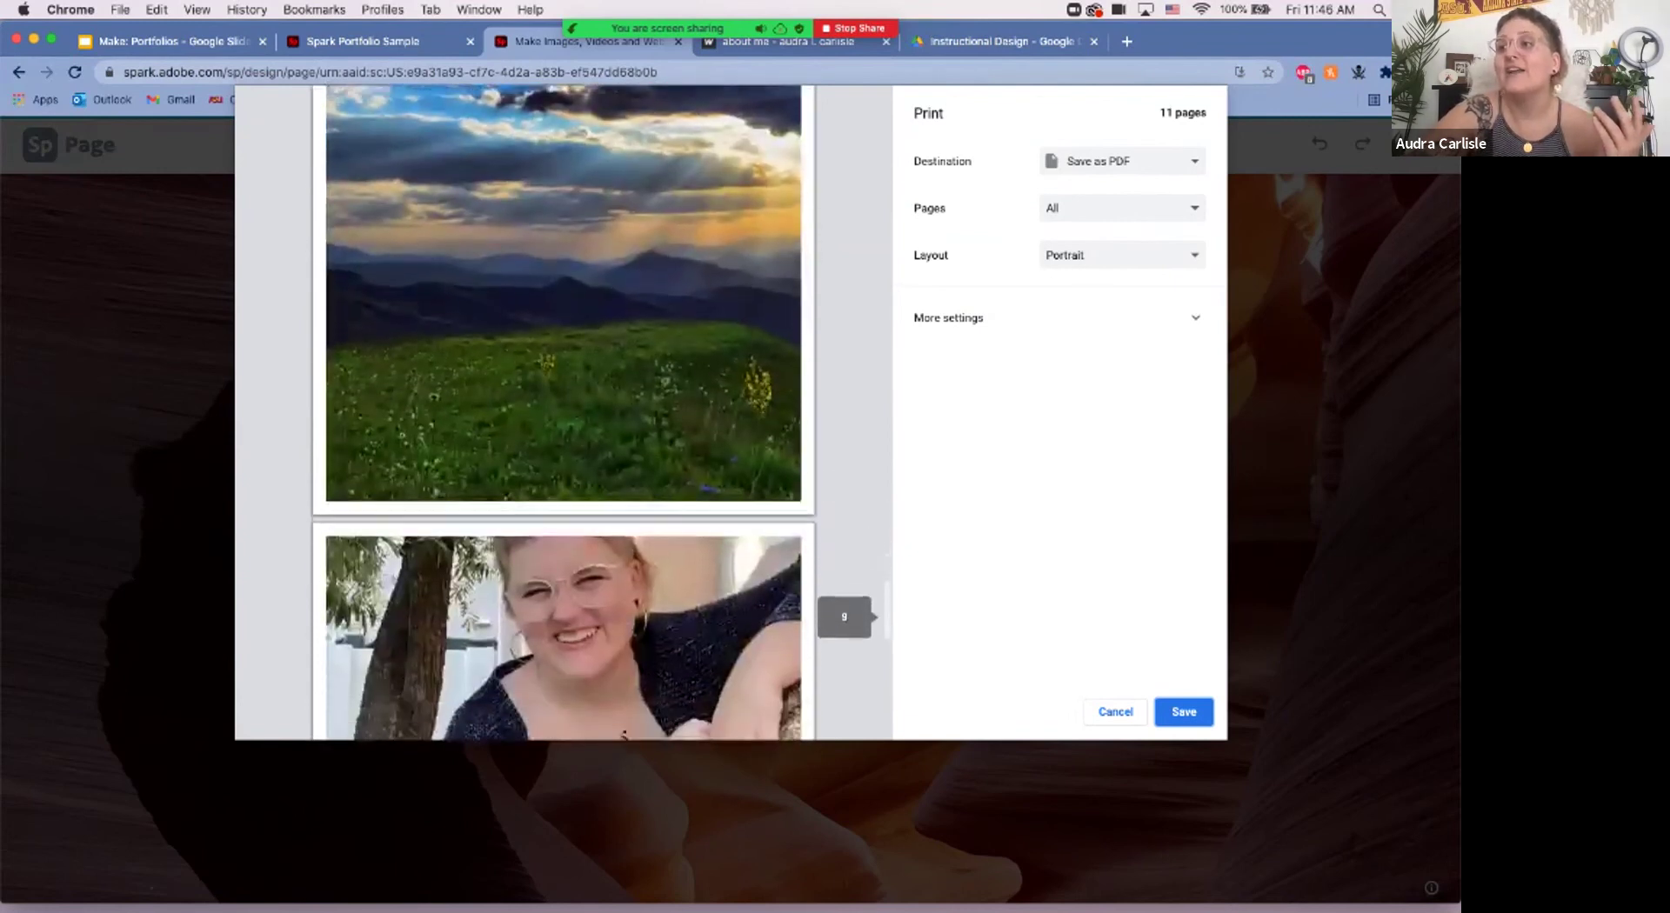
scroll(564, 412, down, 5)
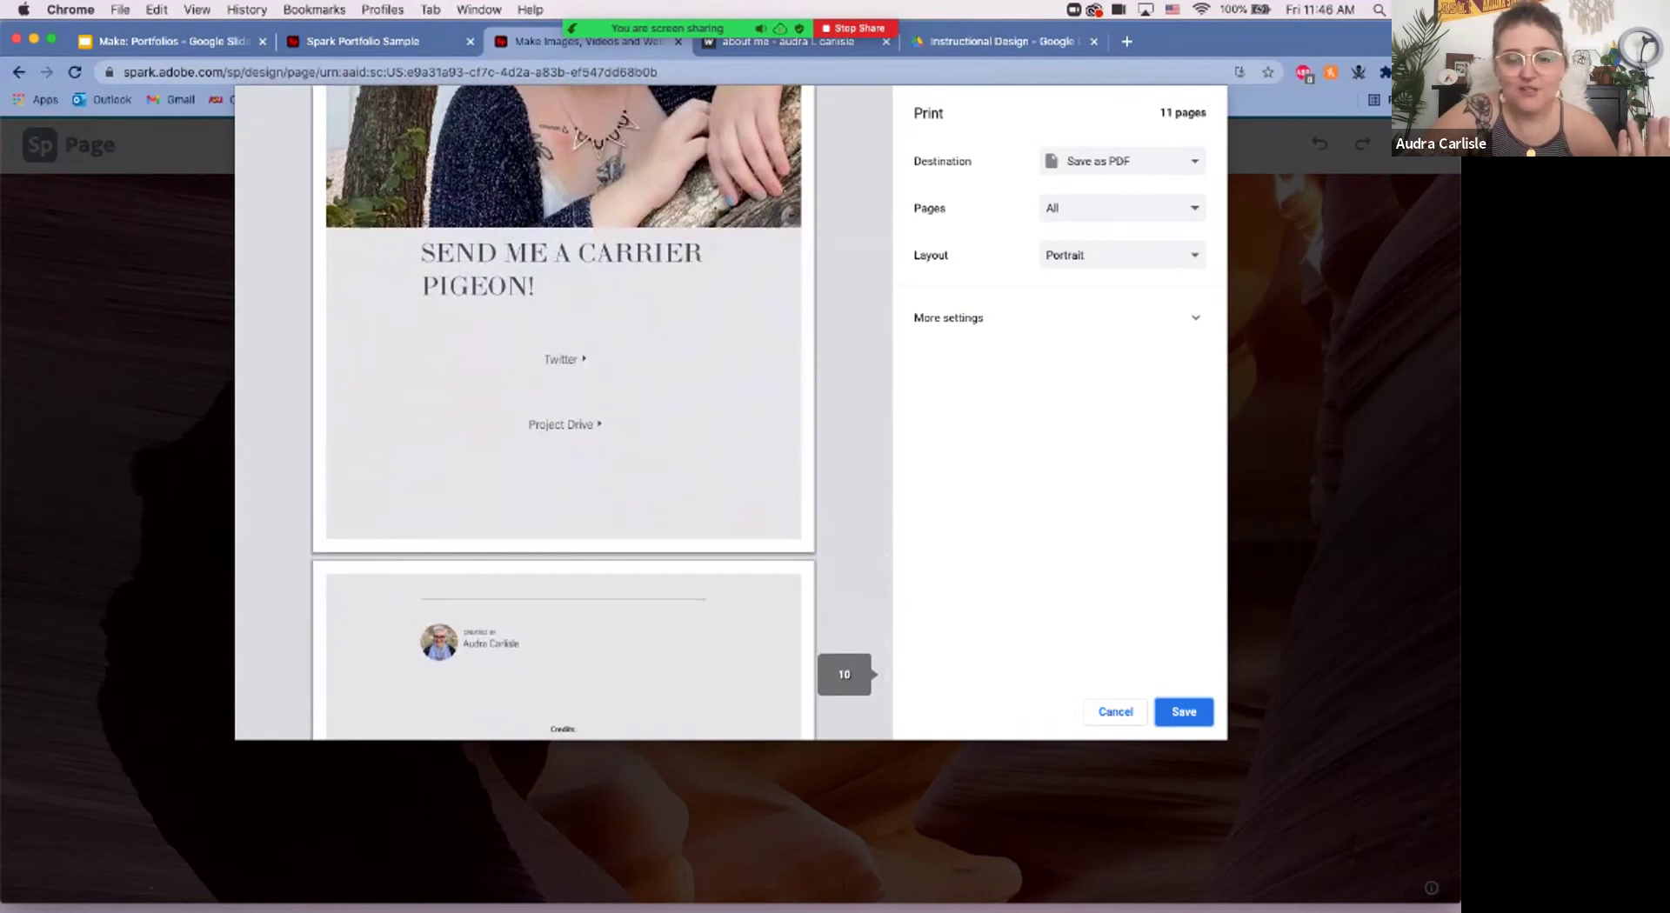
scroll(563, 413, up, 20)
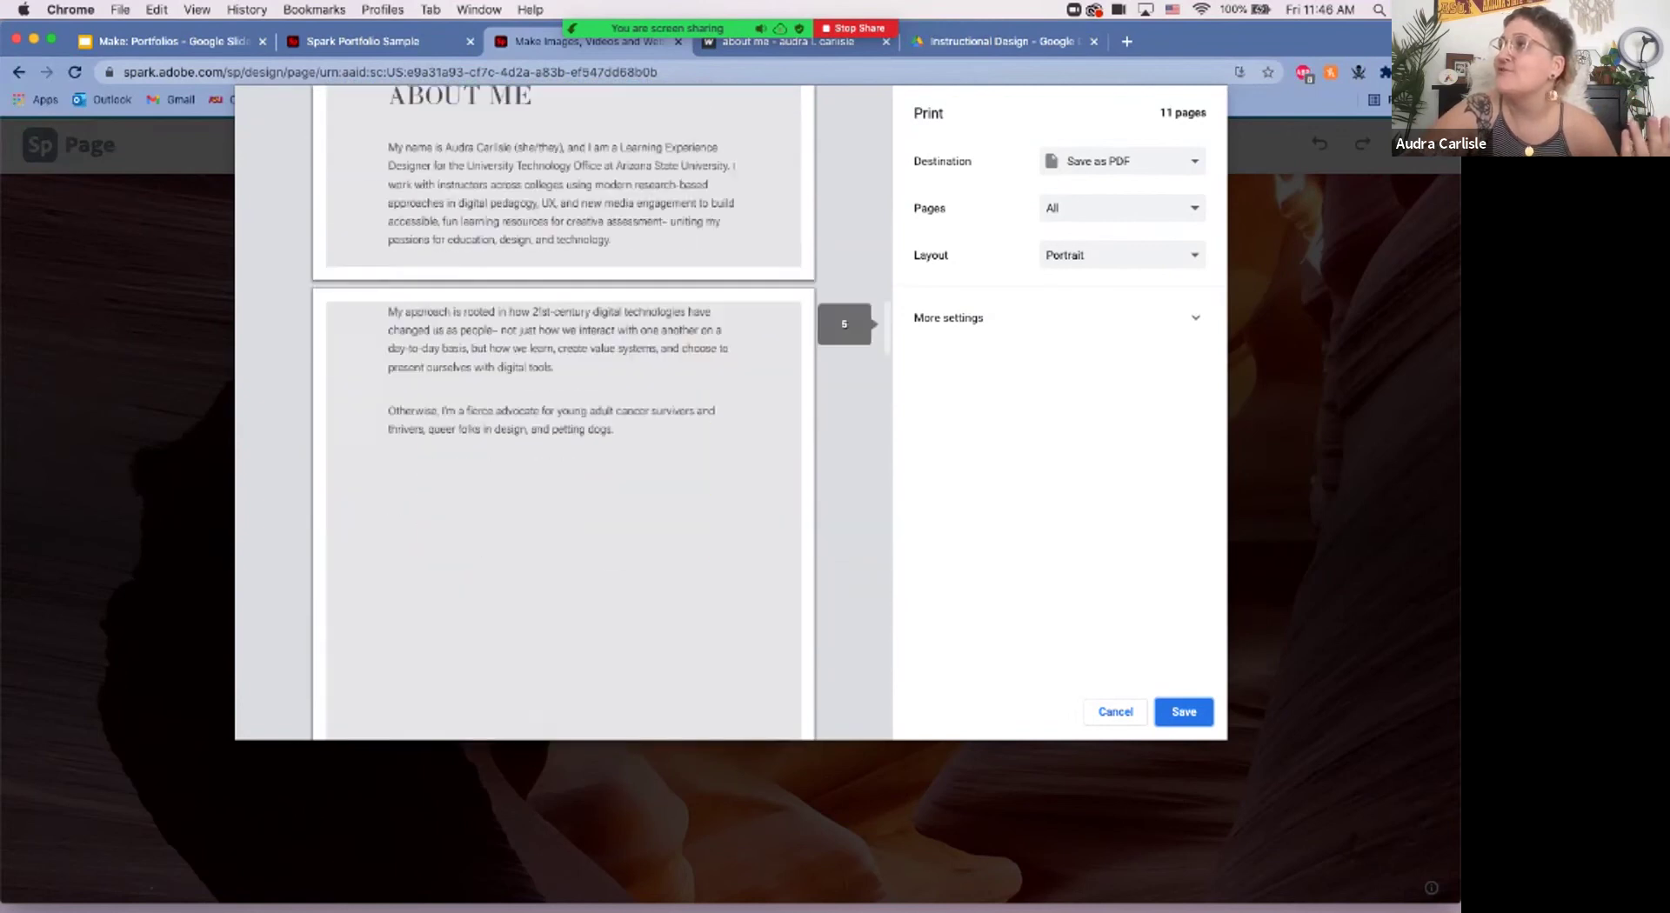
scroll(564, 412, up, 10)
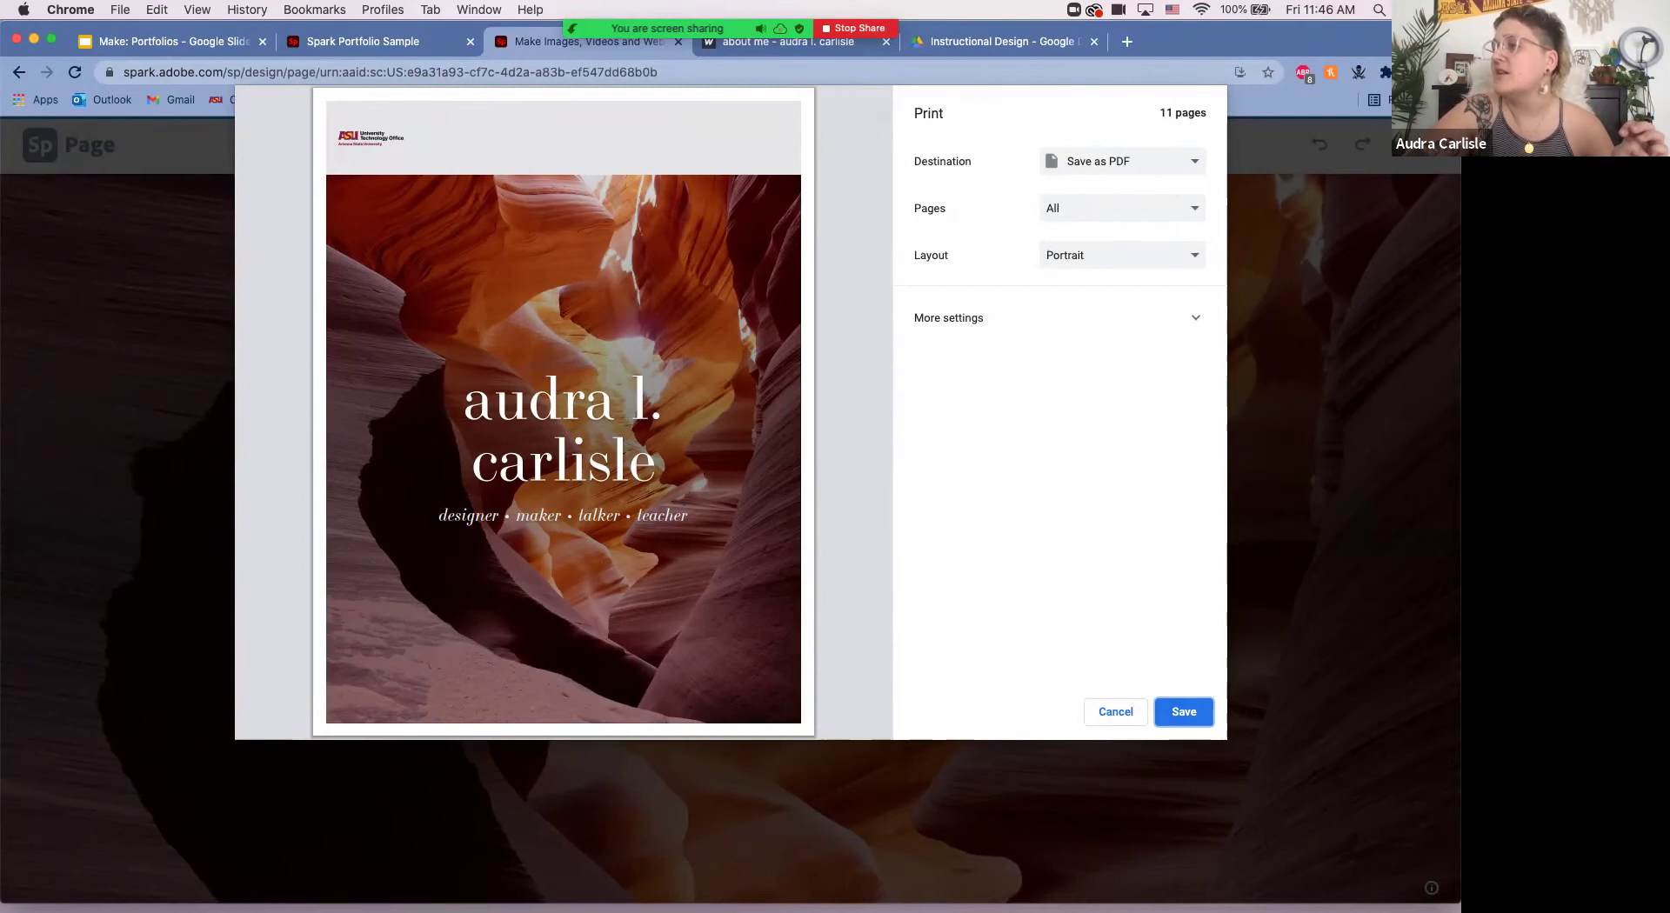
key(Escape)
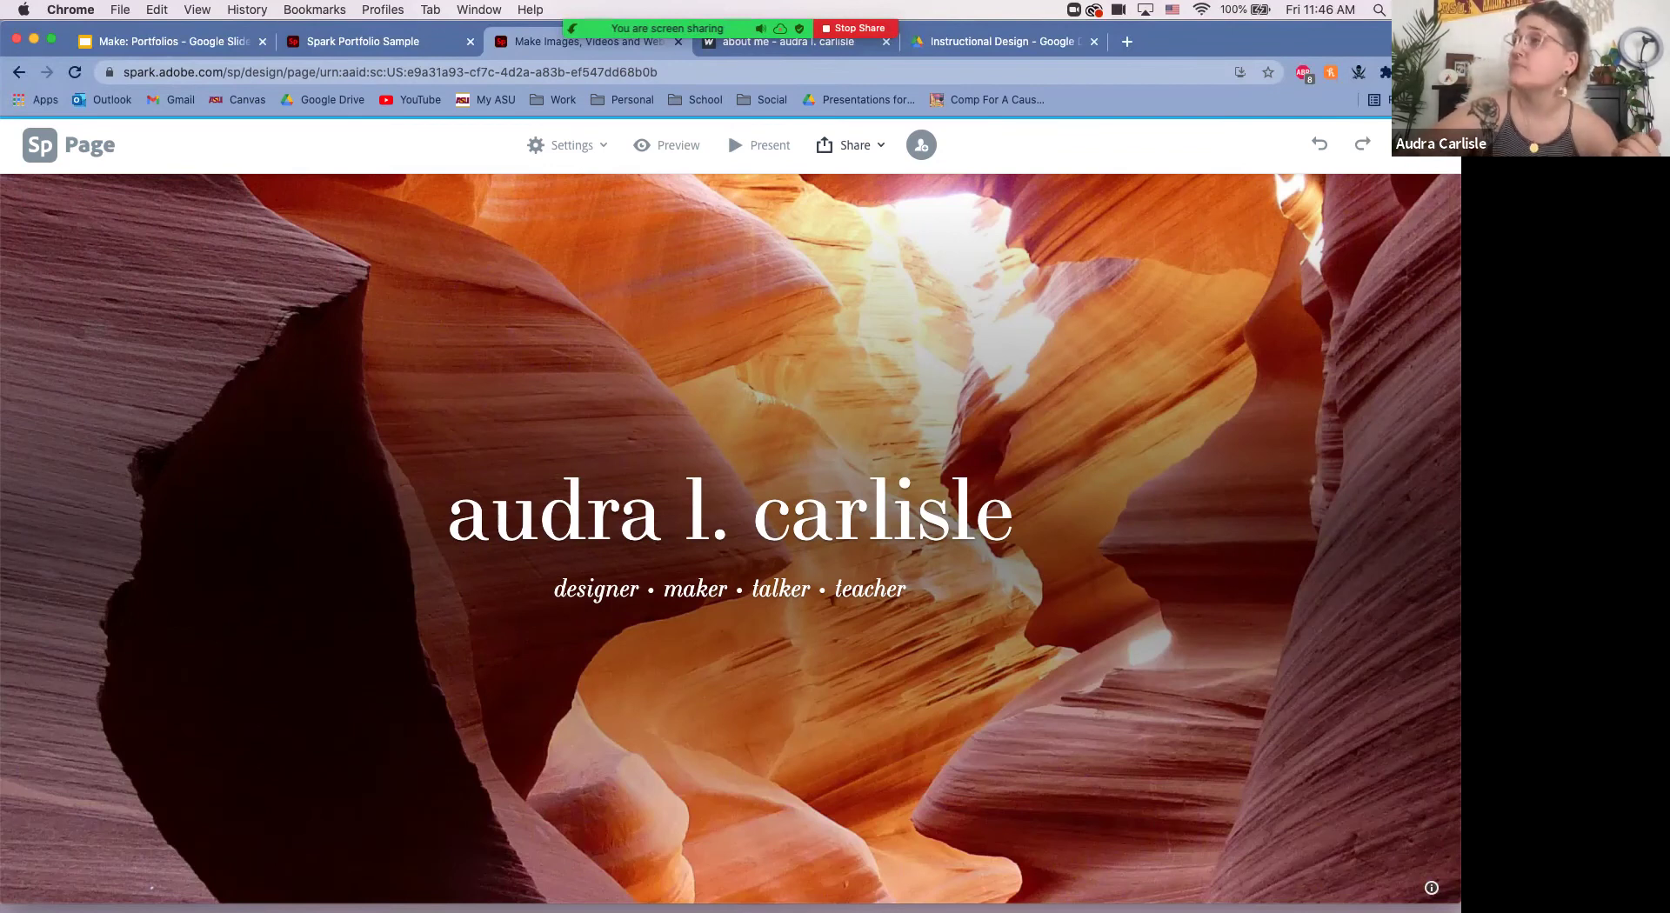
Step: View the collaboration invite options for the page, including the Add People field, and close them without inviting anyone
click(848, 145)
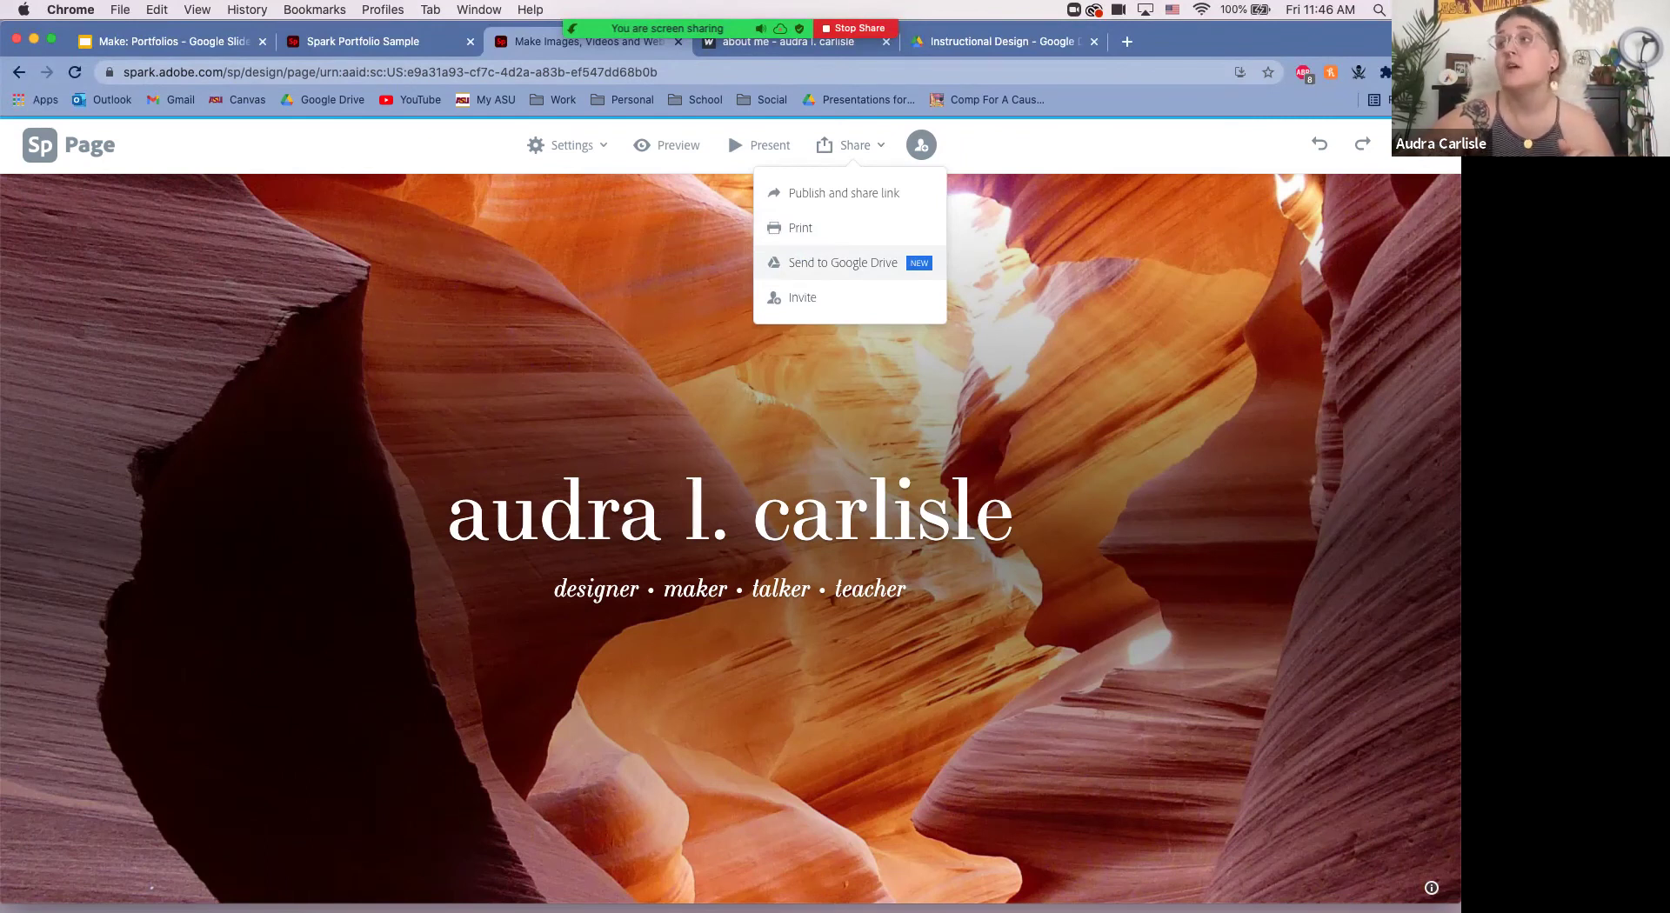
click(802, 298)
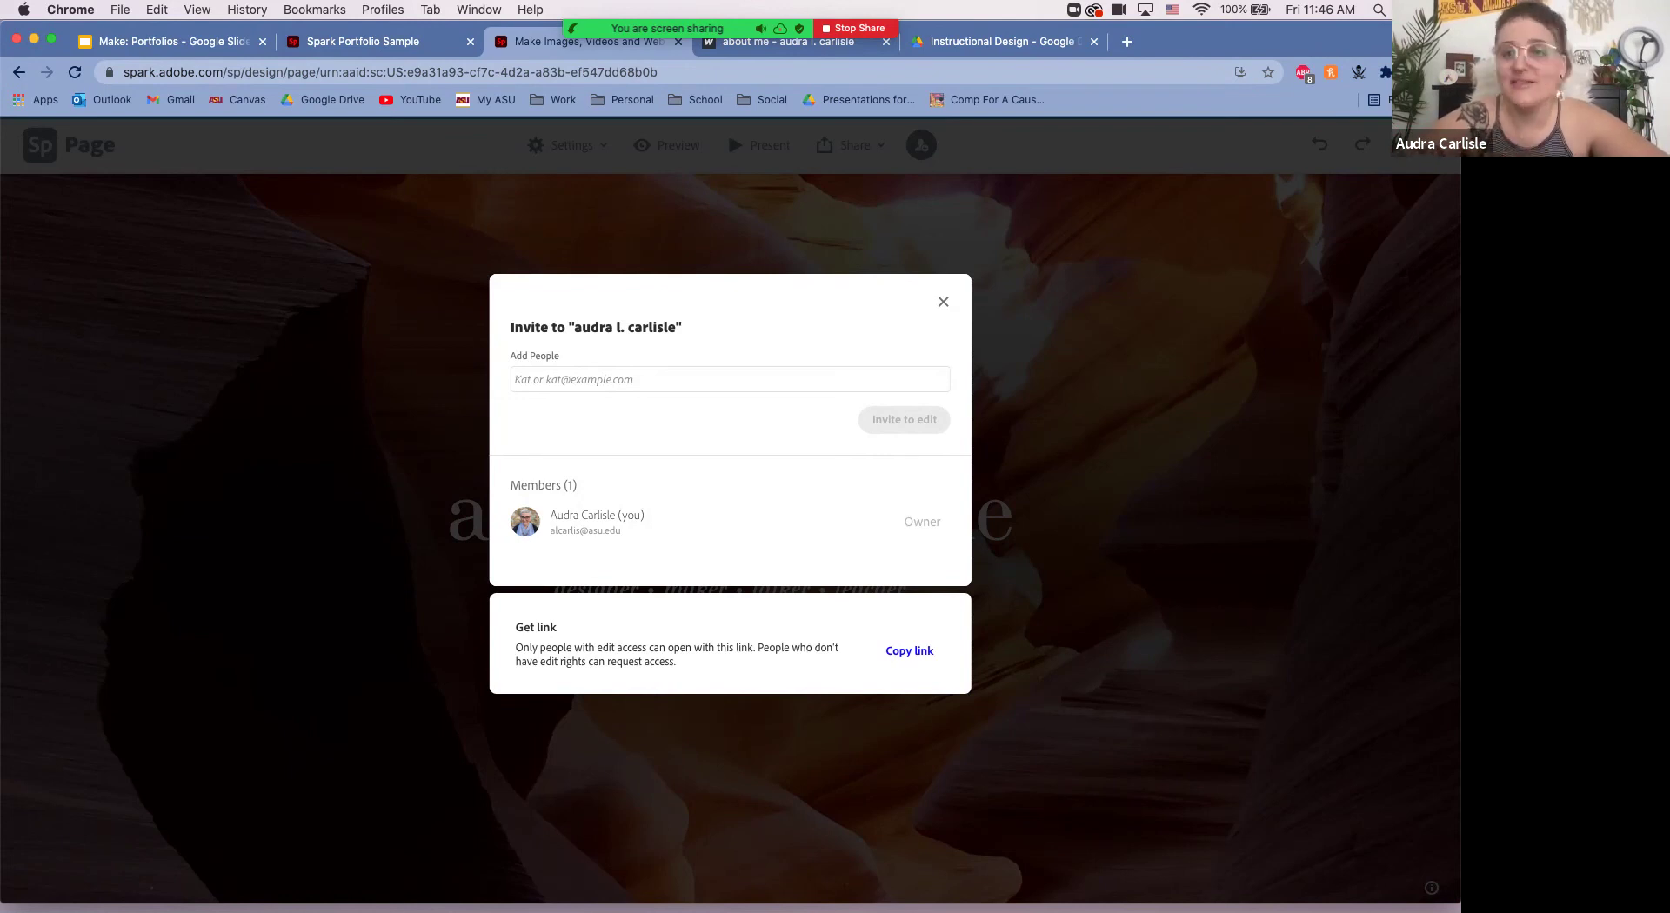
click(557, 380)
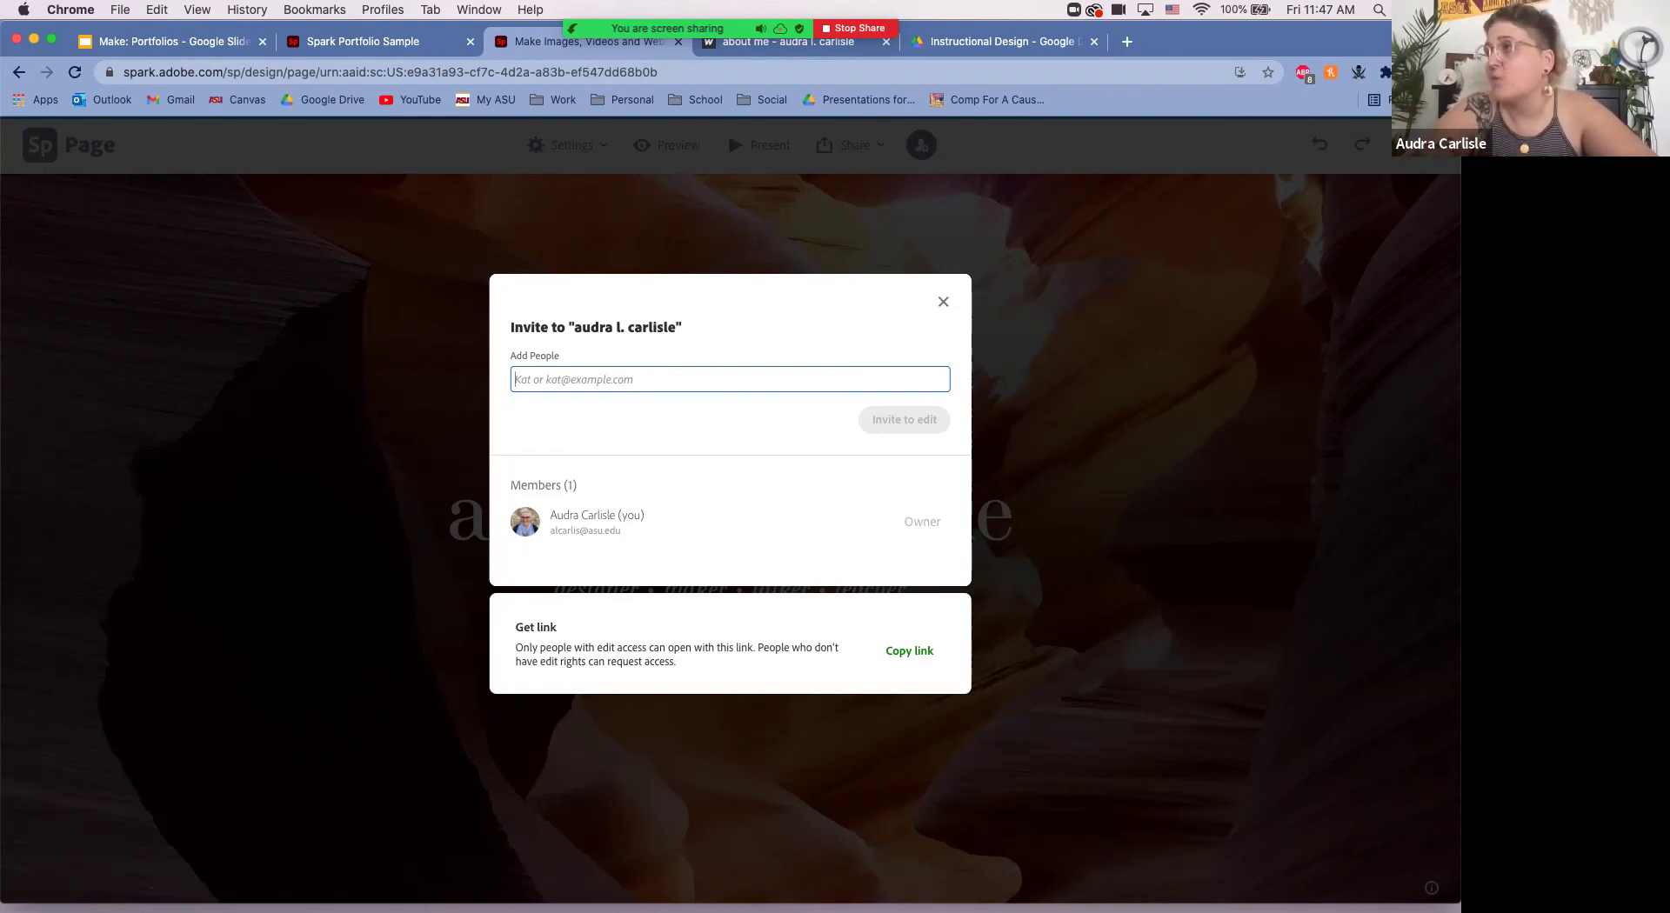
click(727, 129)
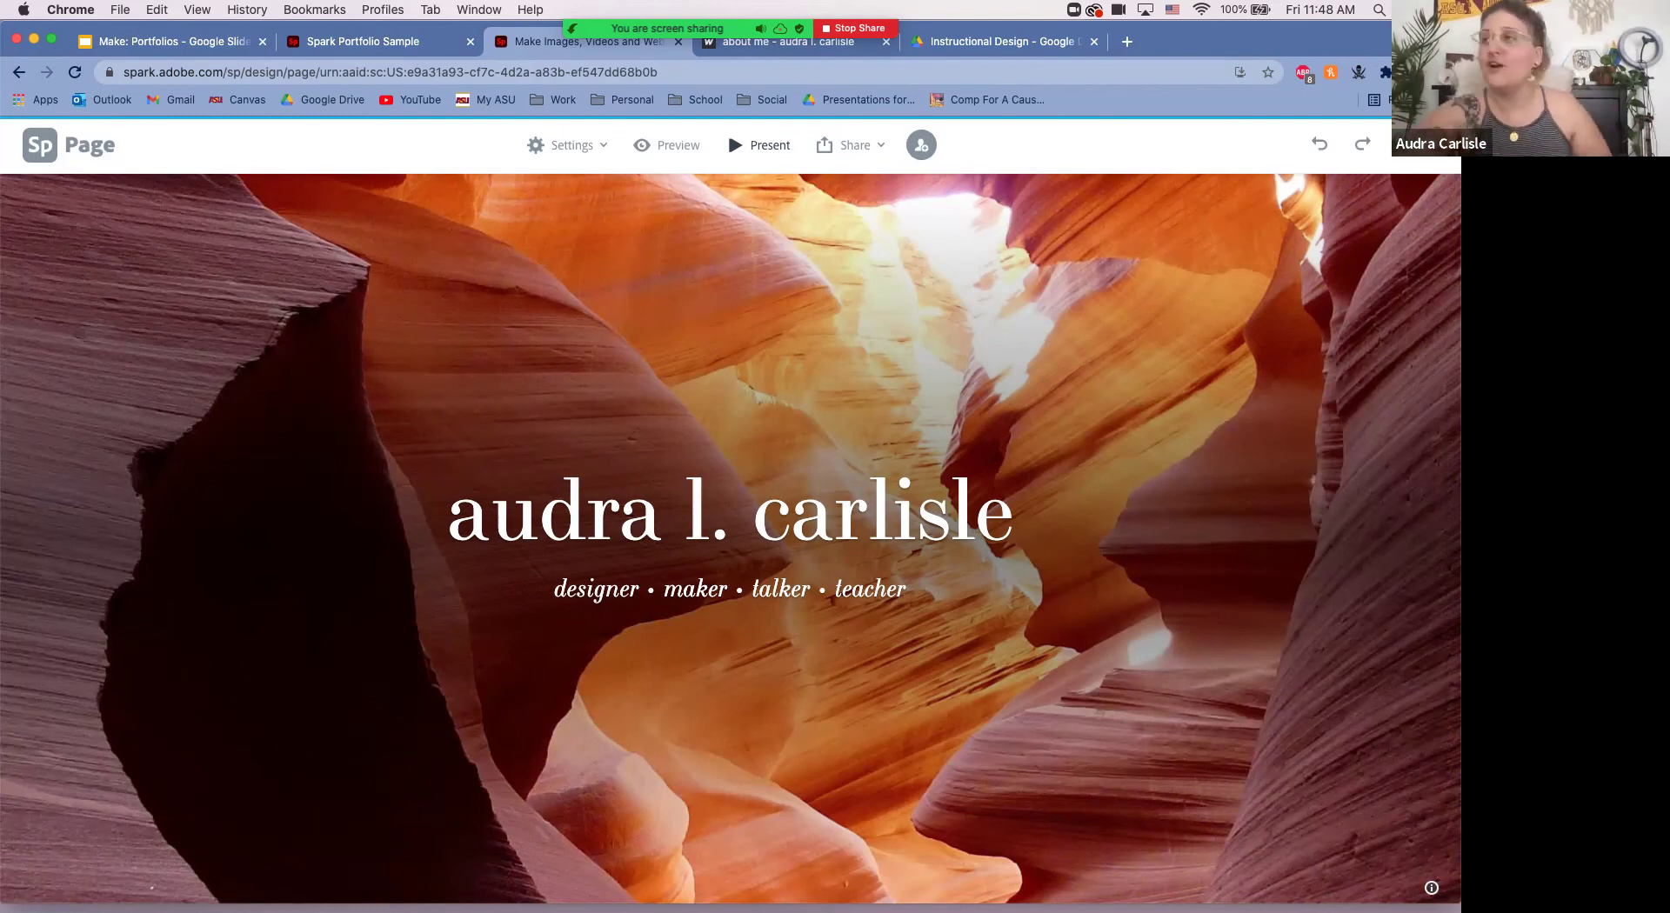
Step: Present the portfolio full screen, examine its sections from the title to the contact section, and return to the editor
click(758, 146)
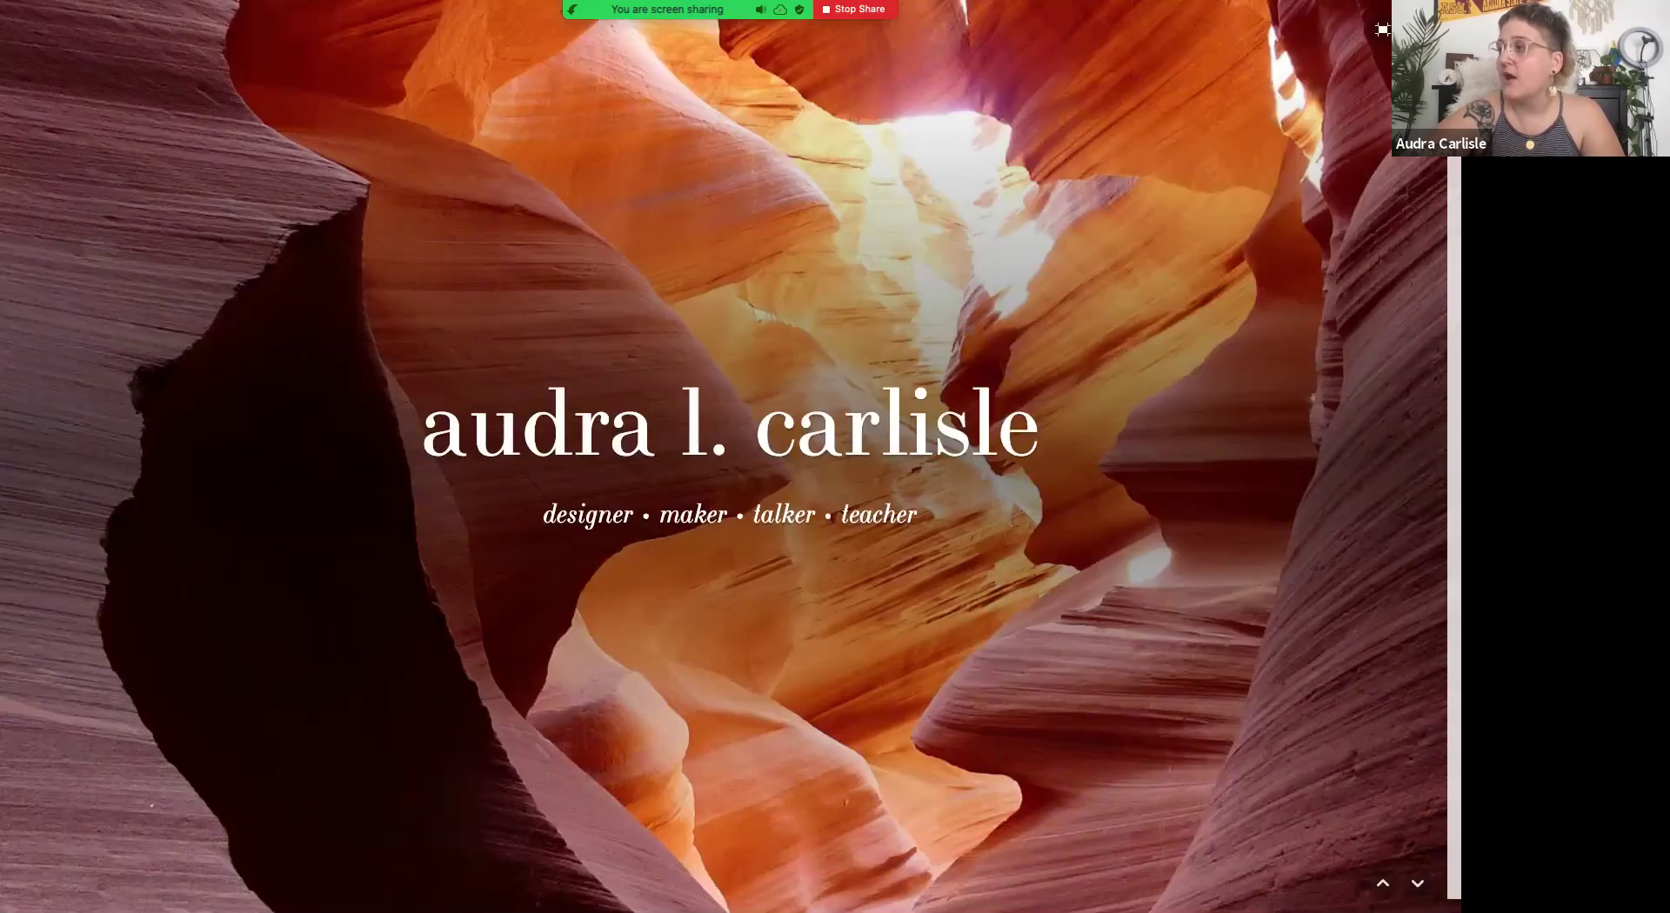
scroll(730, 457, down, 10)
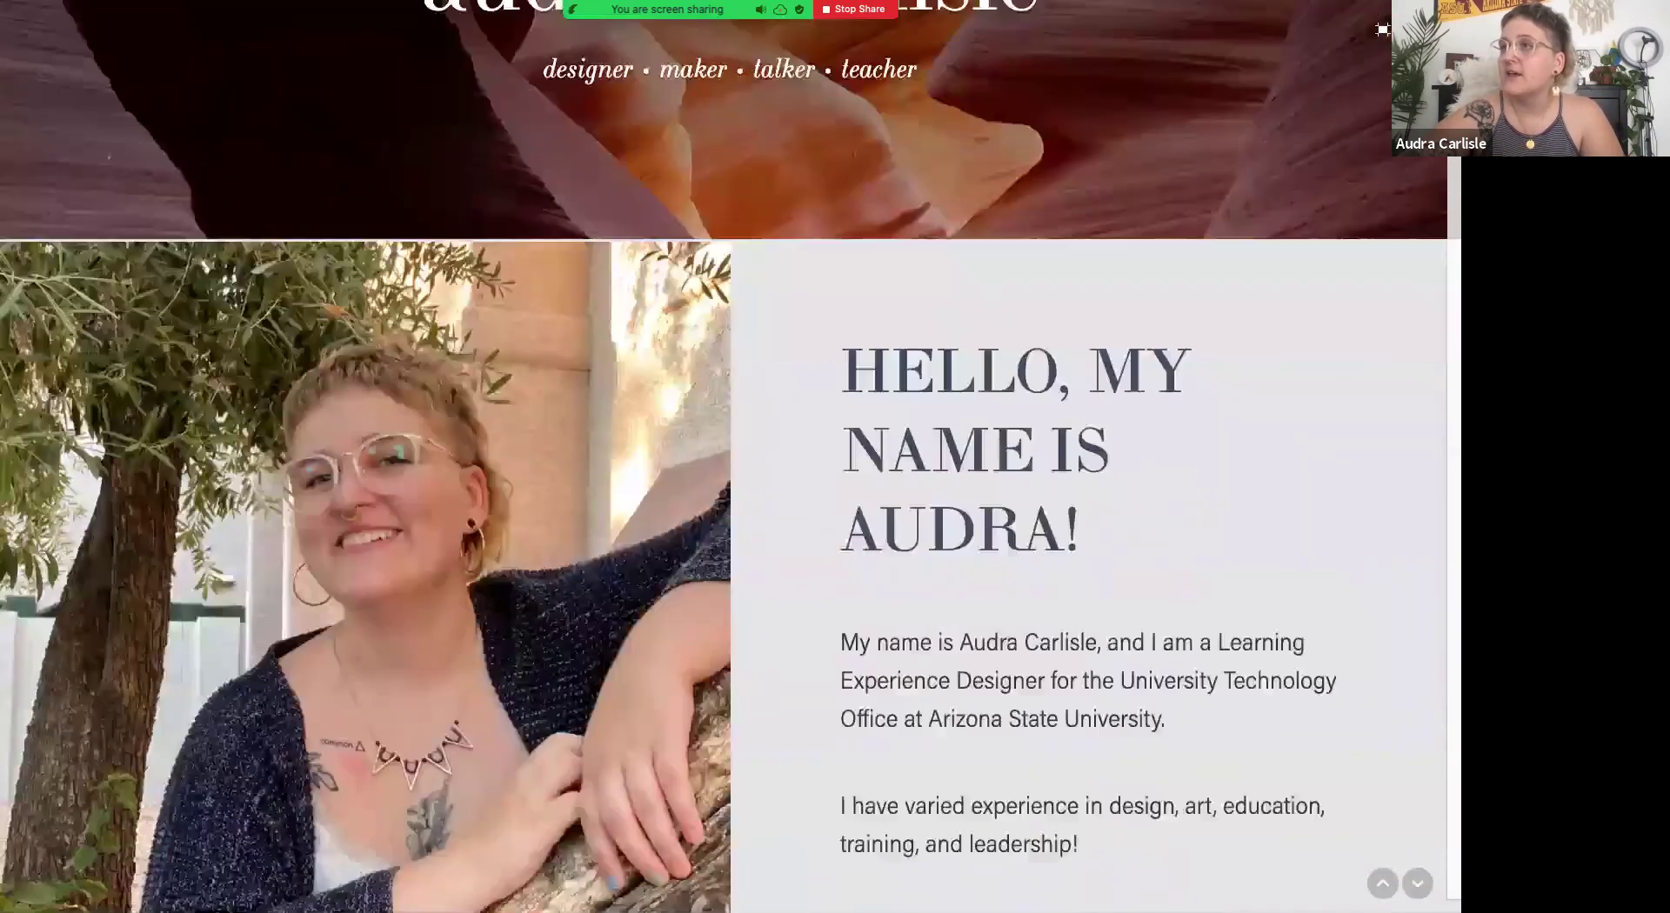
scroll(730, 457, down, 2)
scroll(730, 457, down, 2)
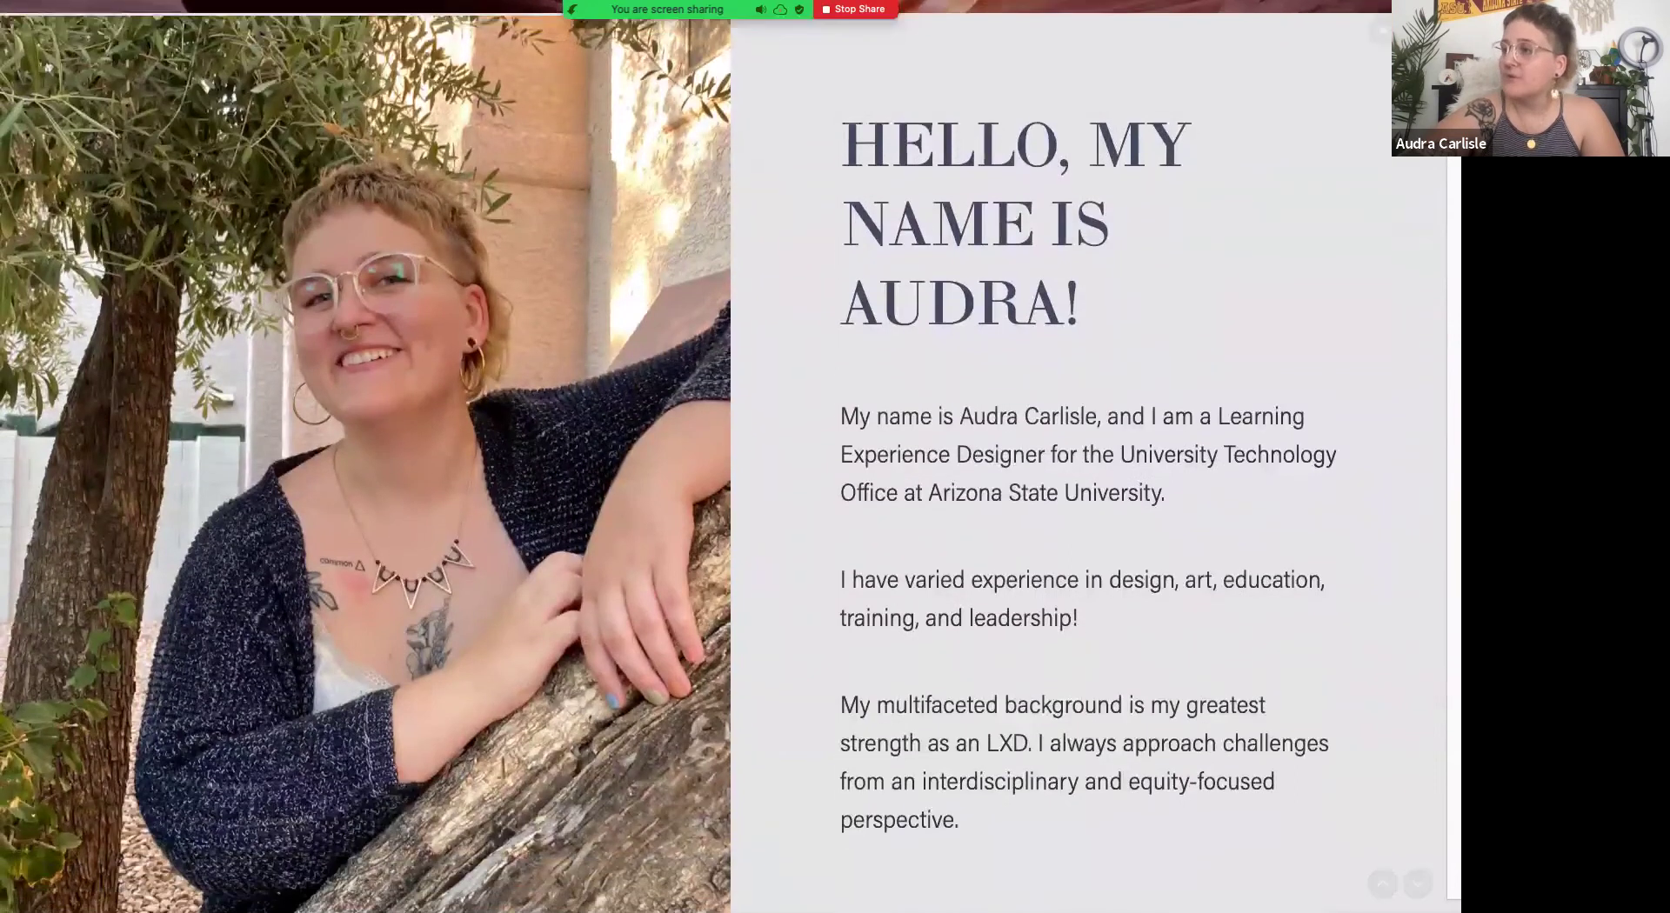
scroll(730, 457, down, 15)
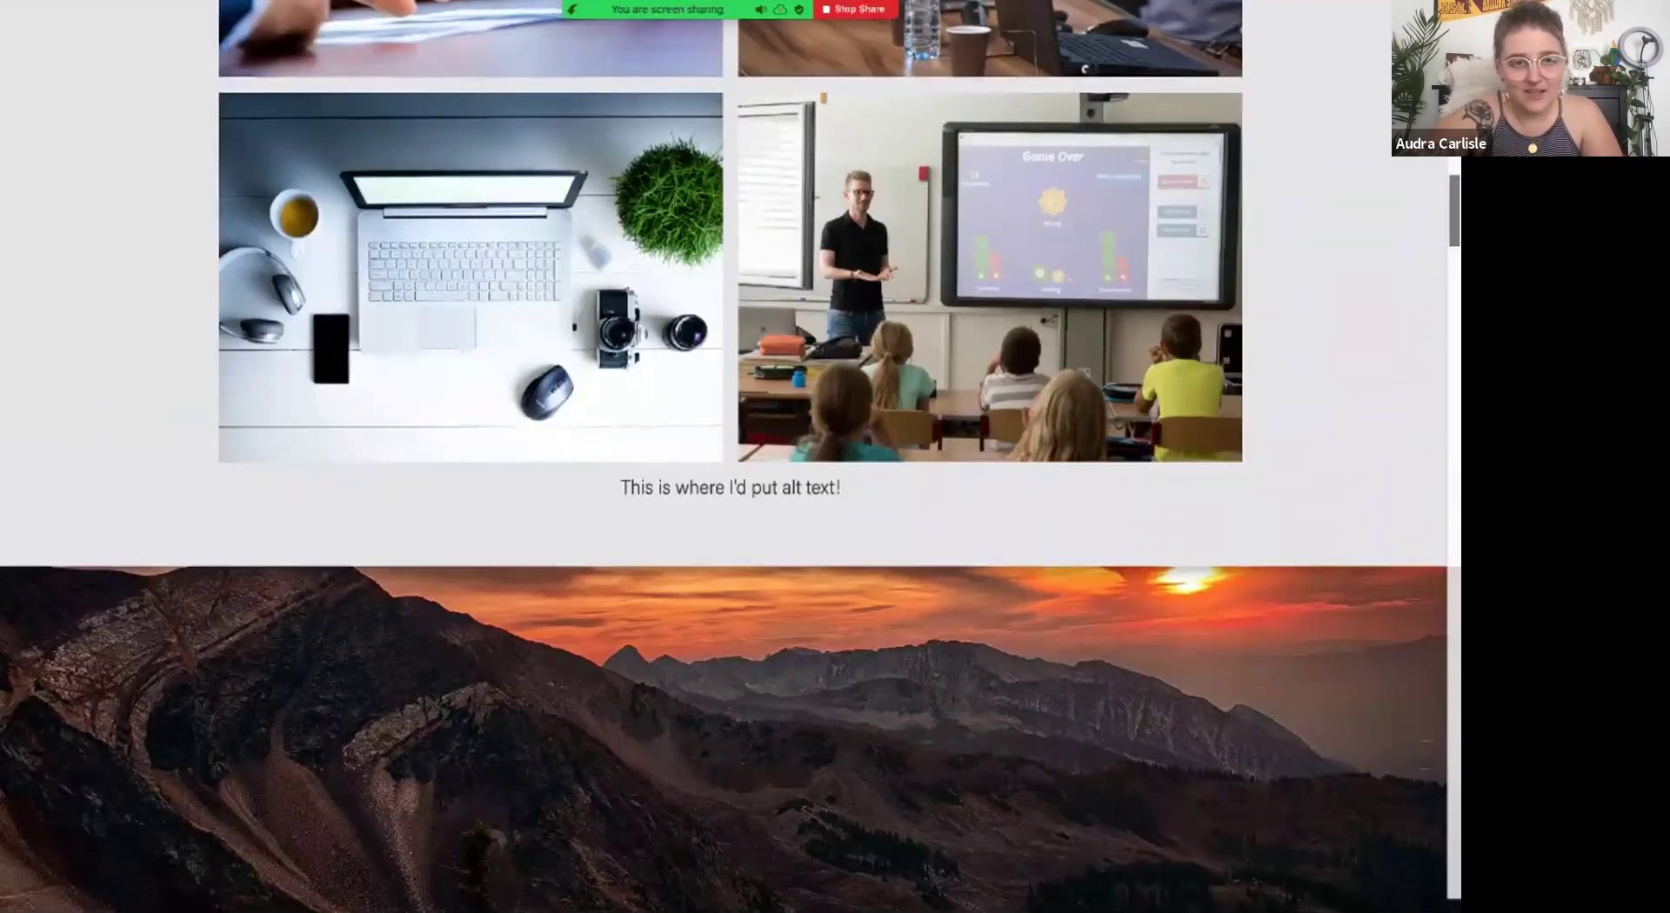
scroll(731, 457, down, 1)
scroll(730, 456, down, 1)
scroll(730, 456, down, 2)
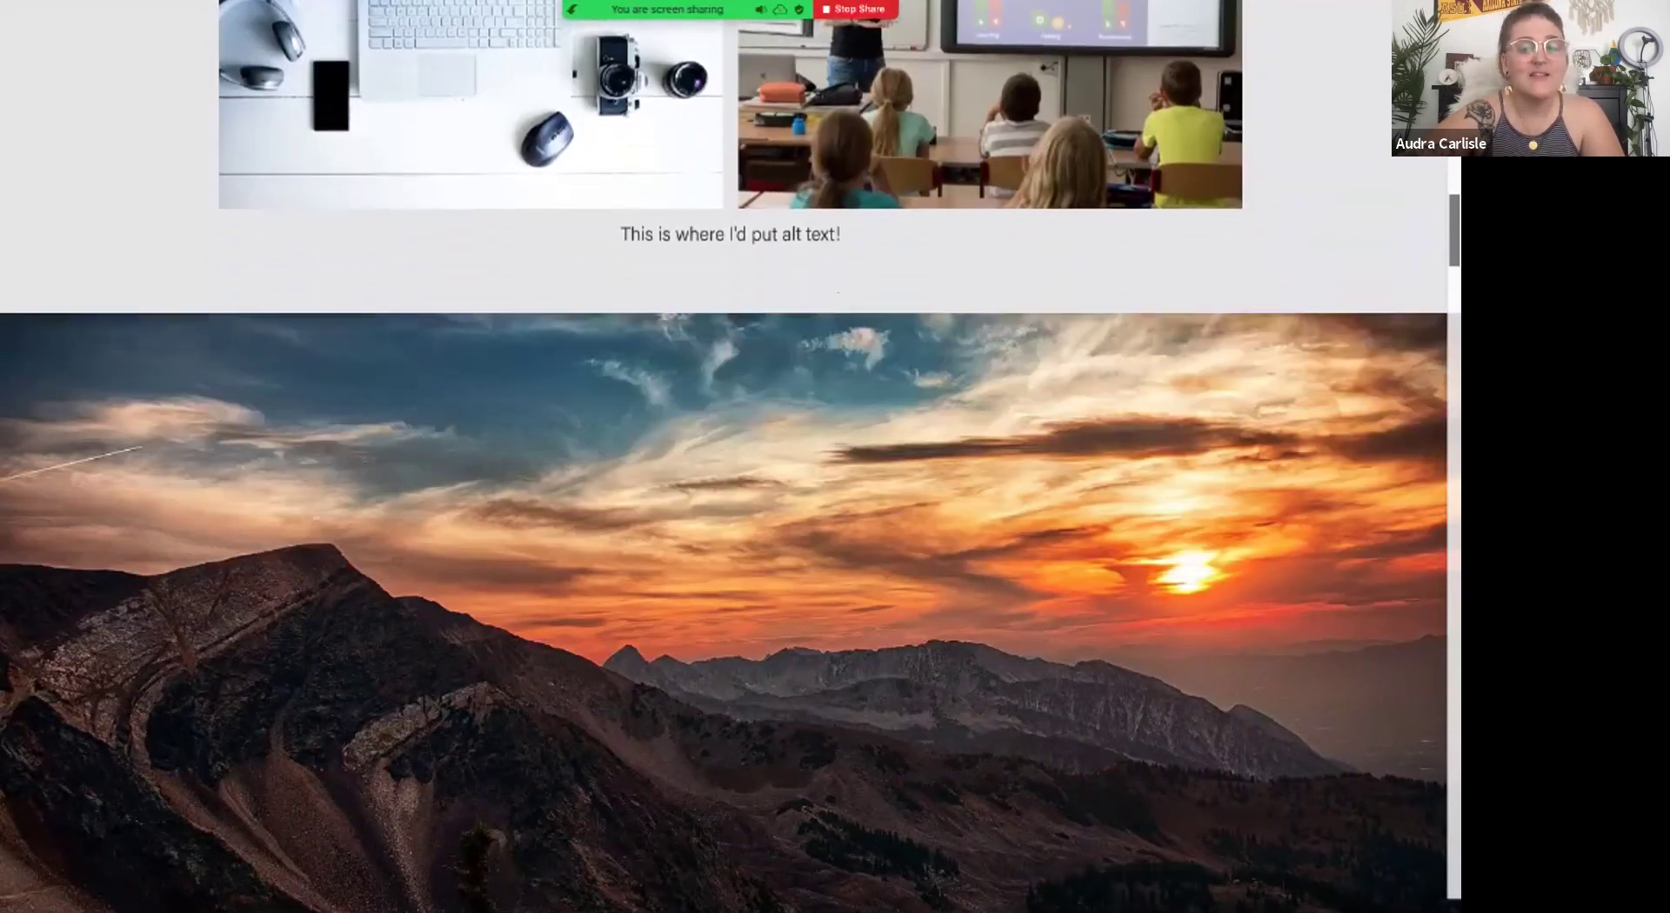
scroll(730, 457, down, 1)
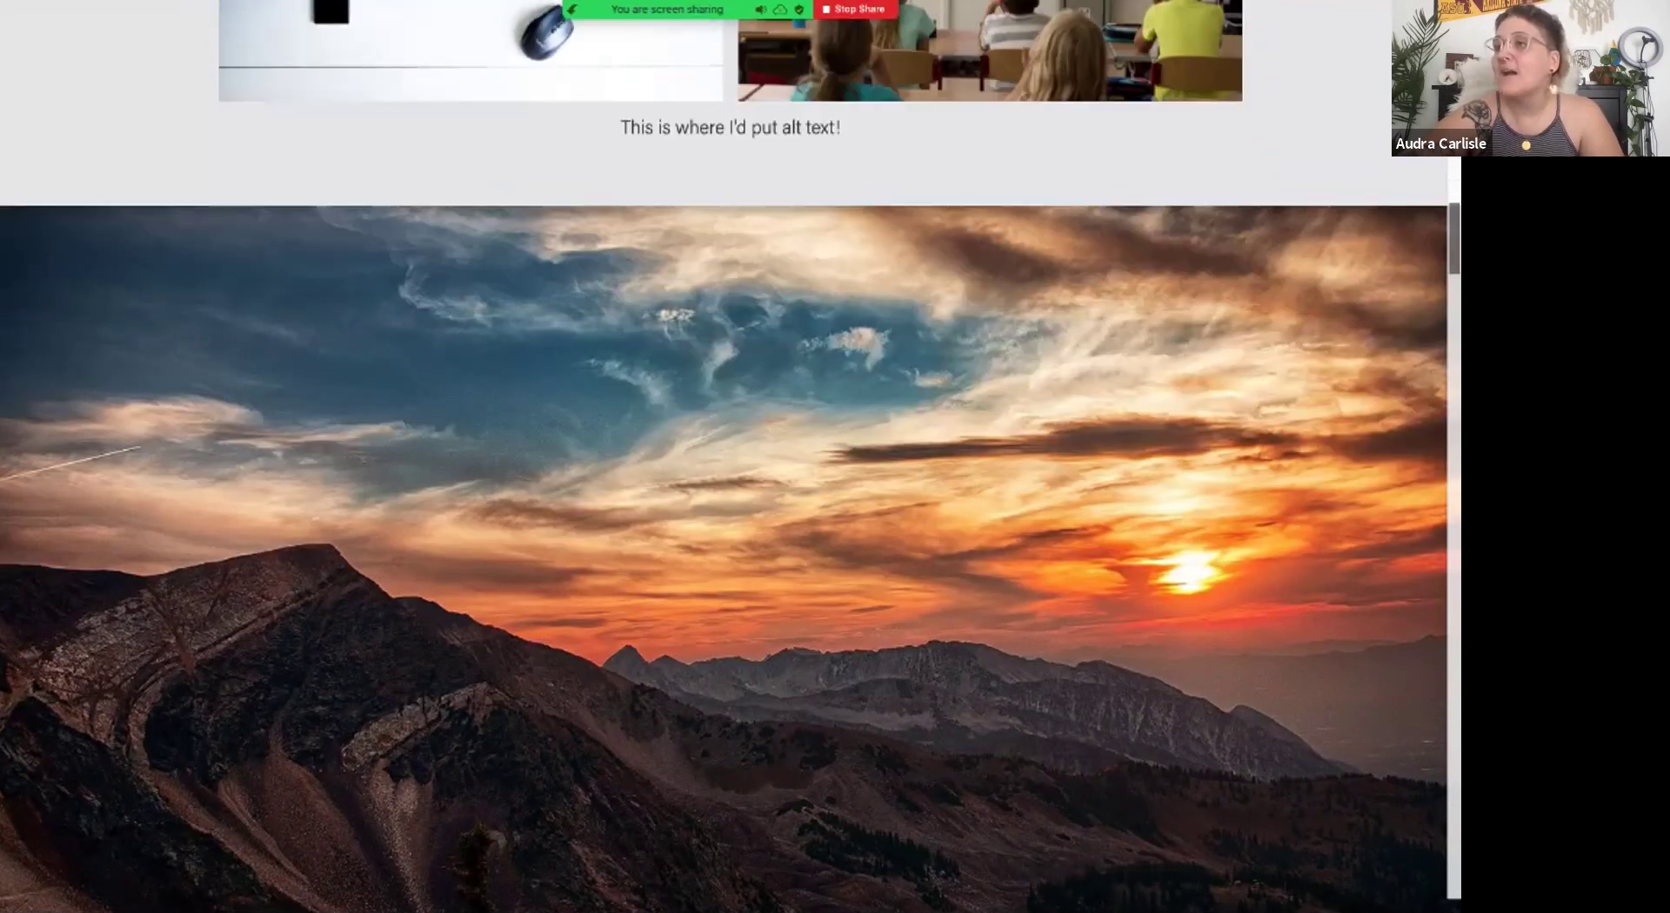
scroll(731, 456, down, 5)
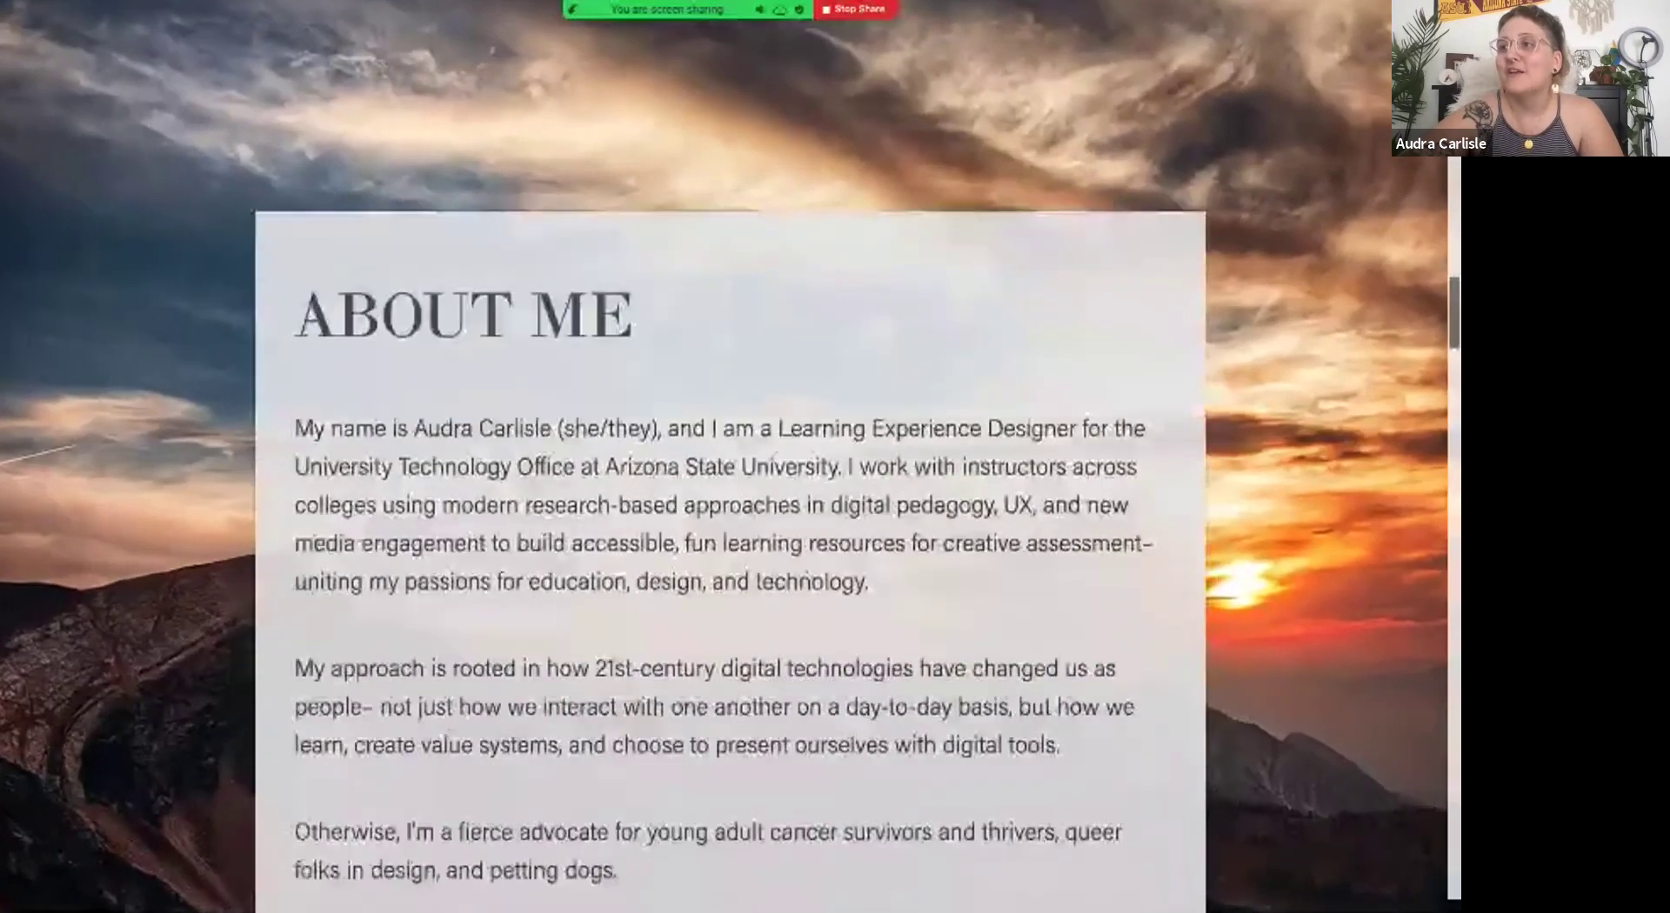
scroll(731, 457, down, 7)
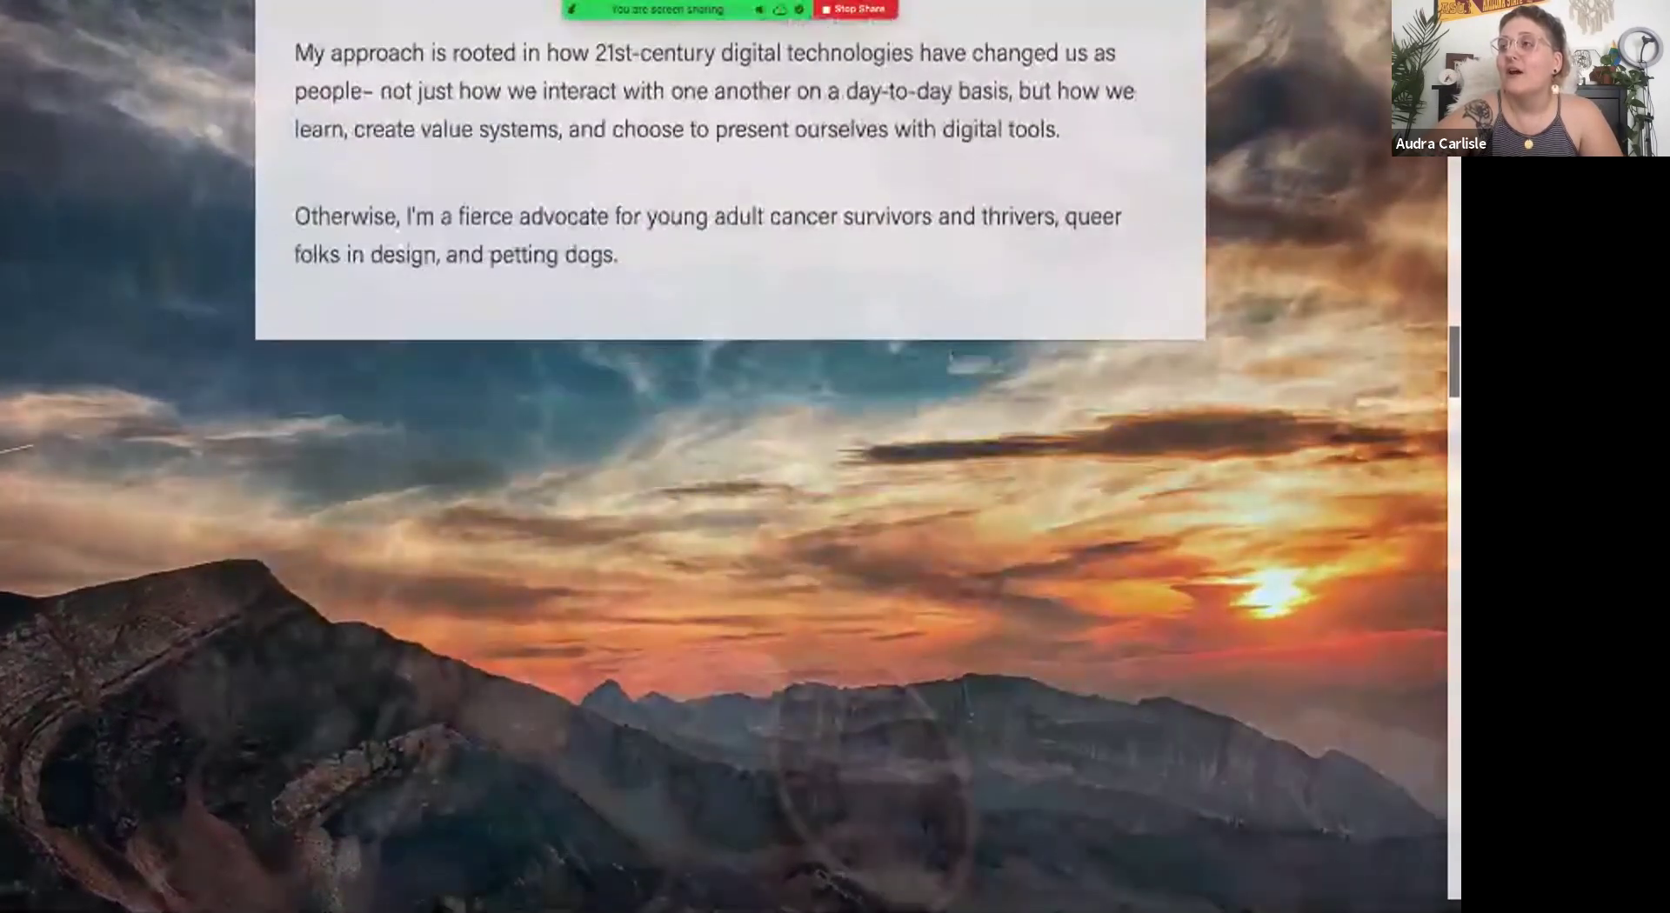
scroll(731, 456, down, 14)
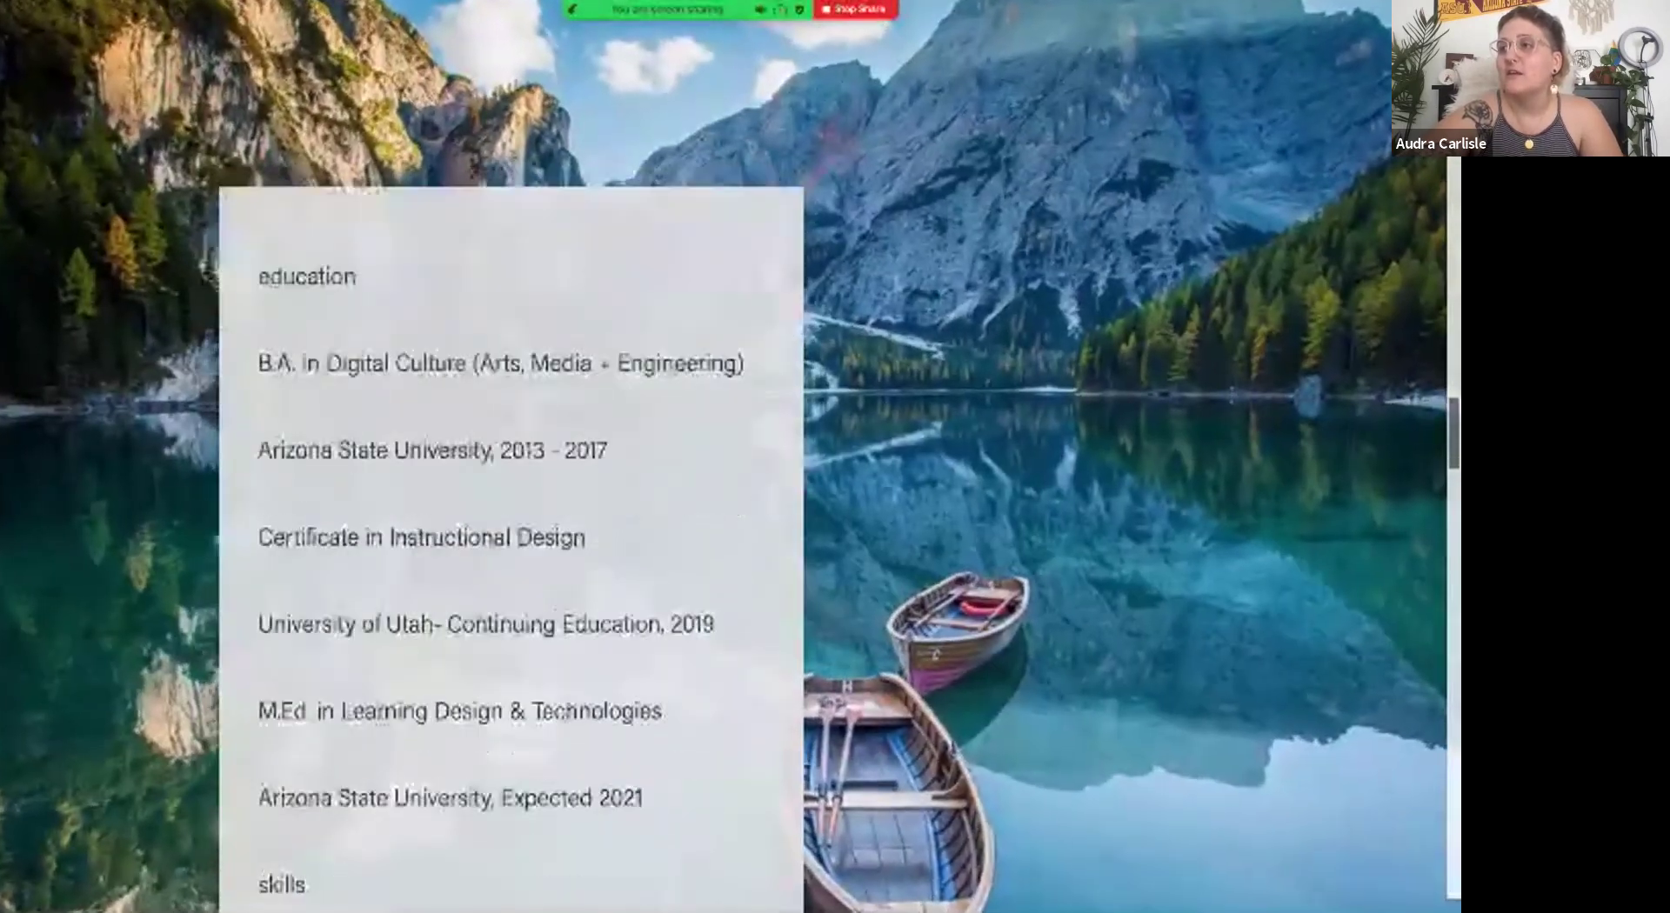
scroll(731, 457, down, 15)
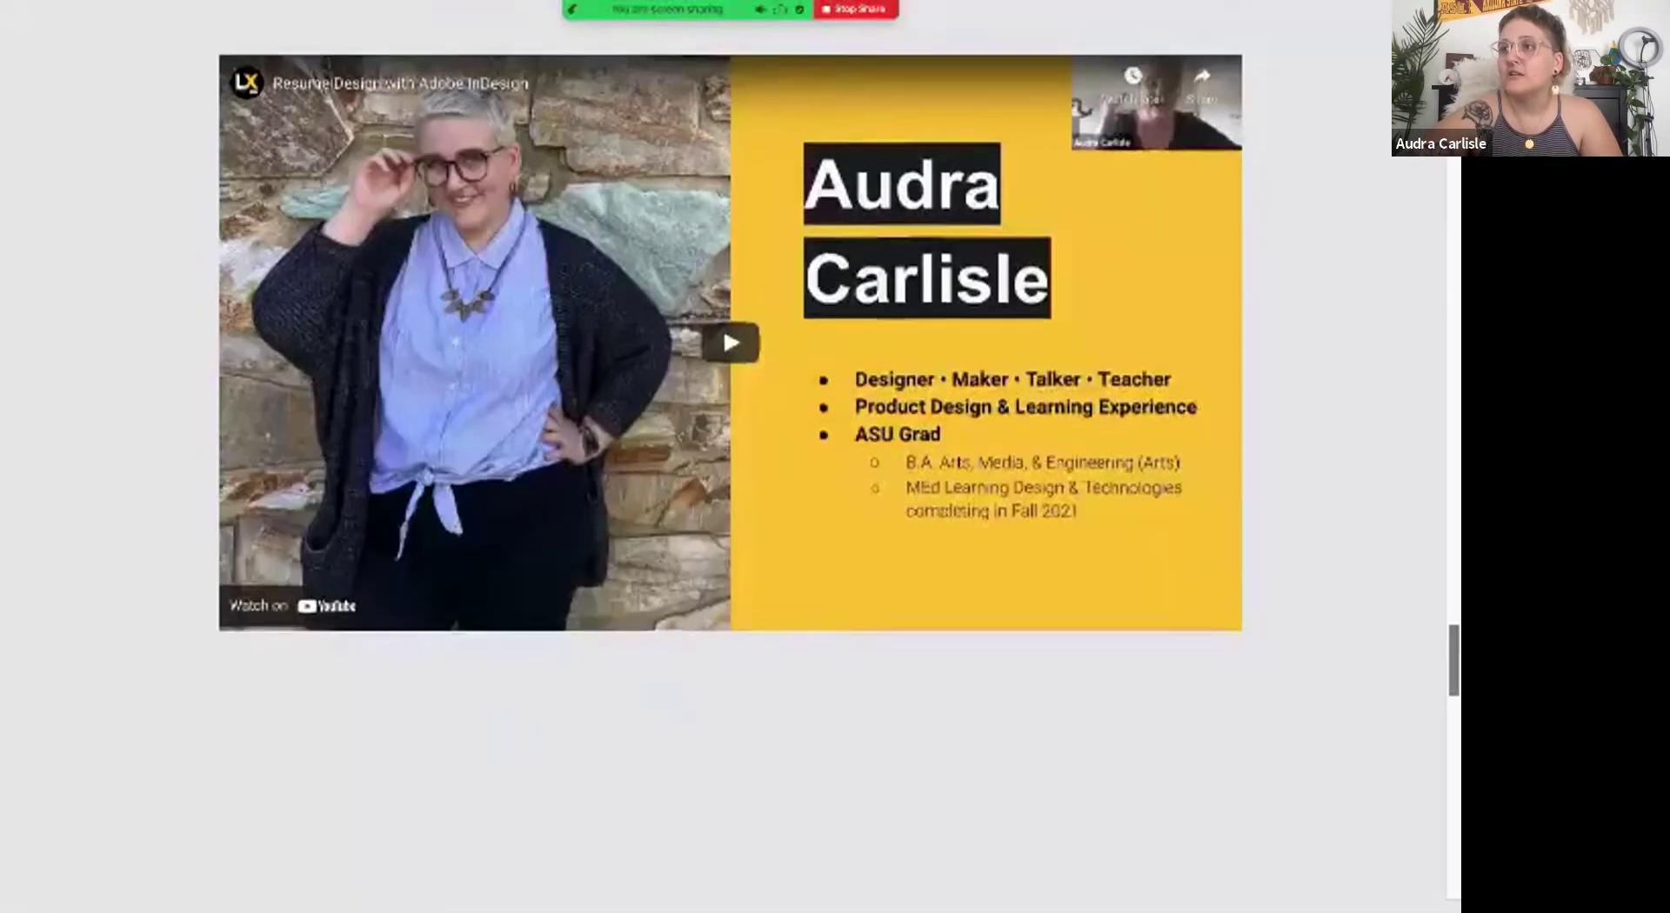
scroll(731, 457, down, 12)
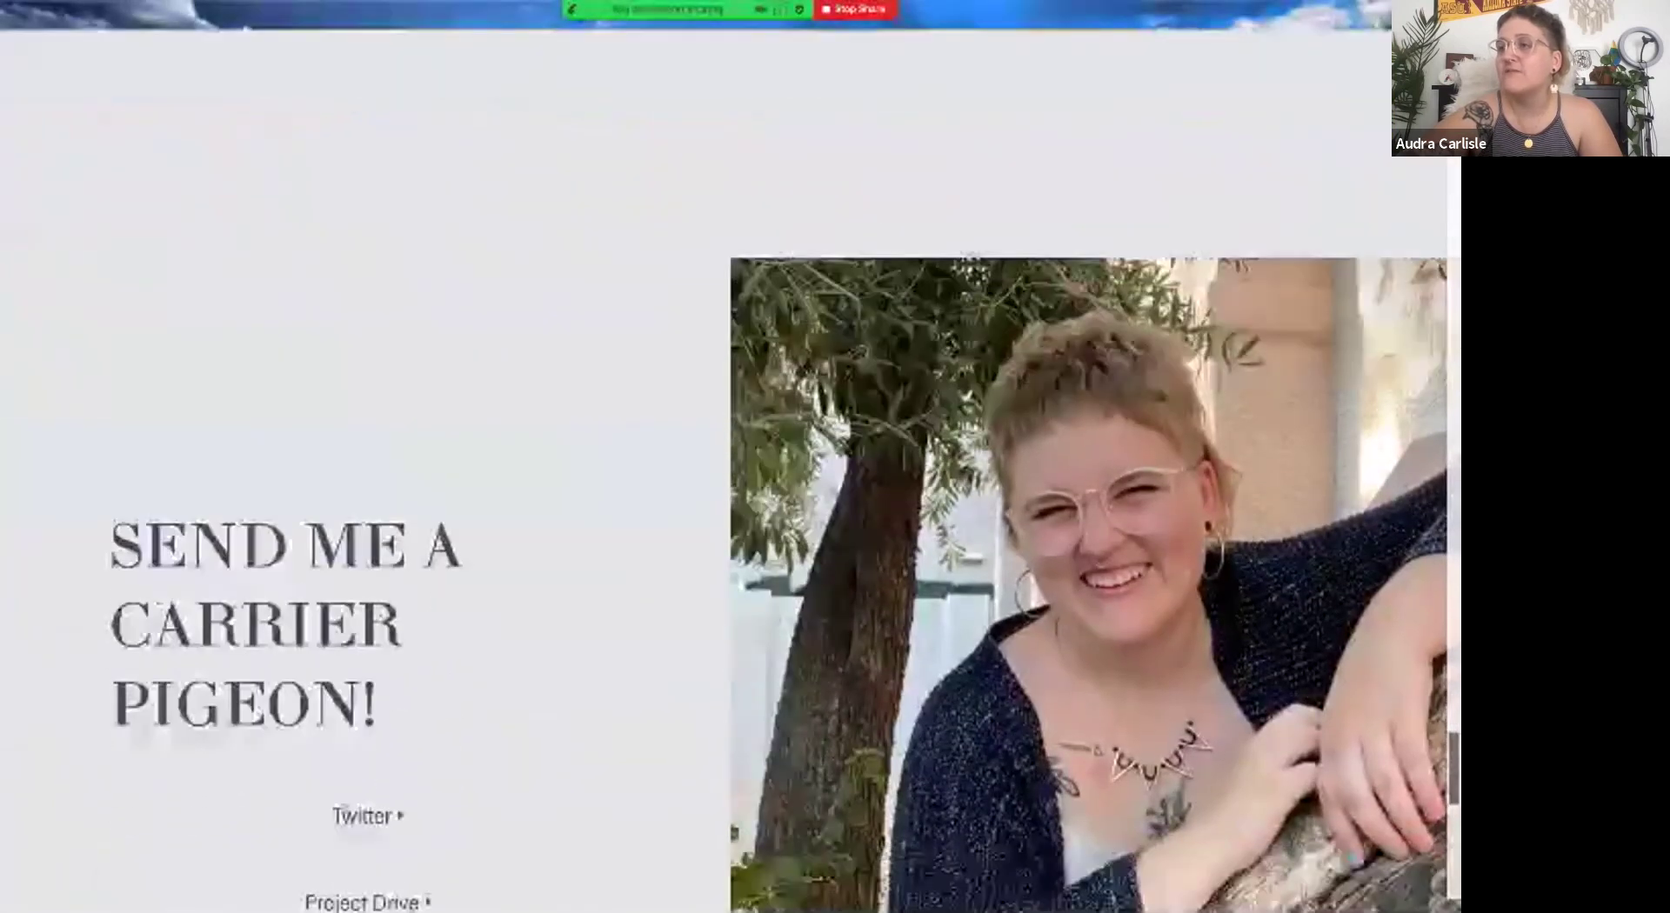
scroll(730, 456, up, 20)
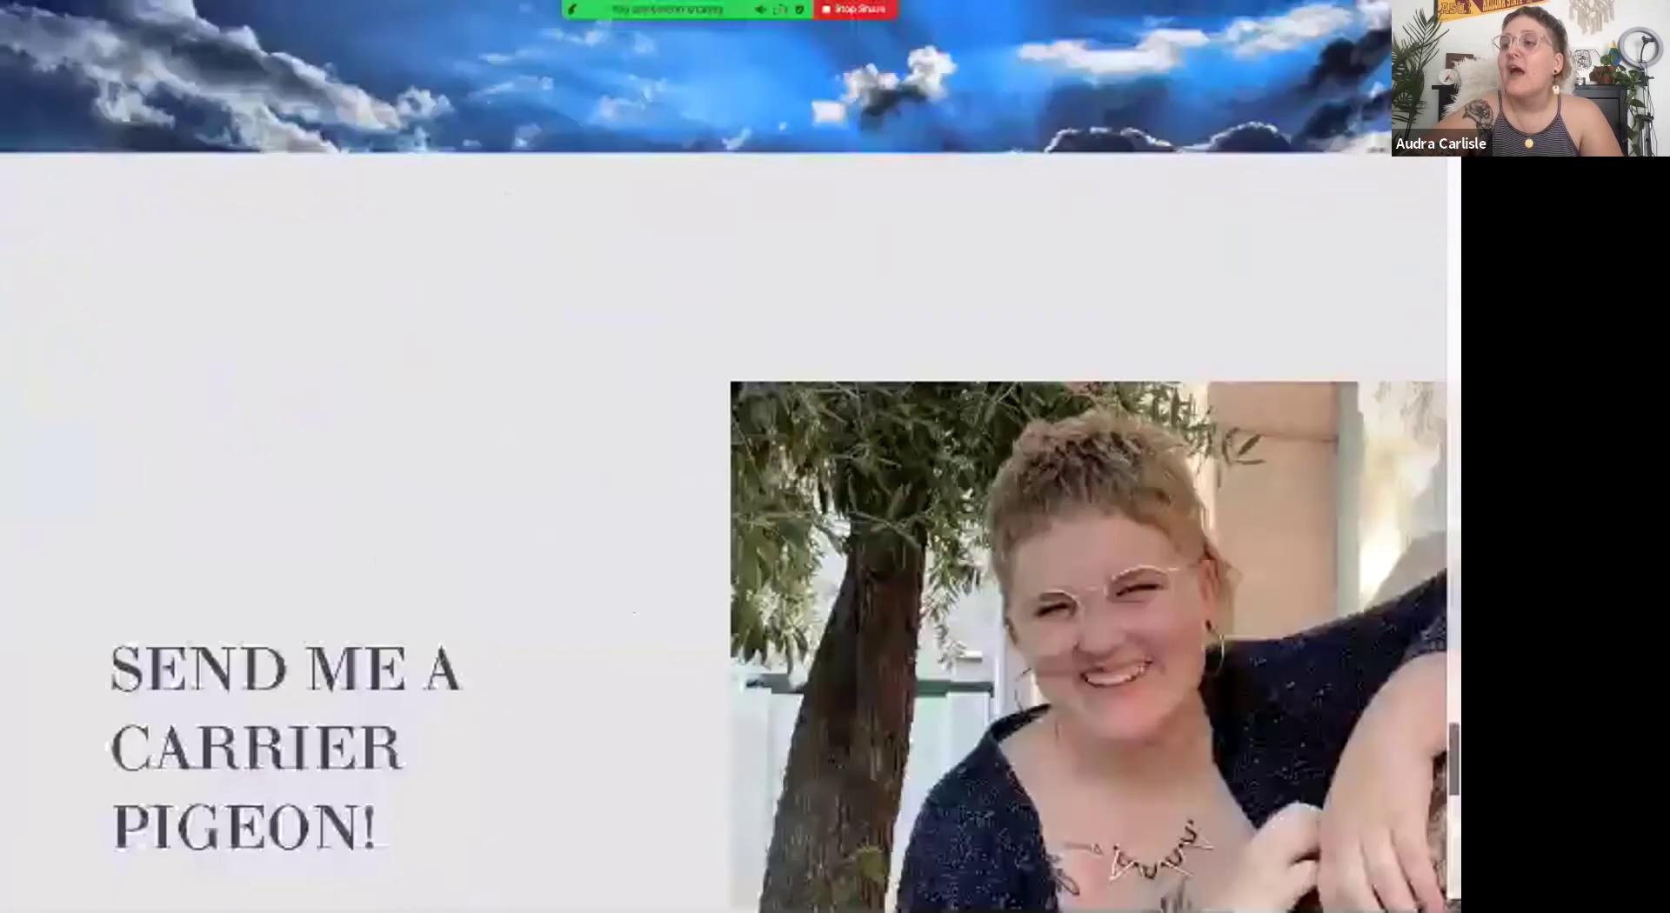
scroll(730, 456, up, 5)
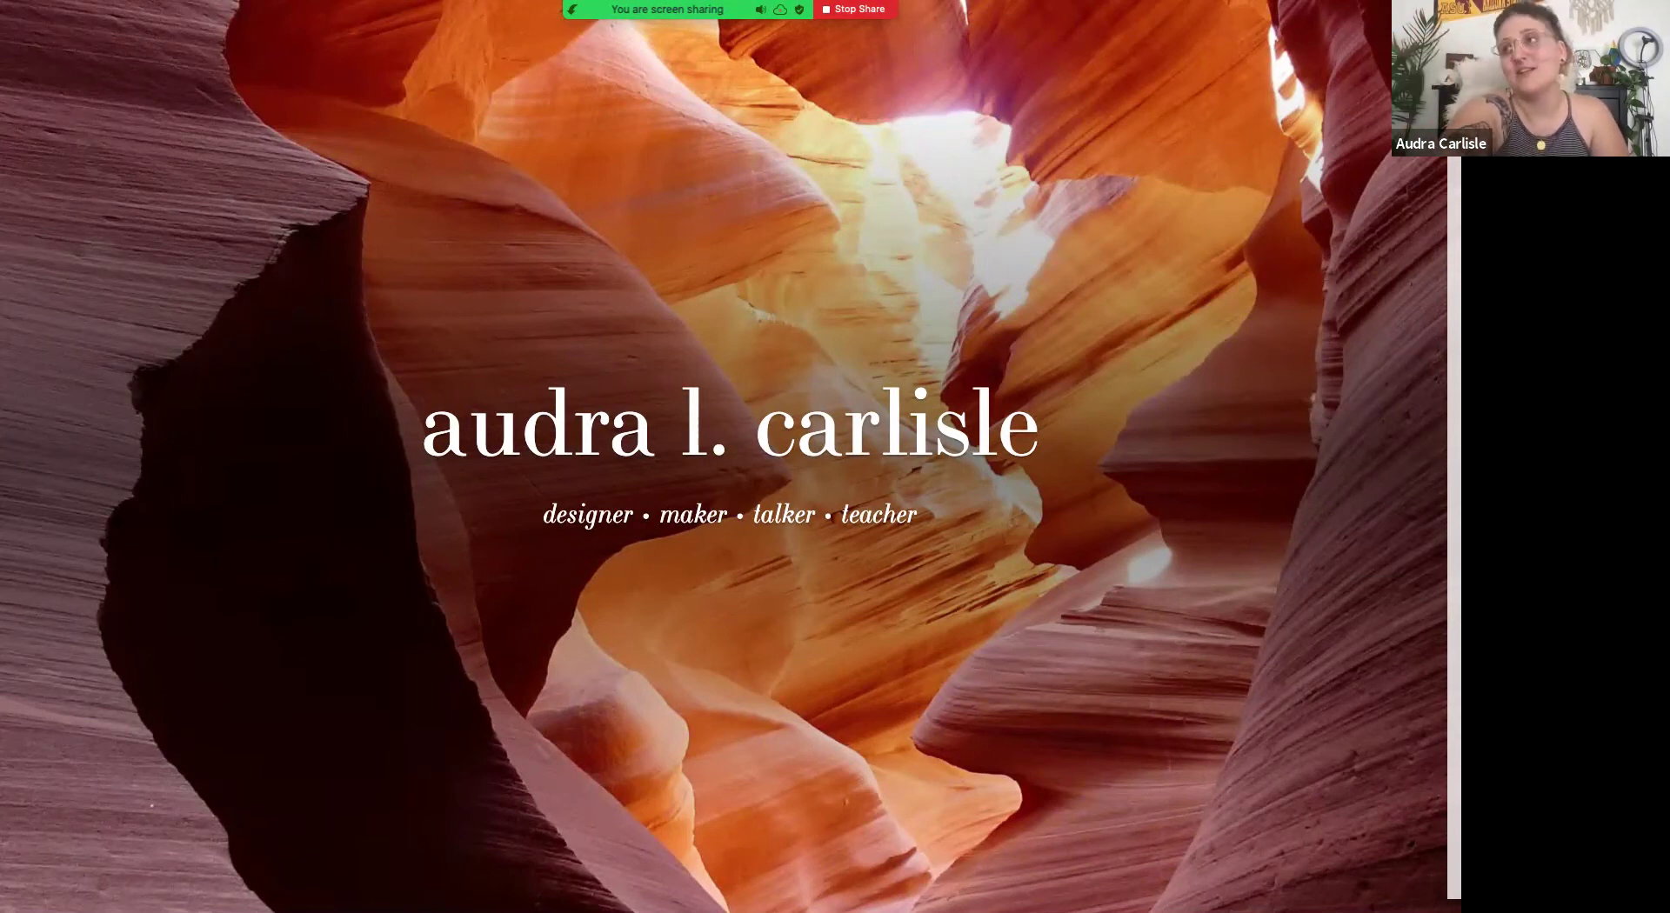
key(Escape)
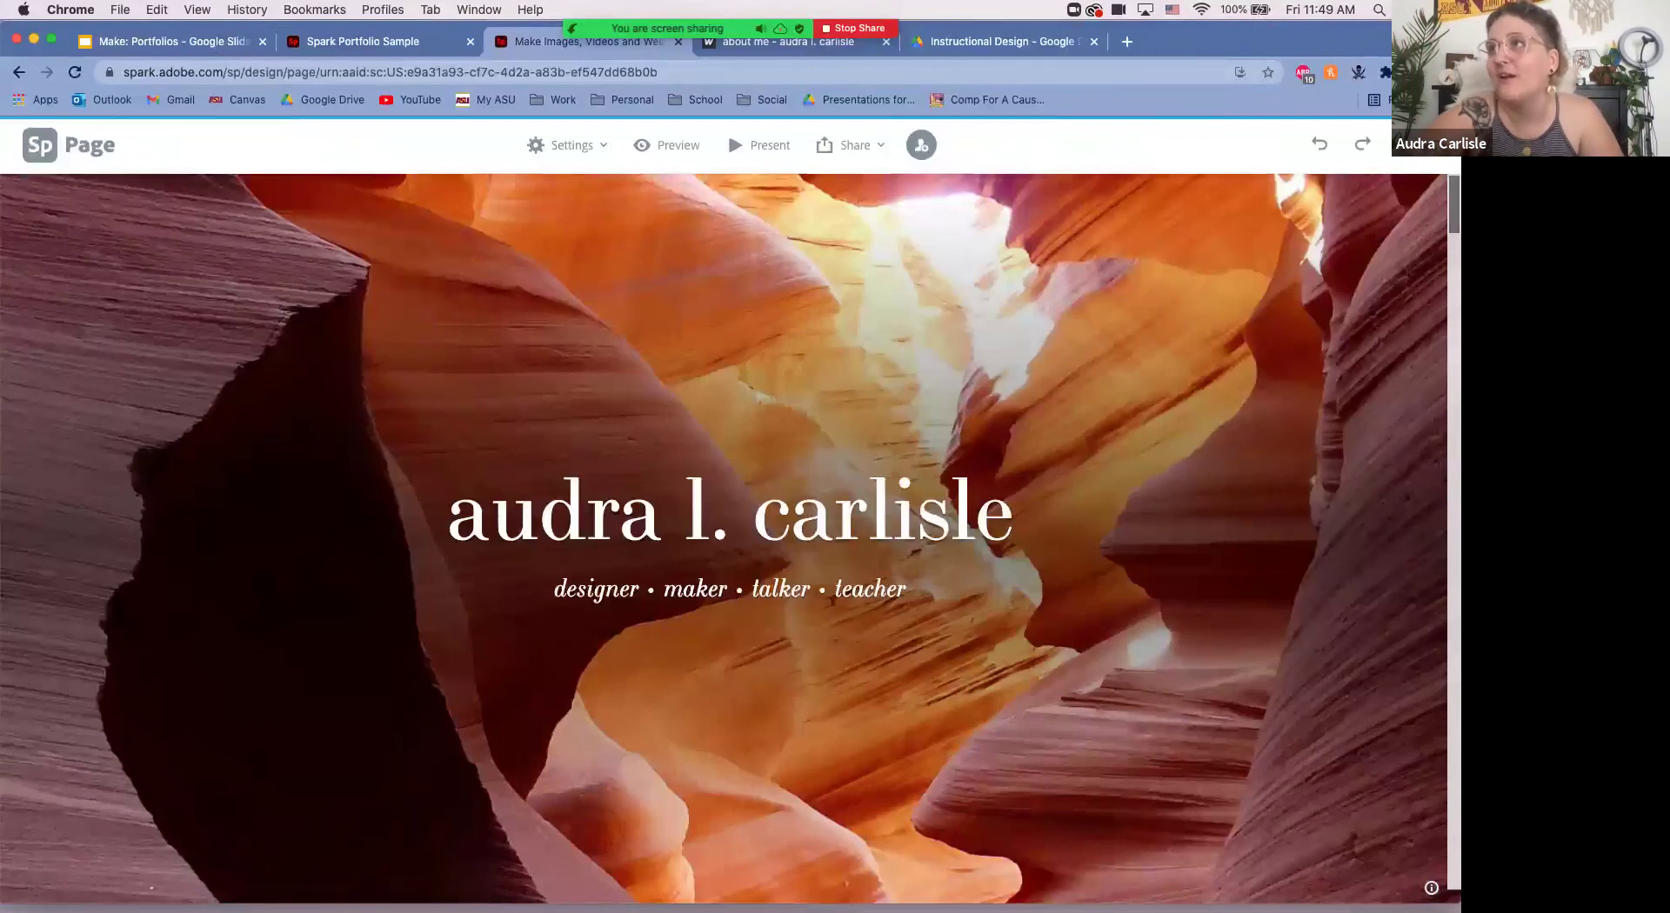
Step: View the page's project settings, including header and footer display and Google Analytics tracking, and return to the Spark home page
click(565, 145)
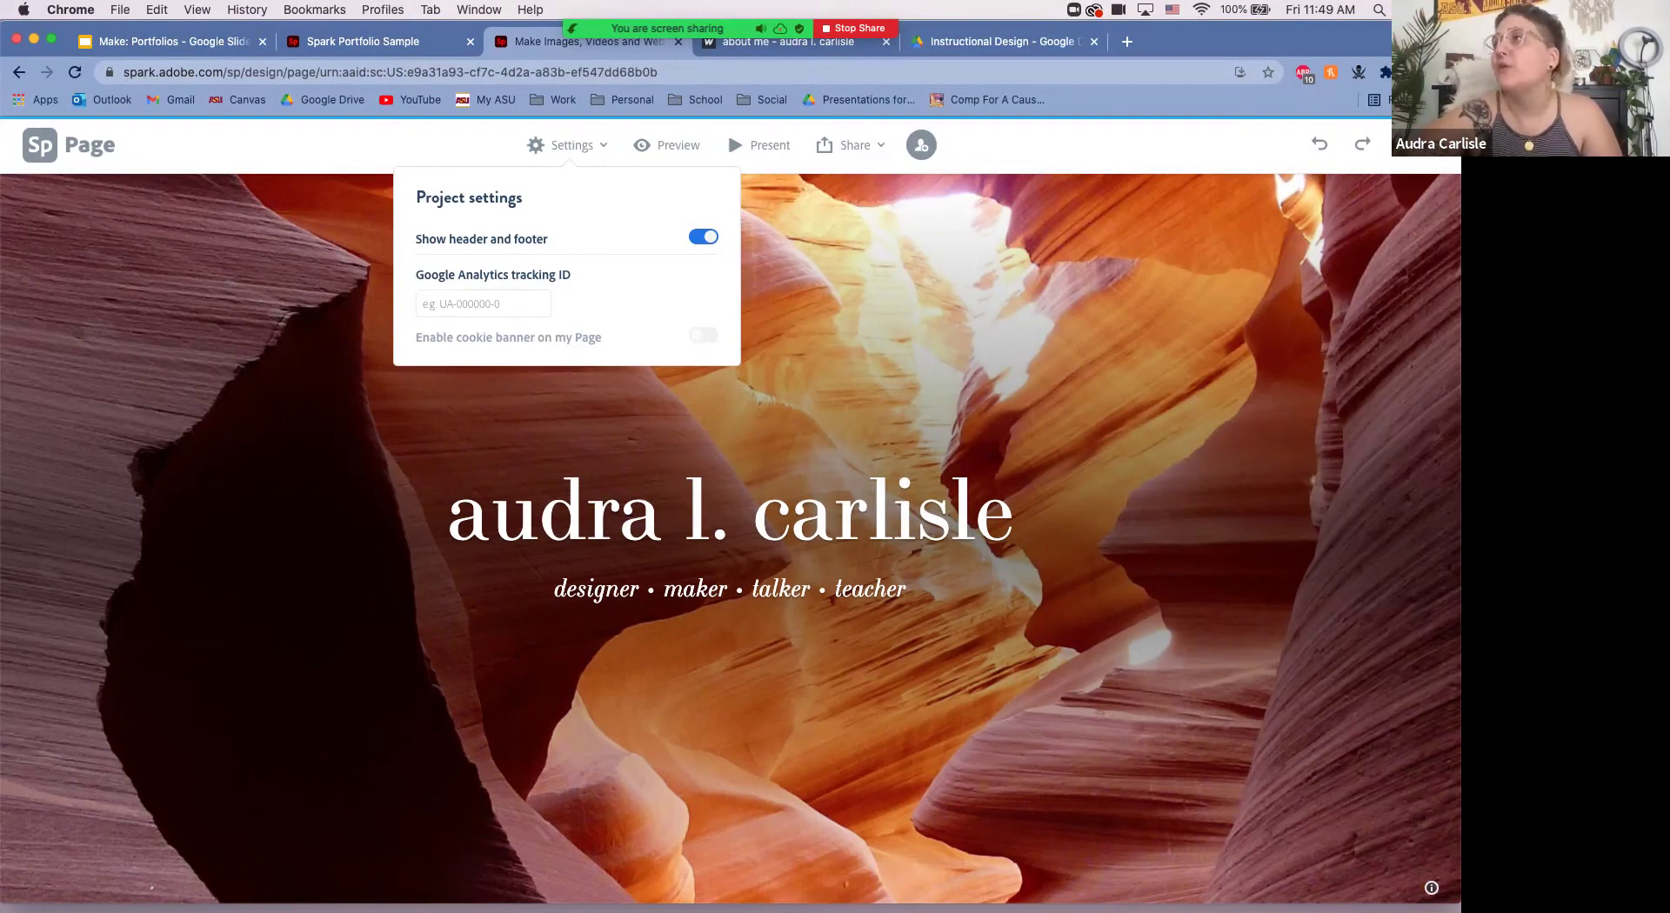
click(727, 129)
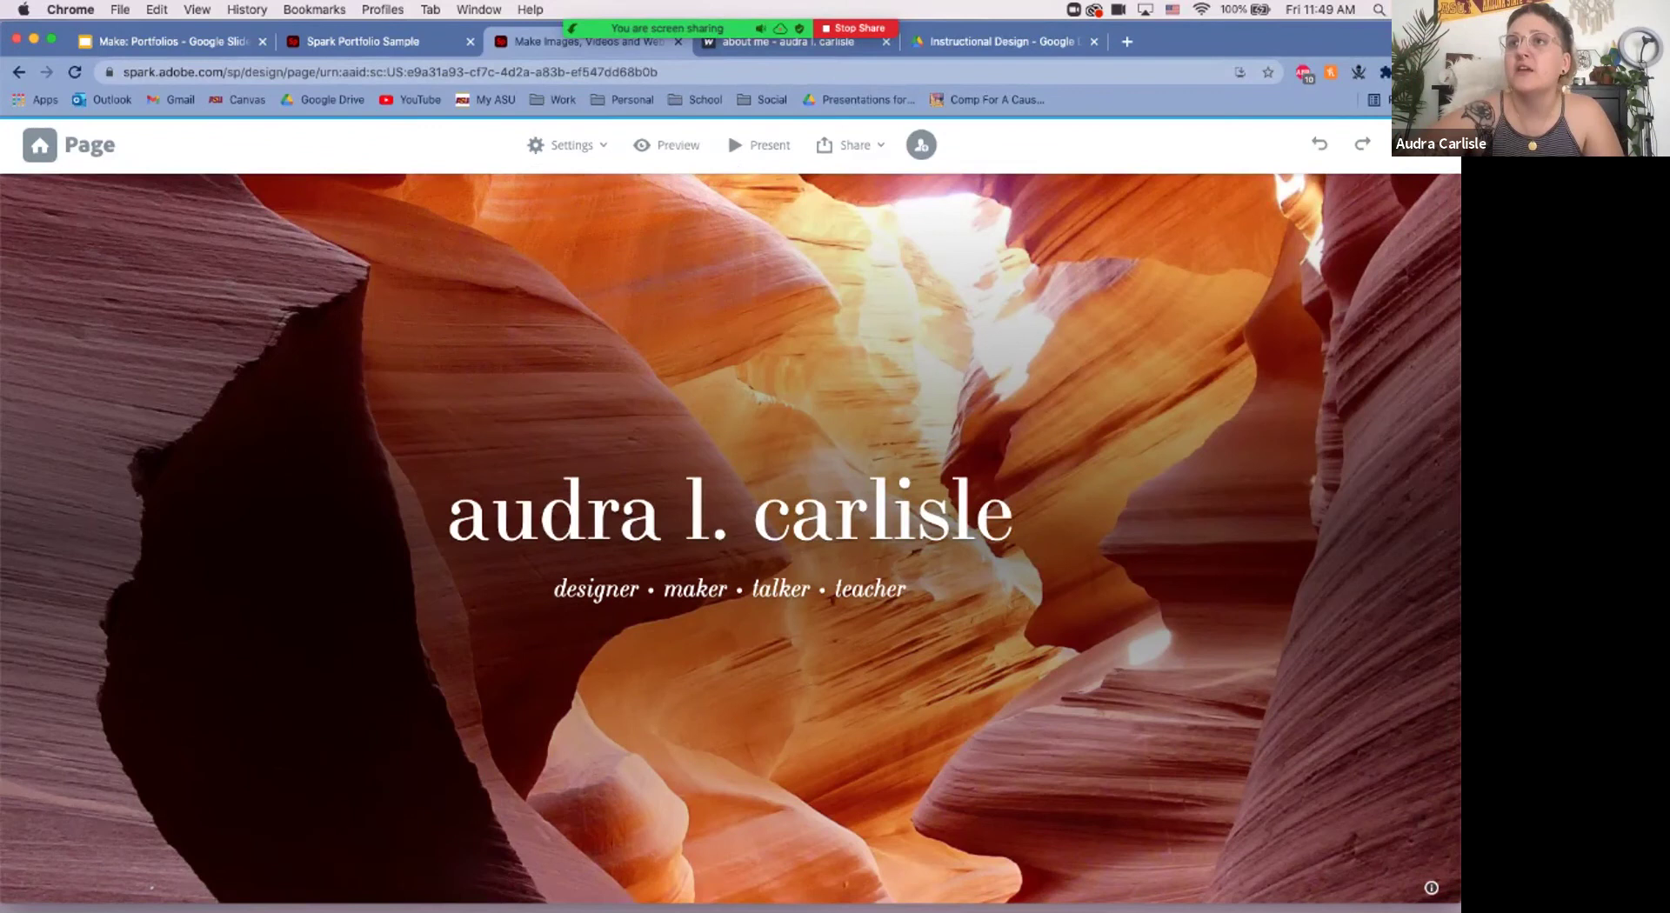
click(39, 144)
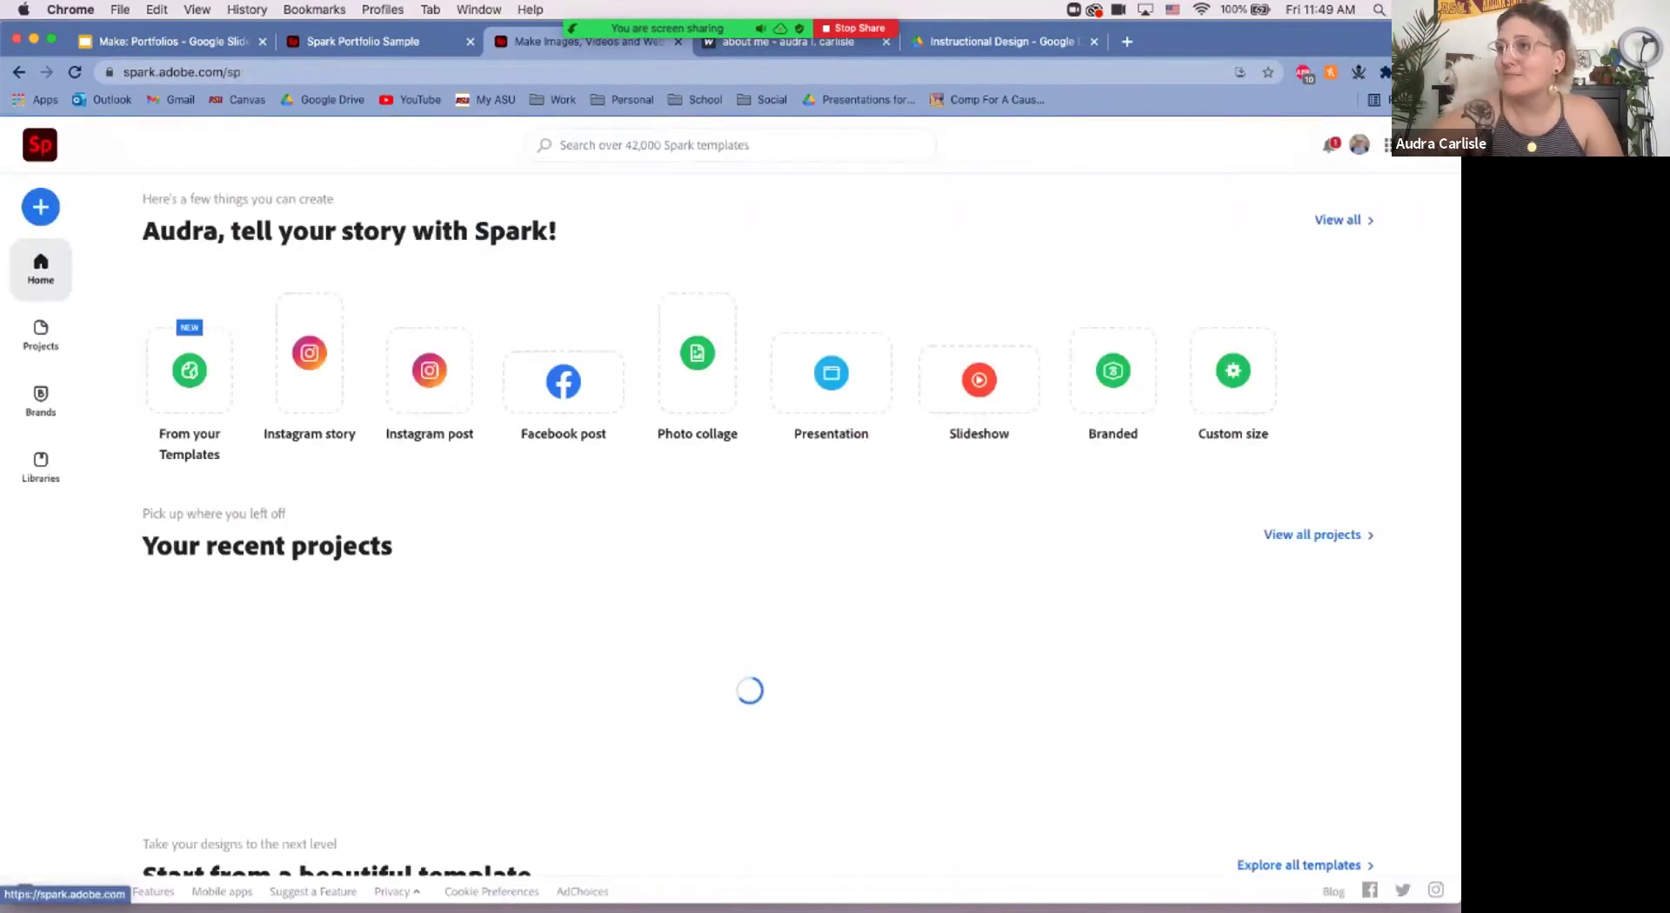
Step: View the management options for the portfolio page among the recent projects, and close them without choosing any
scroll(267, 392, down, 3)
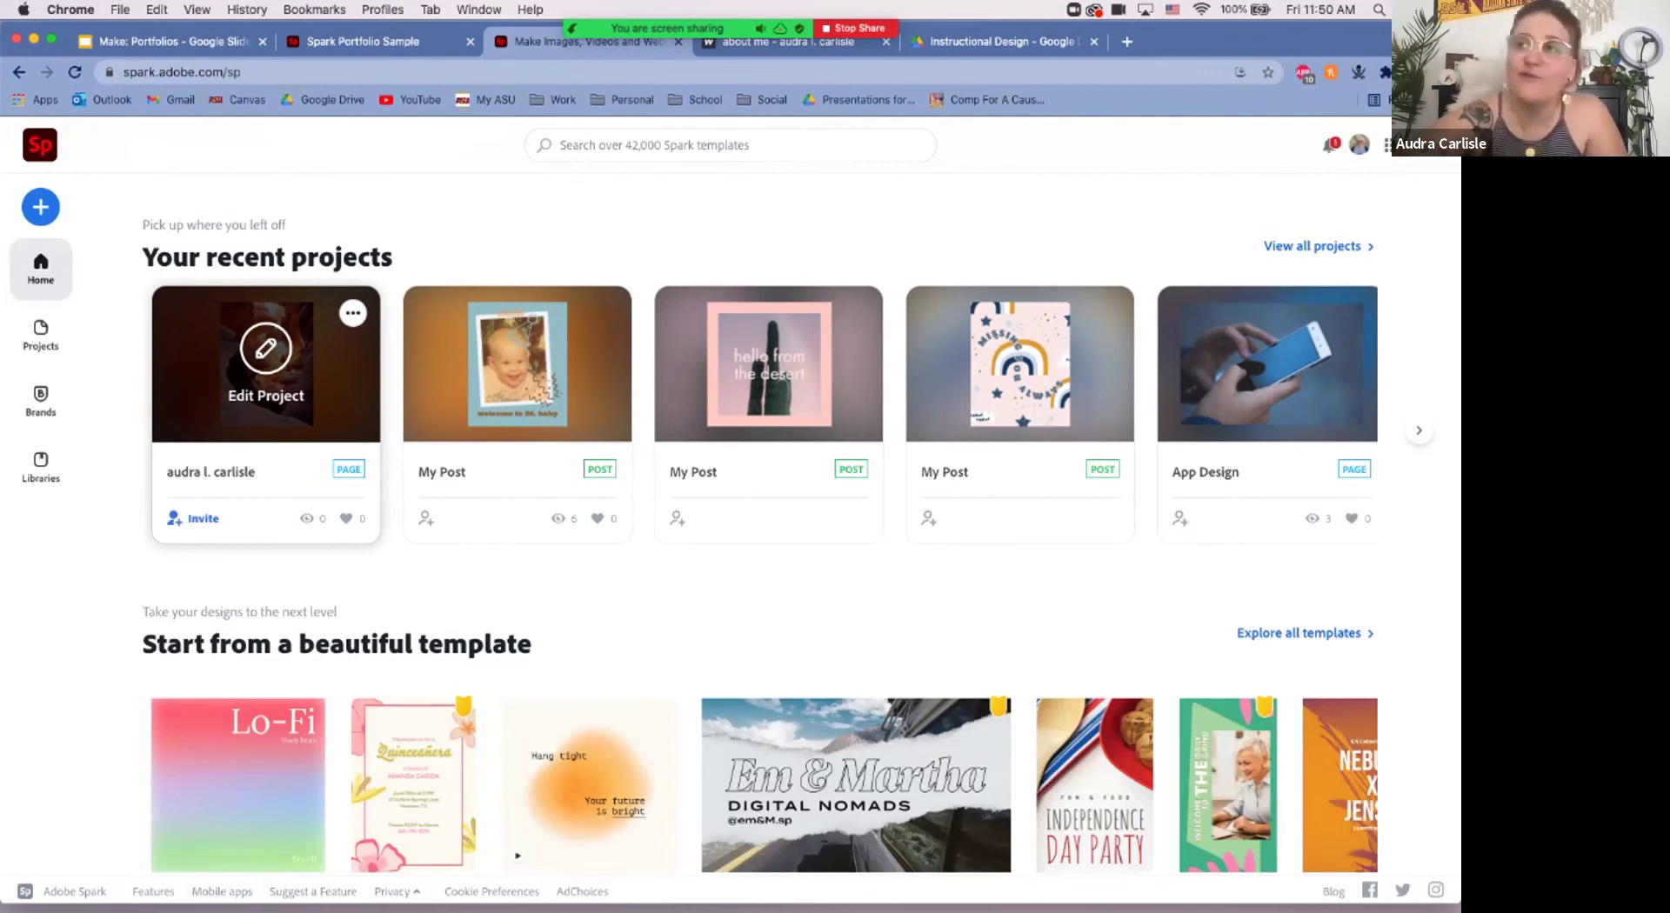
click(352, 312)
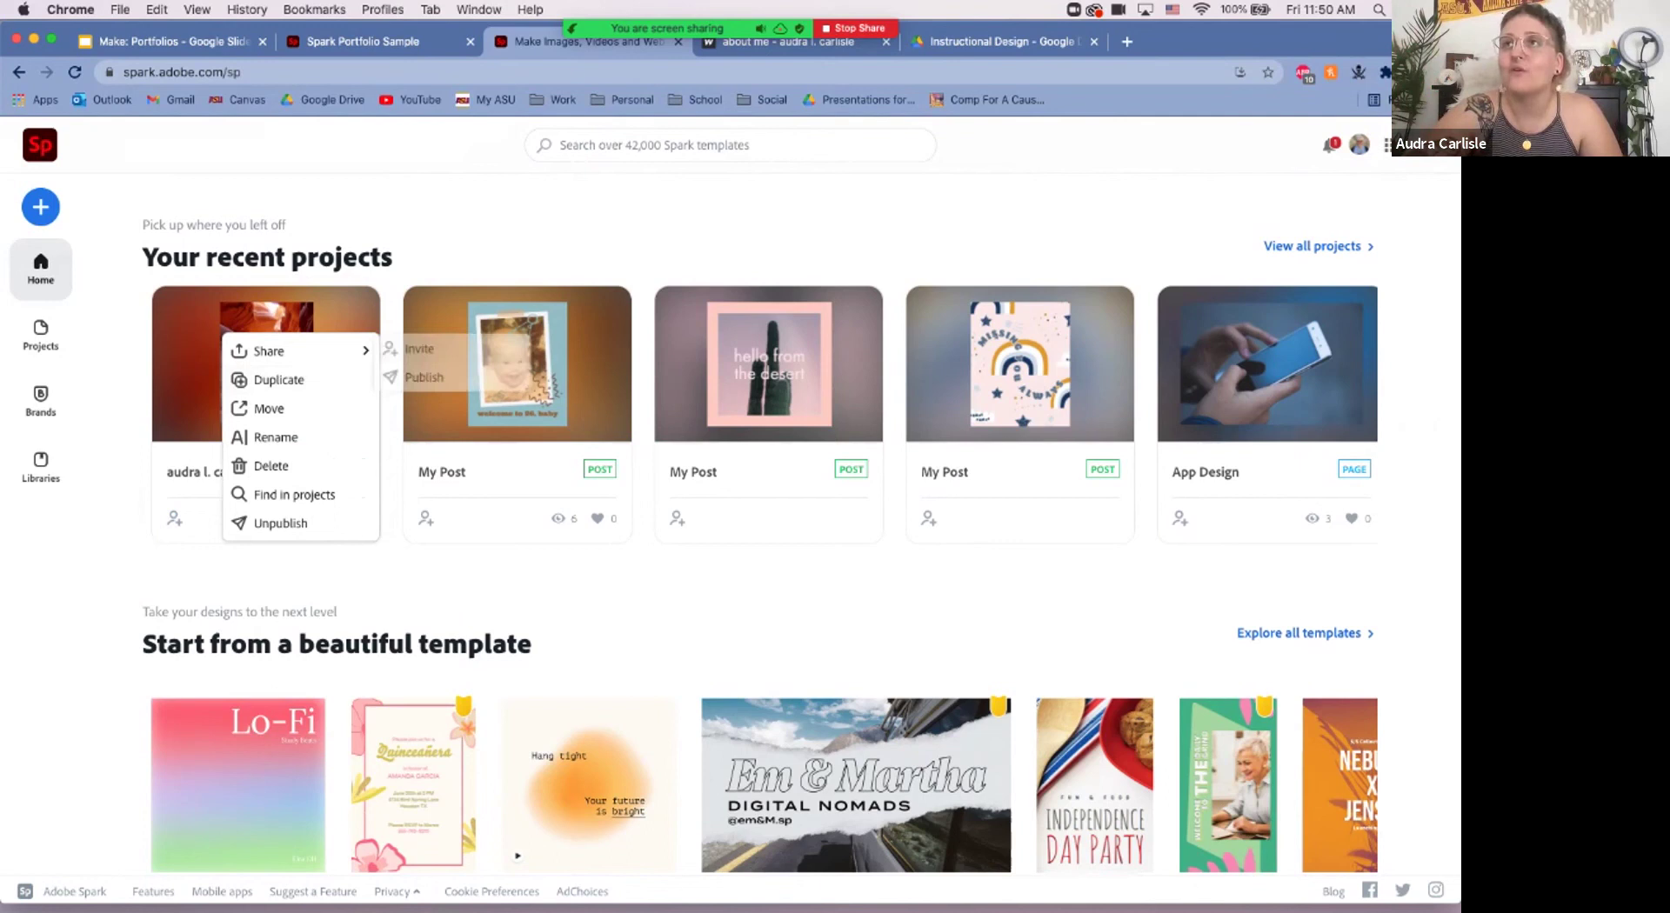
key(Escape)
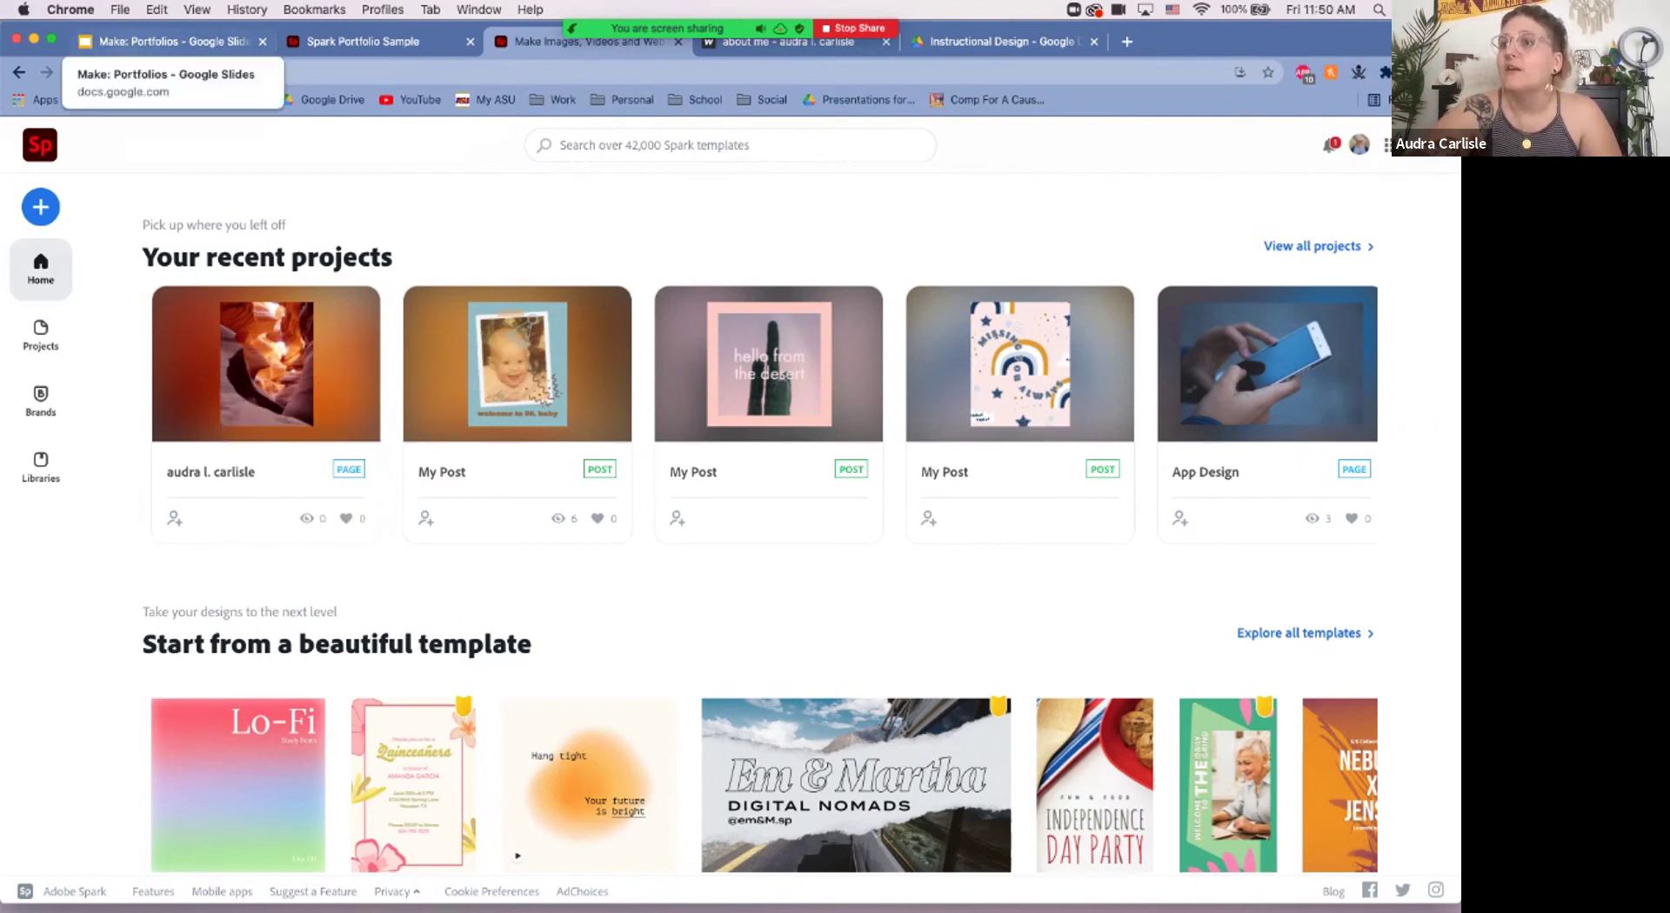
Step: Switch to the Make: Portfolios deck in Google Slides and present the Need Help? slide full screen
click(165, 41)
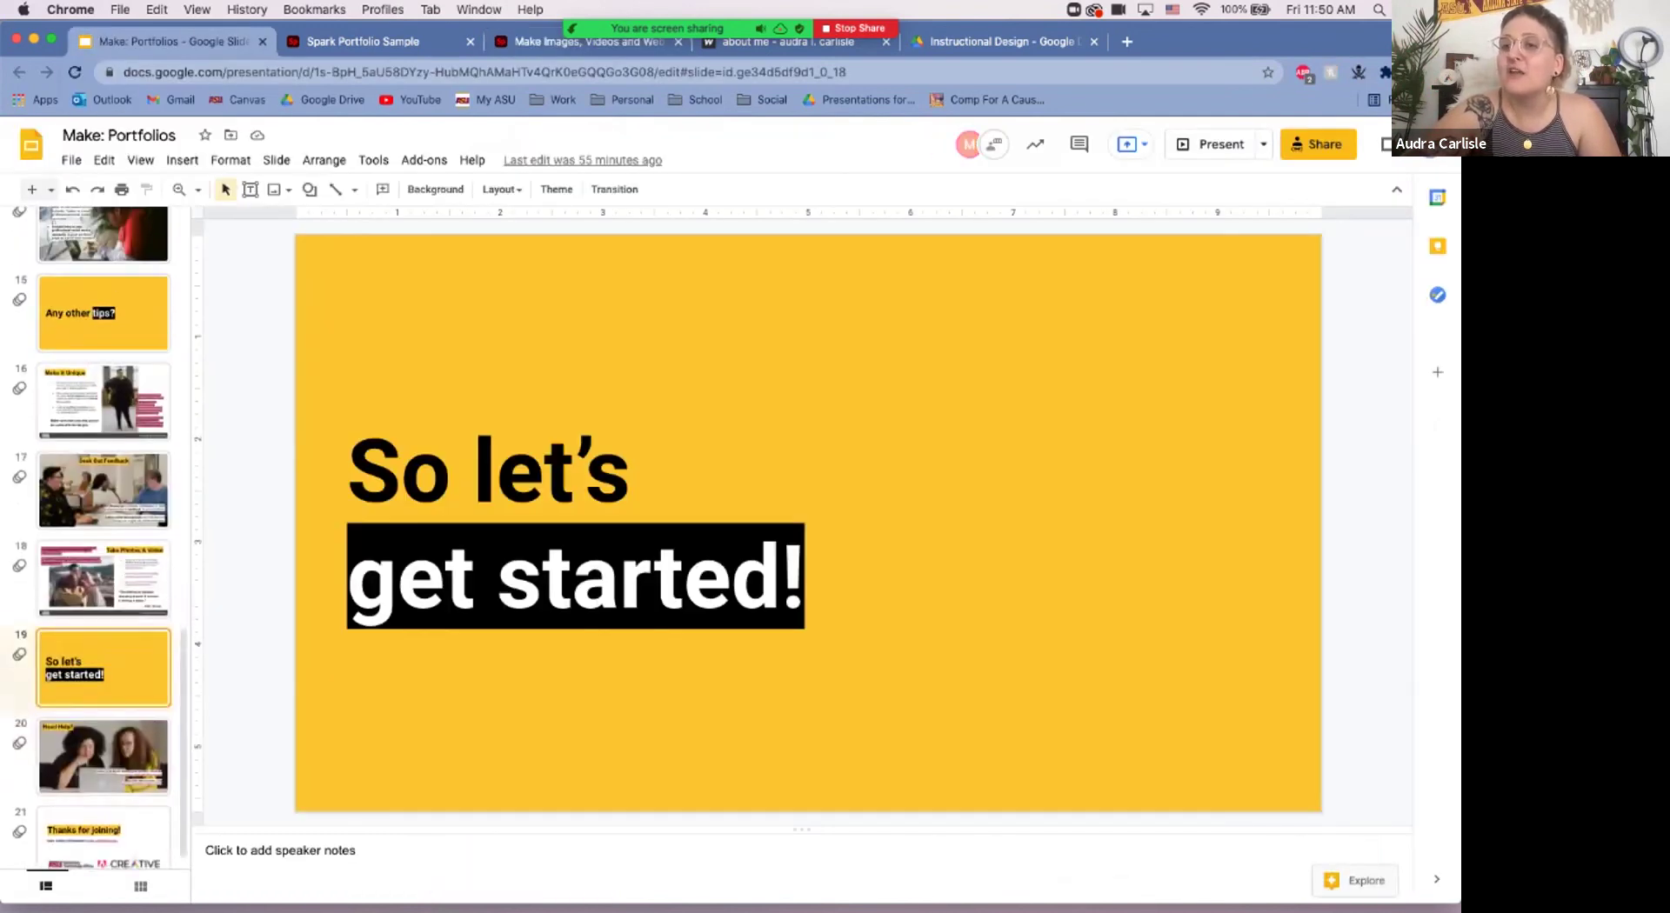
click(103, 735)
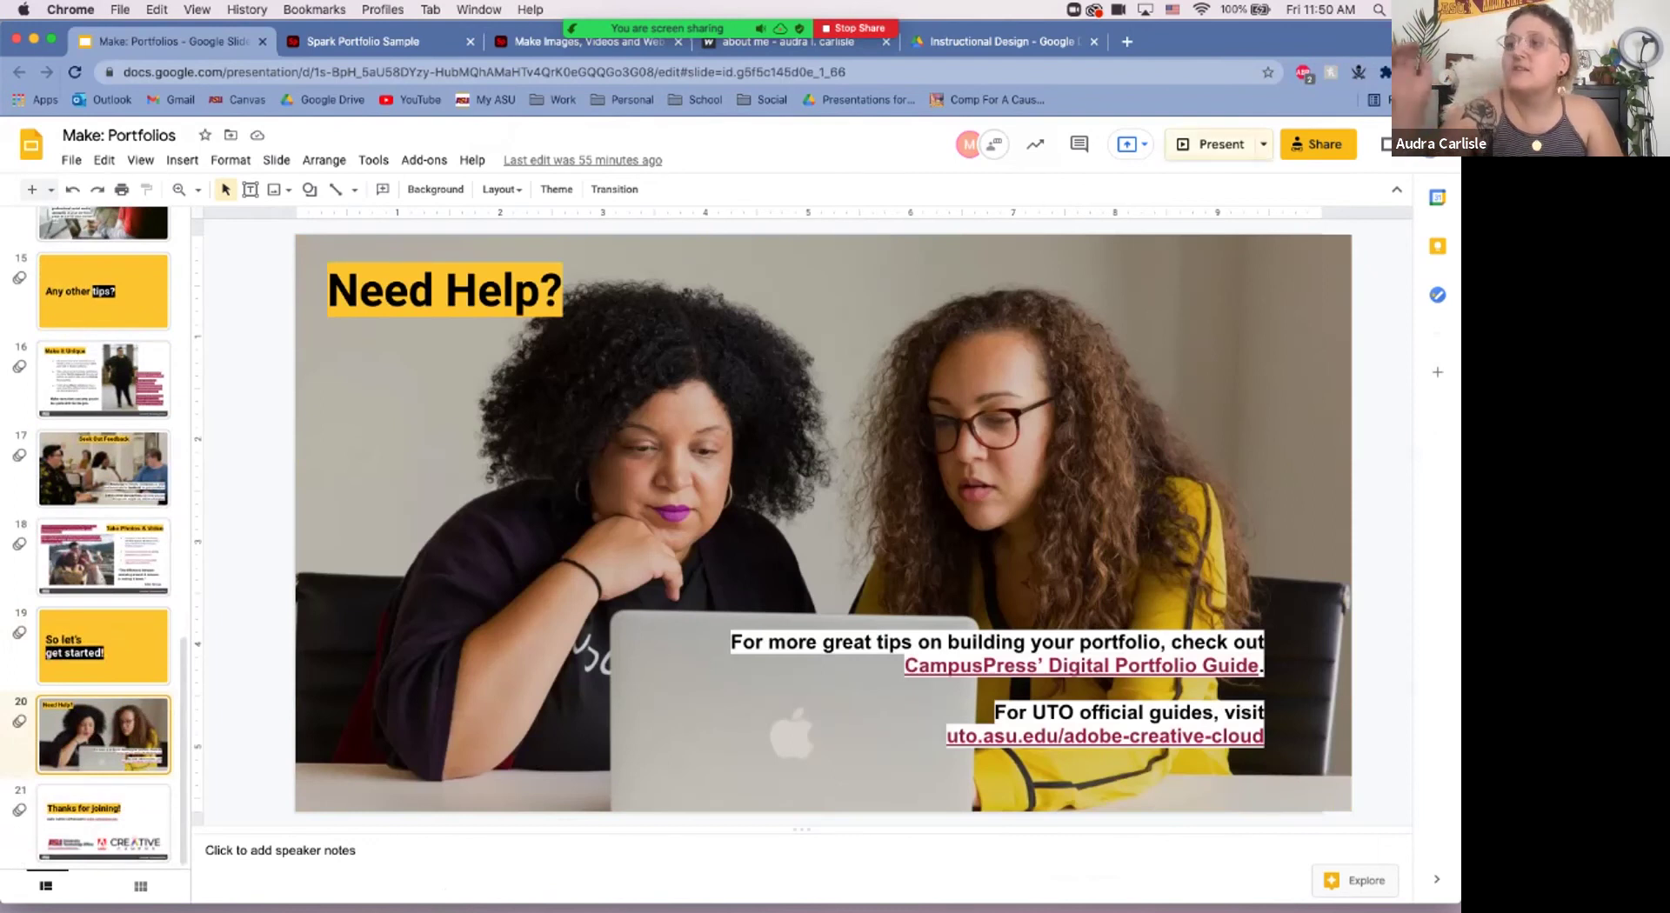
key(super+Return)
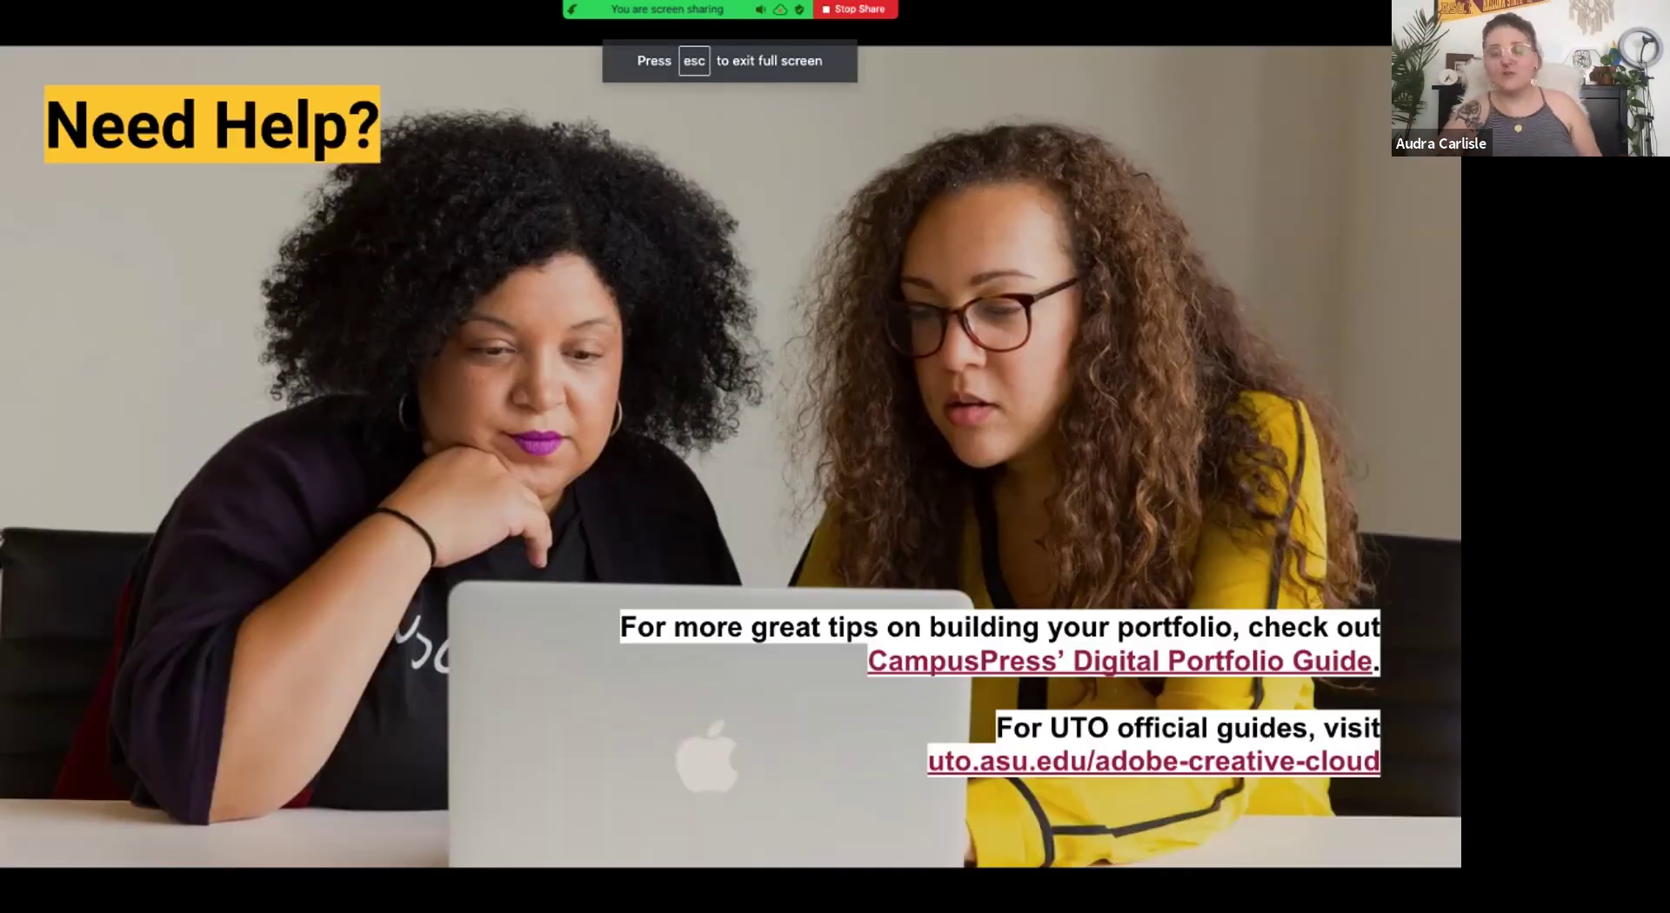